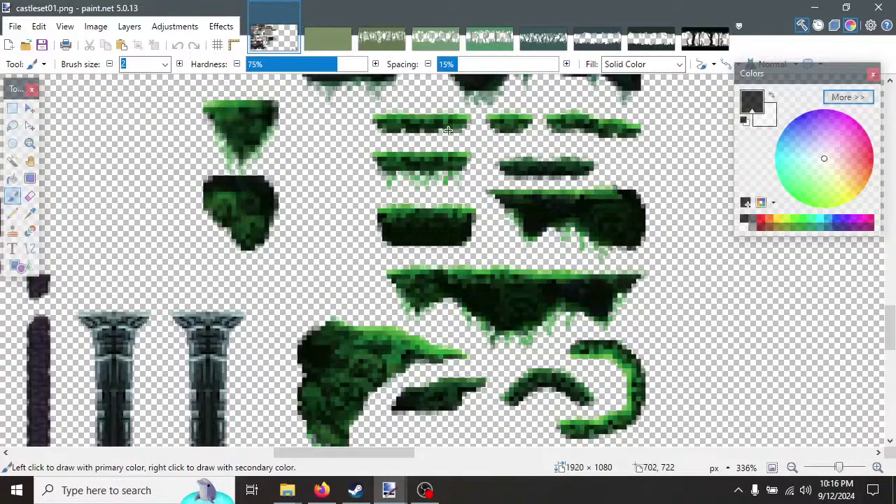
Look through the open forest background images from 1.png to 7.png and return to 1.png.
click(335, 19)
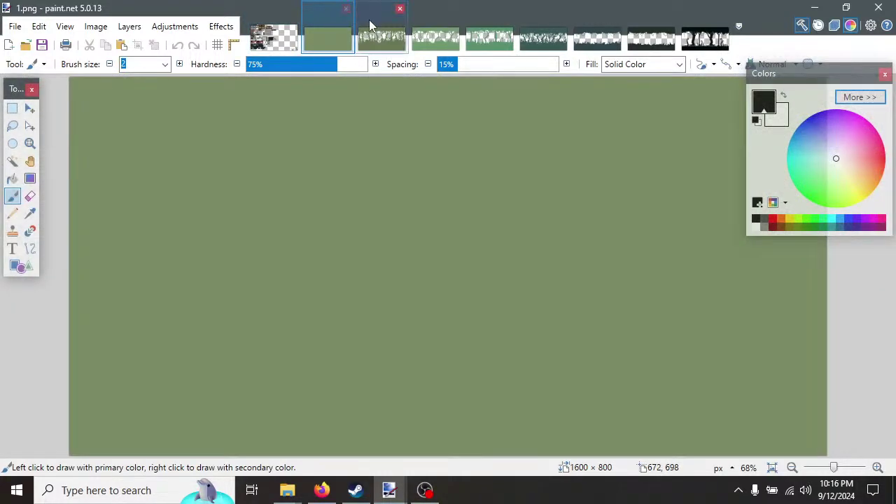
click(376, 21)
click(440, 20)
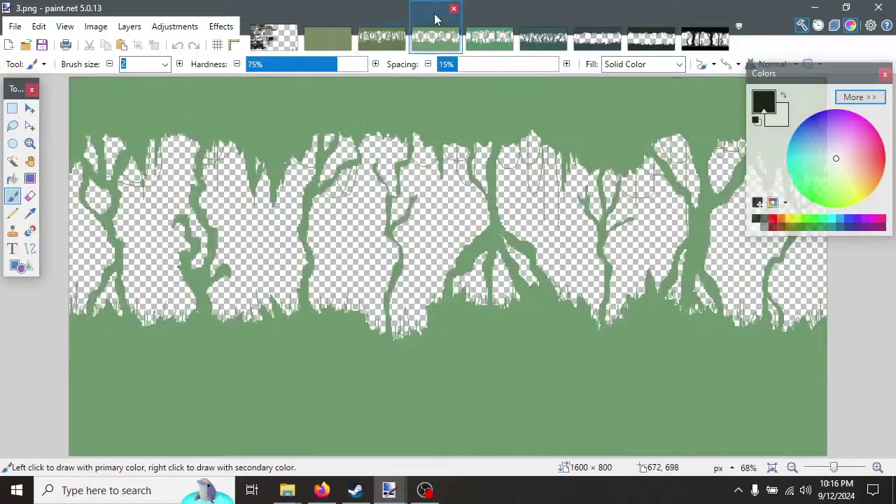
click(492, 18)
click(543, 20)
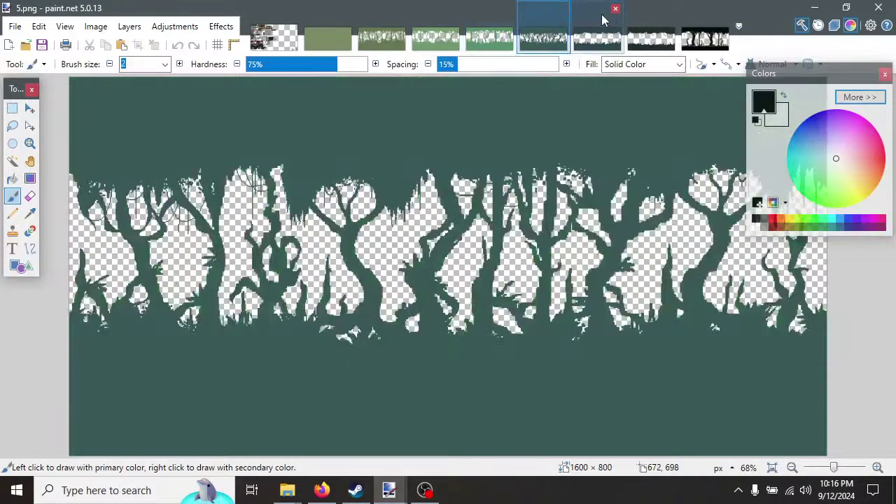
click(597, 19)
click(652, 21)
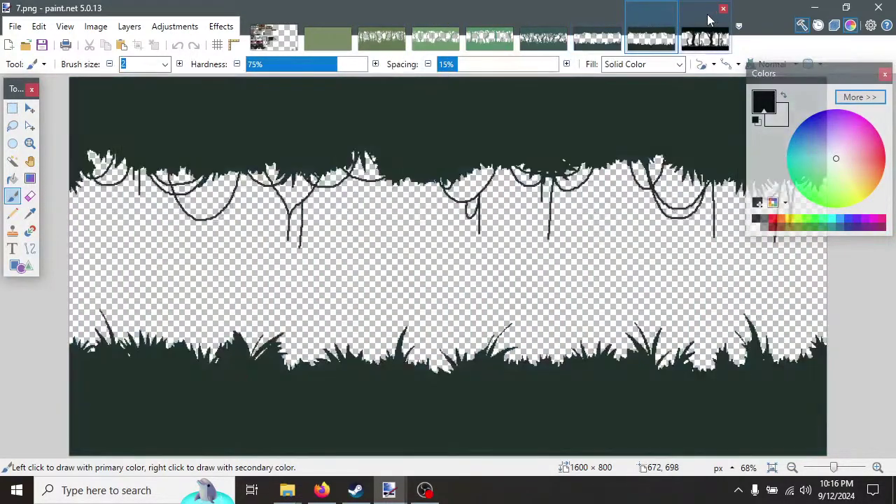
click(326, 21)
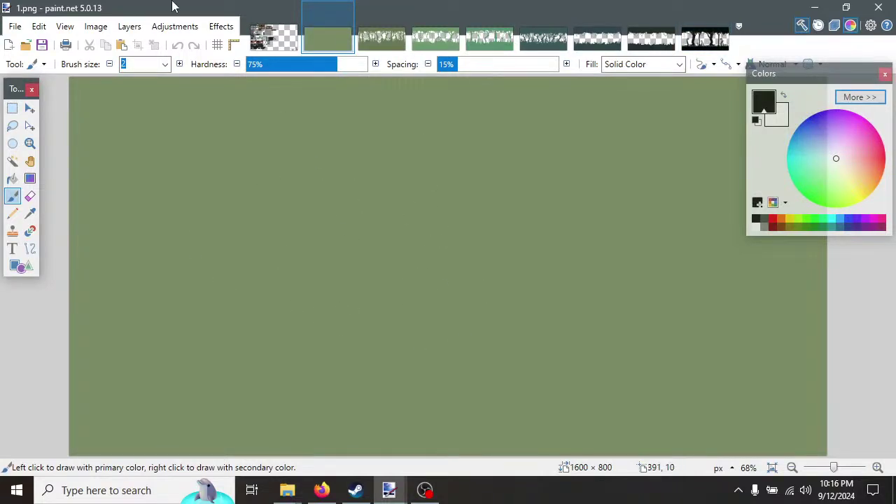
Choose bright green as the primary color and review the layer images 2.png to 6.png, ending on 1.png.
click(808, 222)
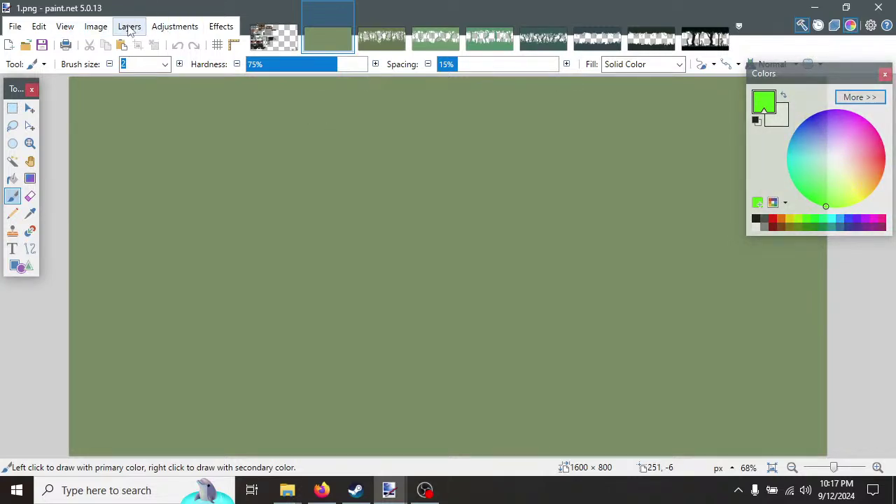
click(174, 26)
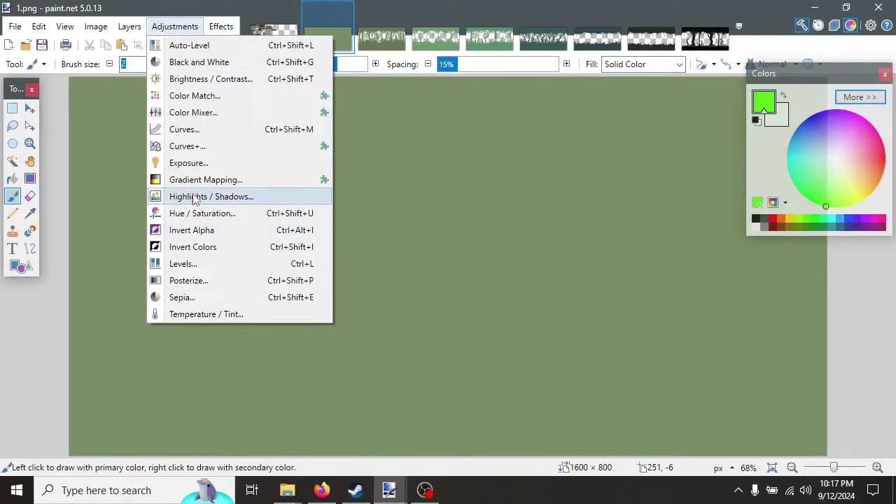
click(378, 21)
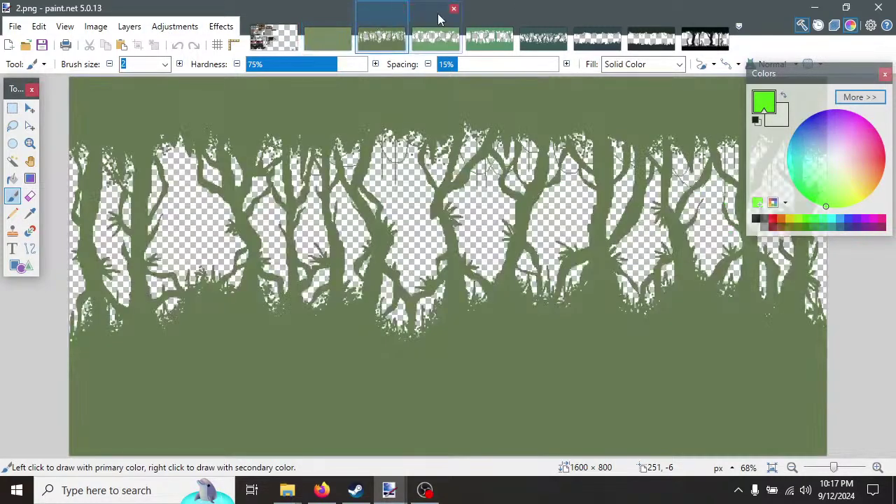
click(434, 20)
click(487, 22)
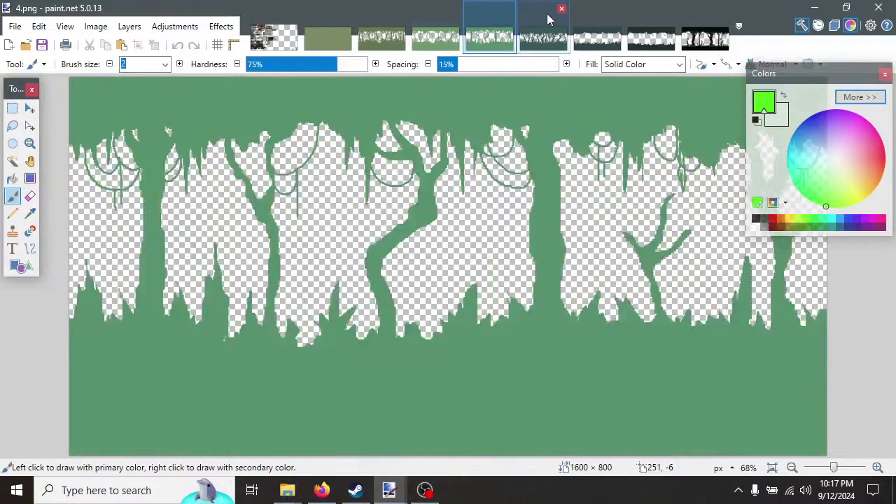
click(543, 19)
click(594, 19)
click(325, 17)
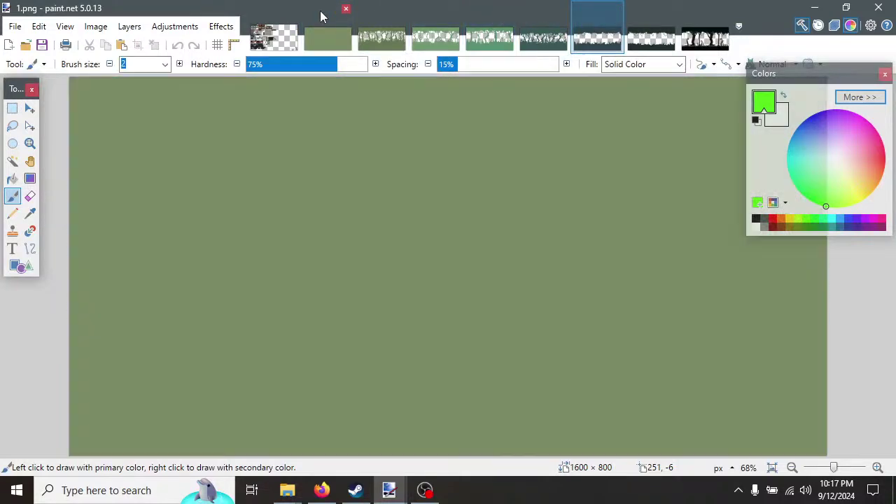
Raise the saturation of 1.png to a vivid green with Hue / Saturation, keeping hue at 0, and save it with auto-detected bit depth.
click(171, 26)
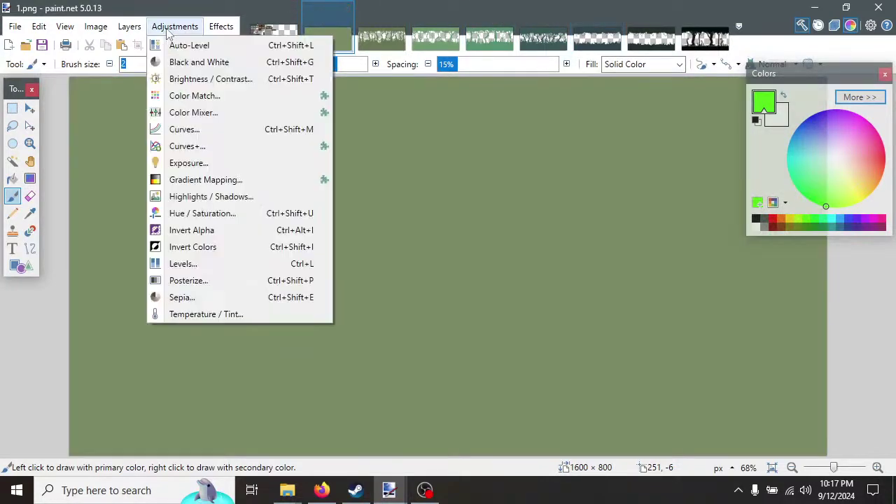
click(204, 218)
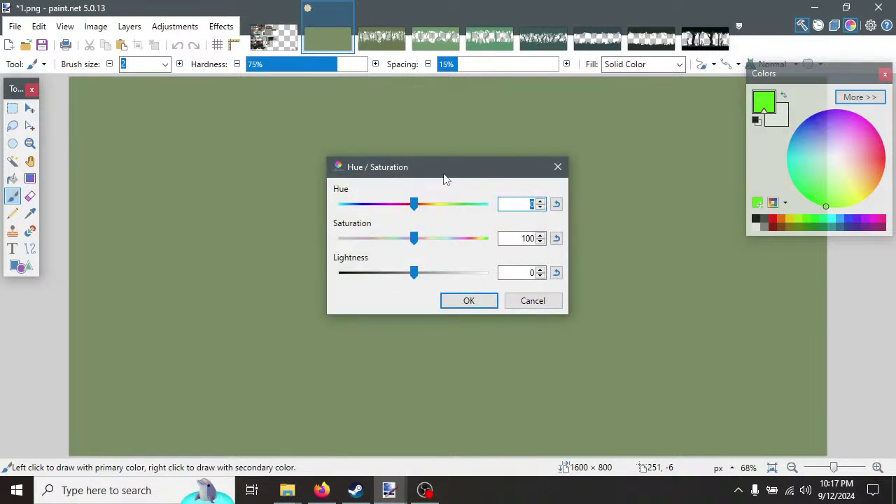
drag(445, 178, 493, 207)
click(462, 233)
mouse_move(462, 237)
mouse_down()
mouse_move(480, 234)
mouse_move(384, 236)
mouse_move(492, 238)
mouse_move(467, 238)
mouse_up()
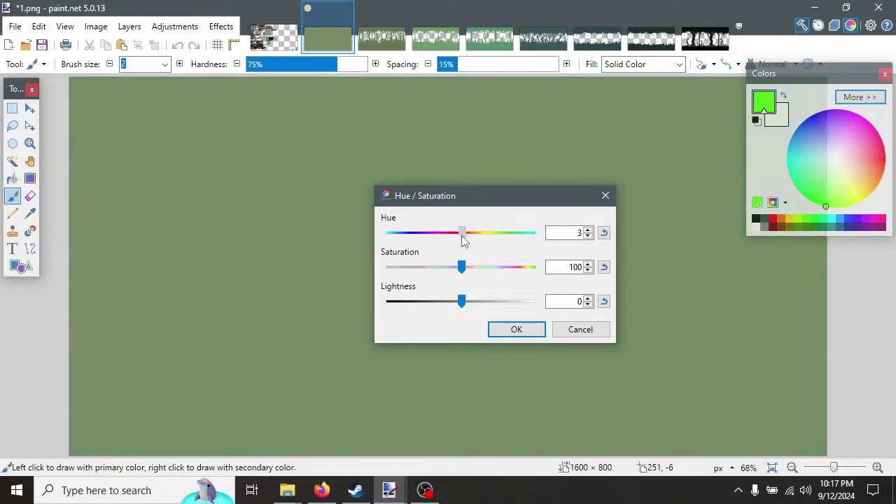
click(604, 234)
drag(461, 267, 515, 269)
click(518, 331)
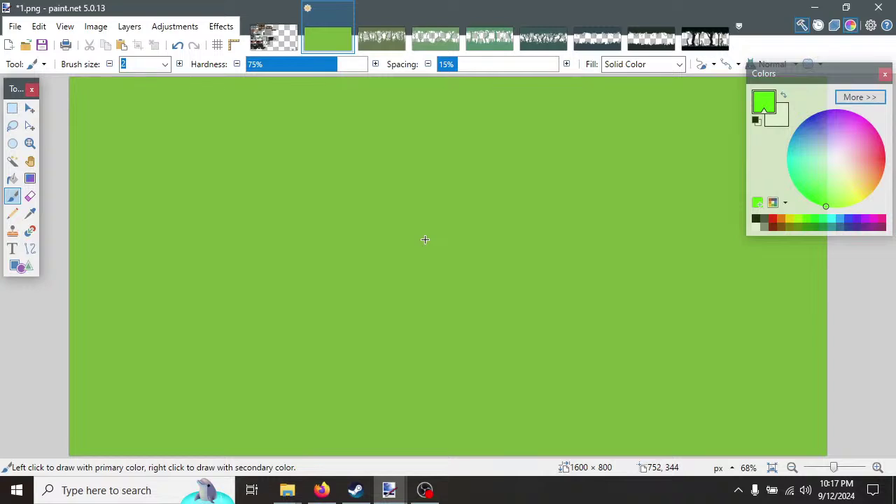
key(ctrl+s)
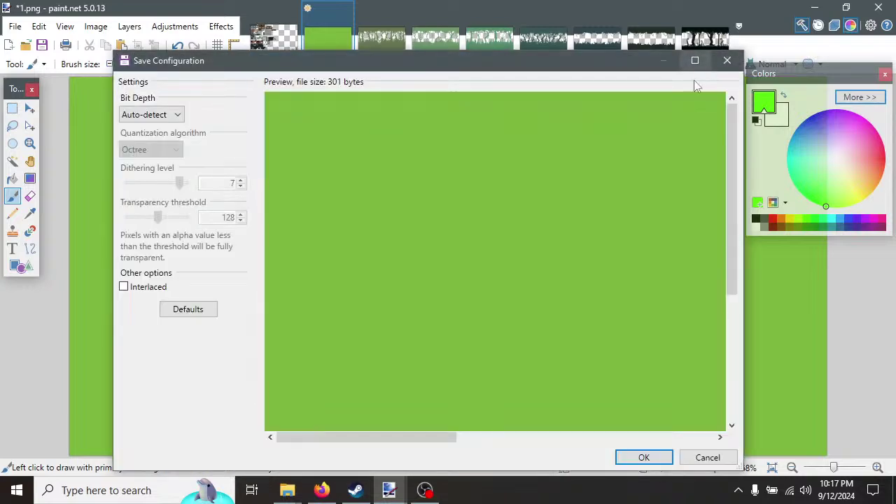
click(641, 456)
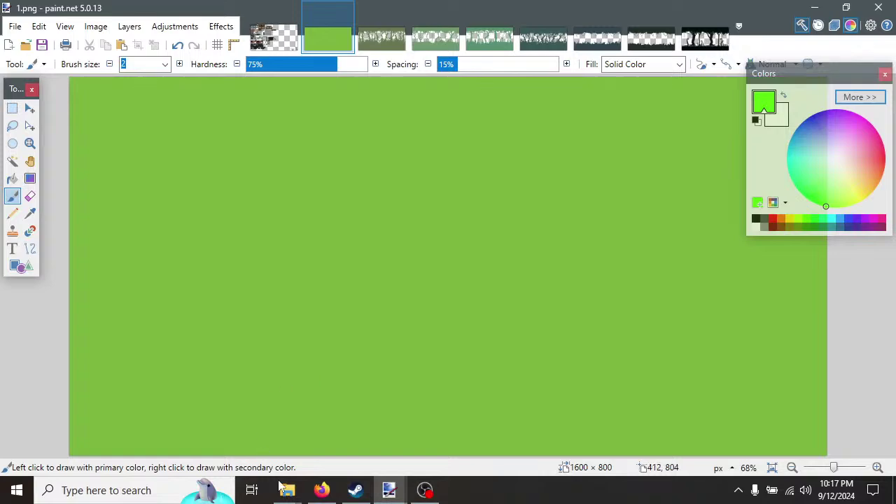
Switch to File Explorer, open the Layers folder of The Dawn inside MV, and check the pixel dimensions of 2.png.
mouse_move(287, 490)
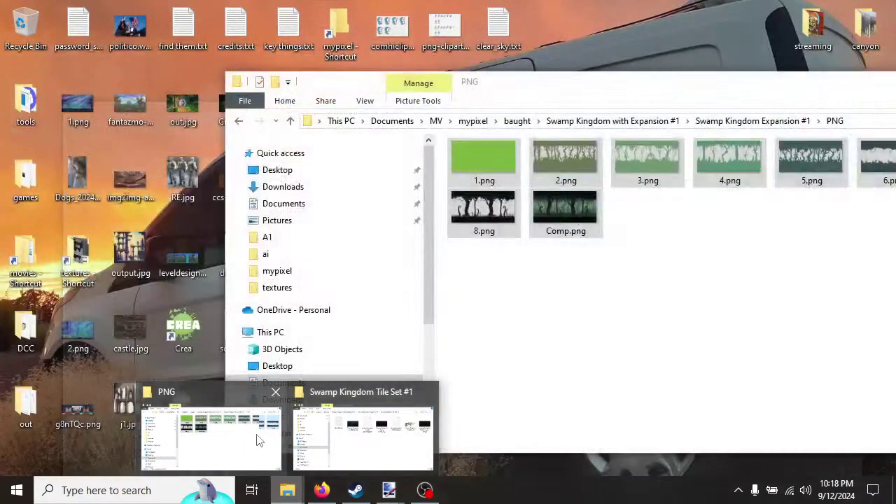
click(260, 436)
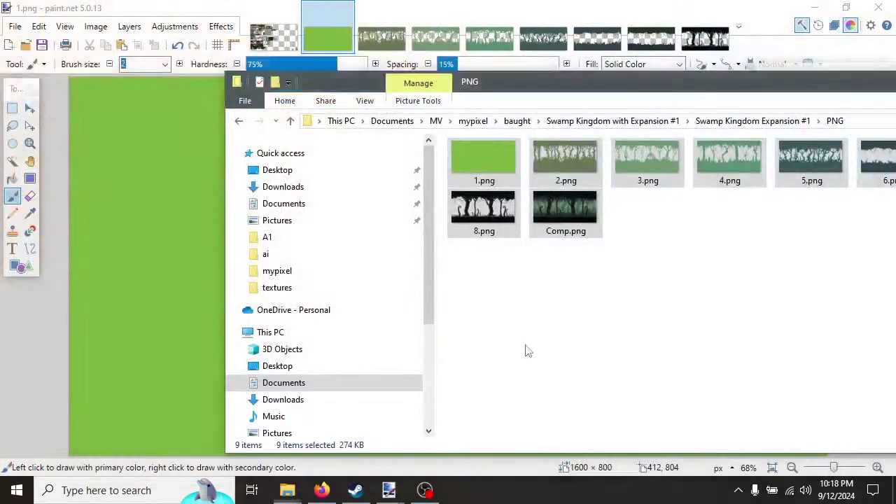
click(473, 121)
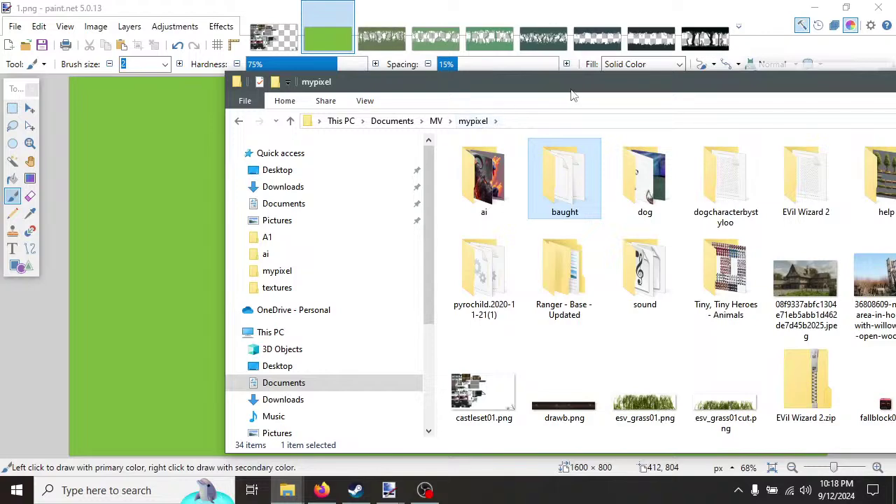
drag(573, 90, 385, 84)
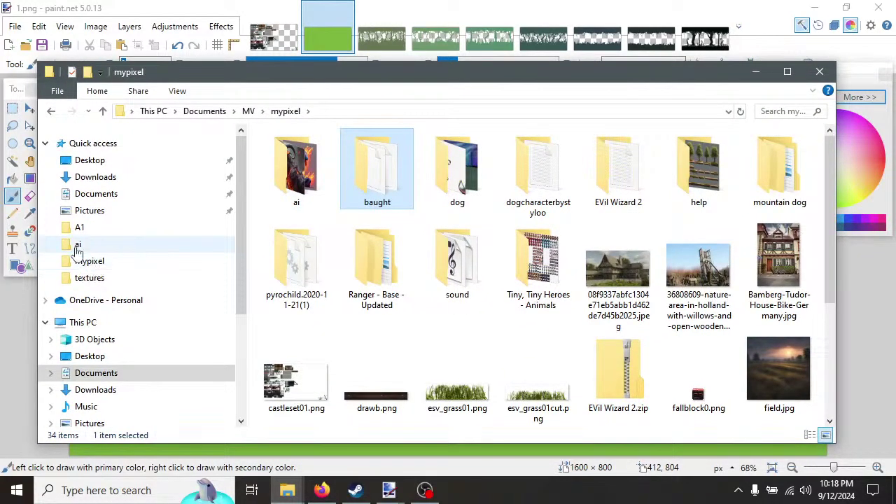
click(95, 261)
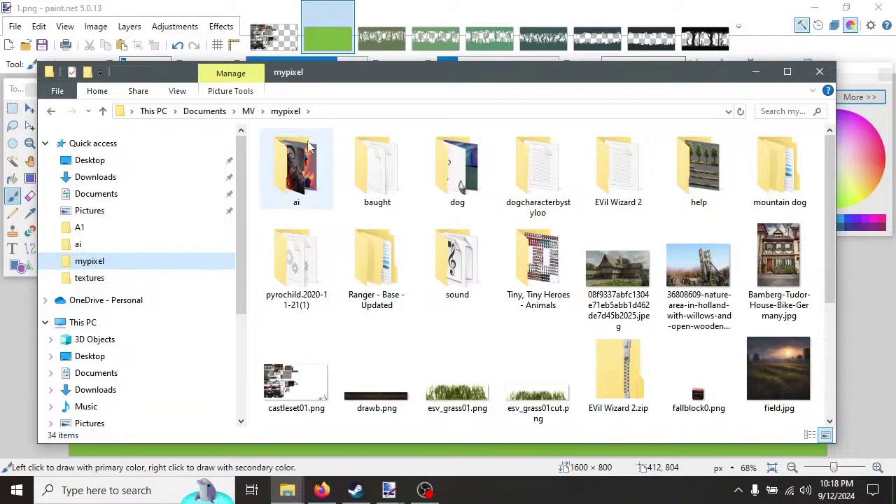
click(247, 111)
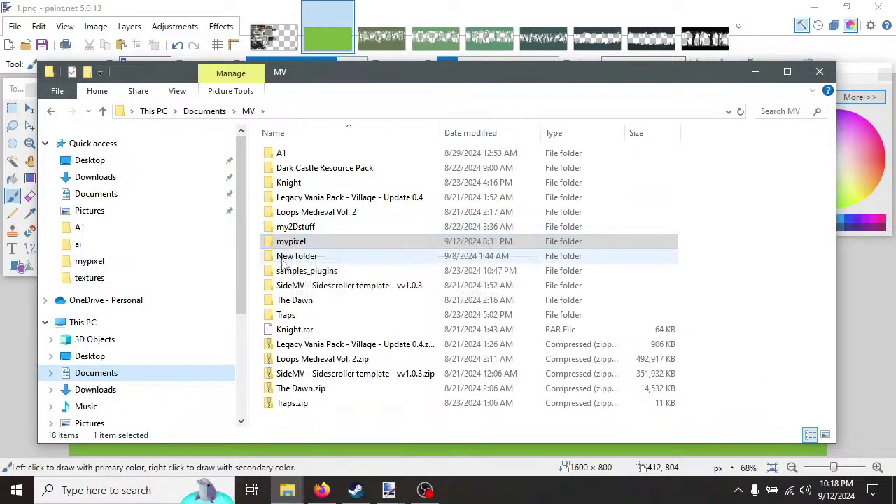
double_click(280, 301)
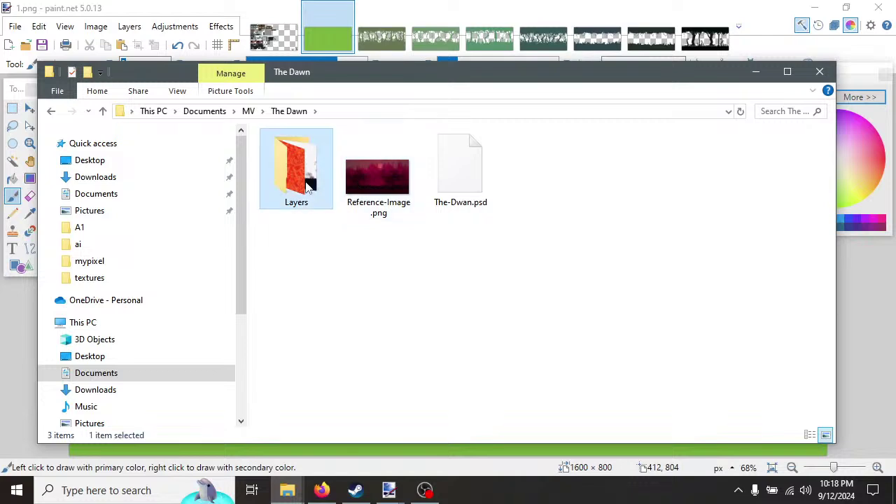
double_click(306, 179)
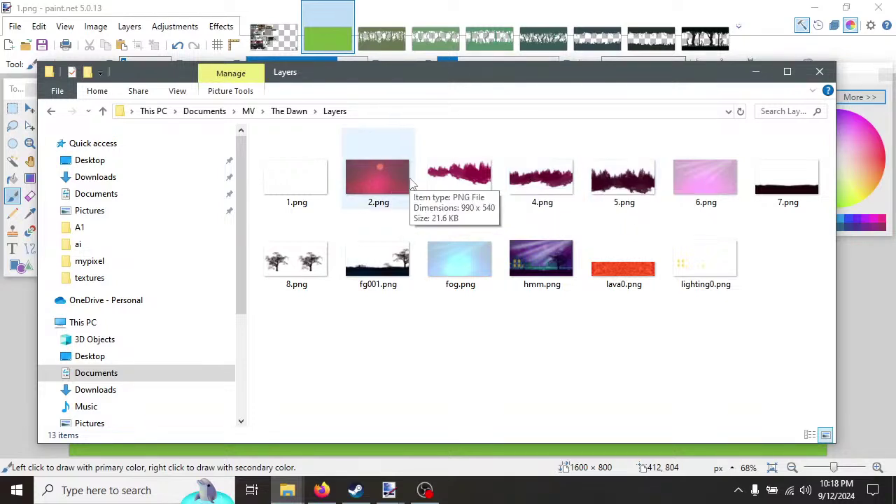
Back in paint.net, resize 1.png to 990 × 540 pixels without maintaining the aspect ratio, and close the saved image.
click(332, 17)
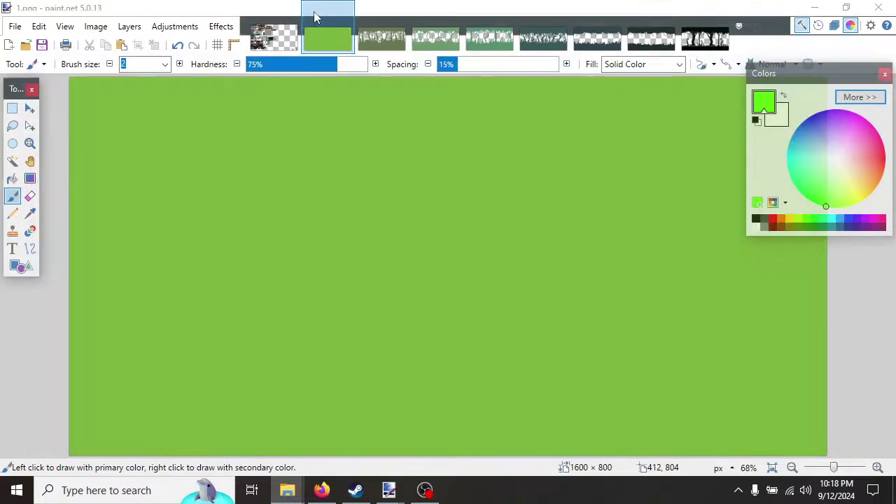
click(96, 28)
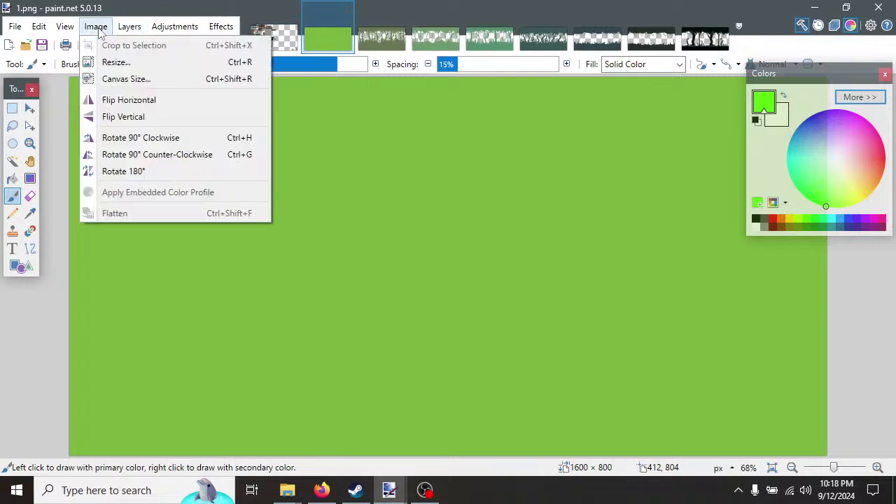
click(115, 63)
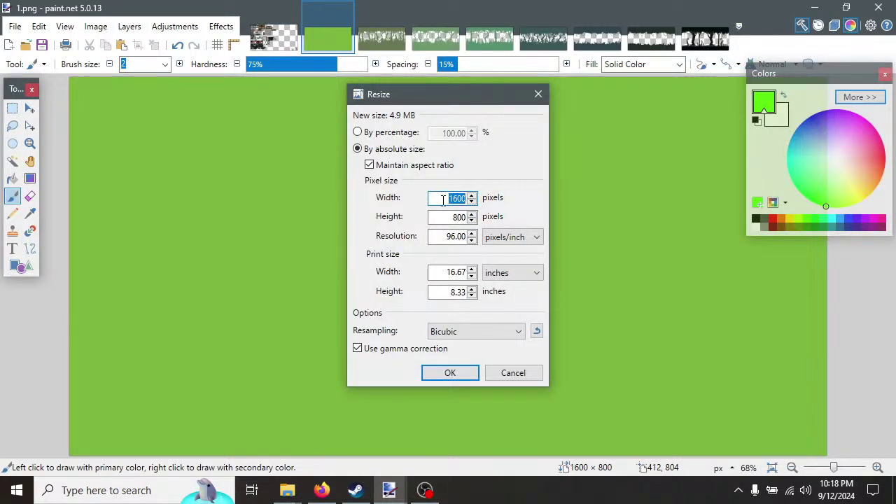
click(369, 165)
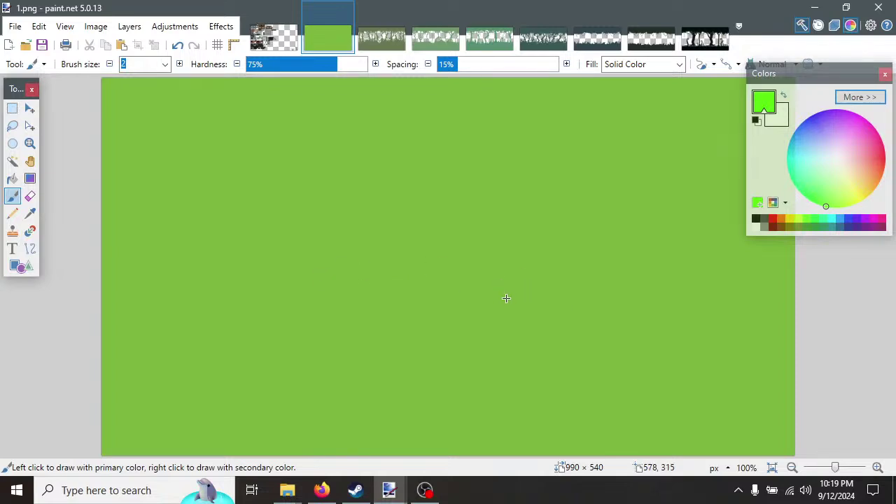
click(344, 9)
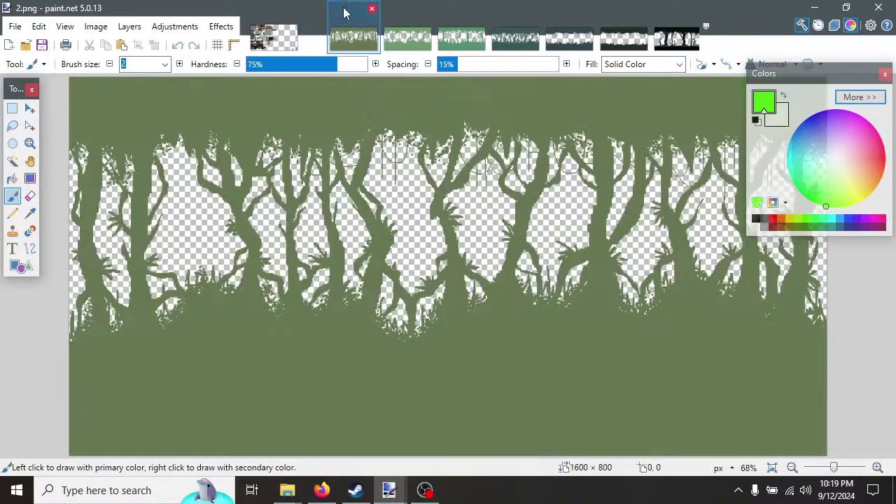
Resize 2.png to the same size as 1.png, boost its saturation to a vivid green, and save it with auto-detected bit depth.
click(96, 27)
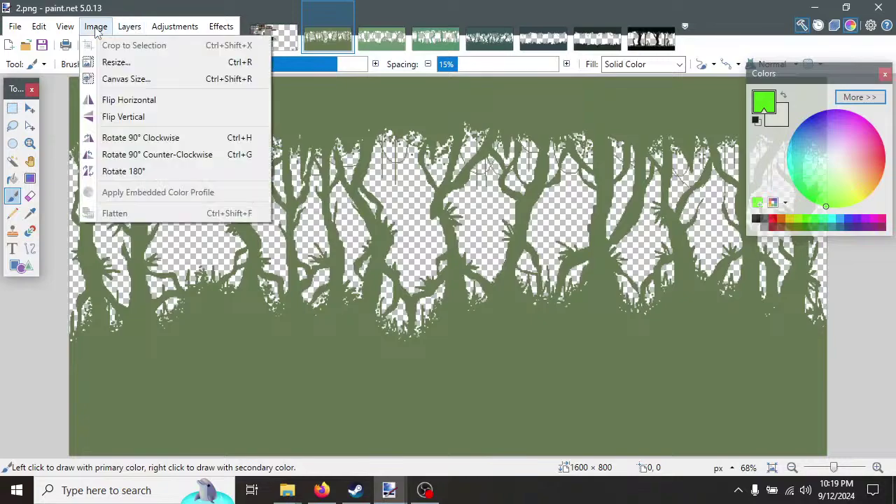
click(112, 62)
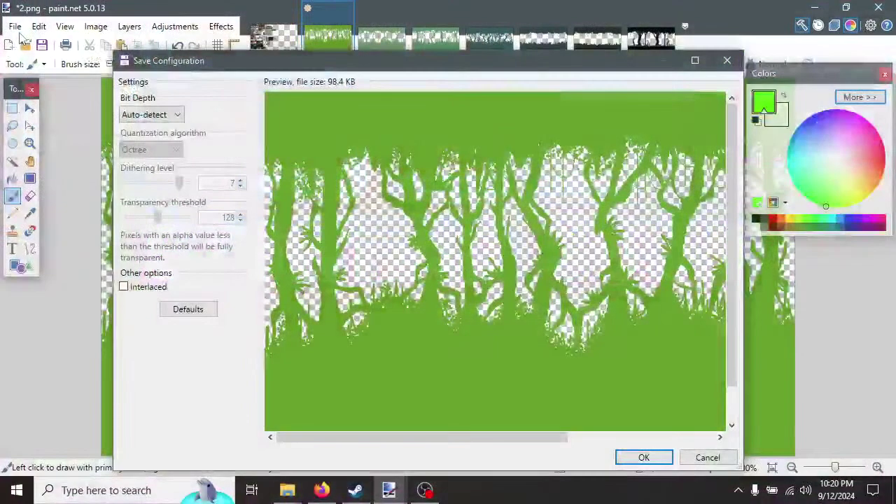
click(644, 457)
Switch to OBS, open its hotkey settings, and examine the hotkeys assigned to the scenes and audio sources.
click(425, 491)
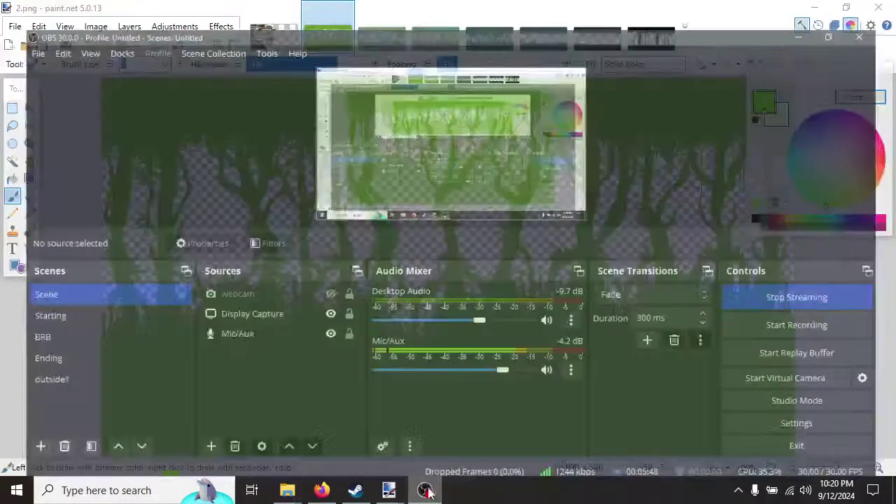
click(796, 415)
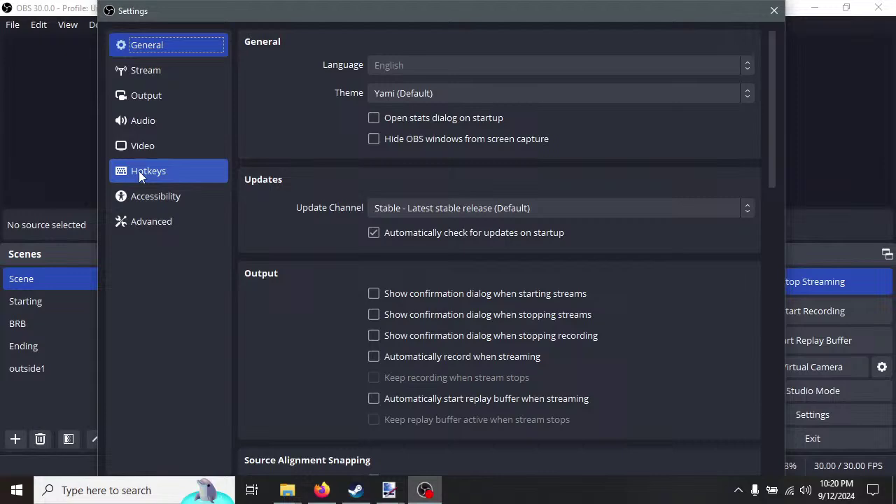
click(139, 171)
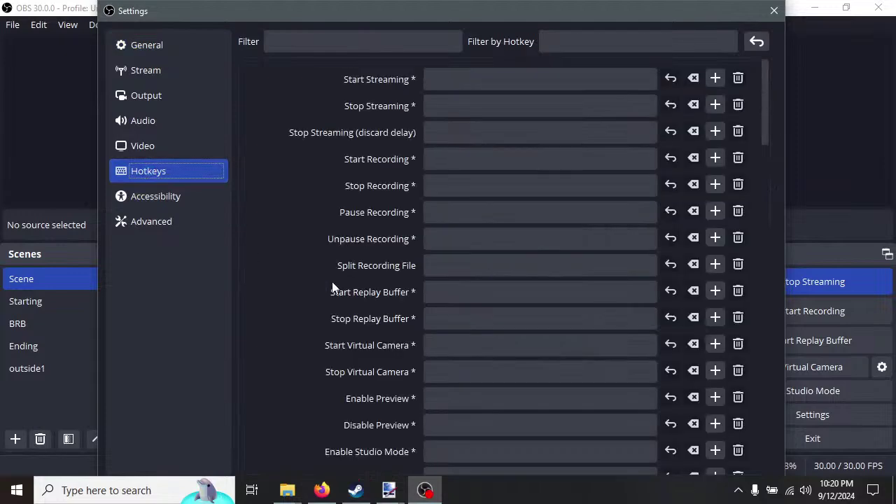
scroll(516, 278, down, 5)
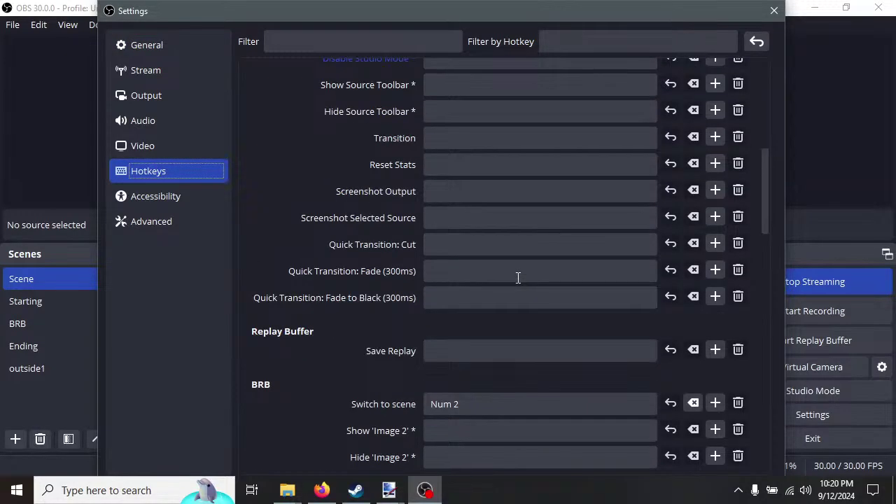
scroll(518, 278, down, 4)
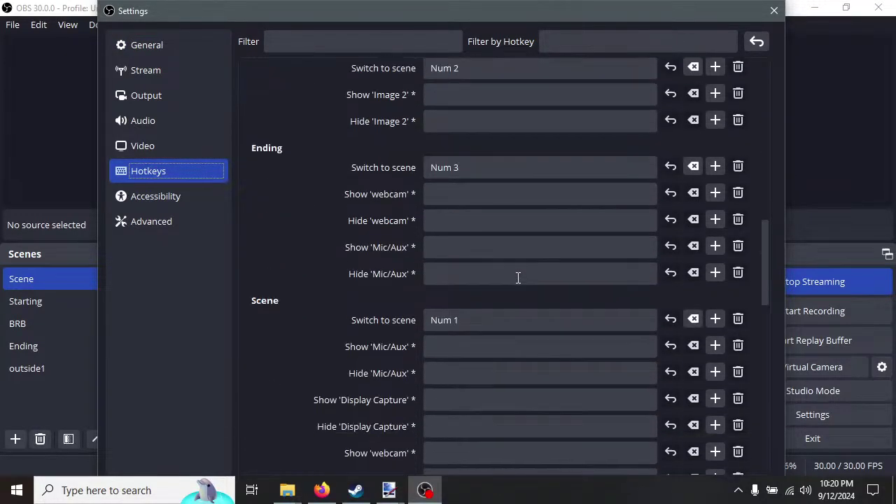
scroll(519, 278, down, 5)
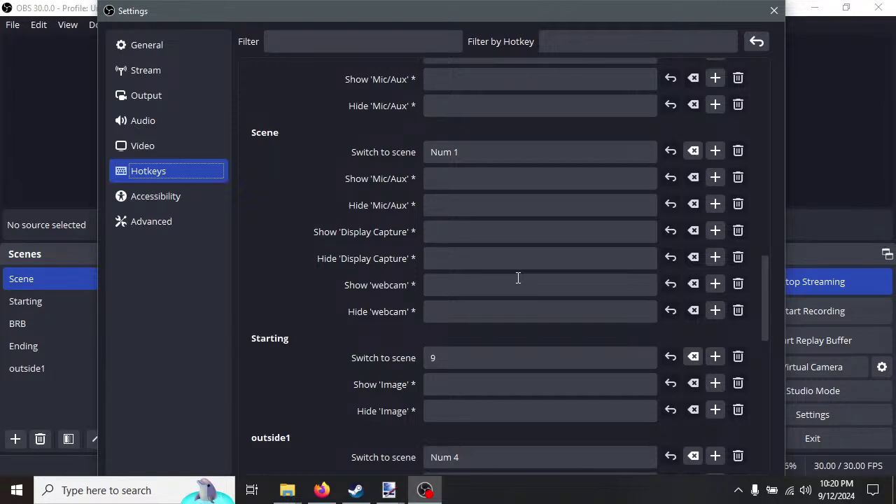
scroll(518, 278, down, 3)
scroll(518, 278, down, 5)
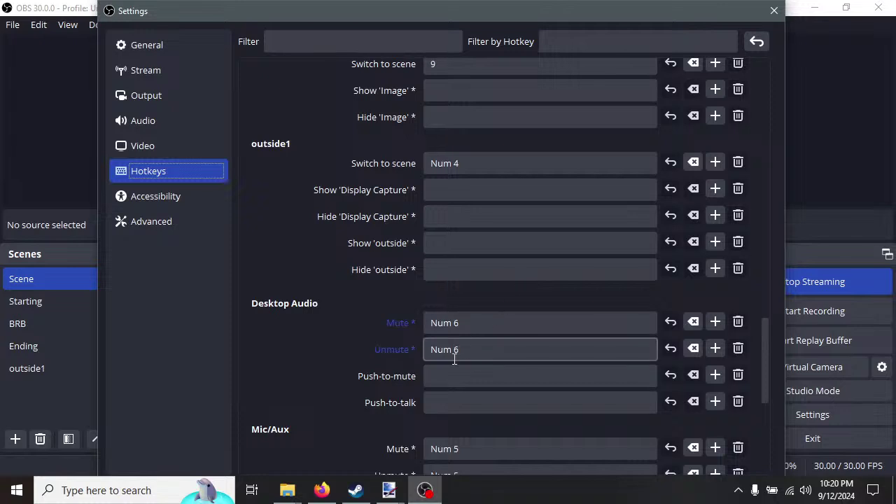
scroll(464, 352, down, 6)
scroll(465, 348, up, 4)
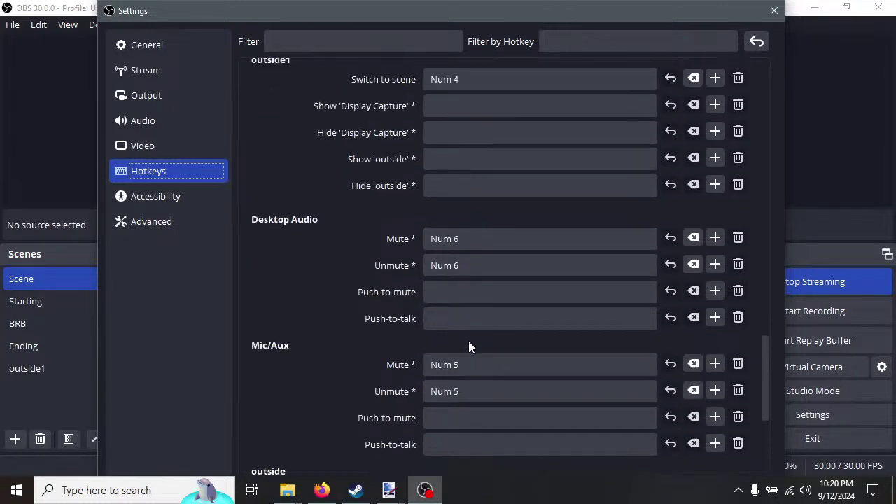
scroll(468, 259, up, 9)
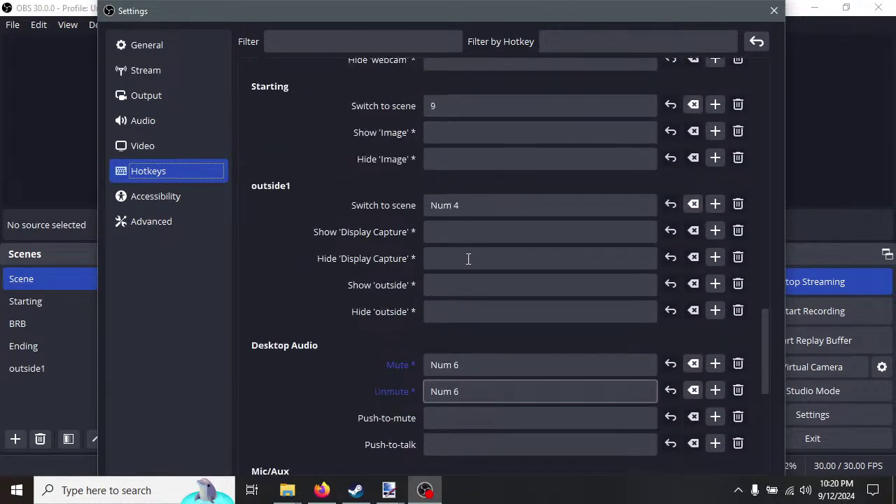
scroll(468, 258, up, 3)
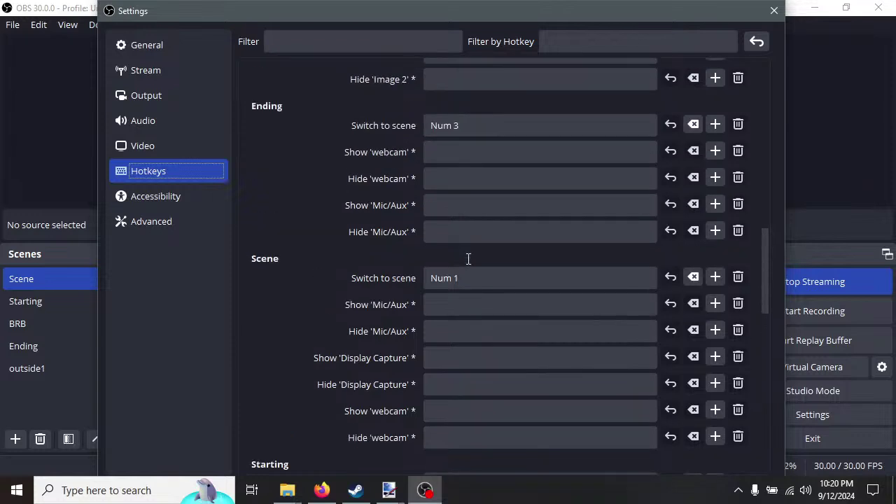
scroll(455, 231, up, 2)
scroll(472, 202, up, 2)
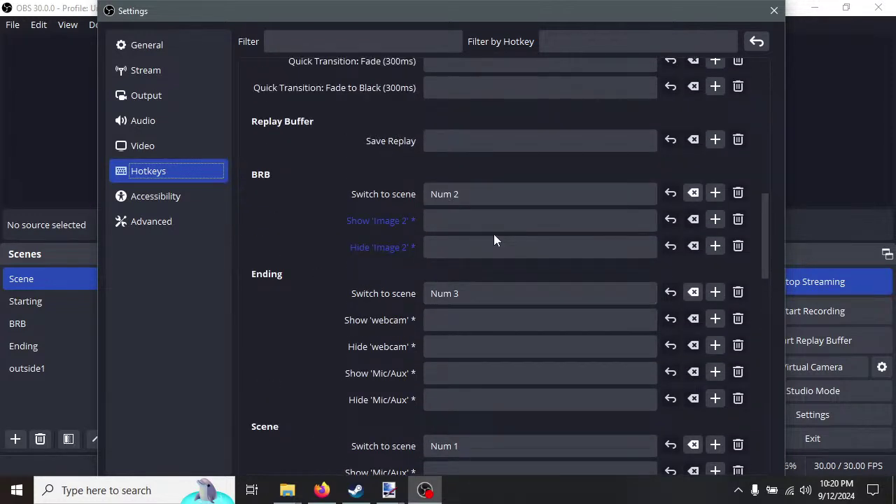
Clear the hotkey that switches to the Starting scene, then apply the settings and close them.
scroll(494, 238, down, 9)
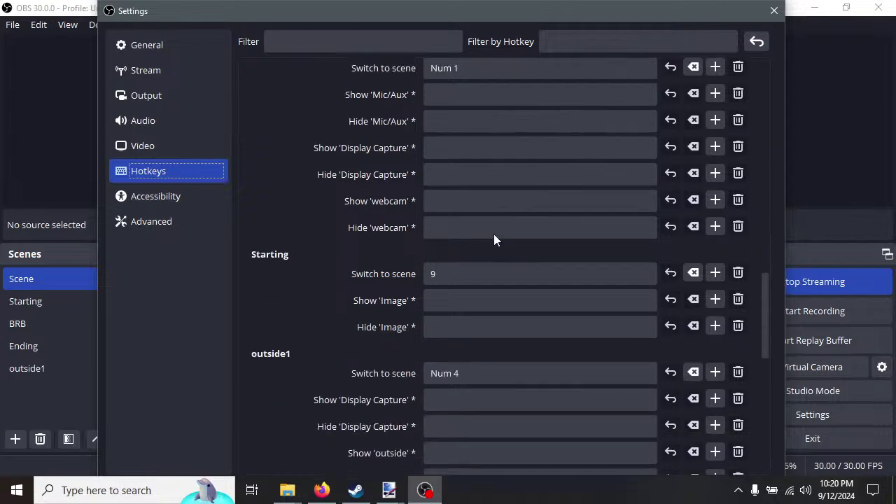
scroll(494, 238, down, 1)
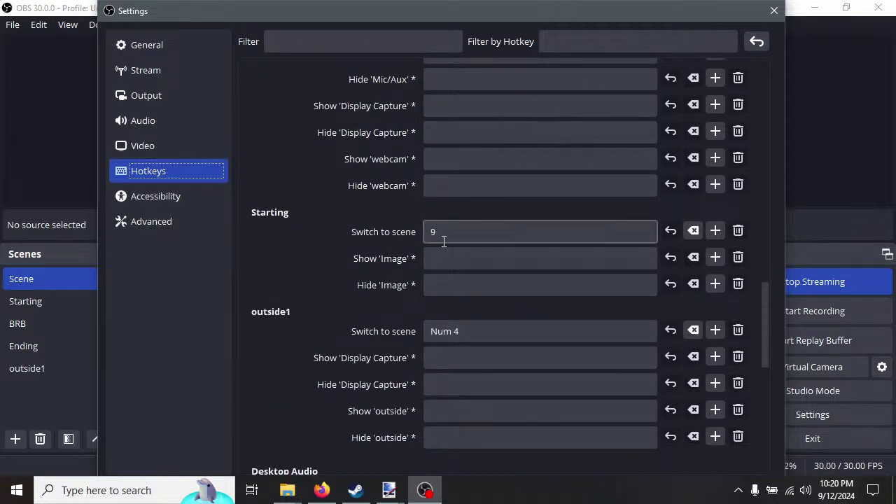
click(693, 230)
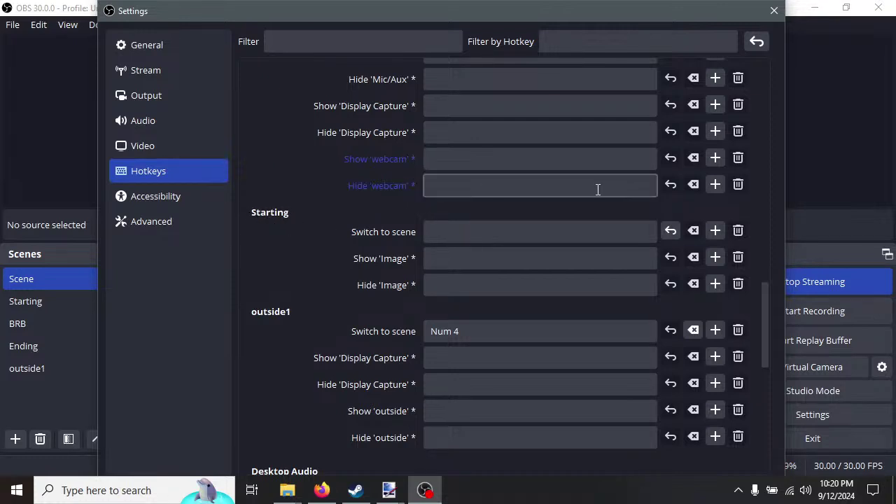
drag(706, 4, 690, 24)
click(739, 439)
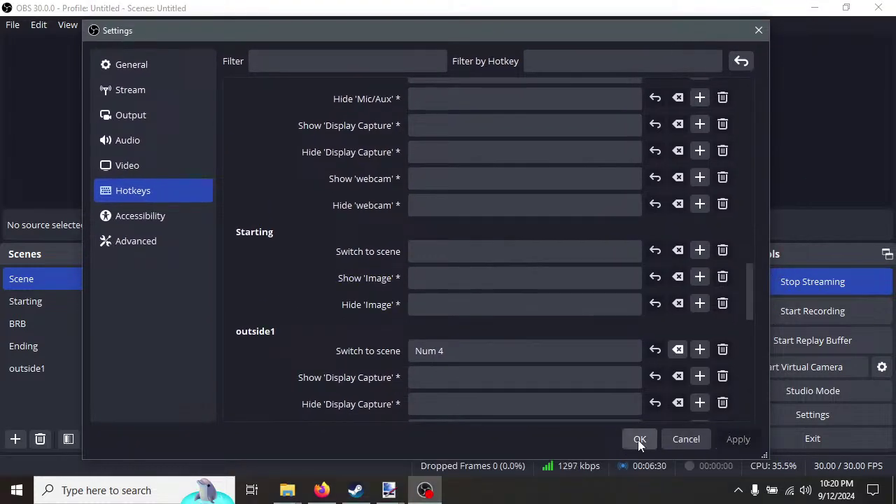
click(638, 439)
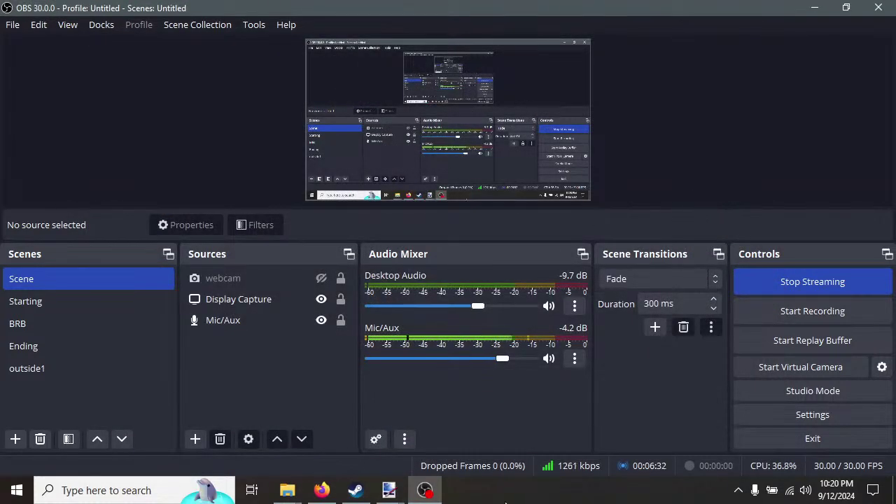
Switch back to paint.net, save 2.png, and close the image.
mouse_move(441, 488)
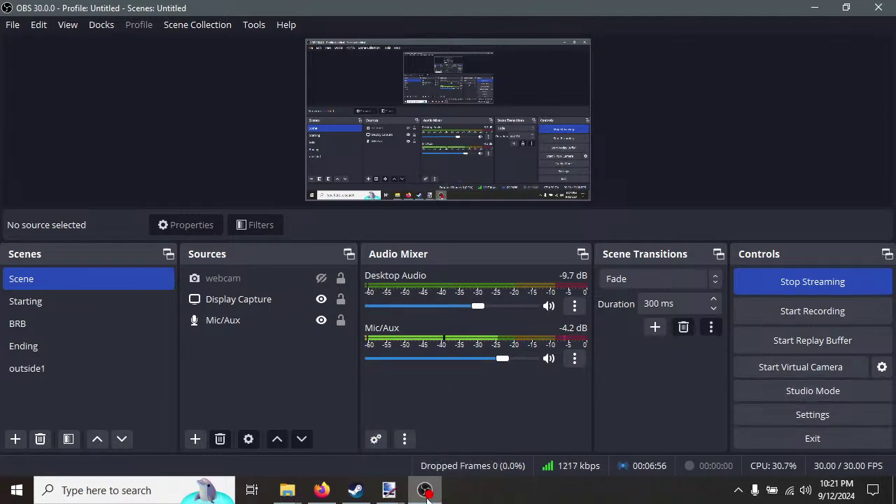
mouse_move(389, 491)
click(174, 434)
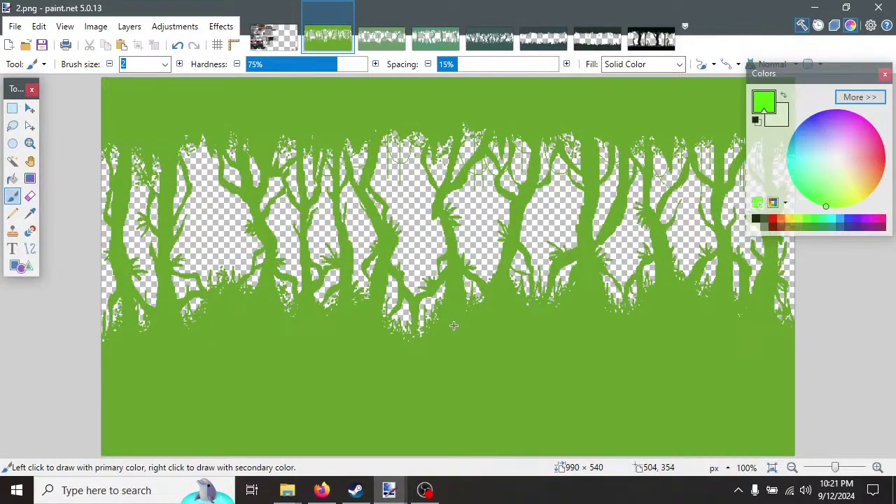
key(ctrl+s)
click(345, 11)
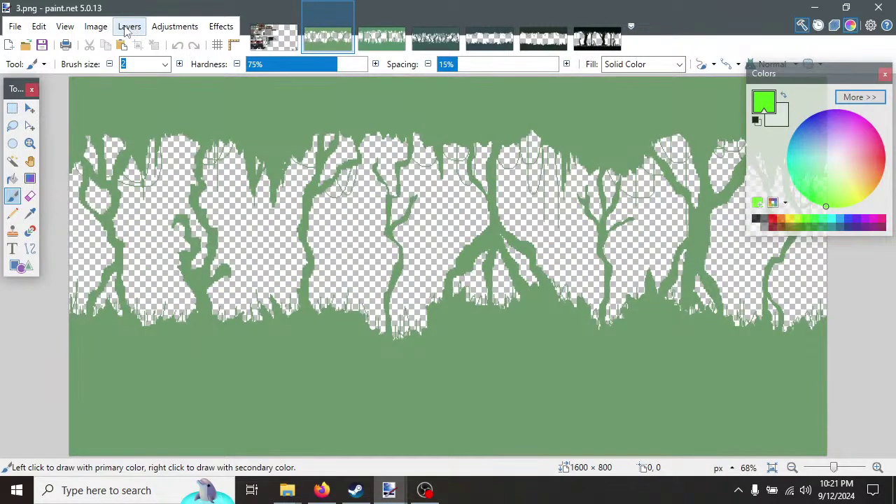
Raise the saturation of 3.png to 170 with Hue / Saturation, keeping hue and lightness at 0.
click(160, 27)
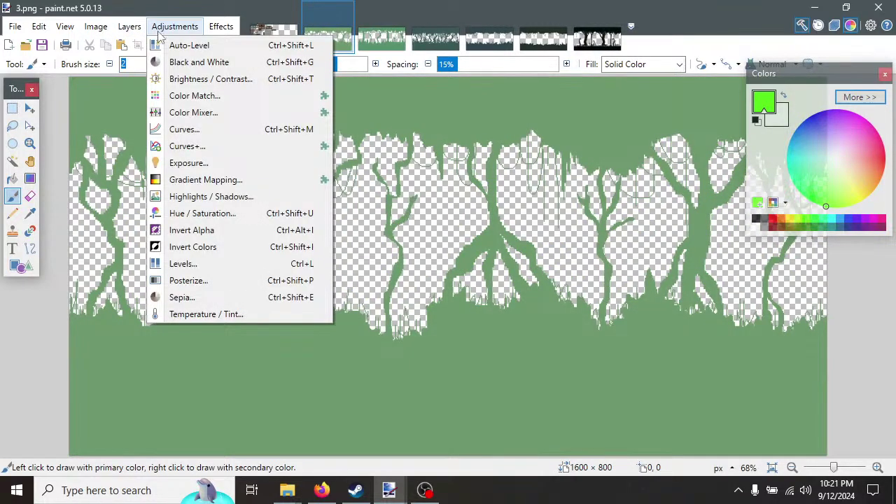
click(207, 219)
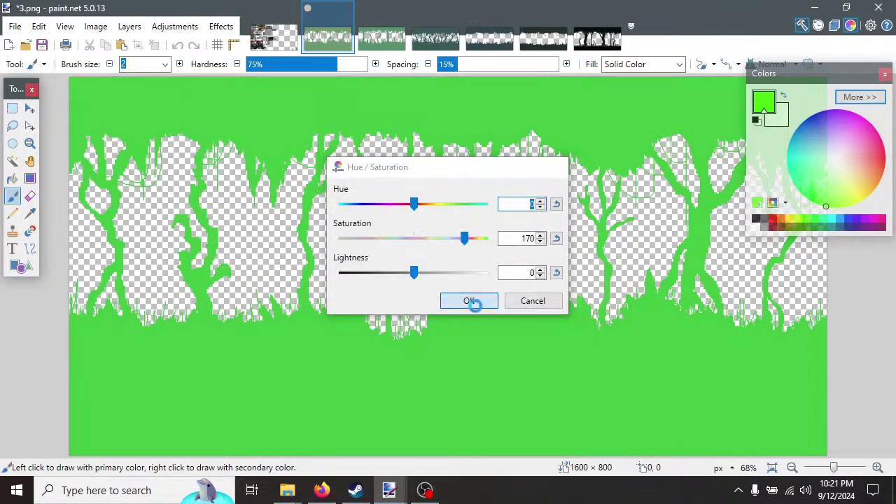
click(470, 302)
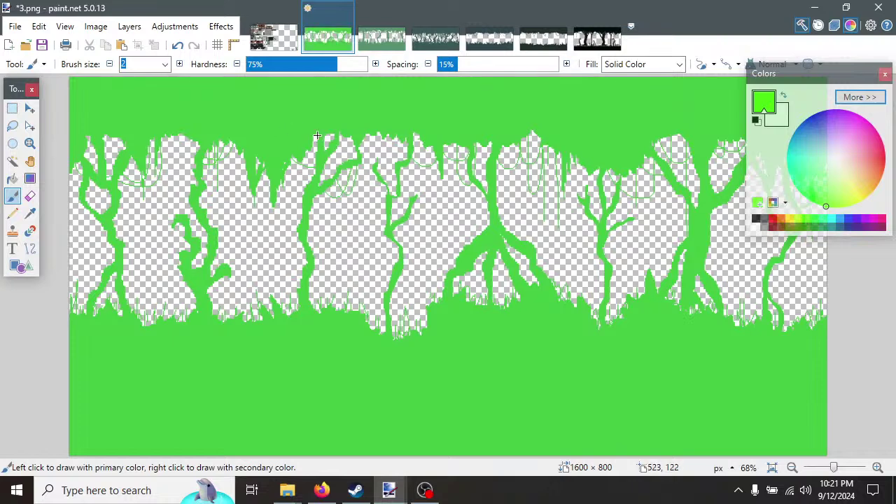
Resize 3.png to 990 × 540 pixels without maintaining the aspect ratio.
click(128, 26)
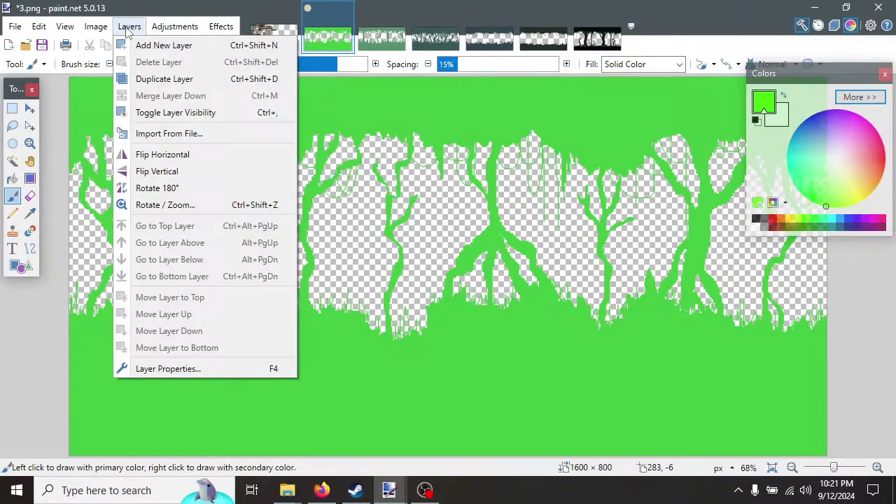
mouse_move(39, 26)
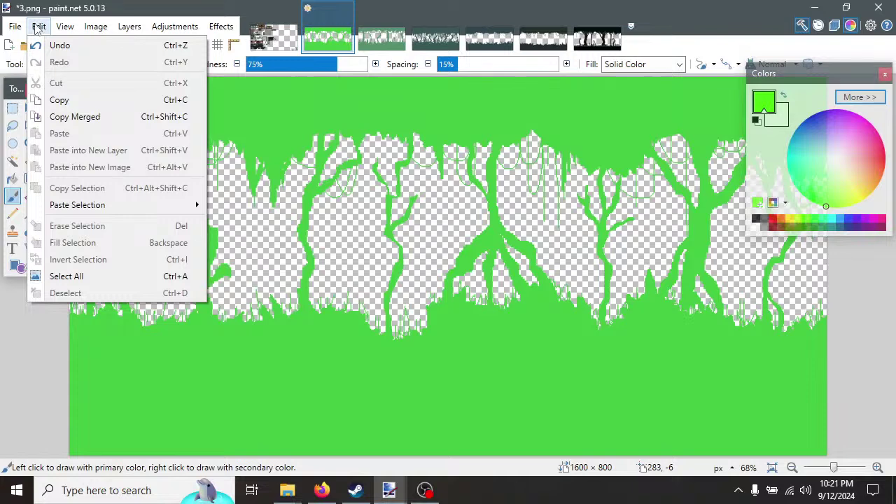
mouse_move(96, 26)
click(105, 62)
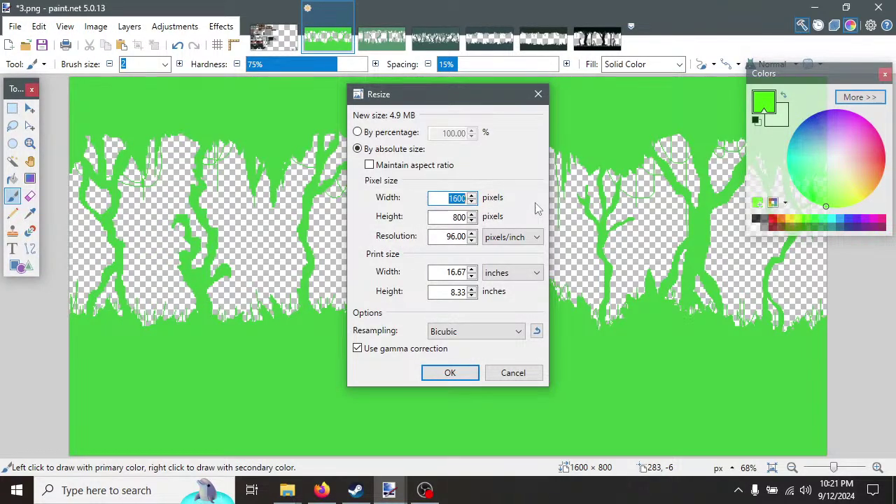
text(990)
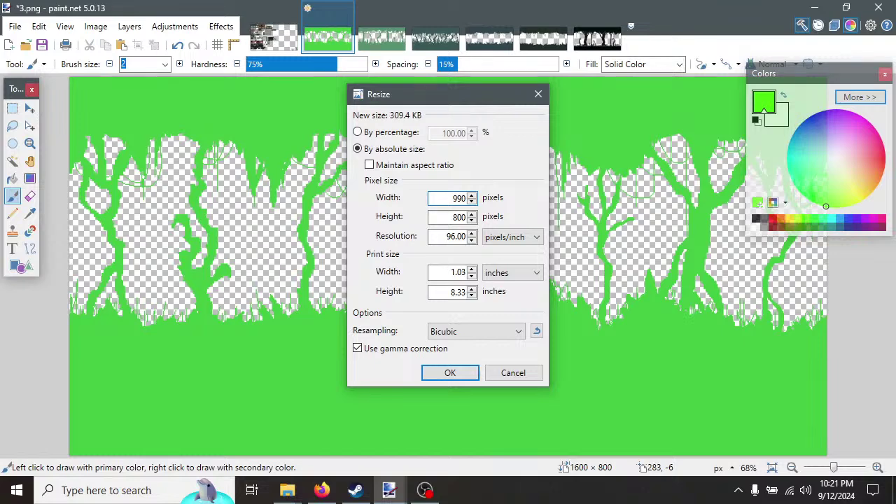
double_click(451, 218)
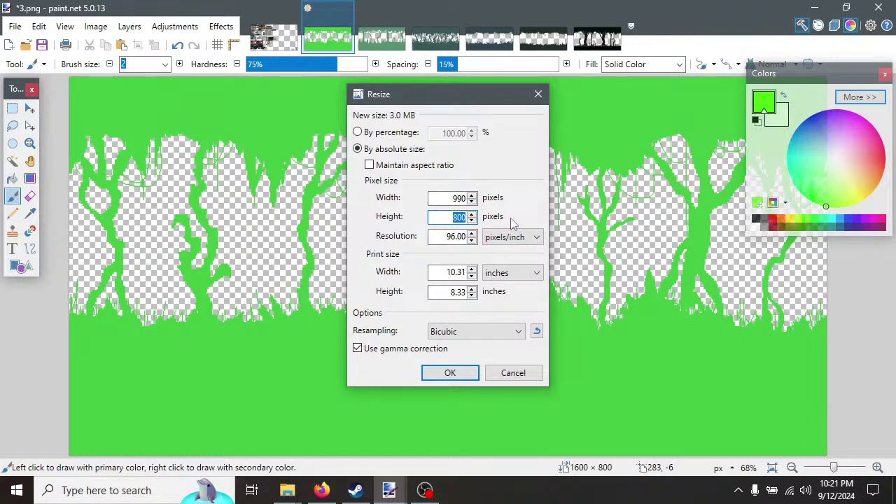
text(540)
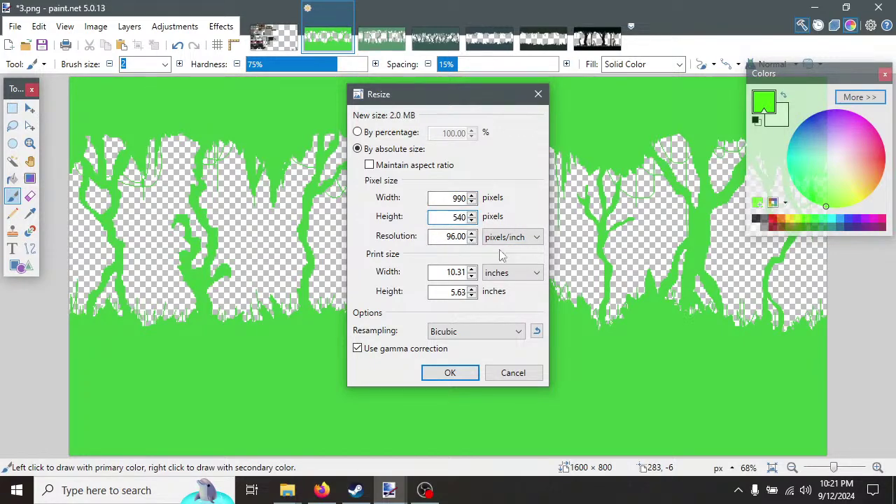
click(446, 374)
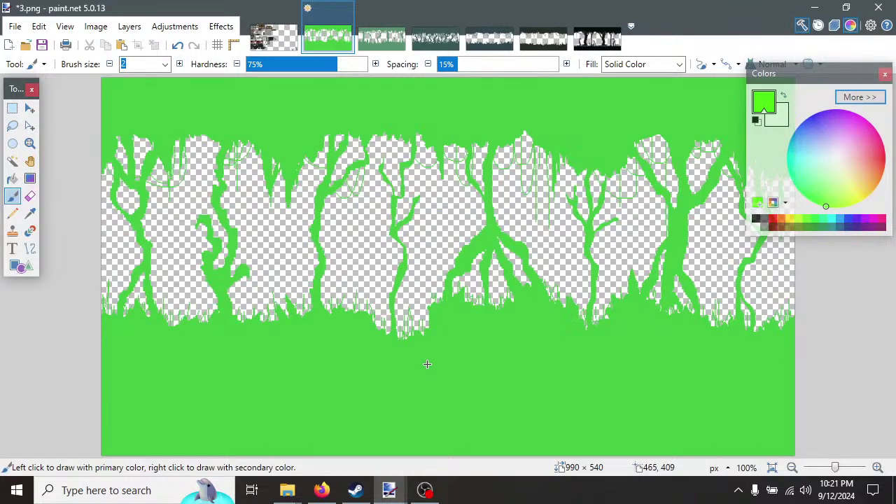
Save 3.png with auto-detected bit depth and close the image.
key(ctrl+s)
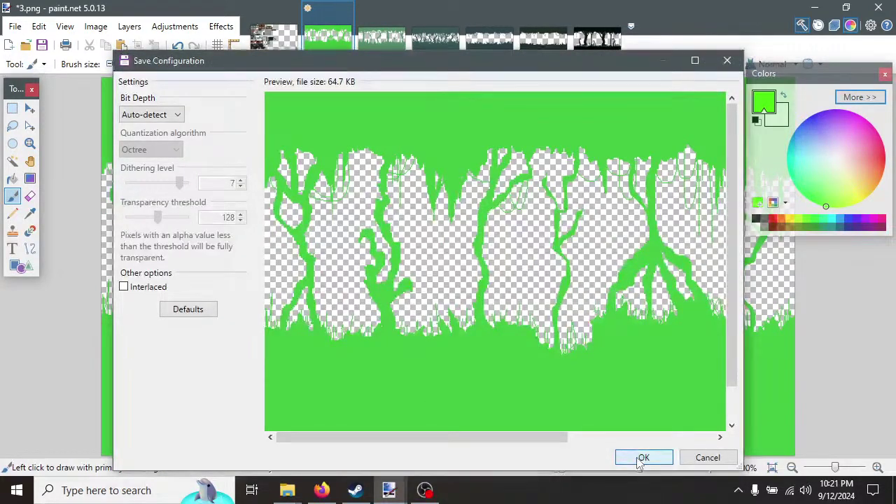
click(642, 457)
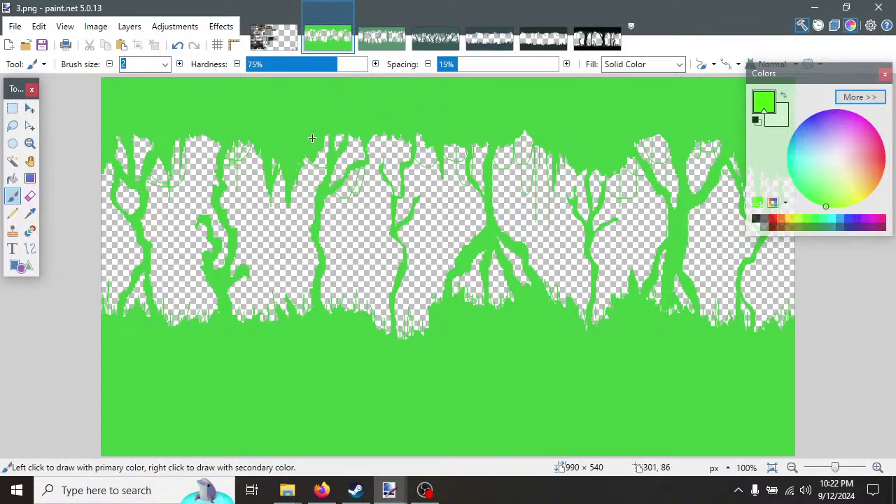
click(346, 8)
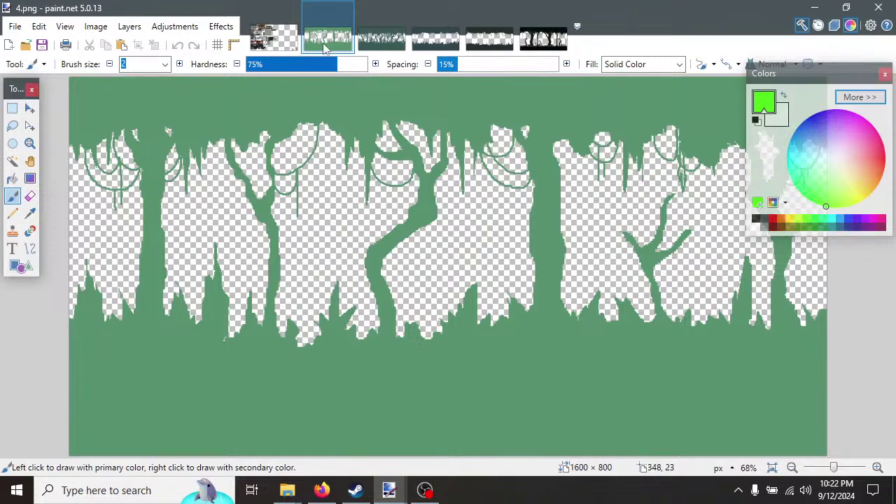
View castleset01.png's mossy platforms and open Swamp Kingdom - Tileset.png from the Swamp Kingdom Tile Set #1 folder in paint.net.
click(275, 37)
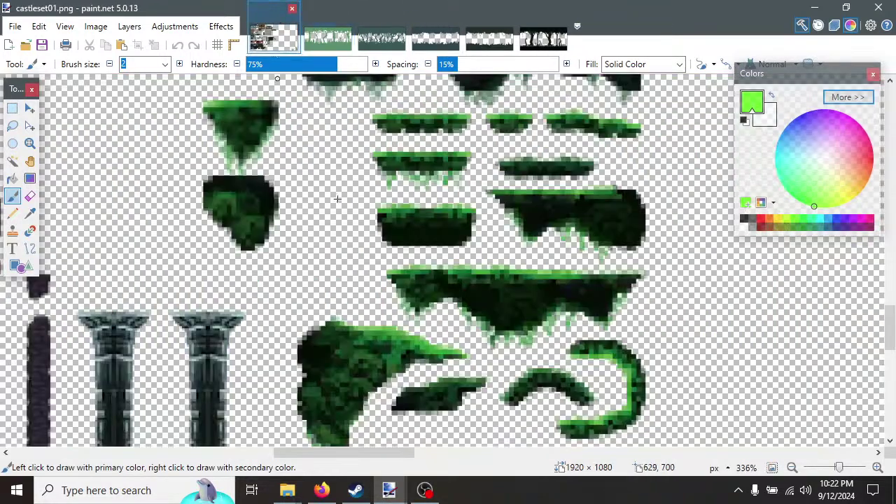
scroll(437, 229, up, 2)
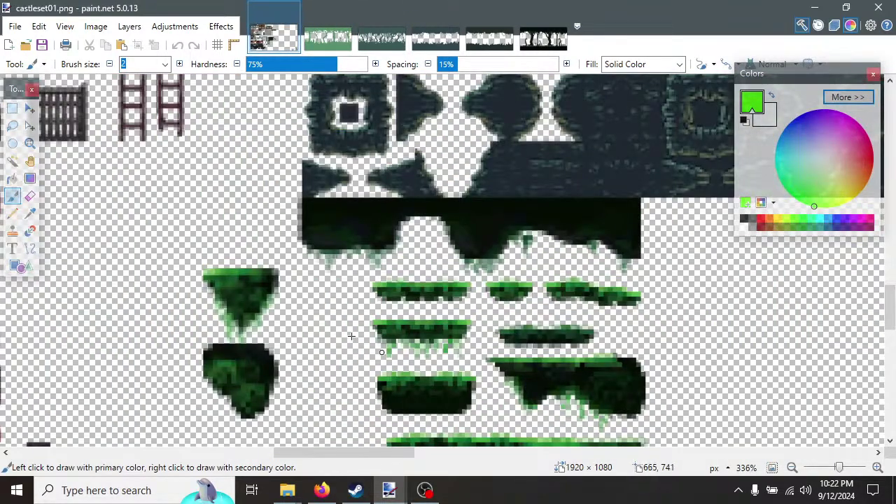
mouse_move(291, 495)
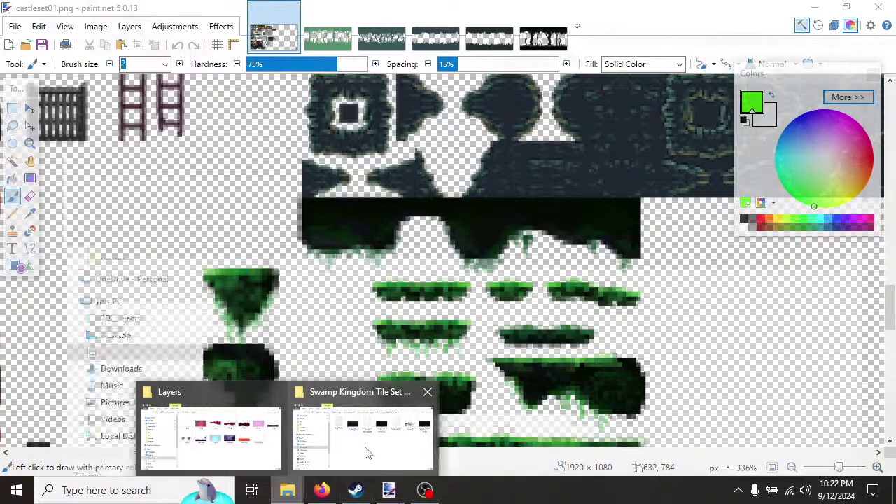
click(366, 451)
click(712, 233)
right_click(711, 232)
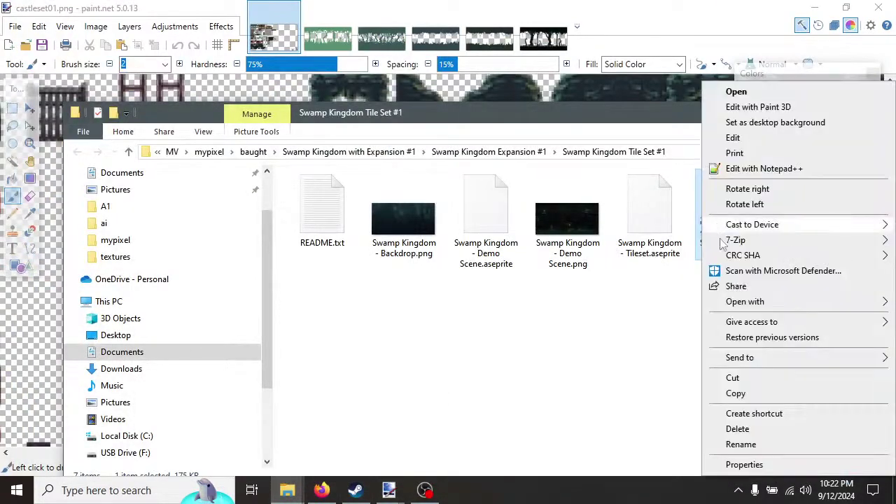
mouse_move(750, 305)
click(580, 349)
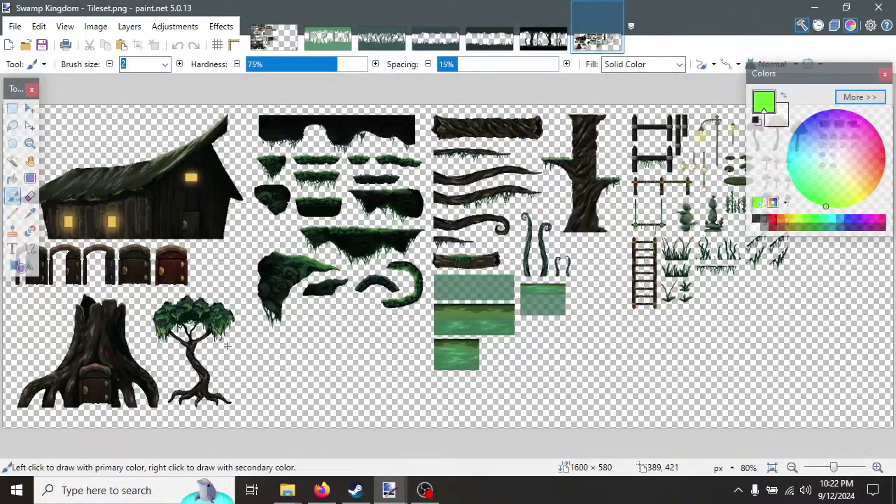
Examine the house, doors, hollow tree stump and leafy tree in the Swamp Kingdom tileset.
ctrl+scroll(137, 366, up, 2)
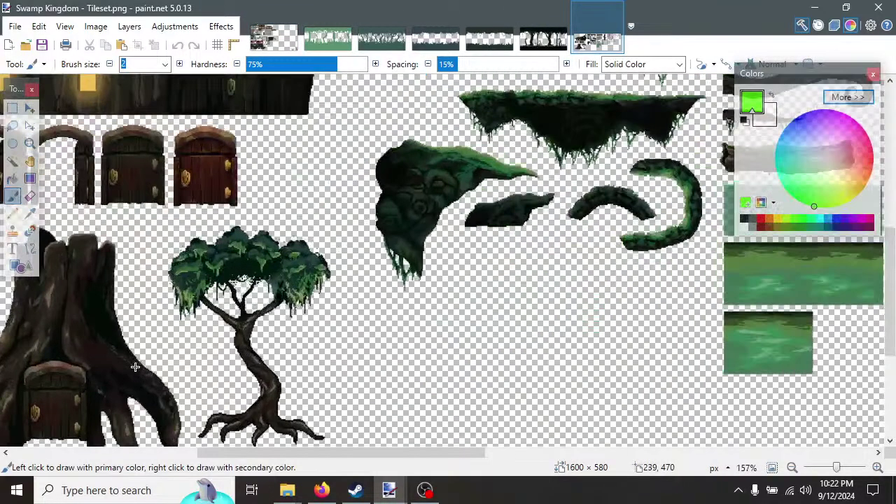
drag(260, 454, 196, 456)
scroll(253, 354, up, 3)
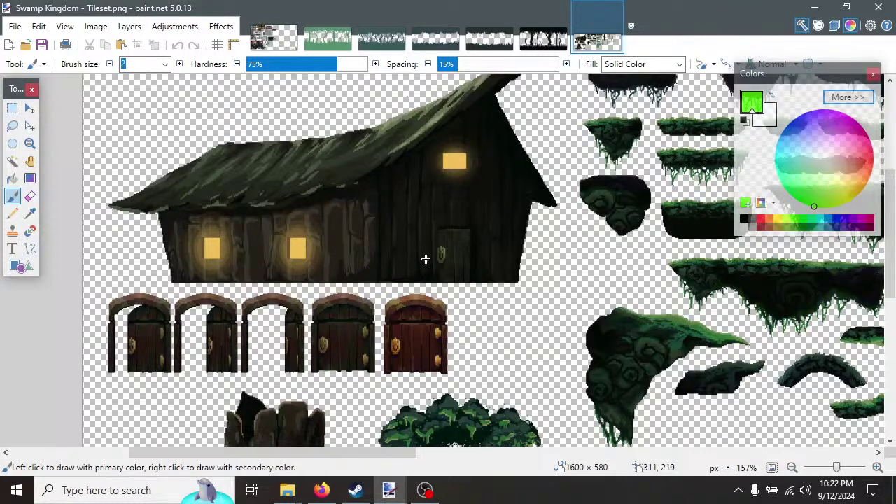
scroll(427, 315, down, 3)
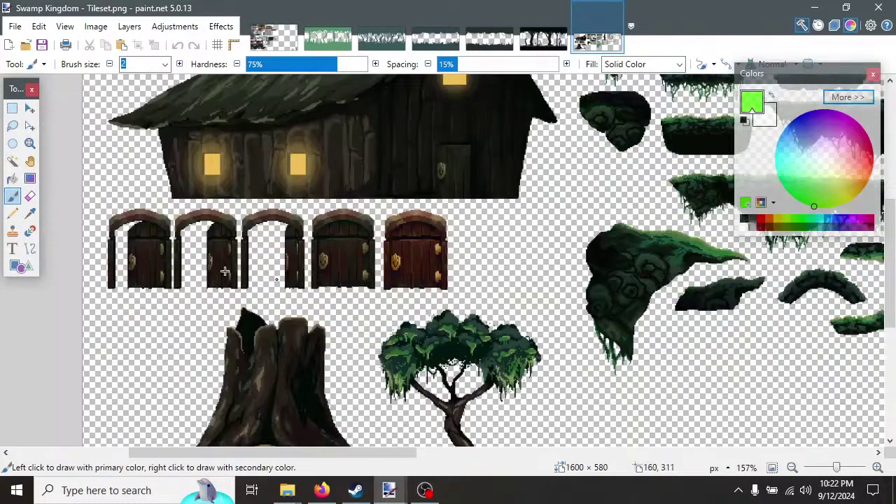
scroll(276, 254, down, 5)
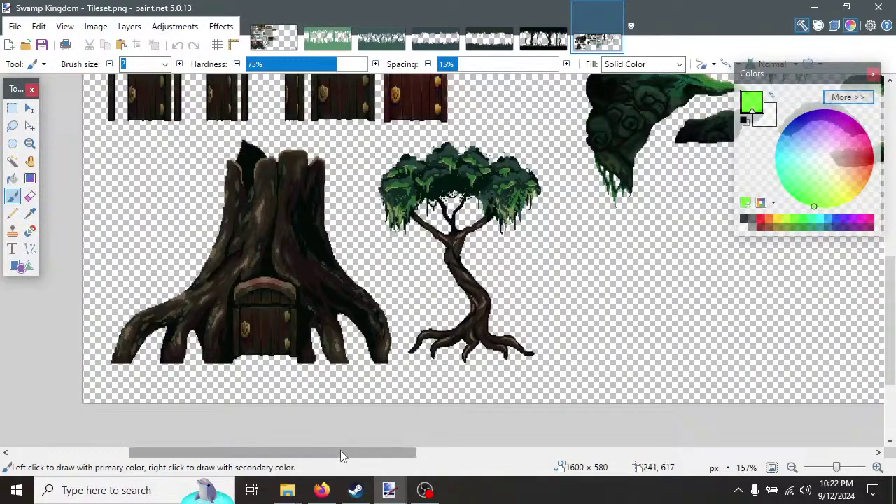
Examine the tileset's mossy platforms, branches, water tiles, fences, ladder, lamps and plants.
drag(341, 452, 512, 451)
scroll(506, 252, up, 6)
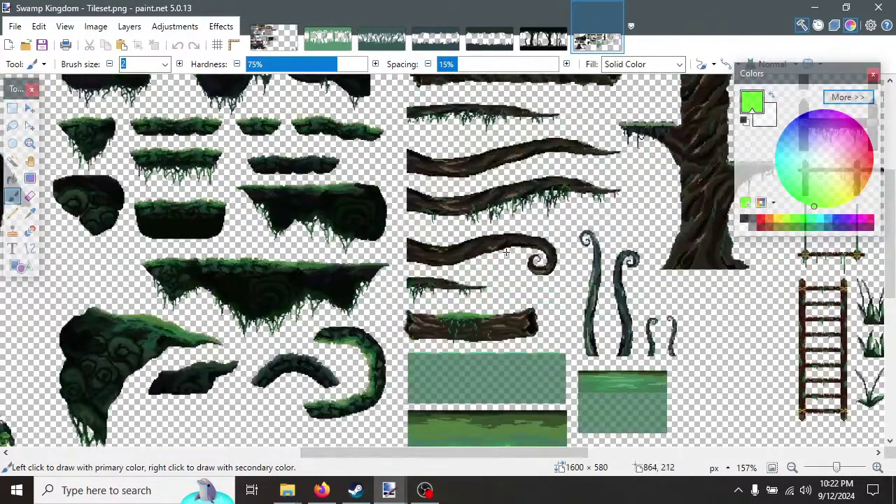
drag(484, 452, 642, 452)
scroll(607, 343, down, 3)
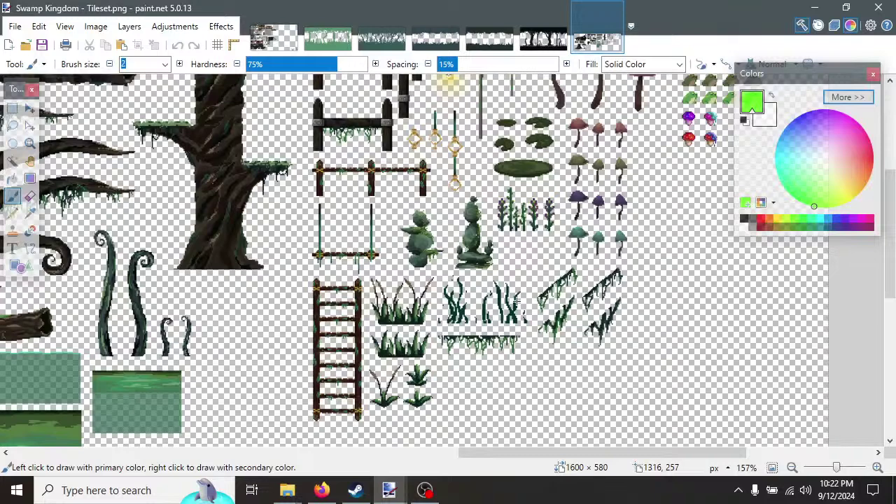
scroll(516, 301, up, 3)
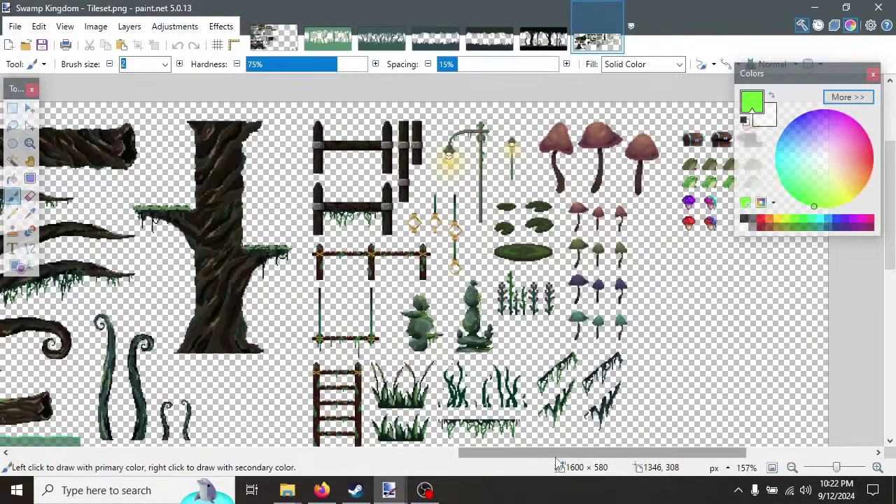
Inspect the treasure chests, key, frogs and small mushrooms up close, and close the tileset image.
scroll(553, 453, right, 8)
scroll(539, 162, up, 6)
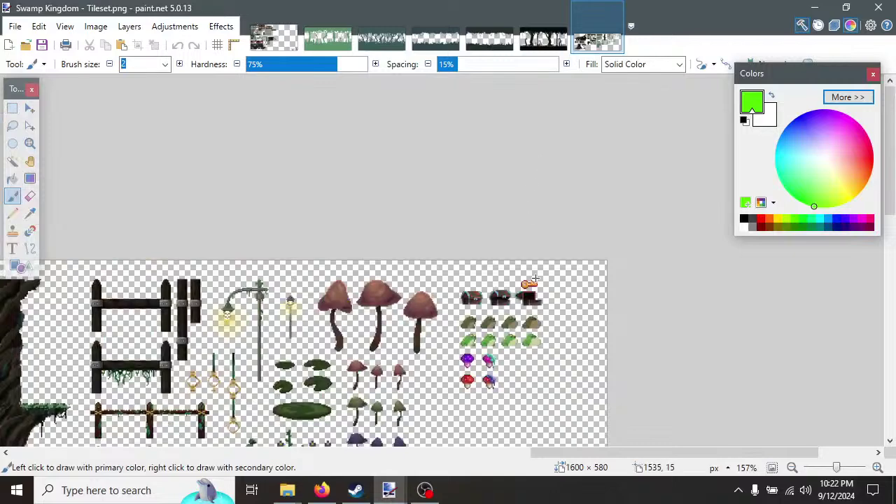
scroll(533, 279, down, 3)
ctrl+scroll(530, 274, up, 5)
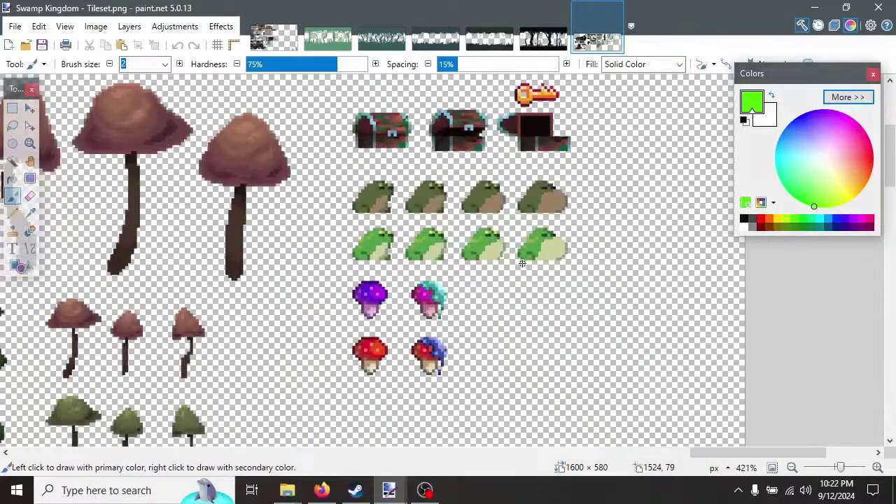
ctrl+scroll(518, 269, down, 5)
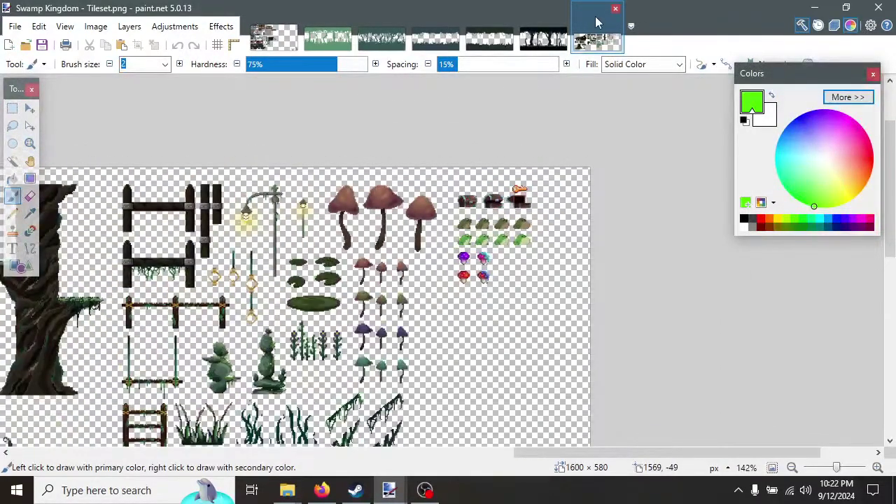
click(616, 8)
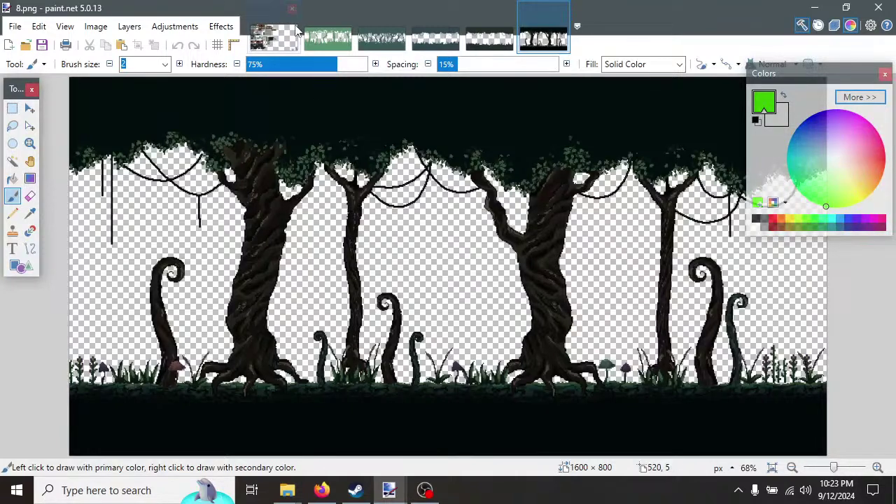
Raise the saturation of 4.png to 170 with Hue / Saturation, keeping hue and lightness at 0.
click(329, 37)
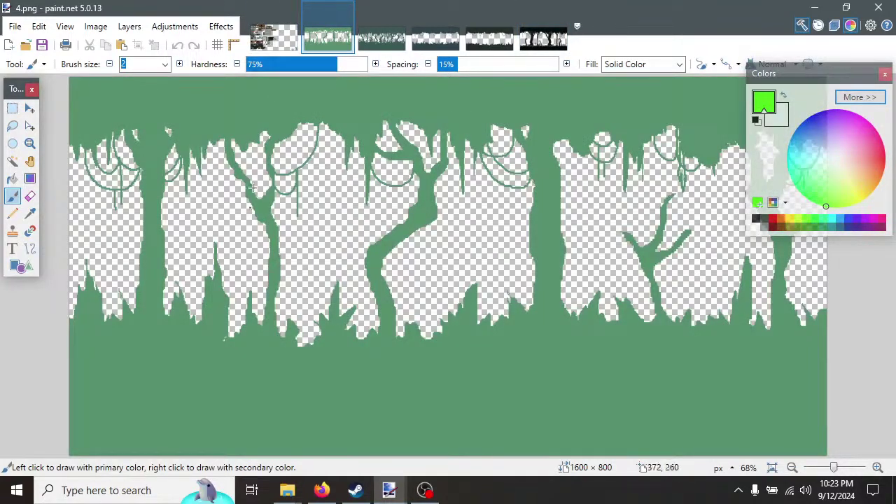
click(175, 26)
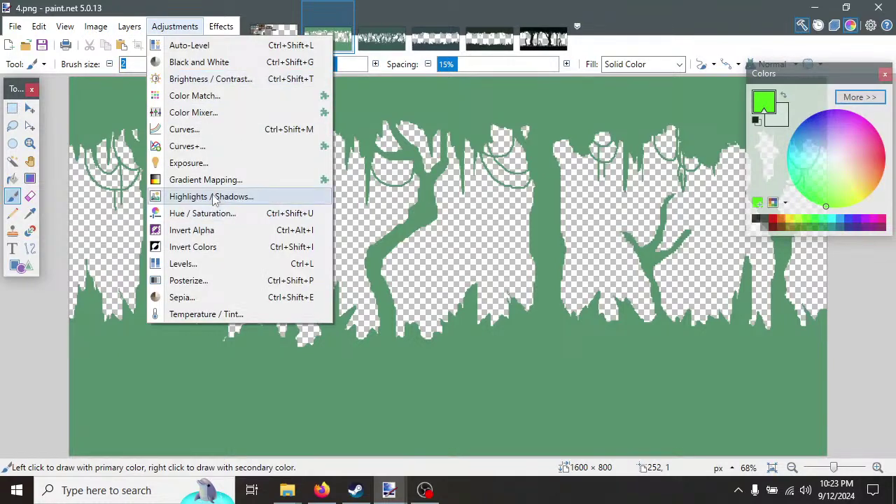
key(ctrl+shift+u)
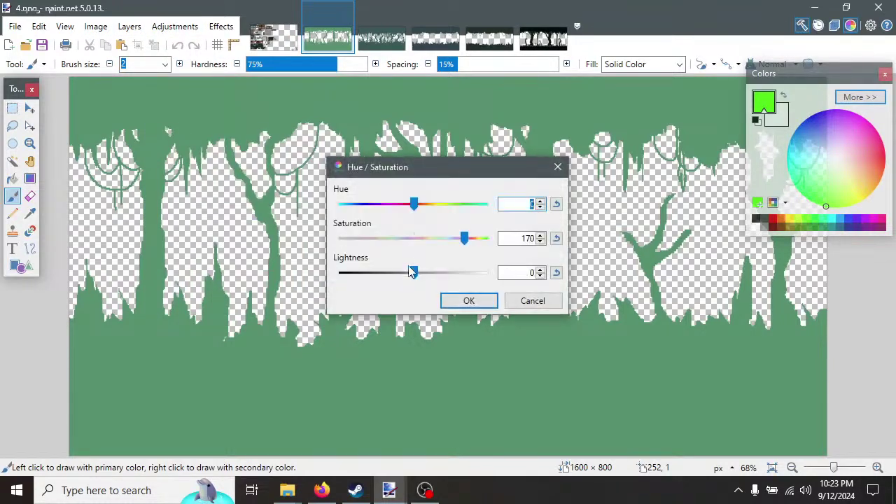
click(465, 301)
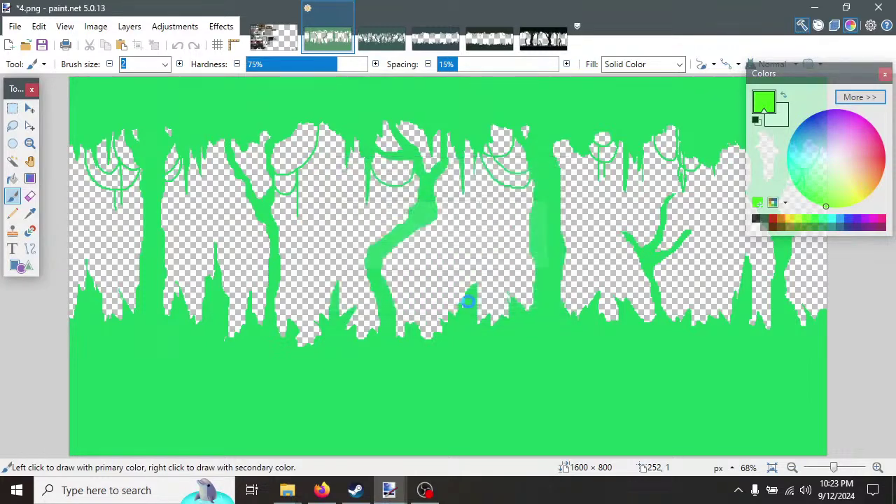
Resize 4.png to 990 × 540 pixels without maintaining the aspect ratio.
click(96, 26)
click(119, 63)
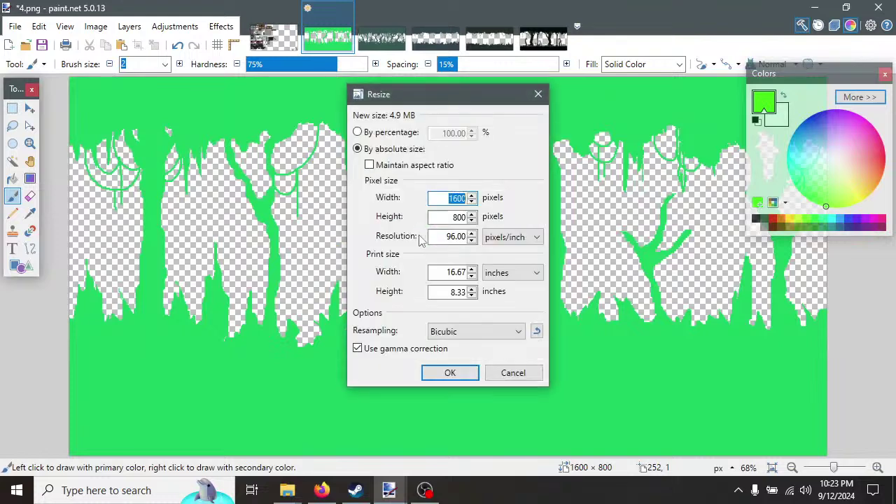
text(990)
key(Tab)
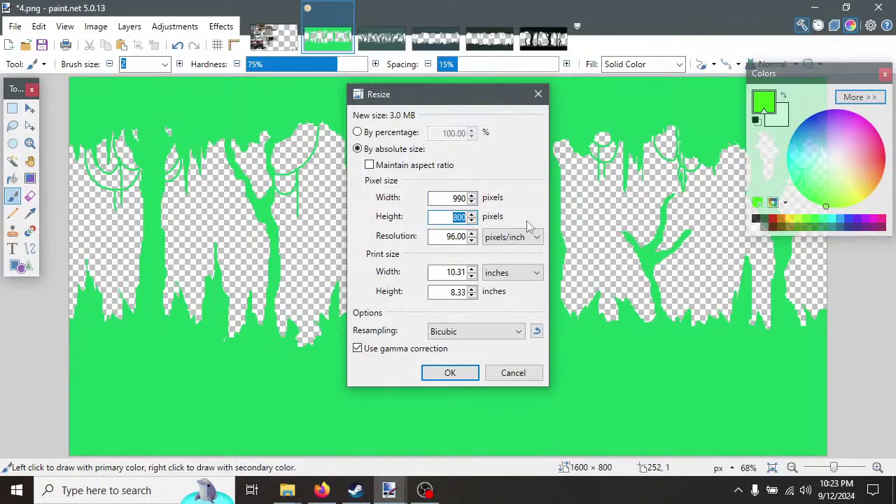
text(540)
key(Return)
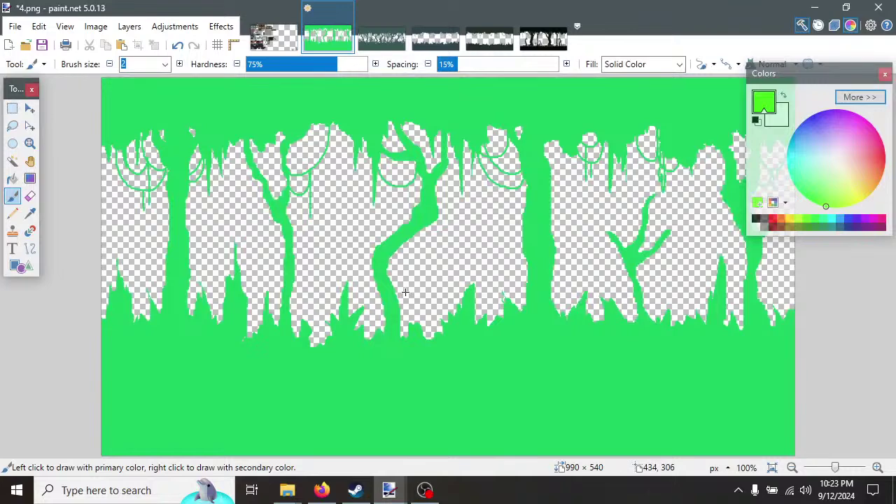
Save 4.png and close the image.
key(ctrl+s)
click(644, 459)
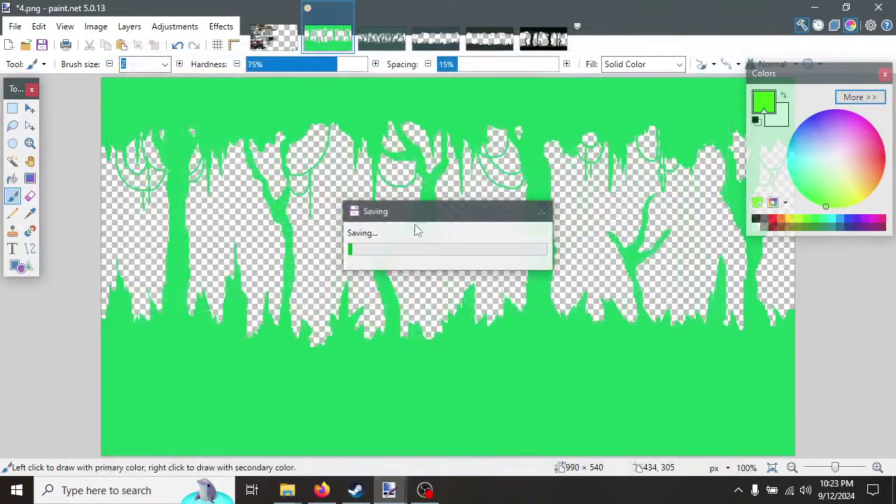
click(346, 11)
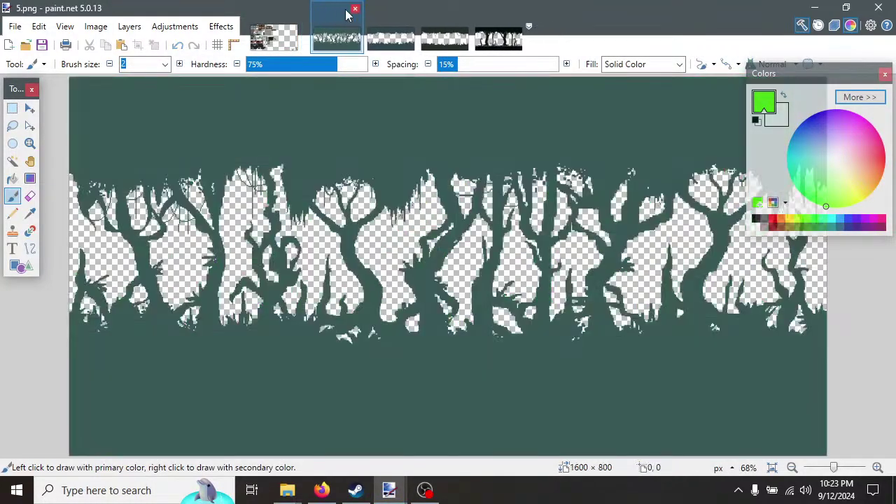
Raise the saturation of 5.png to 170 with Hue / Saturation, keeping hue and lightness at 0.
click(171, 26)
mouse_move(223, 28)
mouse_move(175, 27)
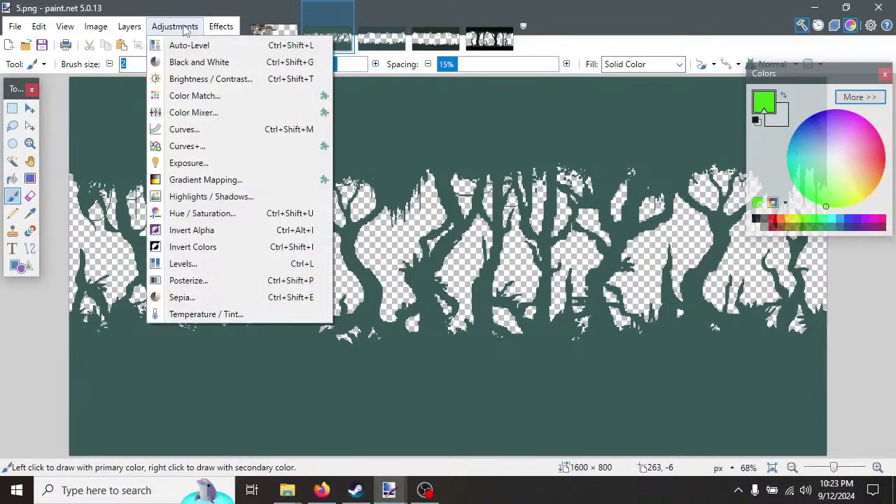
click(207, 213)
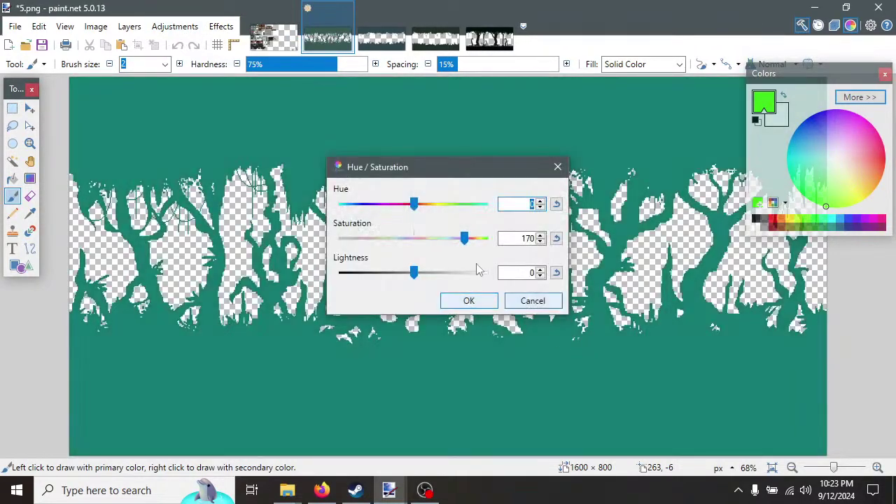
click(479, 301)
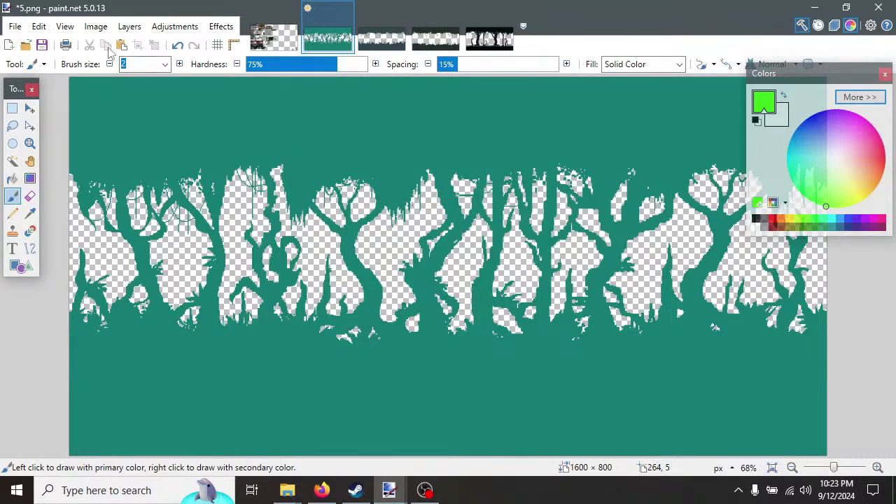
Resize 5.png to 990 × 540 pixels without maintaining the aspect ratio, and save it with auto-detected bit depth.
click(129, 26)
mouse_move(96, 27)
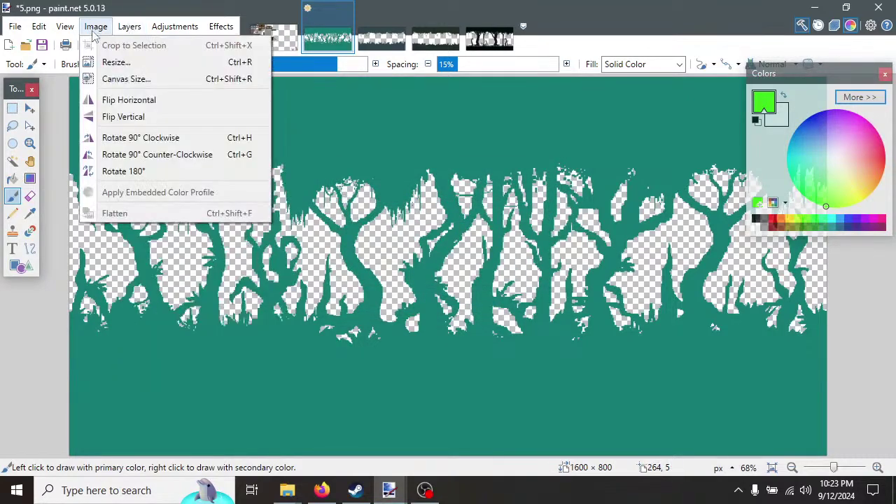
click(116, 62)
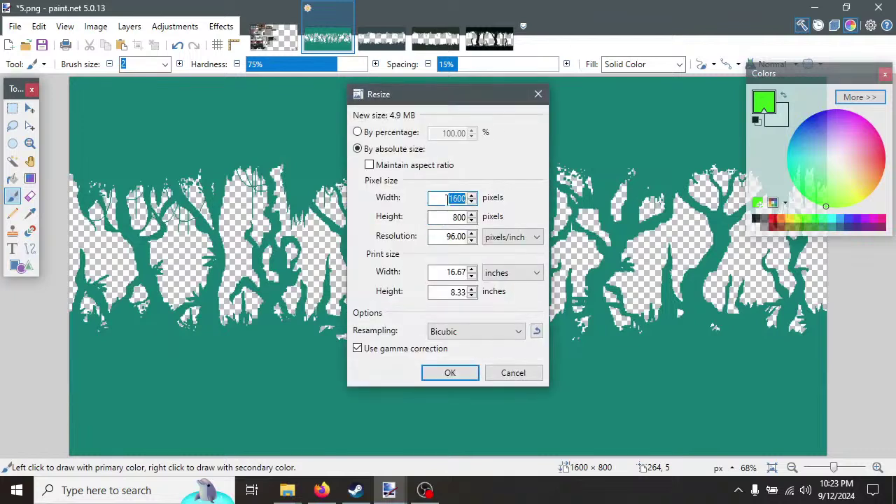
text(990)
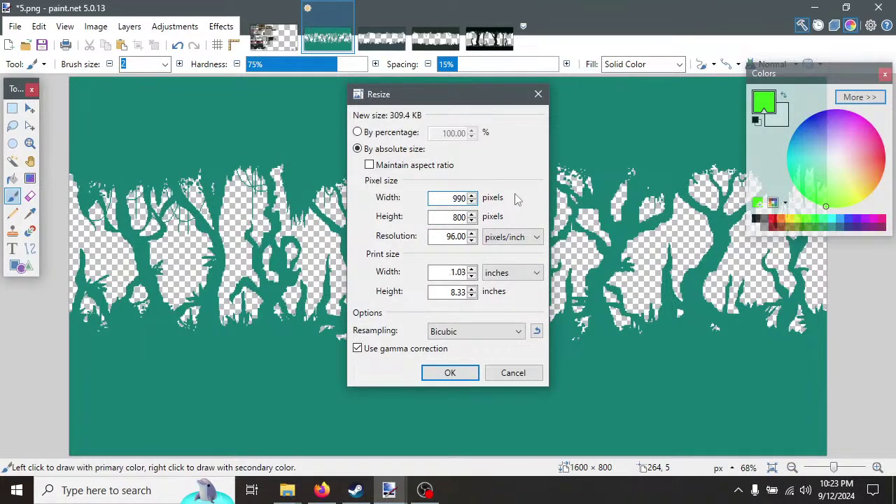
key(Tab)
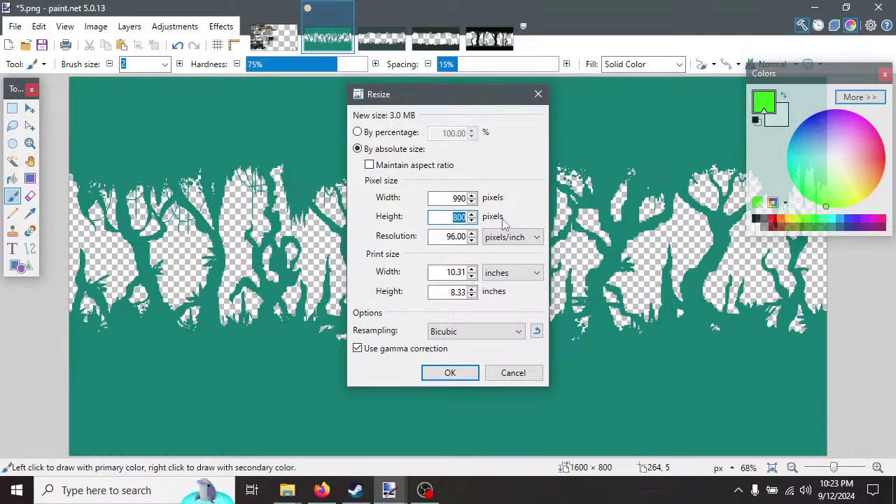
text(540)
click(455, 372)
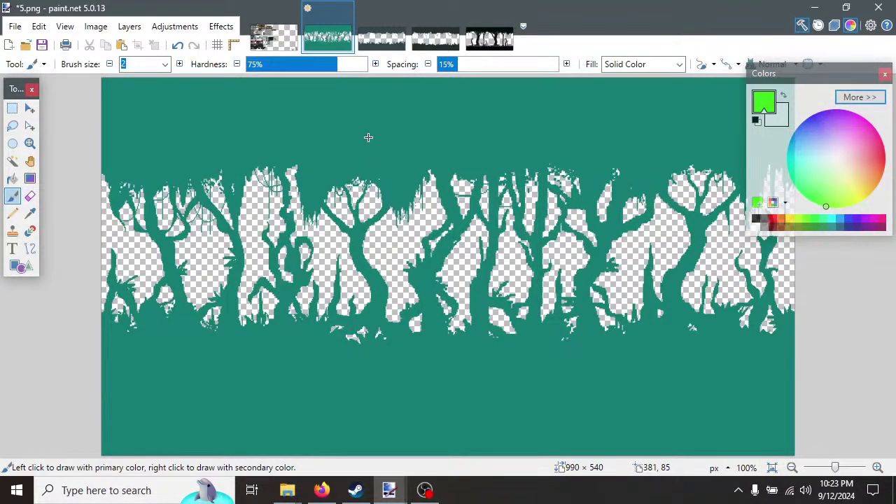
key(ctrl+s)
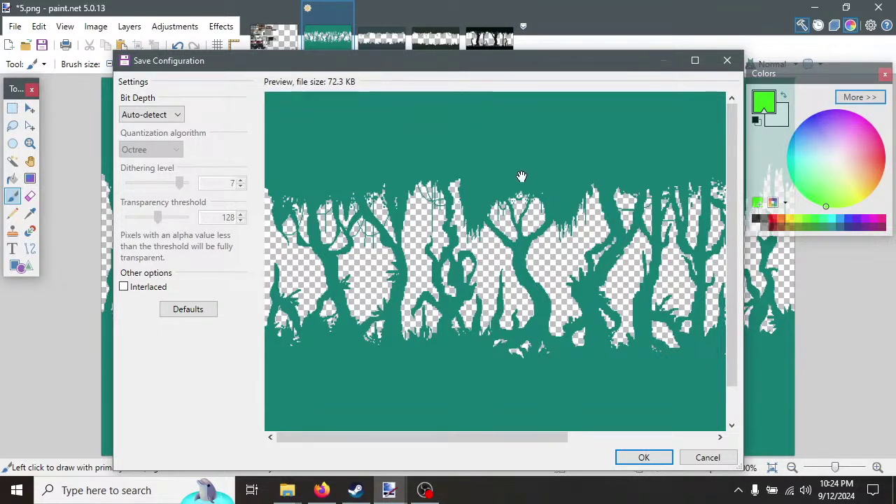
click(642, 457)
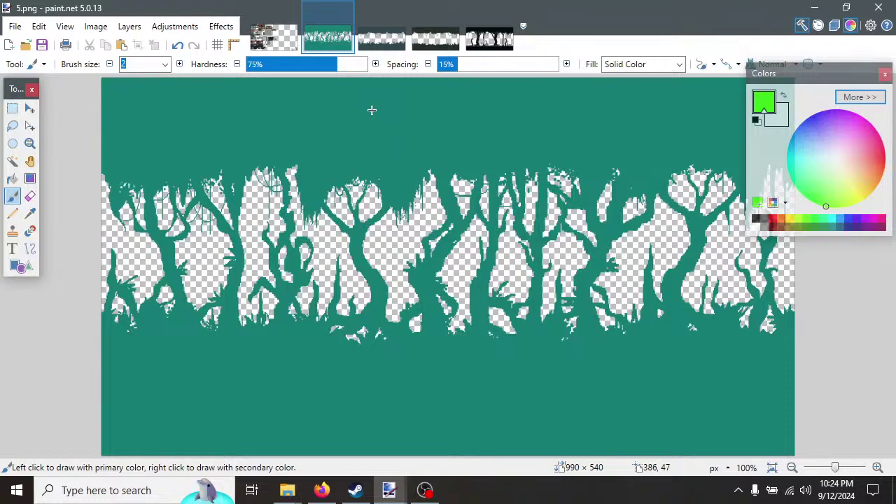
drag(372, 110, 422, 153)
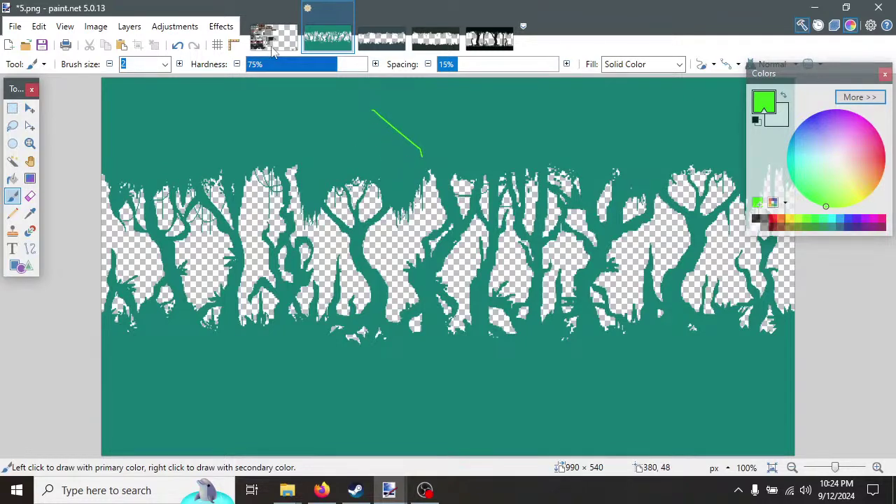
click(177, 44)
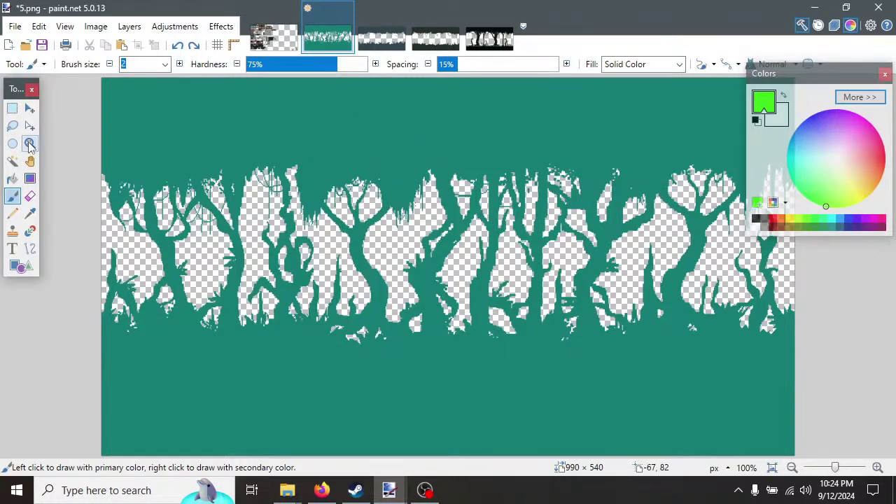
click(12, 107)
drag(351, 100, 354, 103)
drag(380, 133, 406, 158)
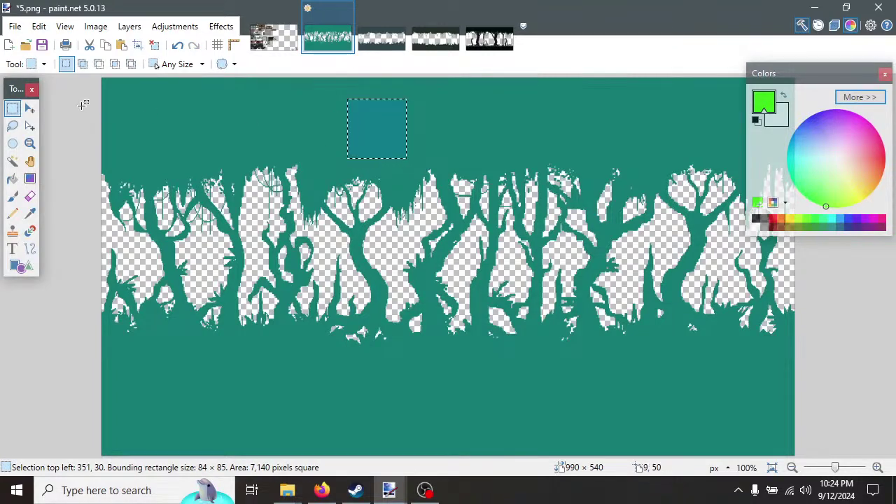
click(356, 141)
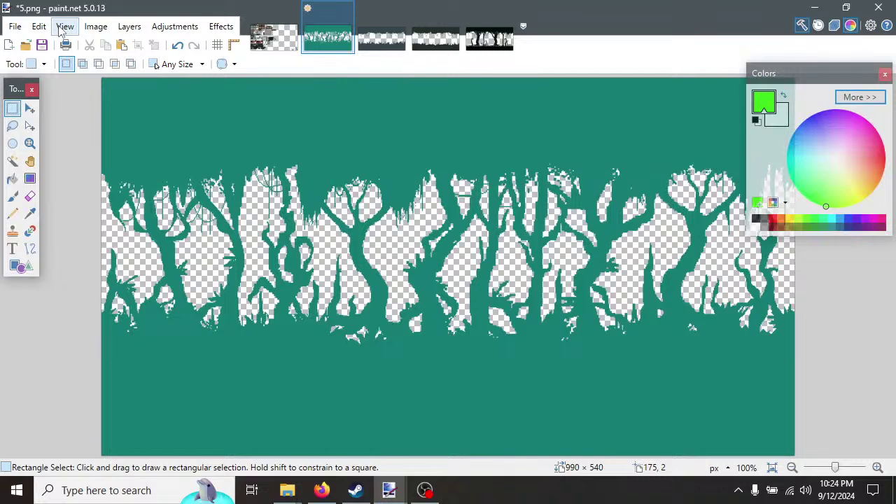
click(96, 26)
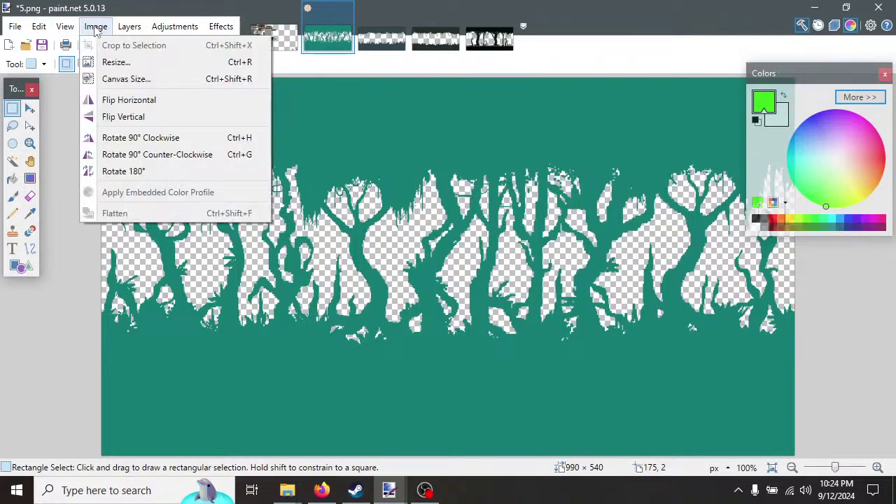
click(573, 30)
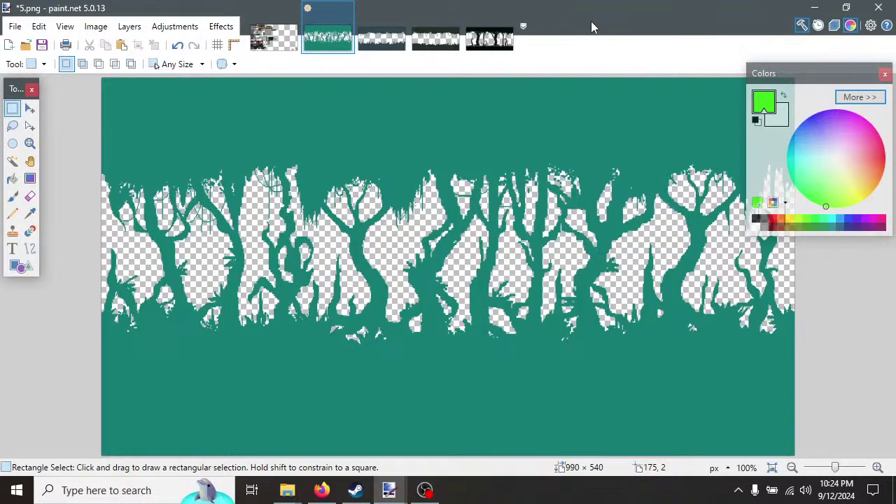
Close 5.png and raise the saturation of 6.png to 170 with Hue / Saturation, keeping hue and lightness at 0.
key(ctrl+w)
key(Return)
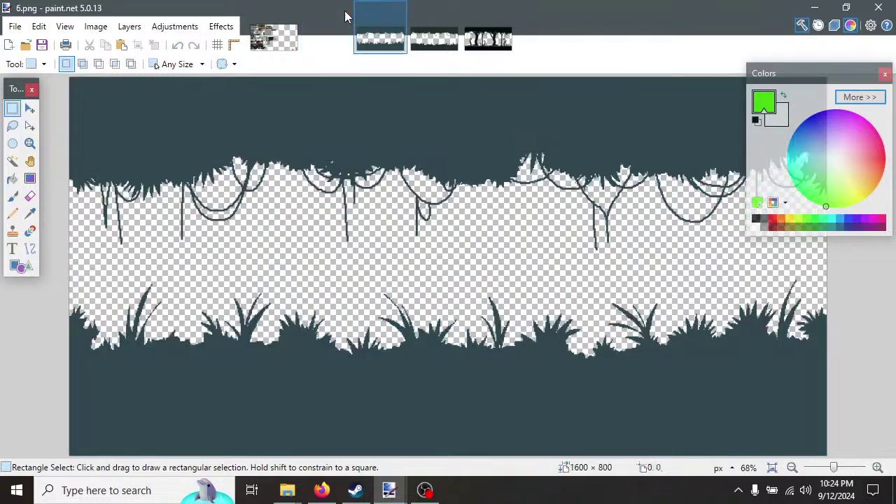
double_click(175, 26)
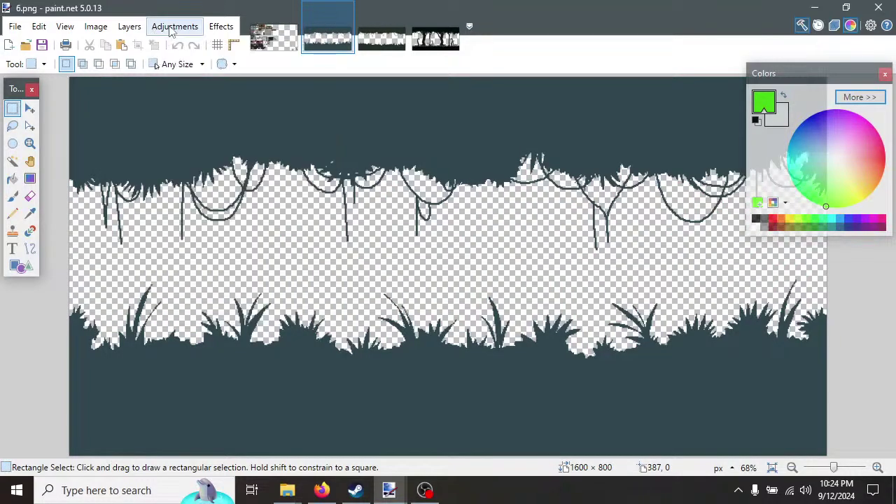
click(175, 26)
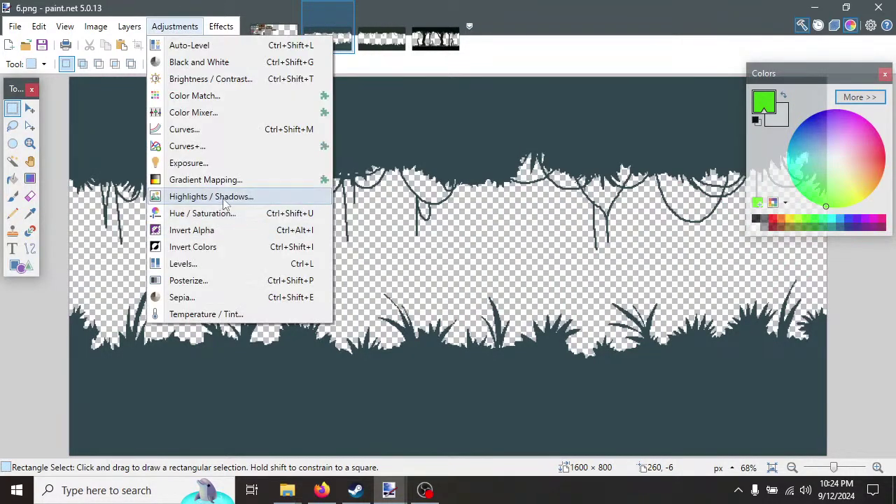
click(222, 221)
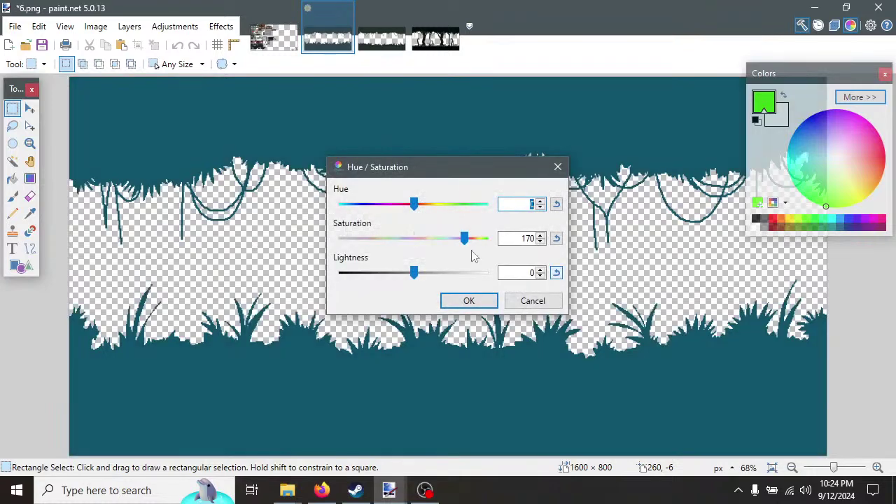
click(479, 301)
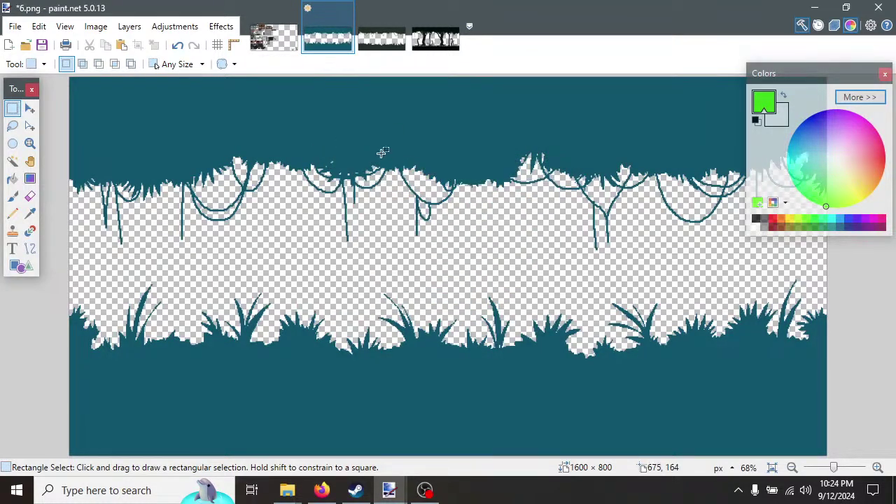
Resize 6.png to 990 × 540 pixels without maintaining the aspect ratio.
click(129, 26)
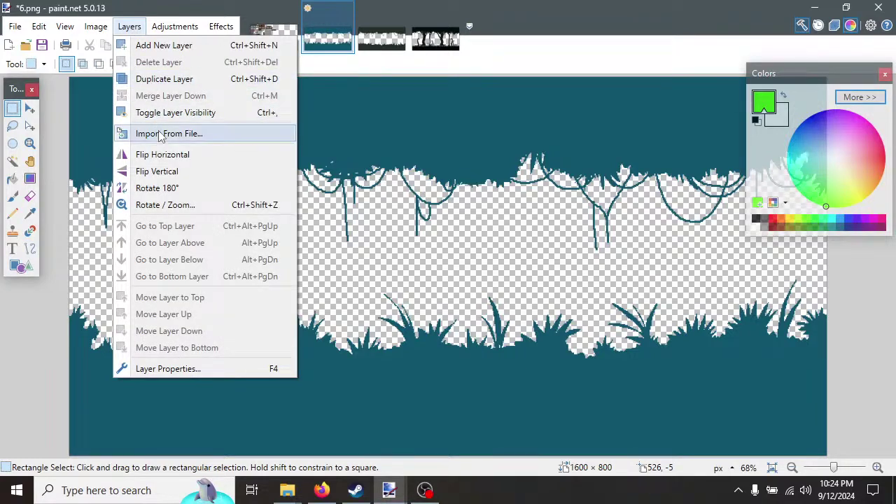
mouse_move(96, 26)
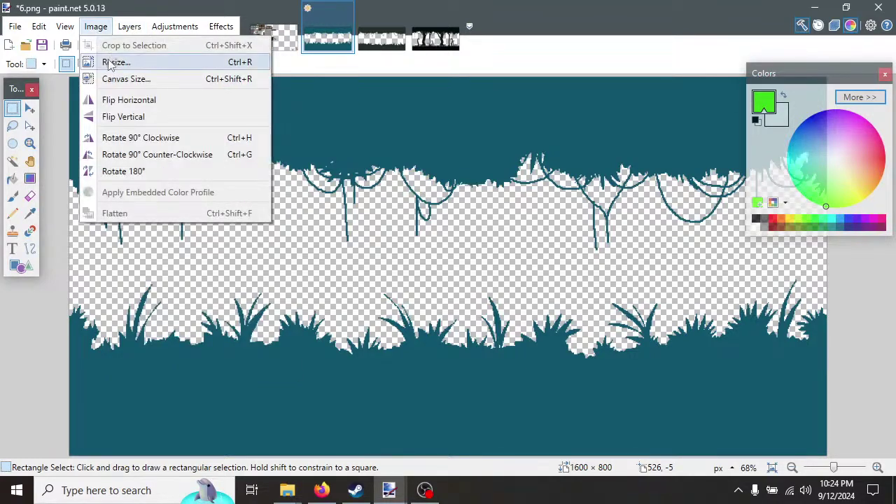
click(112, 60)
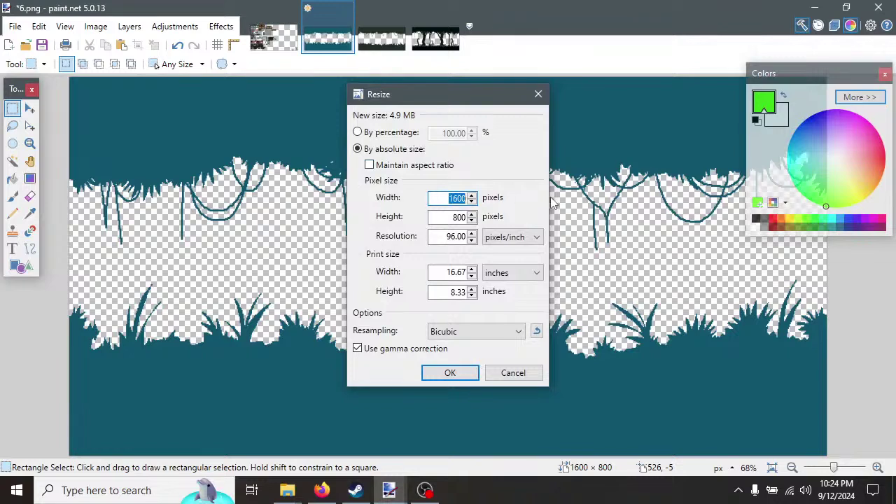
text(990)
key(Tab)
text(540)
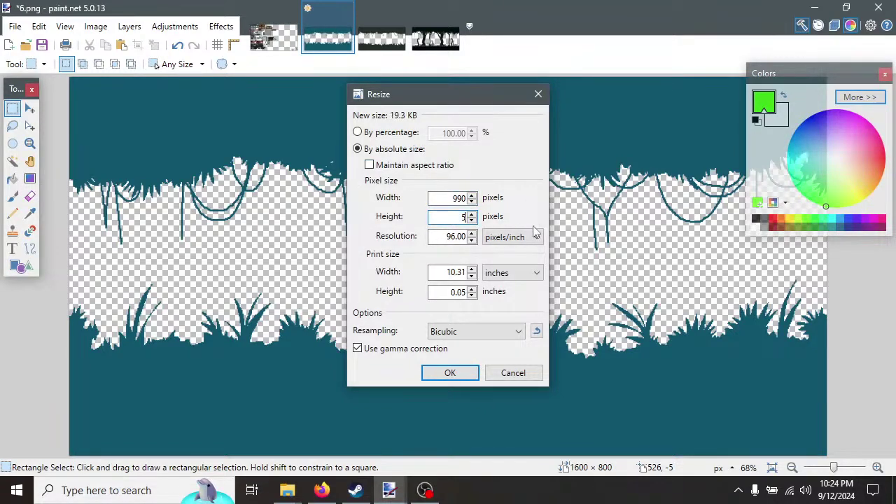
click(451, 373)
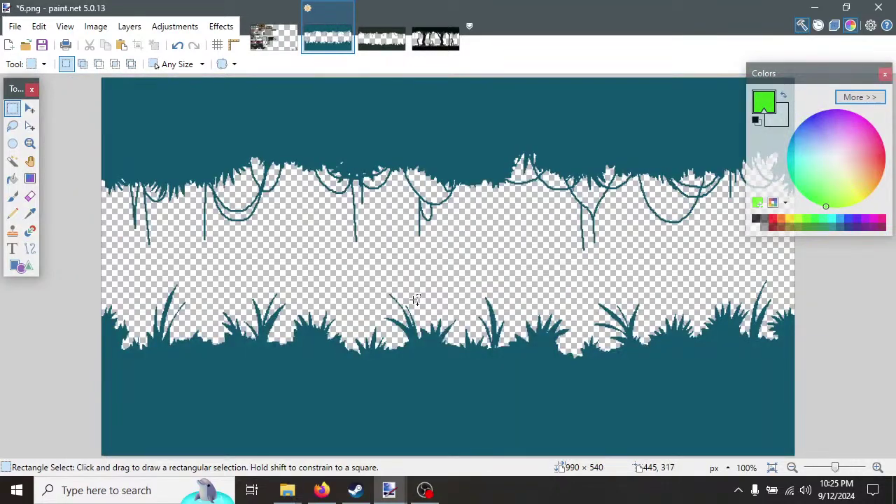
Save 6.png and close the image.
key(ctrl+s)
click(645, 456)
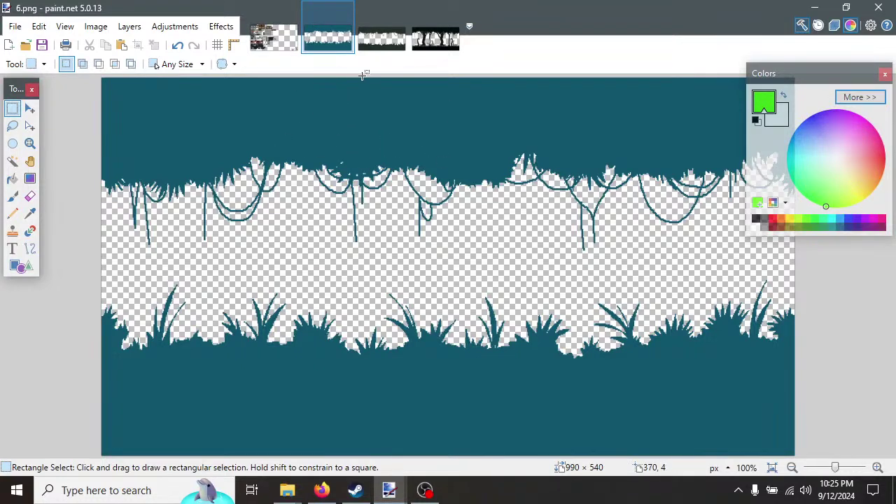
click(346, 10)
Raise the saturation of 7.png to 170 with Hue / Saturation, keeping hue and lightness at 0.
click(176, 27)
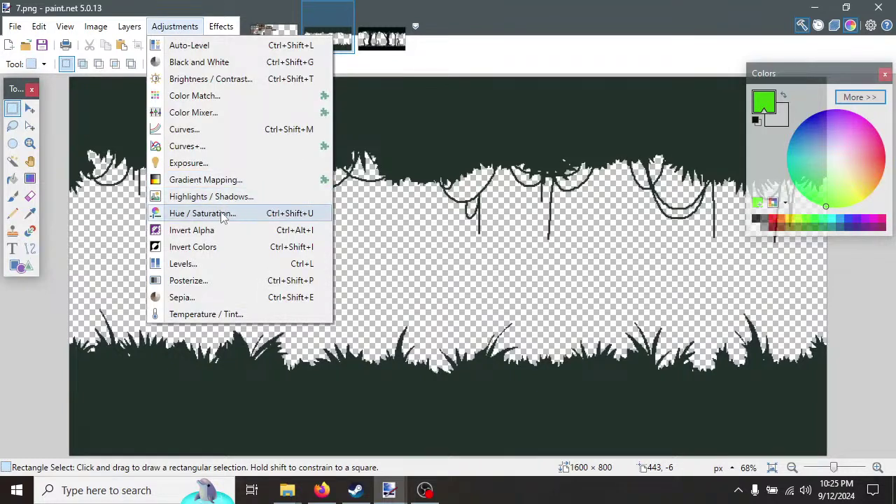
click(210, 213)
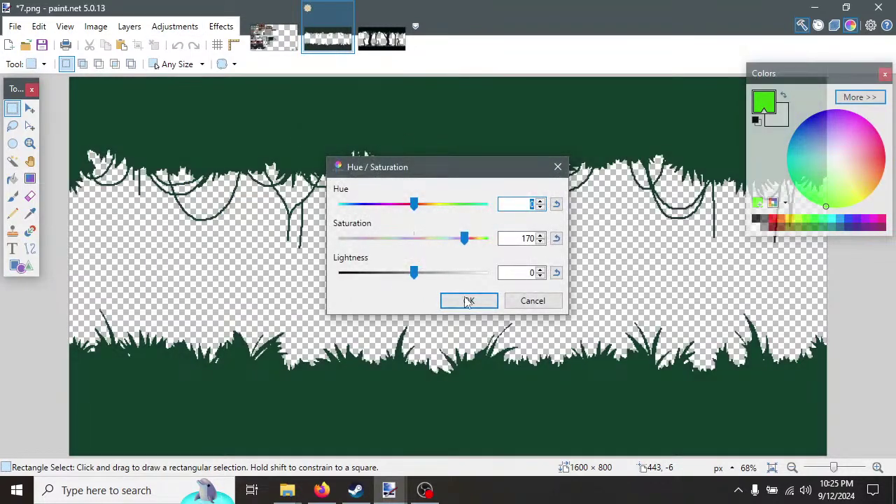
click(468, 301)
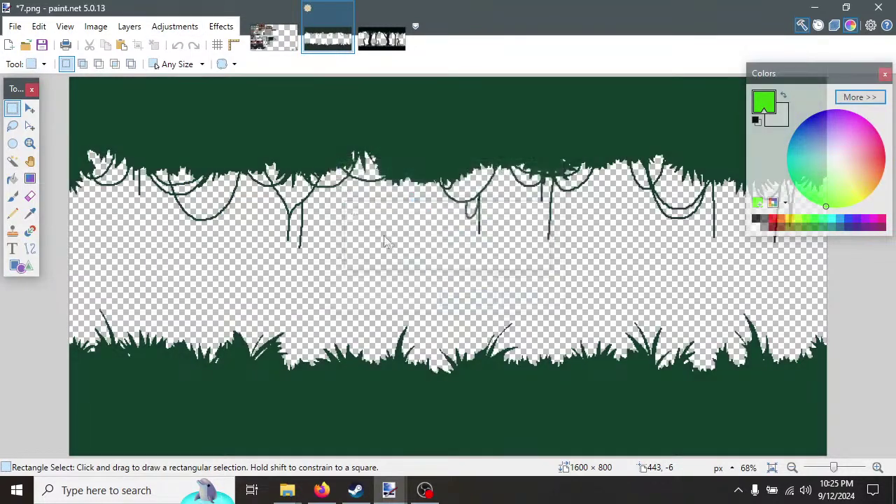
Resize 7.png to 990 × 540 pixels without maintaining the aspect ratio.
click(109, 31)
click(113, 63)
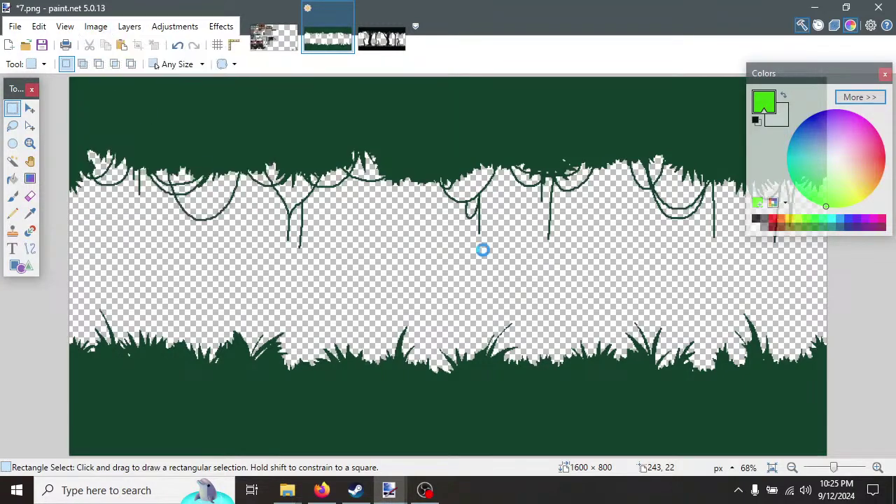
text(990)
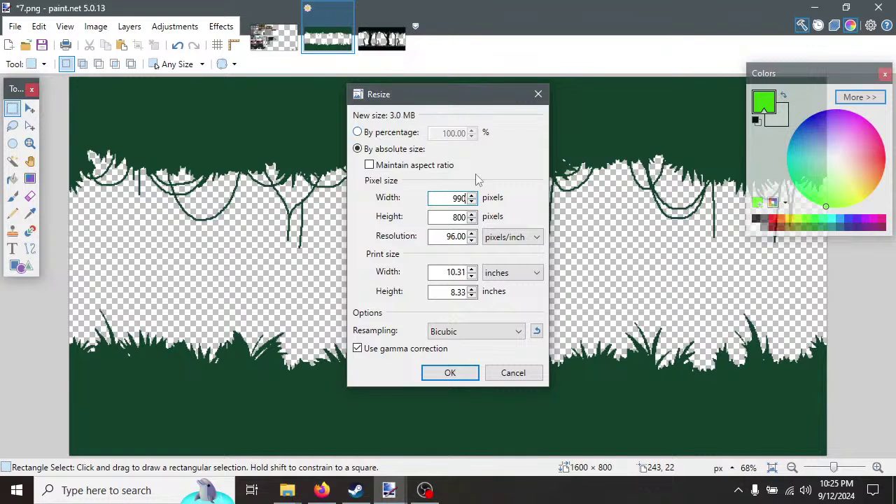
drag(444, 220, 498, 221)
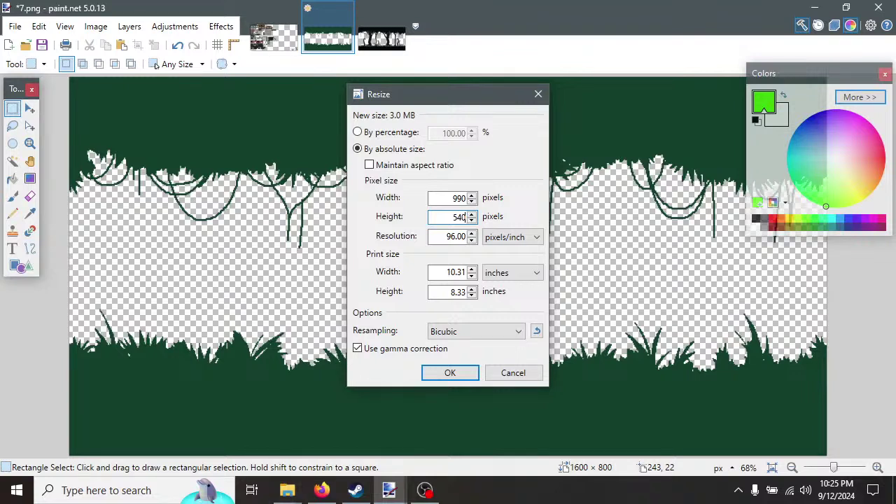
click(450, 376)
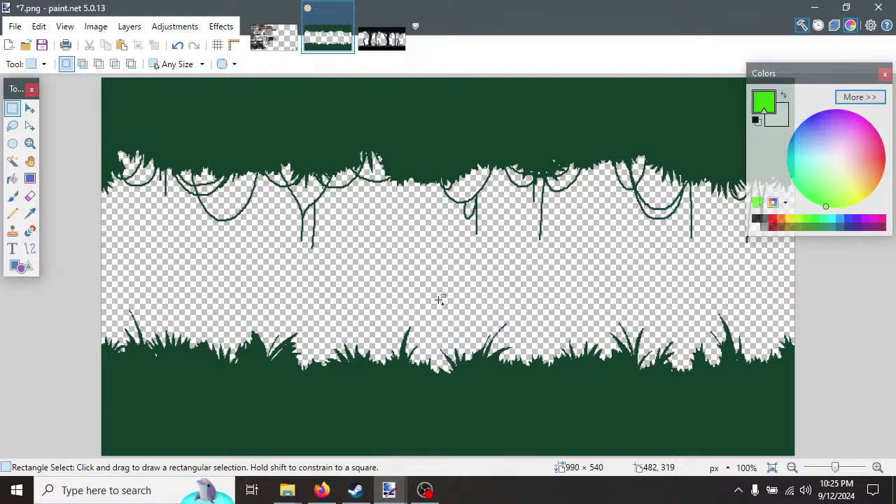
Save 7.png with auto-detected bit depth and close the image.
key(ctrl+s)
click(640, 453)
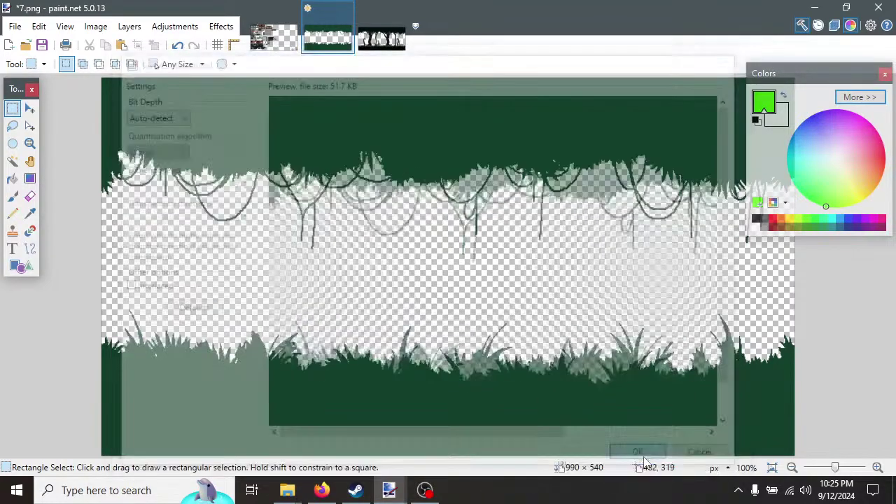
mouse_move(343, 19)
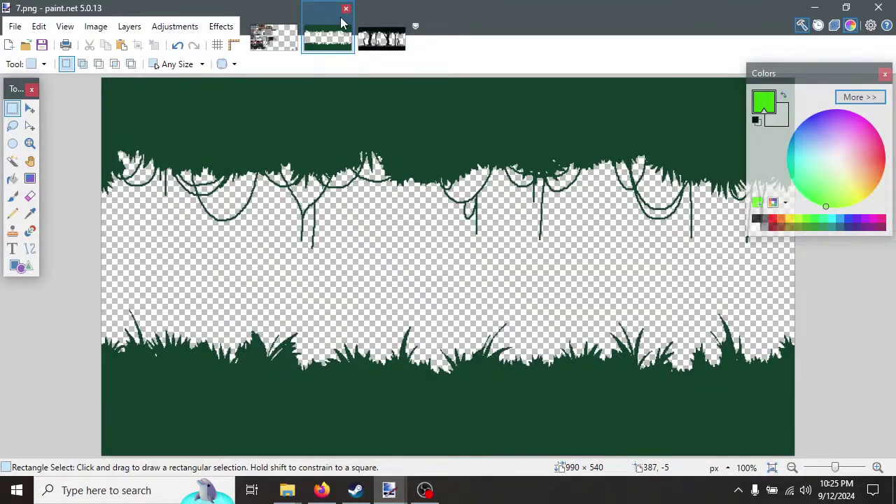
click(346, 11)
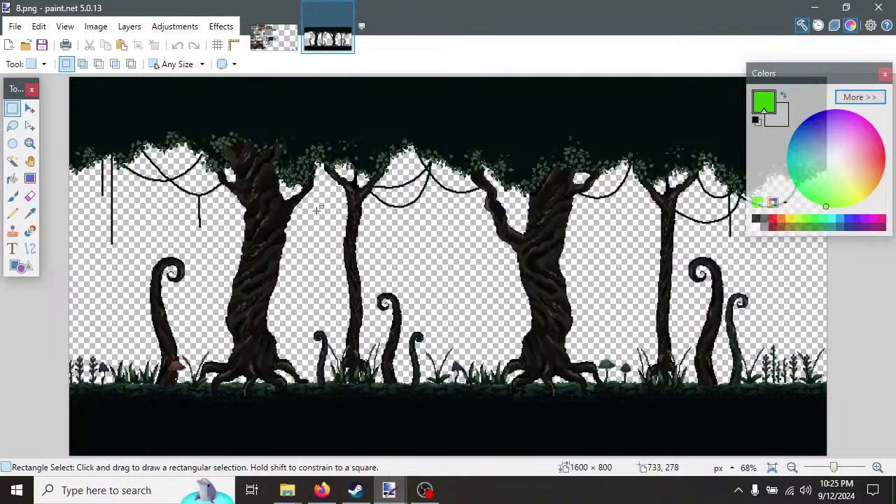
Raise the saturation of 8.png to 170 with Hue / Saturation, keeping hue and lightness at 0.
click(174, 28)
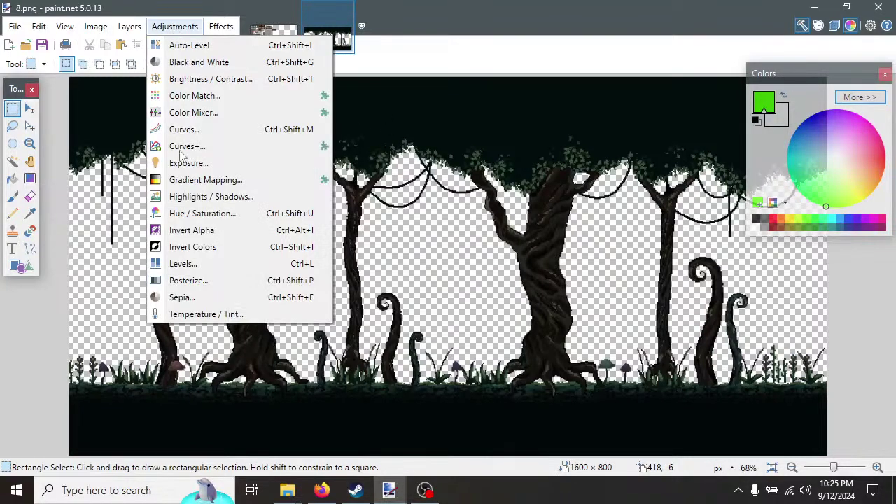
click(185, 213)
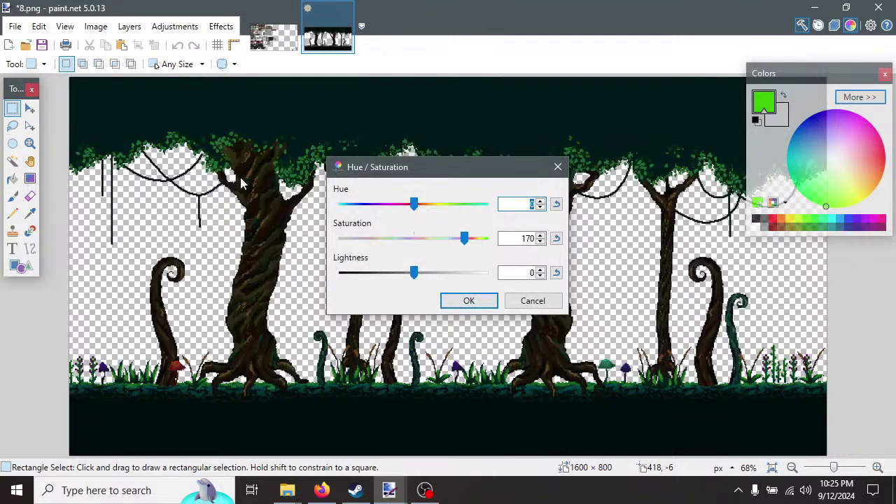
click(469, 301)
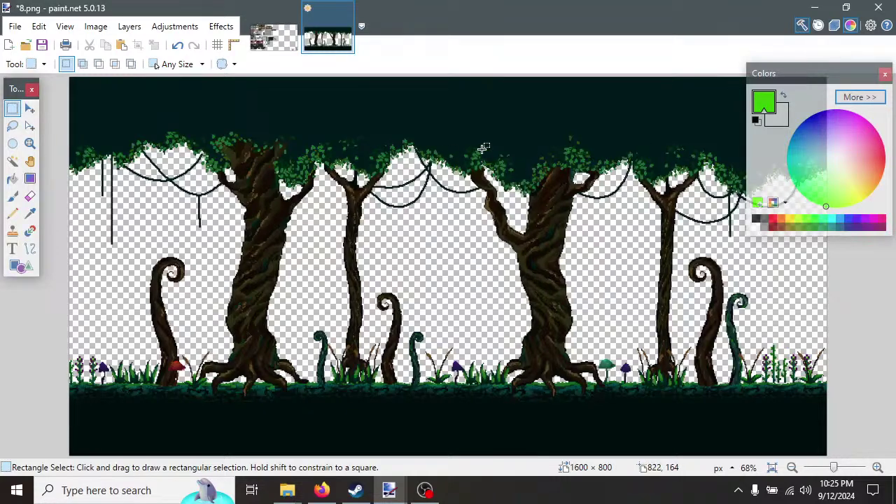
Resize 8.png to 990 × 540 pixels without maintaining the aspect ratio.
click(95, 26)
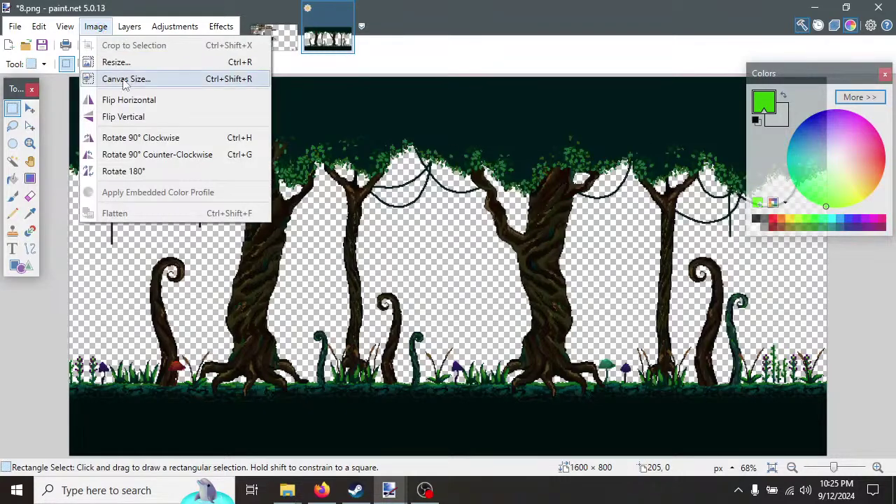
key(Escape)
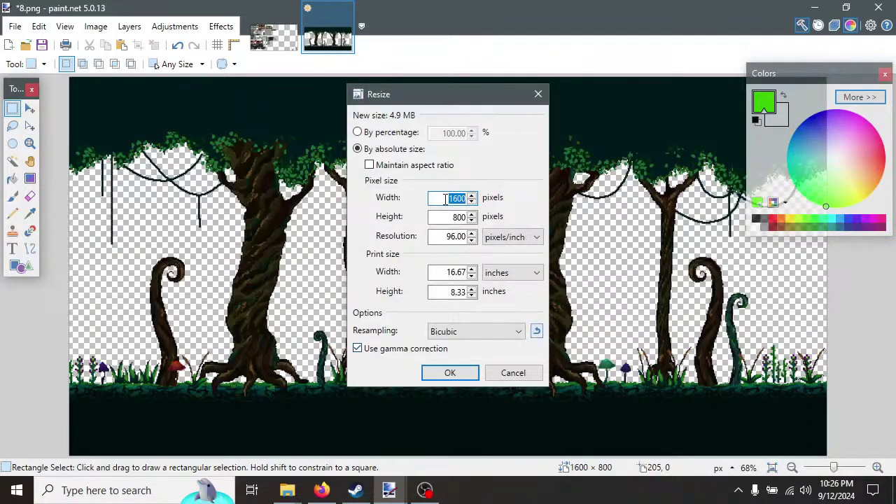
text(990)
key(Tab)
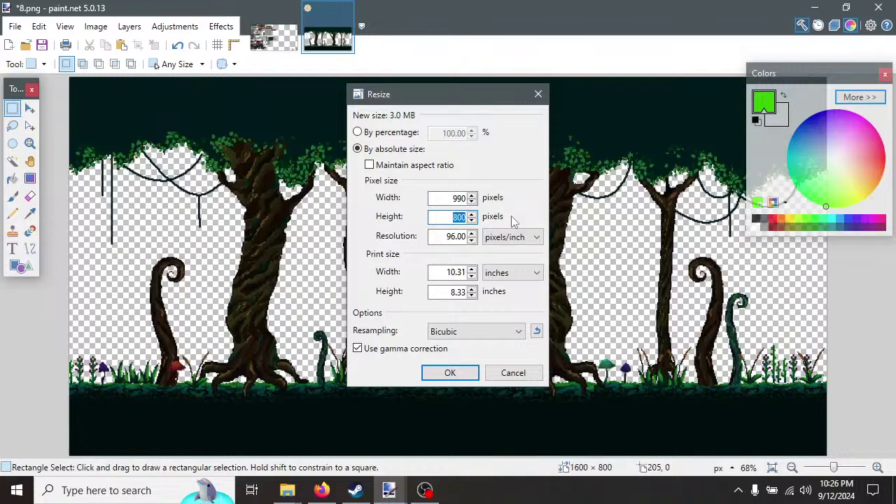
text(540)
click(451, 372)
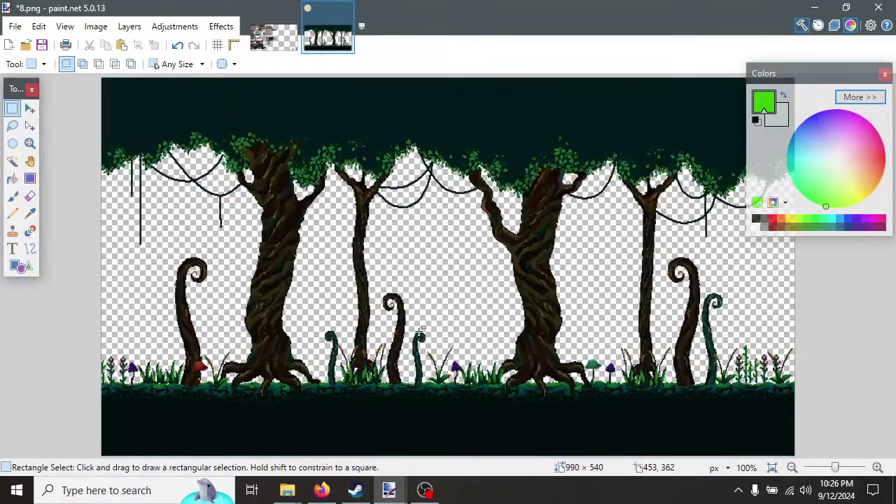
Save 8.png with auto-detected bit depth and close the image.
key(ctrl+s)
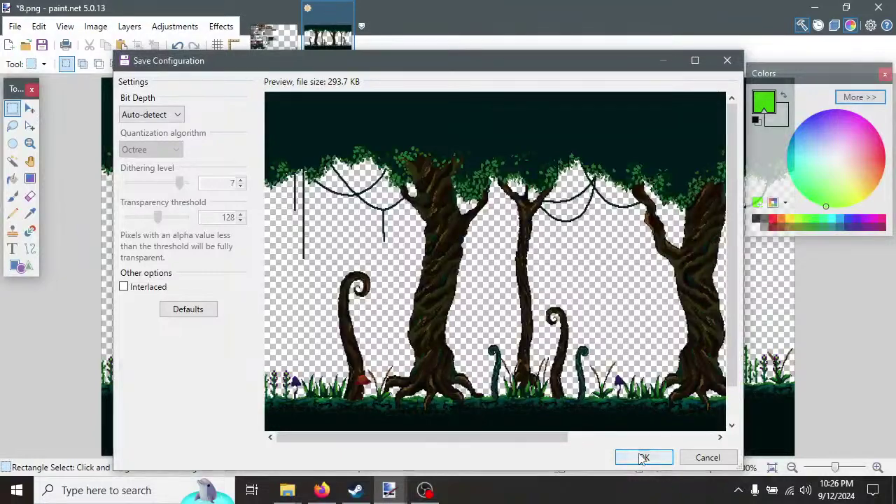
click(642, 456)
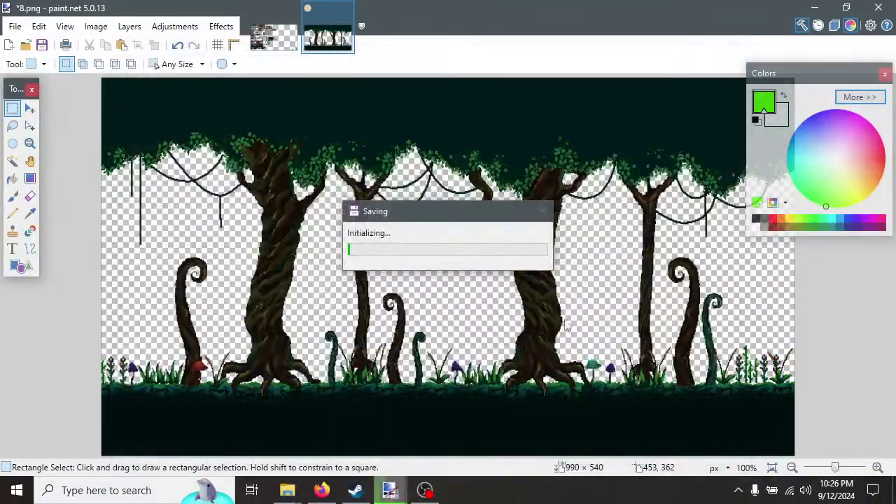
click(345, 14)
scroll(384, 303, down, 2)
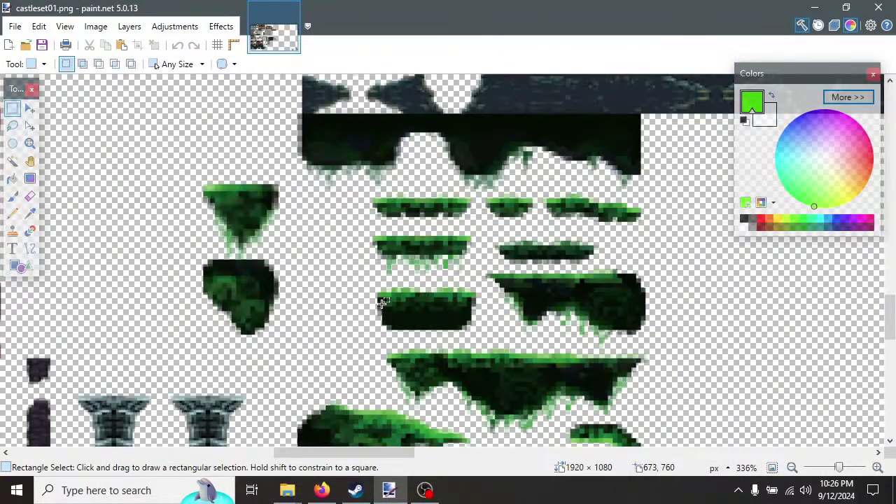
scroll(339, 221, up, 1)
drag(303, 106, 278, 163)
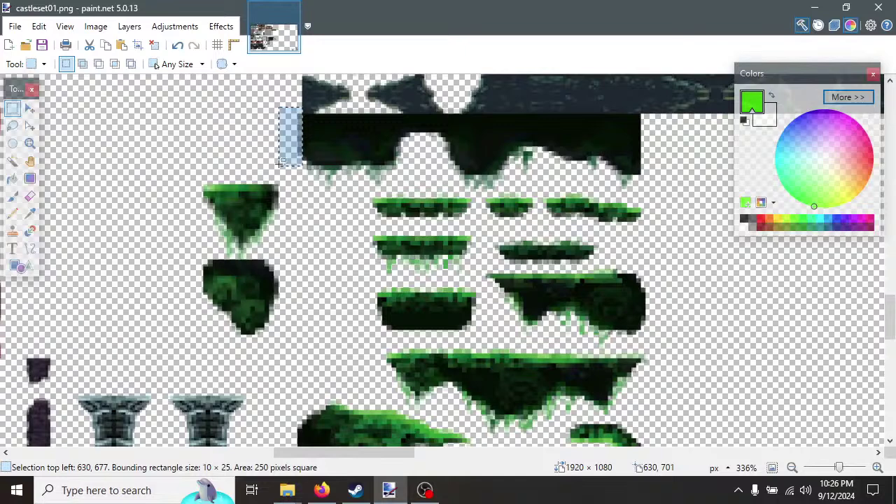
key(ctrl+s)
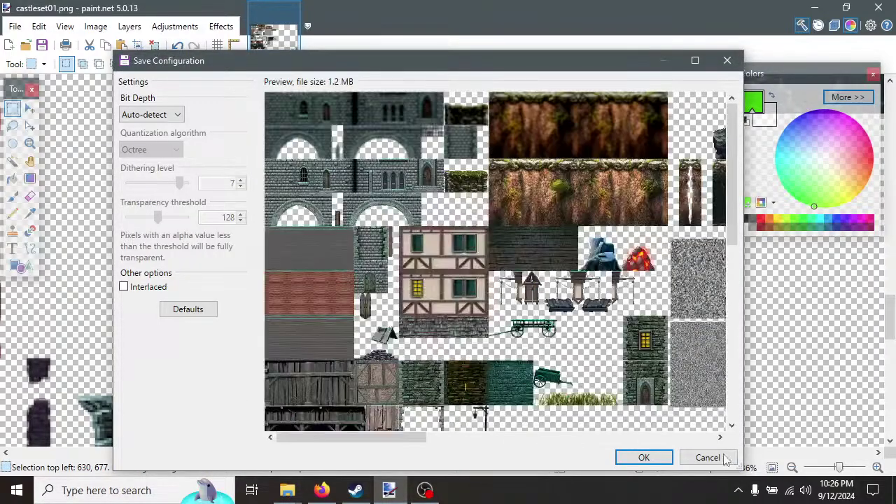
click(726, 459)
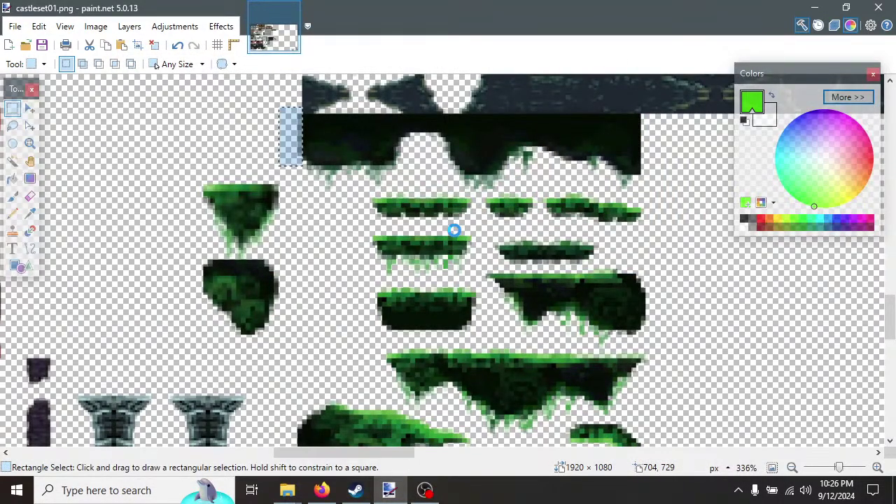
click(454, 230)
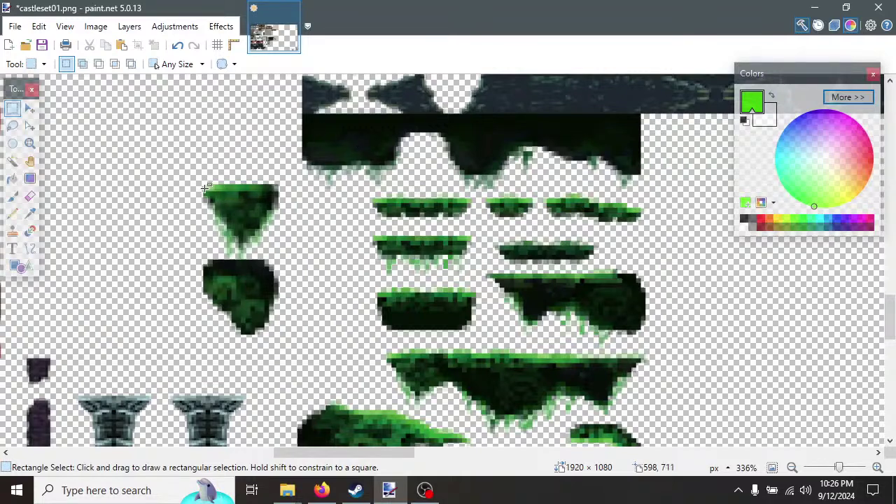
Measure the triangular mossy block in castleset01.png by framing it with a rectangular selection of about 33 × 32 pixels.
drag(208, 189, 275, 223)
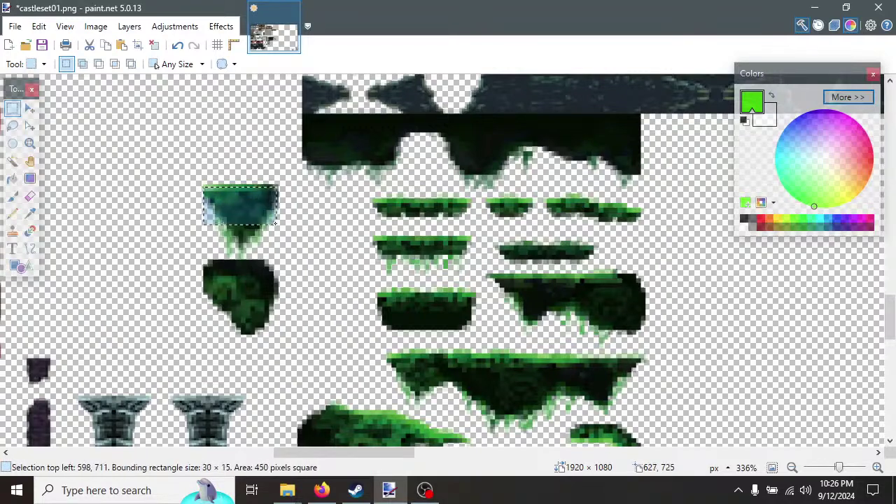
click(208, 188)
drag(206, 187, 263, 210)
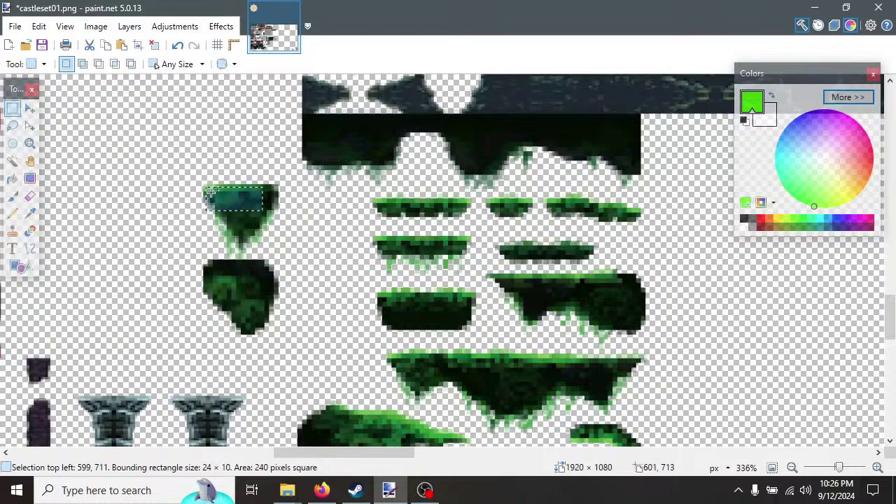
drag(202, 188, 275, 209)
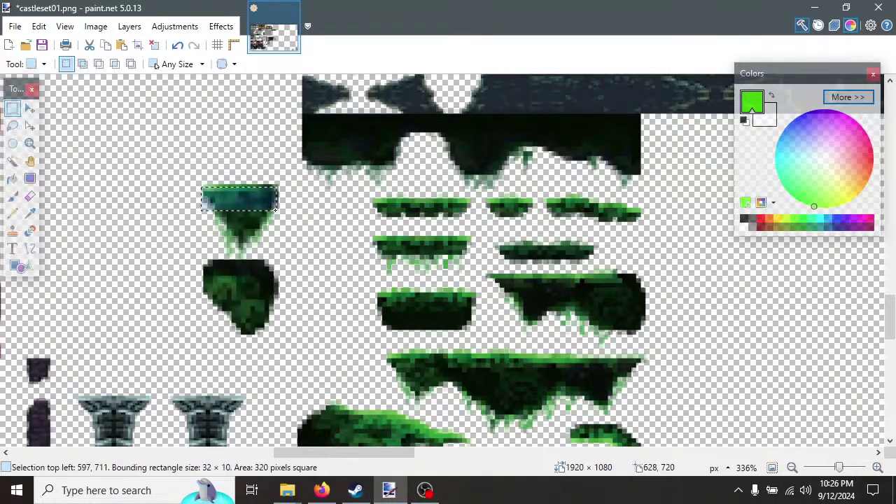
click(205, 190)
drag(203, 184, 277, 260)
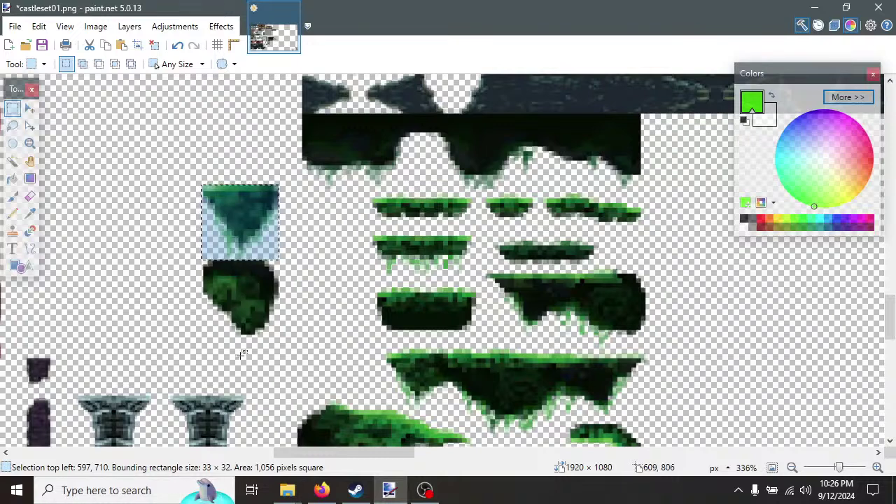
Reselect the triangular mossy block at its exact edges as a 32 × 32 pixel rectangle and clear the selection.
ctrl+scroll(231, 300, up, 4)
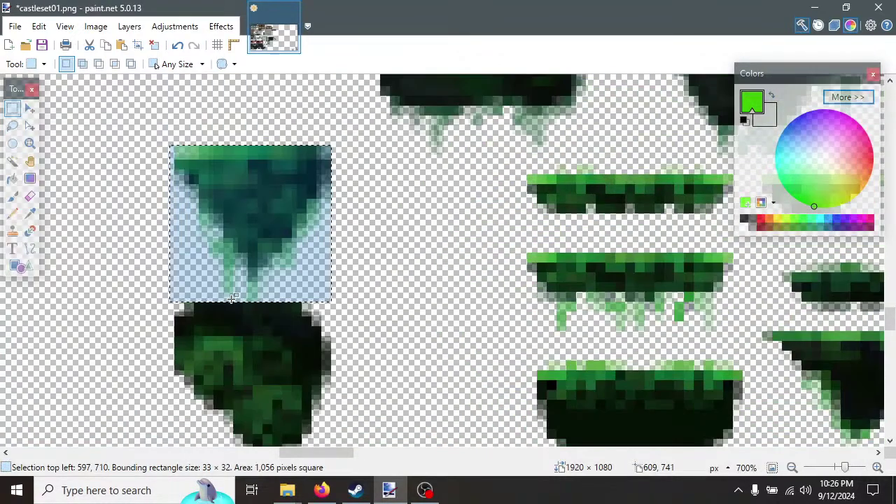
ctrl+scroll(233, 301, up, 1)
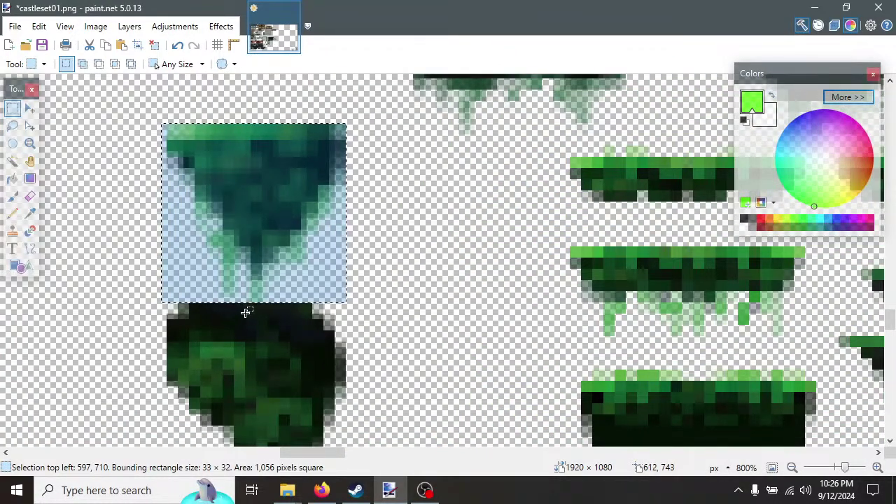
click(394, 282)
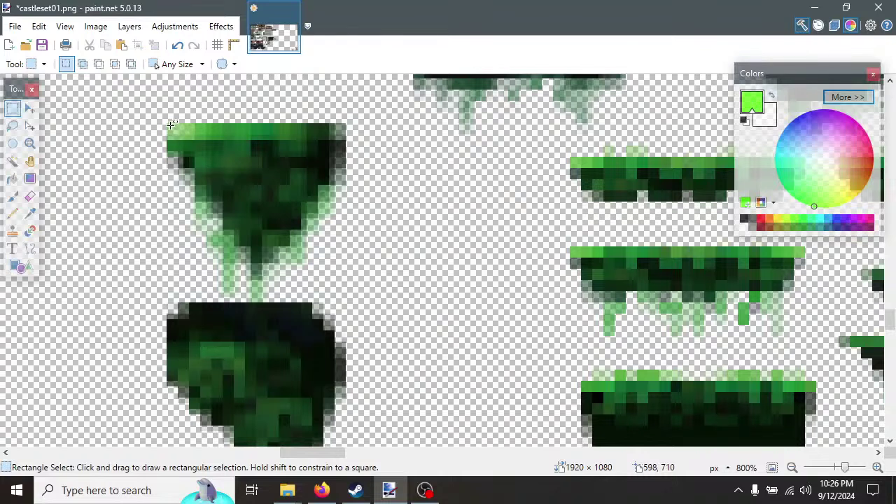
drag(172, 127, 342, 301)
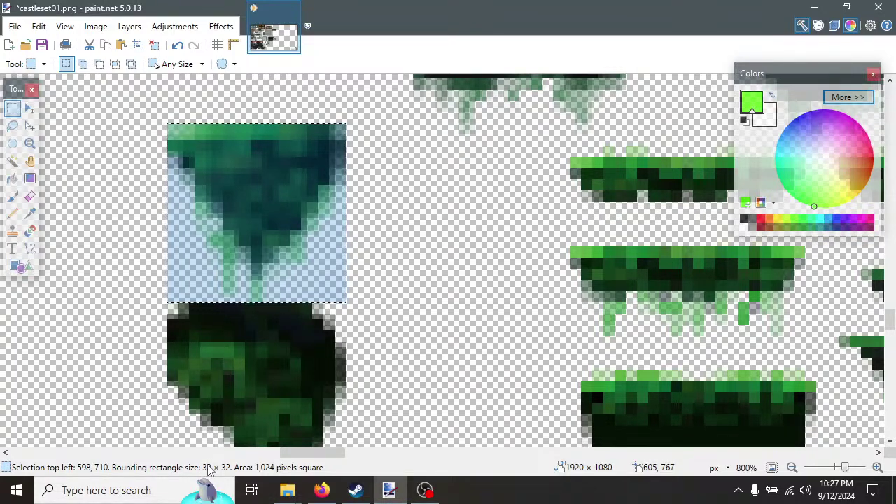
click(394, 345)
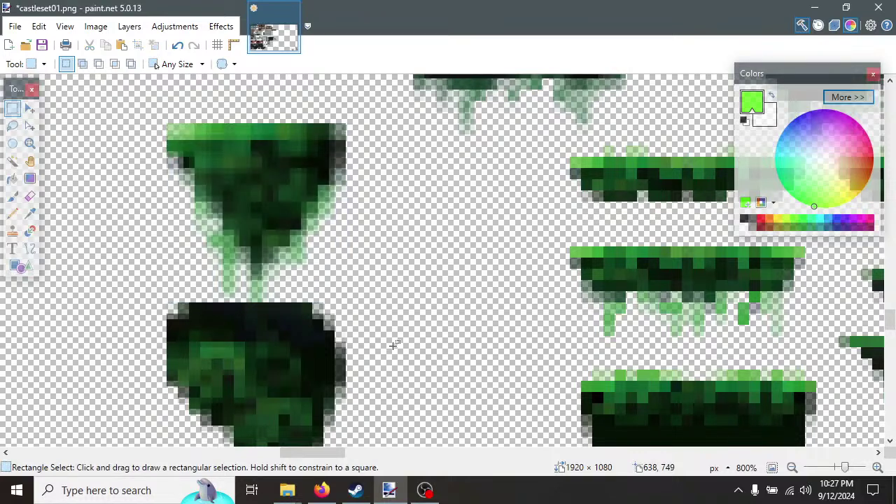
Select the whole dark hanging moss strip under the rock tiles as a 144 × 32 pixel rectangle to check its size.
scroll(430, 336, up, 3)
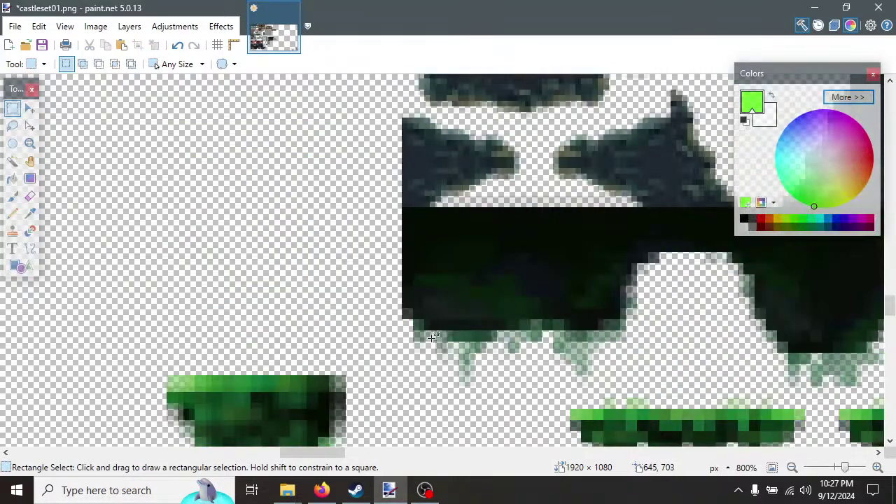
drag(405, 208, 592, 383)
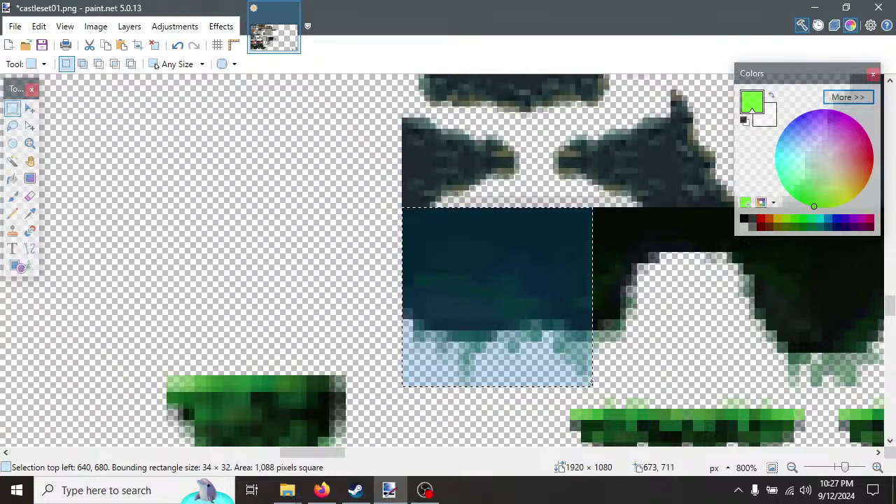
drag(320, 454, 362, 454)
ctrl+scroll(359, 383, down, 3)
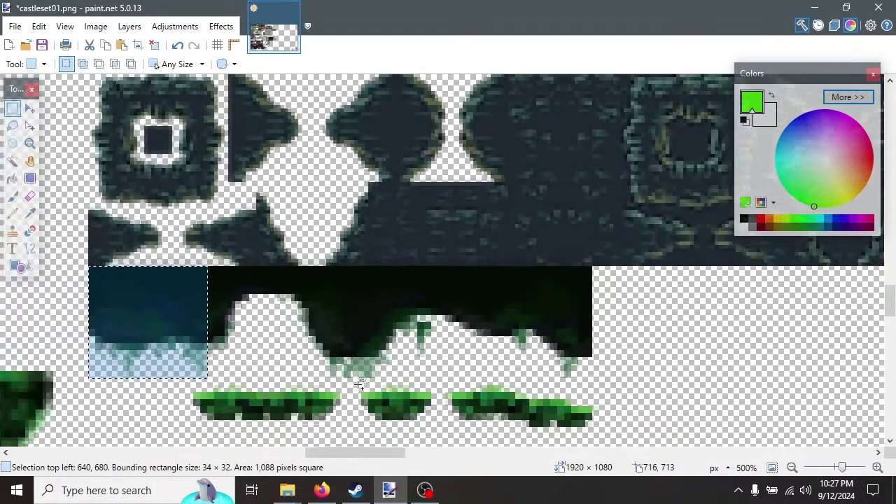
click(121, 271)
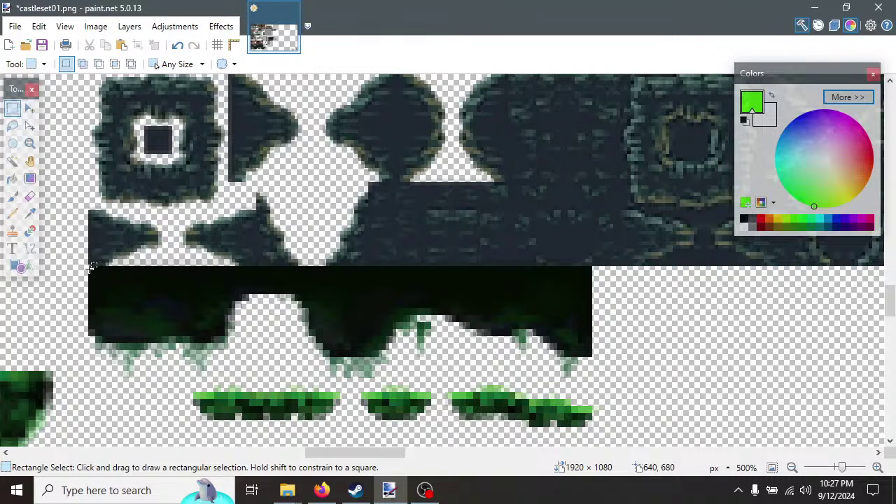
drag(92, 267, 591, 381)
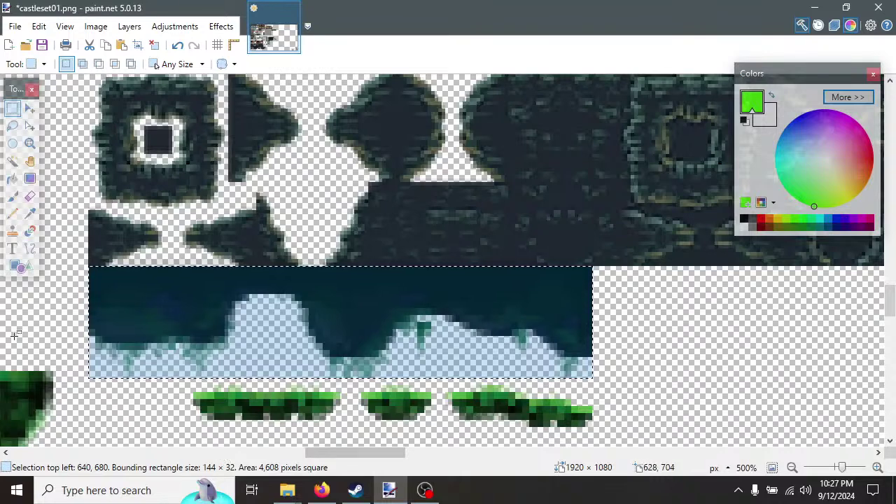
Check the first small grass platform below the moss strip against a 16 × 16 pixel selection and clear it.
scroll(140, 350, down, 3)
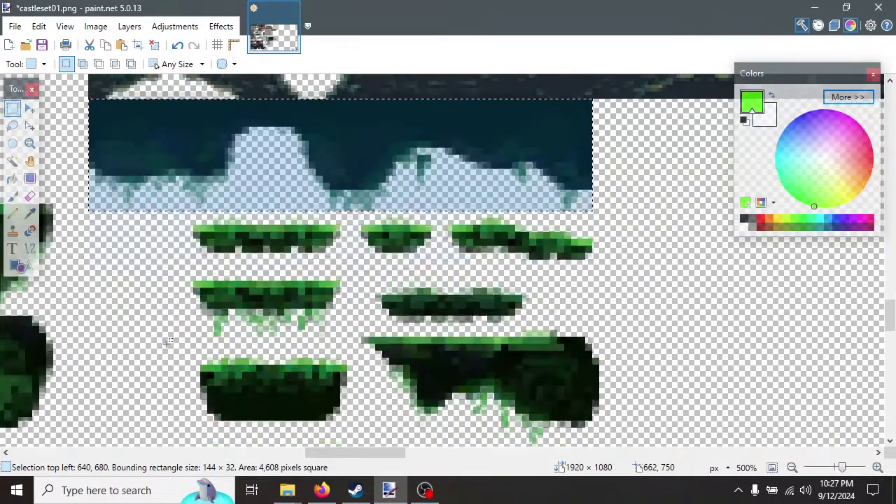
drag(196, 225, 250, 256)
click(204, 250)
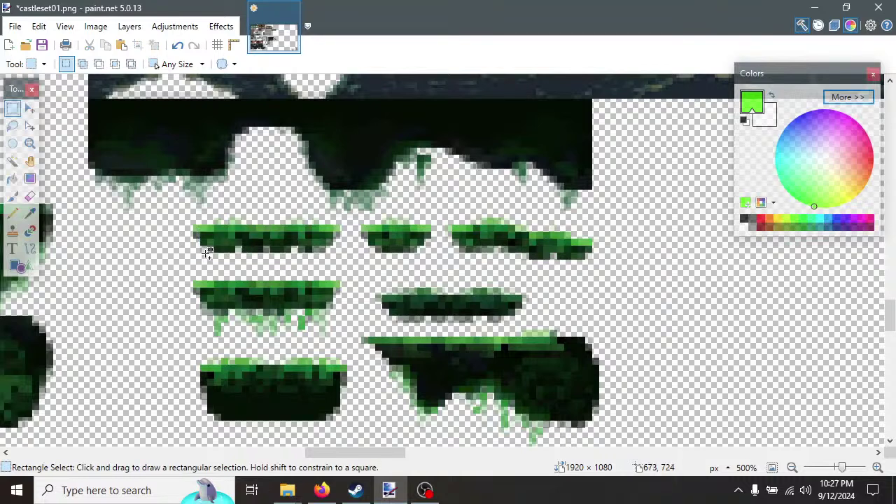
ctrl+scroll(204, 250, up, 3)
drag(187, 201, 292, 306)
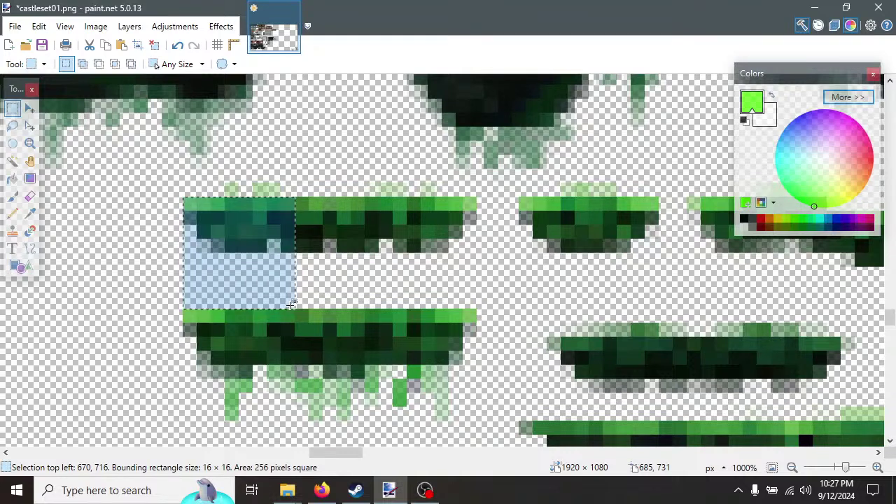
click(148, 213)
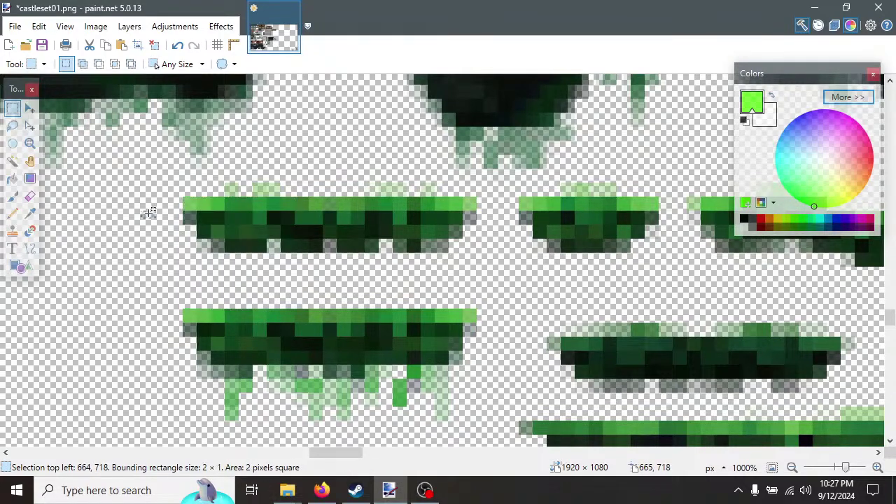
Delete the grass tufts above the first two small platforms and select the first platform with a 42 × 16 pixel rectangle.
drag(186, 190, 655, 178)
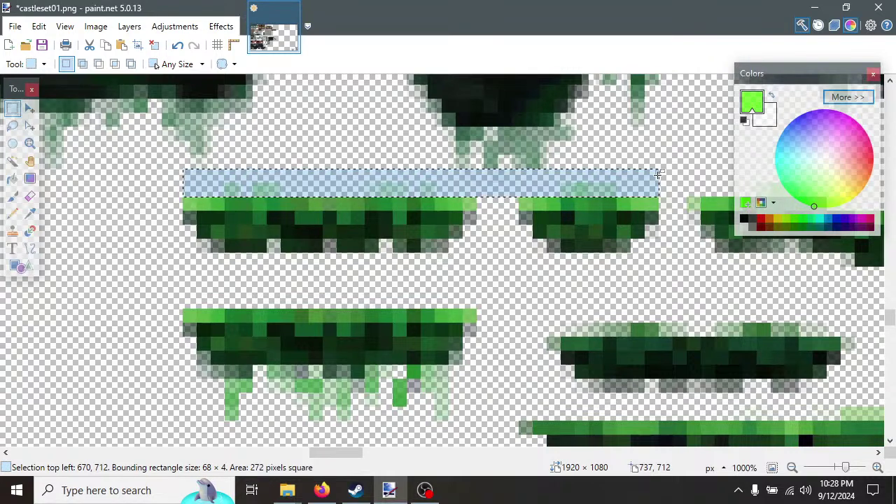
click(579, 222)
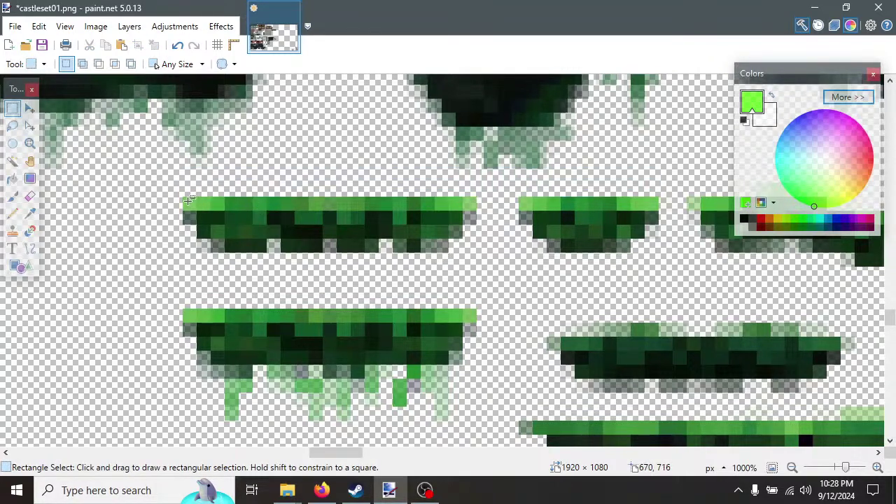
drag(189, 201, 474, 305)
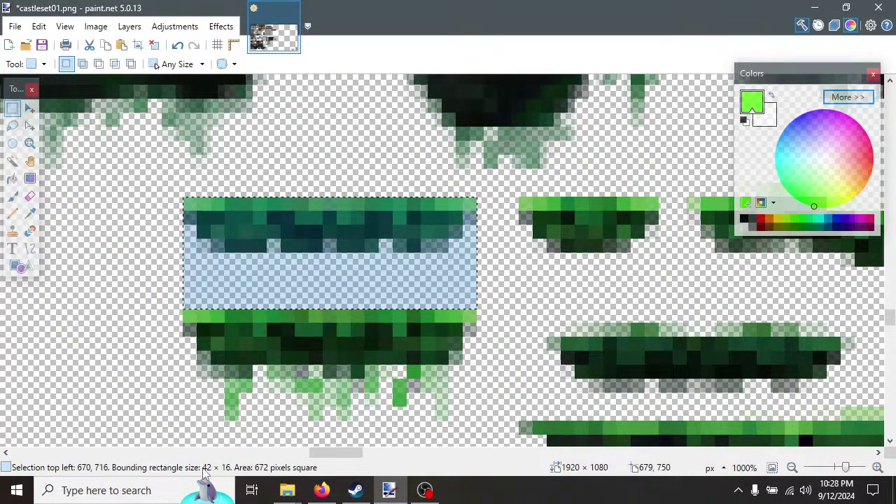
Switch to Calculator and enter 32.
click(17, 490)
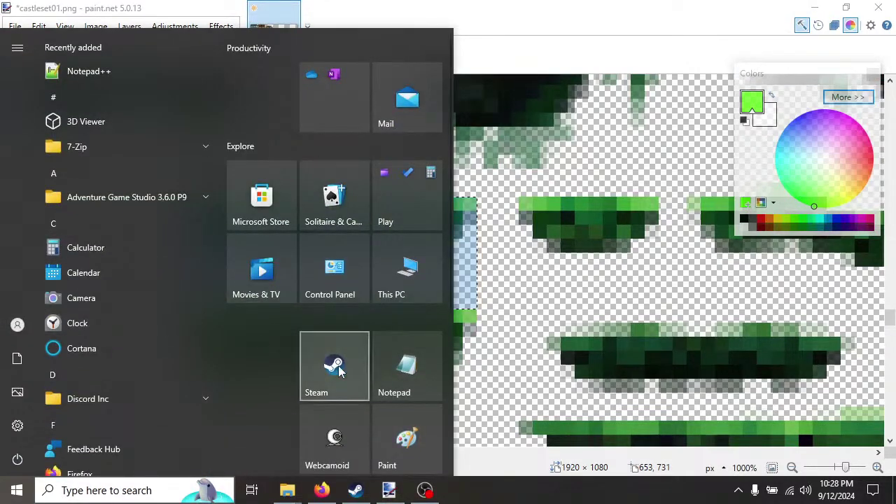
click(85, 247)
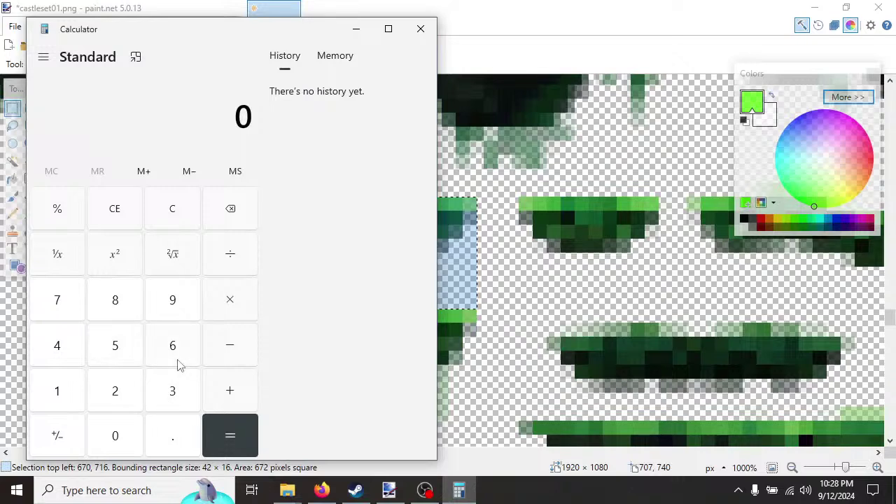
click(171, 392)
key(2)
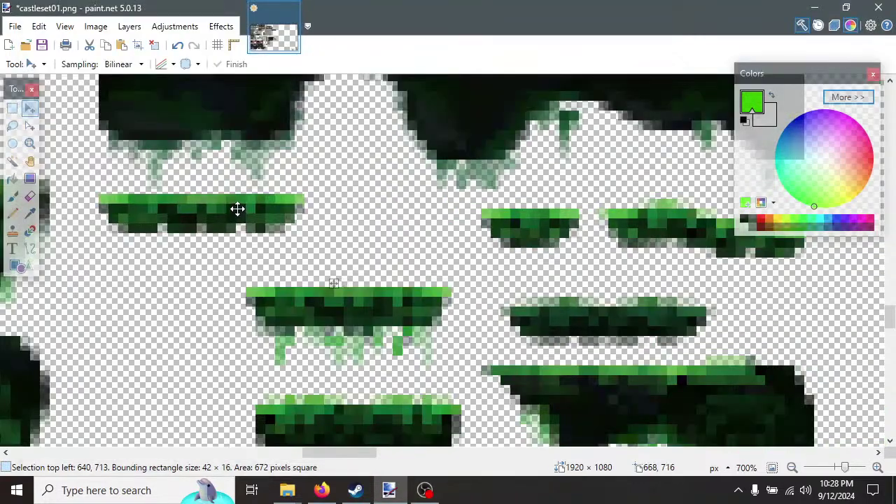
Move the first small grass platform up to 640, 712 and widen it to 48 × 16 pixels.
mouse_move(237, 207)
mouse_down()
mouse_move(443, 205)
mouse_move(237, 205)
mouse_up()
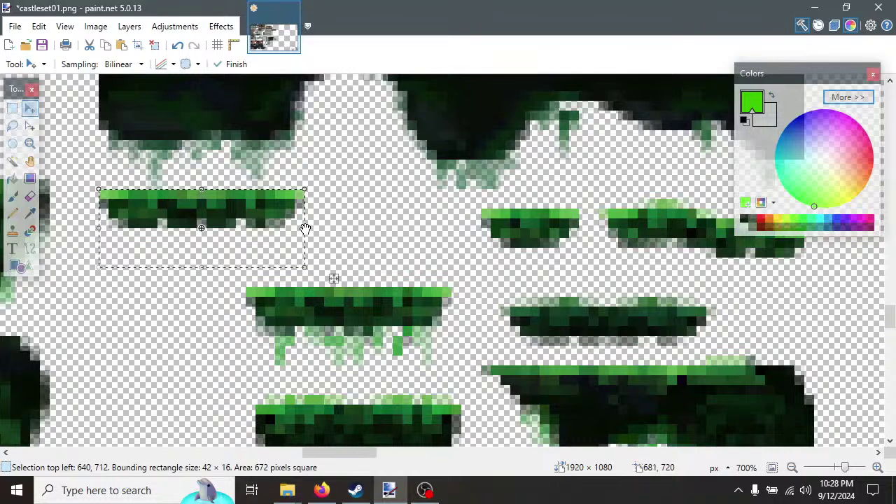
drag(305, 228, 335, 224)
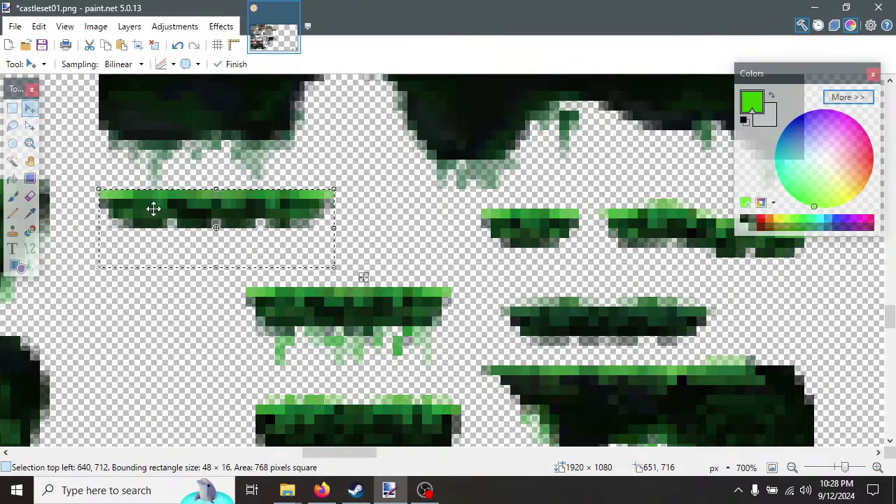
Check the distance from the dark moss strip's top edge down to the first platform with a 15 × 32 pixel selection.
scroll(156, 214, up, 2)
scroll(155, 215, down, 1)
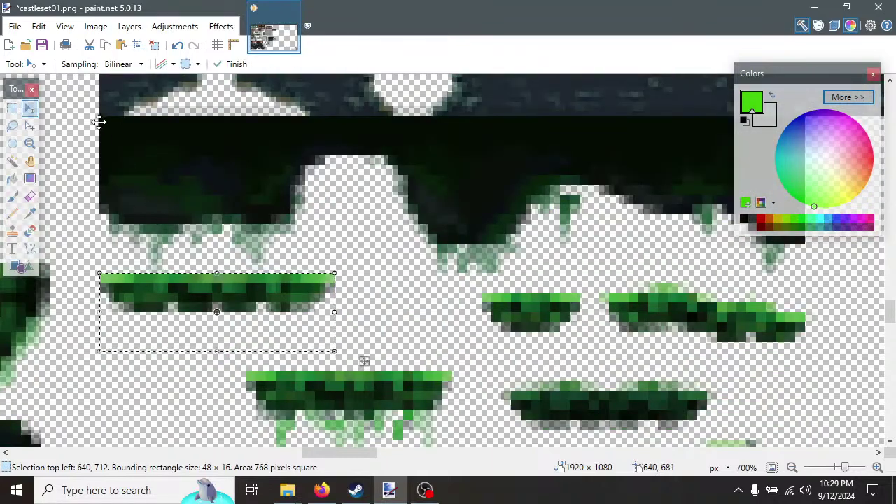
key(s)
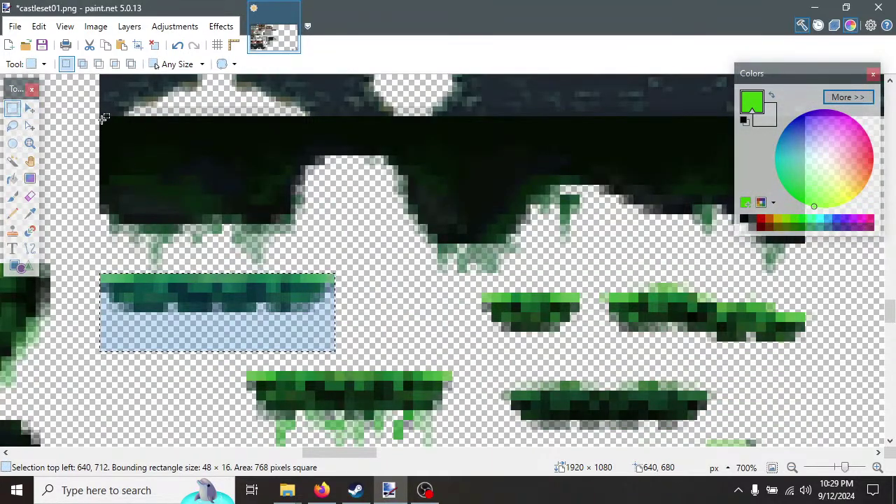
drag(100, 117, 169, 272)
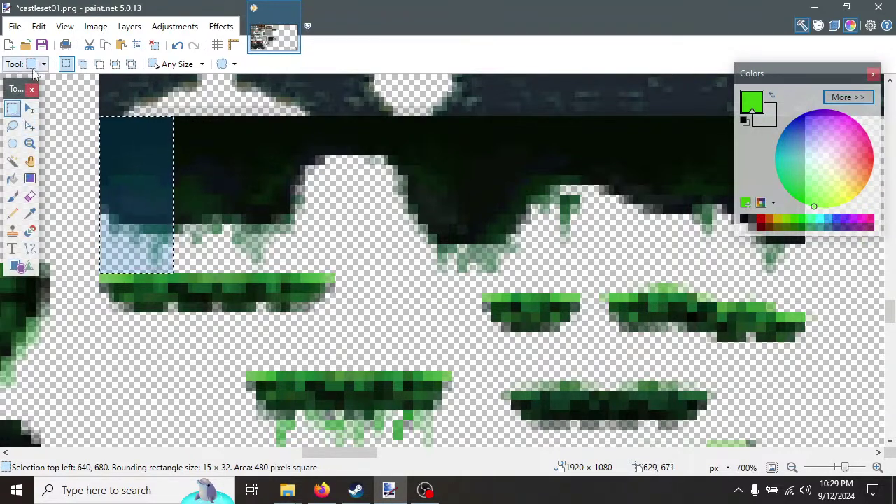
click(64, 121)
Flatten the image and clear the trial selection on the second small platform.
scroll(225, 305, down, 2)
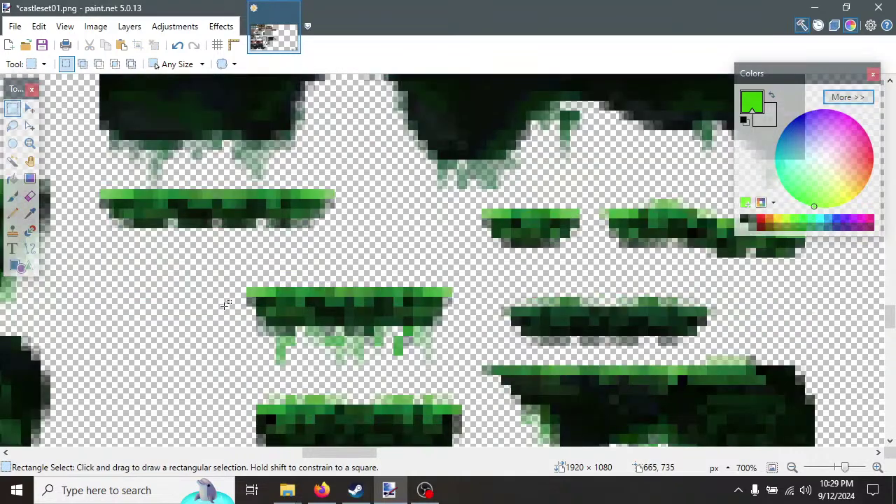
drag(250, 290, 369, 312)
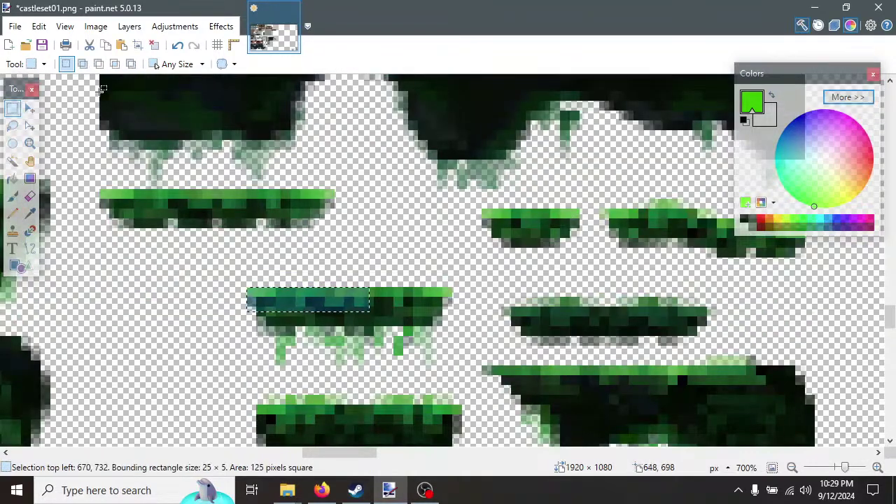
click(93, 28)
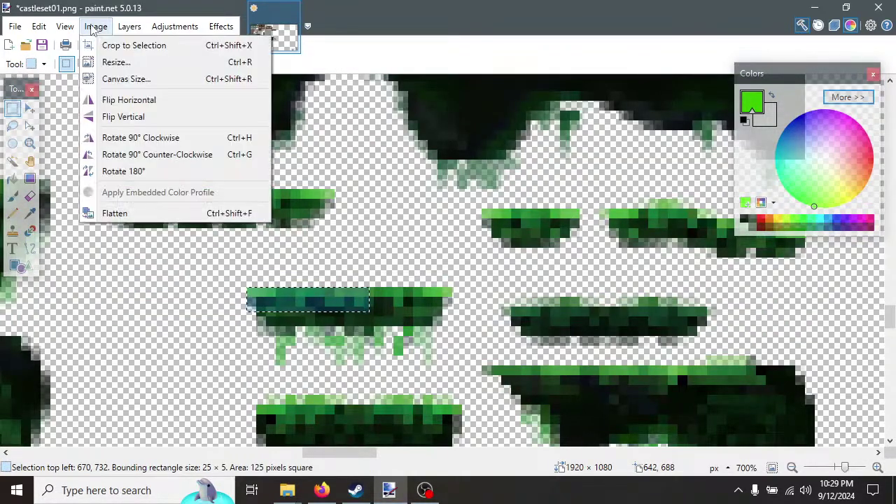
click(109, 212)
click(252, 291)
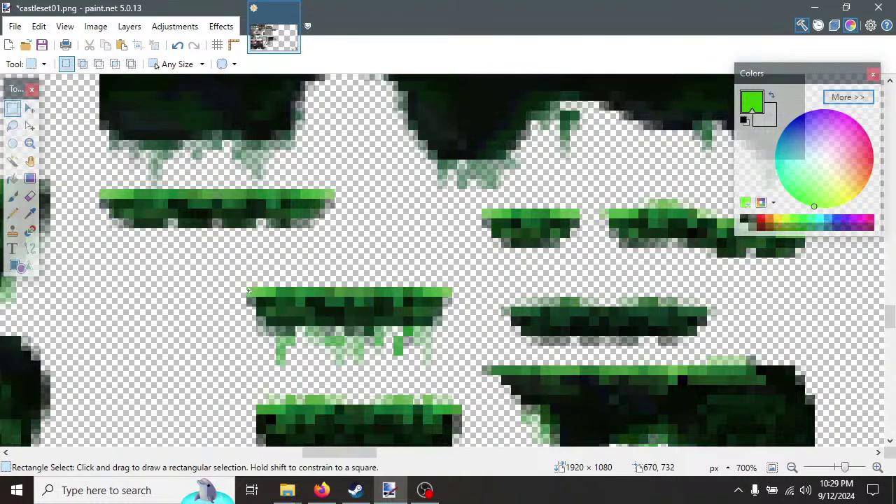
Select the second platform with its hanging moss as a 42 × 16 pixel rectangle, cut it and paste it back.
drag(248, 291, 451, 363)
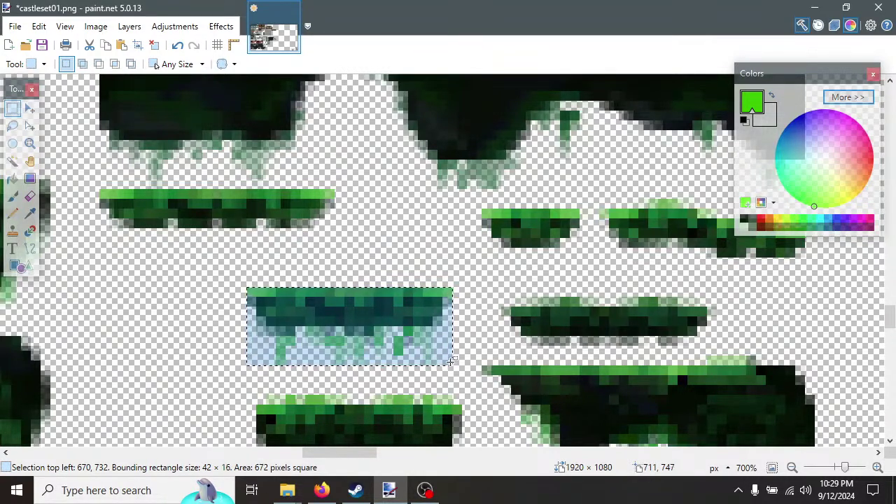
key(Delete)
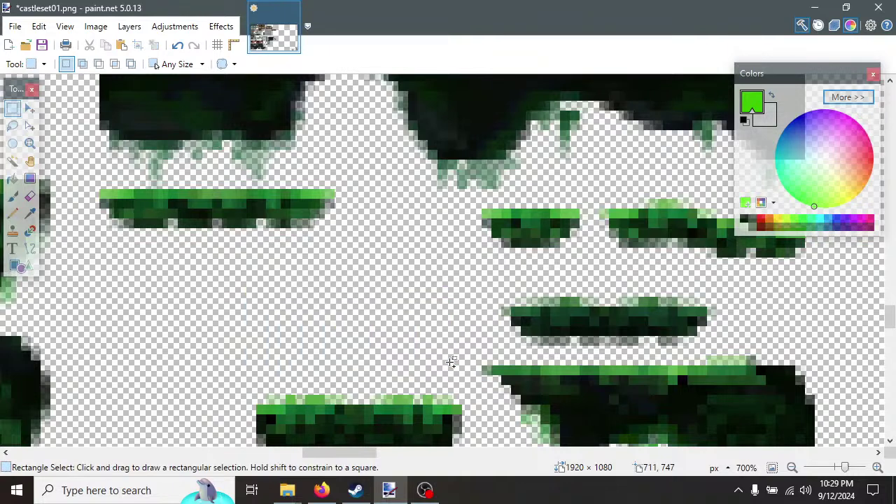
key(ctrl+v)
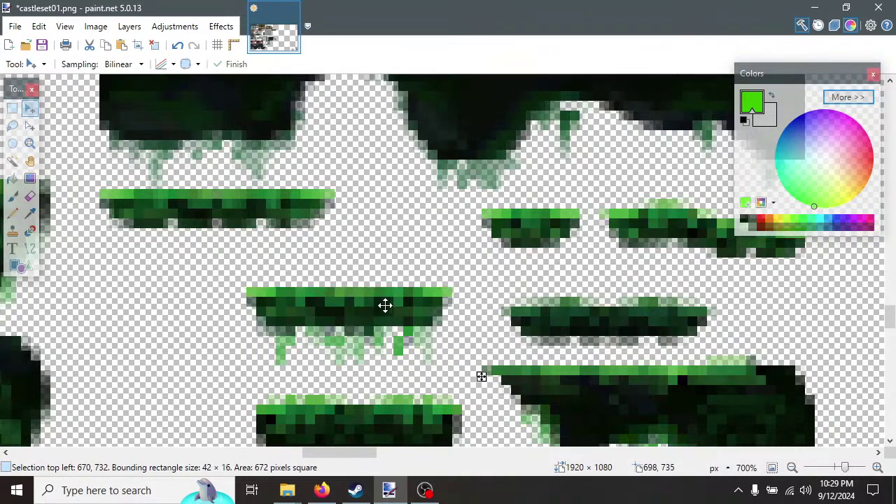
Widen the pasted mossy platform to 48 × 16 pixels and place it beneath the first one at 640, 728.
mouse_move(384, 304)
mouse_down()
mouse_move(227, 234)
mouse_move(236, 216)
mouse_up()
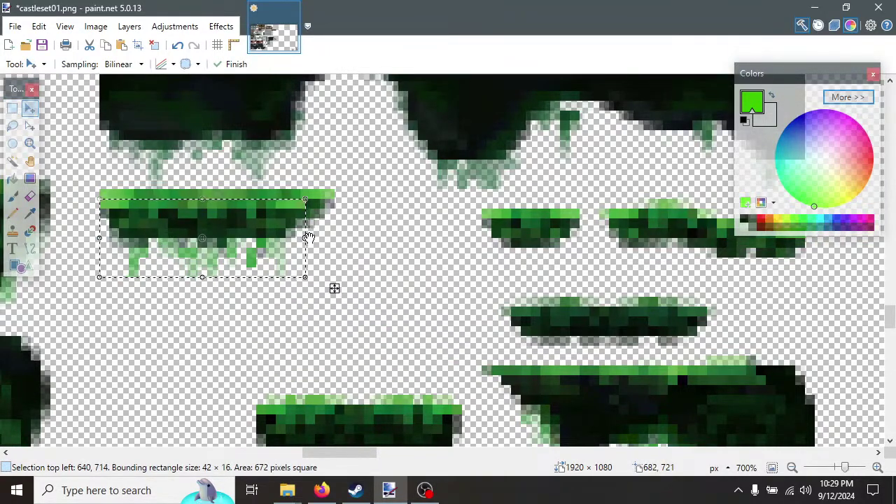
drag(305, 239, 335, 238)
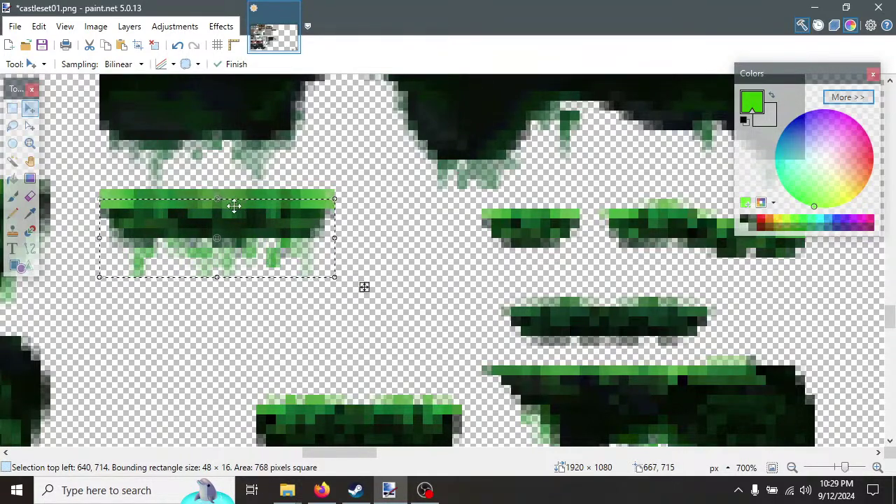
mouse_move(234, 205)
mouse_down()
mouse_move(231, 261)
mouse_move(231, 188)
mouse_move(231, 203)
mouse_up()
key(Down)
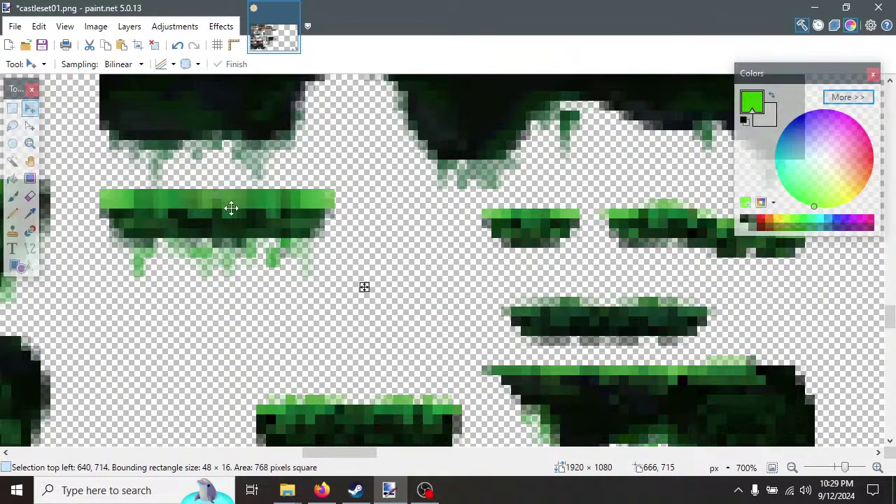
drag(260, 216, 261, 285)
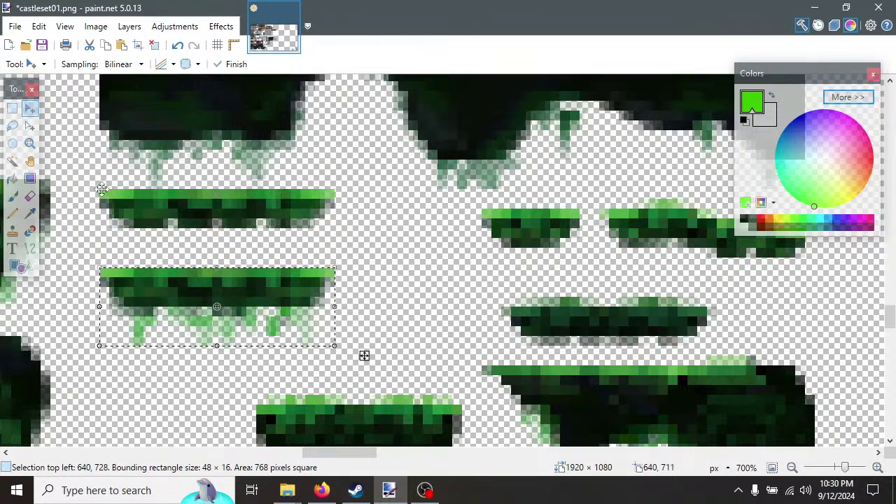
Check the vertical spacing between the first and second platforms with a 15 × 16 pixel selection.
key(s)
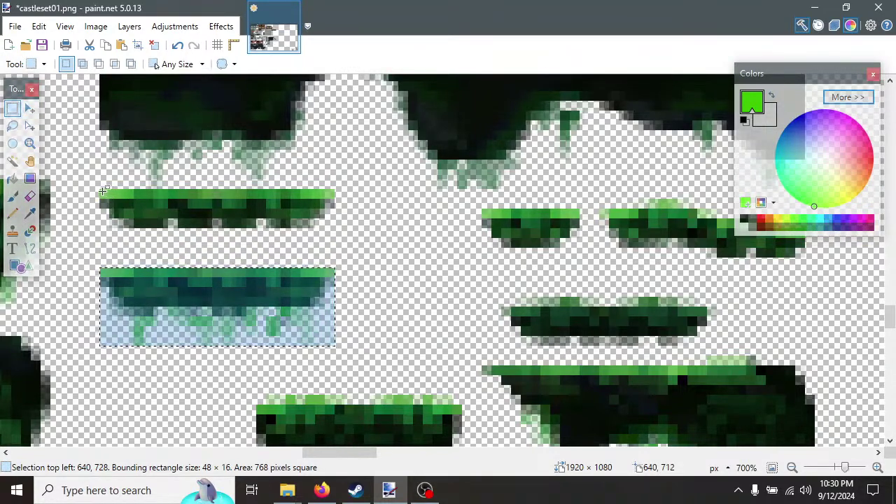
drag(103, 190, 156, 261)
mouse_move(157, 263)
mouse_down()
mouse_move(212, 269)
mouse_move(177, 252)
mouse_move(172, 267)
mouse_up()
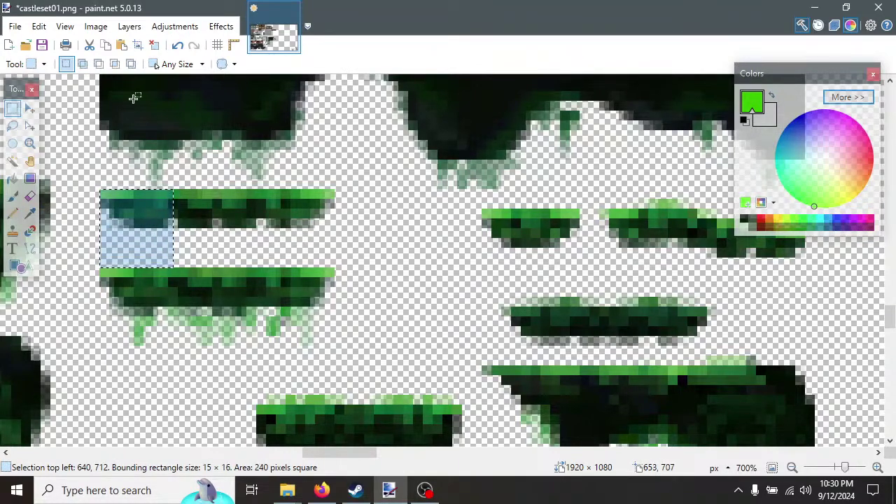
Clear the spacing selection and flatten the image.
click(38, 28)
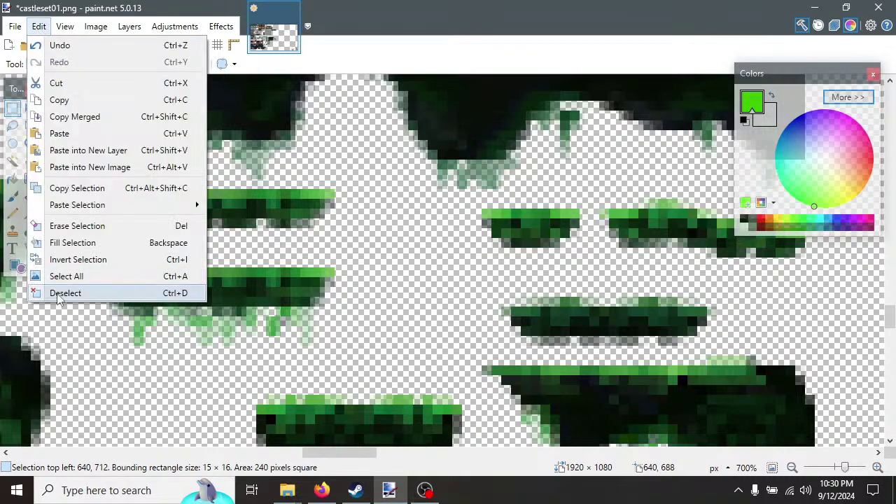
click(60, 292)
click(96, 26)
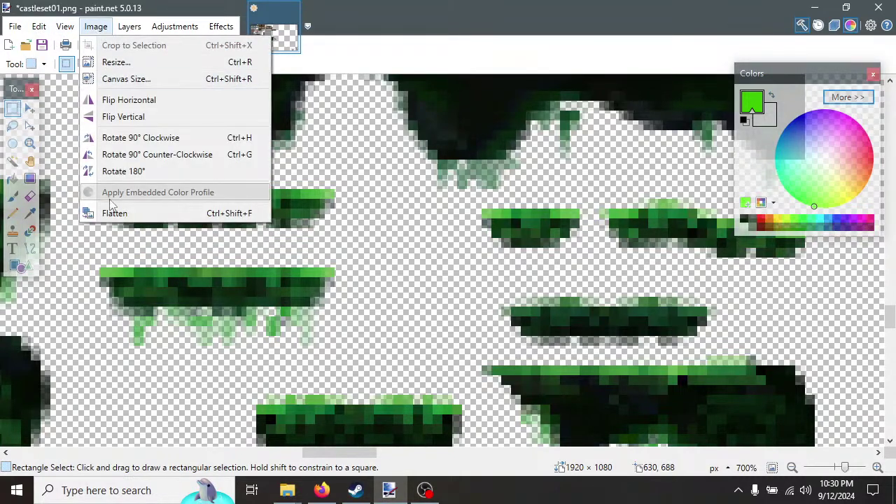
click(112, 212)
Check the thick third platform's height from grass edge to base with a 13 × 16 pixel selection.
scroll(198, 266, down, 2)
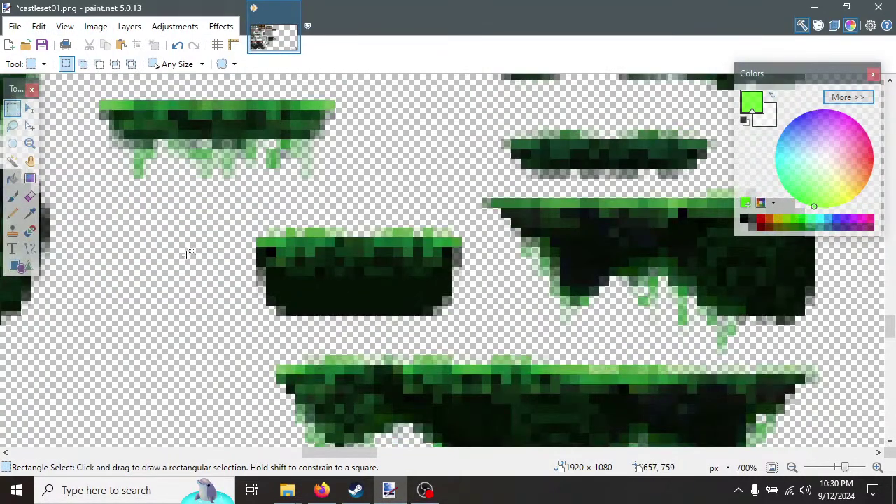
drag(259, 241, 472, 274)
click(470, 214)
drag(470, 214, 233, 233)
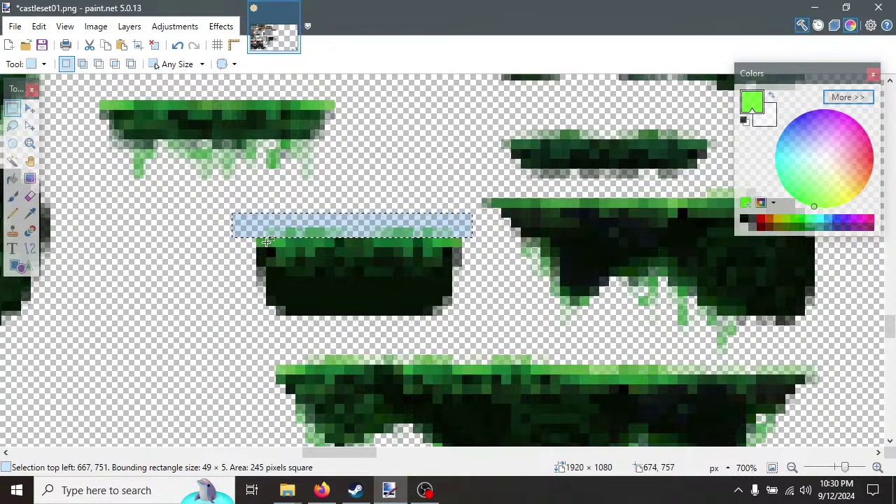
click(261, 241)
drag(261, 241, 315, 287)
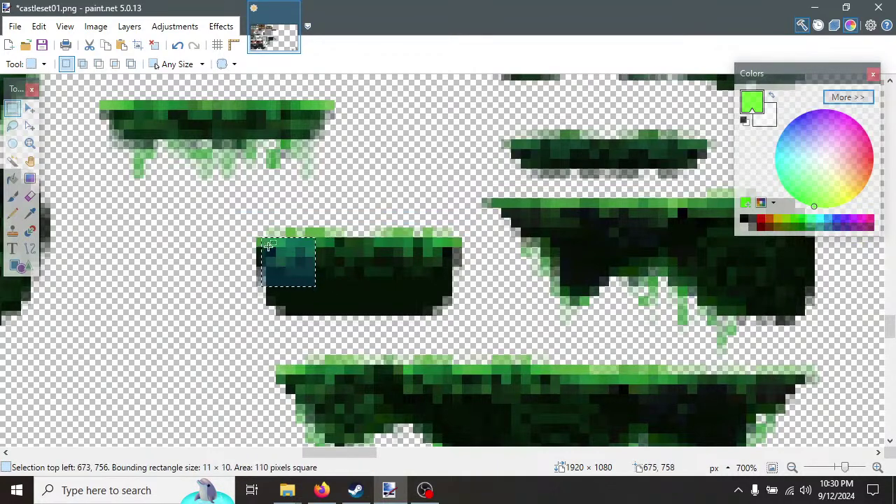
drag(260, 241, 319, 315)
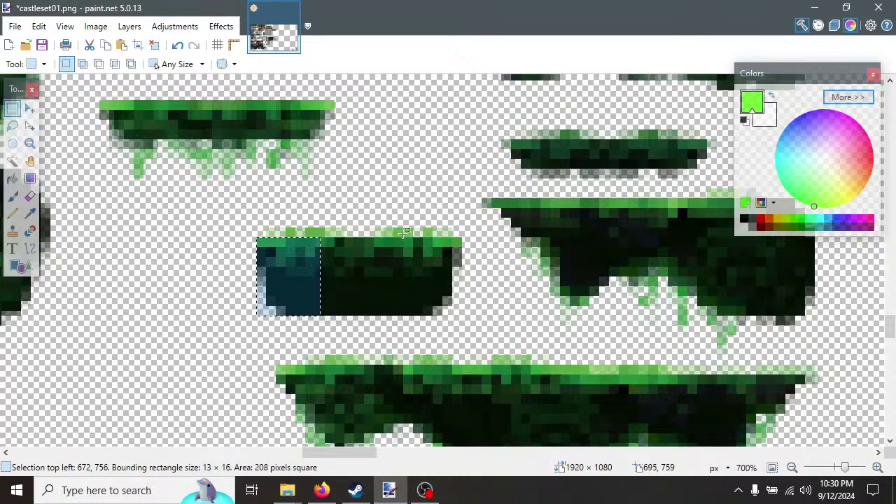
Delete the grass tufts above the thick third platform and cut the platform out as a 42 × 16 pixel rectangle.
drag(468, 215, 212, 234)
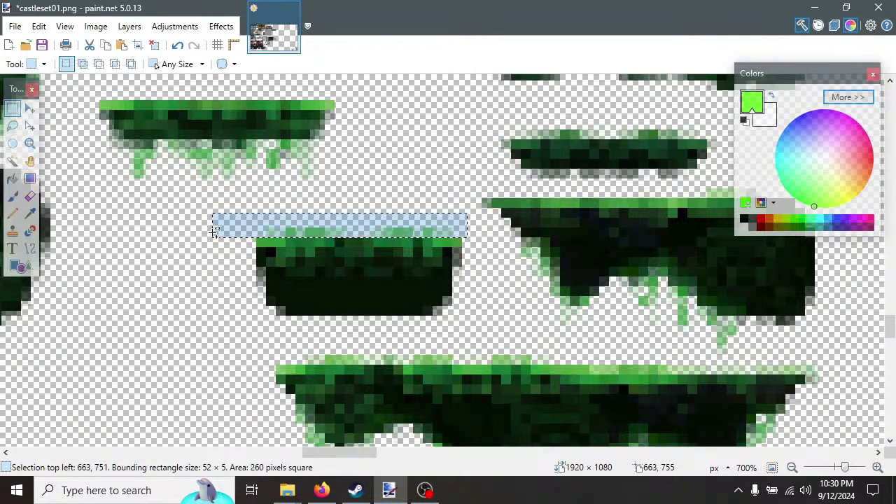
click(214, 232)
drag(258, 238, 456, 314)
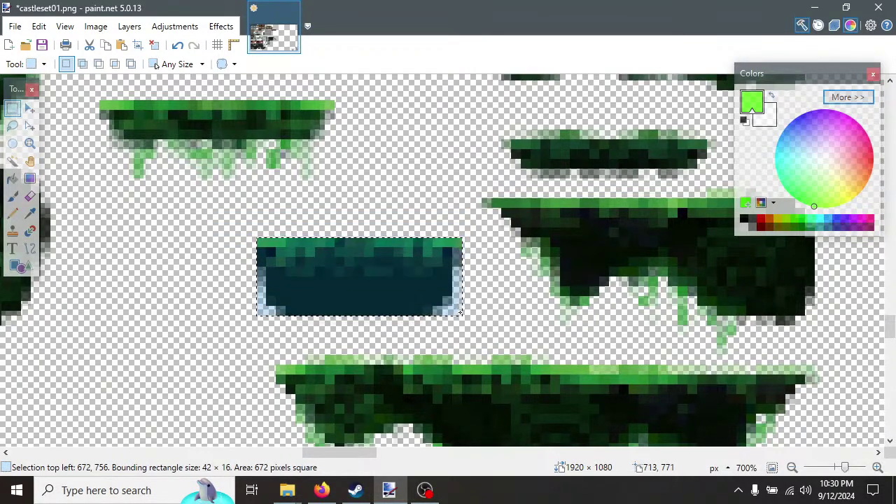
key(Delete)
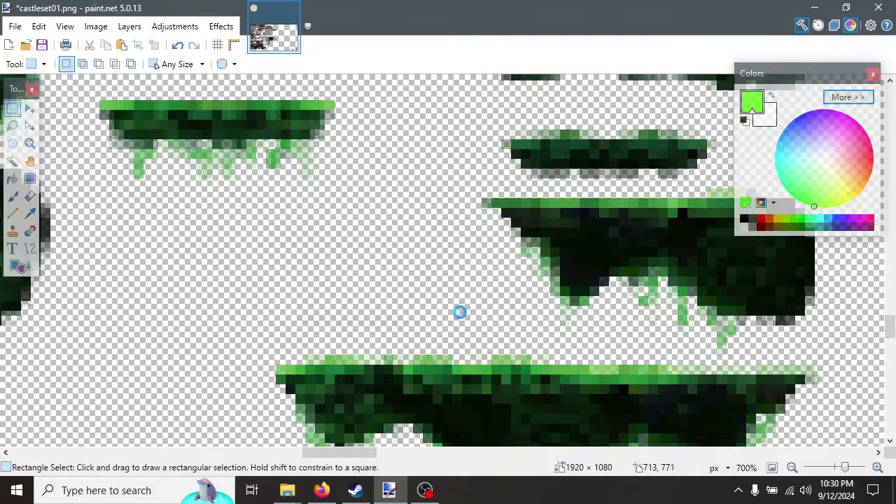
Paste the thick platform, widen it to 48 × 16 pixels and place it beneath the second platform at 640, 744.
key(ctrl+v)
drag(394, 256, 234, 135)
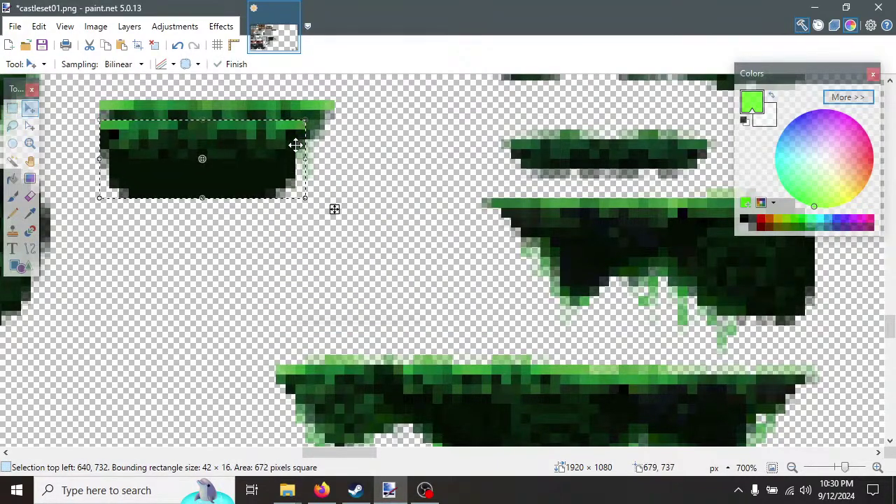
drag(308, 156, 337, 160)
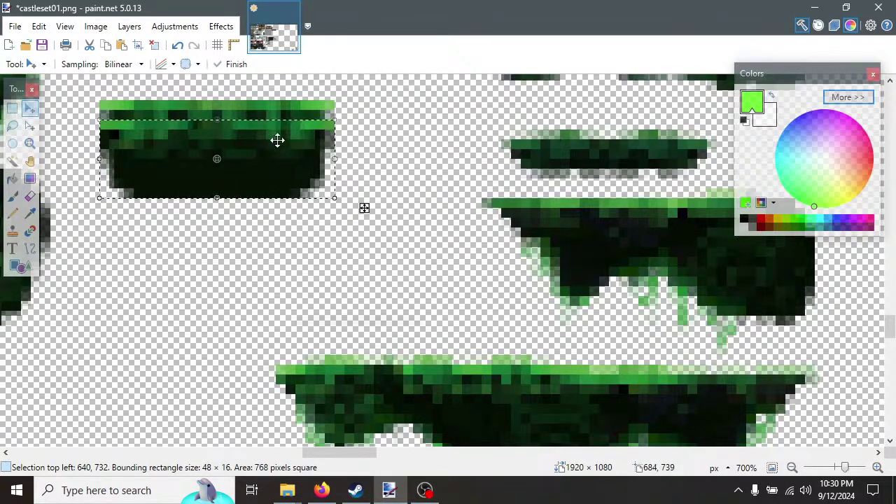
drag(249, 131, 238, 198)
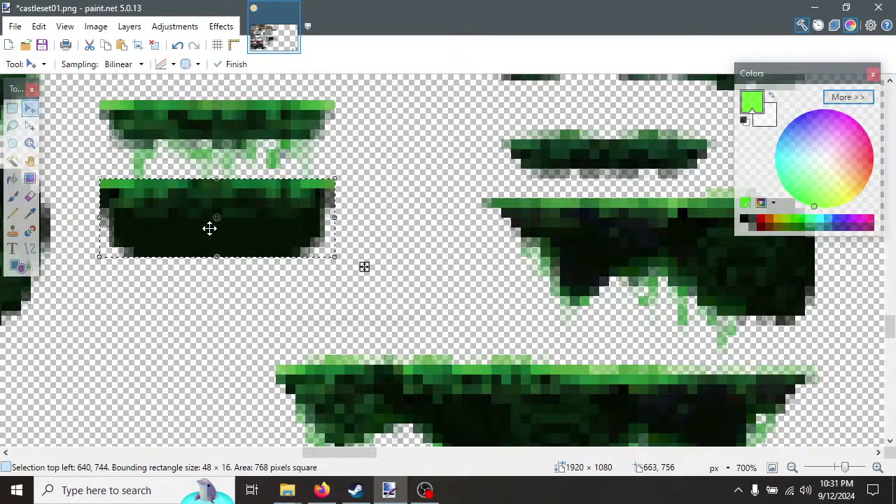
Deselect the placed thick platform and flatten the image again.
click(38, 26)
click(70, 292)
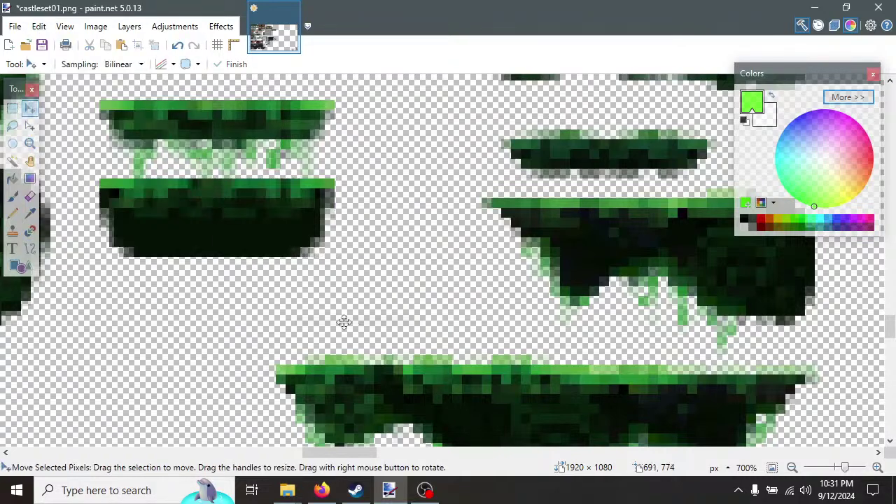
click(95, 25)
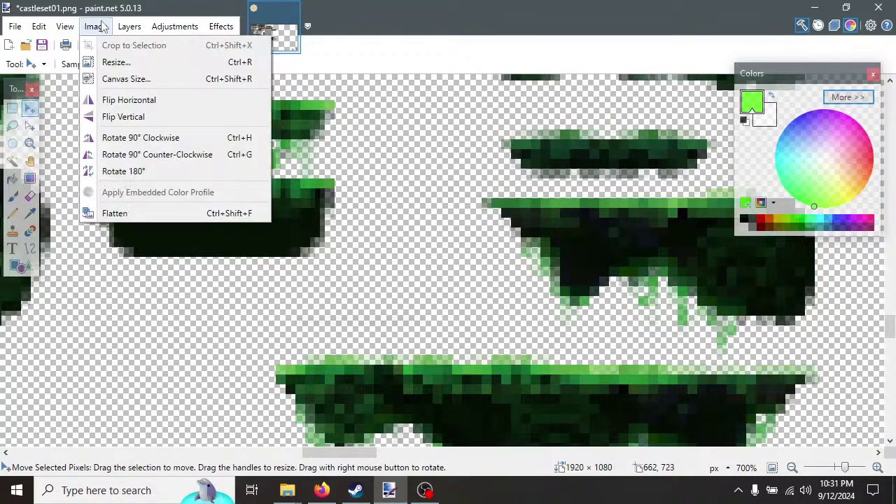
click(110, 210)
ctrl+scroll(284, 300, down, 8)
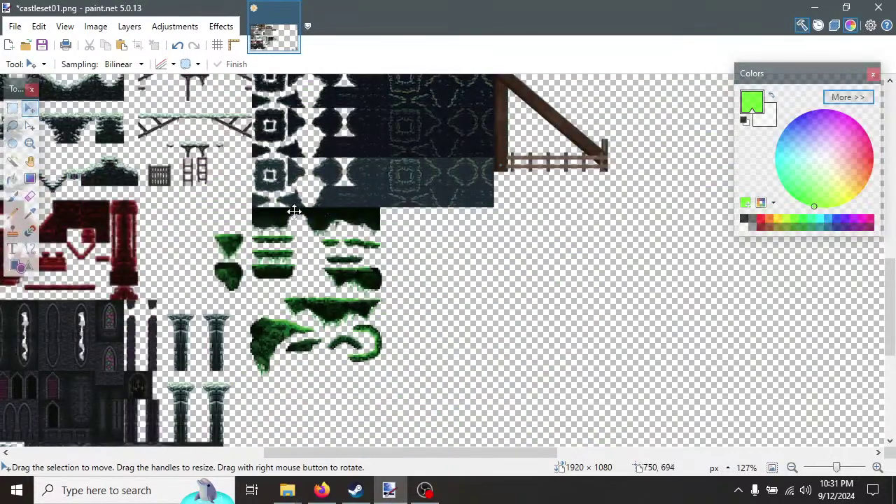
ctrl+scroll(329, 274, up, 7)
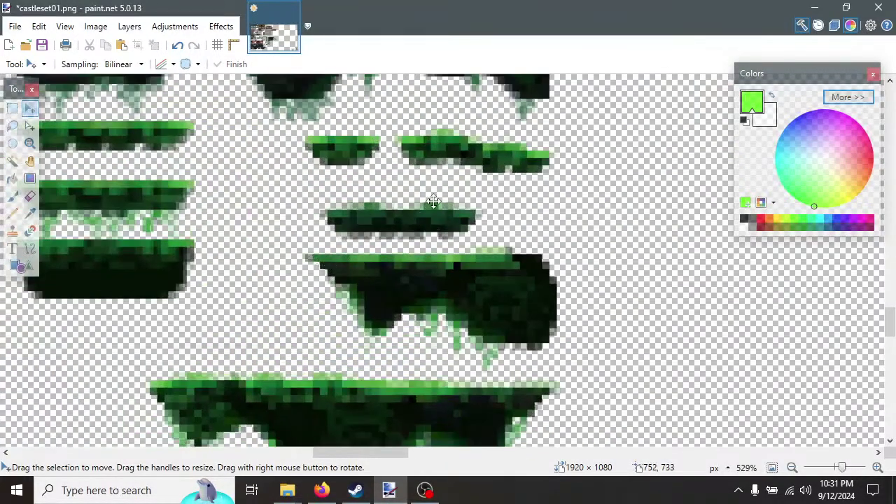
ctrl+scroll(444, 267, up, 4)
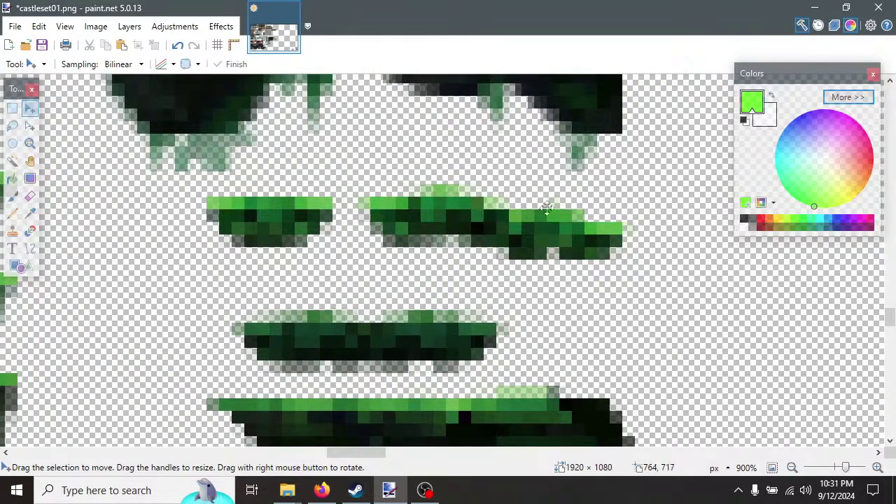
Examine the placed platforms and the remaining mossy pieces on the sheet to judge which ones are usable.
ctrl+scroll(468, 225, down, 5)
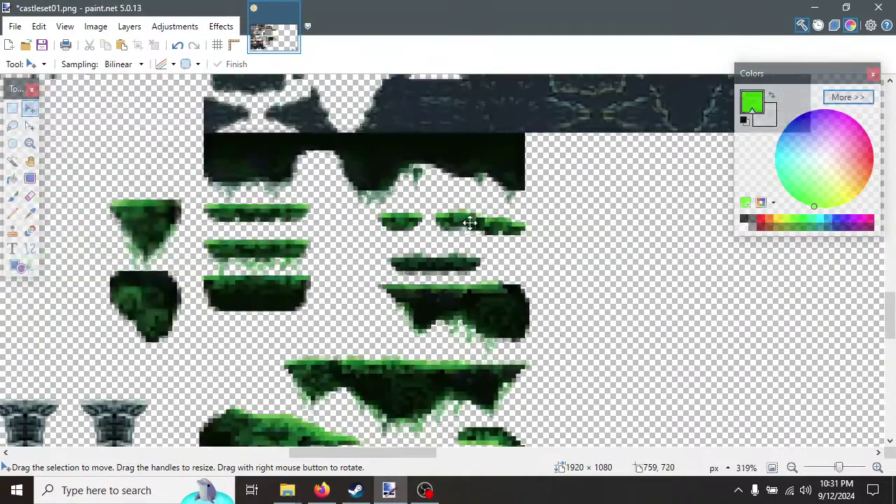
ctrl+scroll(468, 235, down, 5)
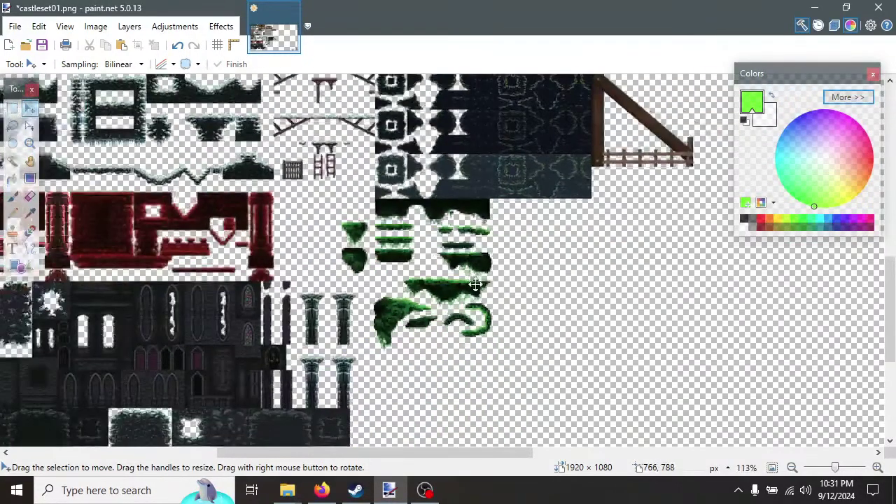
ctrl+scroll(427, 246, up, 3)
ctrl+scroll(427, 246, up, 5)
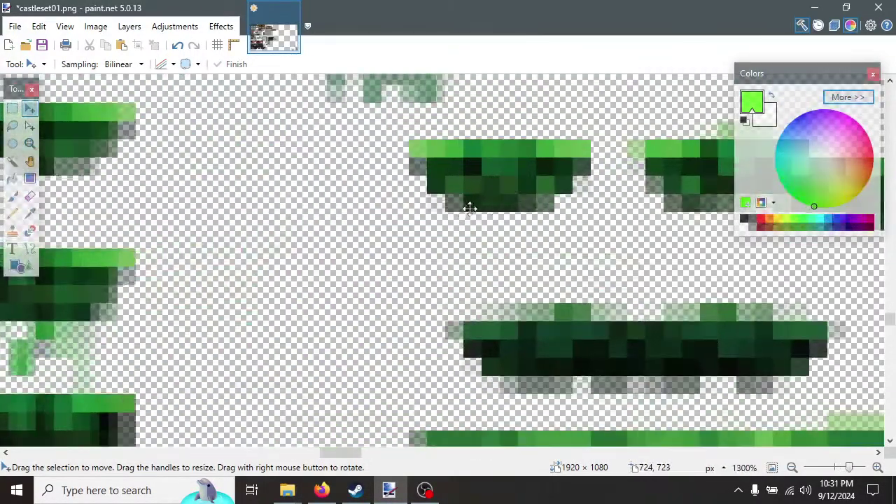
ctrl+scroll(528, 200, down, 6)
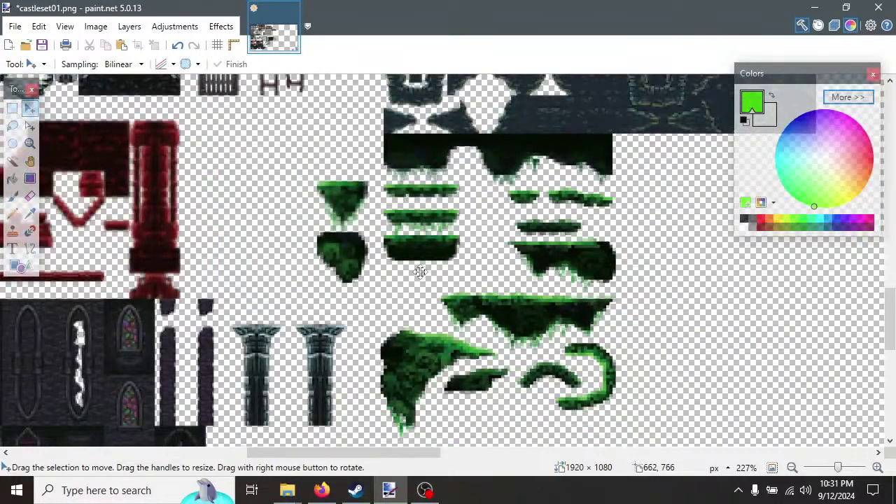
scroll(420, 272, down, 3)
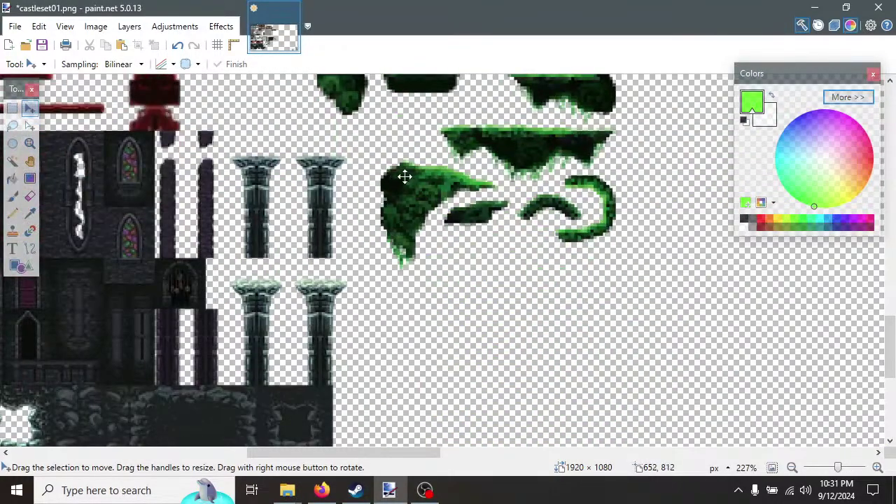
scroll(502, 254, up, 2)
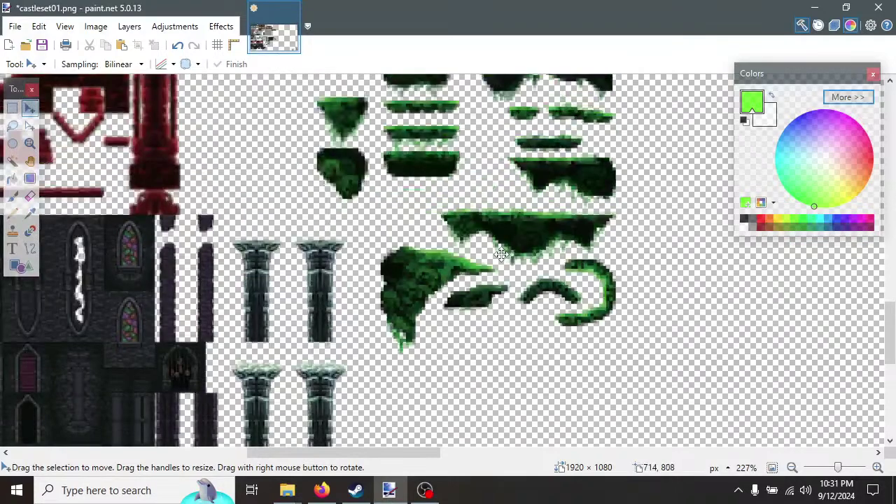
ctrl+scroll(487, 395, up, 2)
ctrl+scroll(485, 391, up, 2)
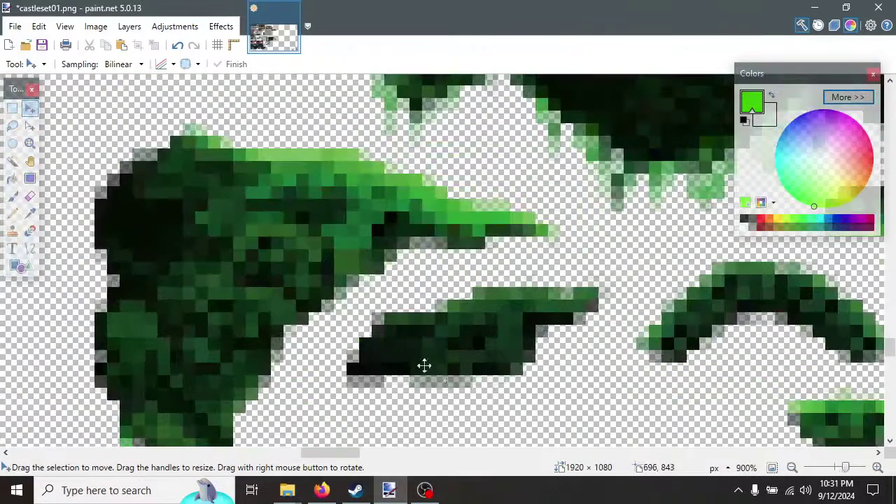
ctrl+scroll(486, 296, down, 4)
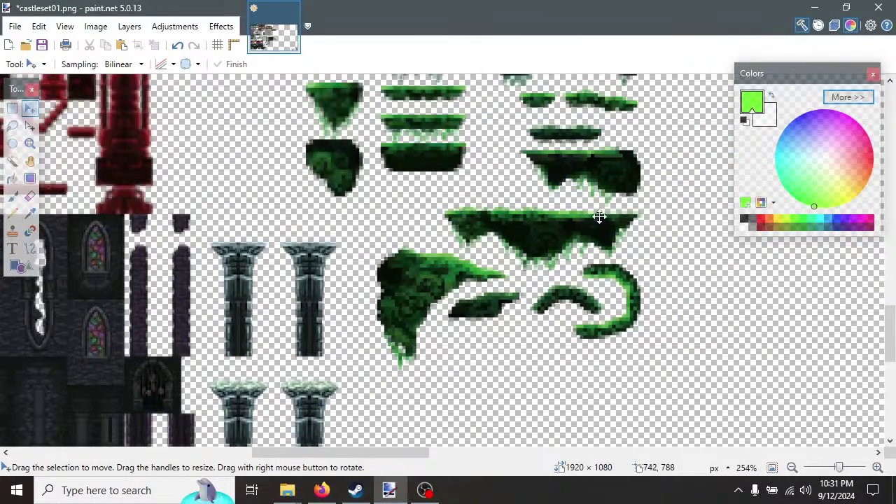
scroll(475, 228, up, 2)
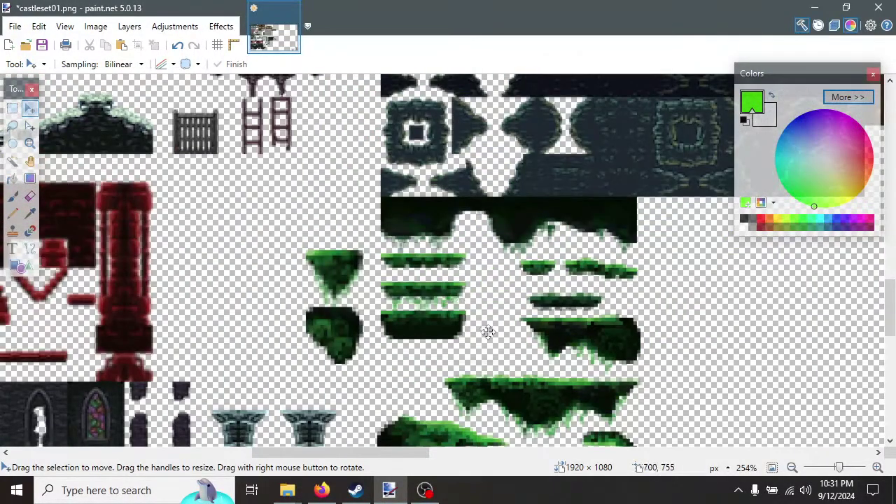
scroll(518, 346, down, 1)
ctrl+scroll(613, 257, up, 4)
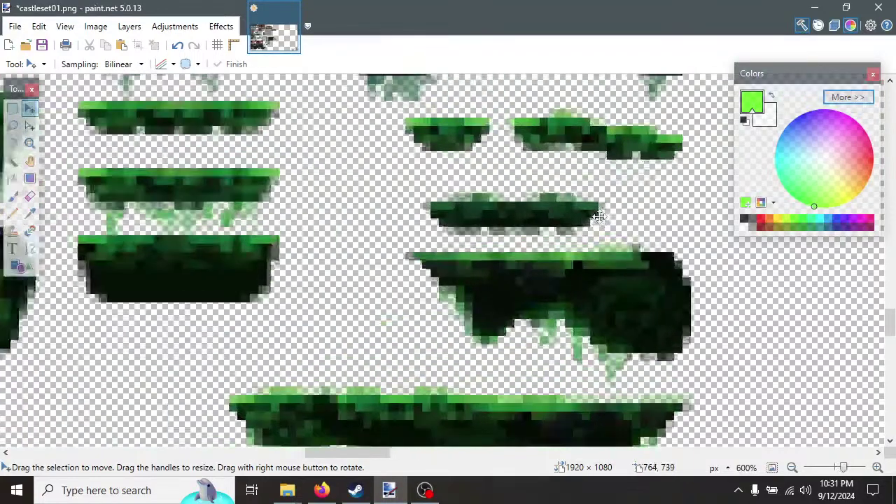
ctrl+scroll(568, 224, down, 1)
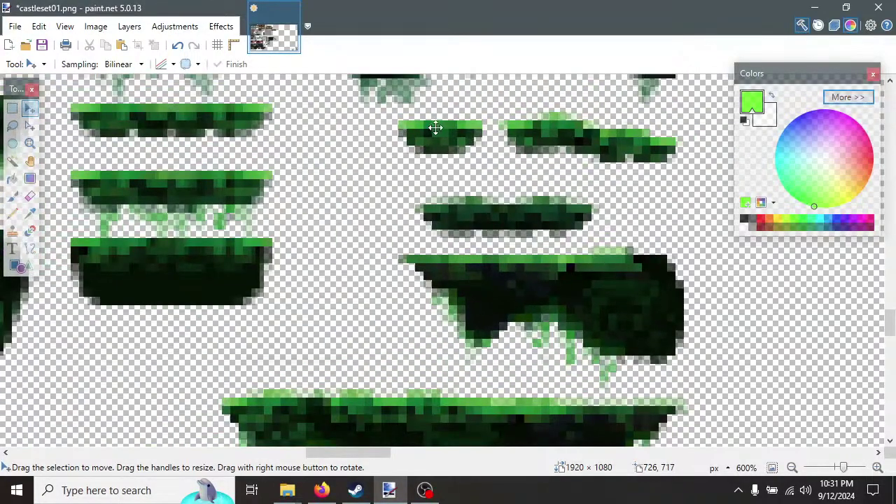
ctrl+scroll(430, 129, down, 2)
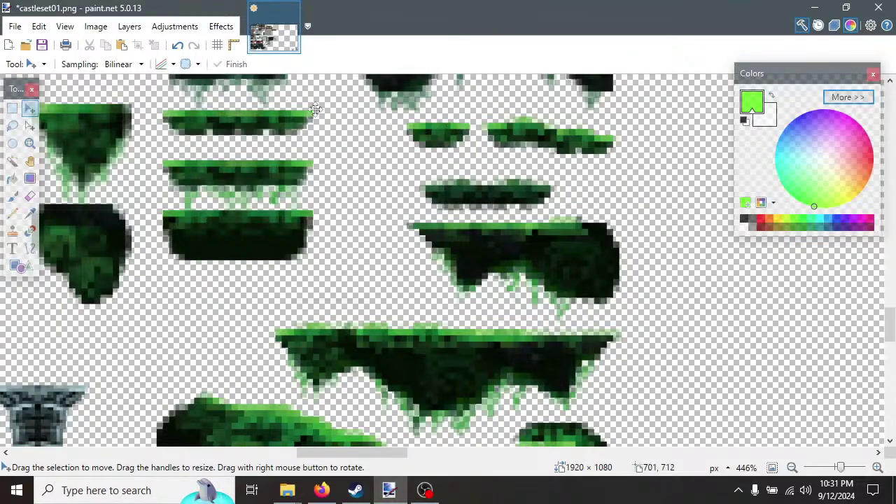
Delete the sloping mossy platform and the thin dark platform below it from the sheet.
click(11, 108)
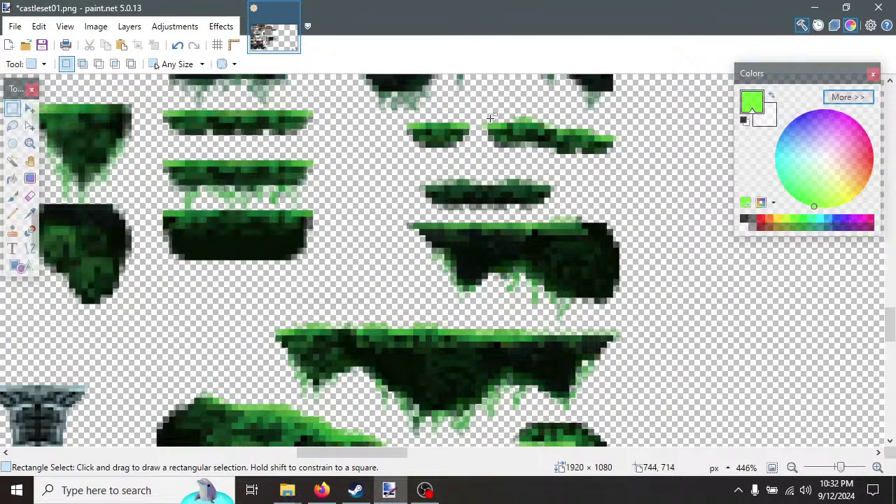
drag(483, 119, 630, 167)
key(Delete)
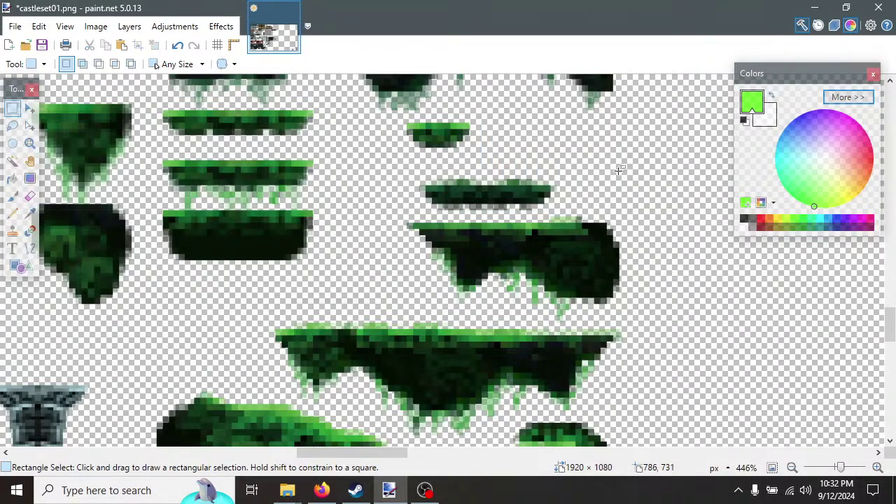
drag(412, 173, 577, 208)
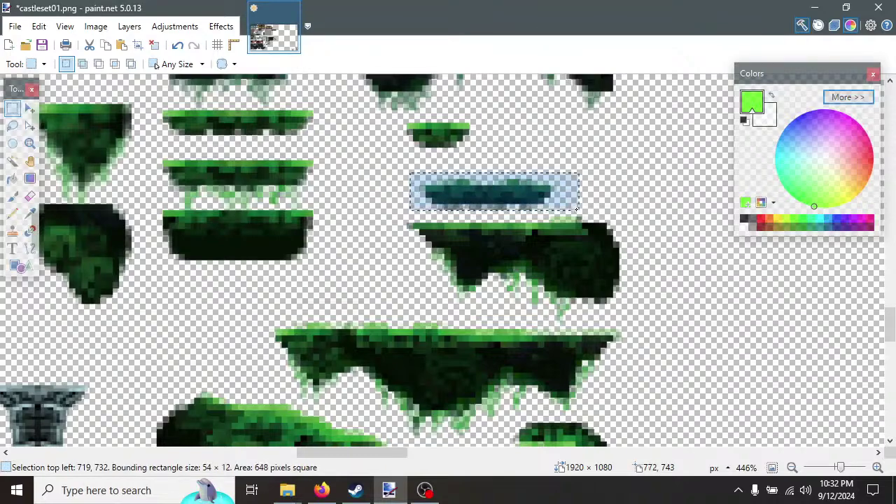
key(Delete)
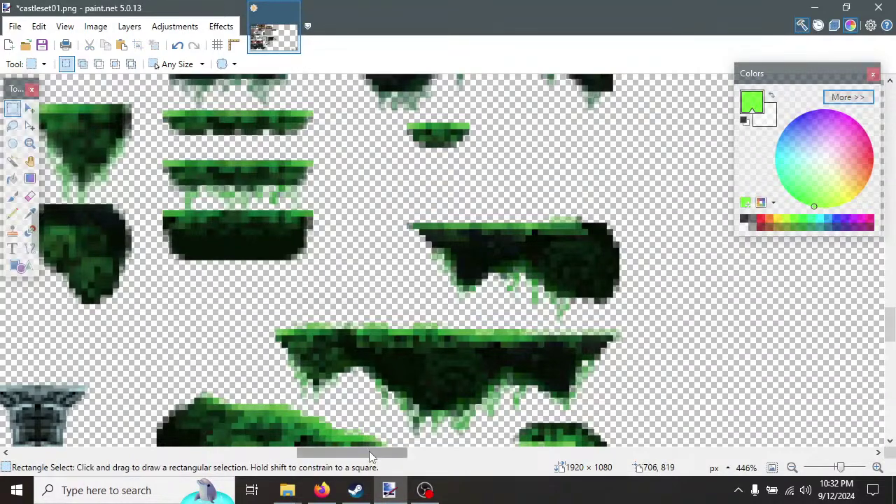
Check the size of the flat stone ledge's first tile with a 15 × 12 pixel selection at 0, 622.
drag(369, 451, 153, 468)
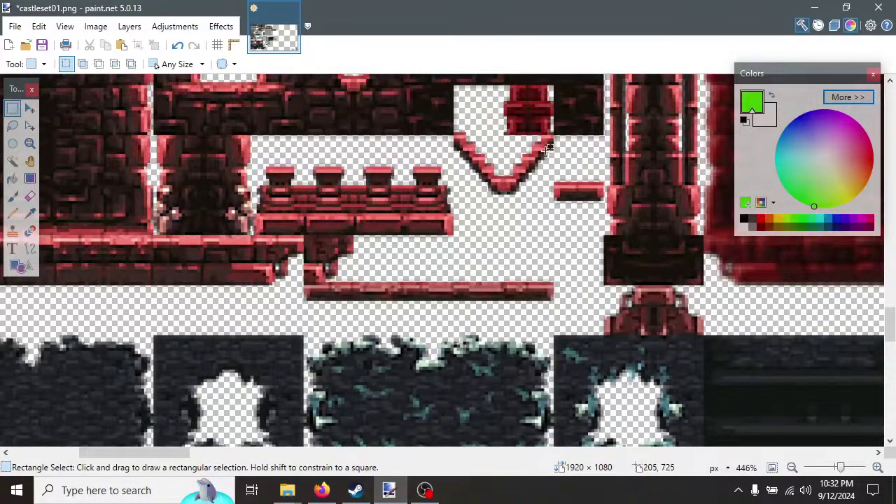
scroll(446, 262, down, 10)
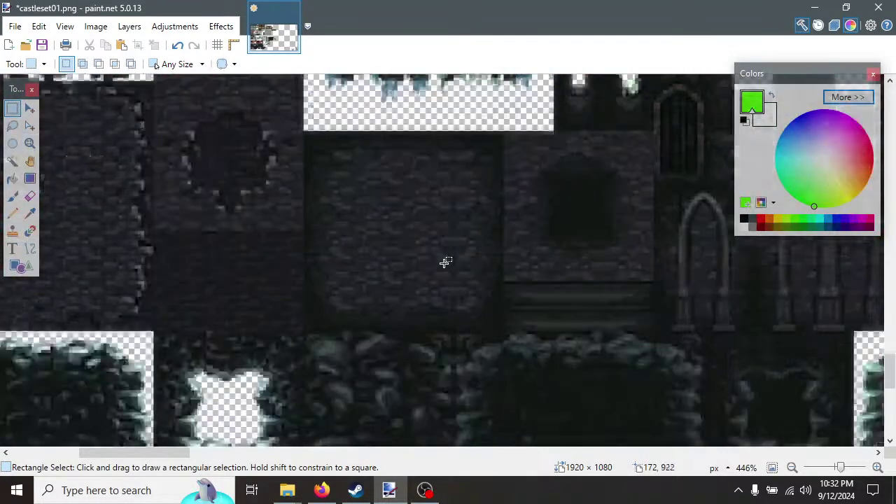
scroll(446, 262, up, 10)
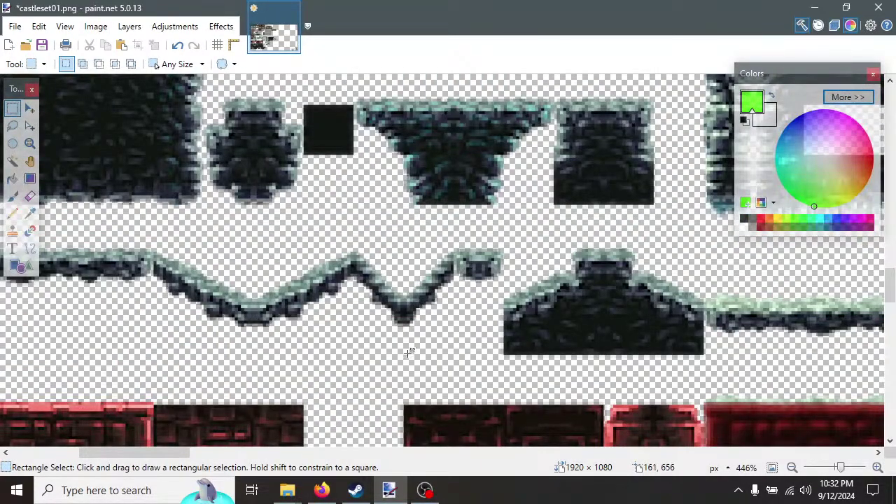
drag(187, 453, 162, 453)
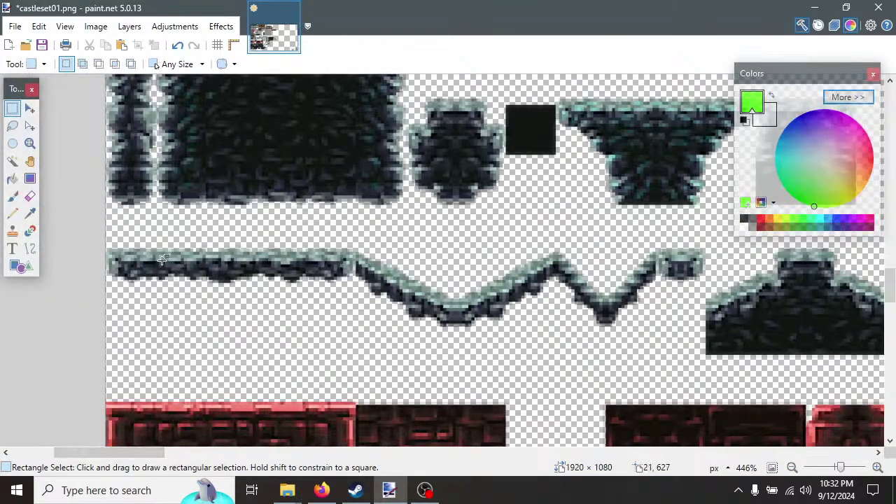
drag(108, 250, 152, 288)
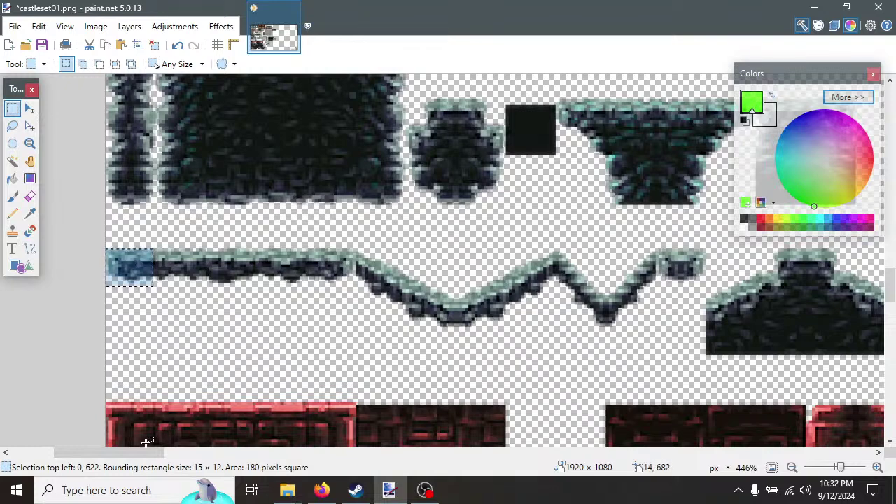
drag(133, 453, 373, 333)
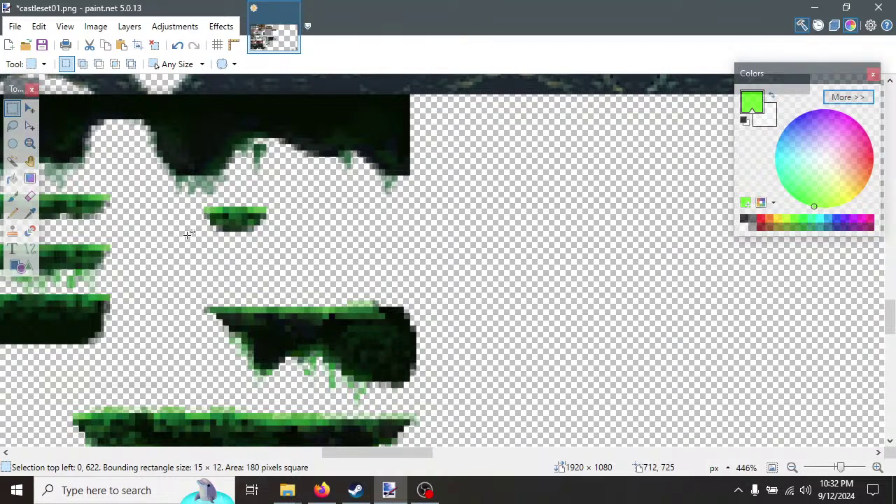
Cut out the small mossy platform with a 20 × 20 pixel selection and paste it back.
ctrl+scroll(201, 238, up, 4)
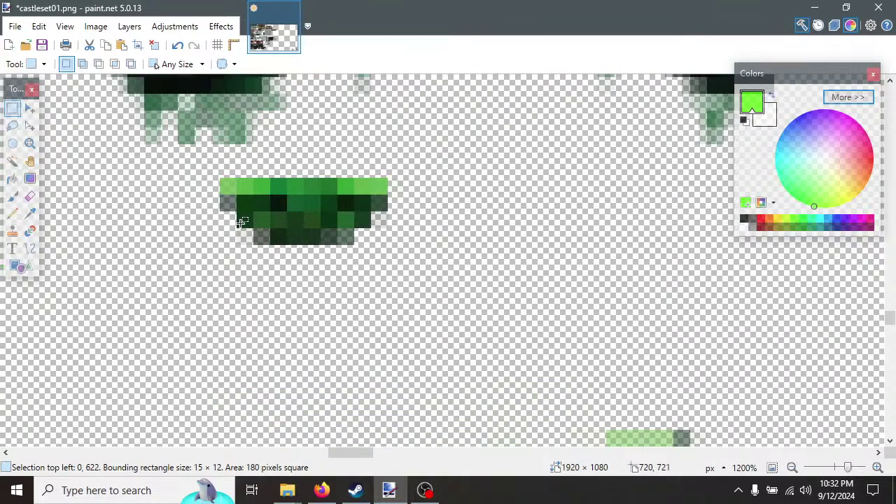
drag(223, 181, 382, 341)
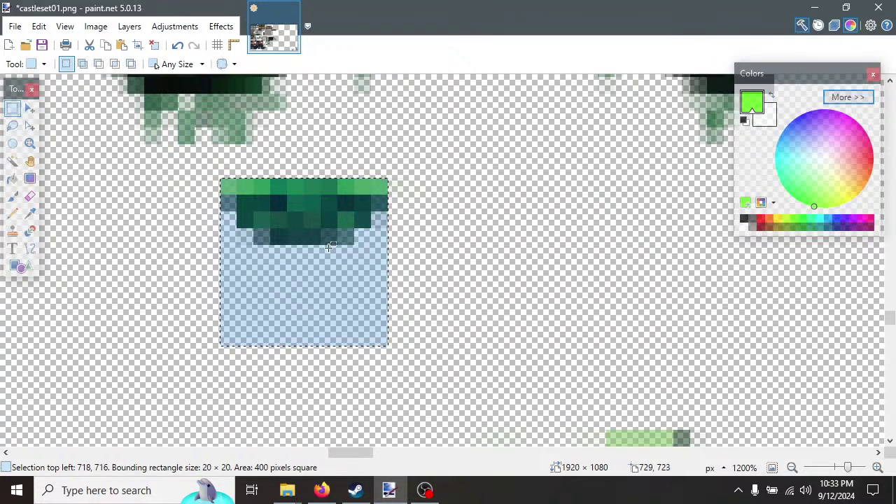
key(Delete)
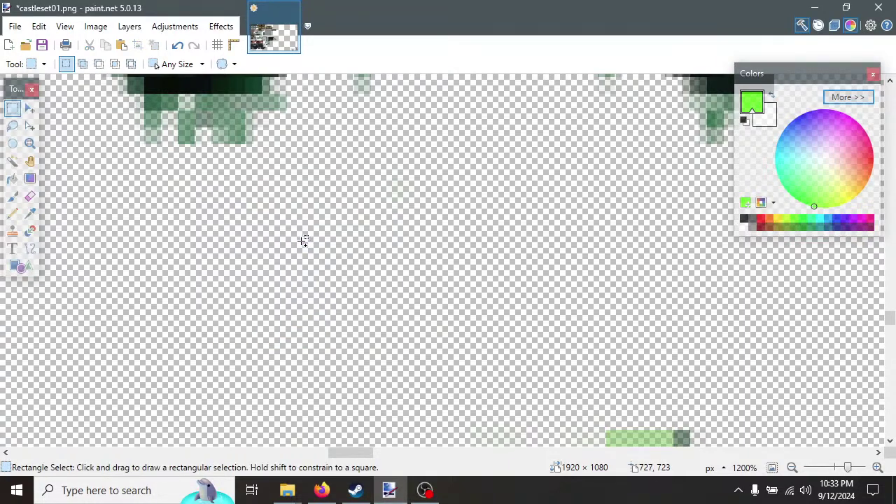
key(ctrl+v)
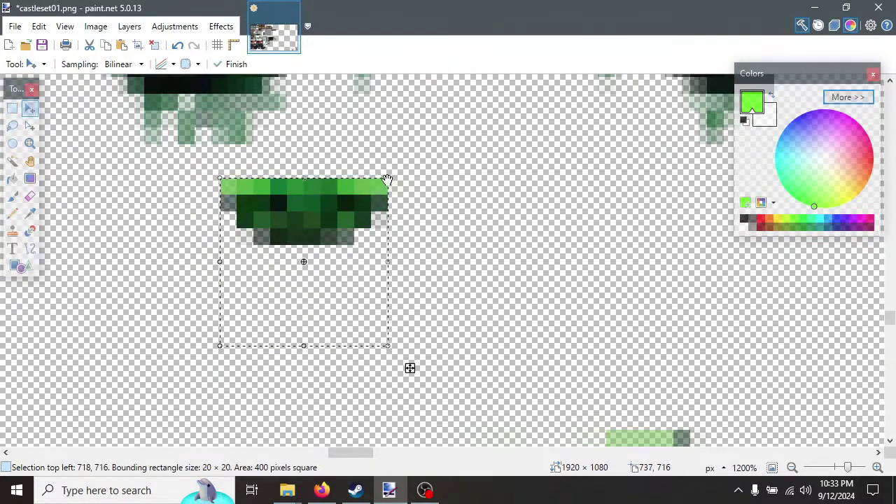
Shrink the pasted small platform's selection to 16 × 16 pixels and place it beside the first long platform at 688, 712.
drag(377, 189, 352, 215)
ctrl+scroll(224, 280, down, 1)
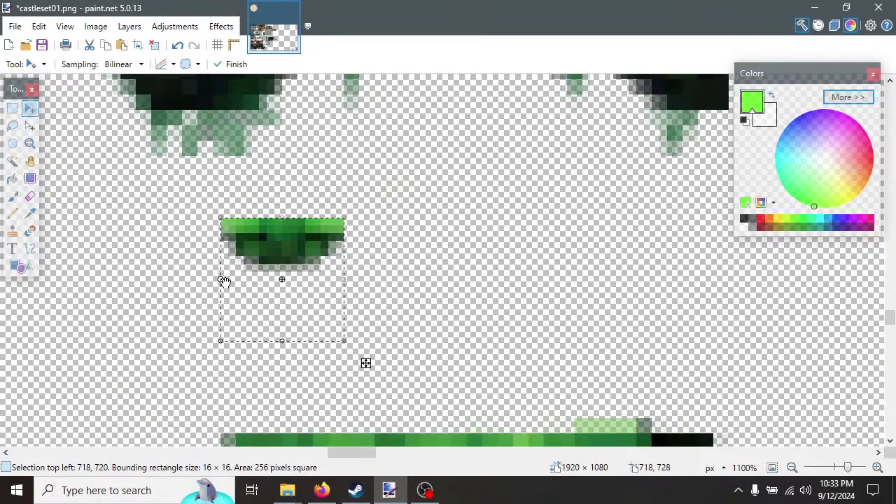
ctrl+scroll(224, 280, down, 4)
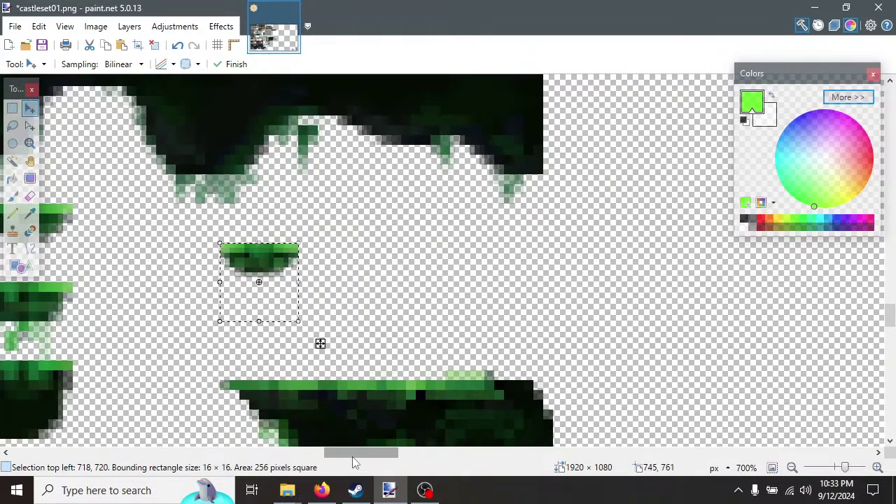
mouse_move(354, 453)
mouse_down()
mouse_move(313, 454)
mouse_move(339, 454)
mouse_up()
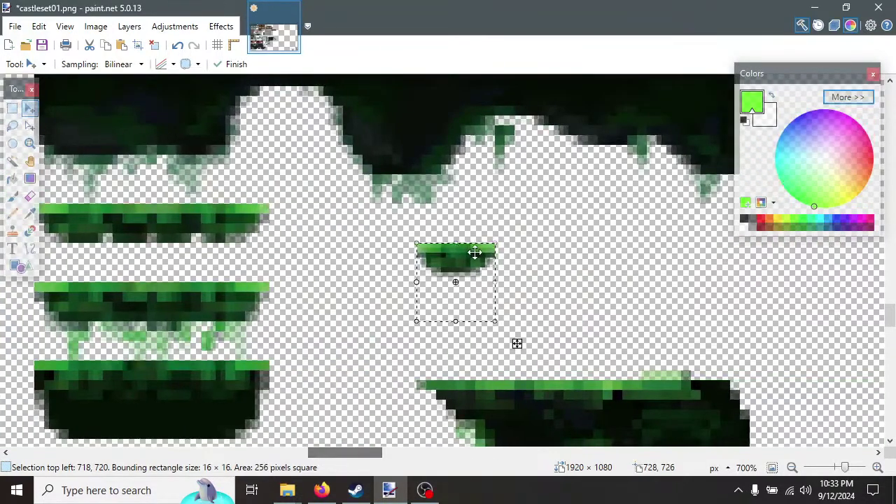
drag(475, 252, 321, 215)
ctrl+scroll(296, 292, down, 6)
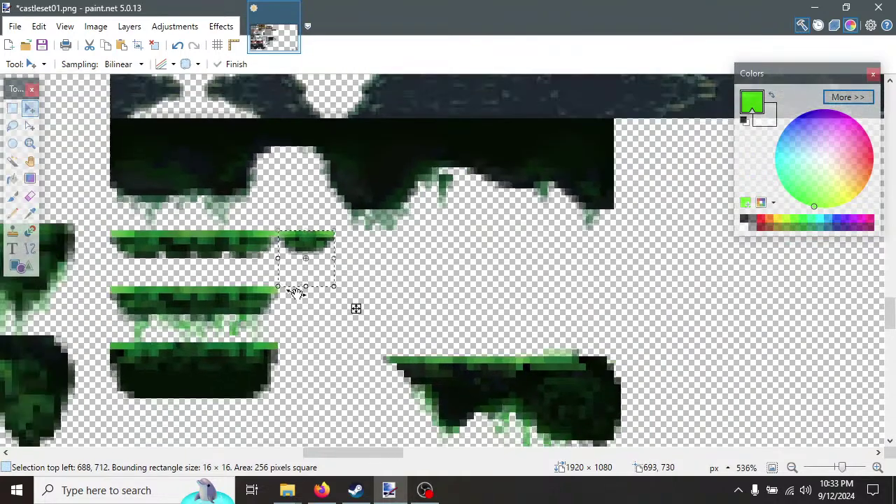
scroll(268, 325, down, 3)
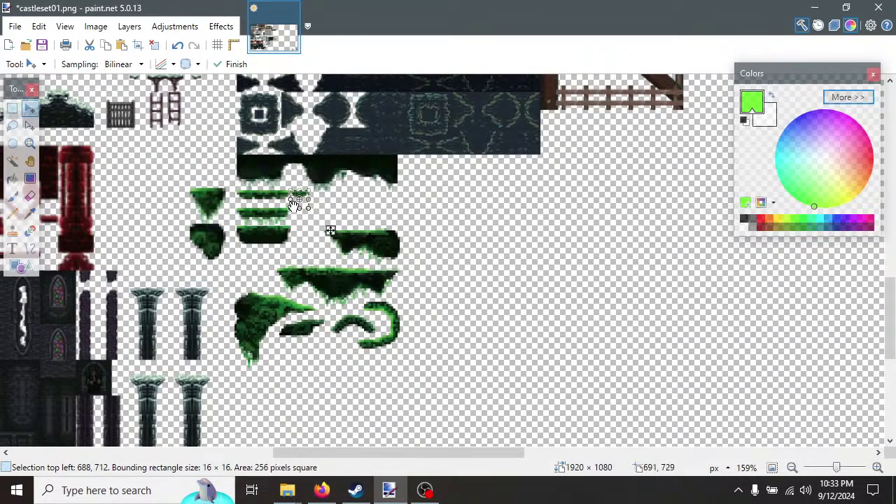
ctrl+scroll(298, 196, up, 8)
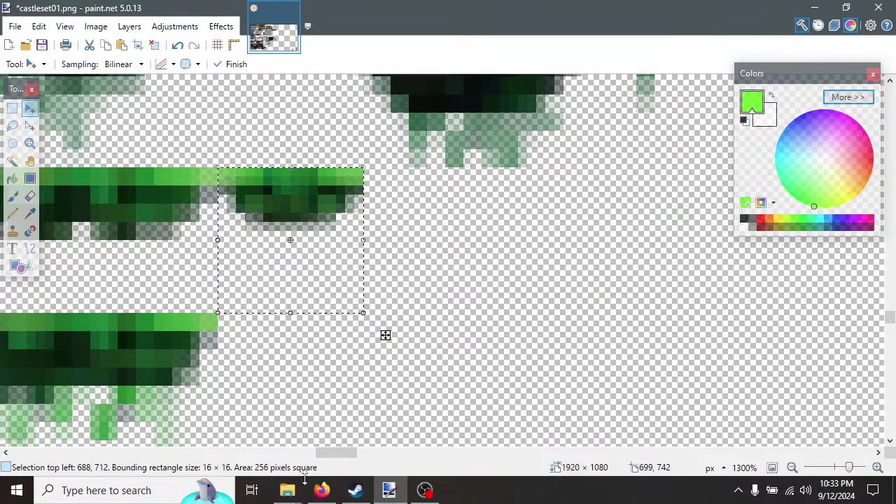
Open Swamp Kingdom - Tileset.png from the Swamp Kingdom Tile Set #1 folder in paint.net.
click(290, 494)
click(378, 459)
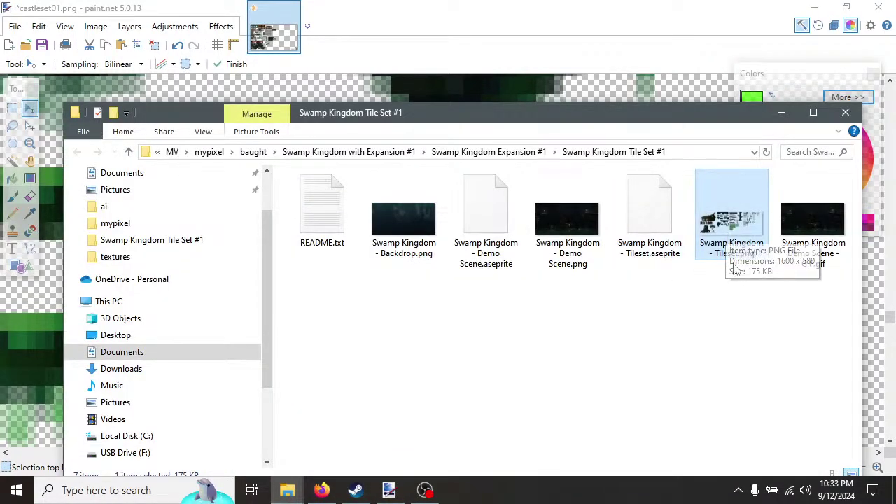
right_click(737, 235)
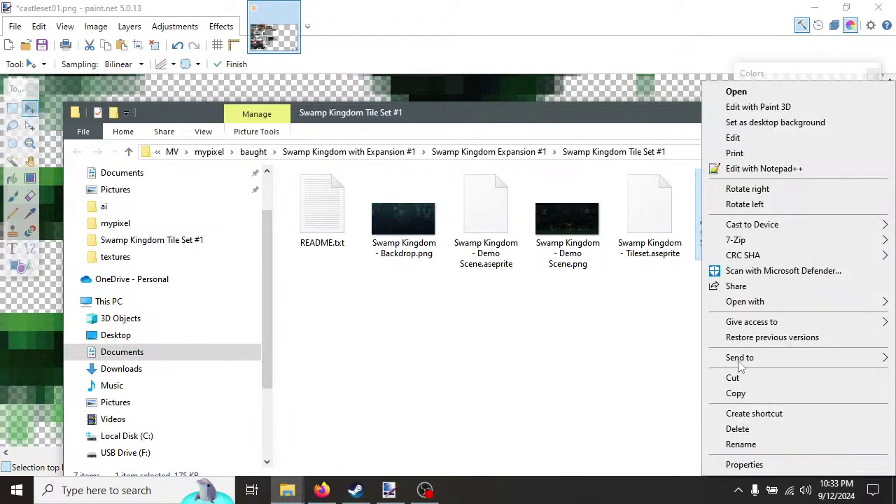
mouse_move(760, 303)
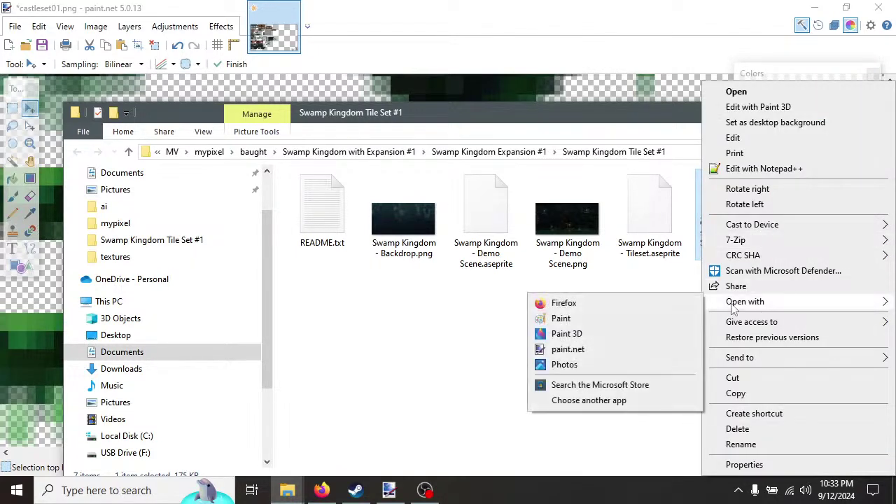
click(587, 350)
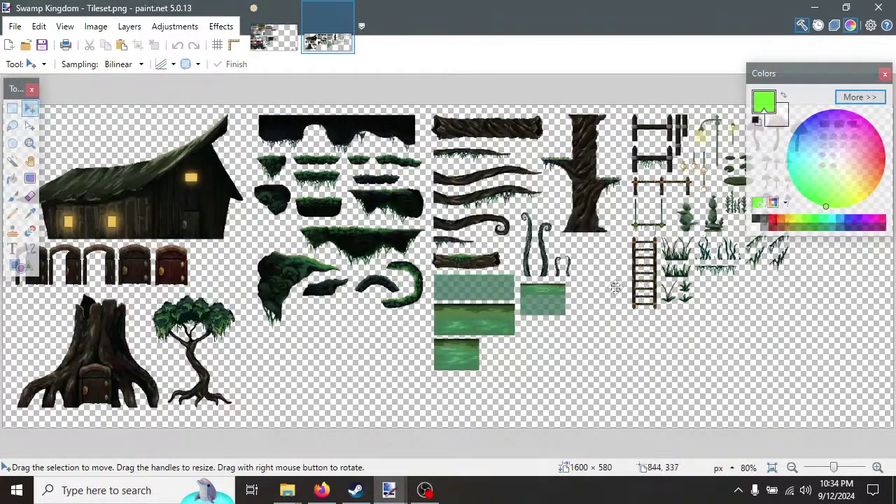
Examine the platforms, buildings, trees and props across the original swamp tileset, and close that image.
ctrl+scroll(674, 293, up, 5)
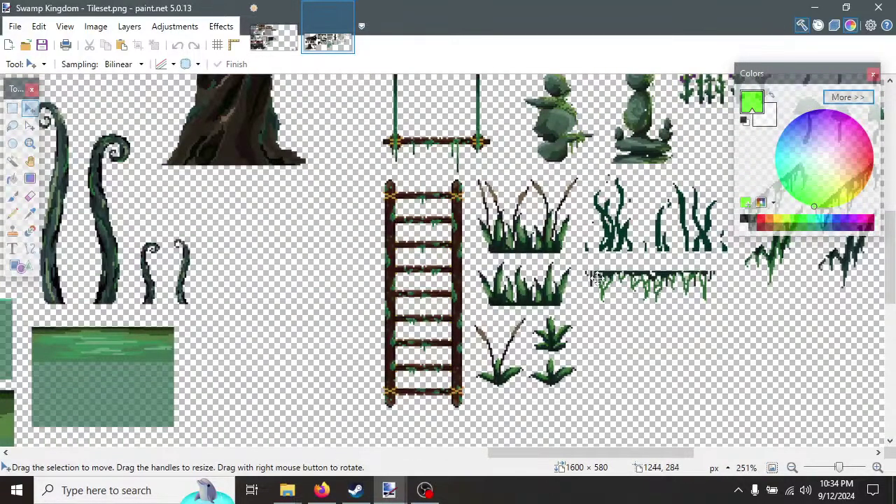
scroll(563, 308, up, 3)
scroll(456, 318, up, 2)
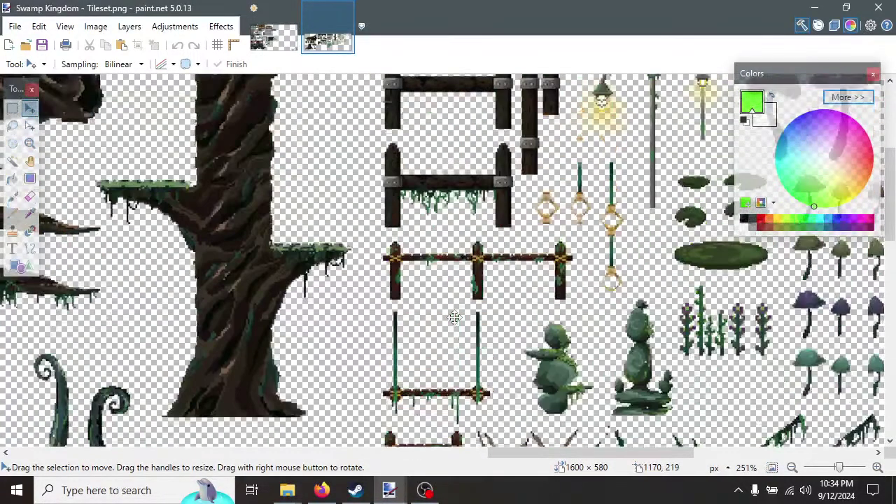
scroll(453, 318, up, 3)
scroll(453, 318, down, 4)
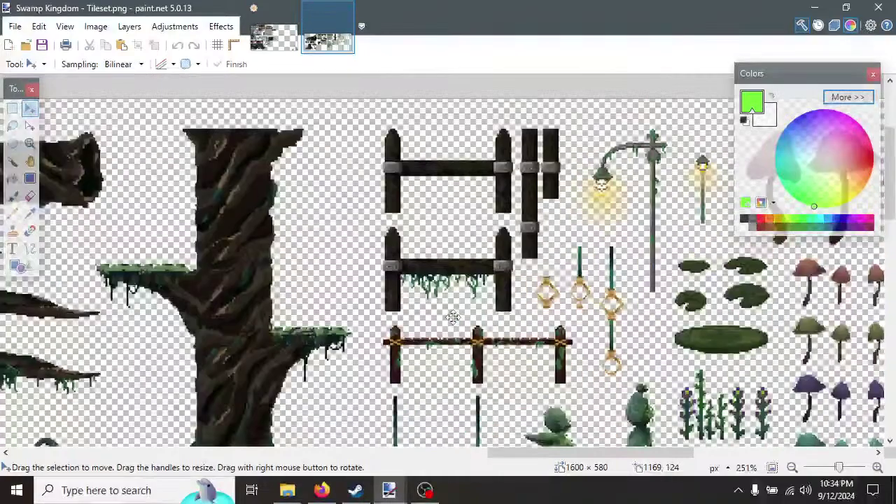
ctrl+scroll(453, 318, down, 3)
ctrl+scroll(453, 318, down, 2)
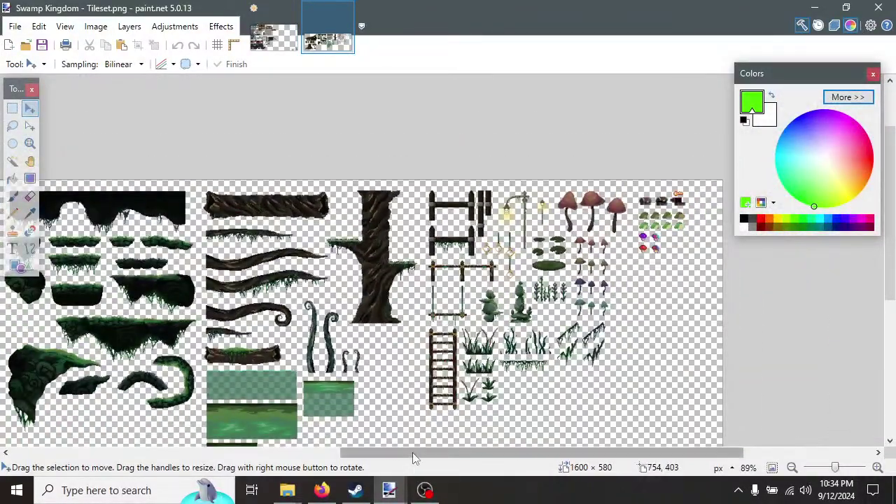
drag(412, 452, 238, 452)
scroll(335, 379, down, 3)
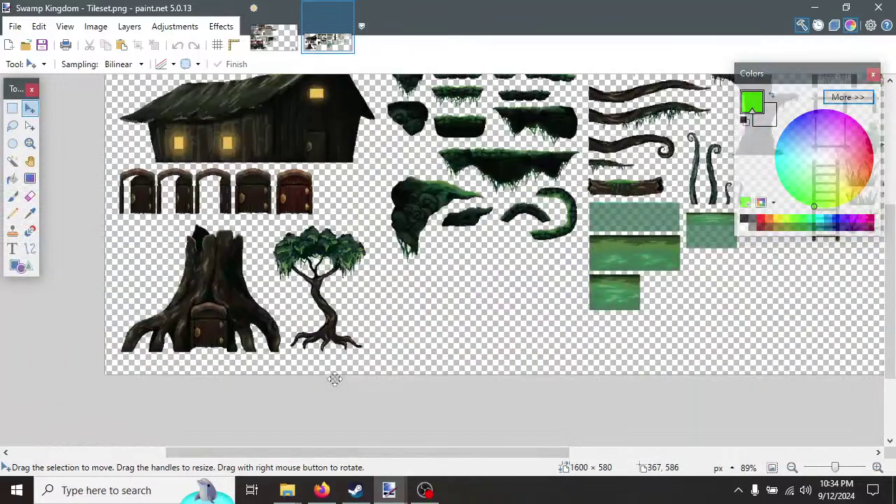
scroll(420, 326, up, 5)
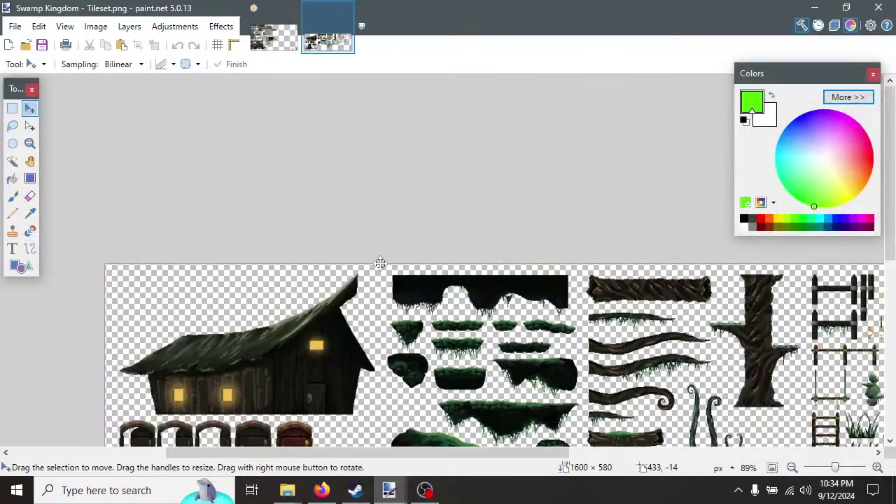
click(345, 8)
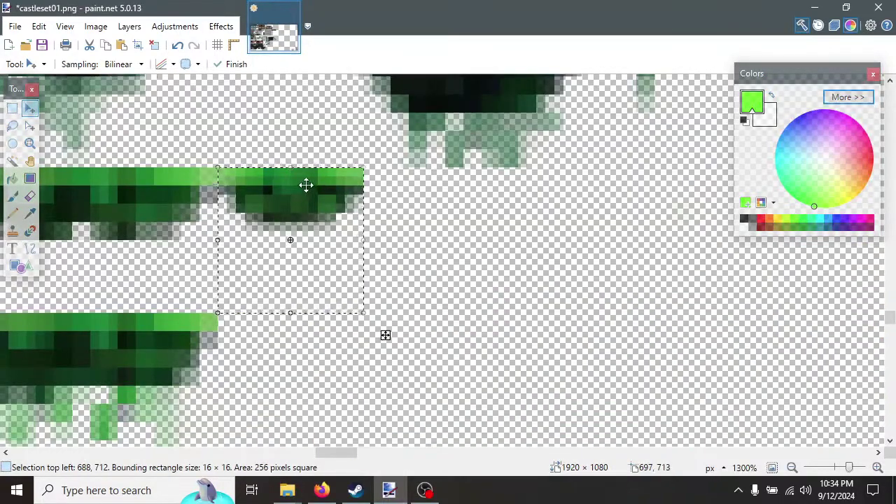
Deselect the pasted small mossy platform and flatten castleset01.png.
ctrl+scroll(306, 187, down, 10)
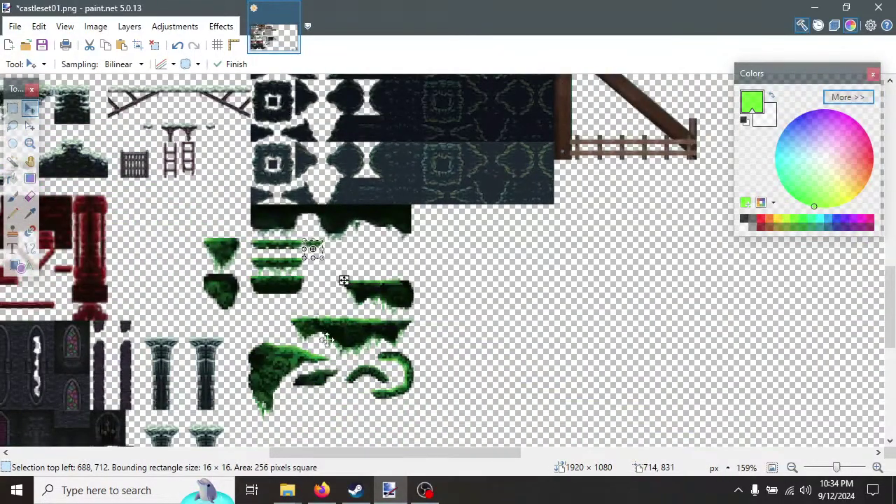
ctrl+scroll(343, 280, up, 6)
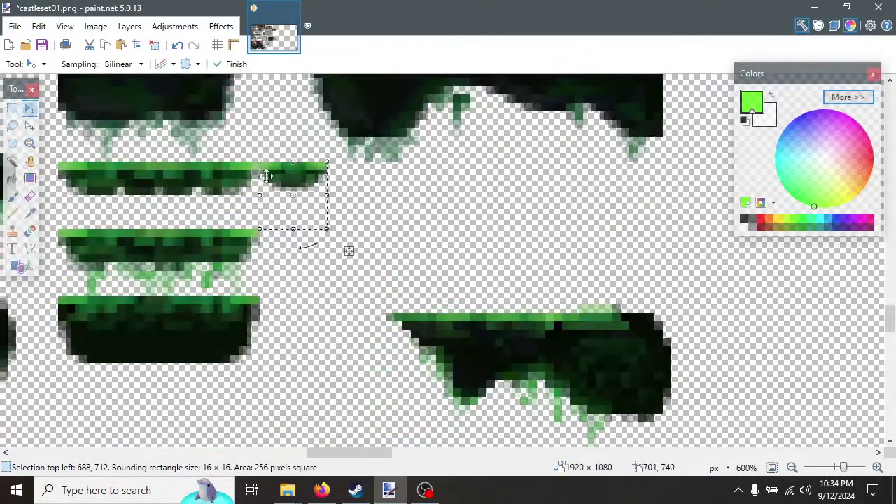
click(38, 26)
click(70, 292)
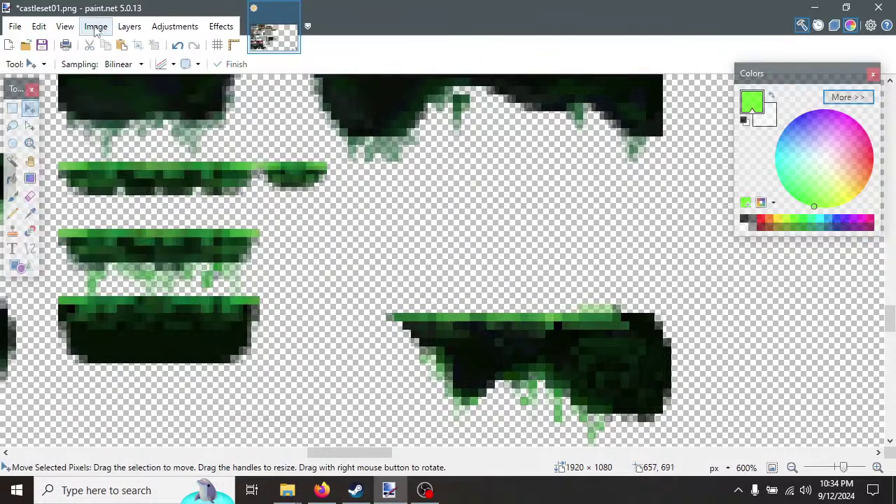
click(95, 26)
click(105, 212)
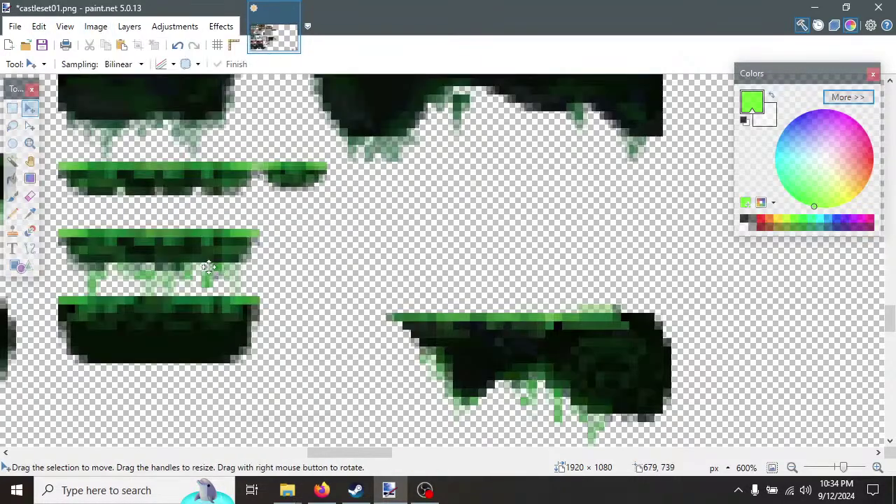
Check the tile size at the large red brick block's upper corner with a 16 × 16 pixel selection at 0, 671.
drag(343, 456, 79, 461)
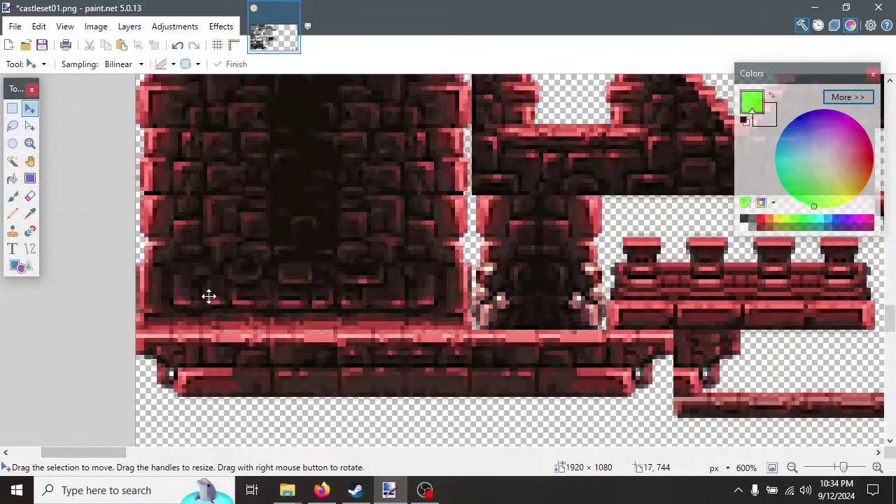
scroll(208, 297, up, 3)
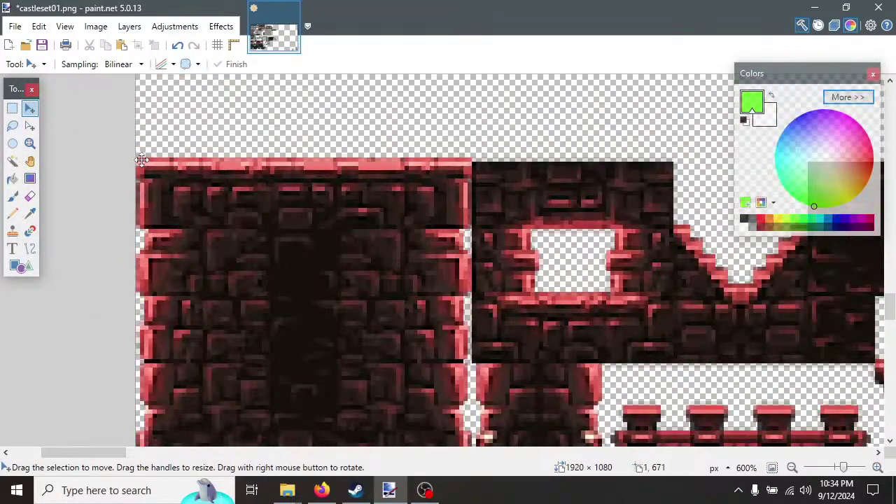
click(12, 108)
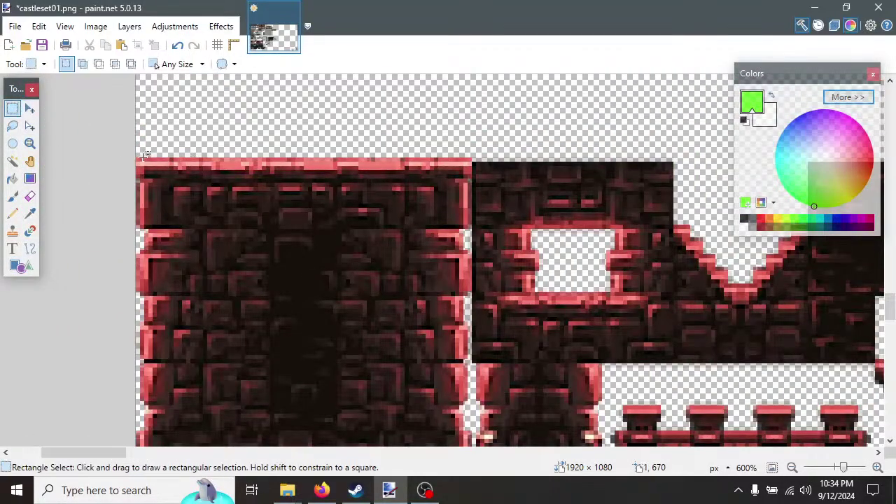
drag(137, 160, 204, 225)
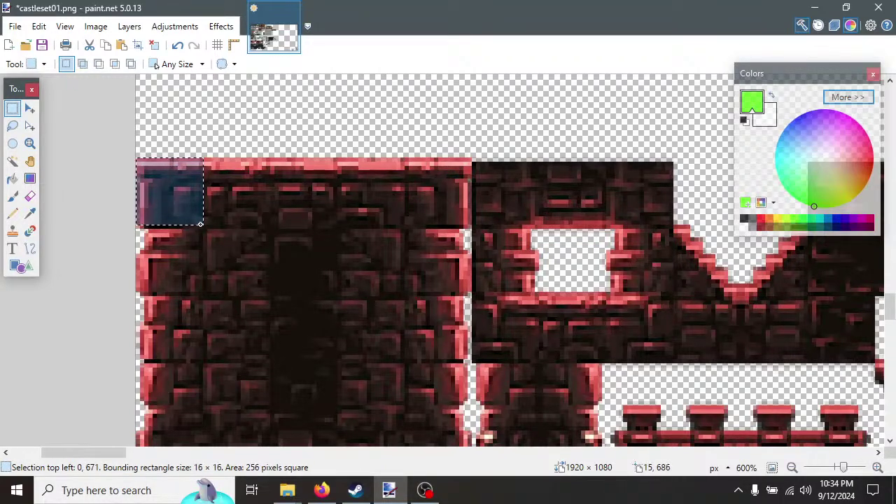
ctrl+scroll(289, 268, up, 2)
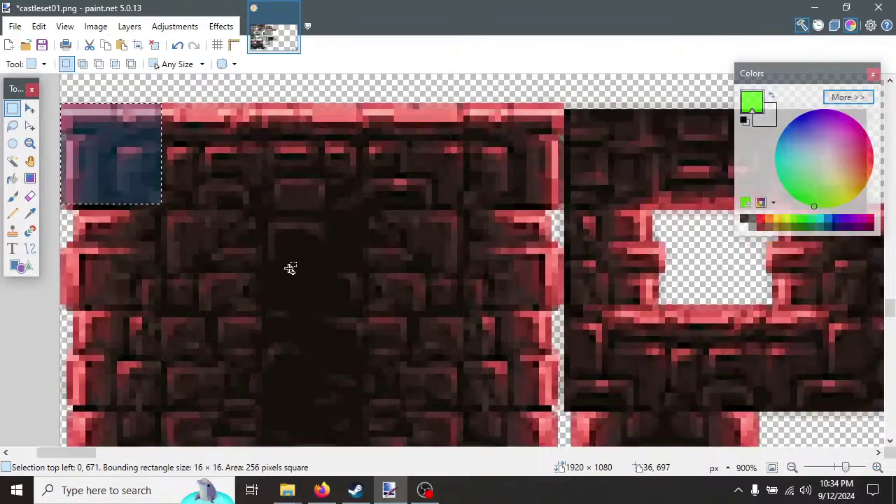
Check the height of the grey stone wall with the barred window using a 16 × 48 pixel selection at 0, 95.
ctrl+scroll(289, 267, down, 3)
scroll(289, 268, up, 10)
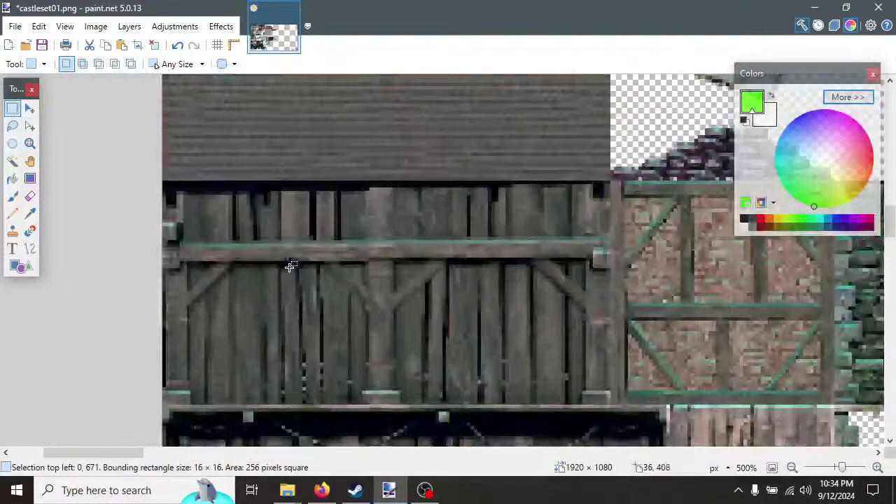
scroll(259, 239, up, 1)
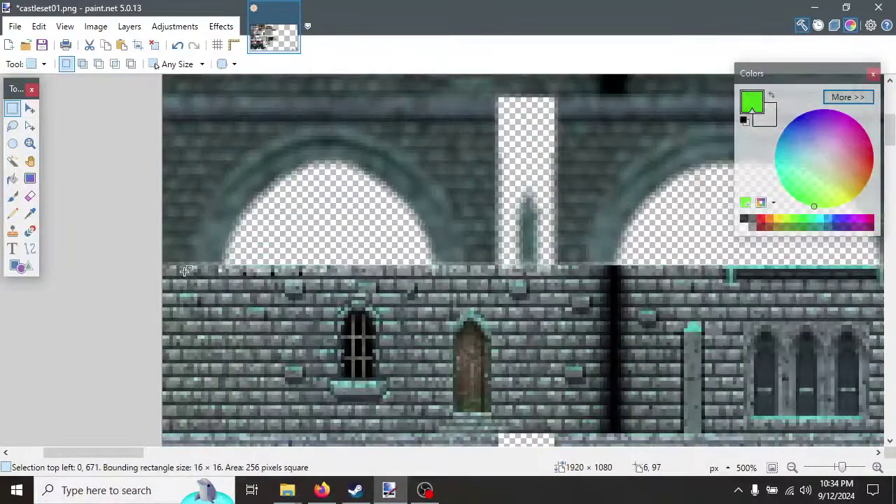
scroll(184, 268, down, 1)
drag(163, 180, 213, 233)
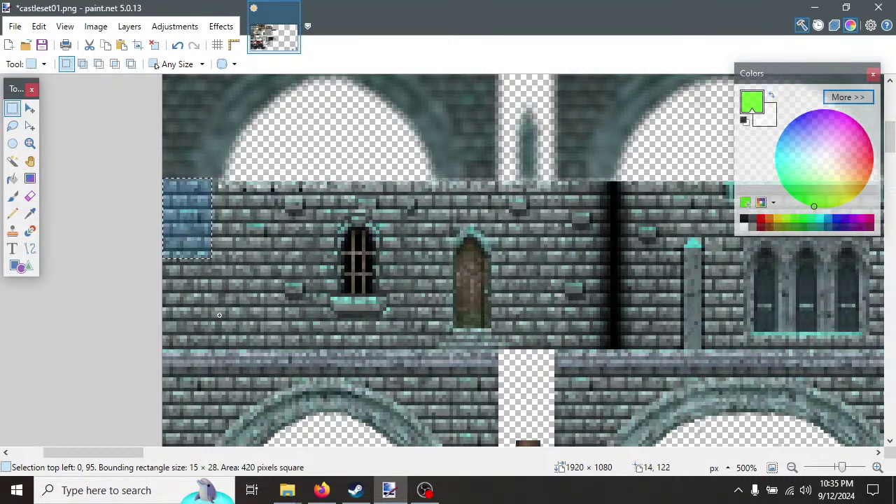
drag(222, 351, 217, 353)
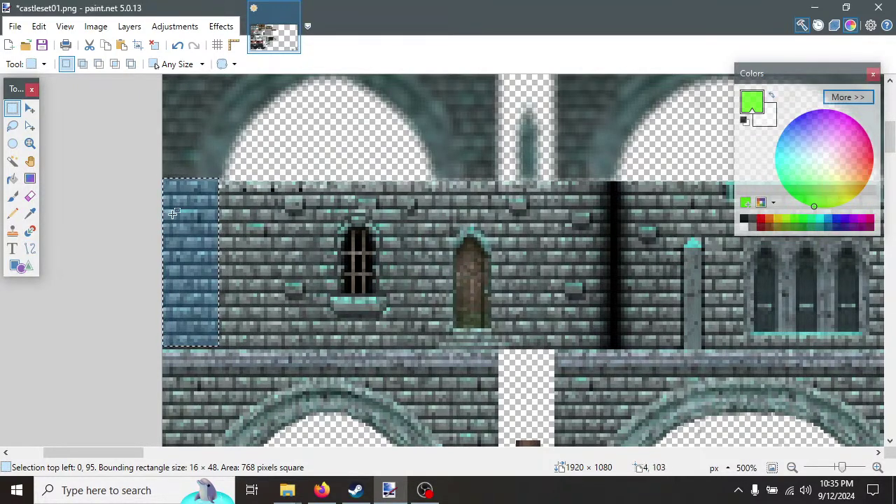
Look over the rest of the castle tiles and examine the remaining mossy platforms.
scroll(430, 269, down, 10)
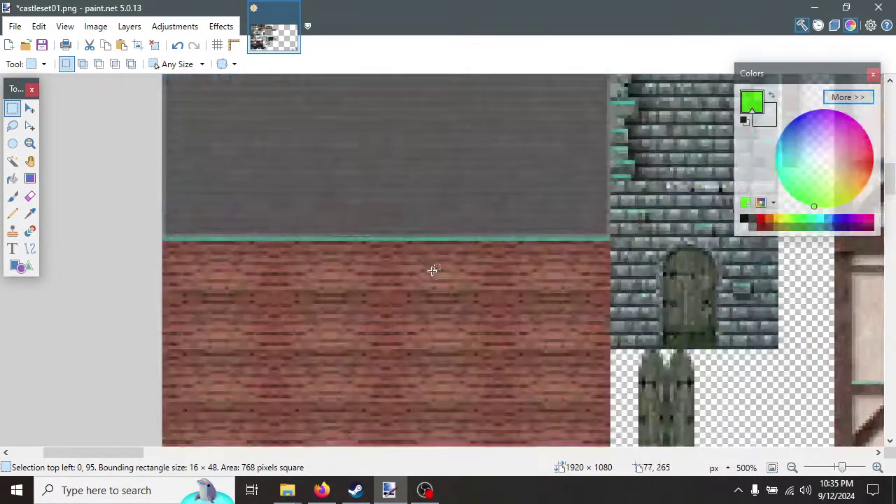
scroll(434, 269, down, 8)
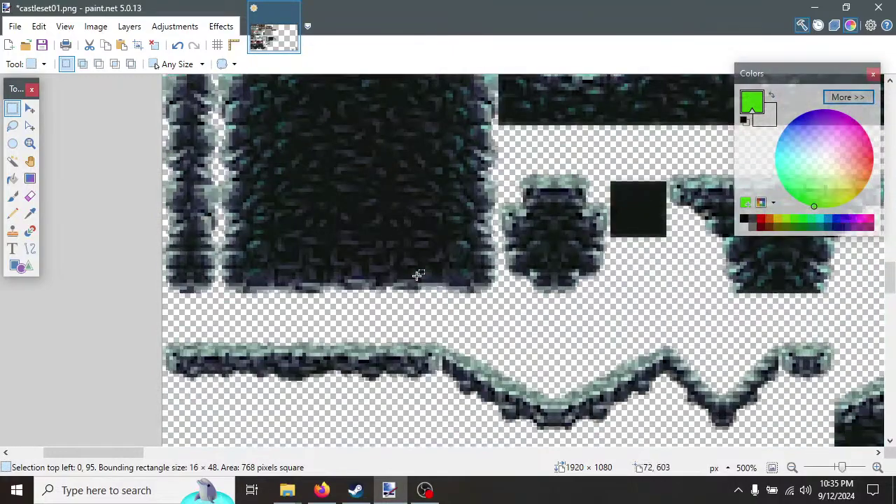
ctrl+scroll(418, 275, down, 5)
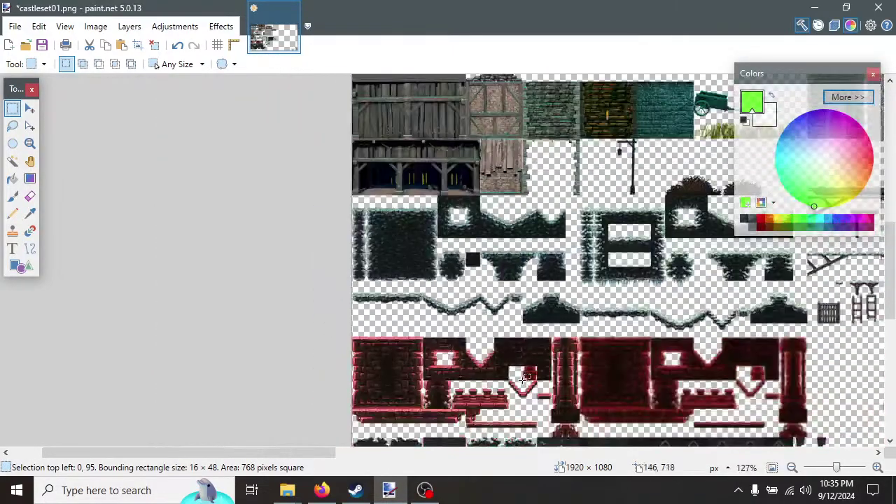
scroll(472, 381, down, 2)
drag(306, 452, 550, 452)
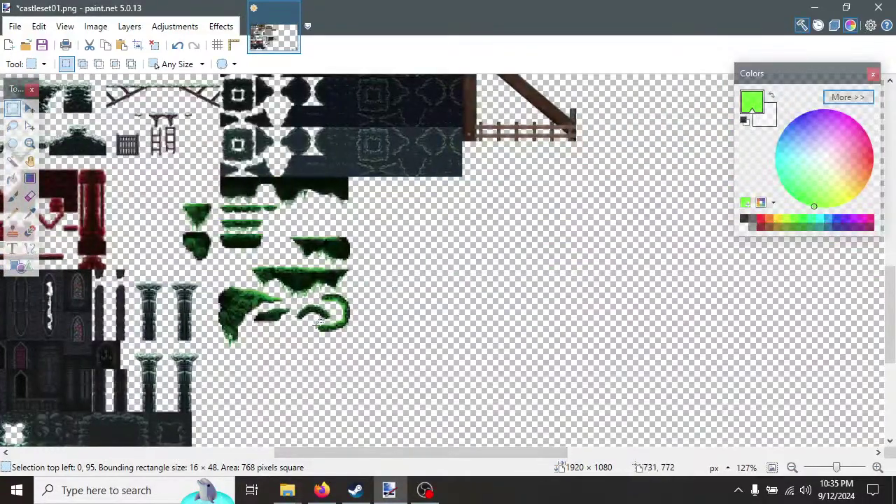
ctrl+scroll(220, 284, up, 5)
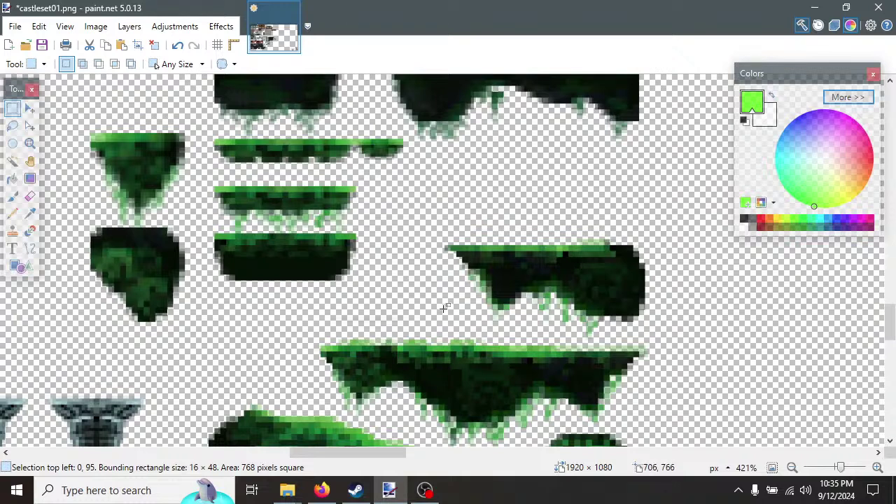
ctrl+scroll(567, 328, up, 3)
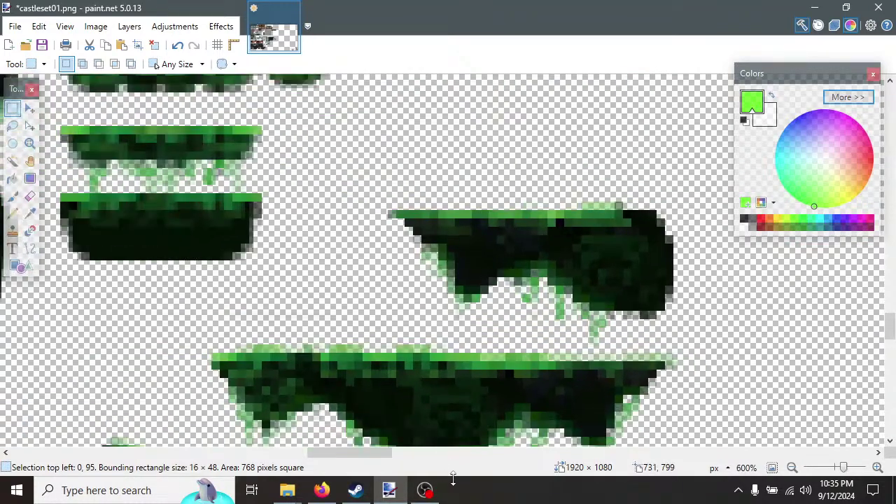
View the Pixel Game Maker MV page in Steam, and return to paint.net to inspect the mossy platforms.
click(357, 491)
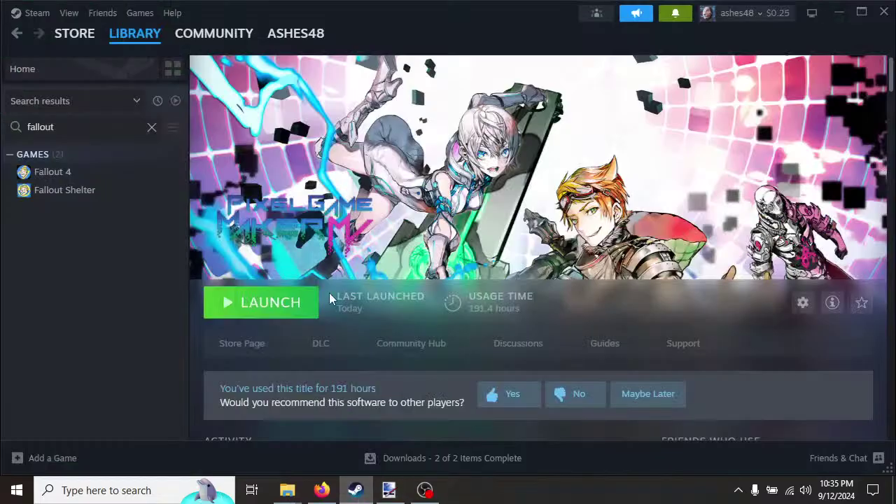
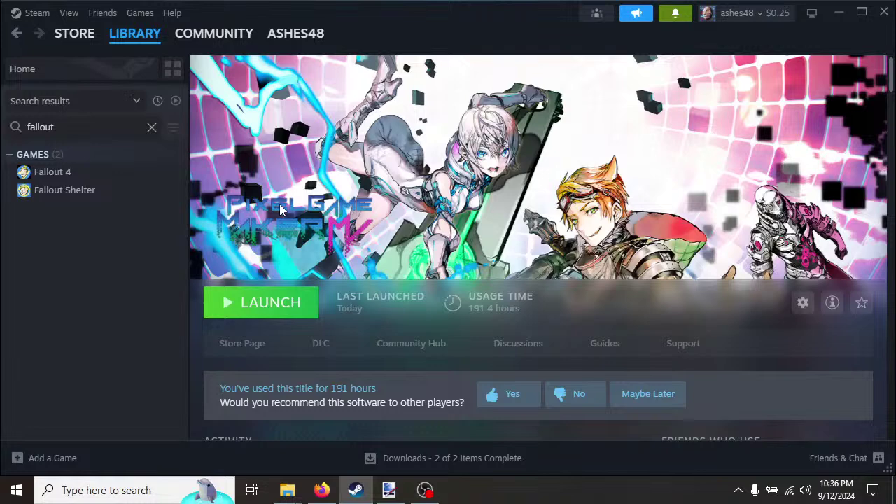
click(389, 490)
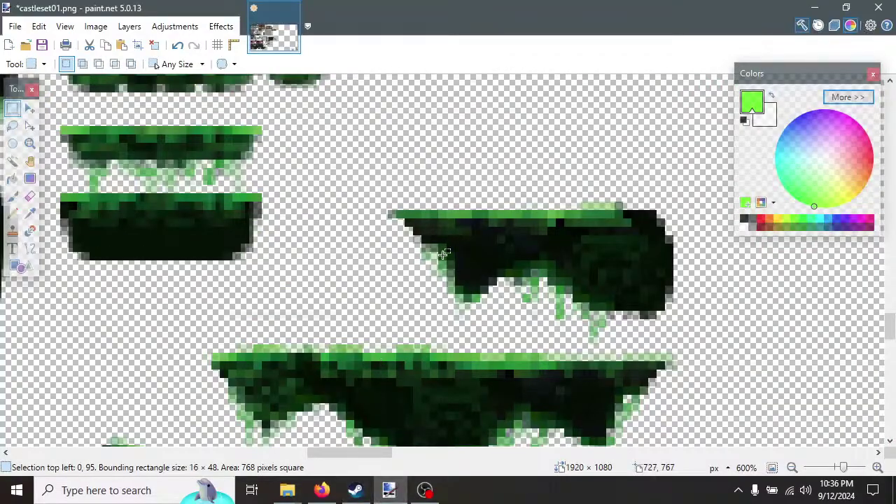
scroll(423, 254, up, 2)
scroll(425, 255, down, 1)
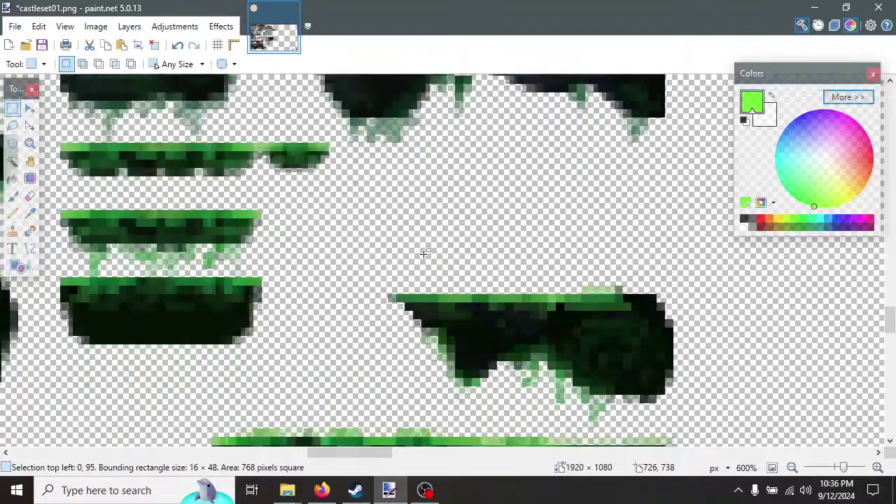
ctrl+scroll(426, 254, down, 5)
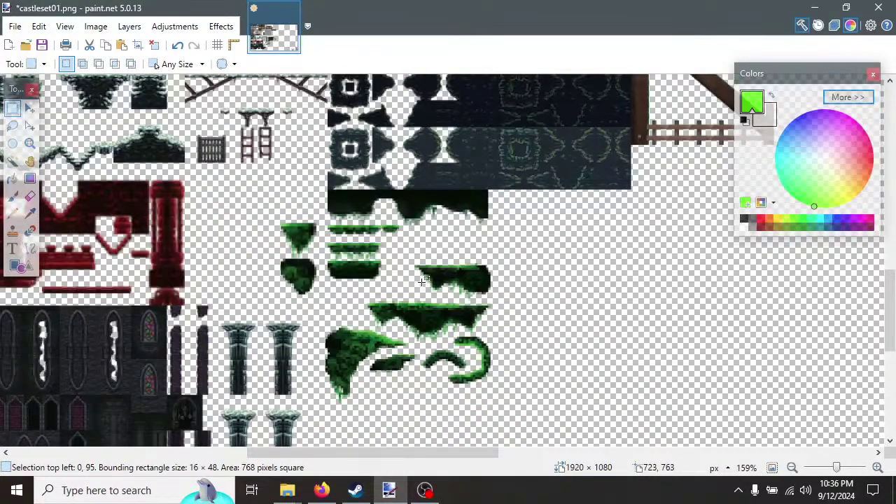
Erase the moss tufts above the flat top edge of the platform at 719, 748 and check its size with a 67 × 31 pixel selection.
ctrl+scroll(416, 281, up, 5)
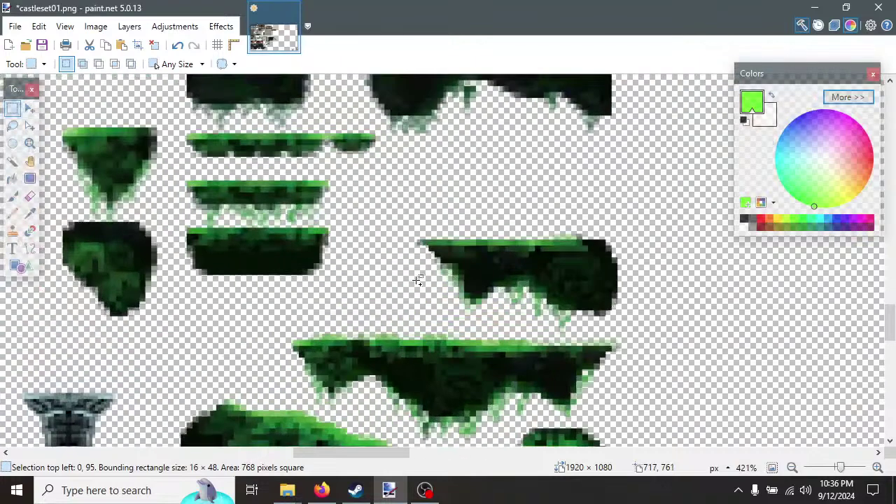
ctrl+scroll(416, 281, up, 2)
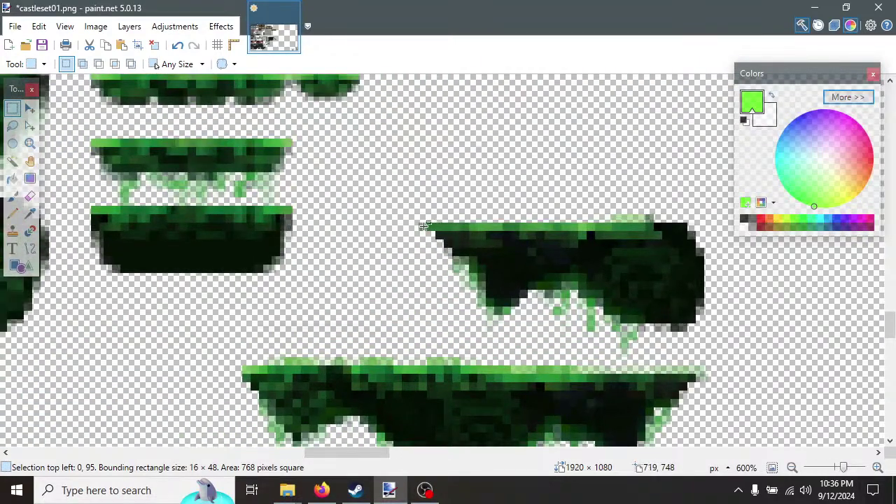
drag(424, 226, 700, 233)
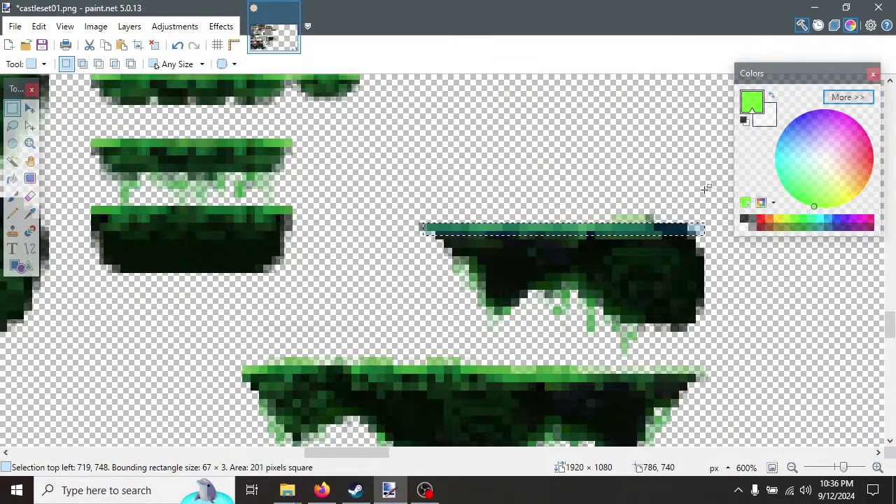
drag(707, 189, 412, 221)
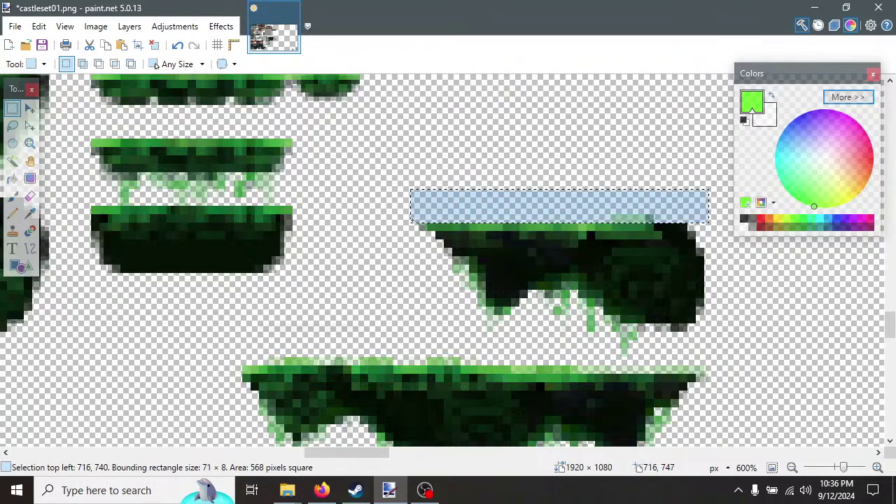
click(413, 217)
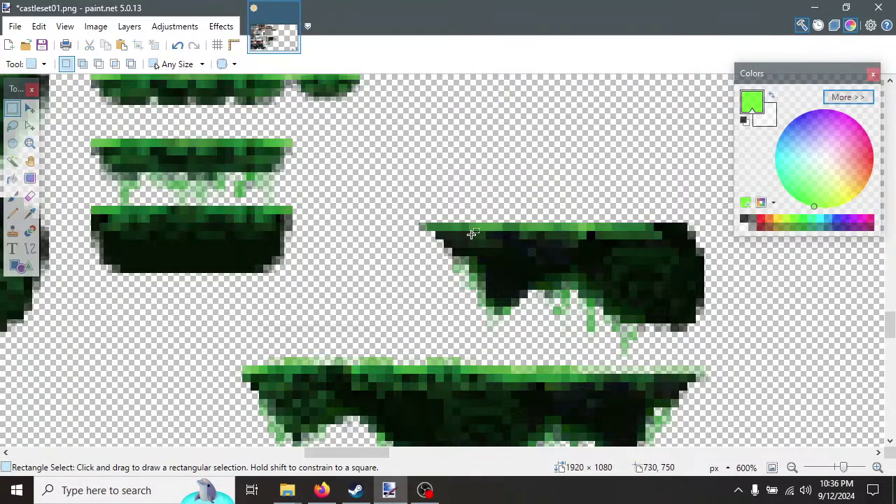
drag(423, 226, 703, 353)
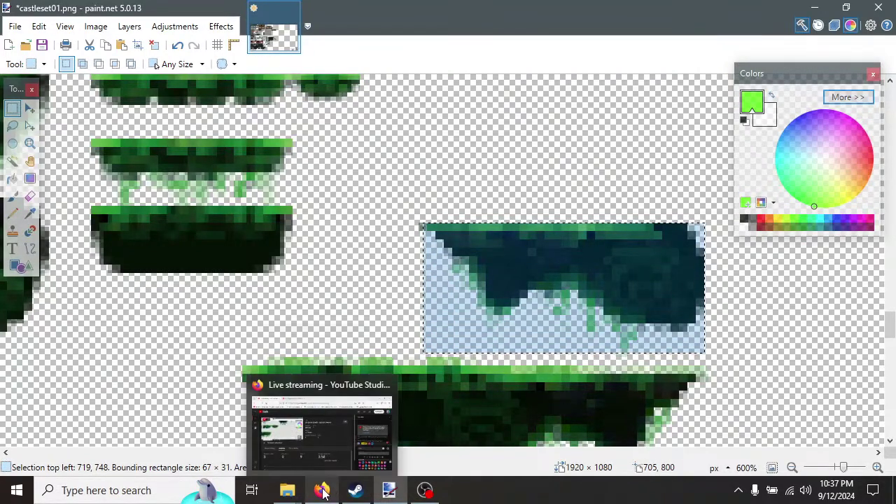
Open Swamp Kingdom - Demo Scene.png from the Swamp Kingdom Tile Set #1 folder in the image viewer.
mouse_move(295, 493)
click(338, 456)
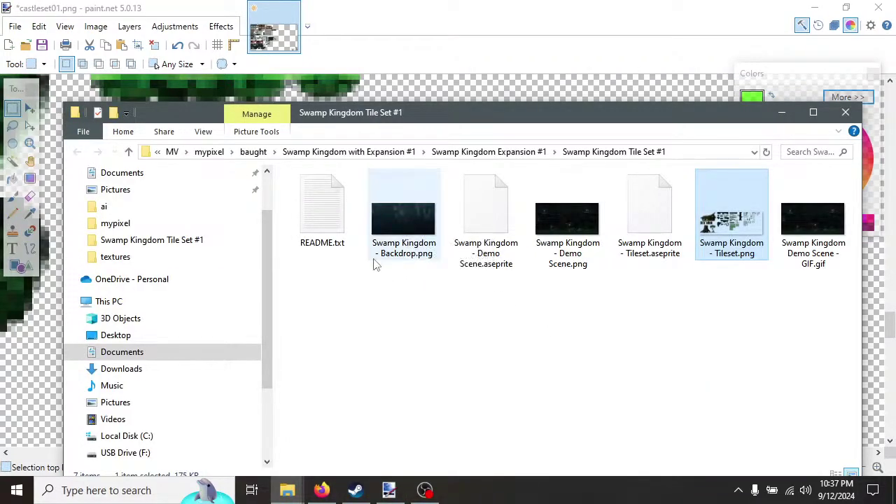
click(567, 230)
right_click(568, 229)
click(588, 291)
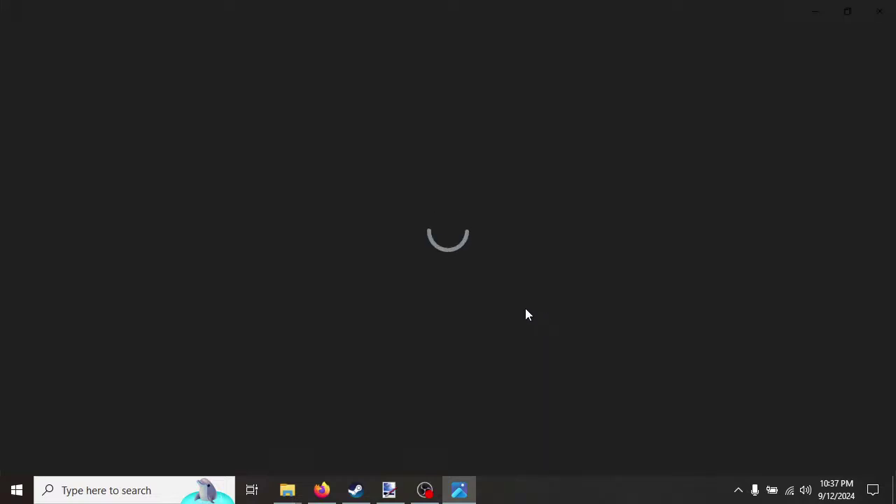
Examine how the mossy platforms are used in the swamp demo scene, close the image and return to paint.net.
scroll(434, 339, up, 2)
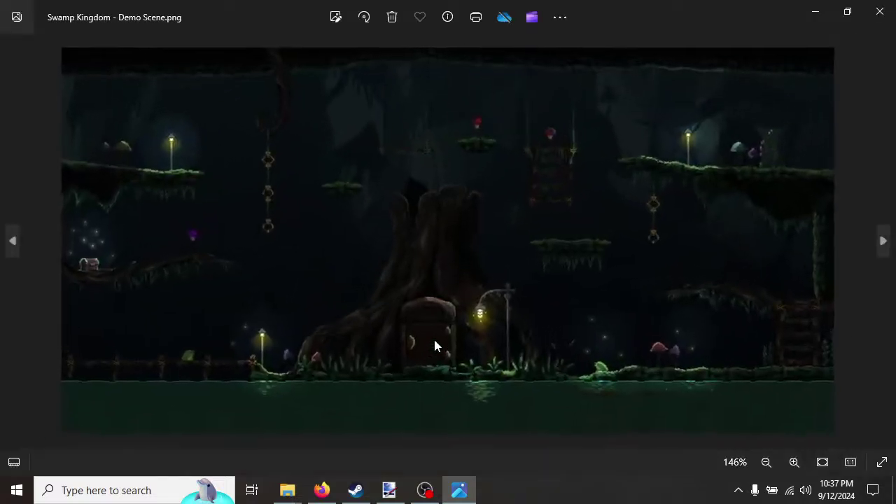
scroll(435, 347, up, 1)
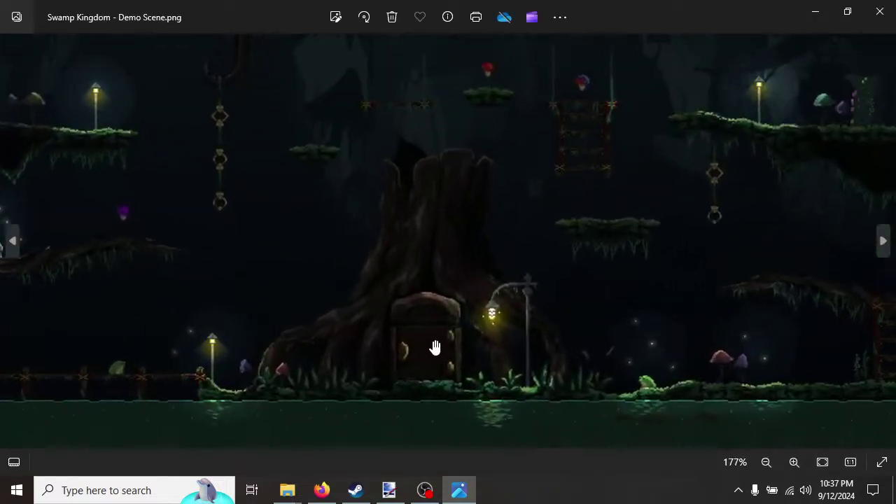
scroll(435, 347, down, 1)
scroll(433, 347, up, 1)
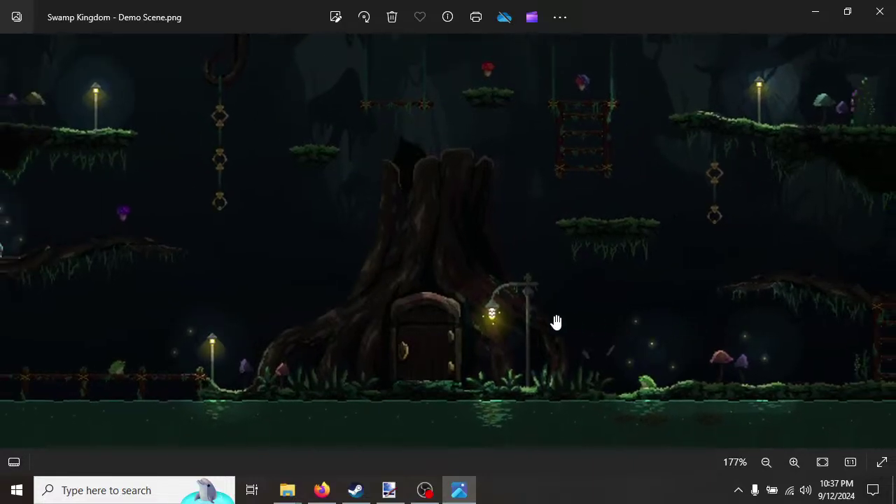
scroll(555, 320, down, 5)
scroll(556, 322, up, 3)
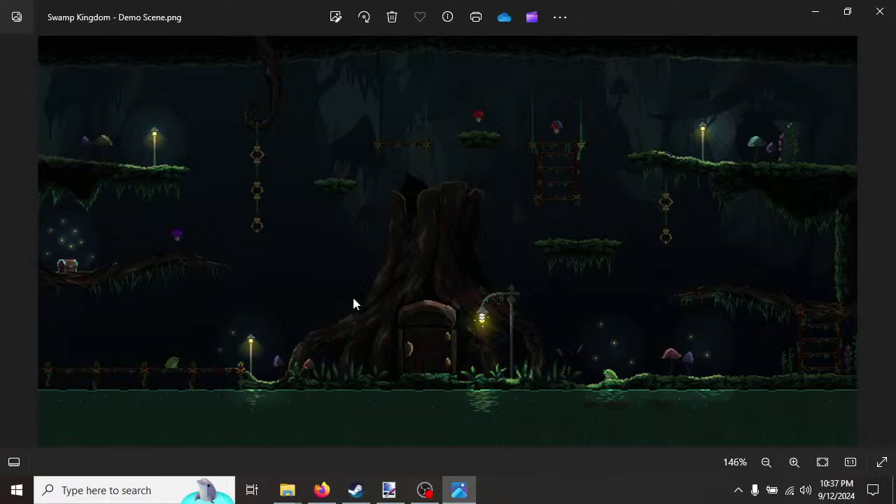
scroll(274, 302, down, 1)
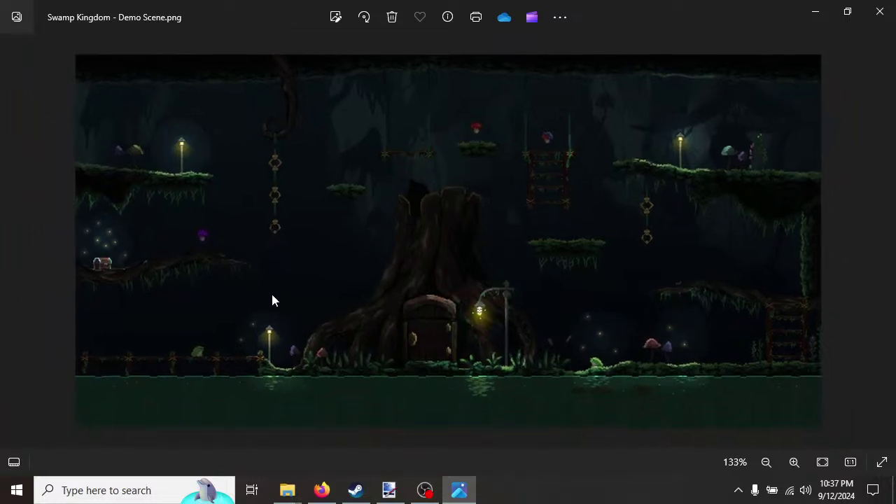
scroll(273, 301, down, 1)
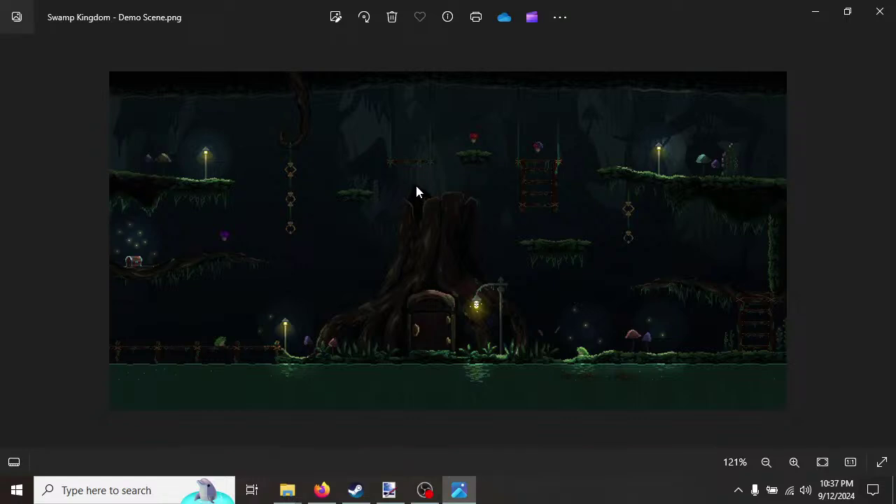
scroll(493, 253, up, 7)
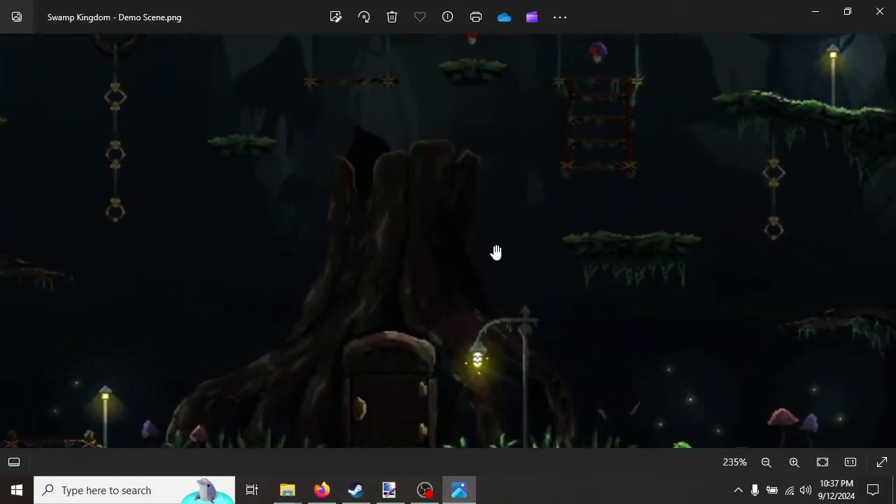
scroll(553, 273, down, 4)
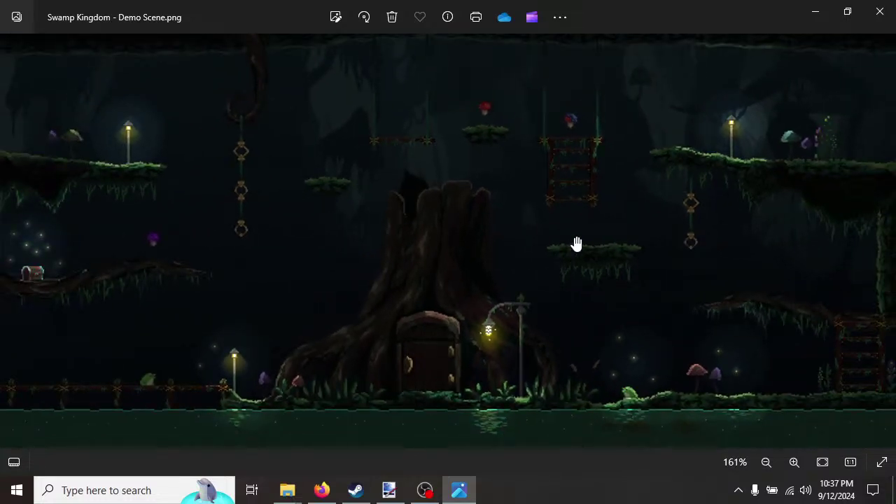
click(879, 17)
click(533, 21)
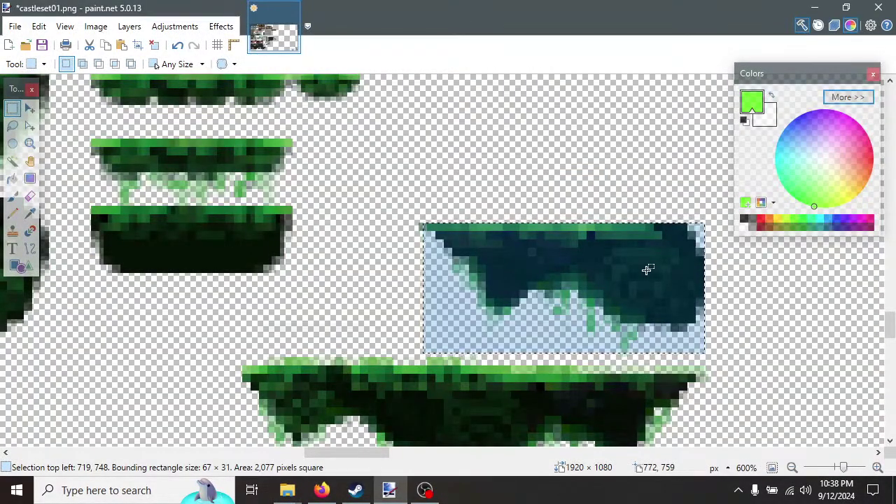
Cut and paste the mossy platform using a 68 × 32 pixel selection at 718, 748, place it at 688, 728 and narrow it to 64 × 32 pixels.
click(430, 221)
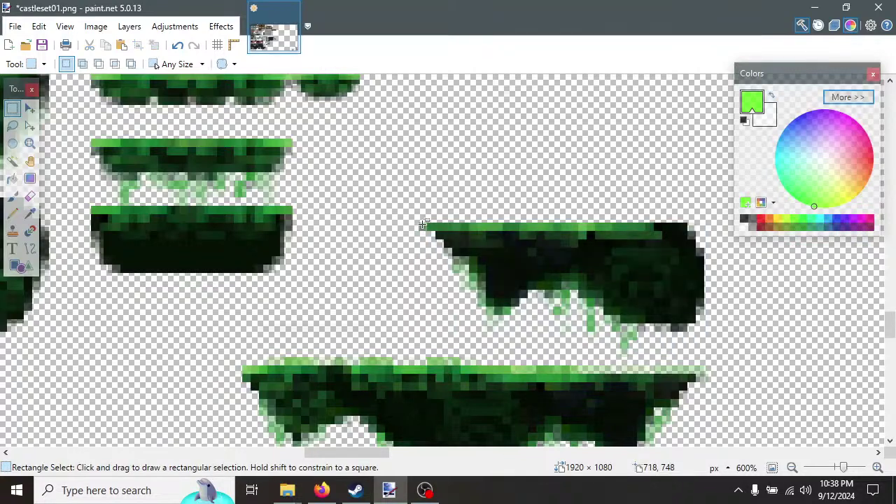
drag(421, 225, 703, 354)
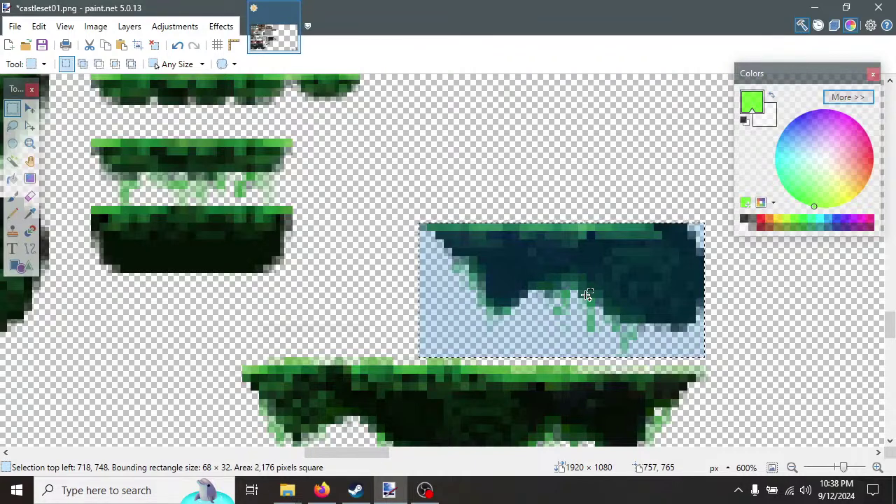
key(Delete)
key(ctrl+v)
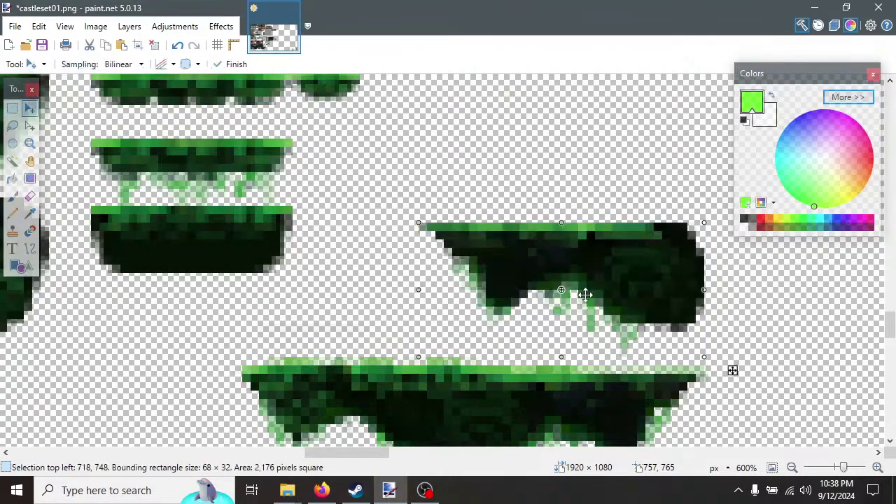
drag(636, 266, 507, 189)
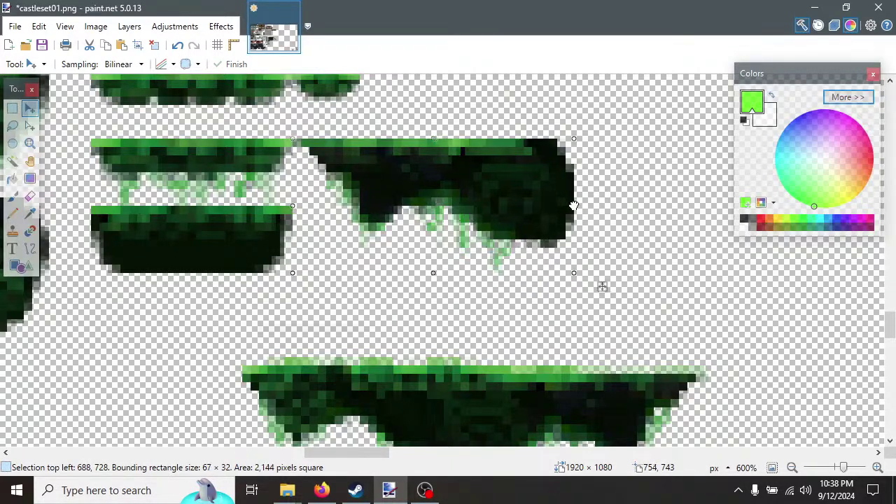
drag(569, 205, 561, 205)
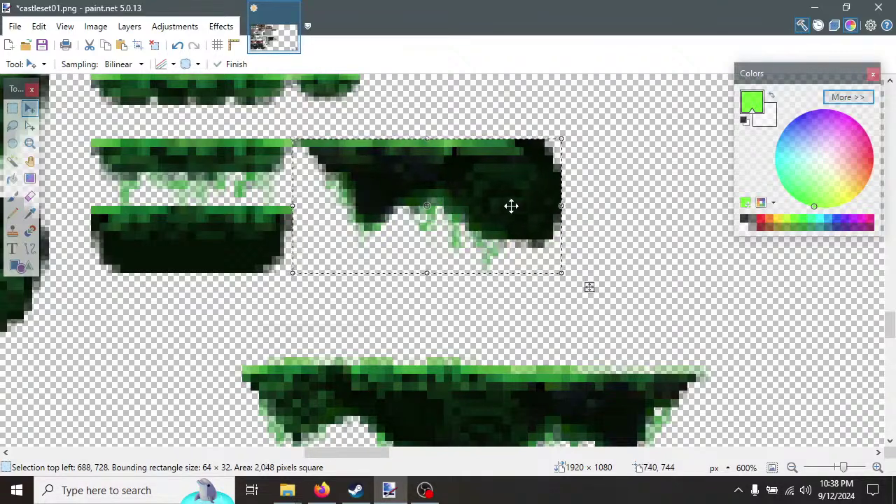
Move the resized mossy platform to 704, 712, directly beside the small moss ledge.
scroll(497, 212, up, 2)
scroll(496, 227, down, 2)
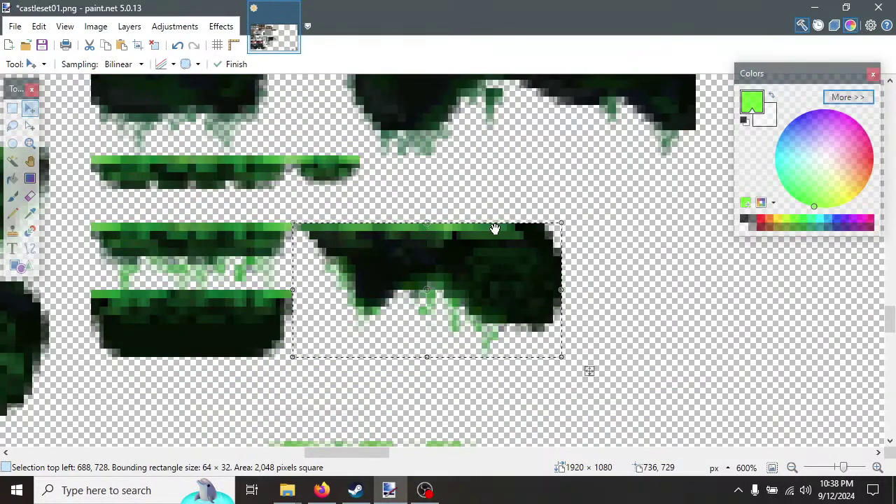
drag(408, 256, 450, 189)
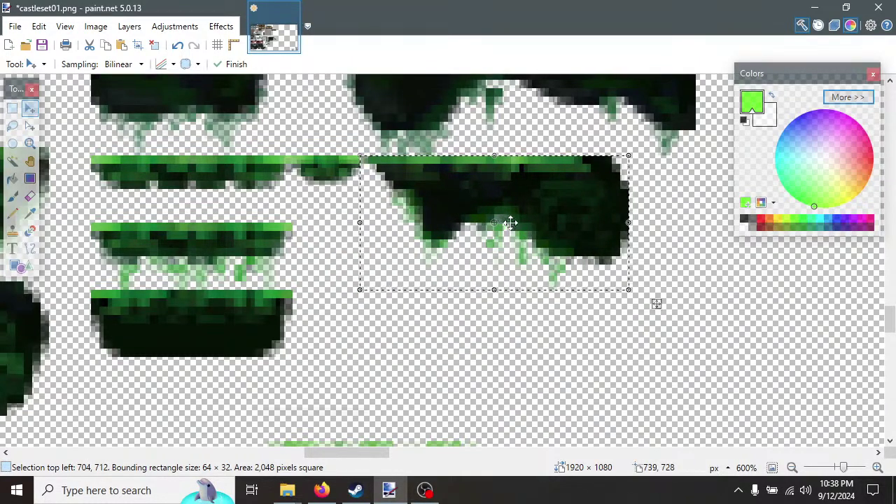
scroll(506, 224, up, 2)
scroll(506, 220, down, 6)
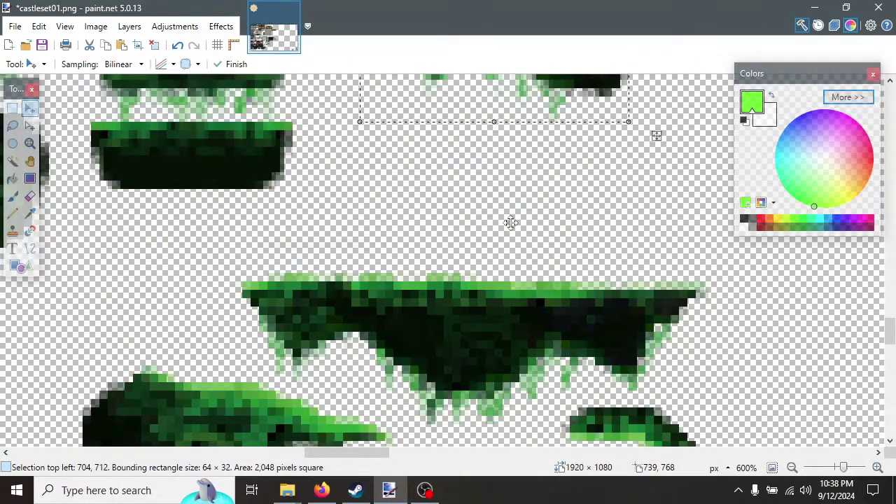
click(65, 28)
click(95, 28)
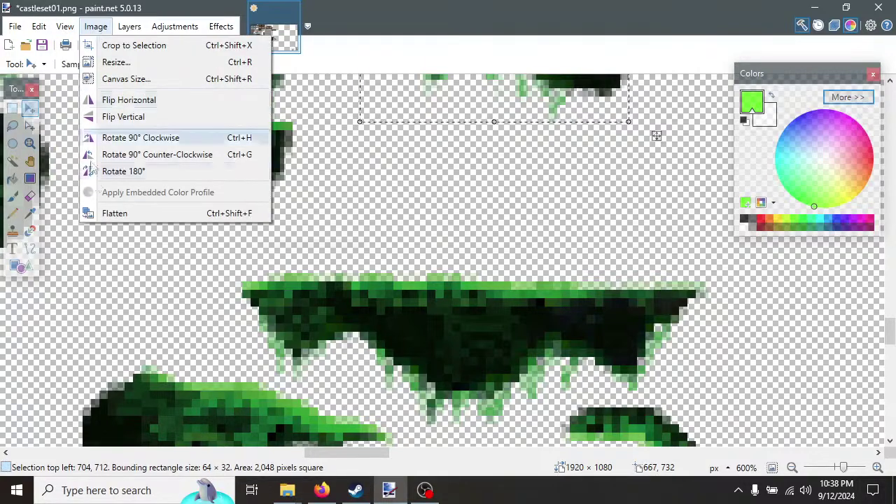
click(112, 212)
click(39, 26)
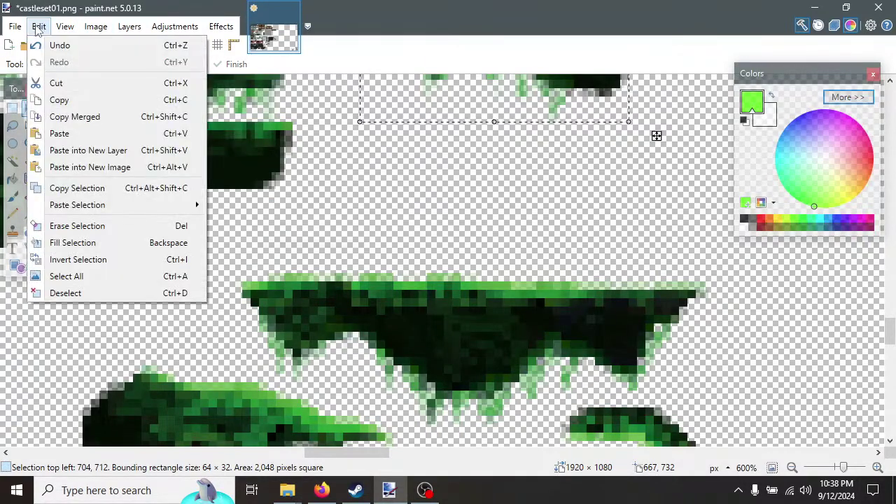
click(392, 202)
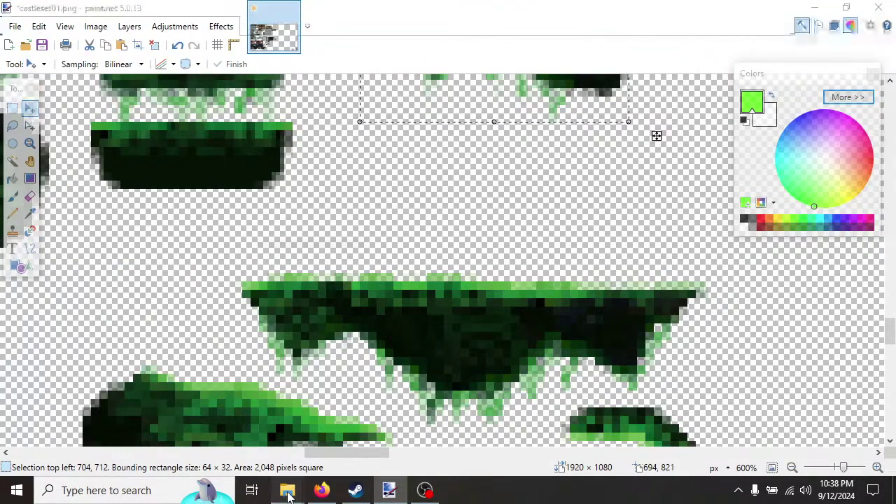
Open Swamp Kingdom - Tileset.png from the Swamp Kingdom Tile Set #1 folder in paint.net.
mouse_move(287, 493)
click(378, 448)
right_click(734, 230)
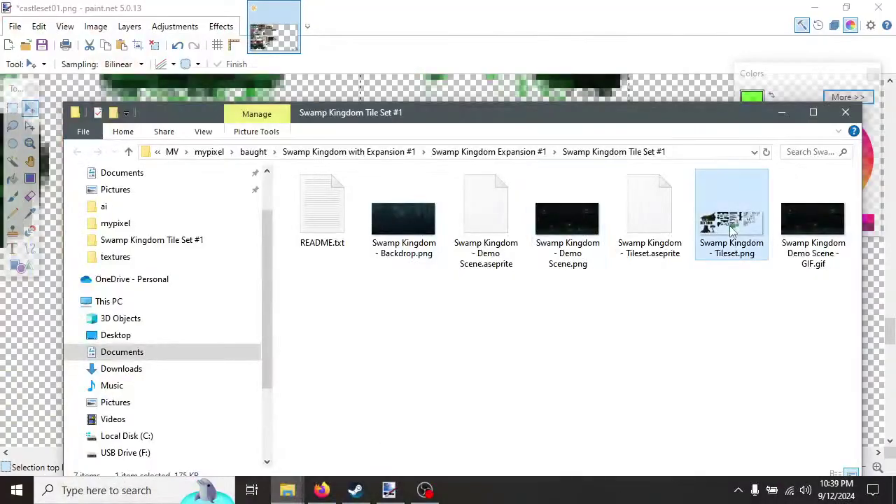
mouse_move(744, 311)
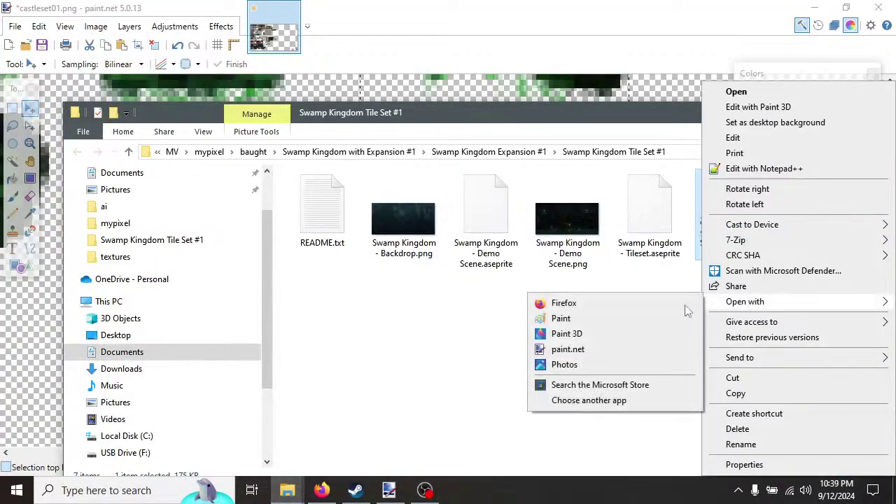
click(587, 350)
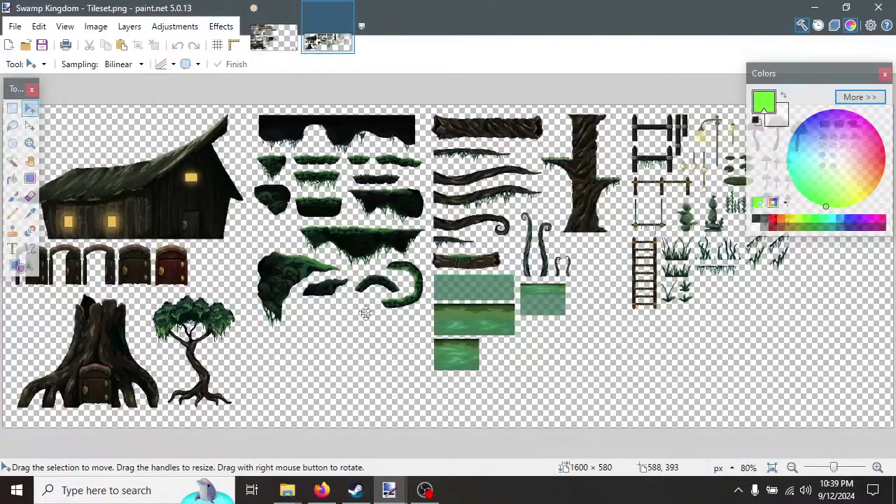
Inspect the original wide mossy platform, close the Tileset image and compare it with the platform in castleset01.png.
ctrl+scroll(504, 208, up, 5)
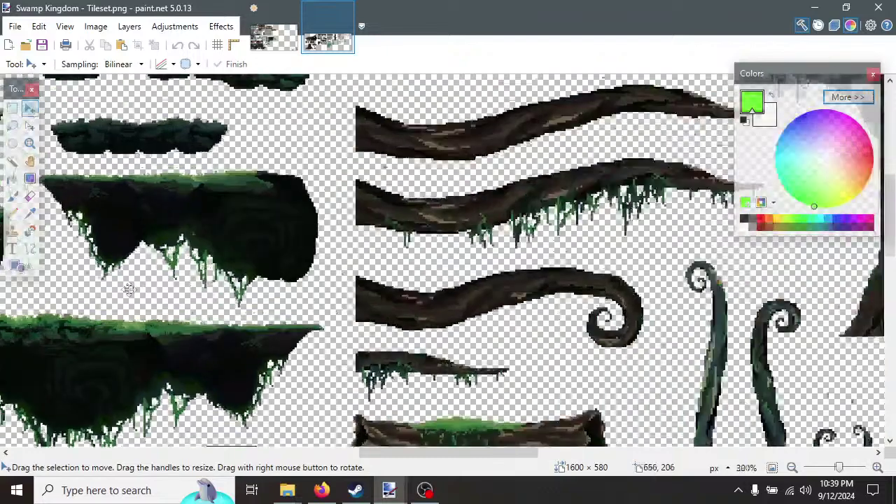
ctrl+scroll(129, 289, up, 3)
drag(395, 453, 330, 446)
scroll(422, 318, down, 3)
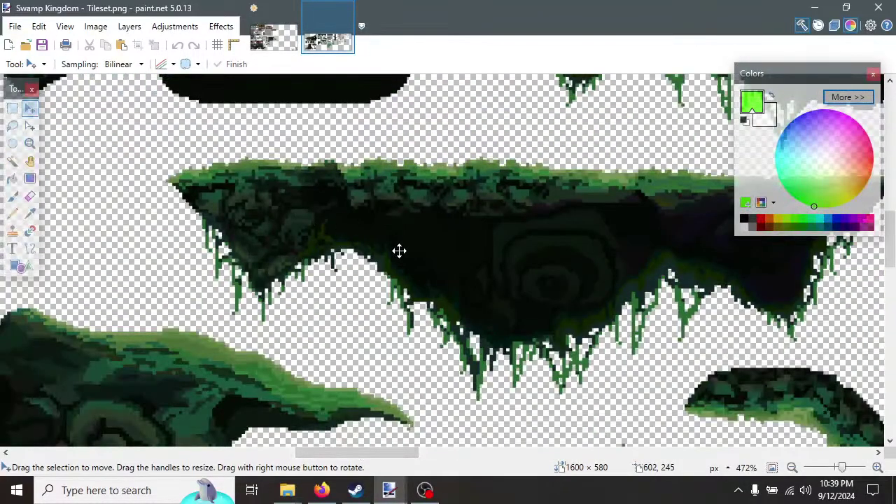
click(346, 10)
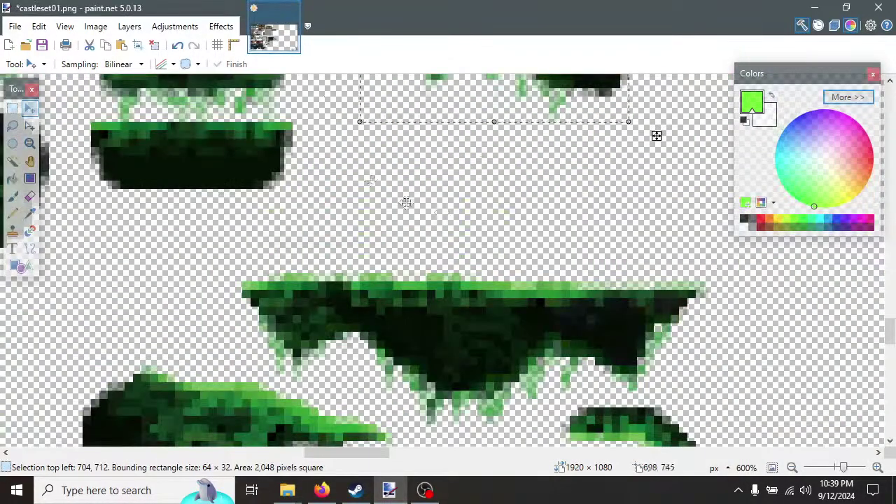
scroll(449, 290, down, 3)
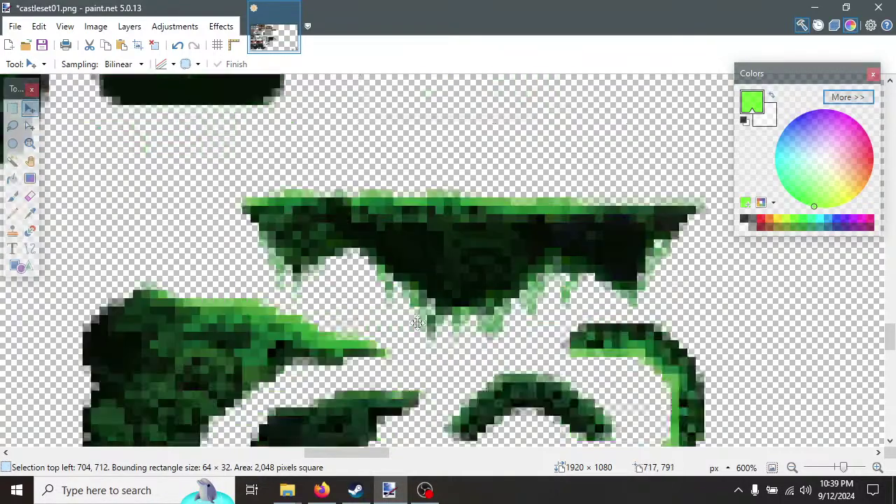
Examine the sheet's gothic castle window and door tiles and the brick and timber house tiles higher up.
ctrl+scroll(238, 286, down, 6)
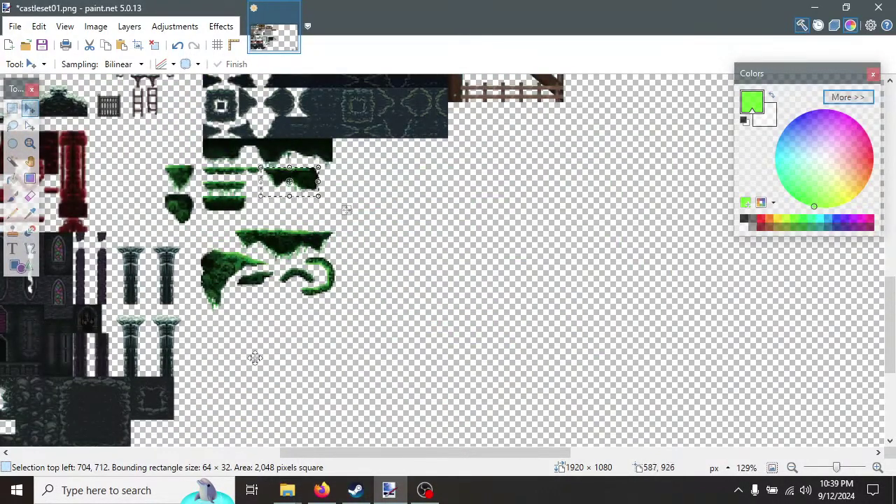
drag(346, 452, 200, 454)
ctrl+scroll(404, 388, up, 5)
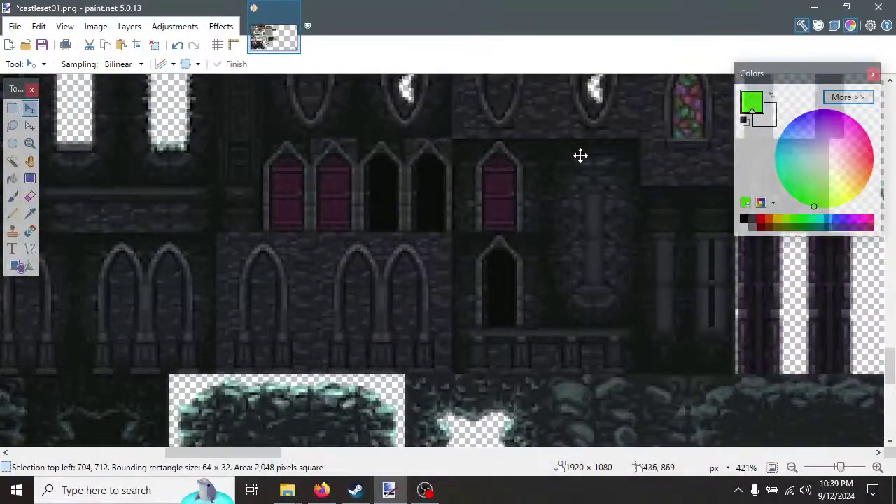
scroll(546, 283, up, 3)
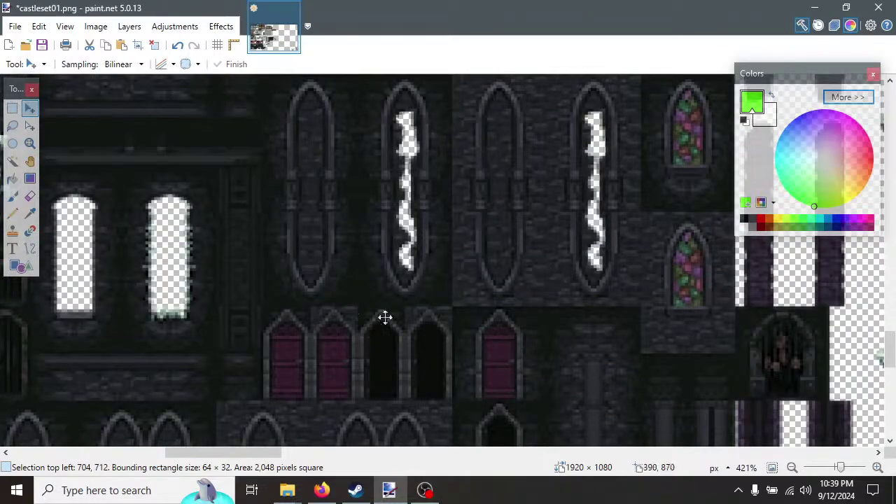
scroll(385, 317, up, 20)
drag(246, 452, 133, 454)
scroll(334, 306, up, 15)
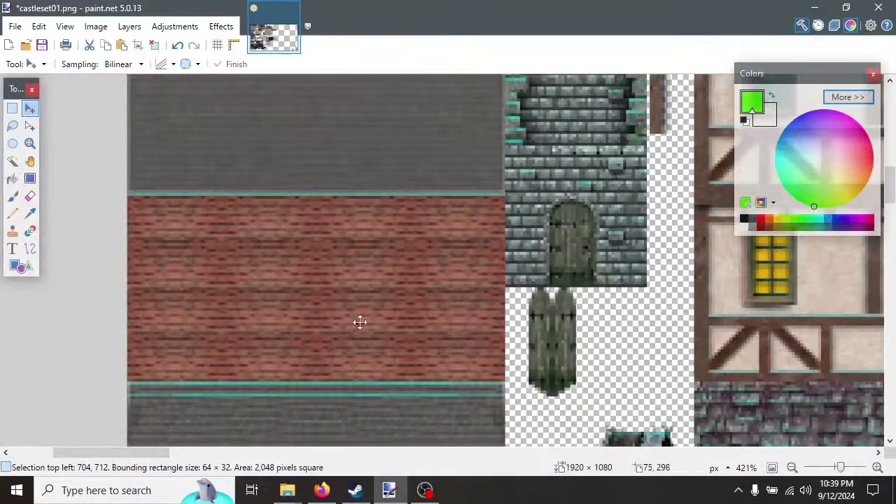
ctrl+scroll(516, 316, down, 2)
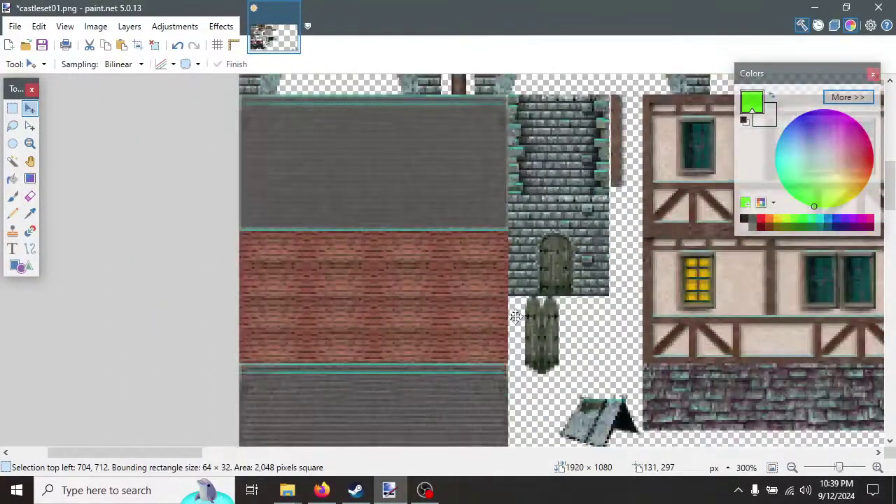
ctrl+scroll(515, 317, down, 1)
Examine the dark castle walls, rock blocks with their cut-out openings, and red brick tiles in the lower part of the sheet.
scroll(516, 317, down, 10)
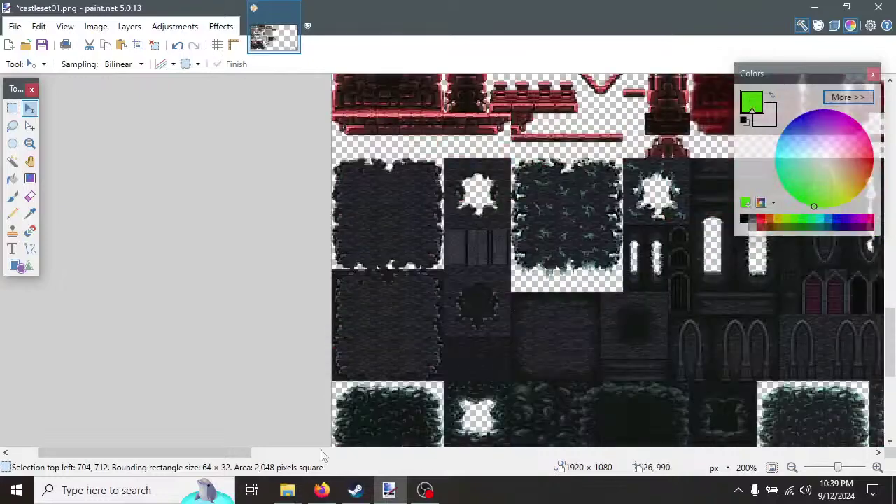
drag(242, 453, 333, 453)
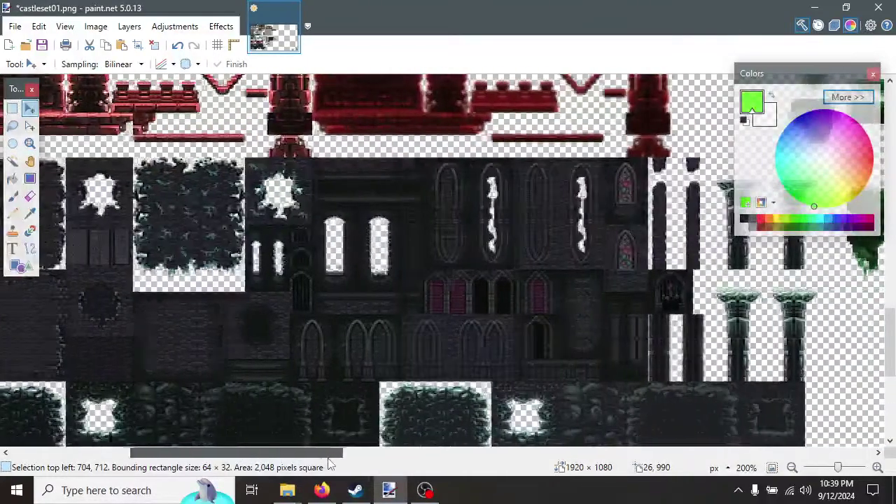
ctrl+scroll(373, 312, up, 3)
ctrl+scroll(371, 320, up, 1)
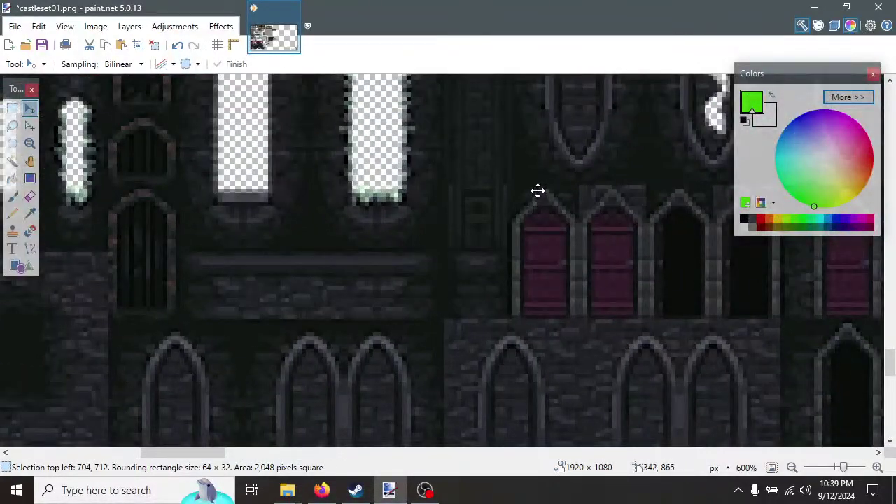
drag(210, 453, 149, 426)
scroll(180, 322, down, 5)
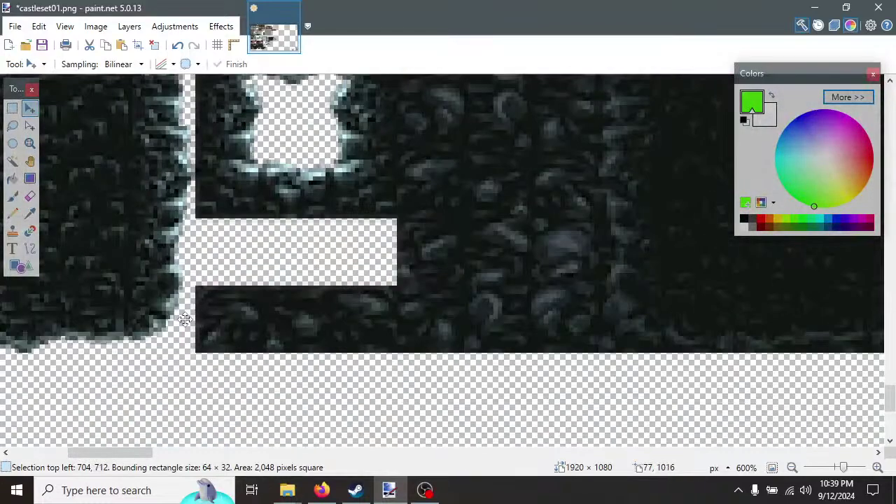
ctrl+scroll(184, 320, down, 2)
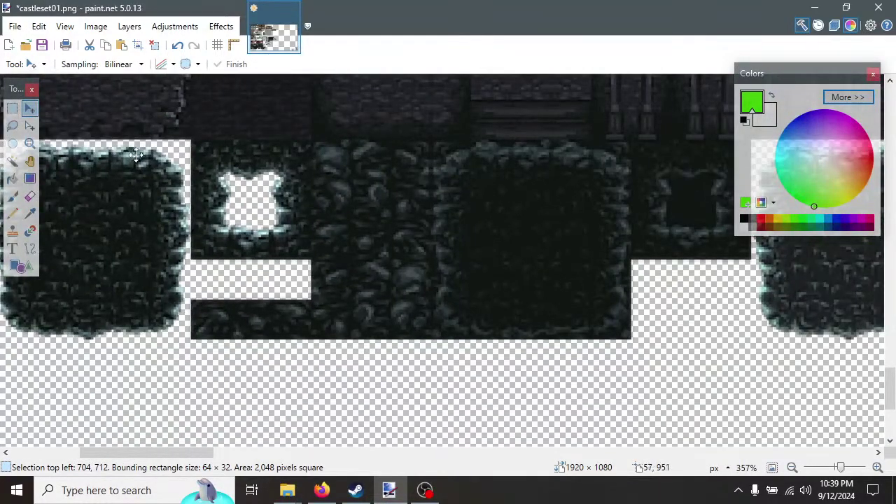
ctrl+scroll(401, 290, down, 3)
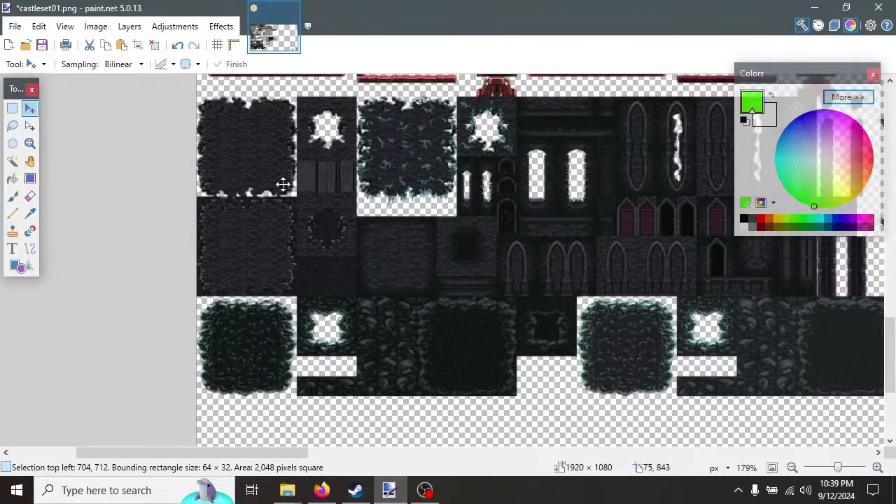
scroll(390, 220, up, 3)
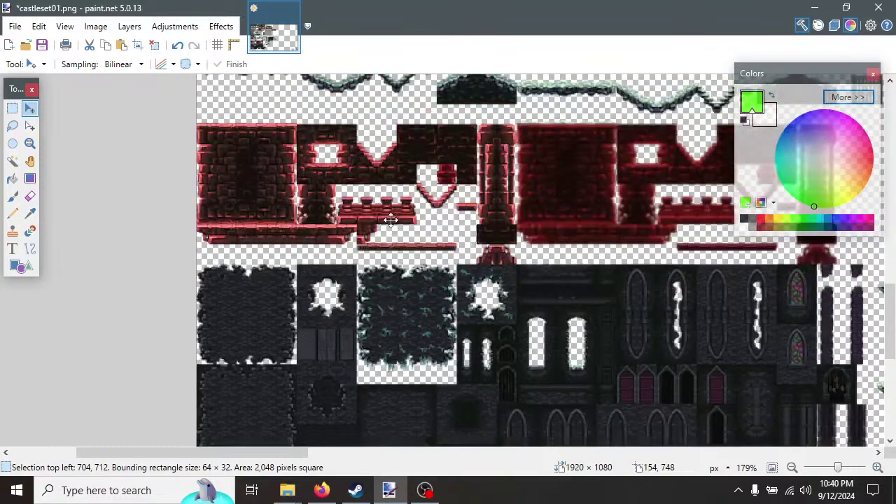
ctrl+scroll(391, 220, down, 2)
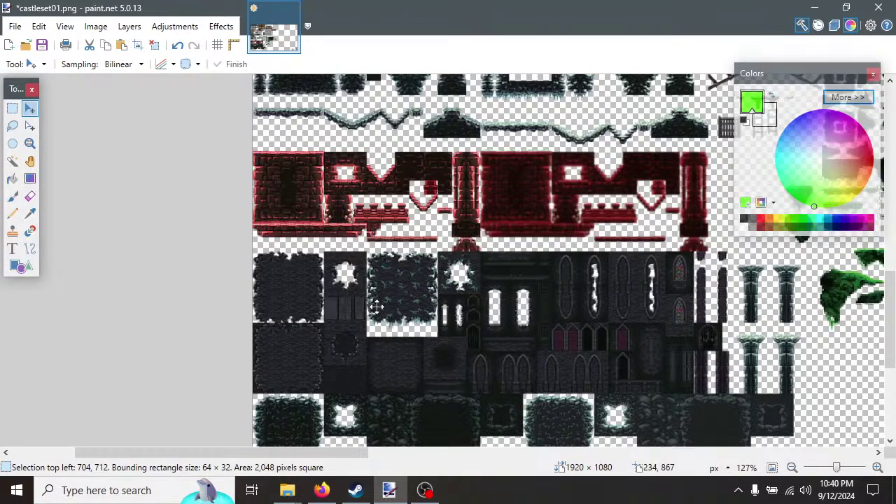
Launch Notepad and open credits.txt from the Desktop.
key(super)
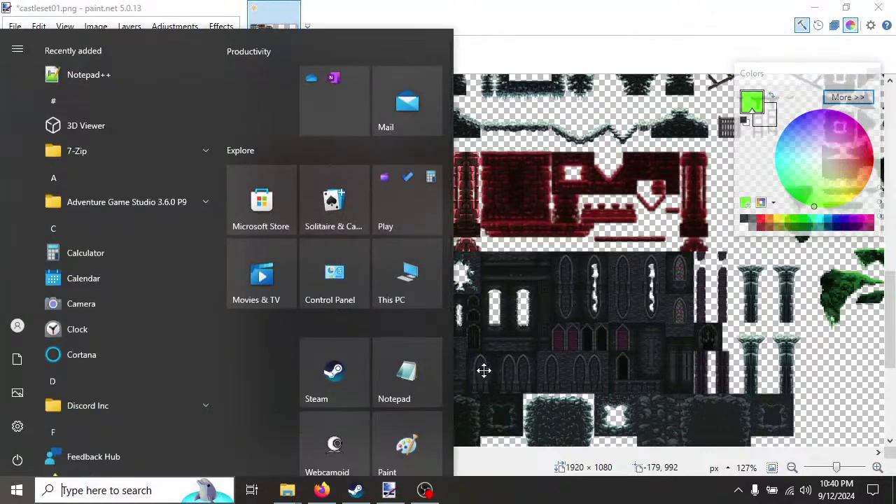
scroll(414, 315, down, 1)
click(420, 261)
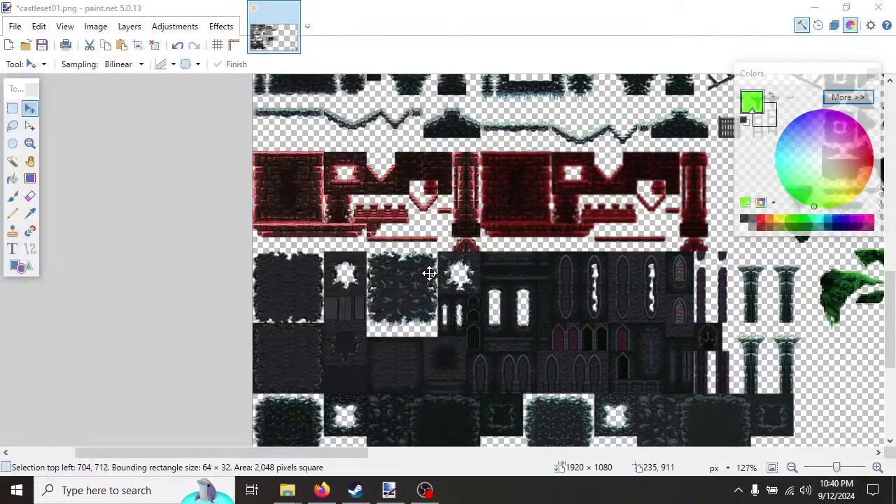
click(63, 44)
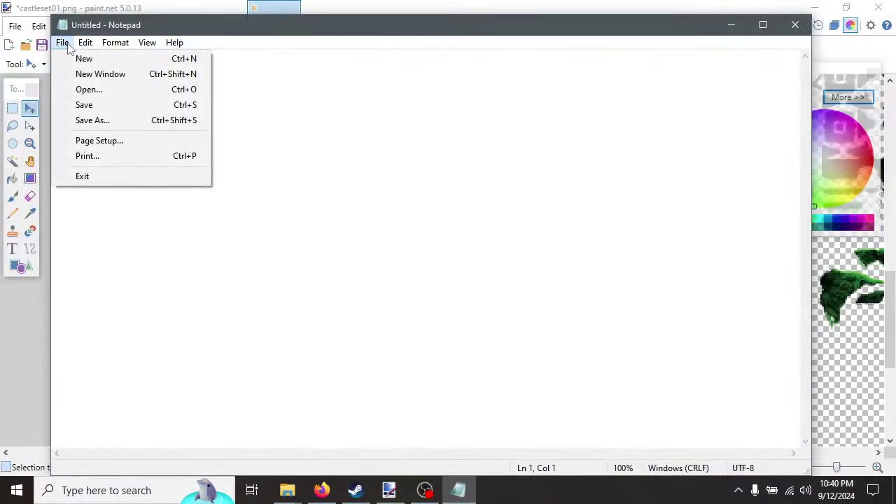
click(101, 96)
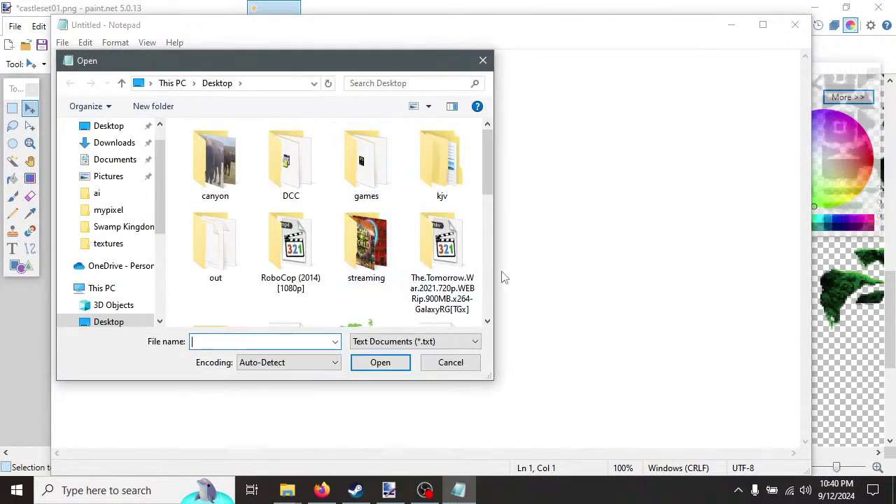
drag(496, 270, 714, 272)
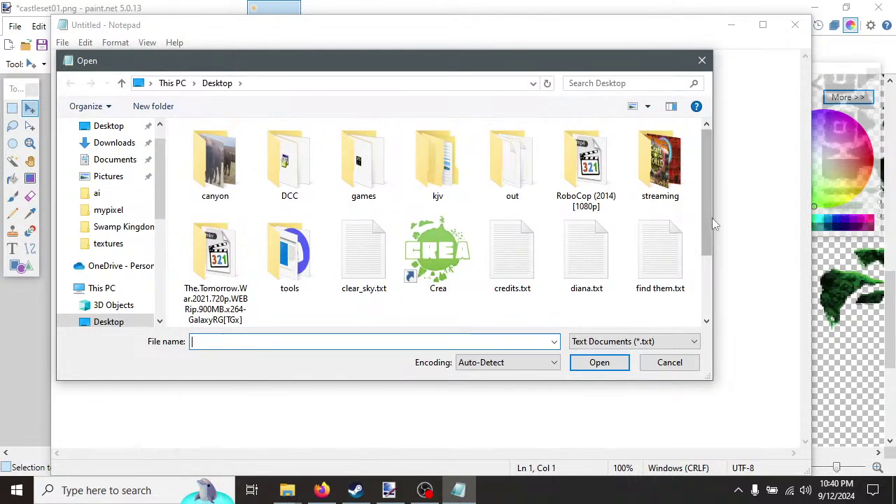
drag(715, 224, 707, 308)
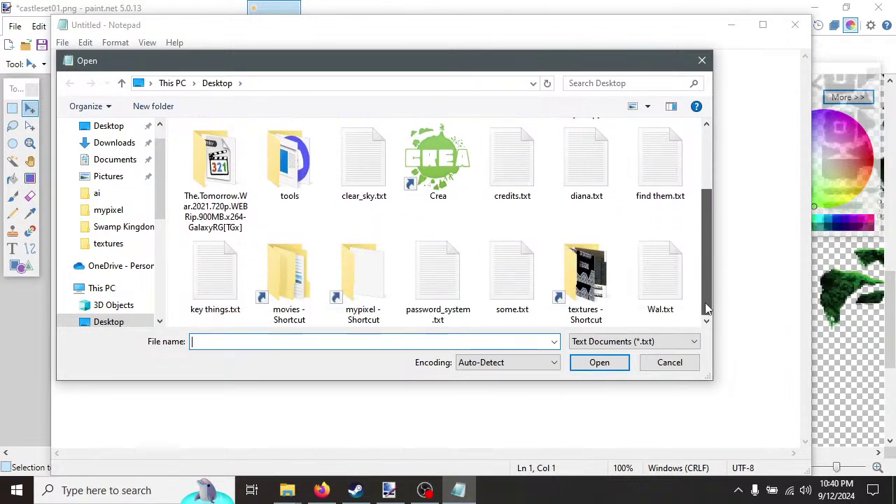
click(512, 160)
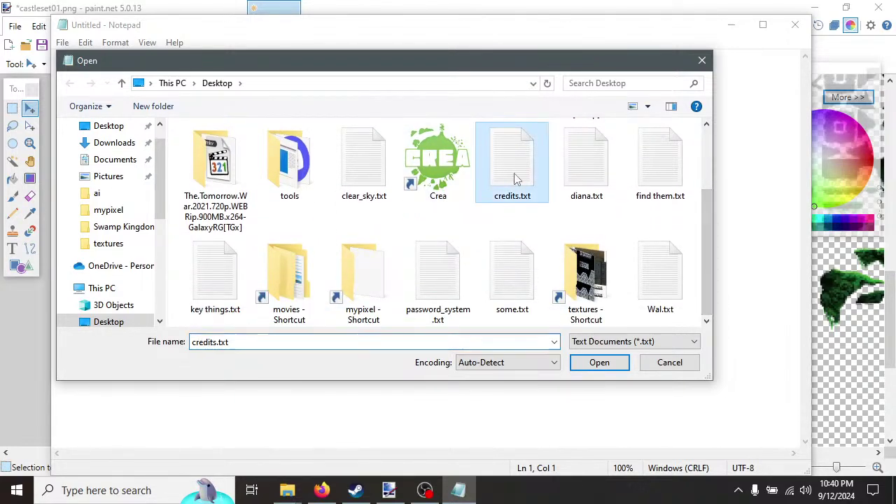
click(600, 362)
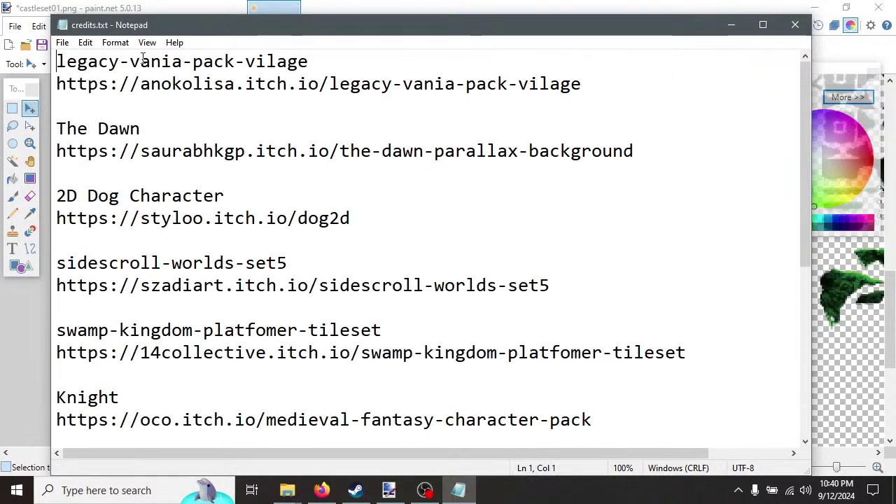
Review the asset credits by highlighting the legacy-vania-pack-vilage title and the The Dawn and 2D Dog Character entries with their links.
drag(56, 61, 345, 68)
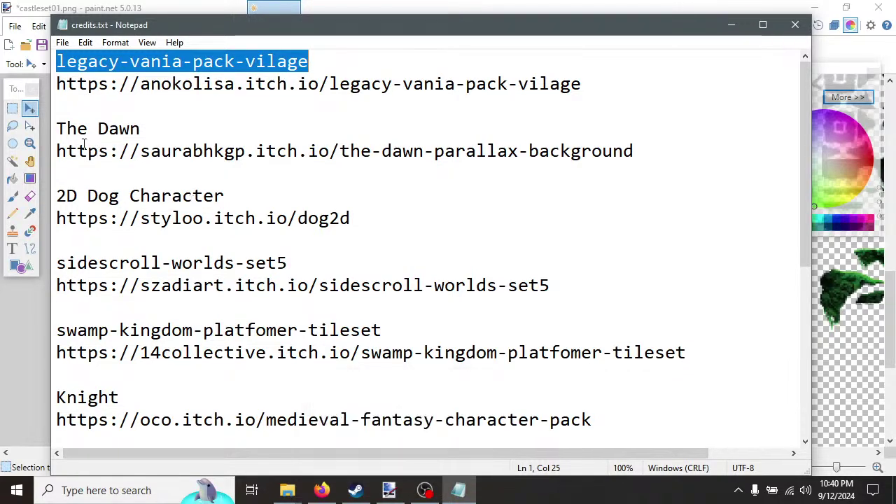
drag(56, 132, 676, 149)
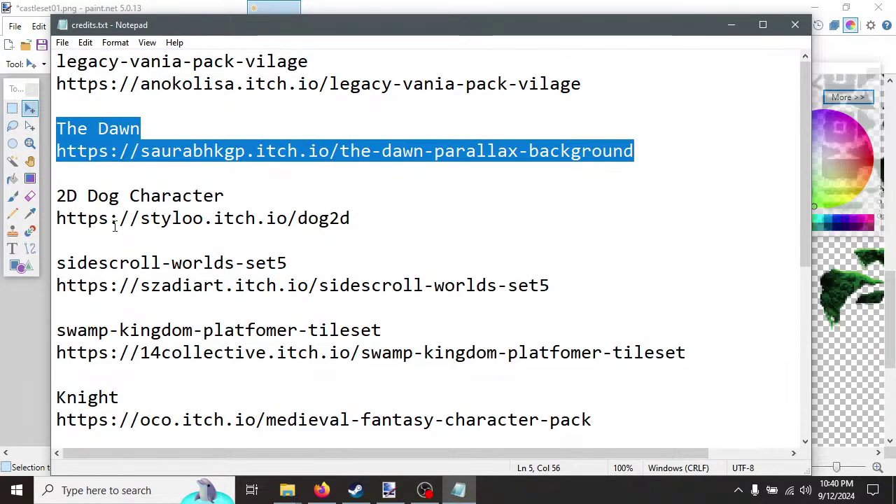
drag(57, 196, 378, 219)
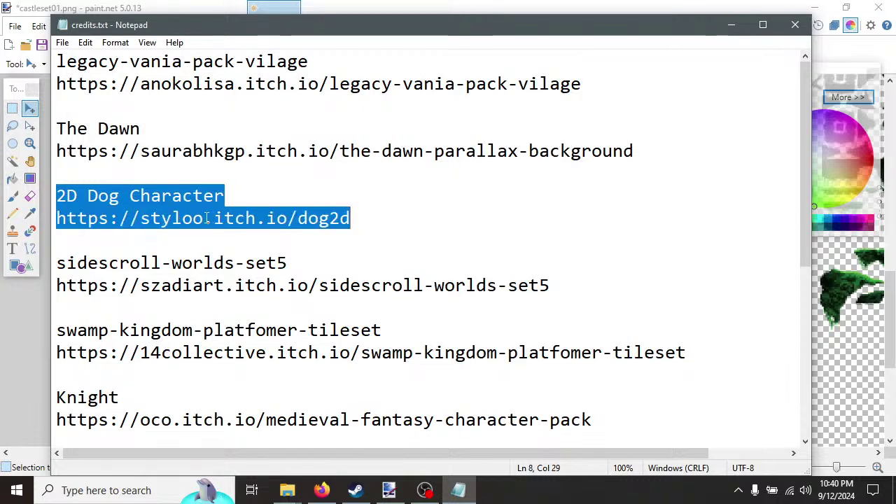
Review the asset credits from sidescroll-worlds-set5 through swamp-kingdom-platfomer-tileset to Knight, highlighting each entry.
drag(57, 264, 322, 280)
click(326, 248)
drag(326, 248, 330, 262)
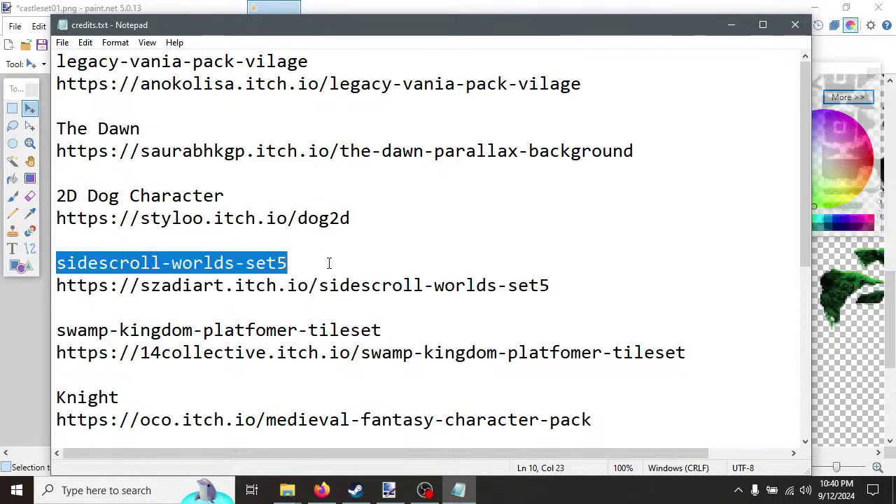
shift+click(587, 296)
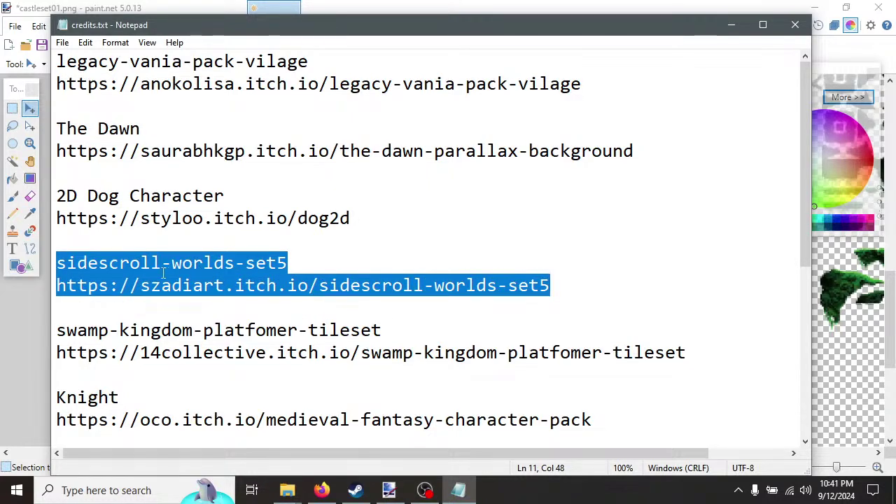
scroll(163, 273, down, 1)
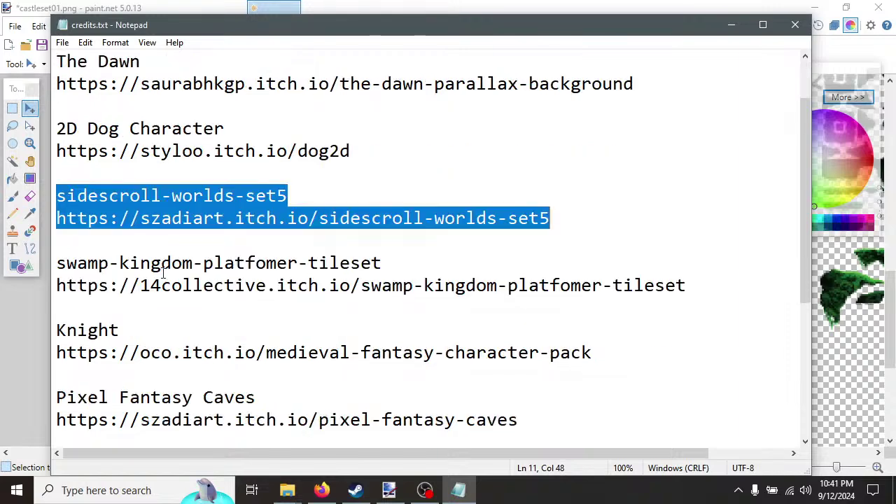
drag(62, 264, 418, 262)
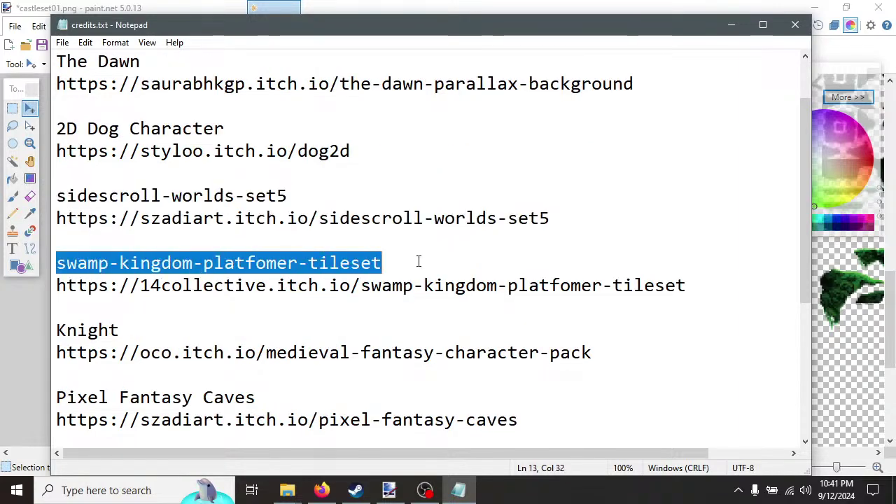
drag(59, 196, 575, 222)
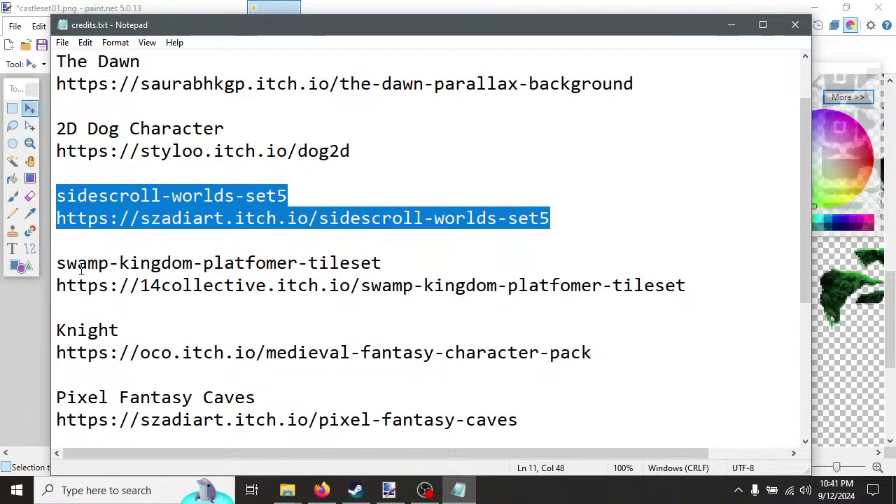
scroll(180, 287, up, 1)
scroll(197, 314, down, 3)
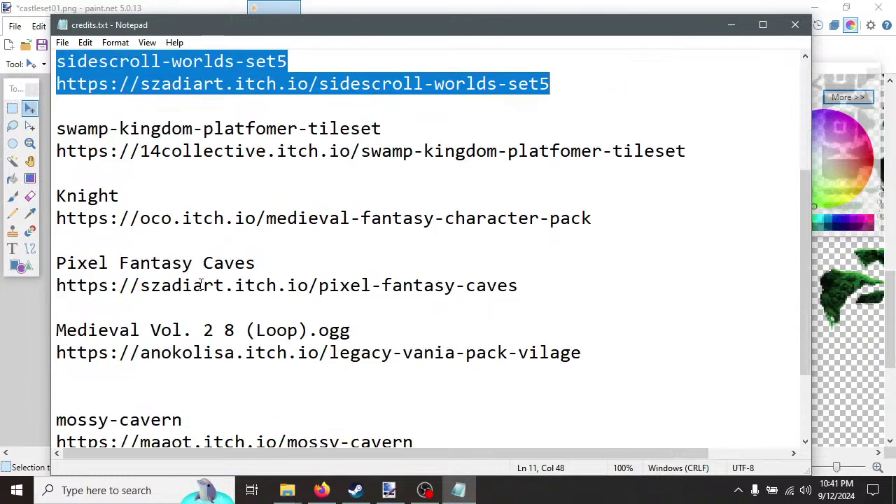
scroll(210, 290, up, 1)
drag(56, 195, 750, 228)
scroll(121, 218, down, 1)
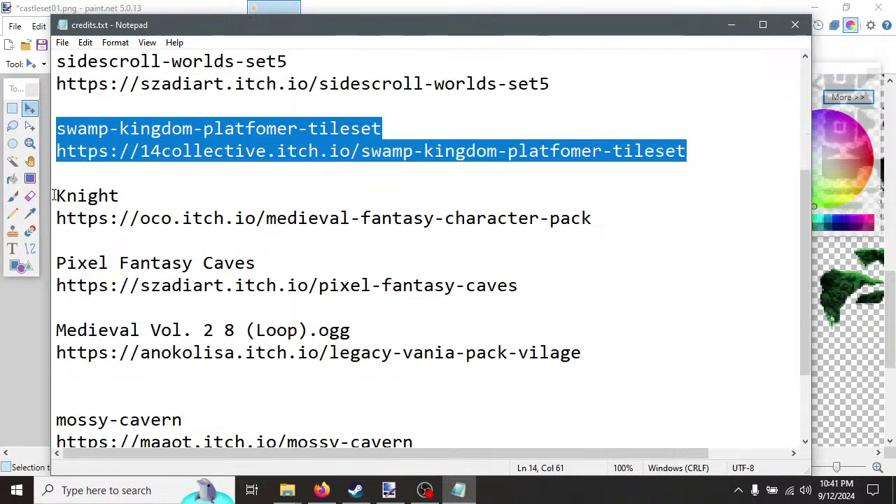
drag(56, 195, 650, 236)
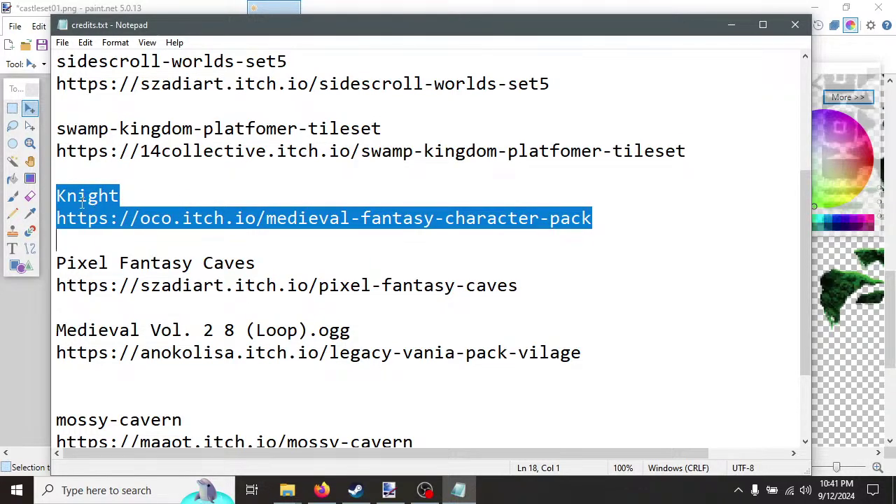
Delete the Knight entry and its medieval-fantasy-character-pack link from the credits, along with the line break before it.
scroll(82, 201, up, 2)
drag(56, 128, 310, 128)
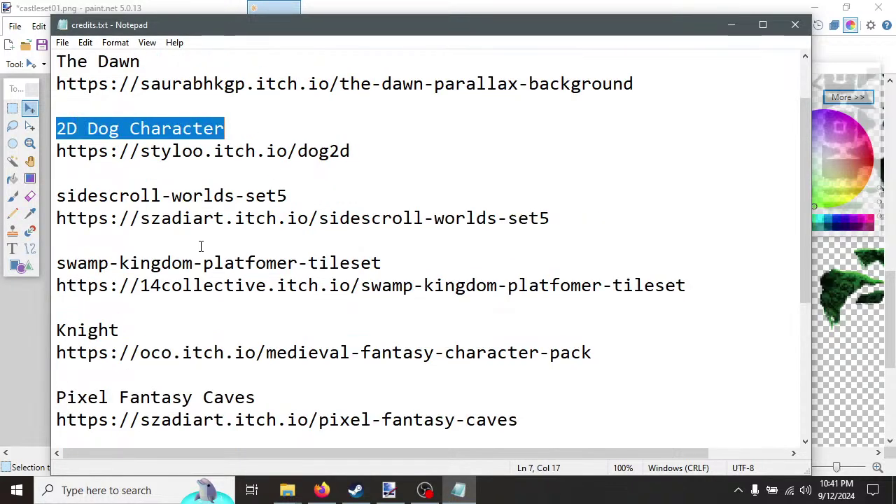
scroll(200, 246, down, 2)
drag(593, 217, 56, 197)
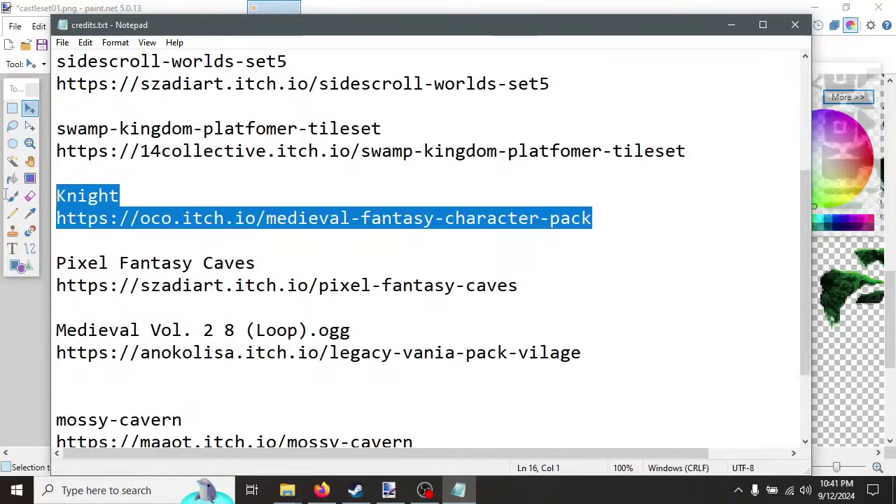
key(BackSpace)
key(BackSpace)
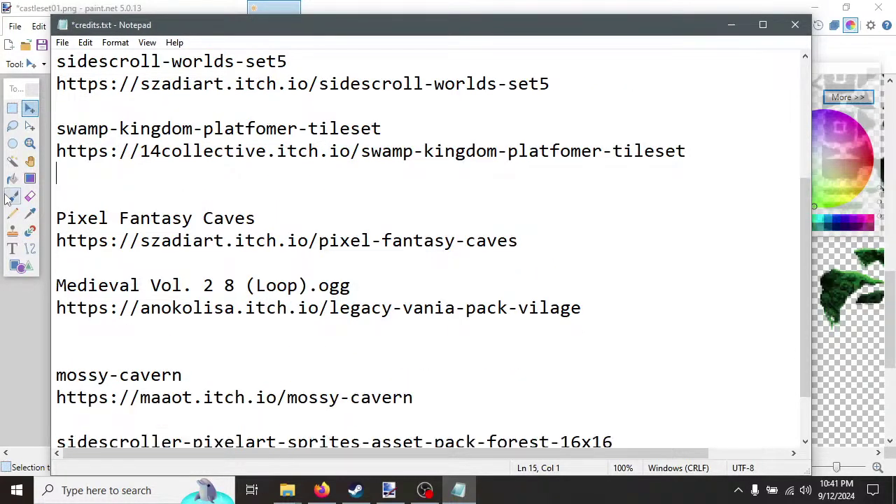
Review the remaining credits from Pixel Fantasy Caves through mossy-cavern to the forest 16x16 asset pack, highlighting each entry.
drag(56, 219, 539, 236)
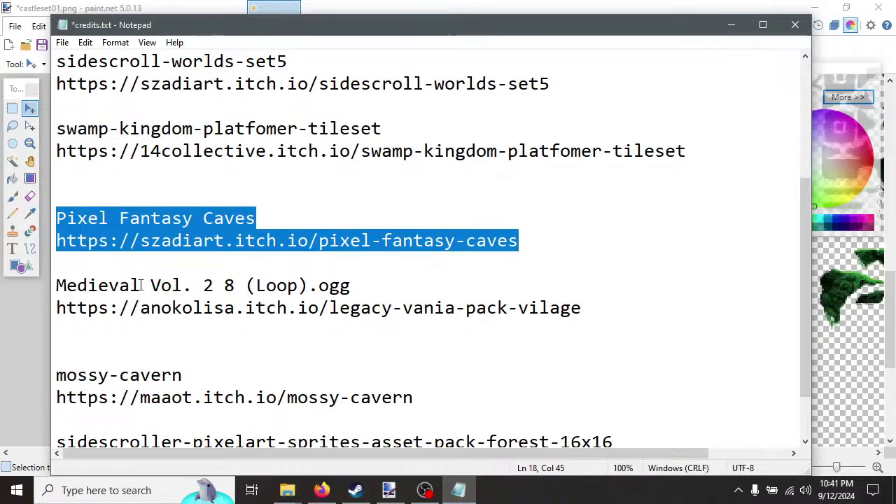
drag(57, 285, 658, 319)
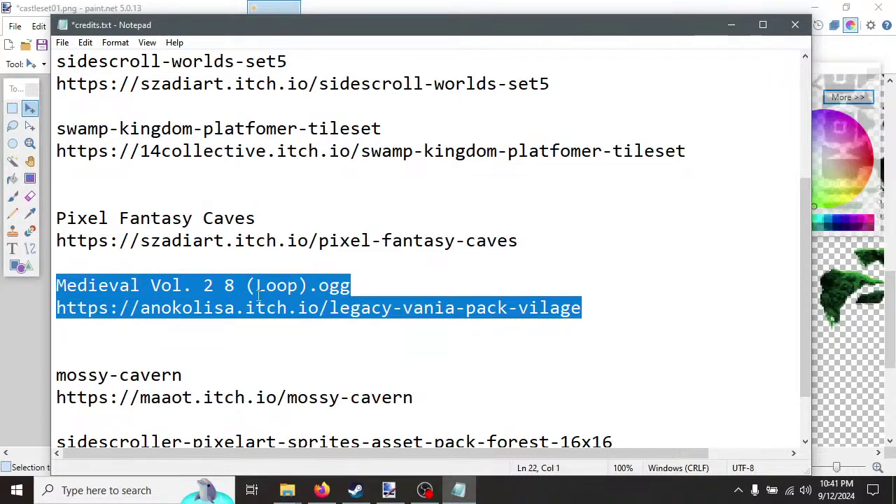
scroll(259, 296, down, 1)
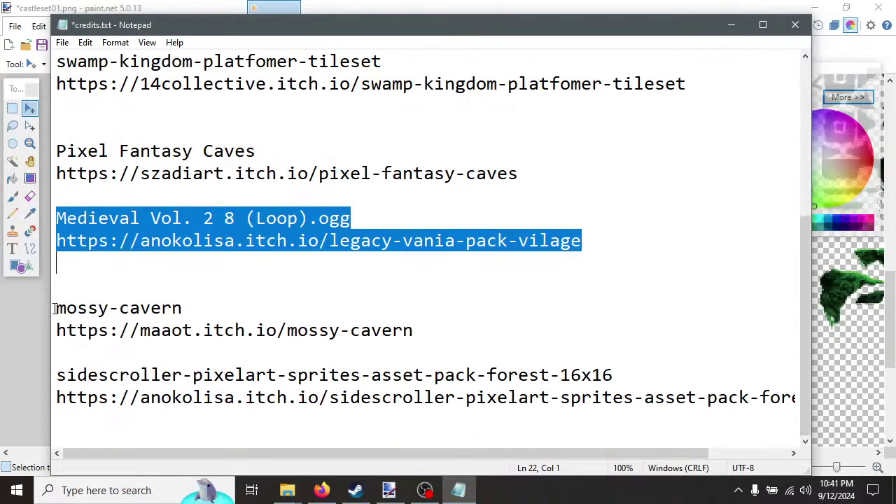
drag(55, 308, 476, 344)
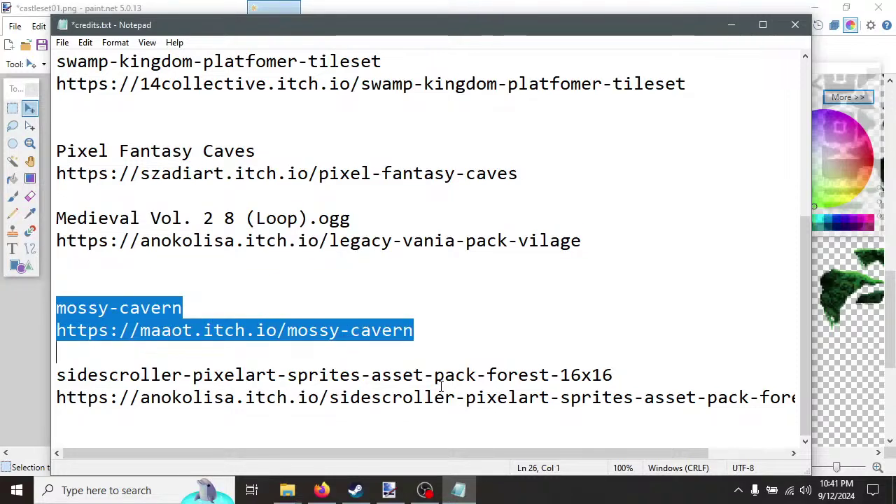
drag(53, 376, 636, 384)
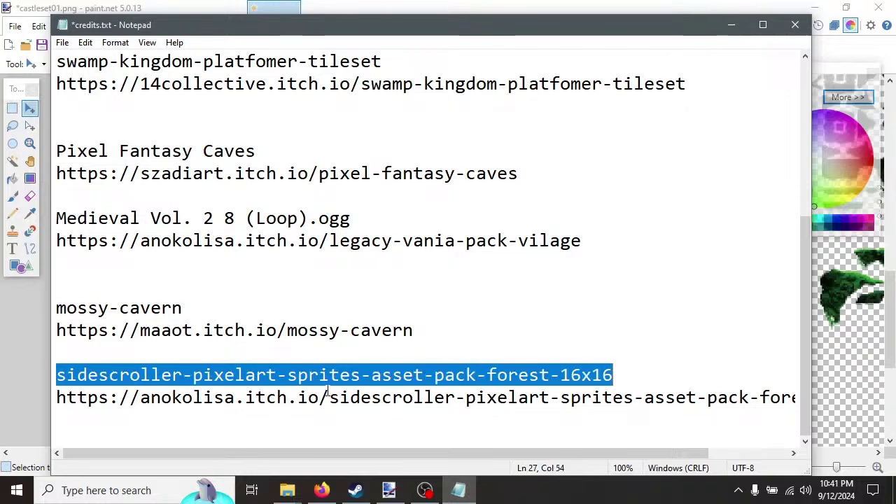
Close credits.txt and save its changes.
click(794, 26)
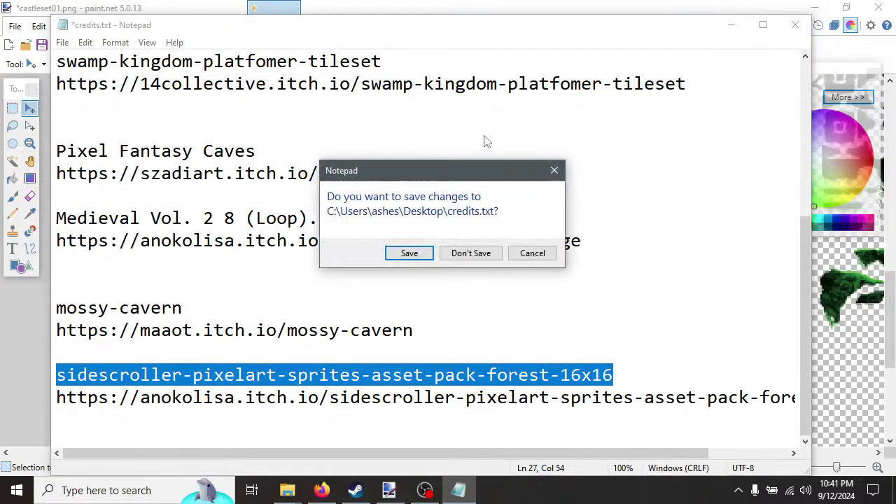
click(532, 253)
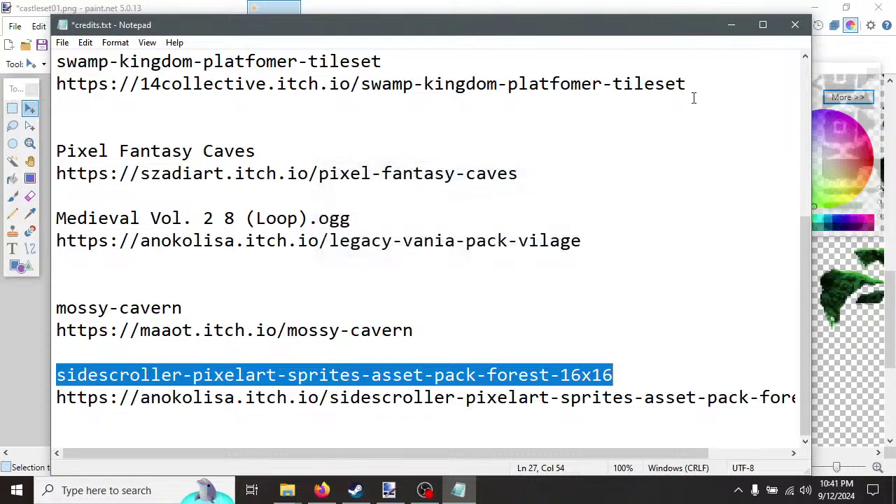
click(796, 24)
click(409, 254)
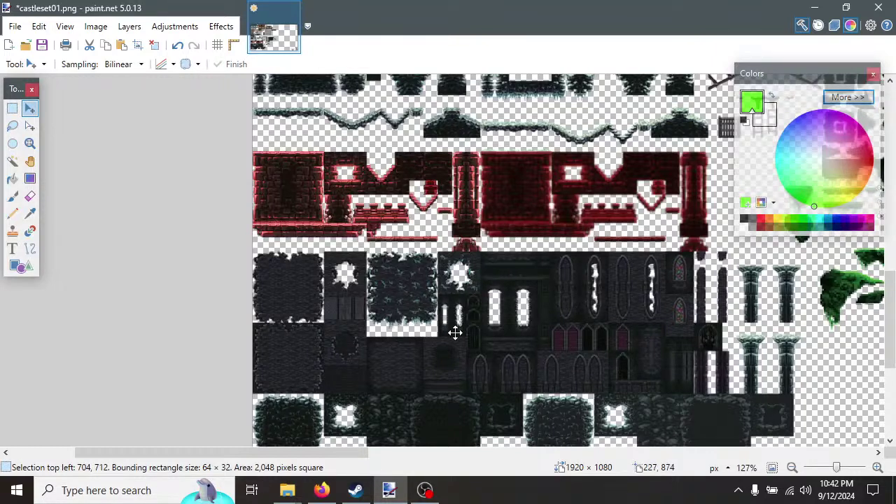
Examine the dark castle interior tiles, stone pillars and green mossy pieces in the castleset01.png tileset.
ctrl+scroll(564, 294, up, 2)
ctrl+scroll(563, 294, up, 1)
scroll(564, 294, down, 1)
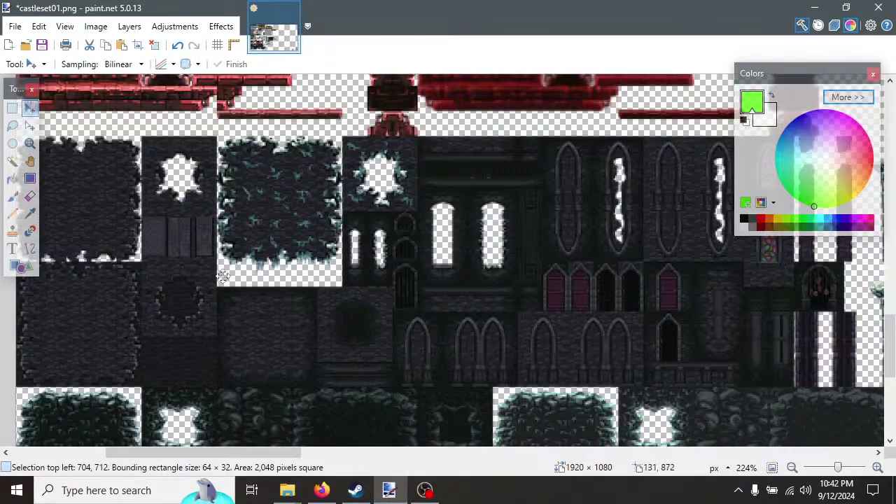
drag(241, 450, 372, 450)
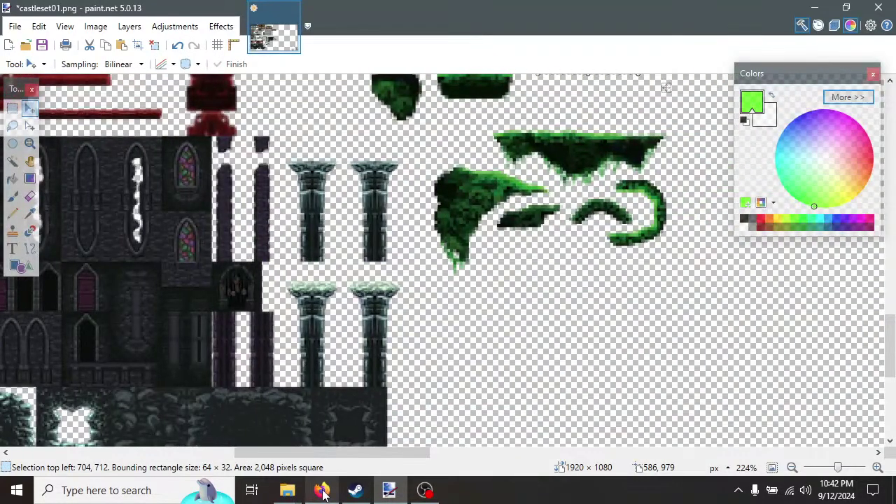
mouse_move(322, 492)
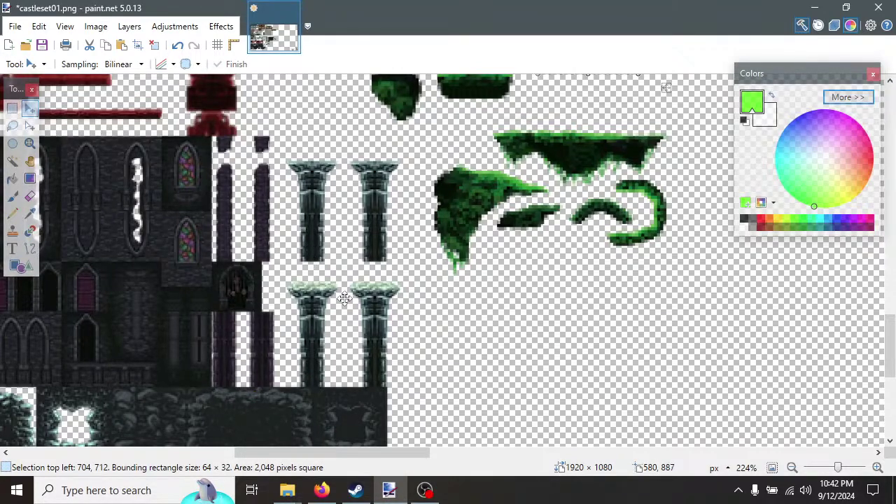
ctrl+scroll(345, 298, down, 5)
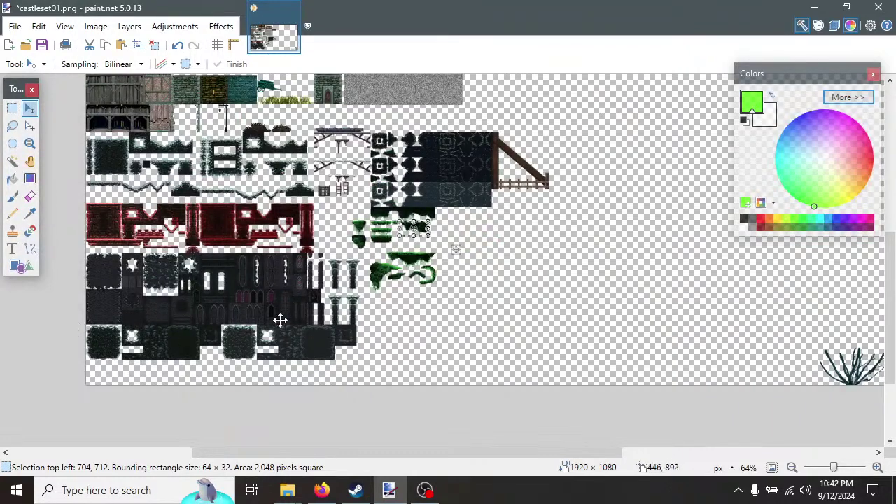
Examine the village houses, wooden walls, stone castle walls and arches in the upper part of the tileset.
scroll(209, 278, up, 3)
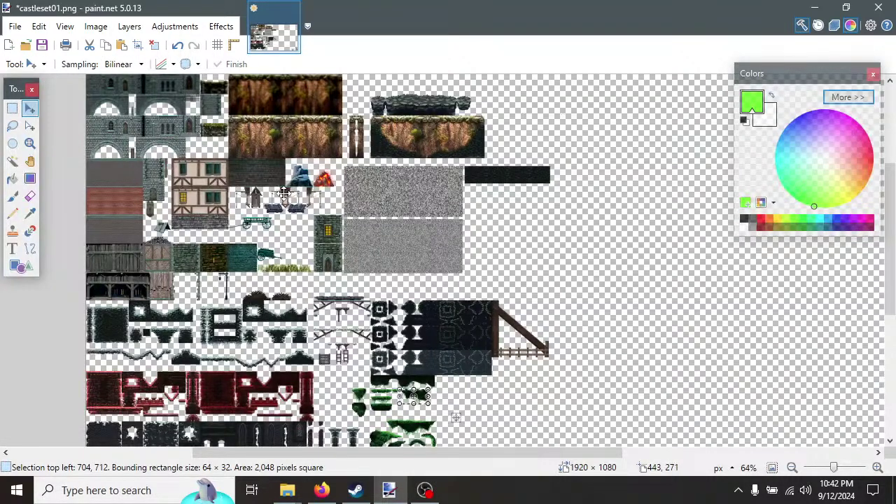
ctrl+scroll(289, 196, up, 5)
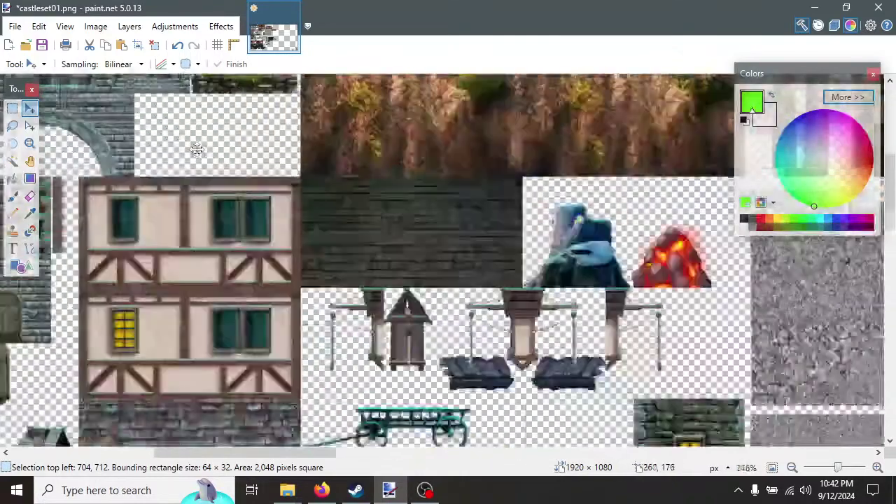
scroll(229, 194, down, 10)
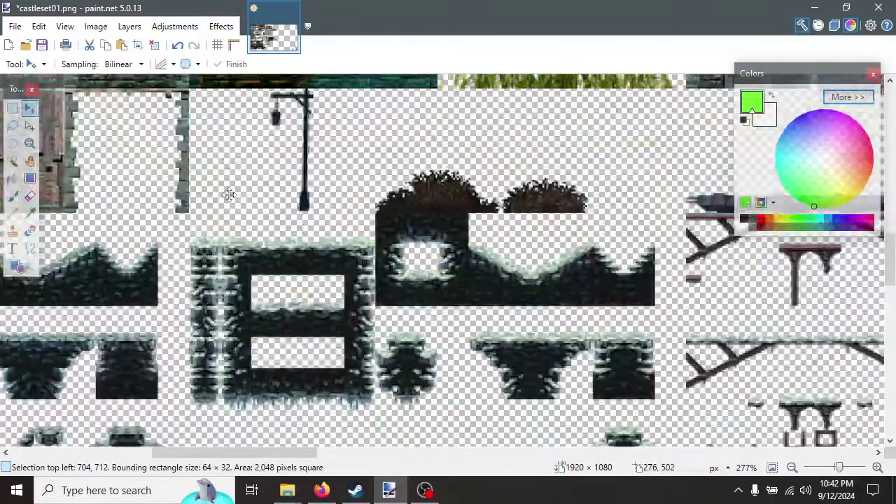
scroll(229, 195, up, 1)
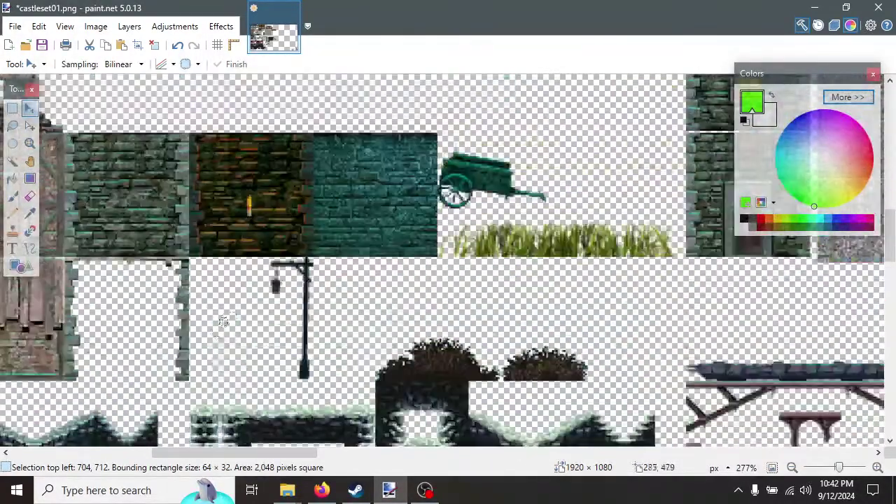
scroll(221, 277, up, 1)
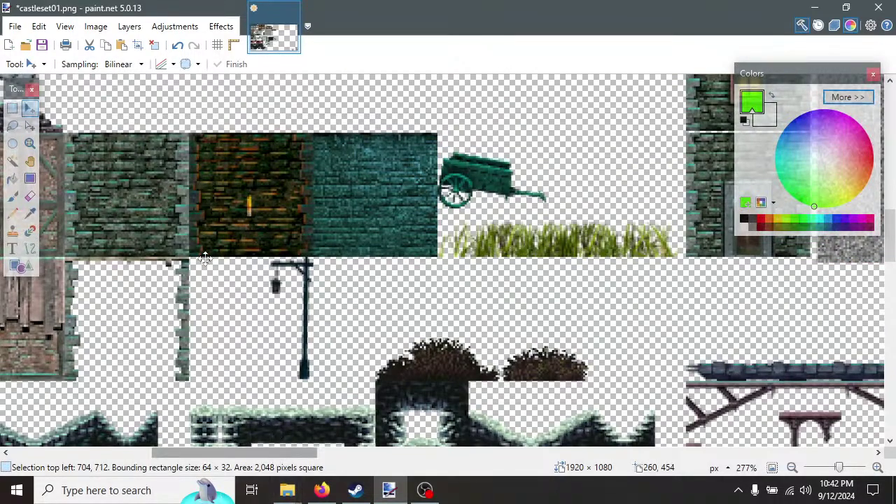
drag(271, 451, 187, 452)
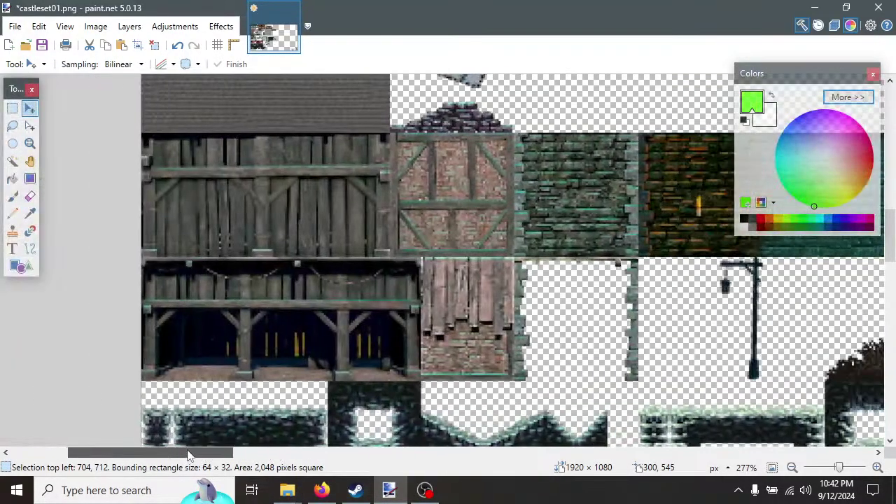
scroll(322, 322, up, 4)
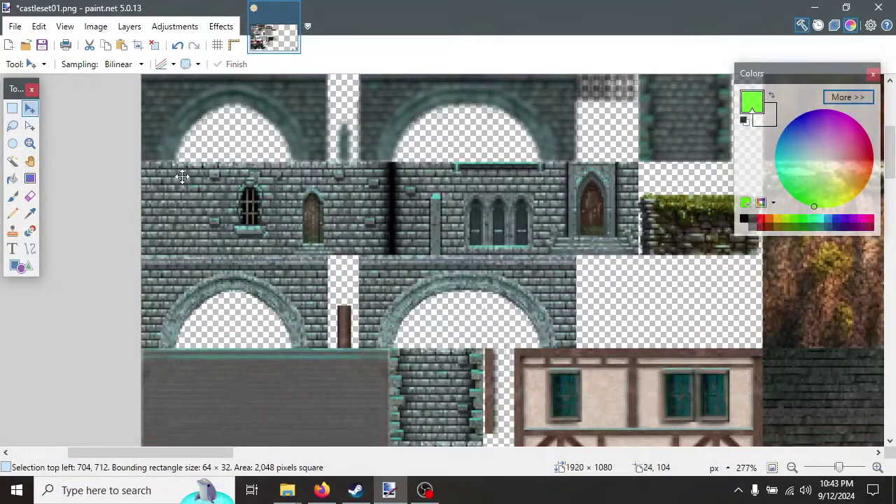
ctrl+scroll(357, 233, up, 3)
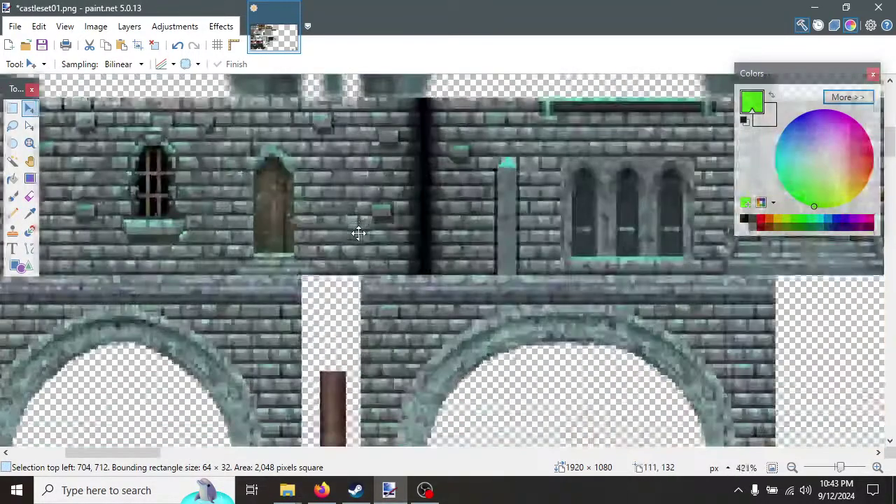
ctrl+scroll(252, 231, down, 4)
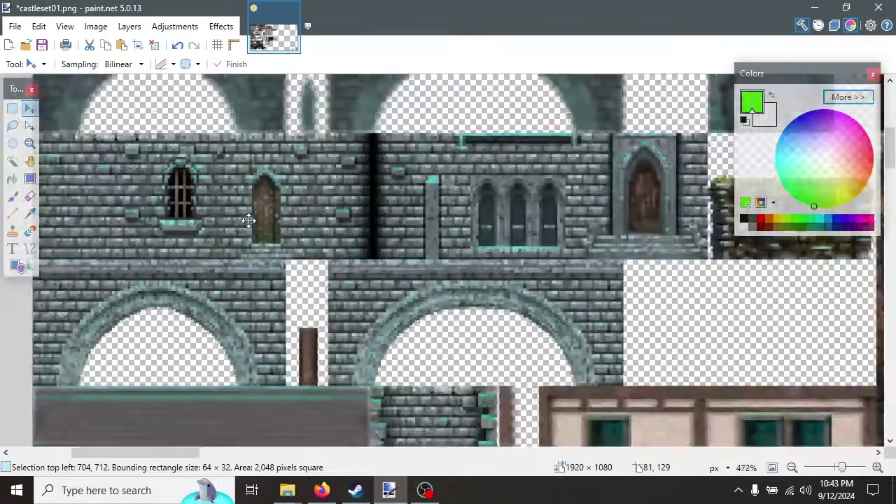
ctrl+scroll(261, 229, down, 1)
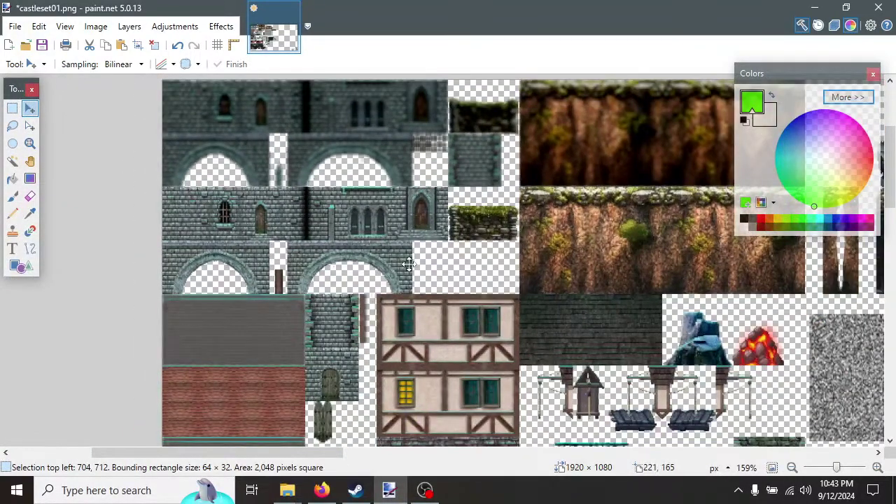
scroll(409, 259, down, 3)
scroll(409, 264, down, 2)
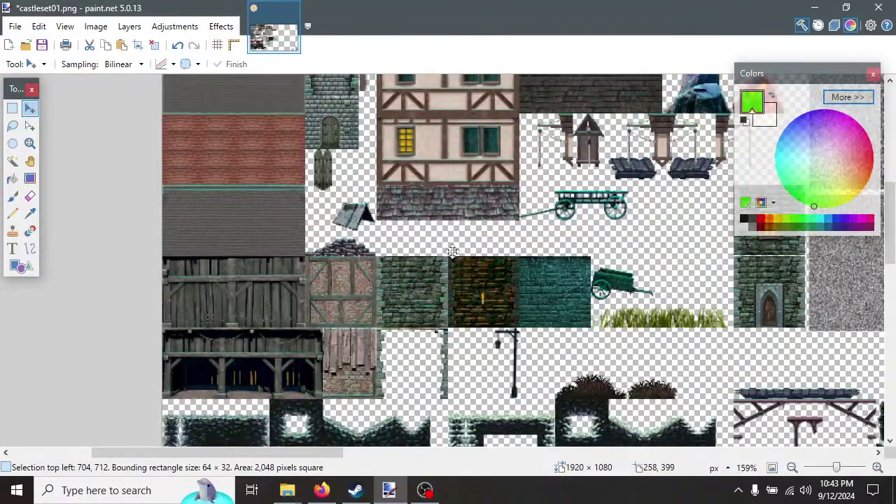
scroll(413, 196, up, 5)
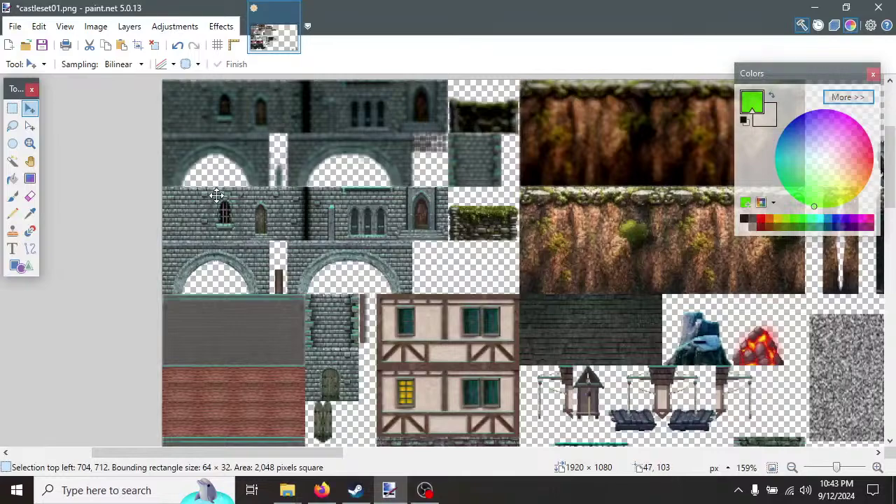
Highlight the narrow left edge strip of the dark mossy block below the barn tiles, about 17 × 81 px, and clear the selection.
scroll(391, 292, down, 2)
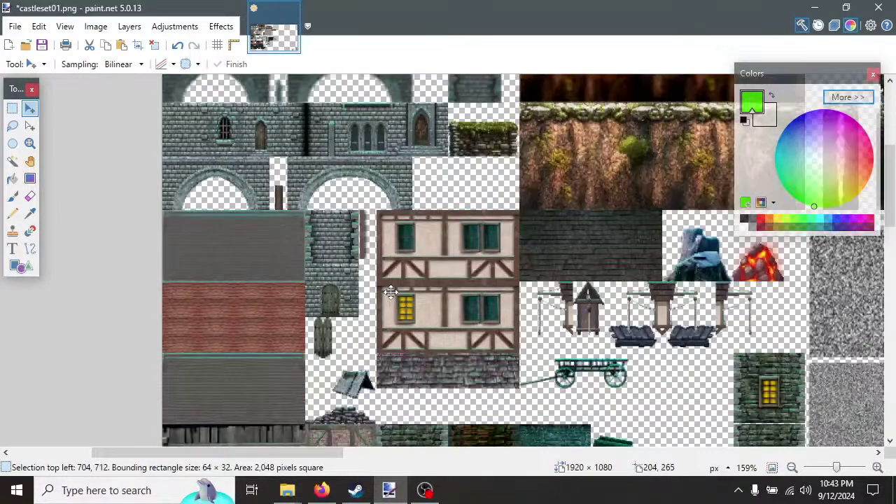
scroll(380, 306, down, 4)
scroll(378, 306, down, 2)
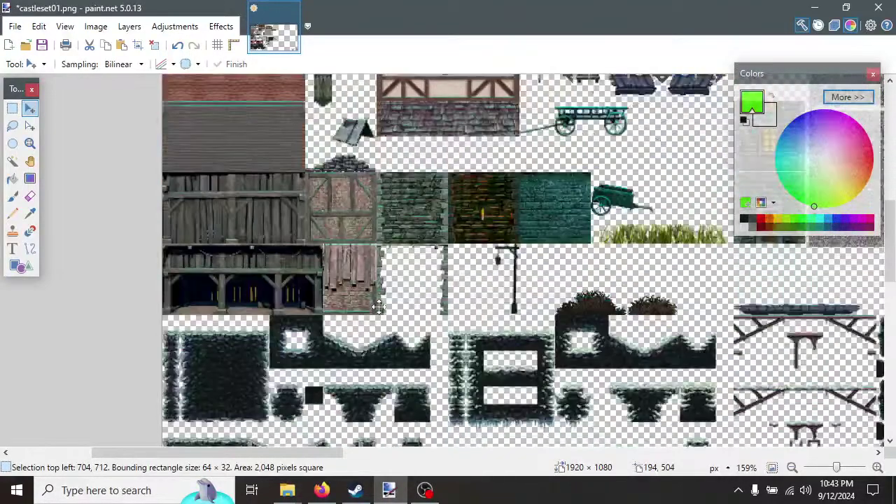
scroll(378, 306, down, 4)
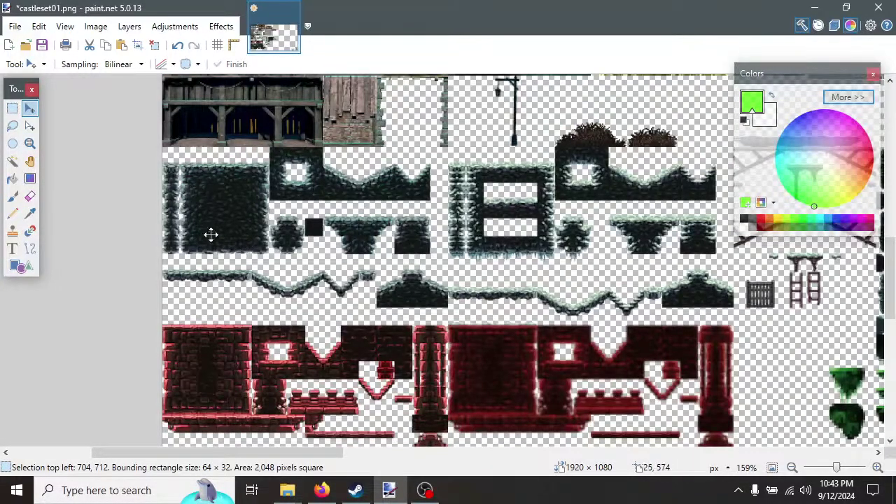
ctrl+scroll(228, 221, up, 3)
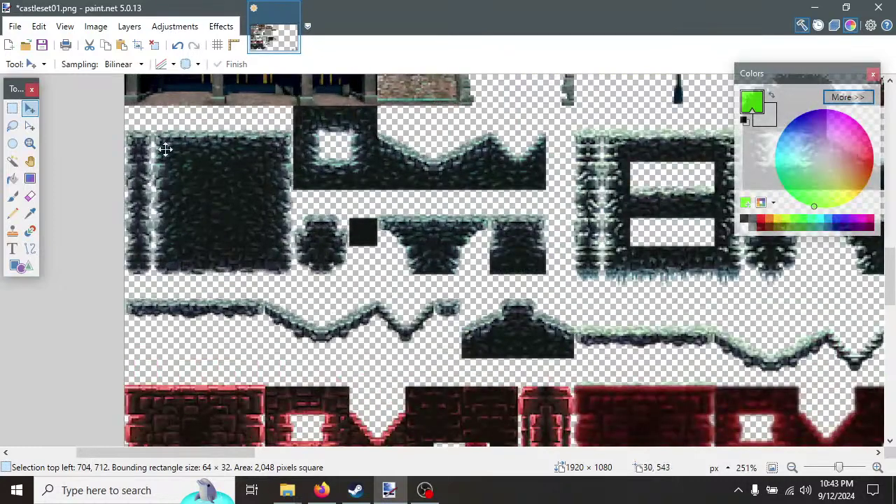
click(12, 107)
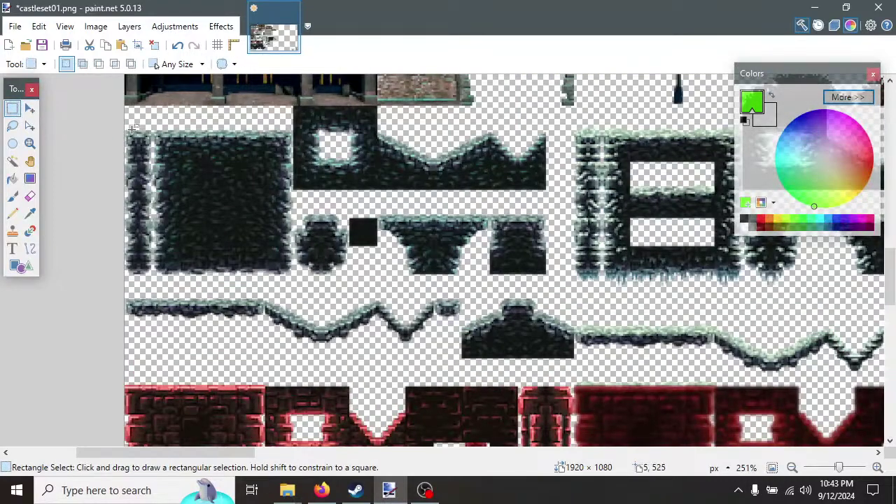
drag(129, 131, 153, 272)
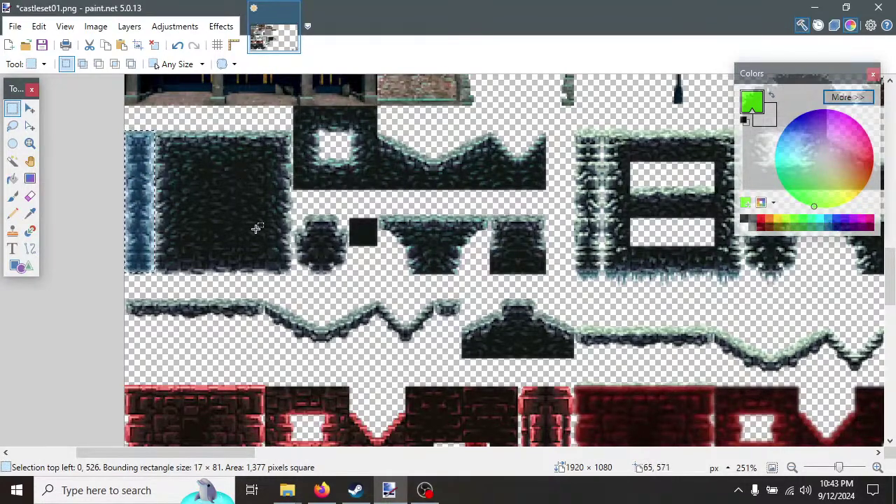
click(280, 202)
Highlight the whole bright red brick block, 80 × 80 px, and clear the selection.
scroll(273, 224, down, 3)
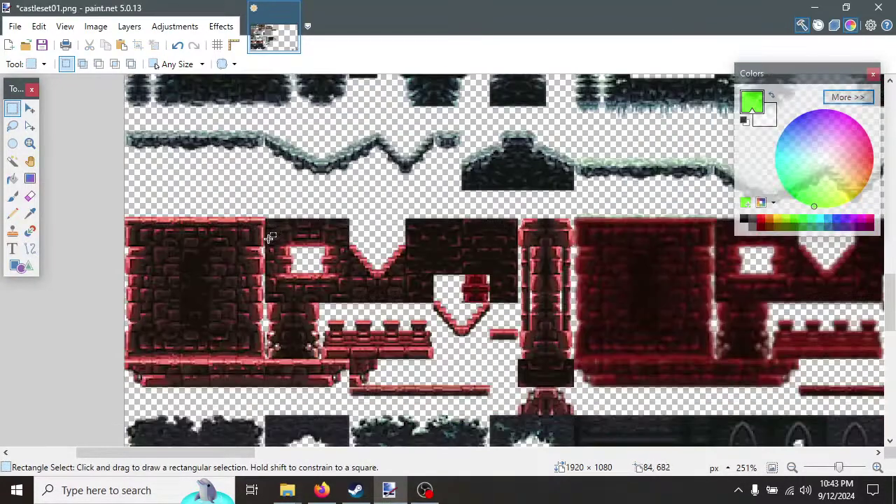
drag(124, 219, 264, 358)
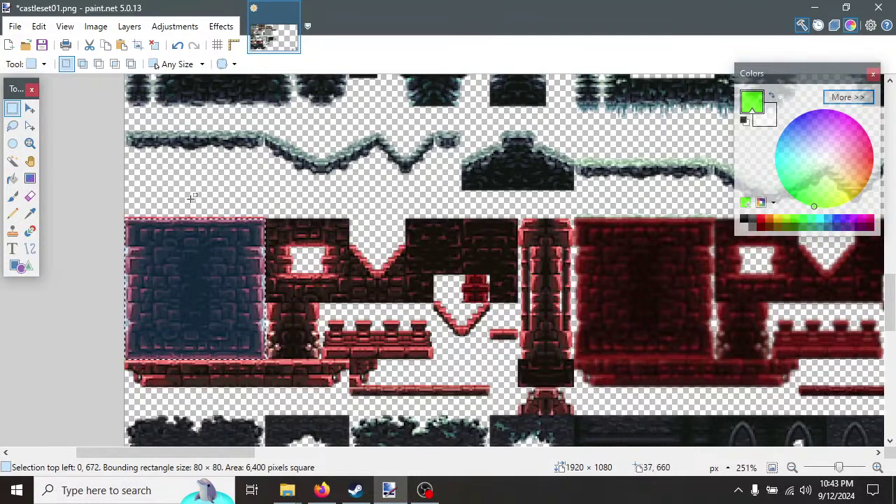
click(133, 221)
Highlight the red brick block's upper-left corner and its left, right, bottom and top edge strips one after another.
drag(128, 222, 158, 246)
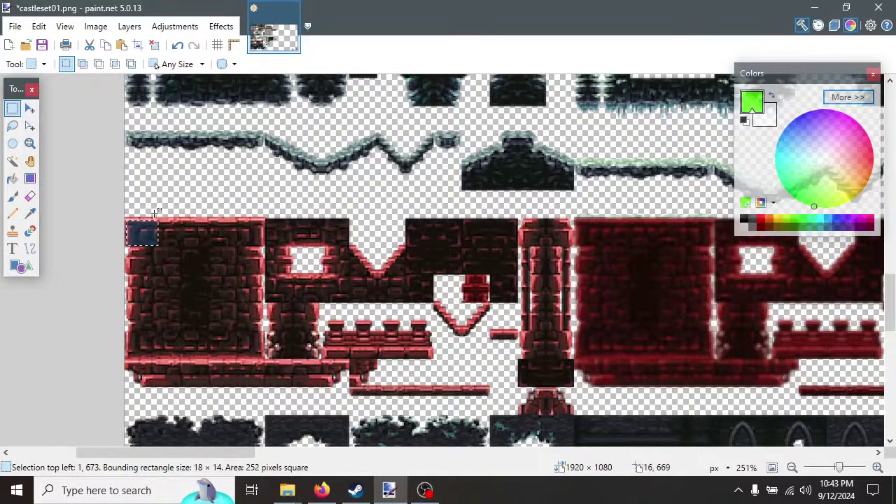
drag(126, 217, 153, 347)
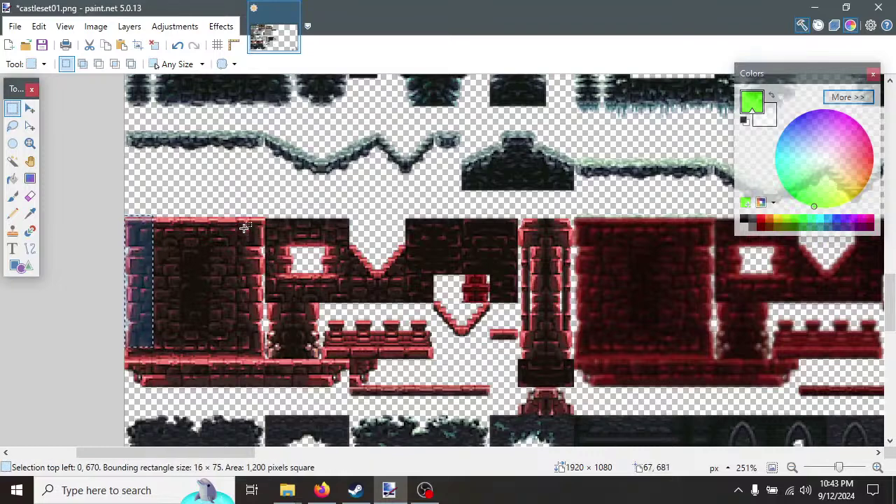
drag(266, 215, 243, 352)
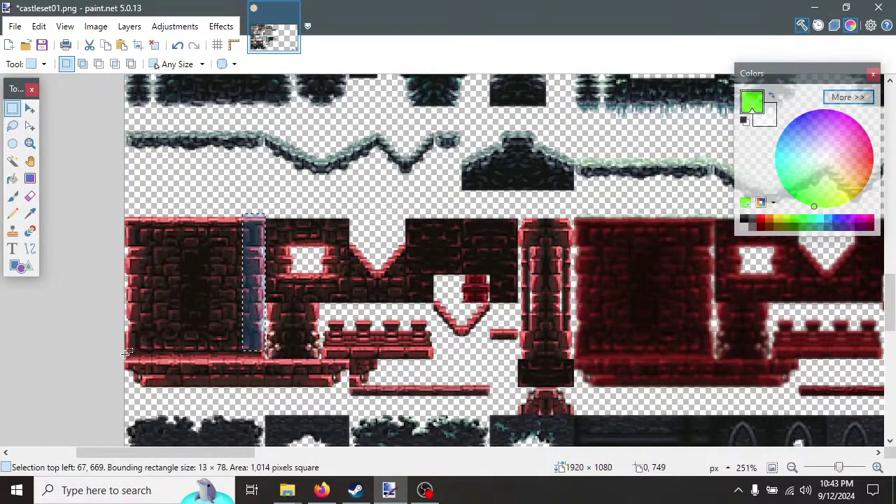
drag(126, 353, 264, 329)
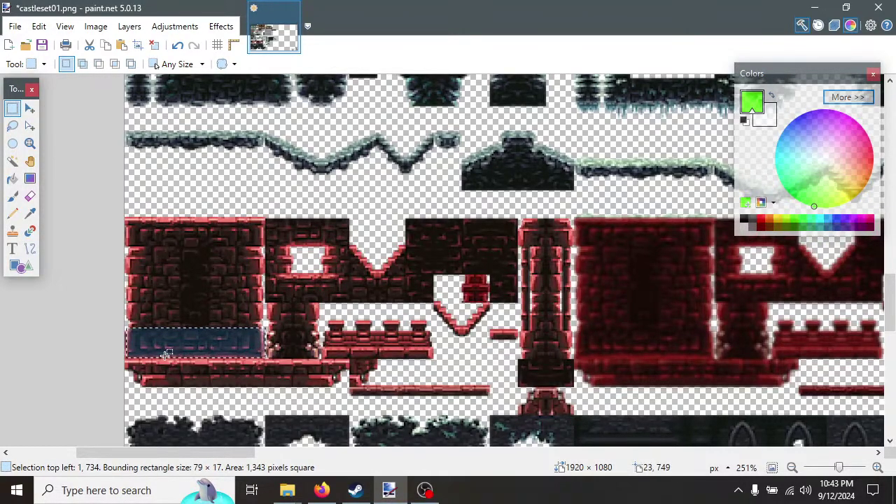
drag(126, 218, 264, 251)
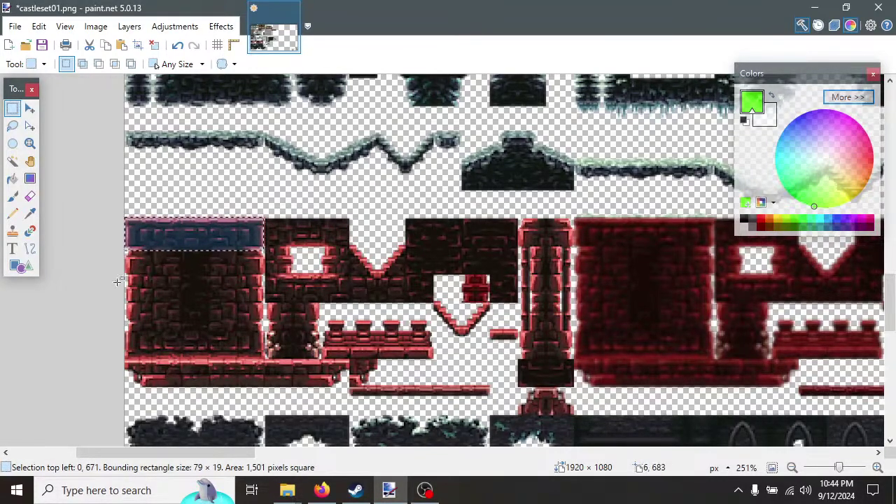
Highlight an area about 24 × 15 px in the middle of the red brick block and clear the selection.
scroll(342, 348, down, 1)
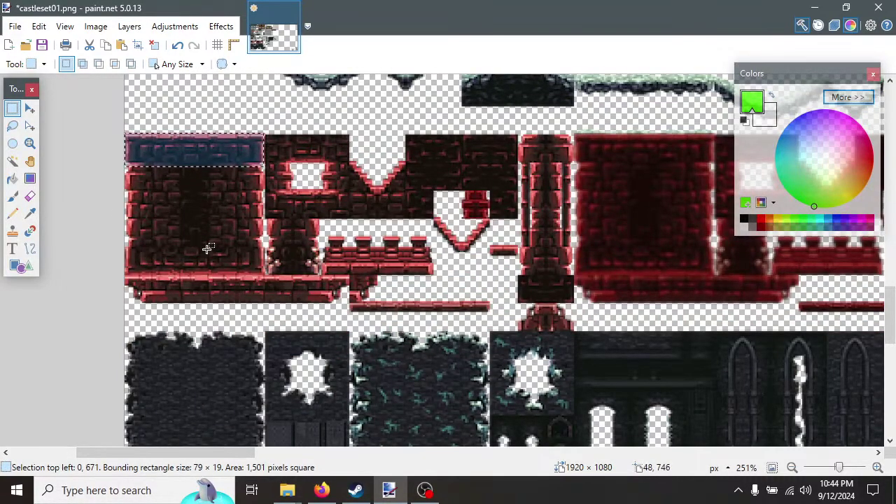
click(182, 199)
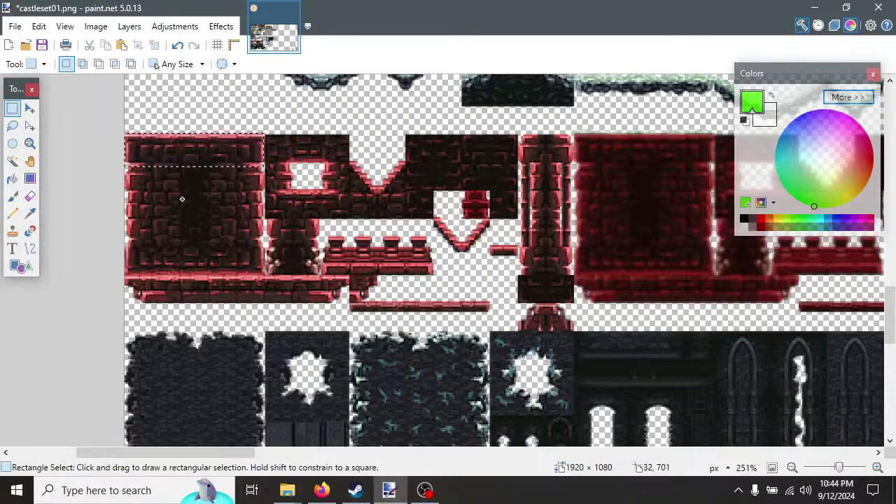
drag(180, 185, 224, 212)
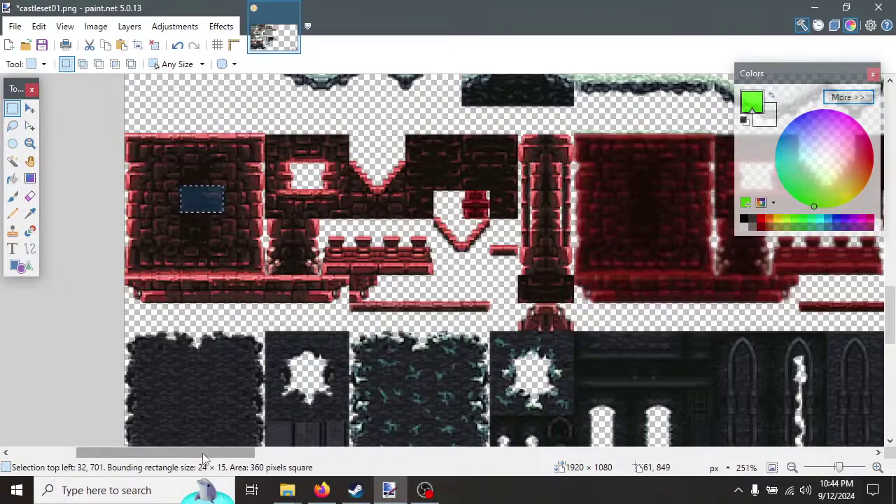
mouse_move(203, 453)
mouse_down()
mouse_move(375, 466)
mouse_move(212, 458)
mouse_up()
click(158, 214)
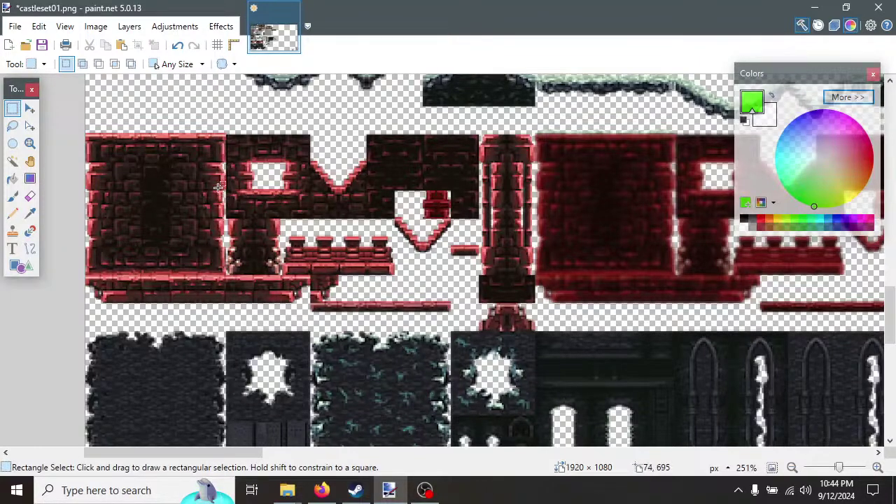
Compare the red brick tiles with the stone castle, timbered house and barn tiles higher up in the tileset.
scroll(135, 255, up, 15)
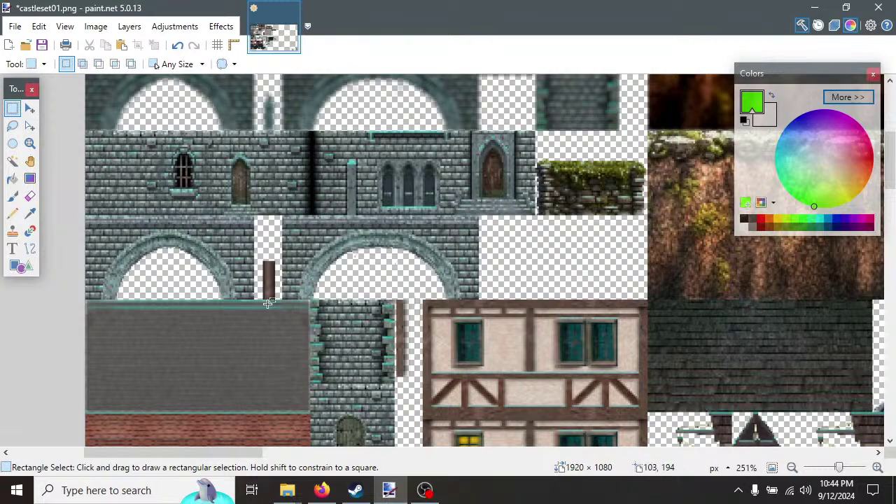
scroll(266, 251, down, 10)
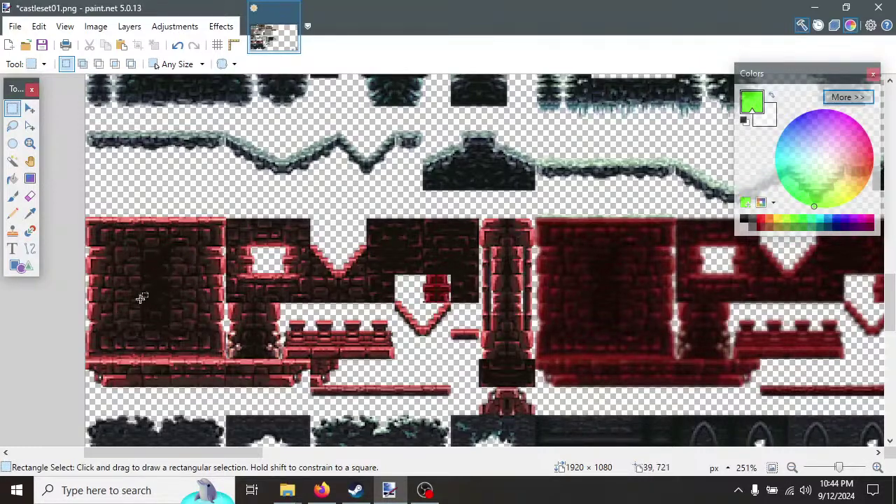
scroll(265, 299, up, 10)
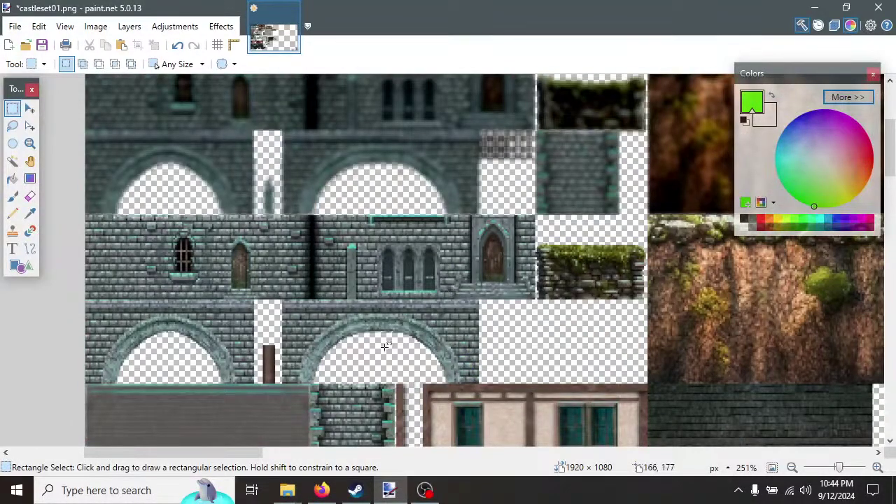
scroll(388, 345, down, 5)
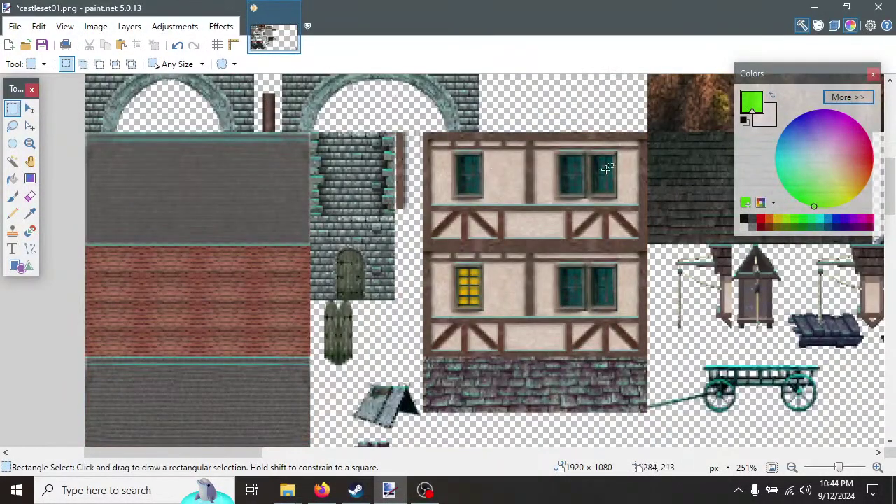
scroll(499, 320, down, 12)
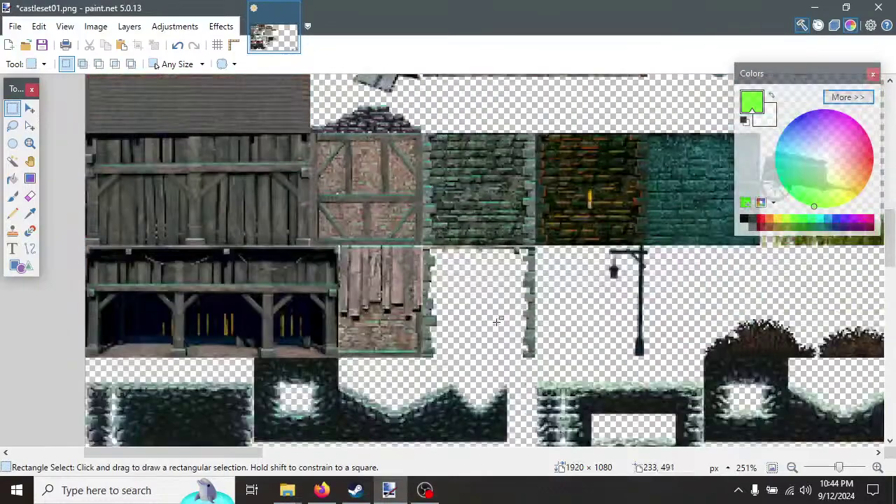
scroll(497, 321, down, 10)
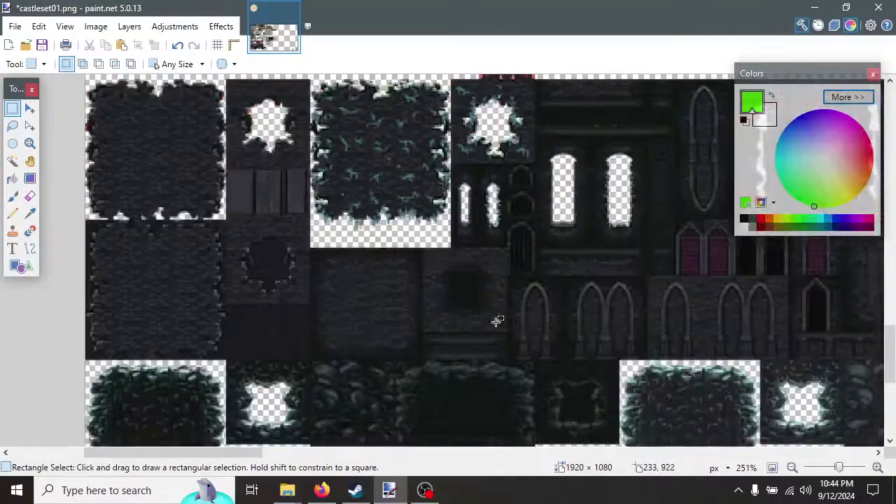
Highlight the gothic window and arch tiles, about 167 × 134 px, clear the selection, and examine the dark rock tiles beneath them.
drag(249, 454, 332, 463)
drag(265, 122, 558, 358)
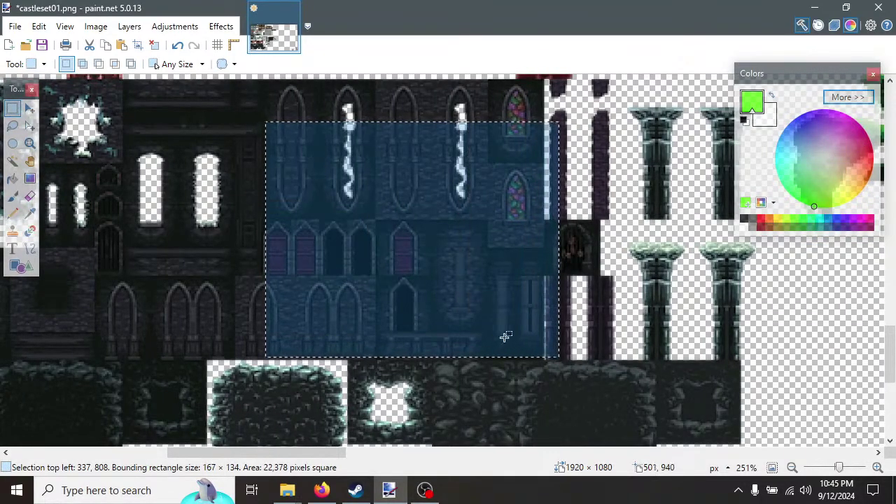
click(474, 166)
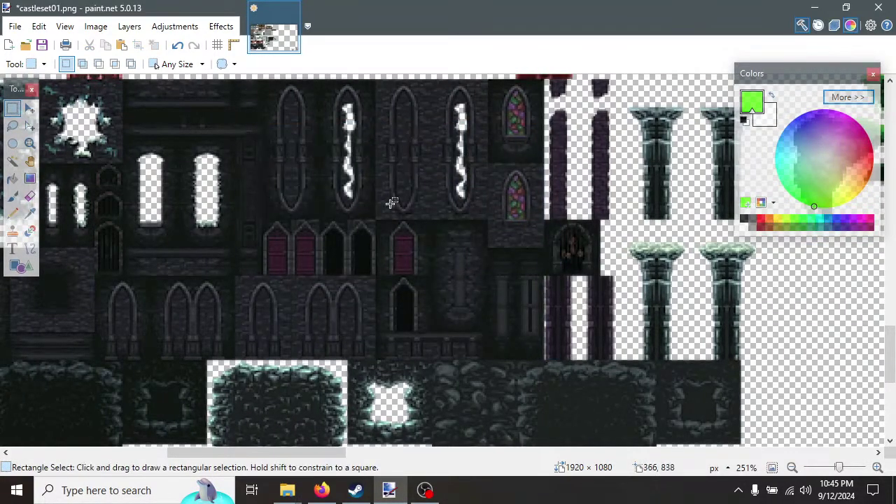
scroll(448, 287, down, 2)
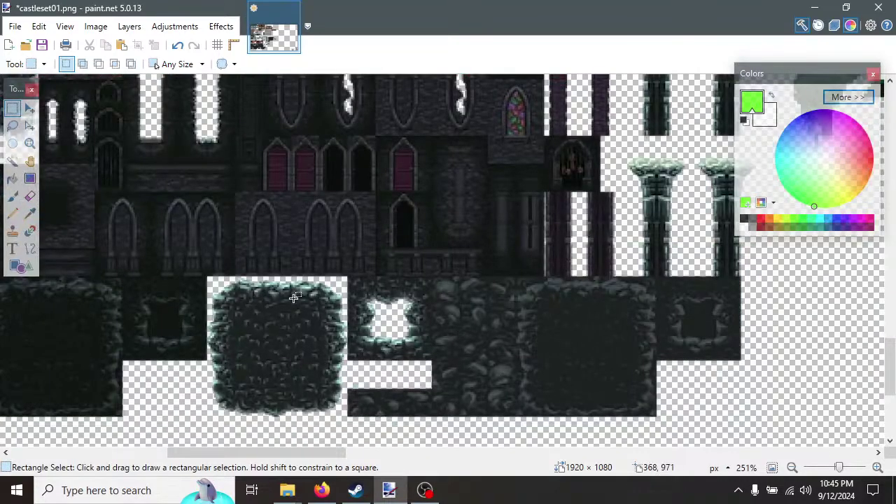
Highlight the strip along and above the wide green mossy platform's top edge, about 116 × 20 px, and clear the selection.
scroll(483, 366, up, 6)
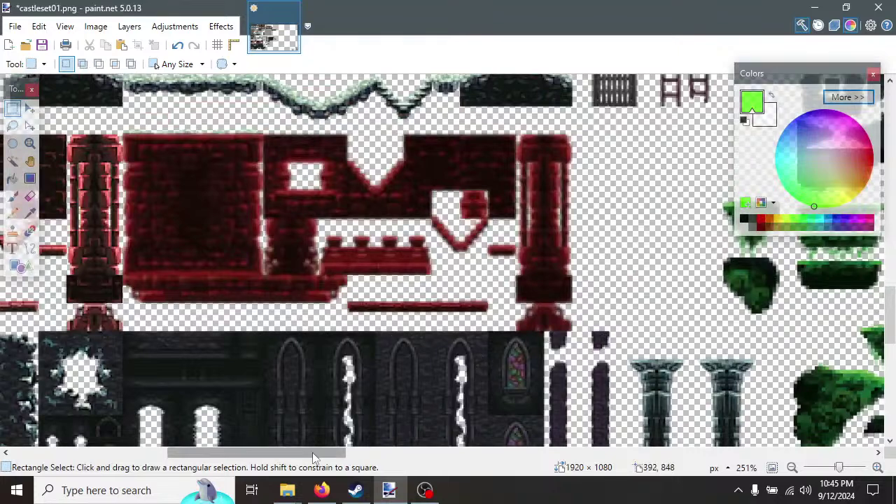
drag(317, 455, 409, 458)
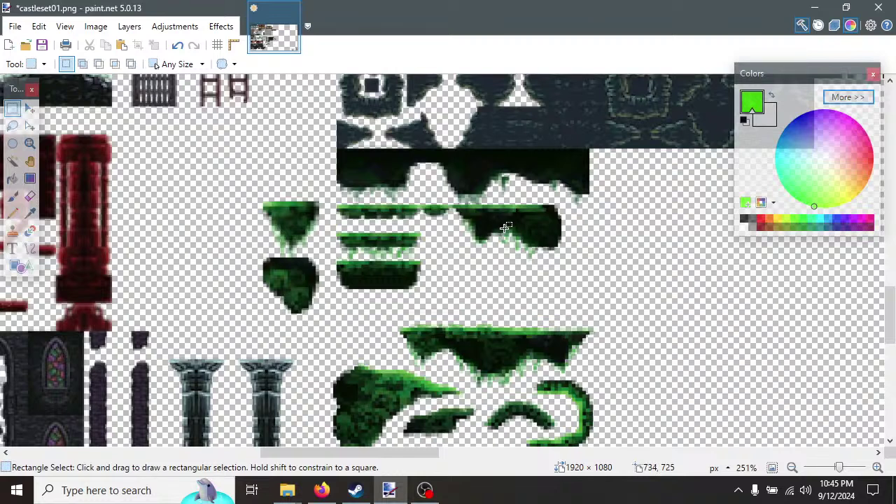
ctrl+scroll(466, 358, up, 5)
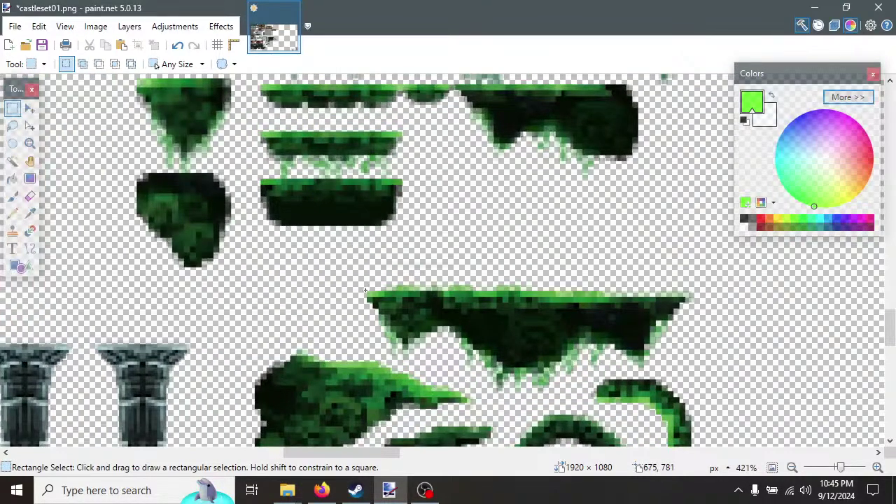
drag(365, 290, 689, 259)
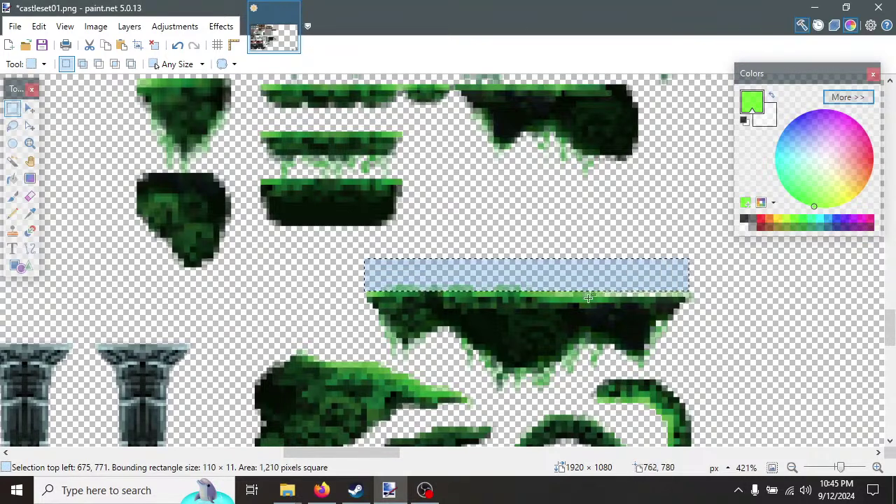
click(684, 284)
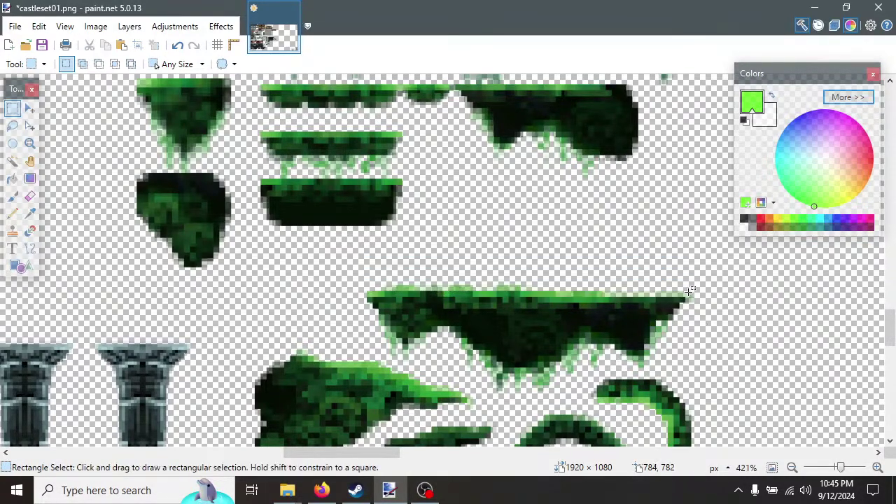
drag(685, 297, 343, 239)
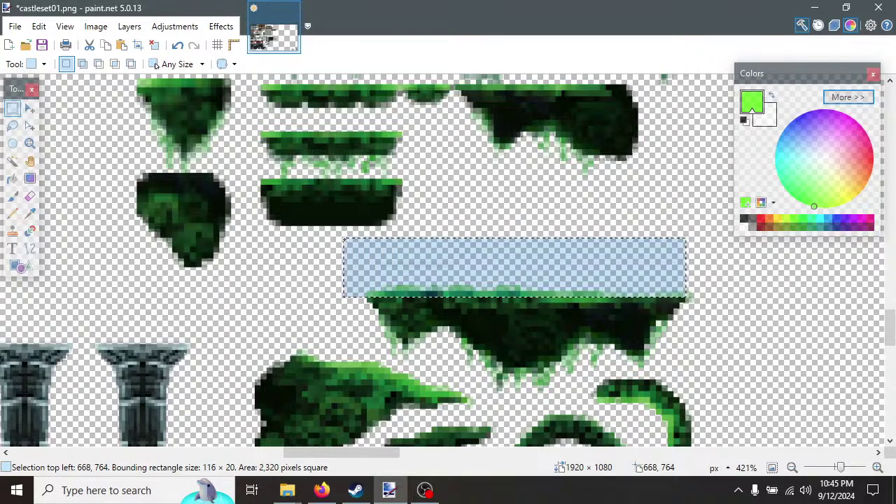
click(376, 319)
Select the body of the wide green mossy platform below its overhanging grass tips, about 108 × 35 px, for a closer look.
drag(368, 294, 656, 310)
click(365, 293)
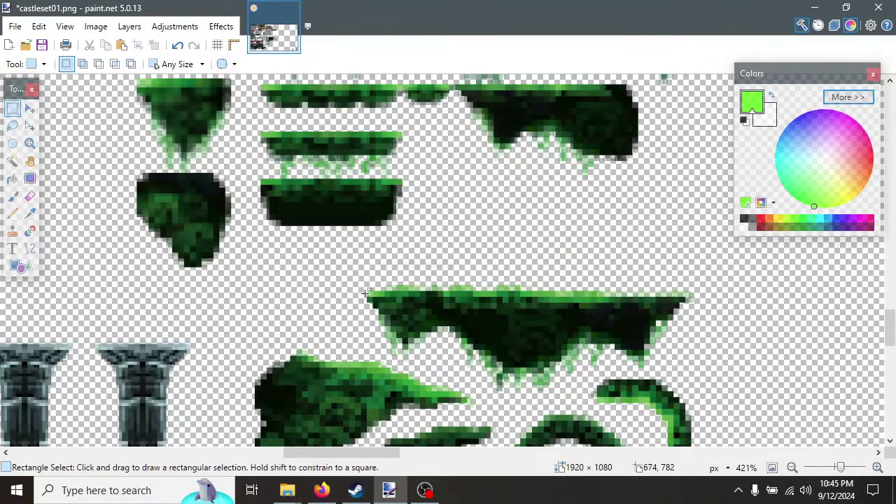
drag(367, 293, 685, 394)
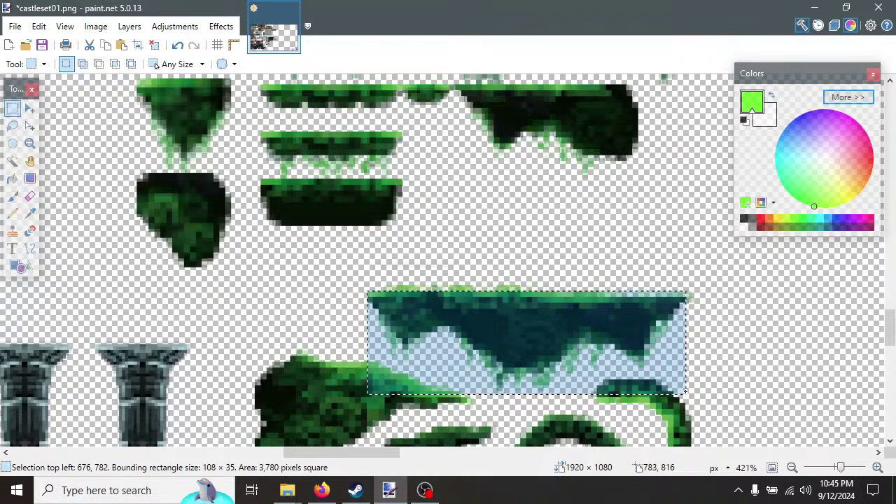
ctrl+scroll(614, 412, up, 2)
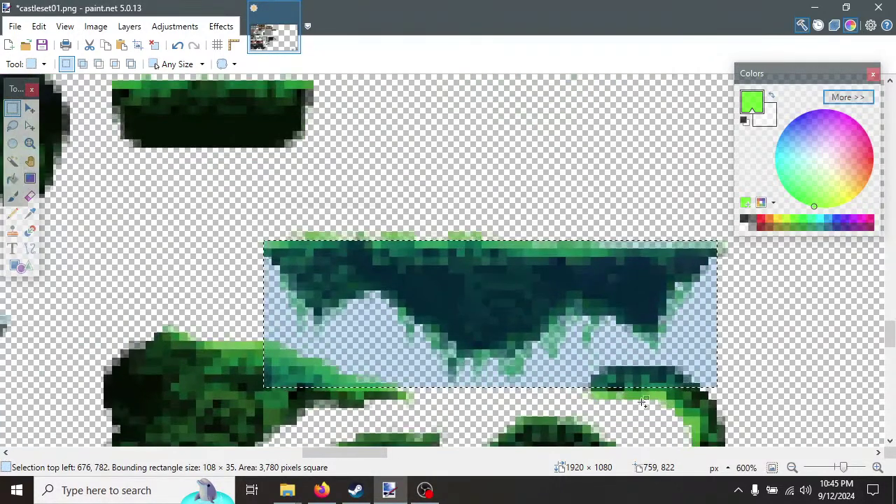
Select the wide green mossy platform's body, 107 × 32 px, exclude the overlapping parts of the neighbouring moss pieces, and cut it out.
click(542, 275)
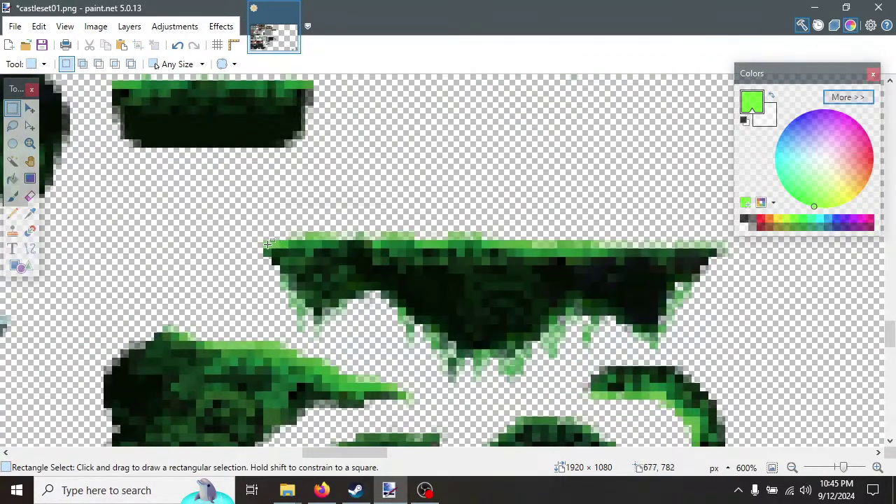
drag(268, 242, 715, 357)
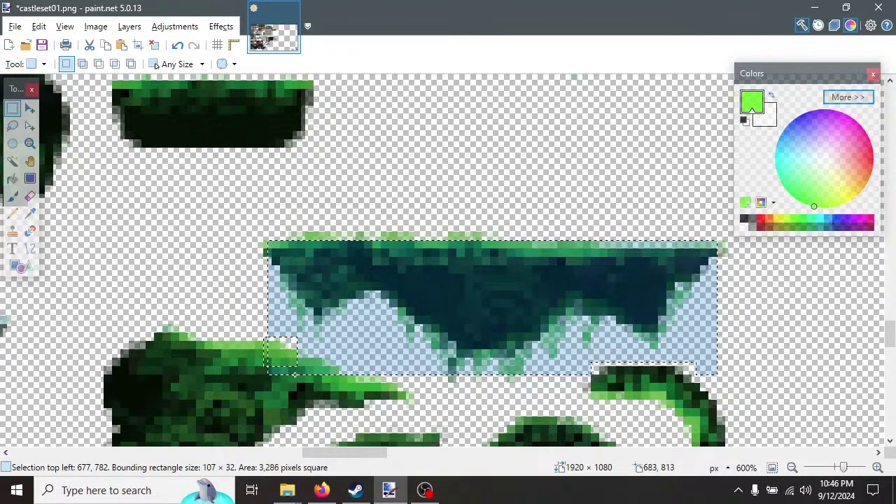
drag(294, 352, 335, 394)
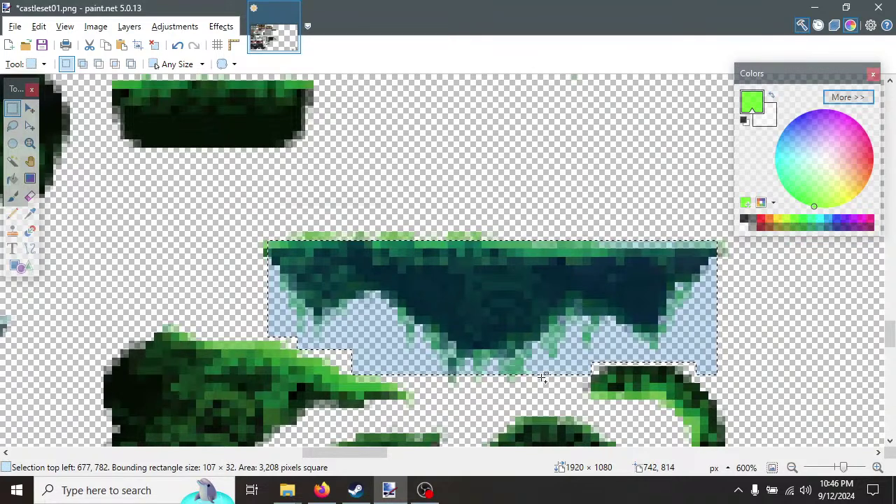
key(Delete)
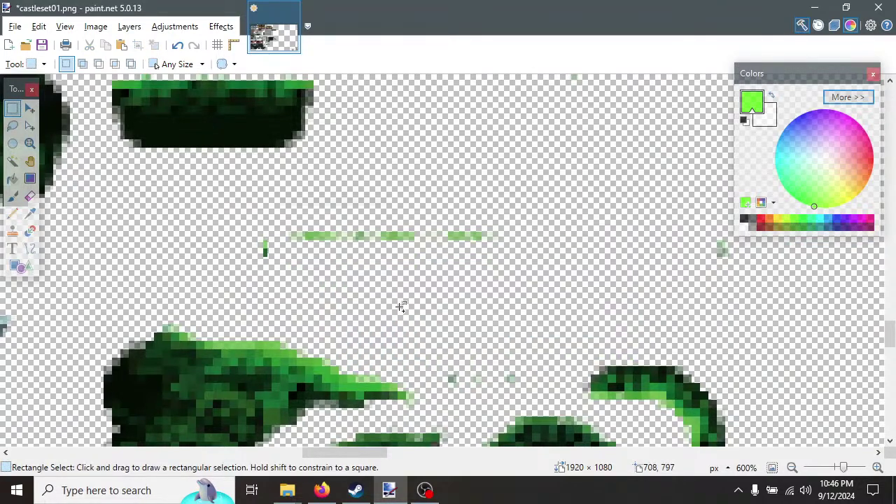
Paste the cut platform and move it to 688, 744, level with the small mossy block and directly beside it.
key(ctrl+v)
scroll(488, 326, up, 2)
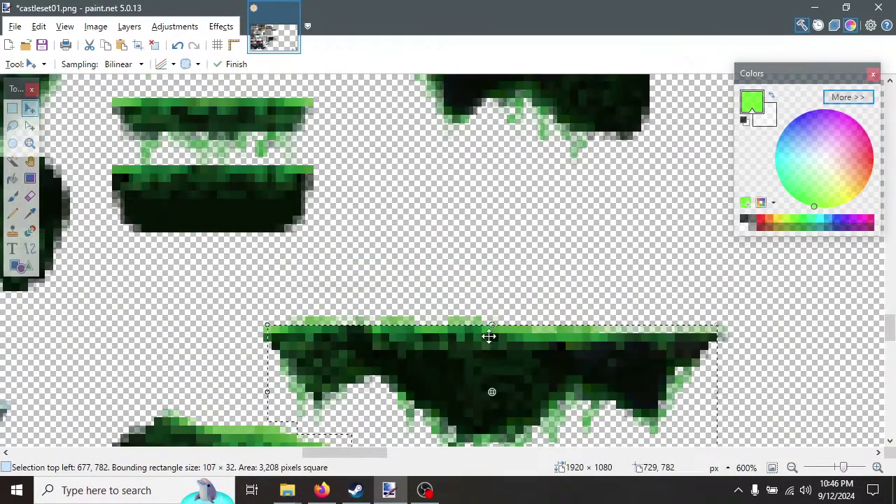
drag(488, 336, 508, 199)
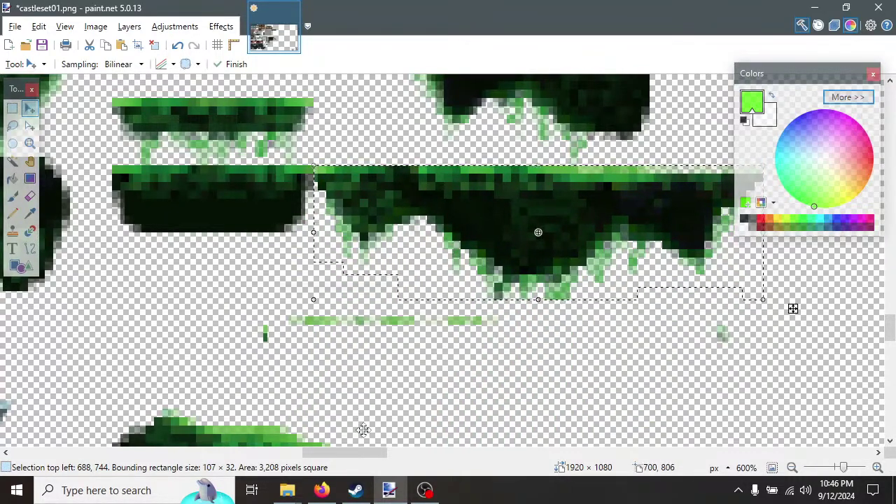
drag(353, 449, 374, 454)
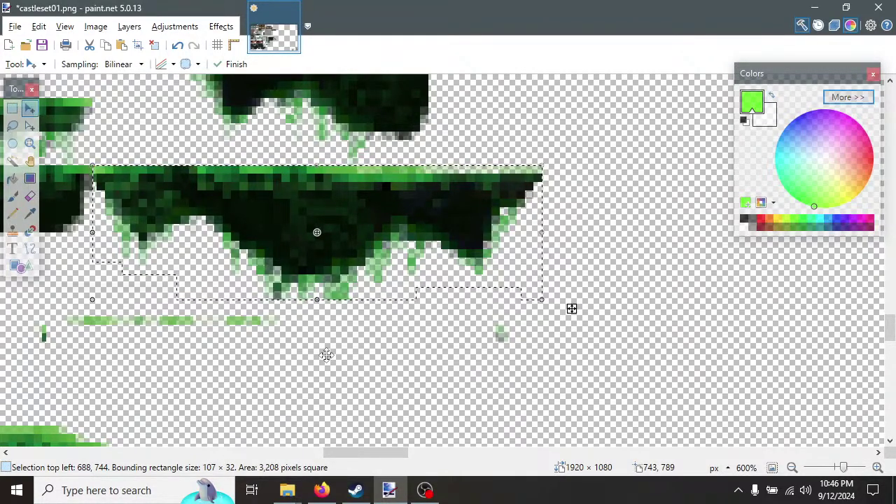
scroll(326, 355, up, 1)
scroll(326, 355, up, 1)
scroll(327, 355, down, 1)
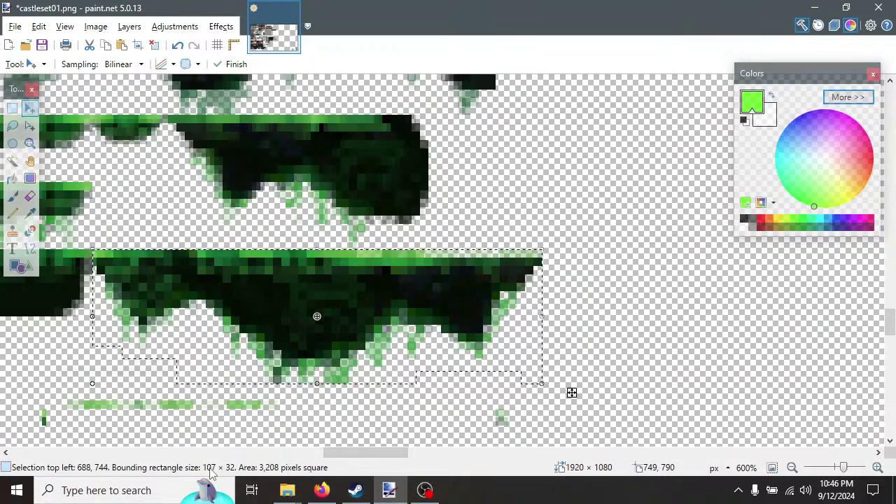
Use Calculator to add 16 three times starting from 64, to find the tile-aligned width for the platform, and close Calculator.
click(8, 496)
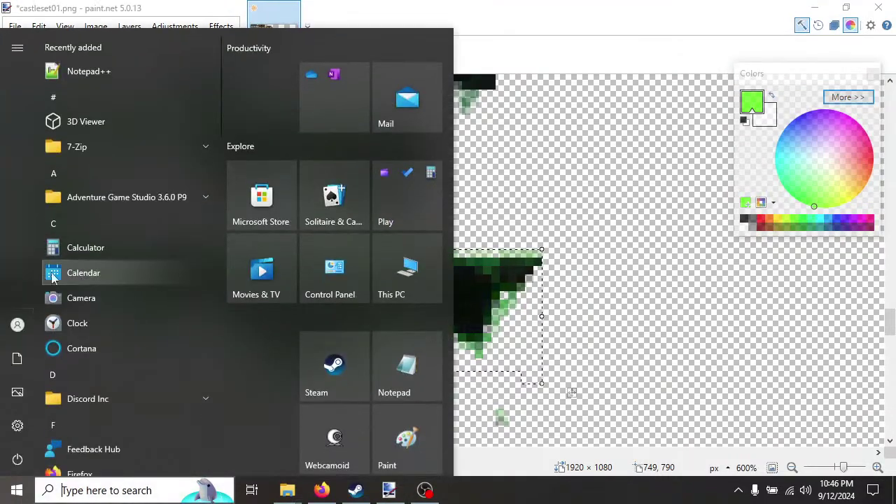
click(71, 252)
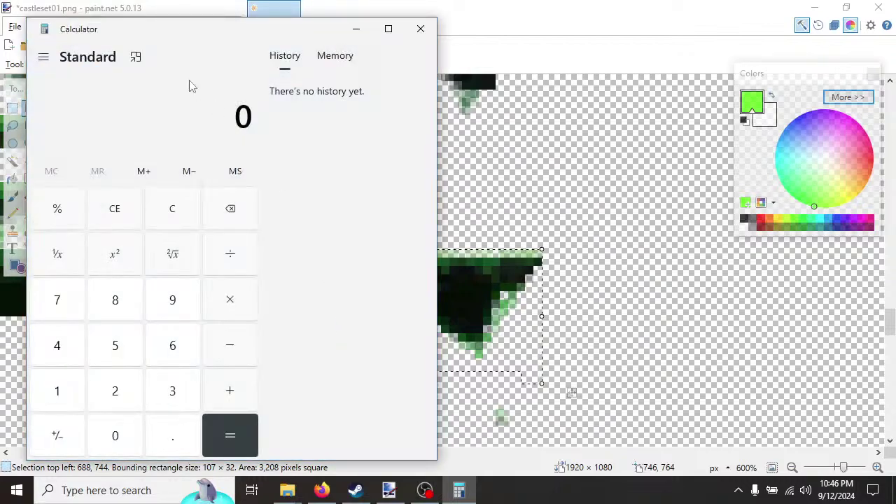
mouse_move(225, 37)
mouse_down()
mouse_move(518, 38)
mouse_move(541, 30)
mouse_up()
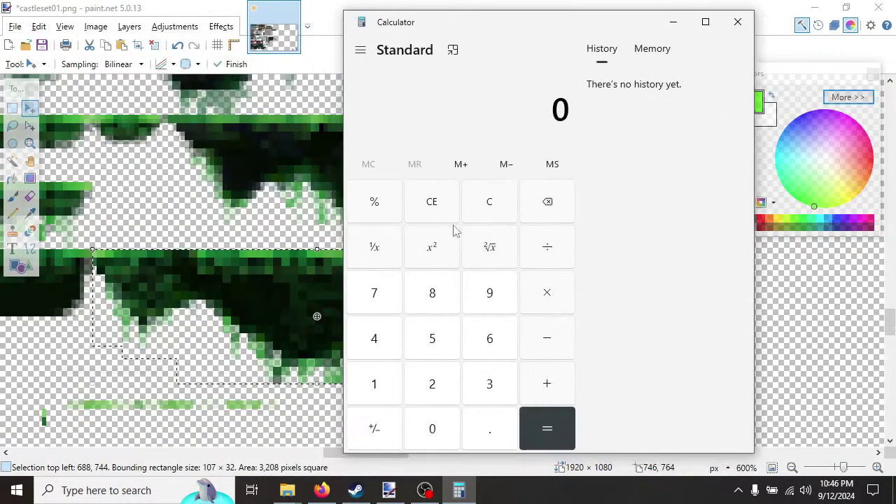
click(377, 342)
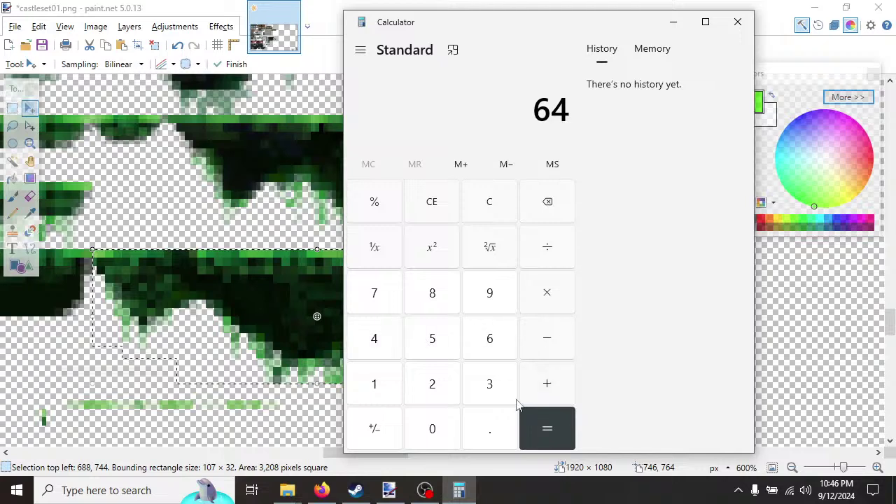
click(375, 385)
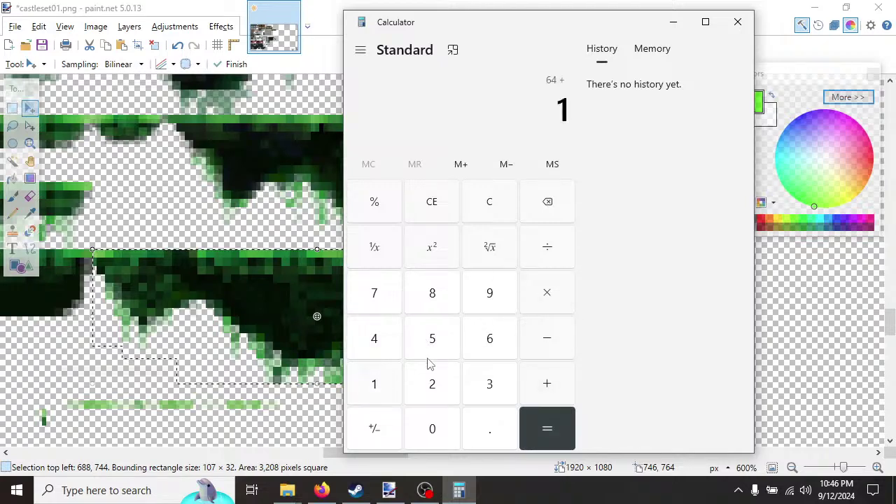
click(490, 344)
click(550, 430)
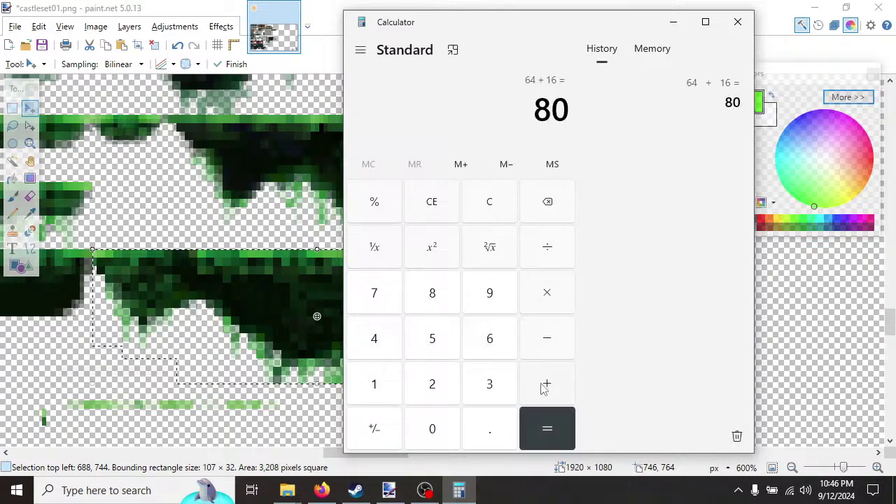
click(382, 389)
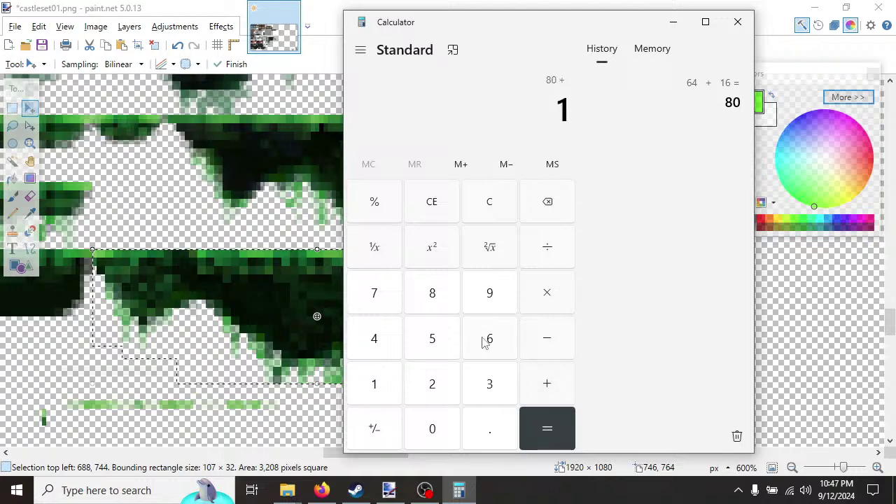
click(488, 342)
click(541, 428)
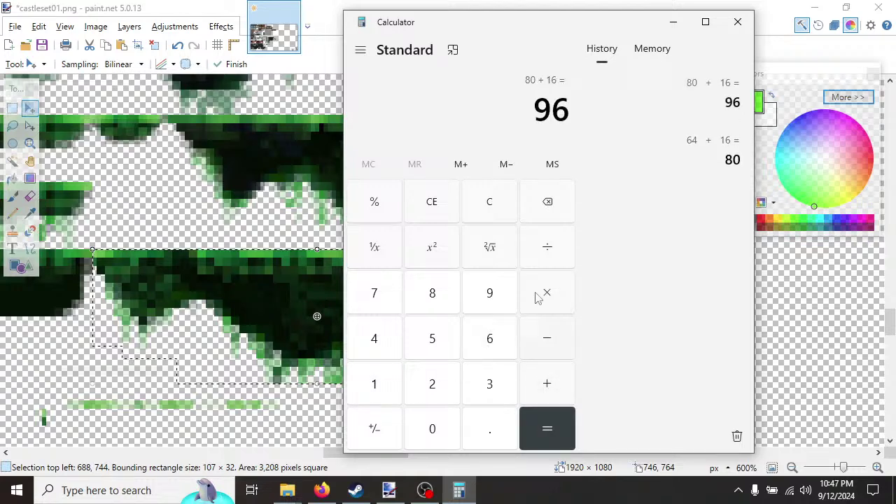
click(377, 391)
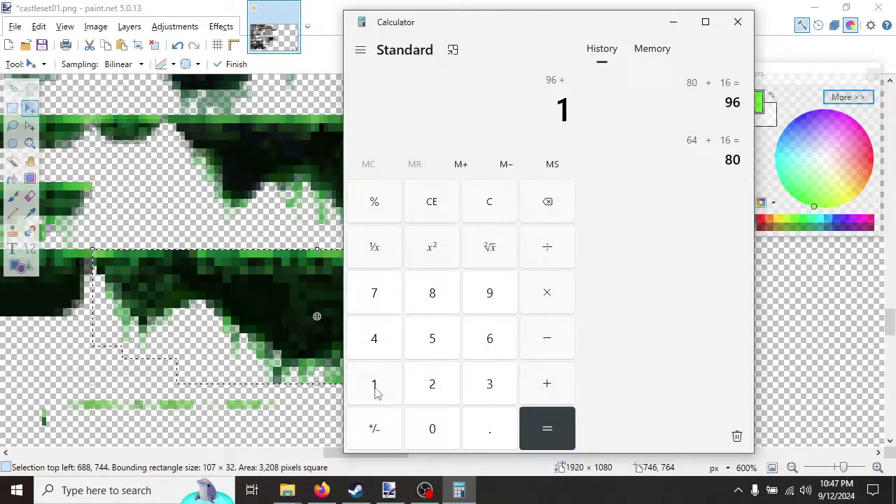
click(497, 347)
click(536, 429)
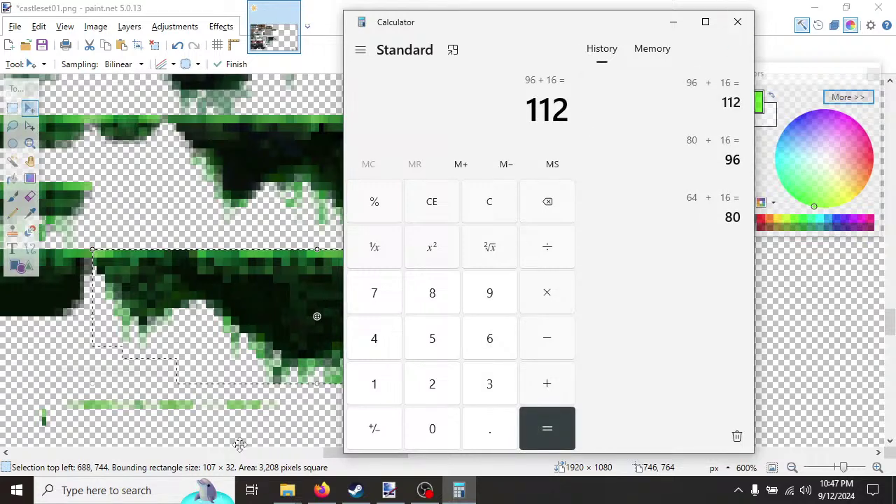
click(737, 22)
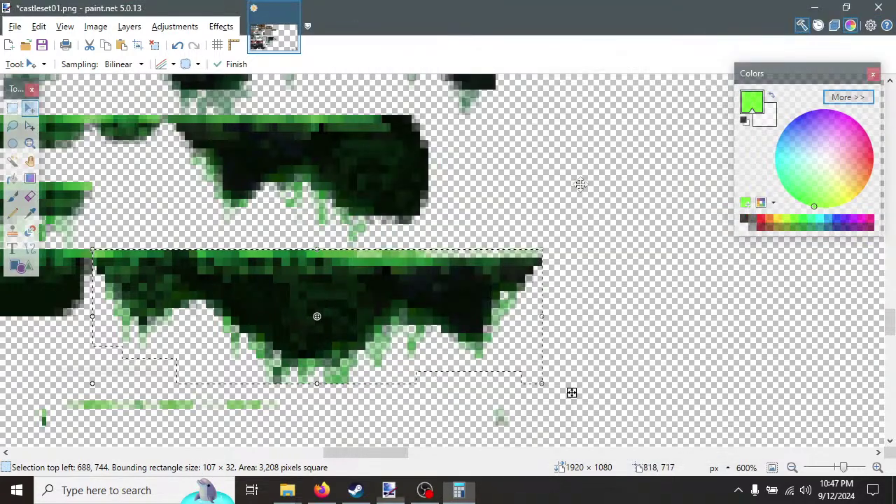
Stretch the pasted mossy platform horizontally to 112 px wide, keeping its 32 px height, and deselect it.
drag(542, 314, 564, 316)
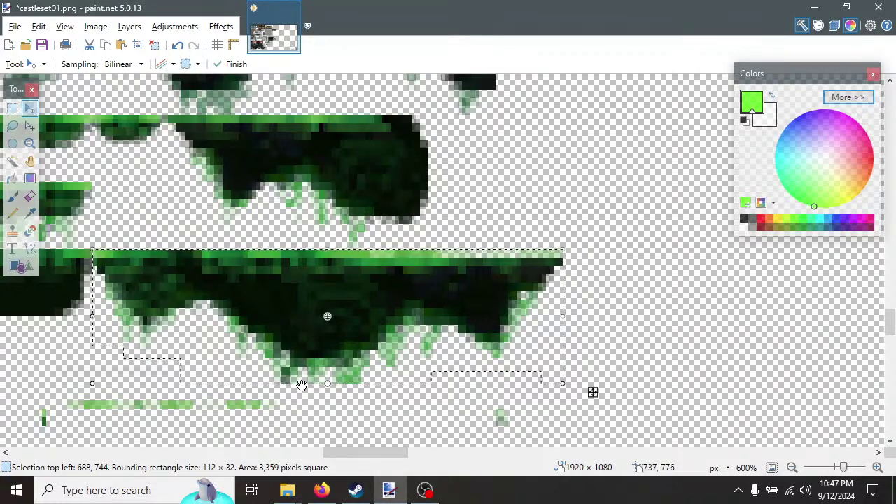
scroll(290, 394, down, 1)
drag(350, 456, 336, 459)
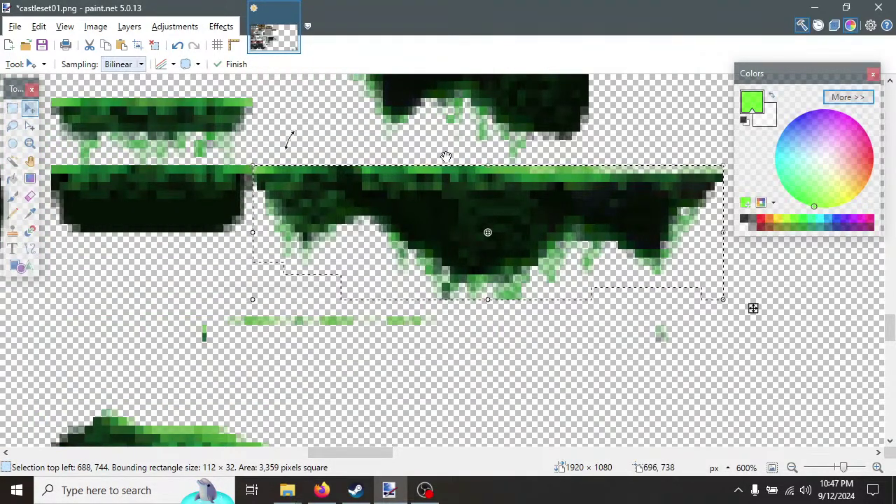
click(39, 25)
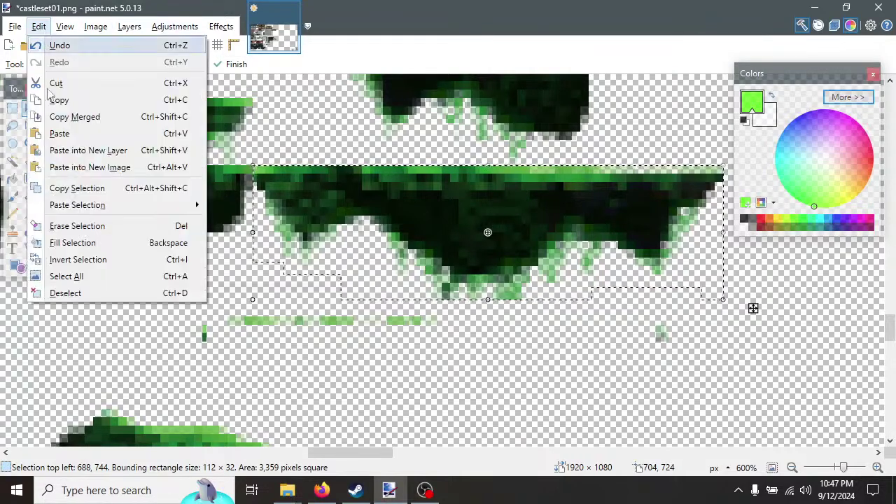
click(66, 292)
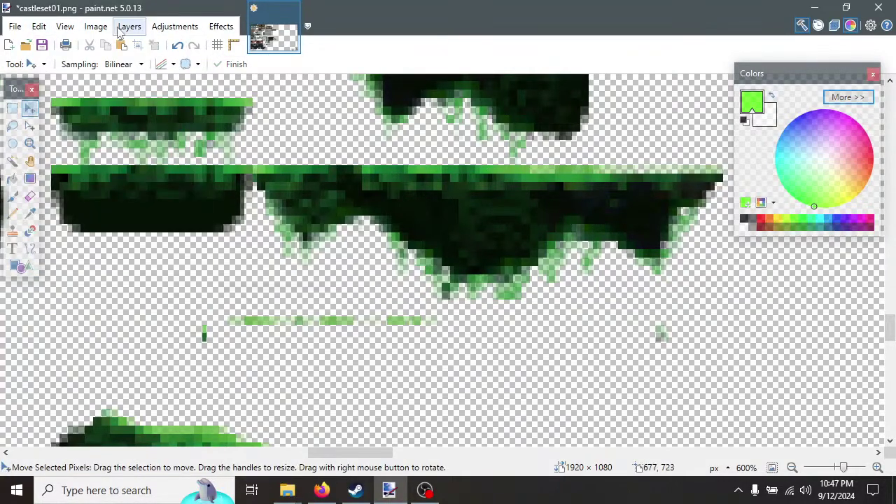
click(95, 26)
click(108, 213)
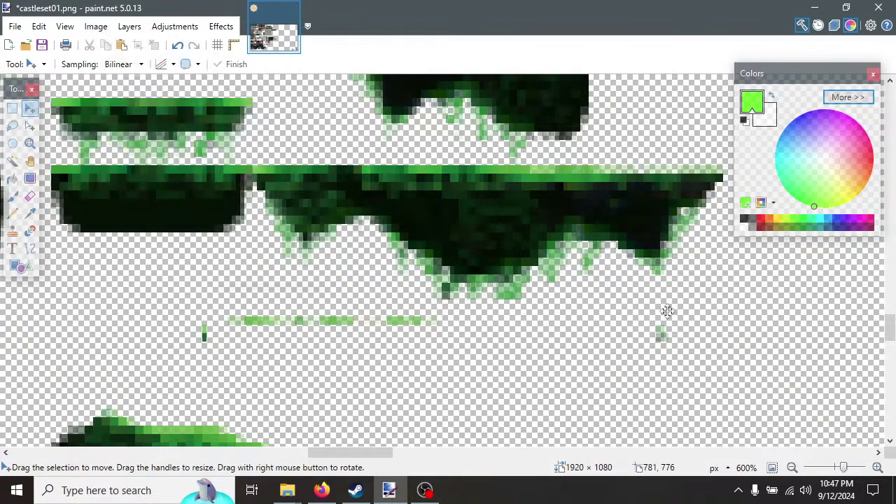
Select the stray pixels left at the platform's old location with a rectangle of about 126 × 17 px and erase them.
click(12, 108)
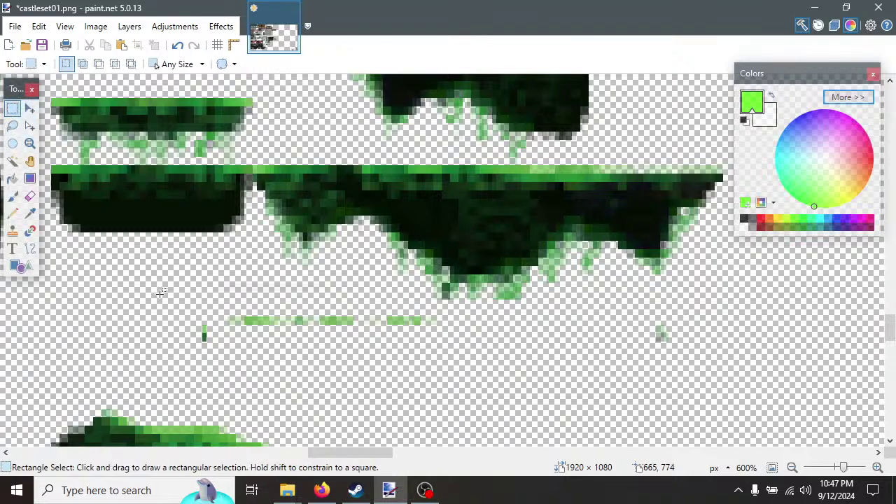
drag(195, 323, 412, 341)
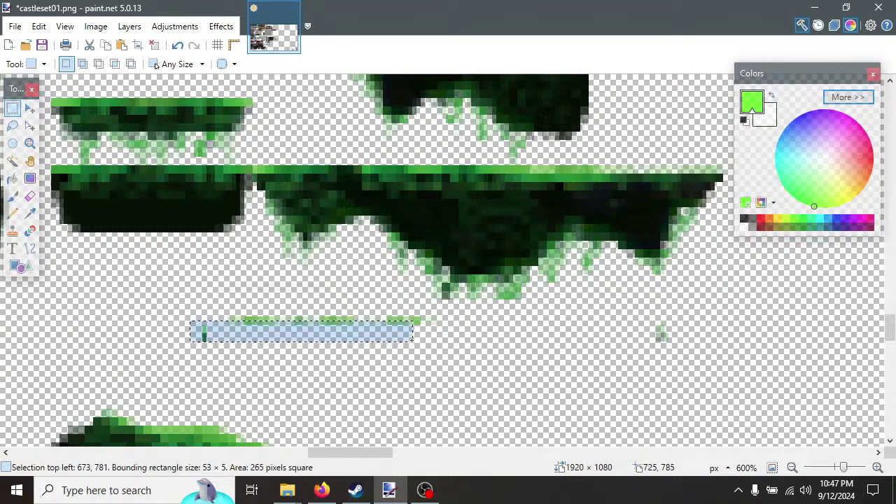
click(203, 318)
drag(199, 316, 728, 384)
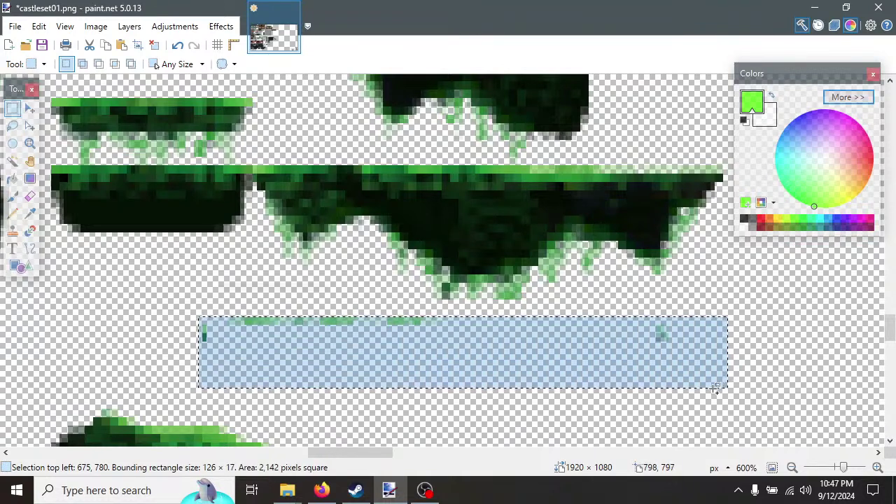
click(712, 387)
Select the small mossy arch and the curved vine piece together with a rectangle of about 79 × 62 px.
scroll(643, 385, down, 3)
ctrl+scroll(611, 363, down, 2)
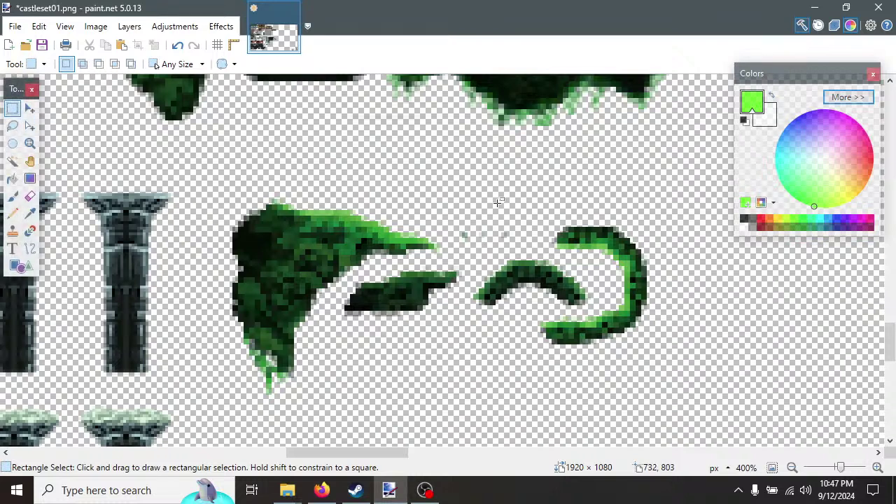
drag(466, 208, 686, 382)
Open Swamp Kingdom - Demo Scene.png, examine how the mossy platforms and vines are used in it, and return to the castleset01.png tileset.
mouse_move(287, 490)
click(360, 434)
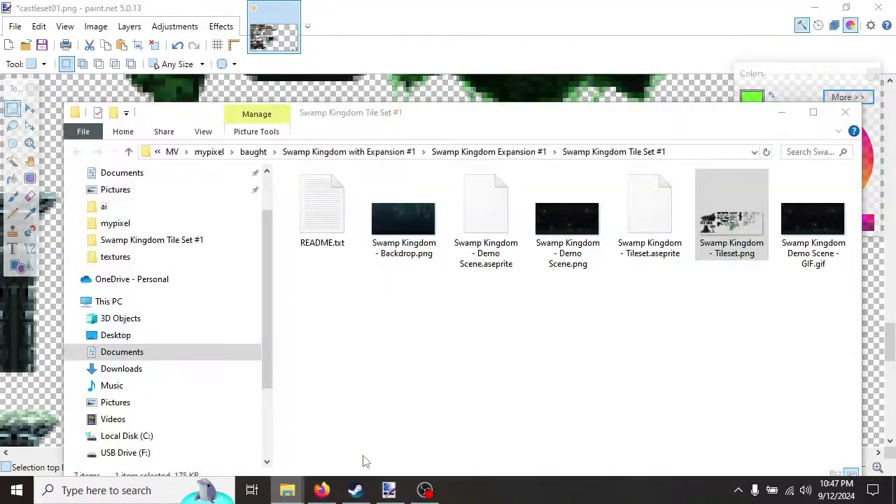
double_click(573, 238)
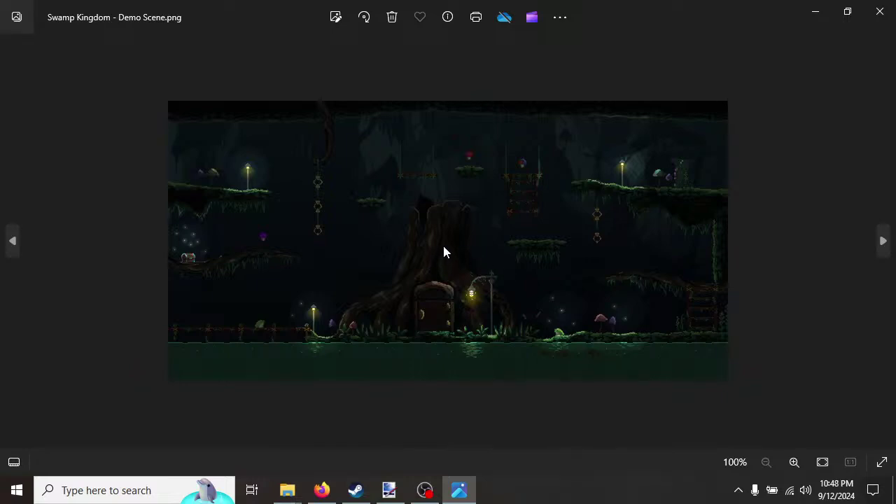
scroll(443, 253, up, 3)
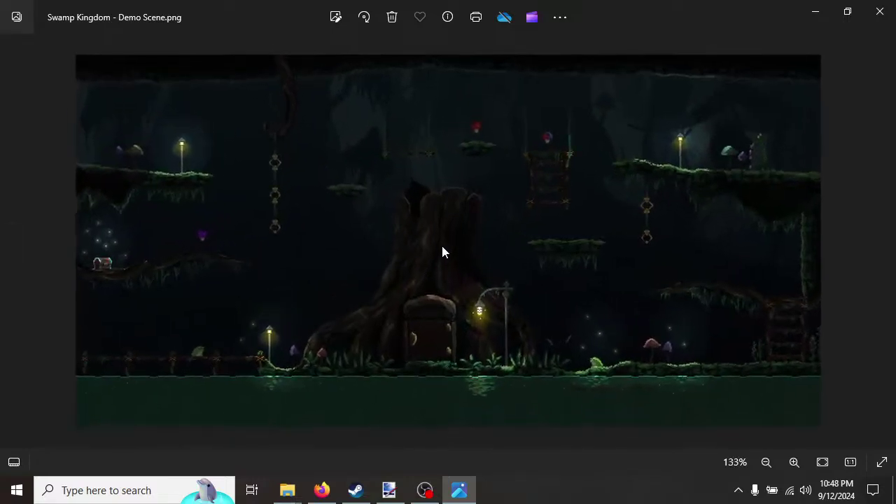
scroll(442, 252, up, 2)
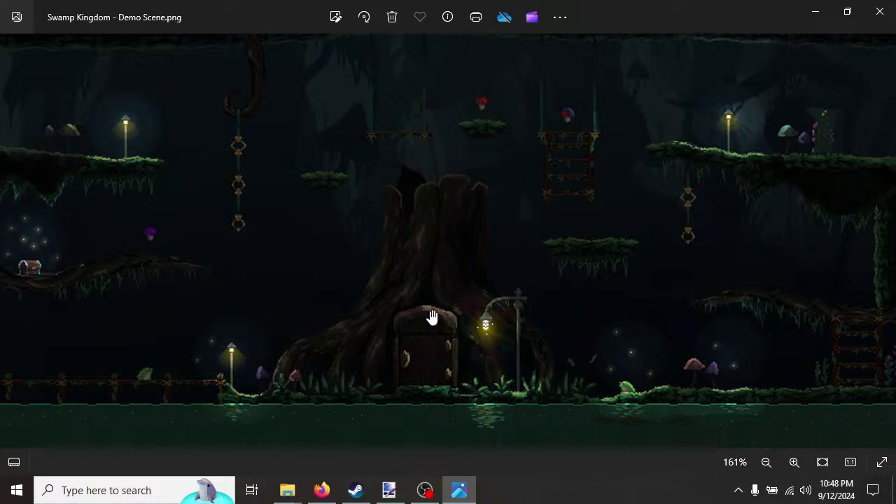
scroll(418, 304, up, 1)
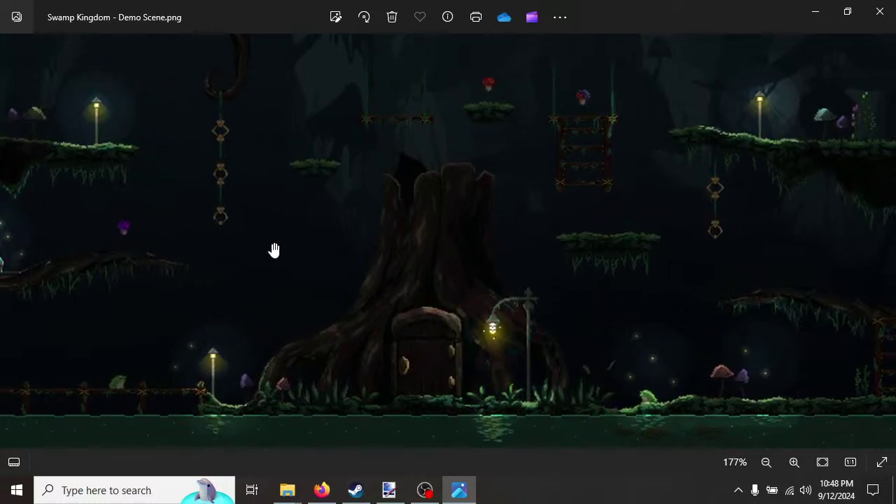
drag(274, 250, 318, 293)
drag(509, 369, 450, 274)
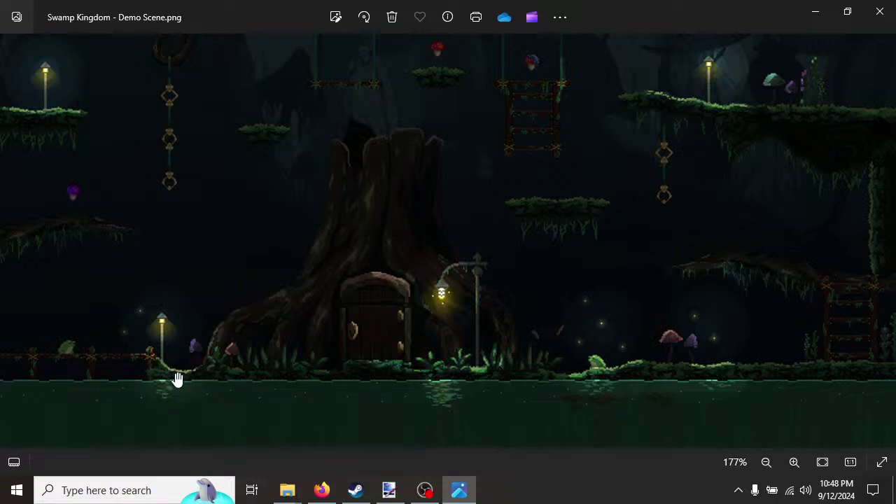
click(389, 491)
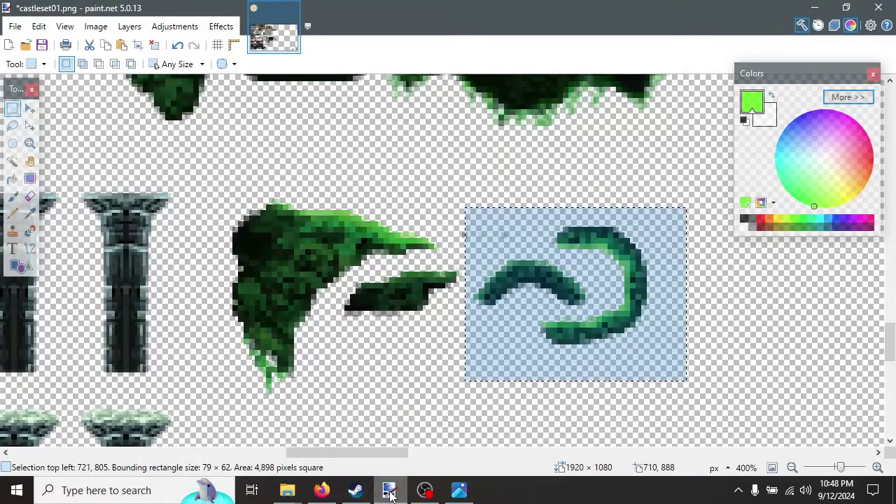
Examine how the mossy platforms, roots and vines are used across Swamp Kingdom - Demo Scene.png, close it and return to the castleset01.png tileset.
click(390, 493)
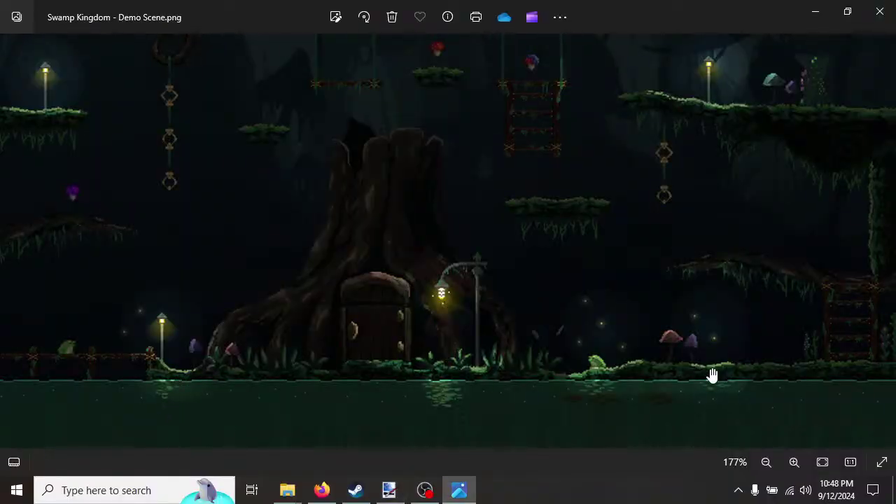
drag(697, 329, 671, 430)
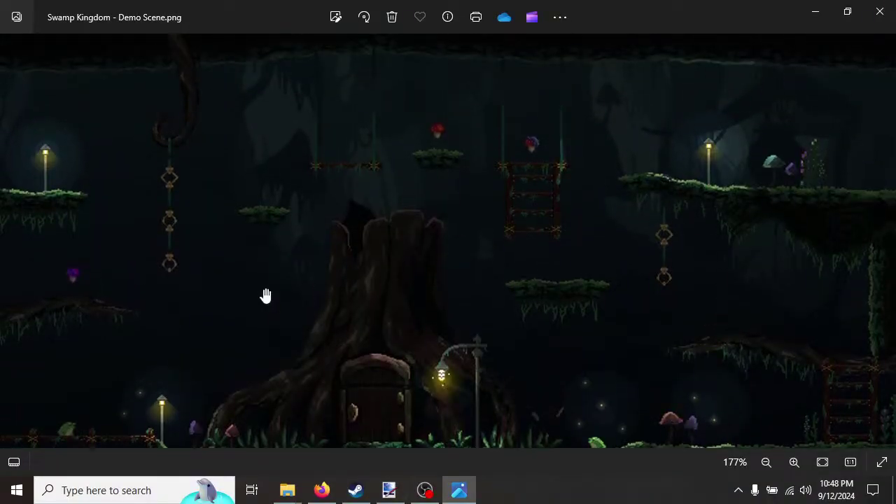
drag(358, 342, 350, 192)
drag(186, 231, 217, 295)
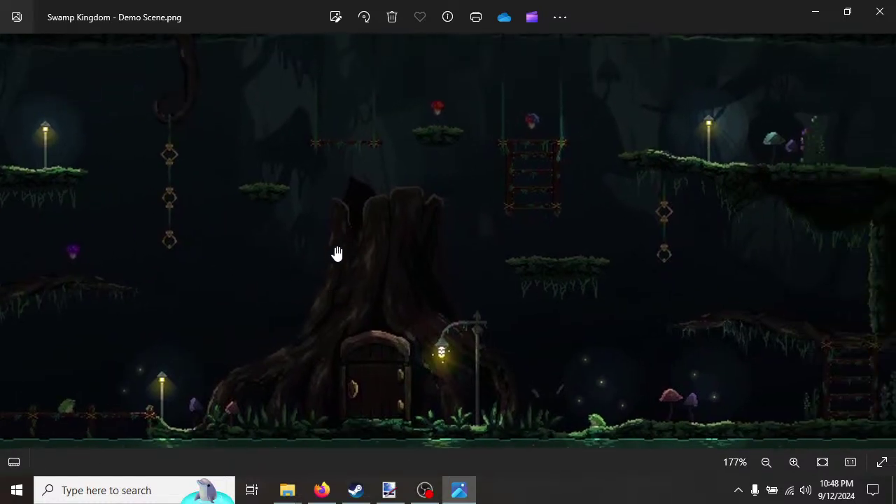
drag(412, 235, 566, 300)
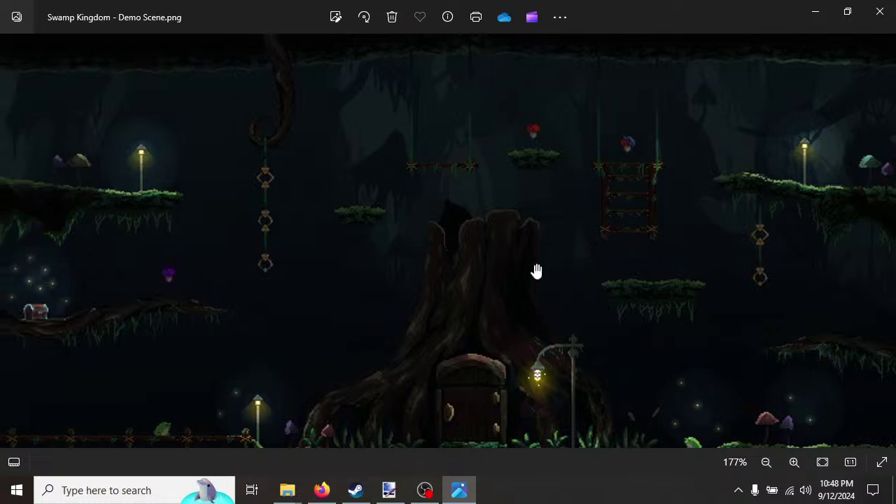
click(878, 10)
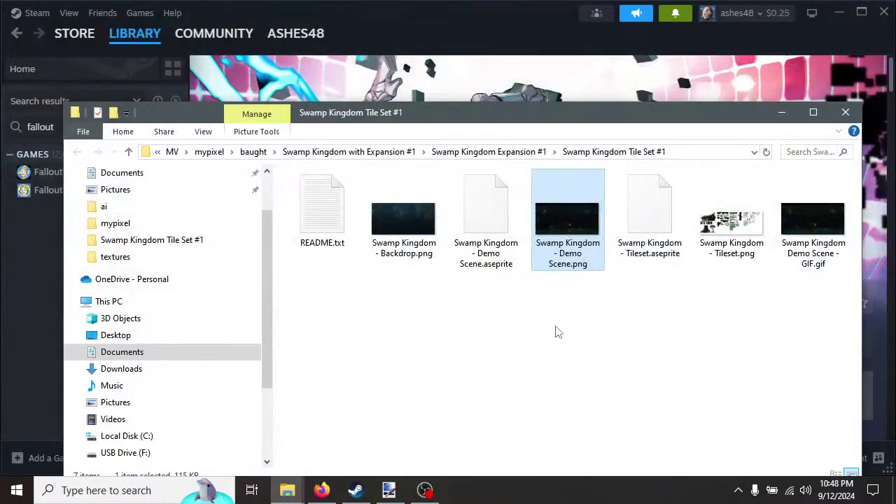
click(389, 490)
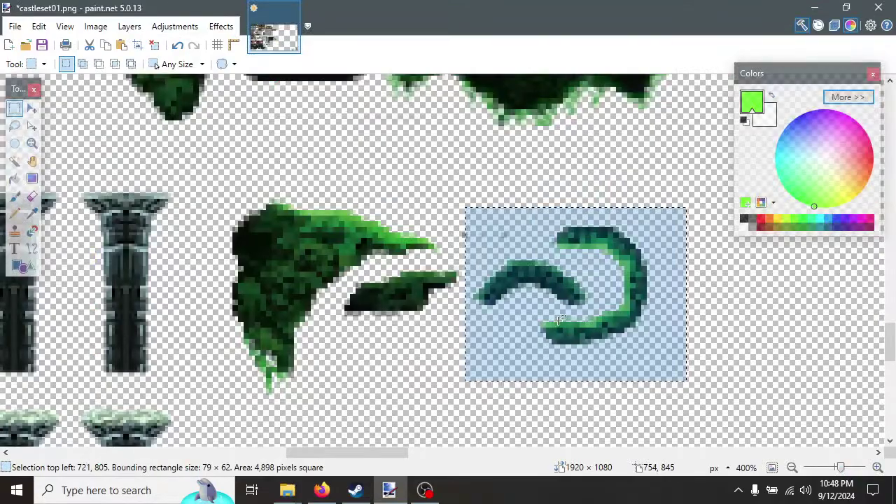
Erase the selected mossy arch and curved vine, and clear the stray pixels left beside them.
key(Delete)
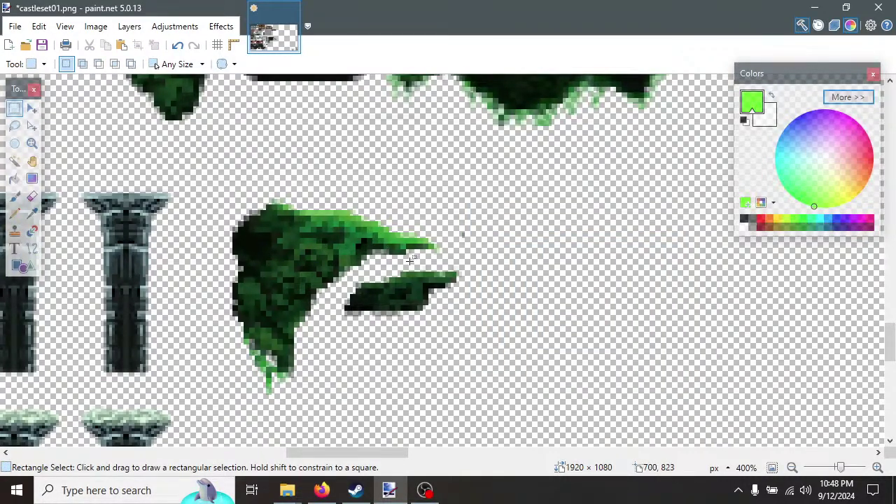
drag(457, 223, 487, 256)
click(481, 256)
Cut the small mossy slab with a 40 × 16 px selection, paste it back and narrow it to 32 × 16 px.
ctrl+scroll(406, 344, up, 2)
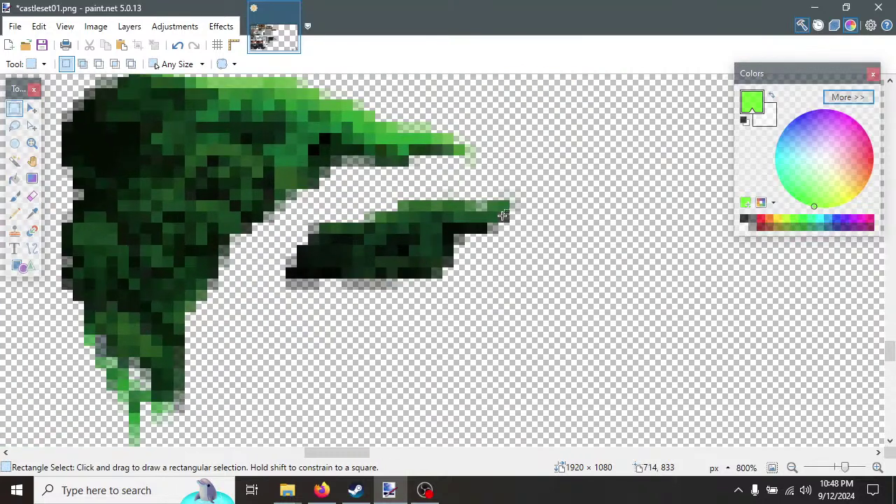
drag(509, 201, 289, 287)
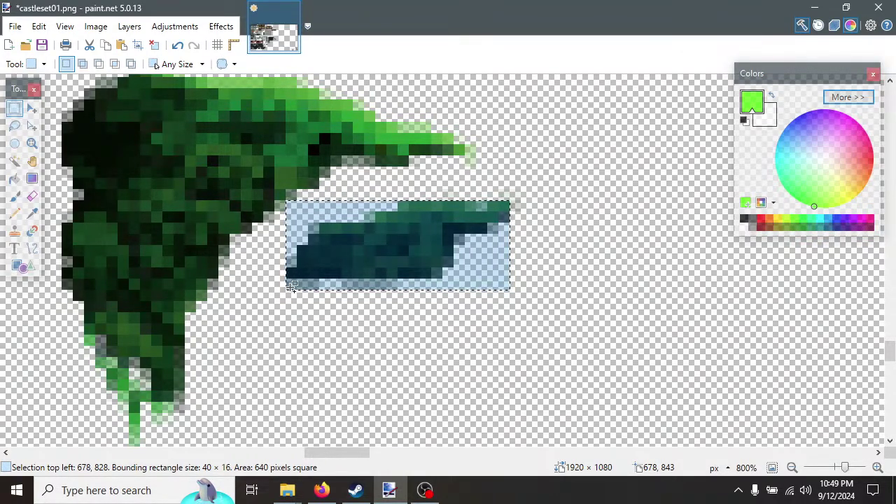
key(Delete)
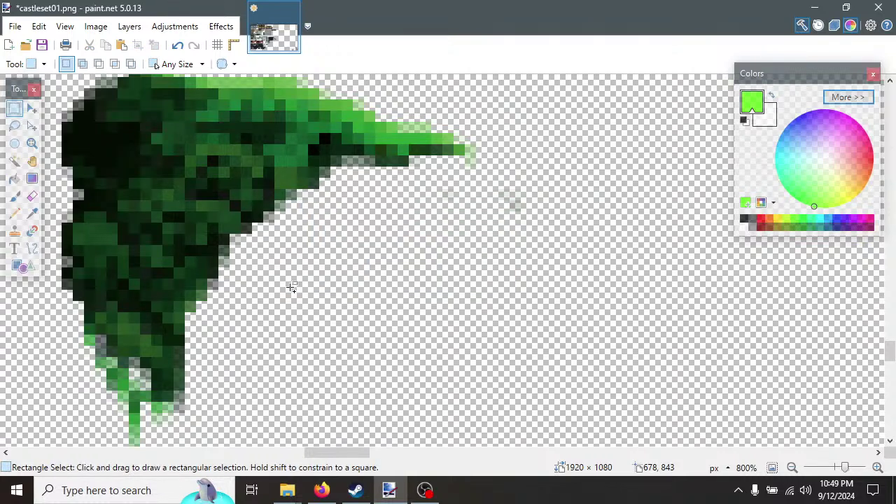
key(ctrl+v)
drag(539, 301, 651, 301)
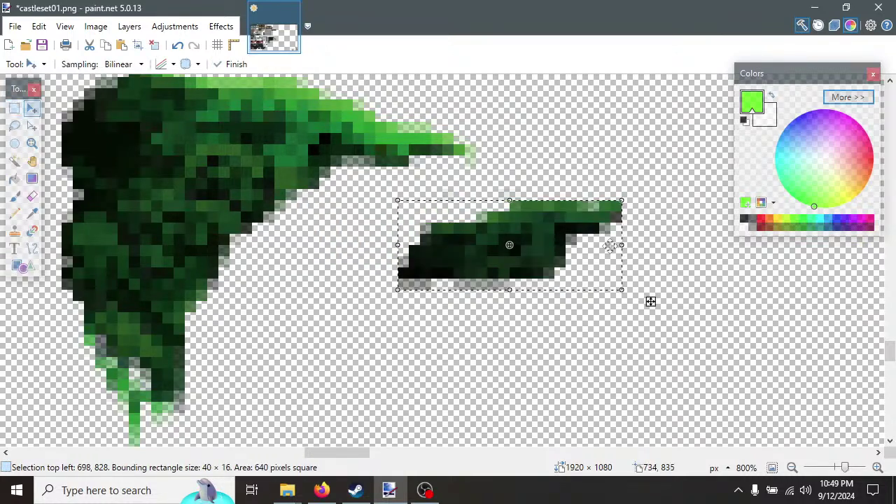
drag(620, 244, 579, 252)
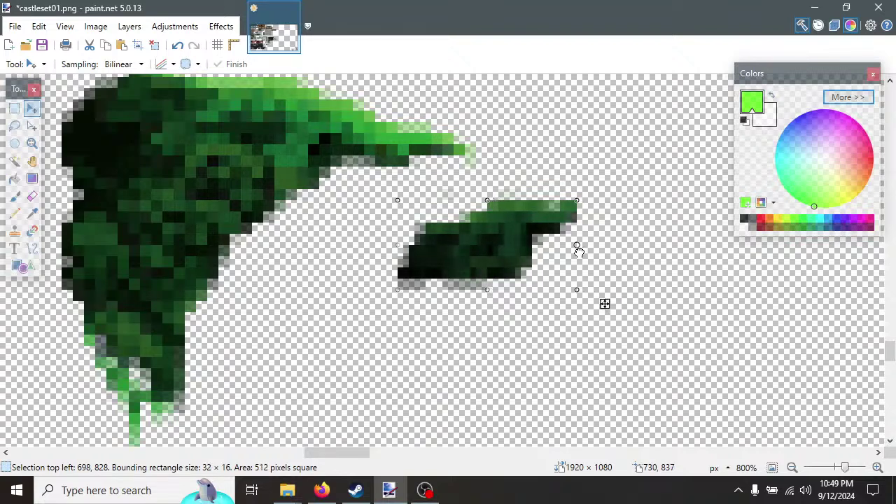
ctrl+scroll(530, 315, down, 4)
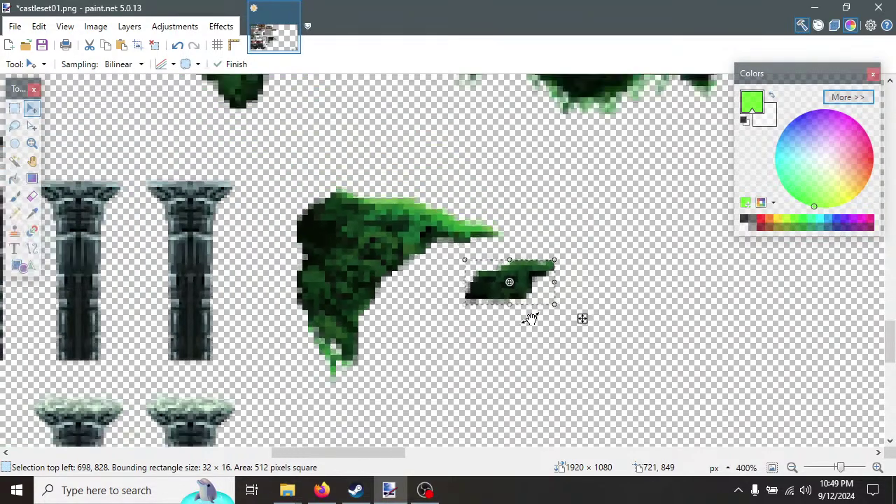
ctrl+scroll(530, 318, down, 1)
drag(530, 318, 590, 237)
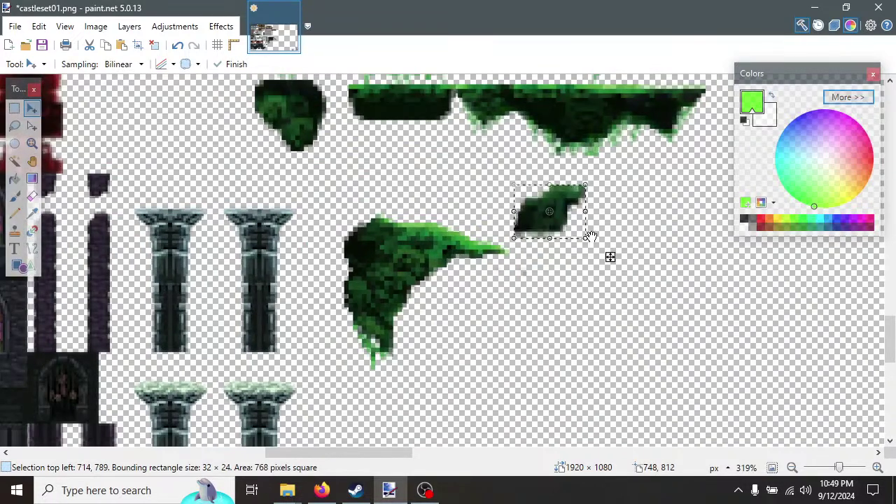
click(177, 45)
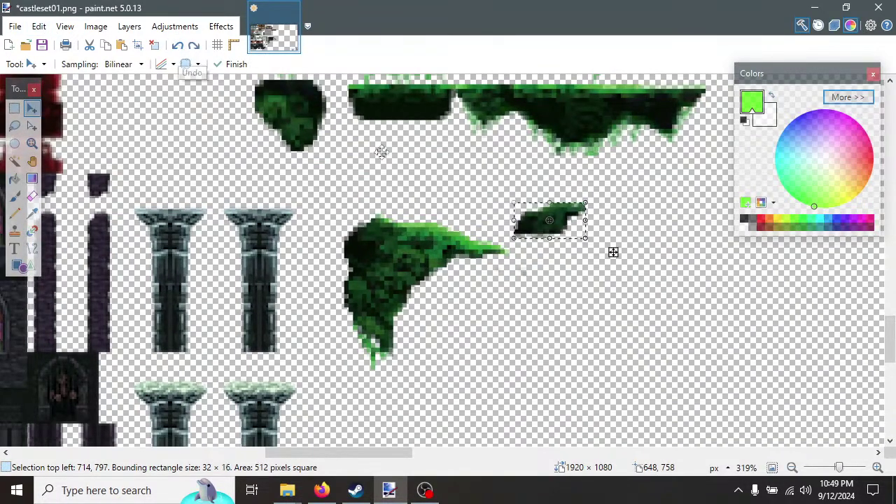
Place the small mossy slab against the right end of the upper hanging platform, top left at 768, 712, and deselect it.
scroll(577, 263, up, 2)
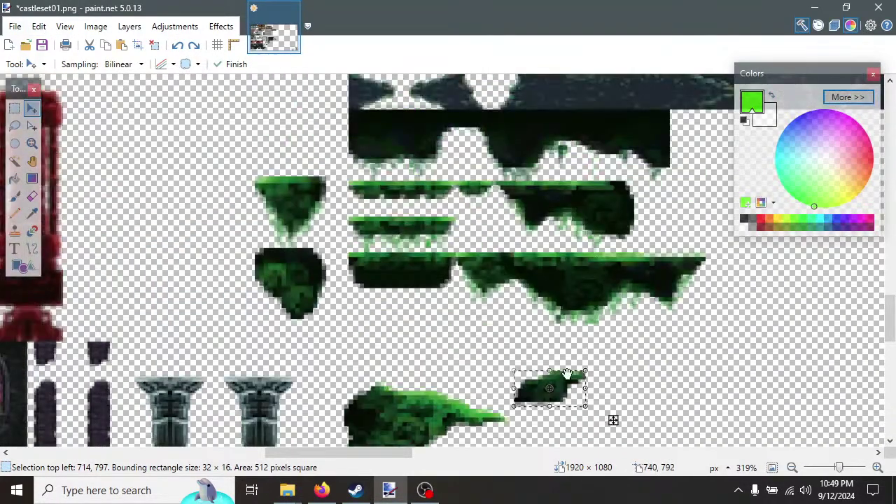
drag(560, 382, 691, 191)
ctrl+scroll(690, 221, up, 5)
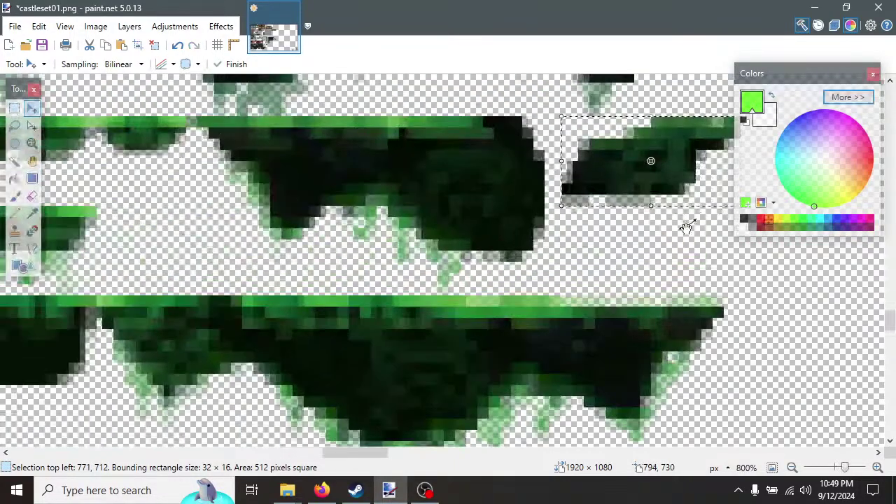
scroll(687, 228, up, 2)
drag(696, 306, 660, 310)
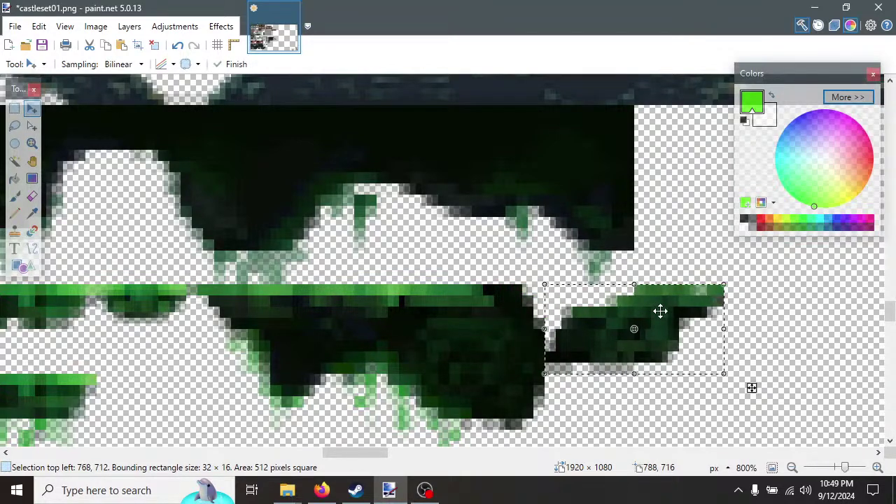
ctrl+scroll(660, 321, down, 5)
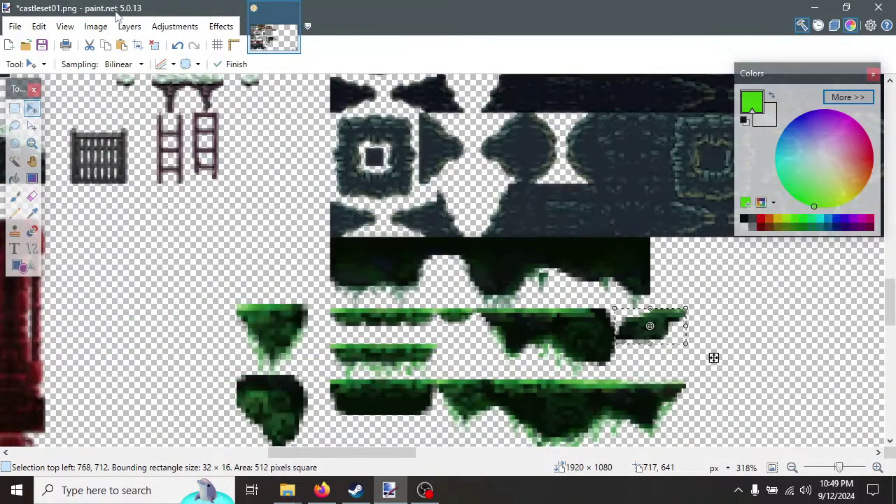
click(96, 26)
click(114, 213)
click(38, 26)
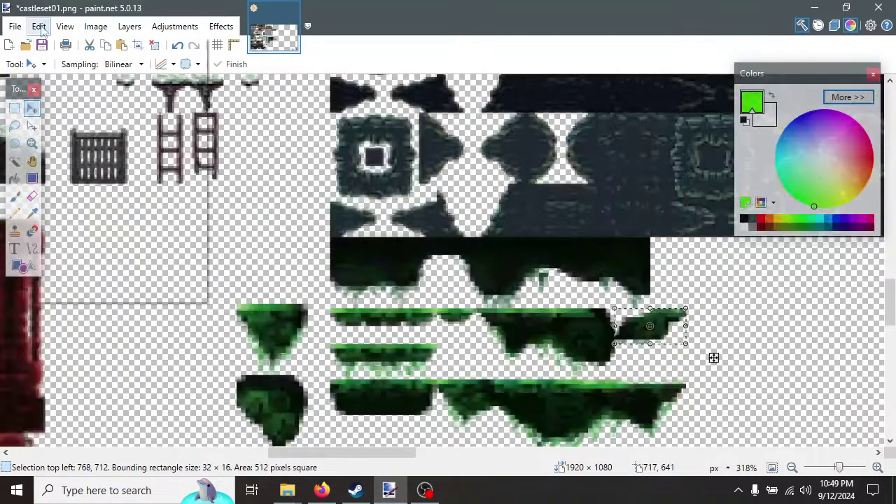
click(56, 293)
Select the large mossy corner piece beside the pillars with a rectangle of about 73 × 73 px and cut it.
scroll(351, 177, down, 5)
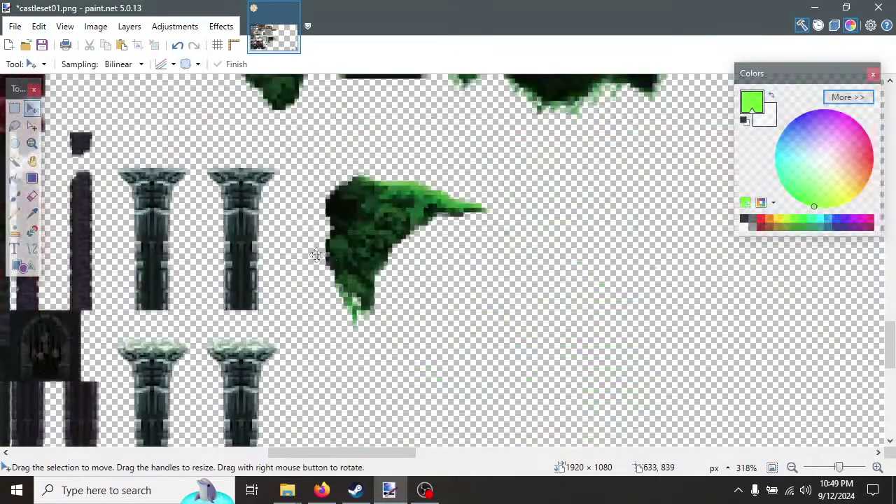
key(s)
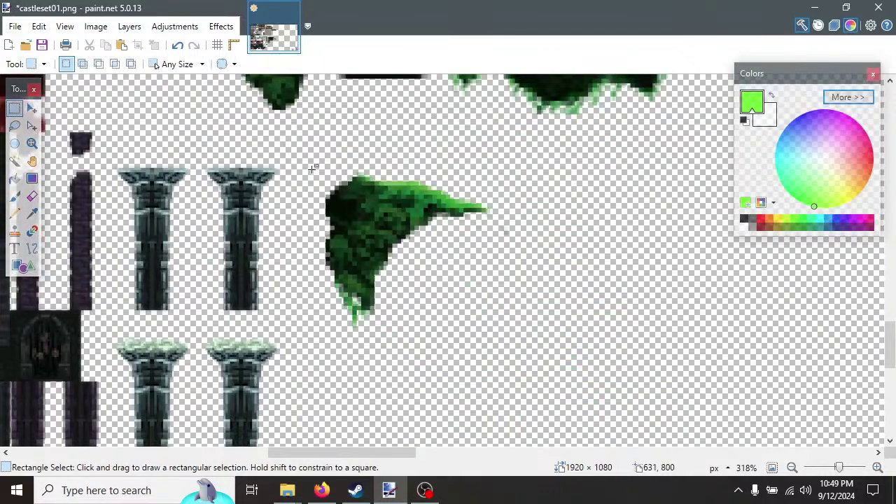
ctrl+scroll(415, 221, up, 1)
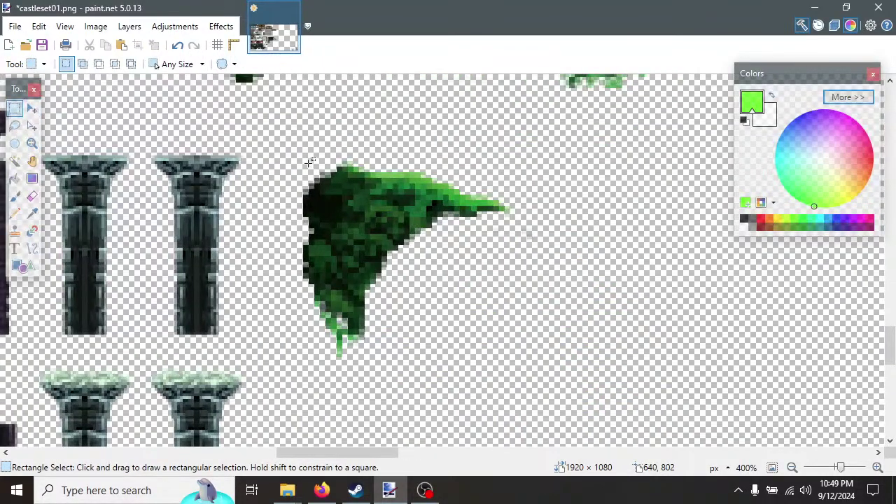
drag(306, 164, 506, 358)
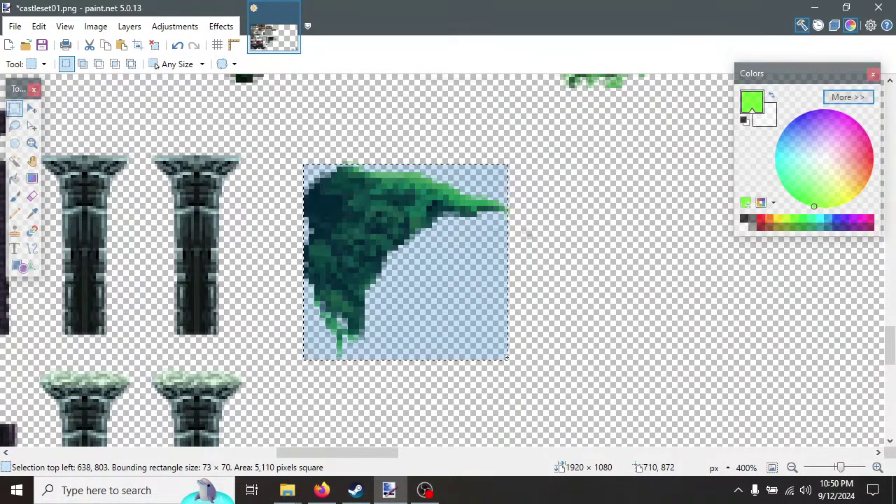
drag(506, 358, 506, 355)
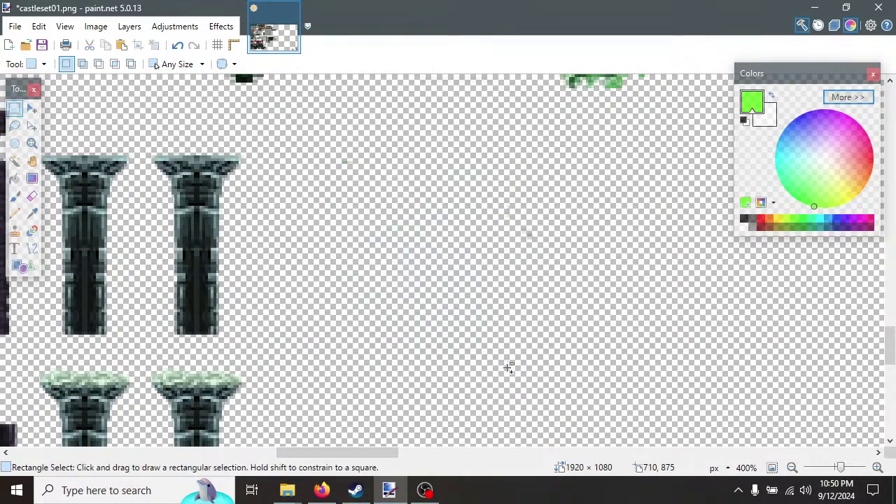
Paste the large mossy corner piece back and scale it down to 64 × 64 px.
key(m)
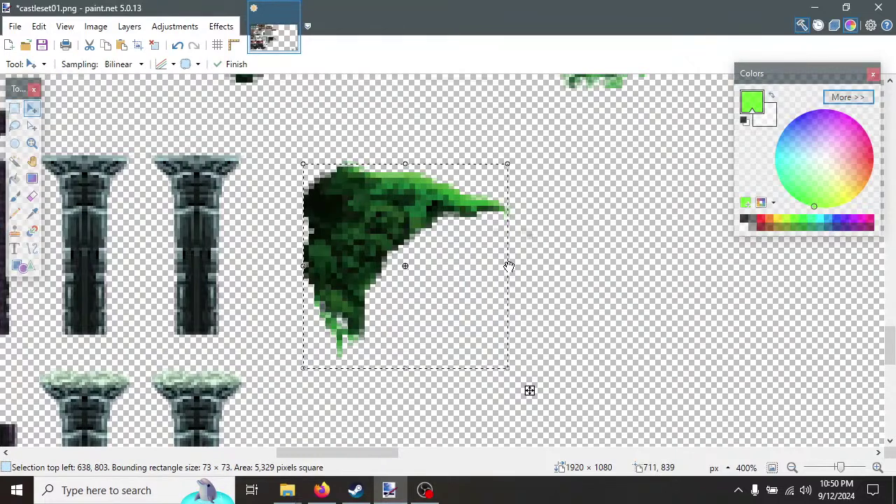
shift+drag(507, 267, 482, 265)
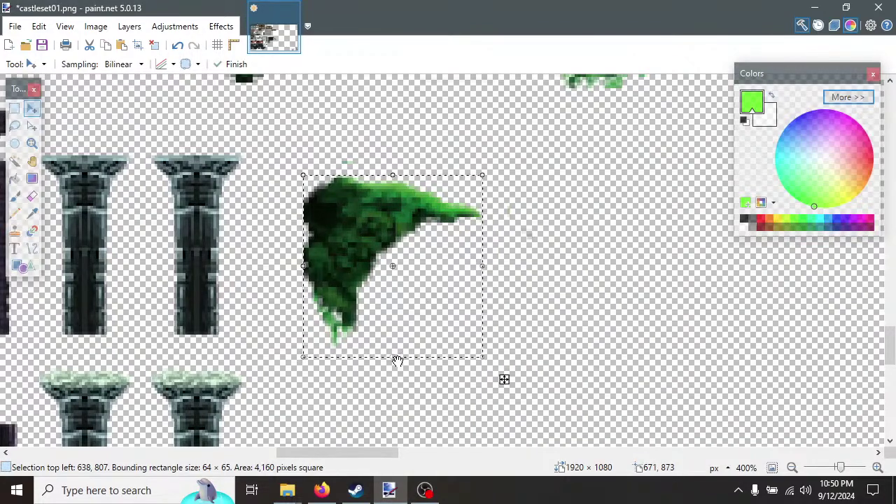
drag(395, 358, 395, 356)
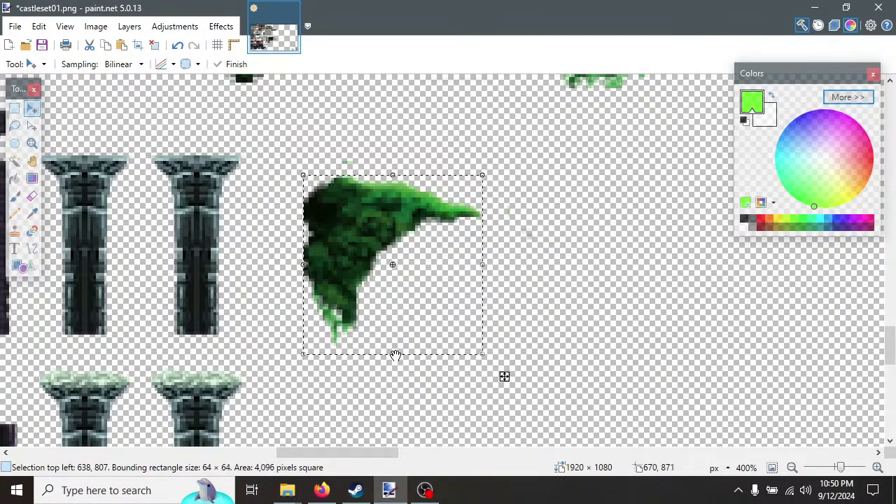
Move the large mossy corner piece up to just beneath the lowest hanging platform, its top edge at y 776.
scroll(438, 281, up, 1)
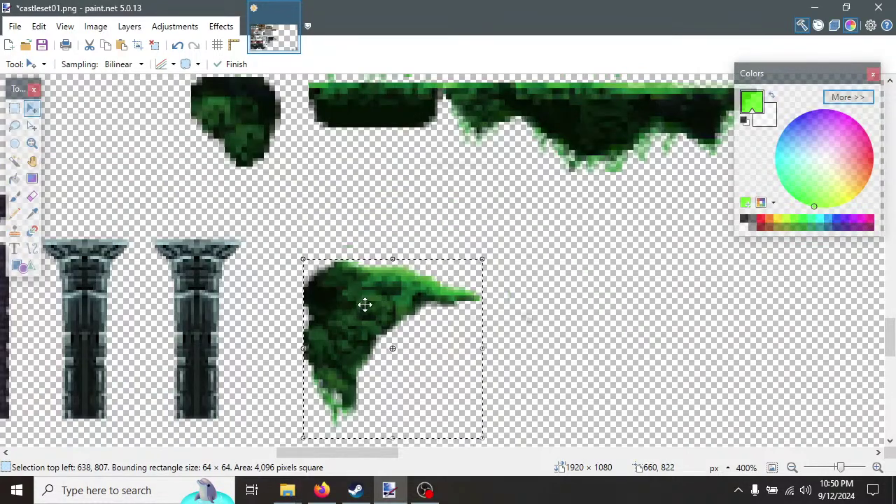
drag(365, 304, 394, 210)
ctrl+scroll(298, 203, up, 4)
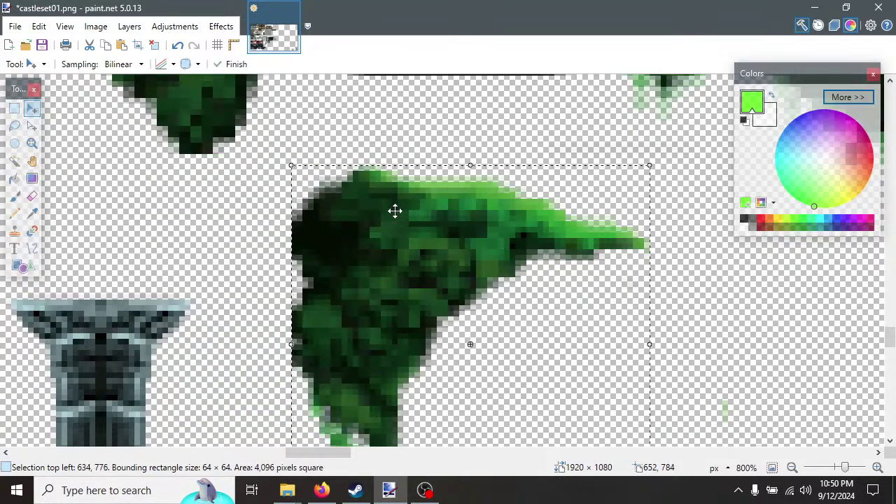
scroll(395, 212, up, 1)
drag(401, 330, 622, 307)
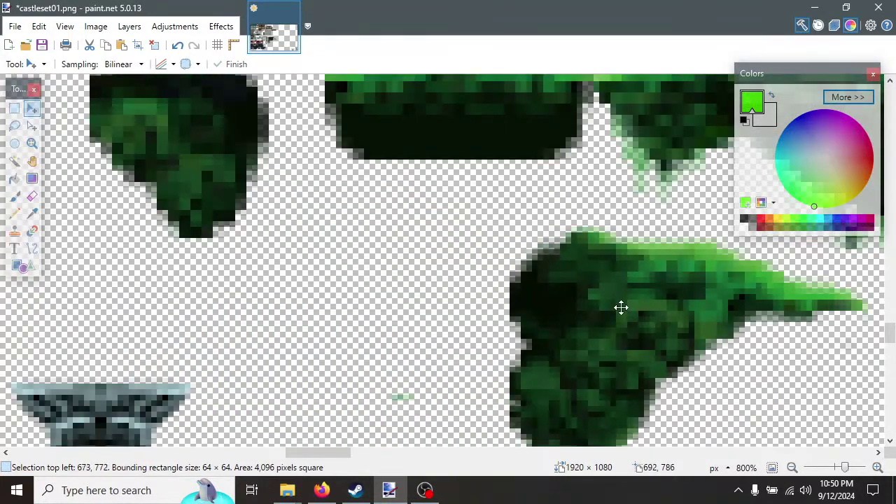
drag(295, 453, 342, 462)
drag(294, 308, 198, 310)
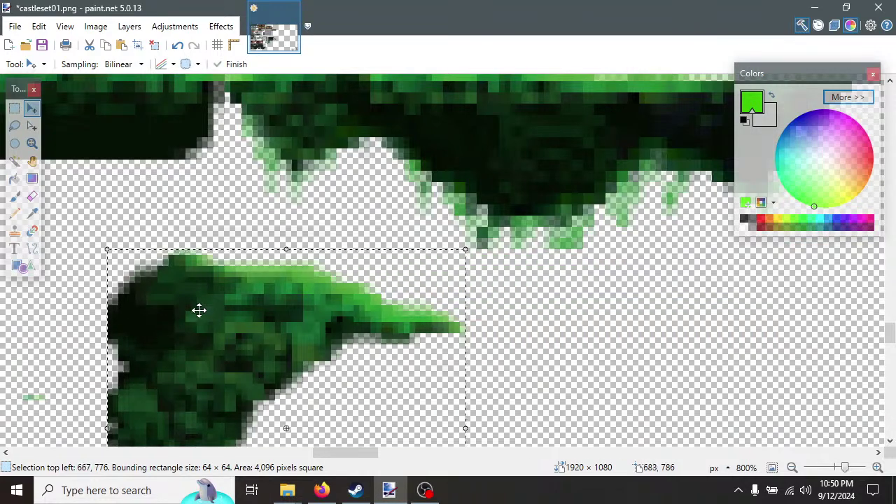
ctrl+scroll(189, 317, down, 2)
ctrl+scroll(189, 318, down, 1)
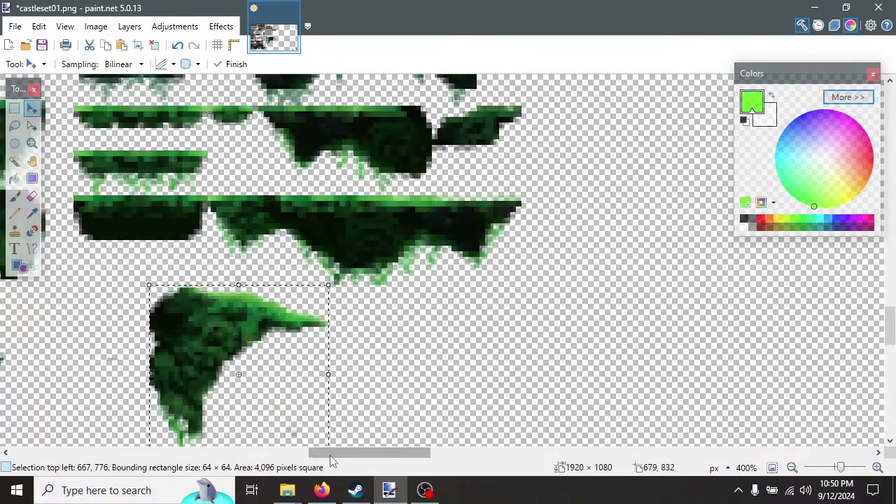
Align the large mossy corner piece with the left edge of the platforms, top left at 640, 776, and deselect it.
drag(346, 454, 297, 458)
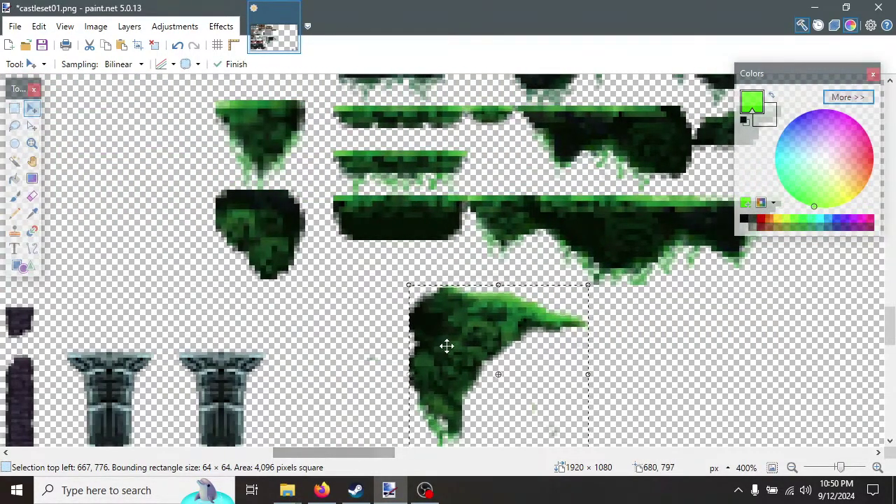
drag(446, 344, 398, 348)
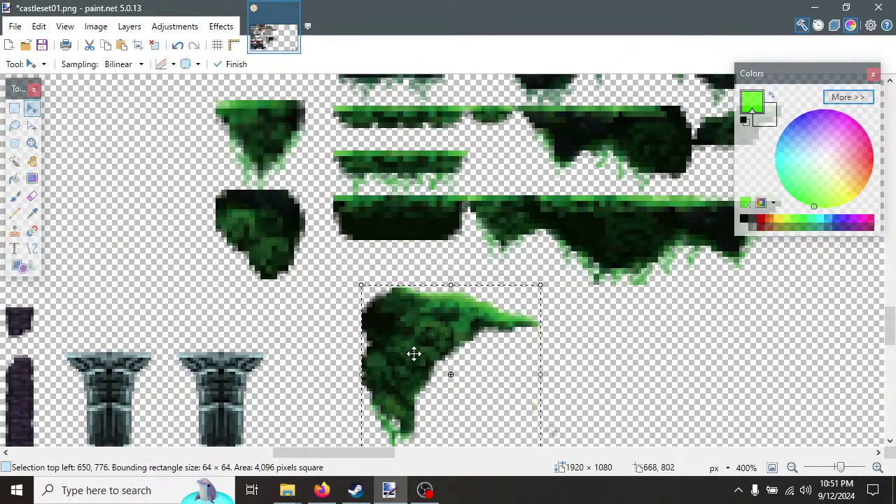
drag(415, 350, 385, 350)
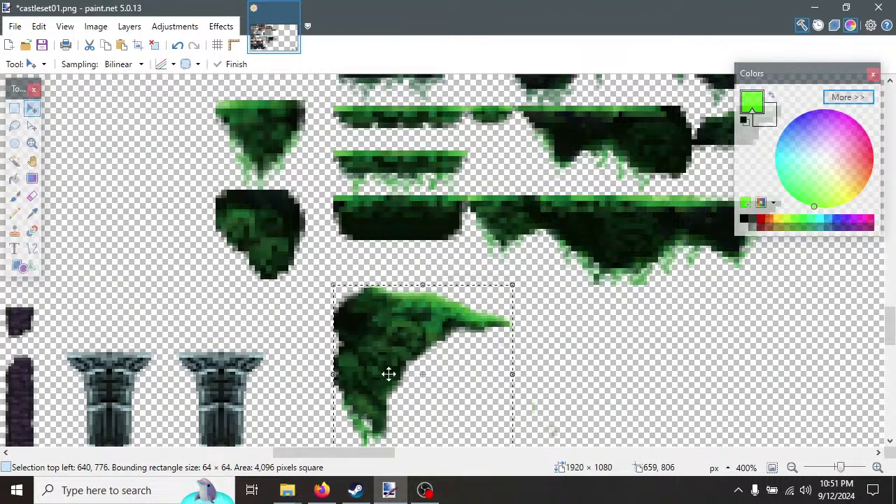
click(38, 26)
click(65, 293)
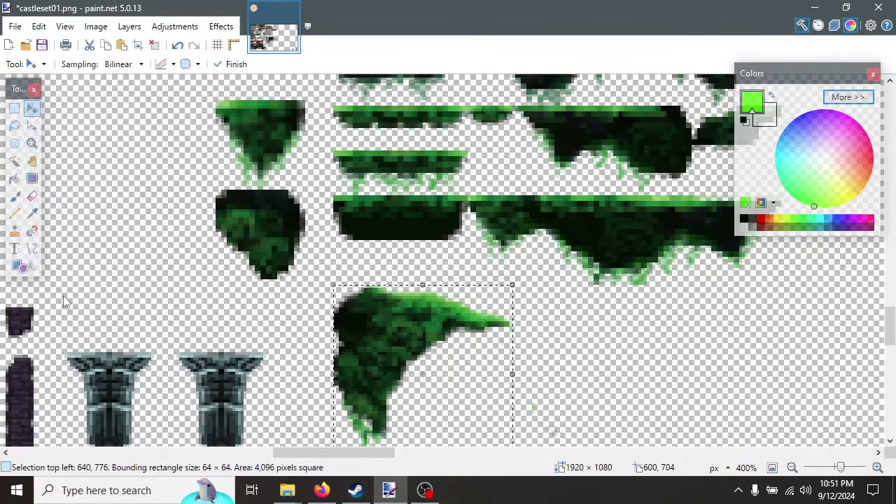
click(96, 26)
click(109, 212)
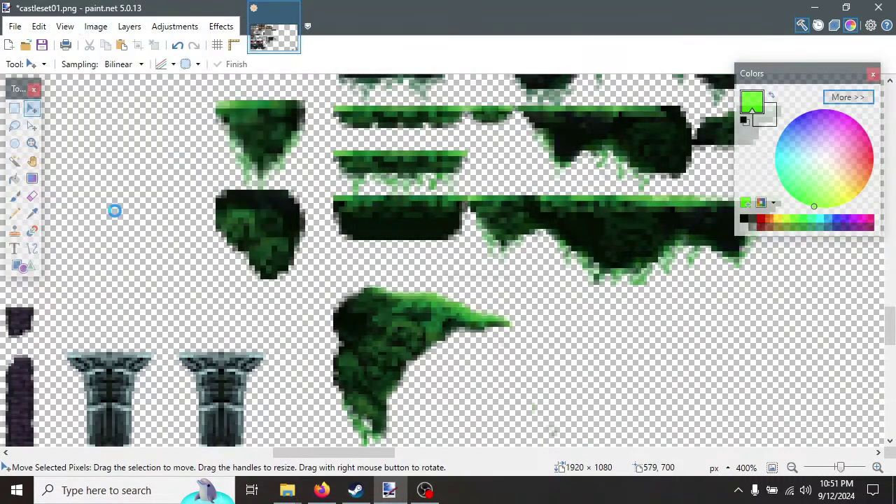
Cut the small triangular mossy piece with a 33 × 32 px rectangular selection and paste it back.
click(14, 110)
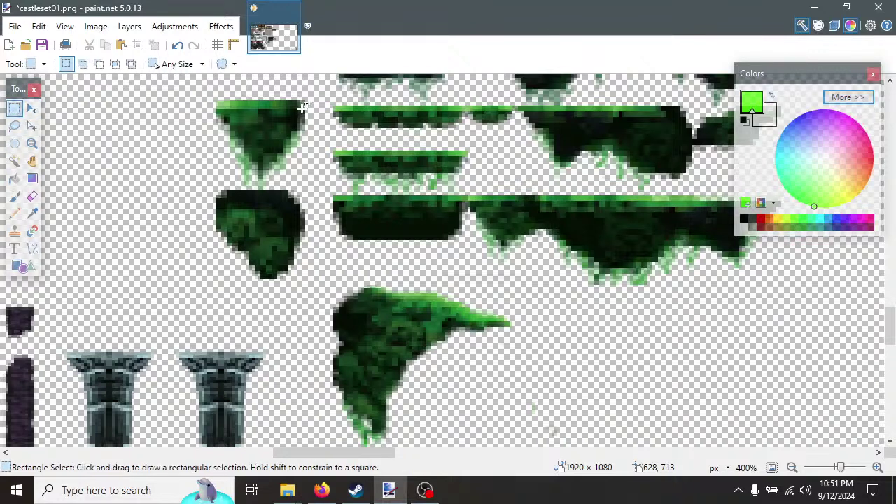
drag(305, 102, 216, 190)
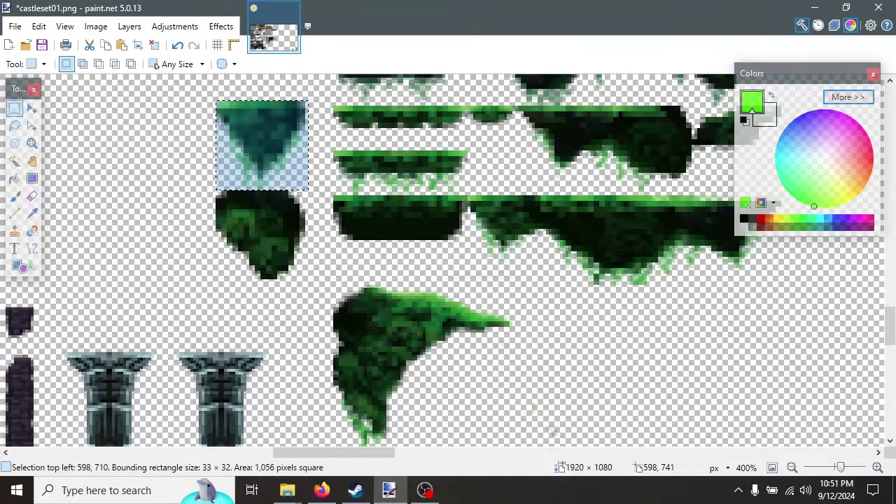
key(Delete)
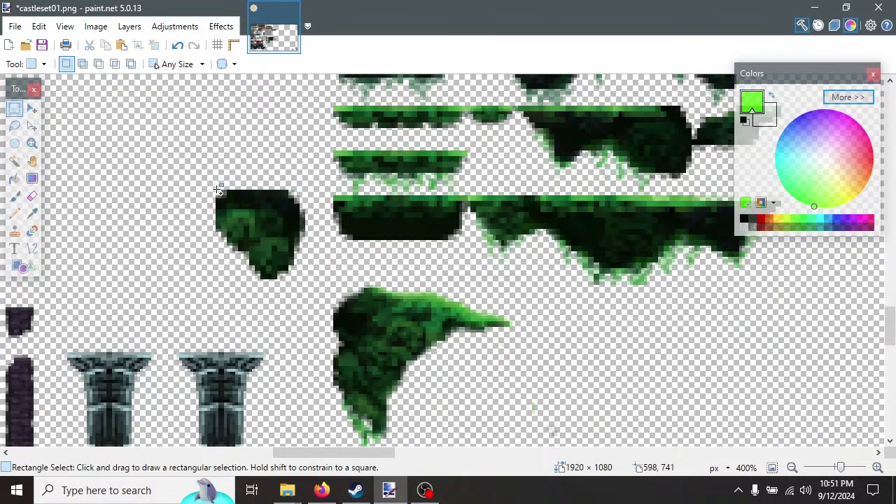
key(ctrl+v)
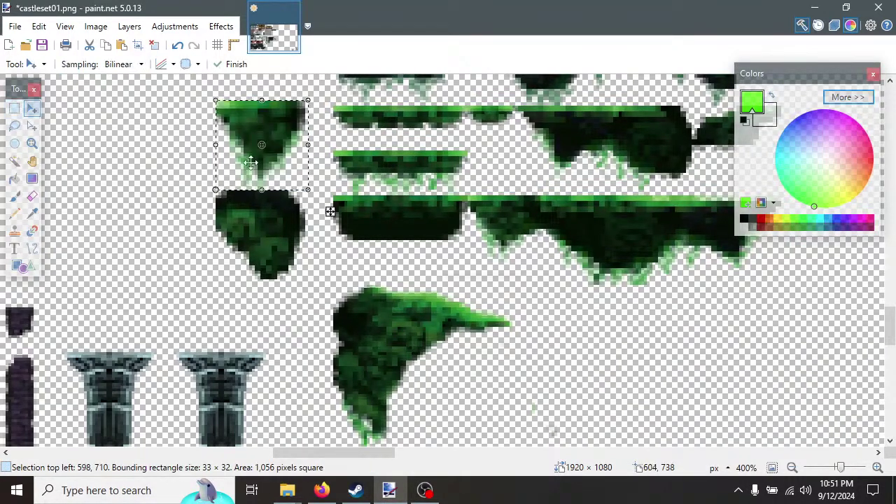
Place the triangular mossy piece beneath the right end of the lowest platform, top left at 768, 776, and deselect it.
drag(256, 119, 553, 338)
drag(371, 460, 403, 459)
drag(355, 336, 364, 306)
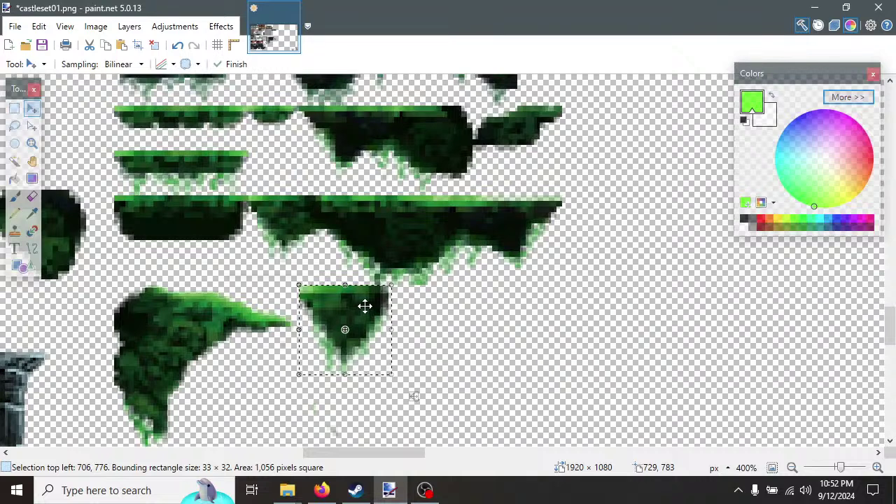
drag(358, 304, 476, 306)
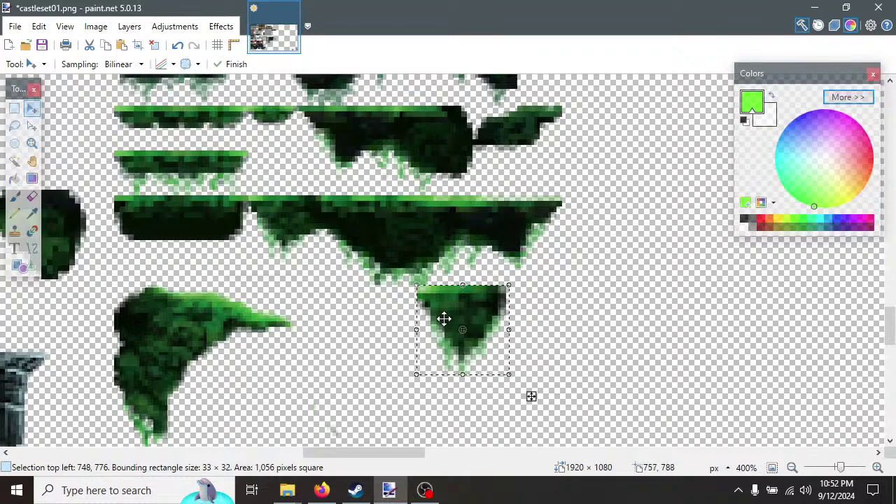
click(177, 44)
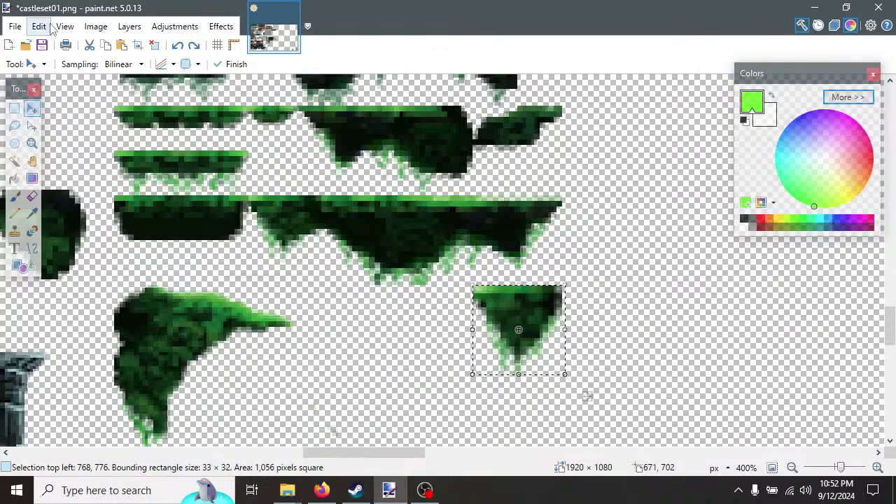
click(96, 26)
click(119, 212)
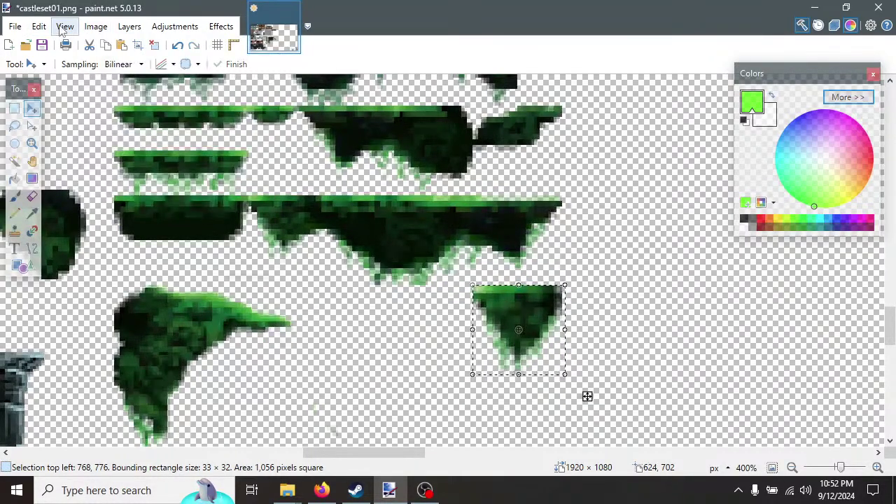
click(39, 26)
click(76, 294)
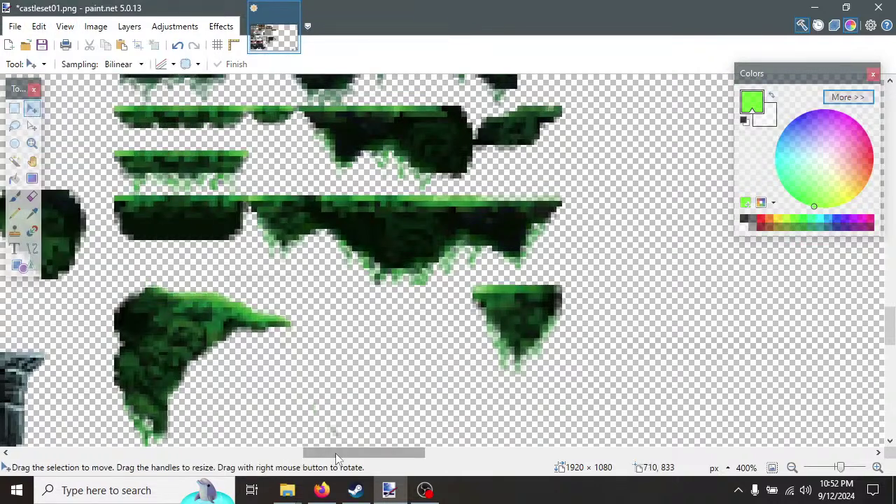
Cut the rounded mossy rock above the pillars with a 32 × 32 px rectangular selection and paste it back.
drag(336, 459, 297, 456)
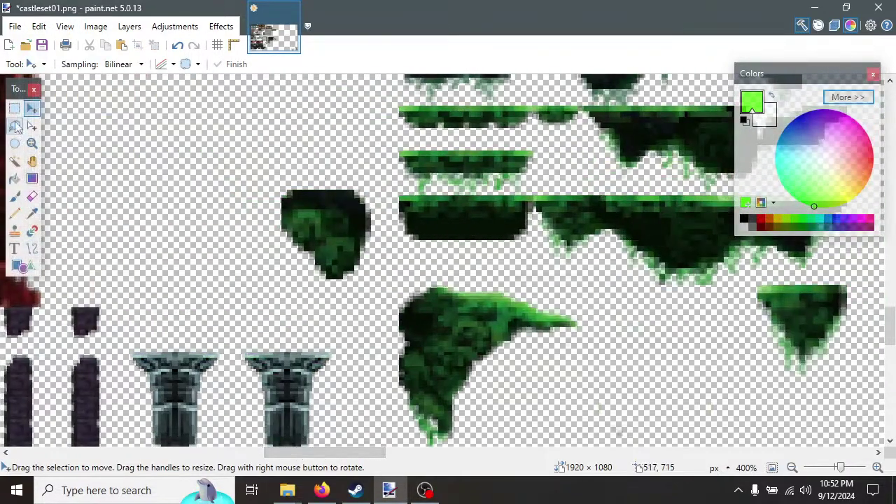
key(s)
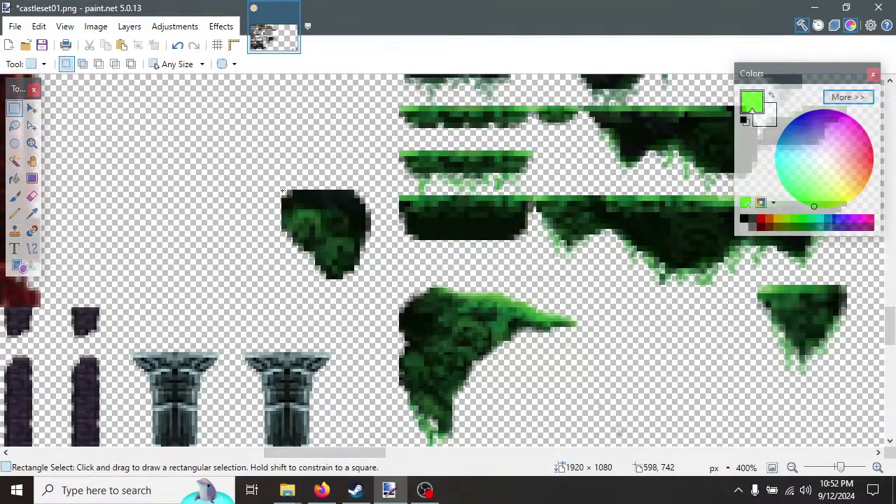
drag(282, 190, 371, 279)
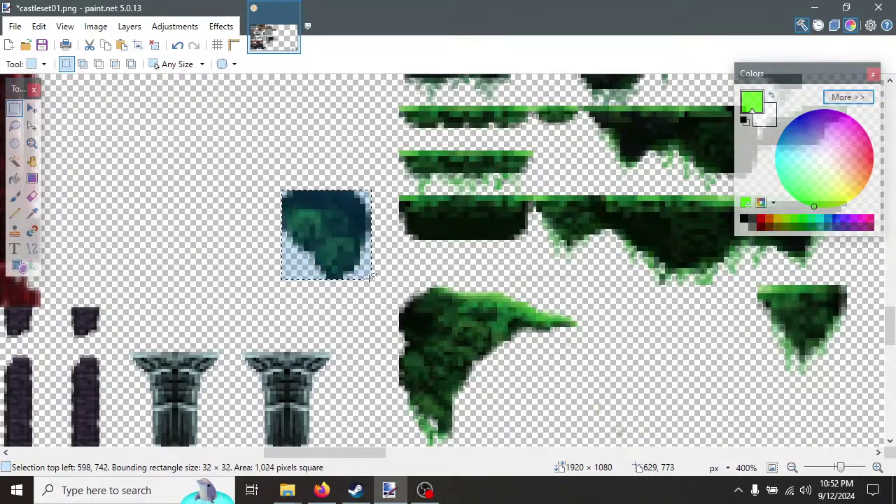
key(Delete)
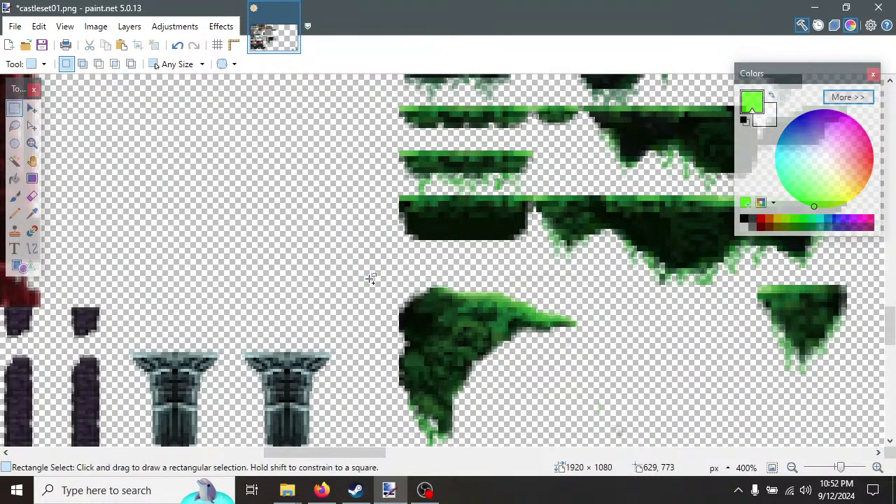
key(ctrl+v)
Place the rounded mossy rock directly left of the triangular piece, top left at 736, 776, and deselect it.
drag(306, 212, 693, 308)
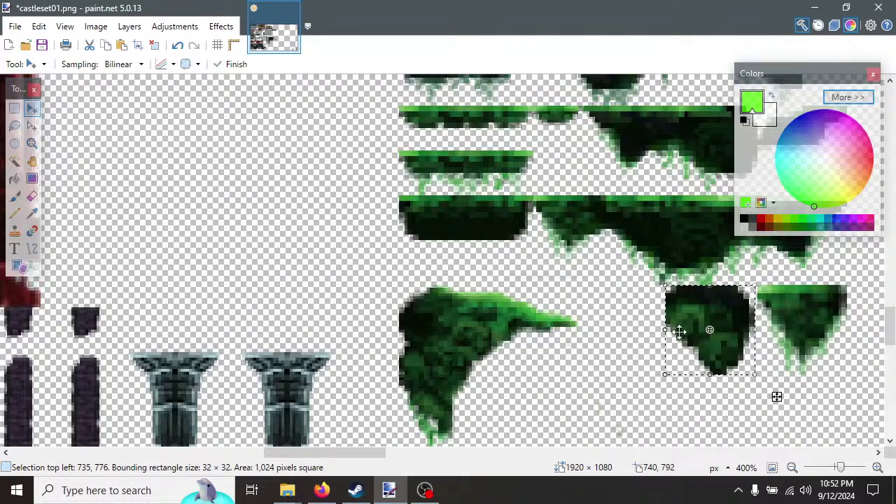
ctrl+scroll(770, 373, up, 3)
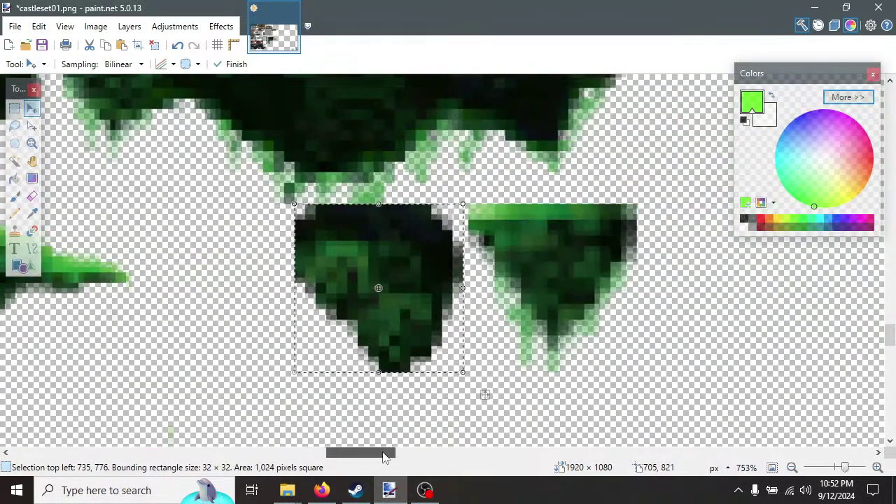
drag(361, 452, 384, 452)
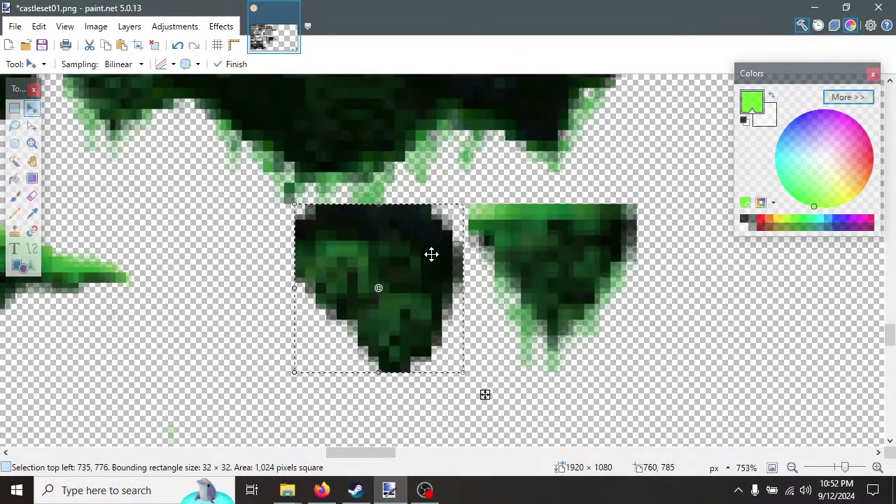
mouse_move(431, 254)
mouse_down()
mouse_move(436, 264)
mouse_move(436, 254)
mouse_up()
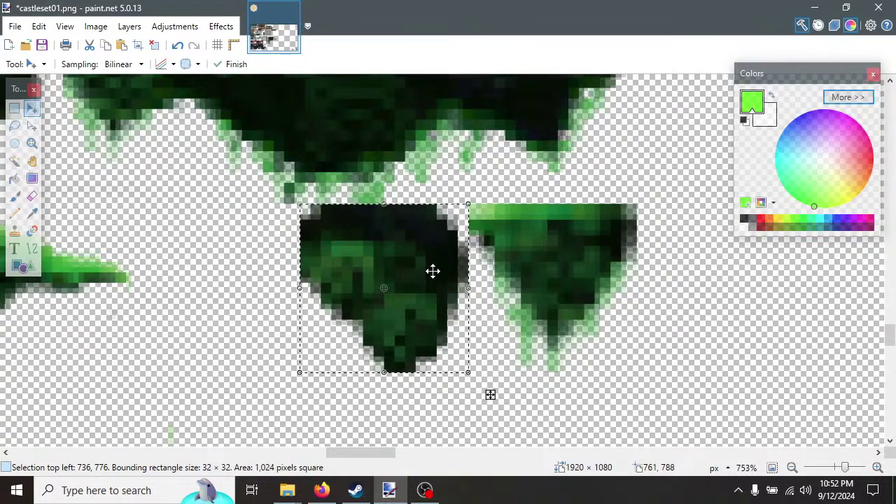
ctrl+scroll(433, 271, down, 5)
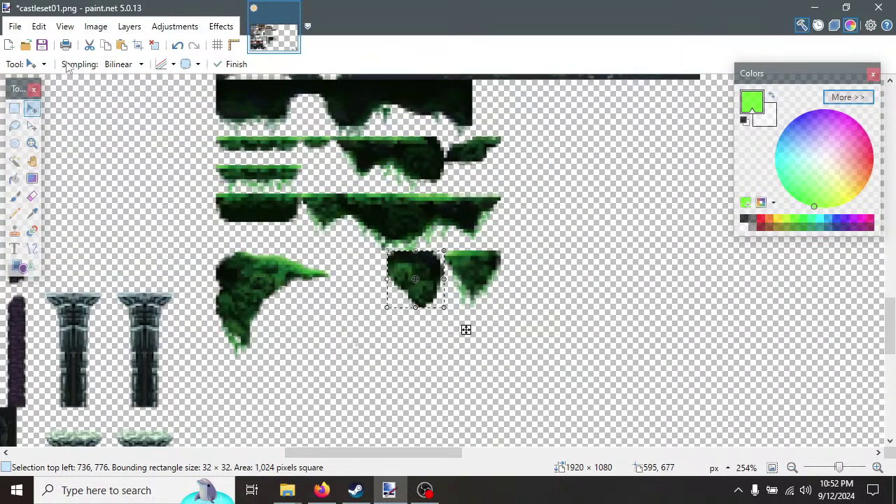
click(95, 26)
key(Escape)
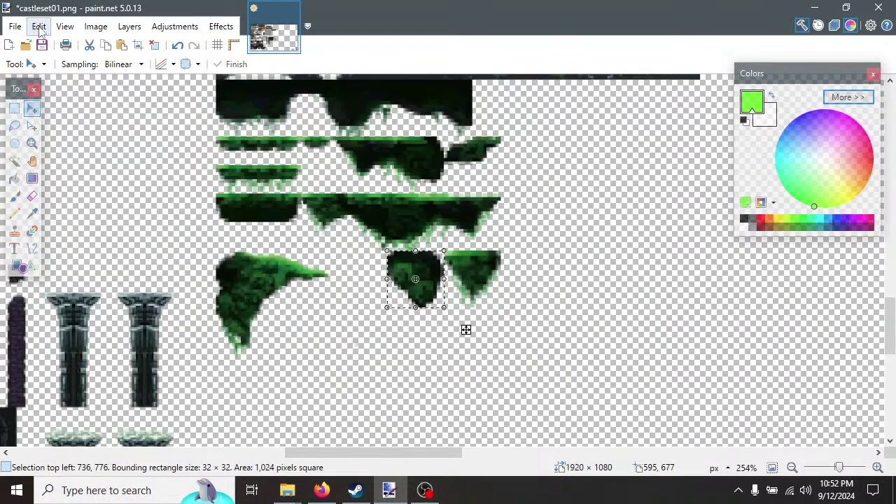
click(39, 26)
click(56, 294)
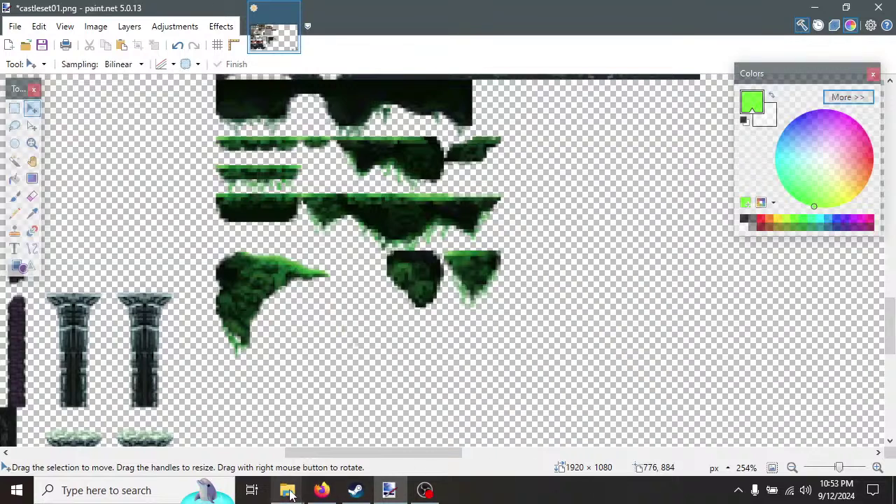
Open Swamp Kingdom - Tileset.png from the Swamp Kingdom Tile Set #1 folder in paint.net and look over its plants and wooden props.
mouse_move(287, 490)
click(380, 448)
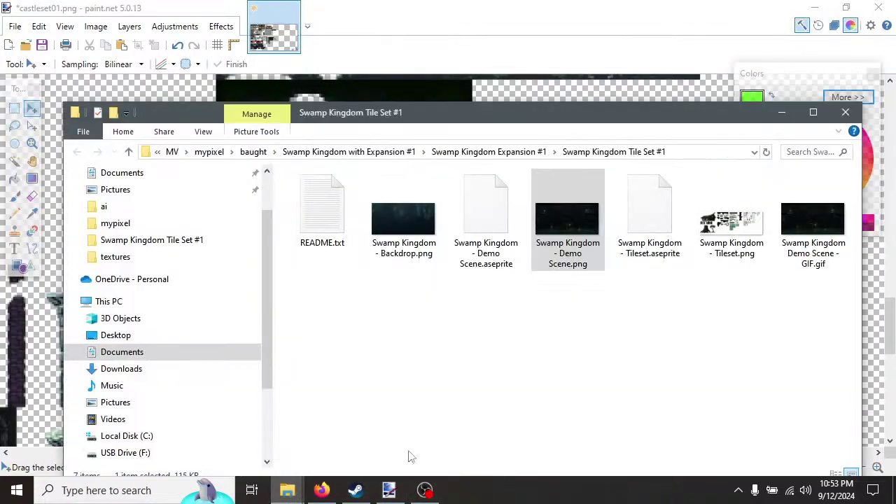
right_click(729, 223)
mouse_move(779, 305)
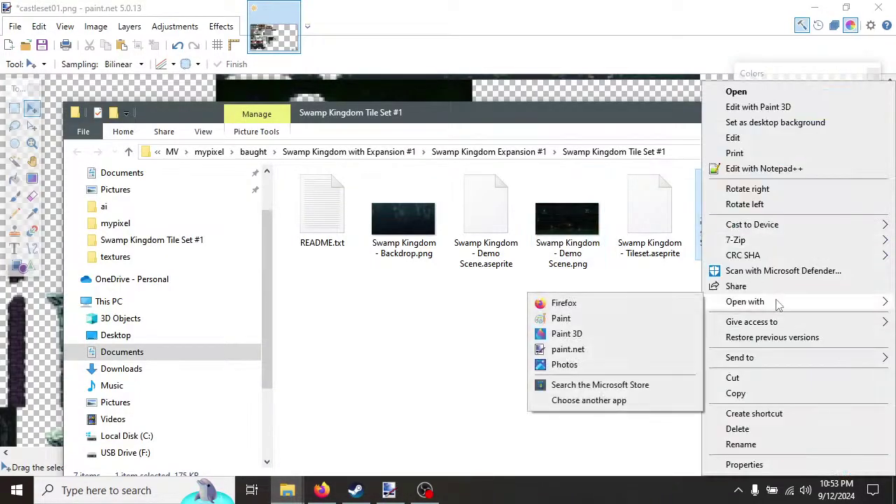
click(583, 350)
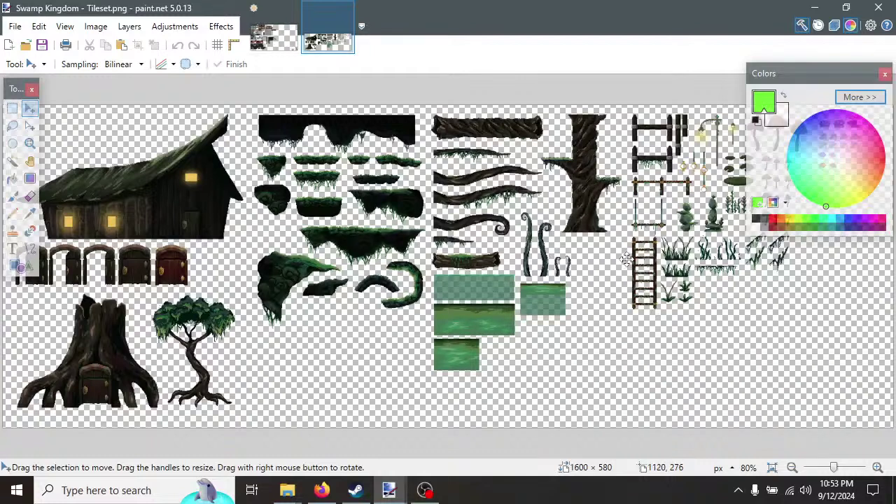
ctrl+scroll(627, 259, up, 5)
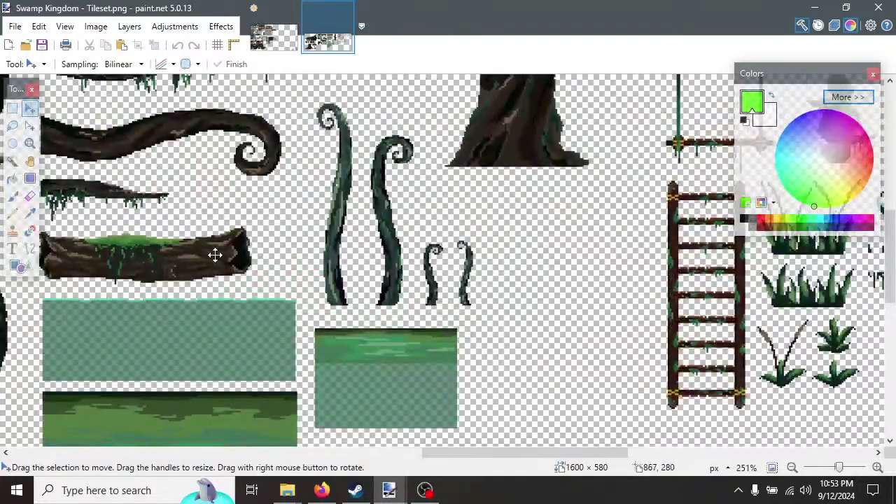
drag(548, 453, 644, 456)
scroll(658, 372, up, 3)
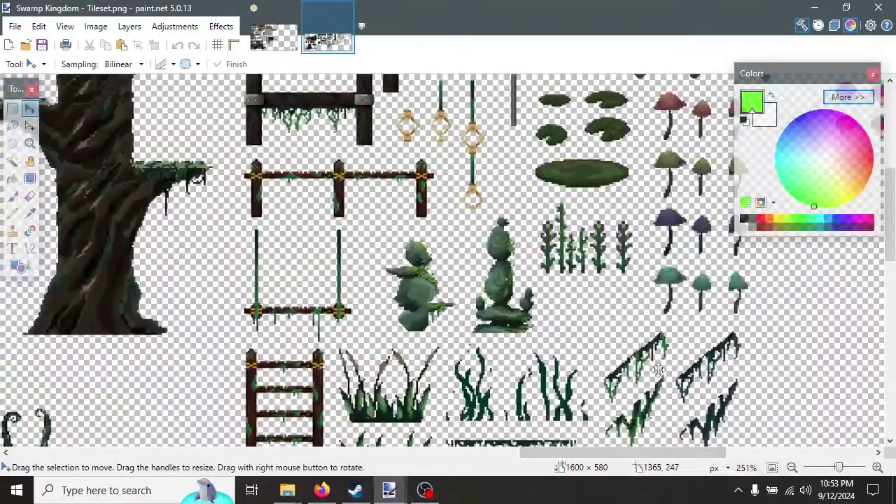
Look over the mushrooms, treasure chests, frogs, lamp posts and wooden fences in the upper part of the Swamp Kingdom tileset.
scroll(638, 382, up, 3)
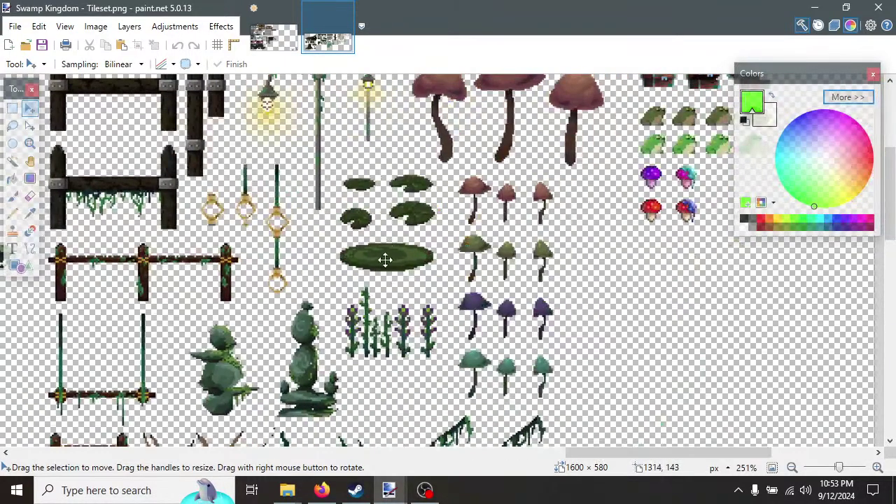
drag(638, 452, 686, 453)
scroll(618, 362, up, 3)
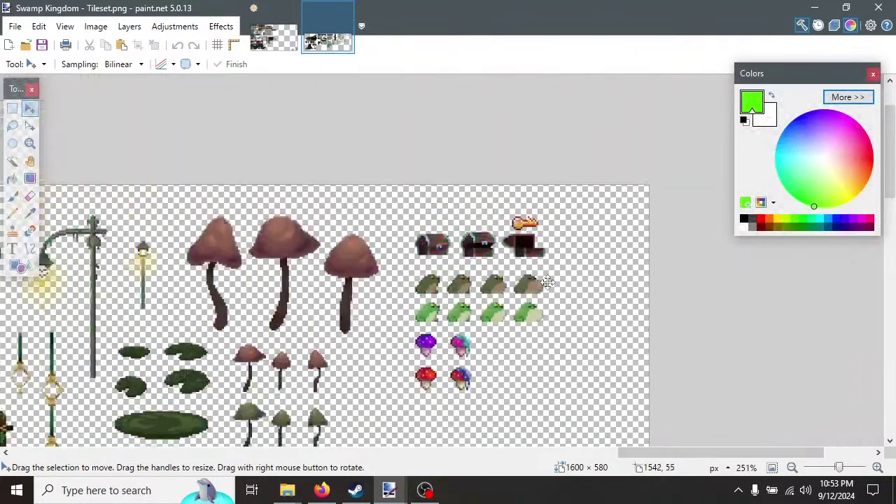
ctrl+scroll(460, 344, up, 3)
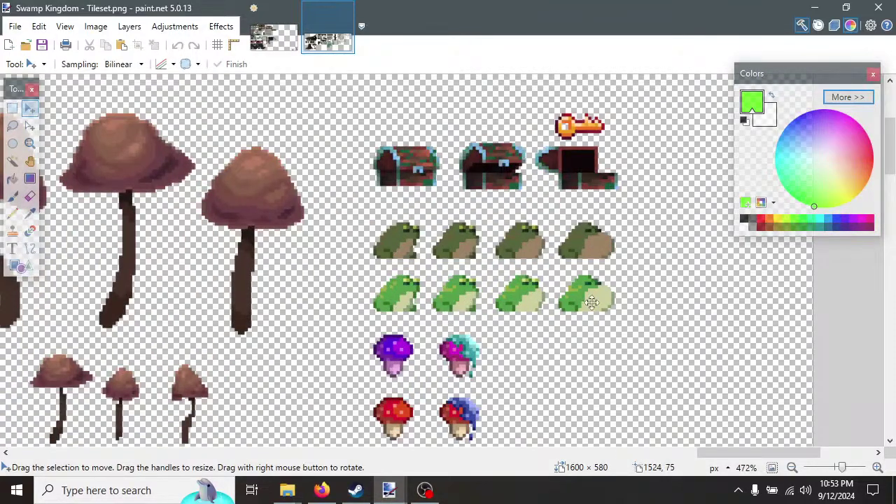
ctrl+scroll(474, 308, down, 4)
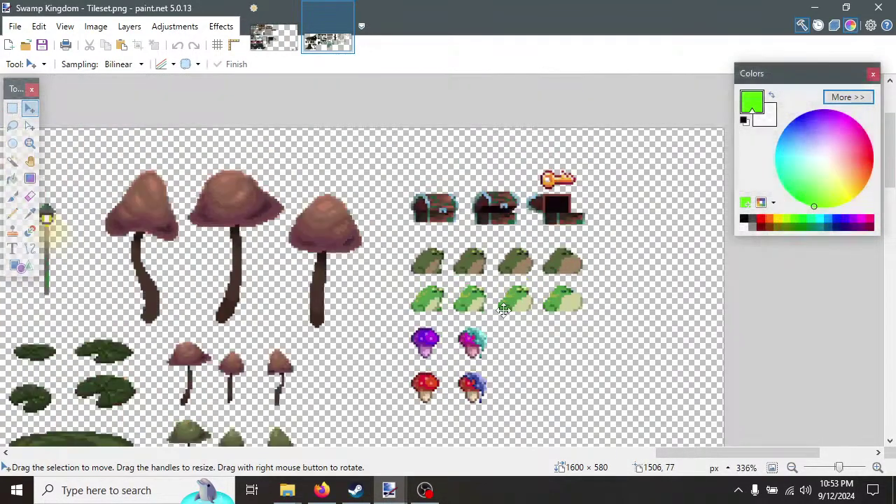
ctrl+scroll(491, 327, up, 1)
ctrl+scroll(492, 327, up, 2)
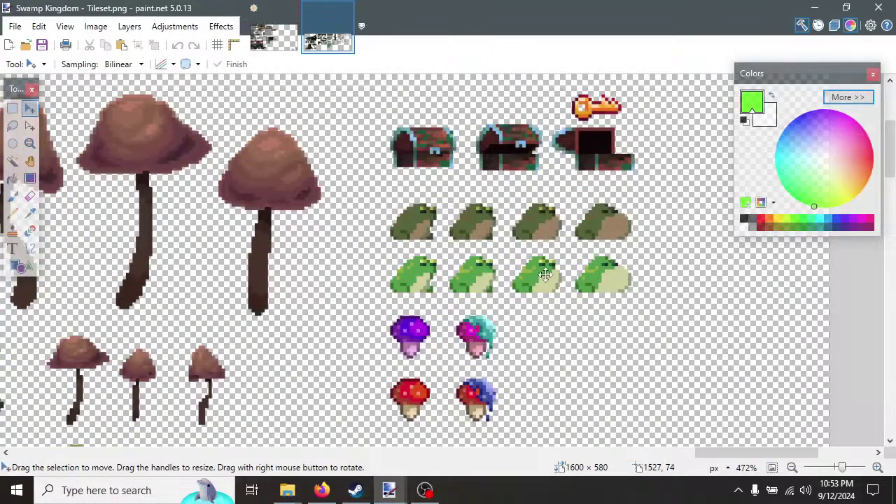
shift+scroll(752, 456, left, 5)
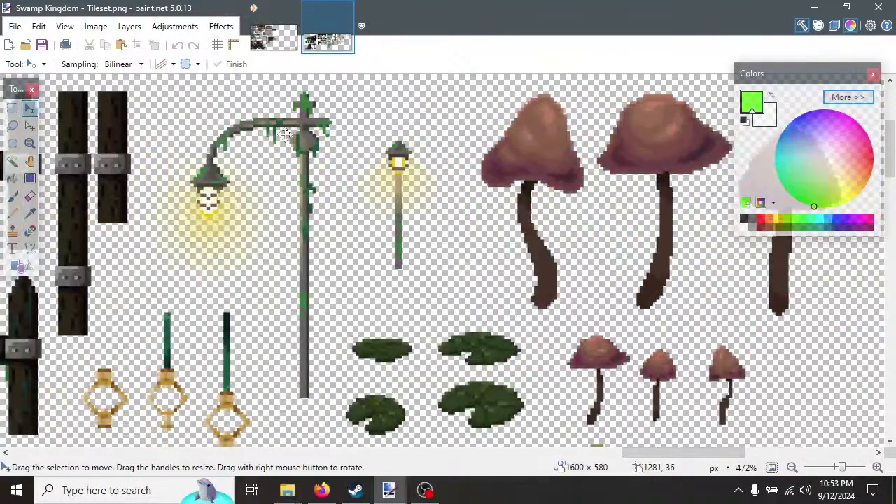
shift+scroll(644, 462, left, 5)
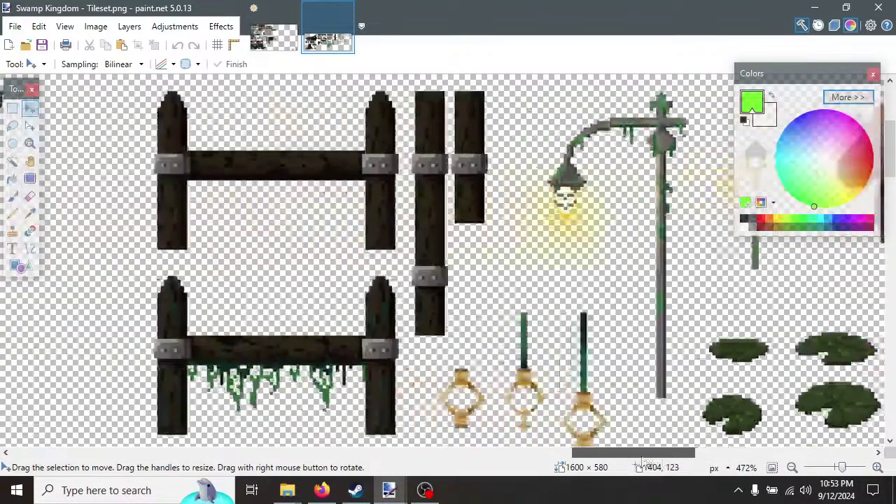
shift+scroll(642, 462, left, 1)
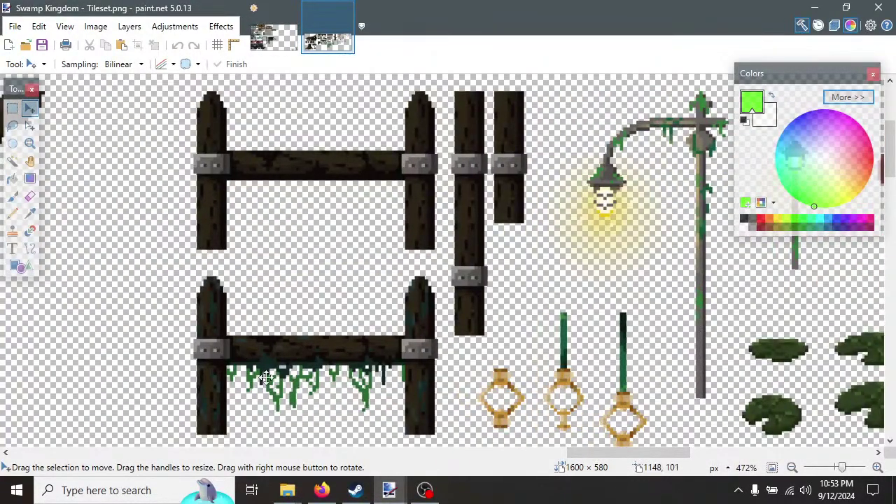
Examine the tree trunks, mossy branches, curled vines, water tiles, trees, ladder and grasses across the Swamp Kingdom tileset.
ctrl+scroll(391, 380, down, 5)
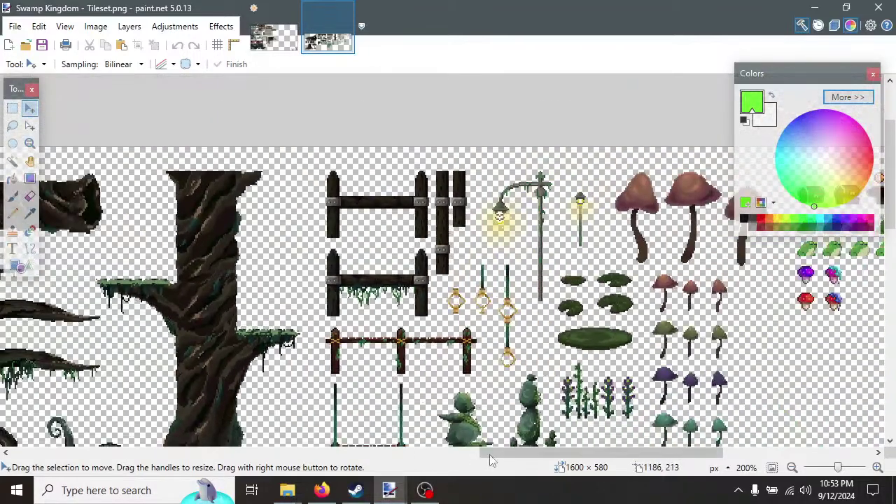
drag(502, 455, 411, 463)
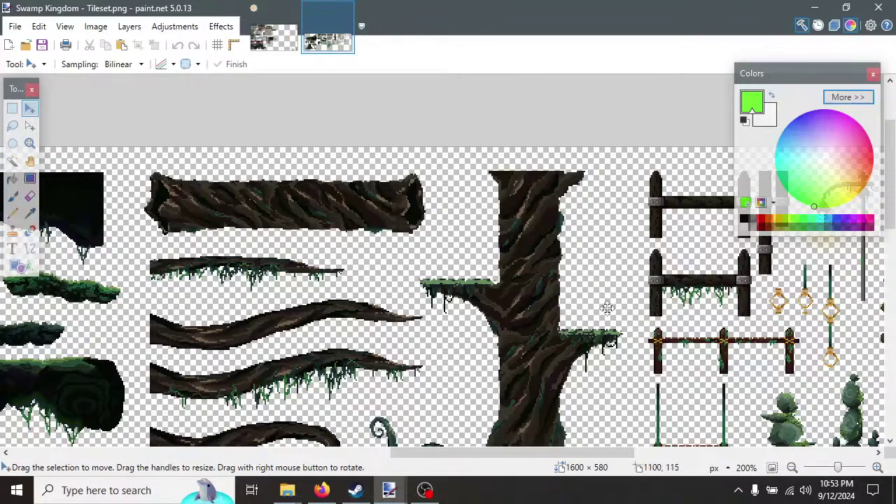
scroll(460, 344, down, 3)
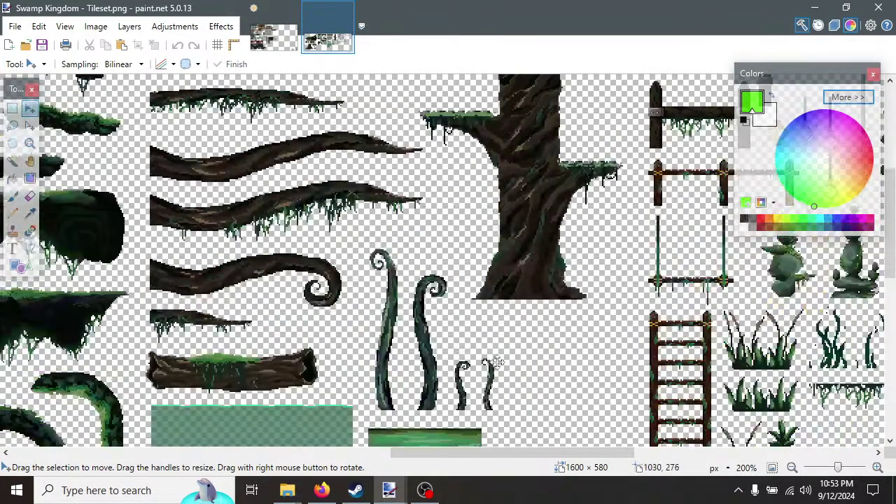
scroll(448, 285, up, 3)
scroll(448, 284, down, 5)
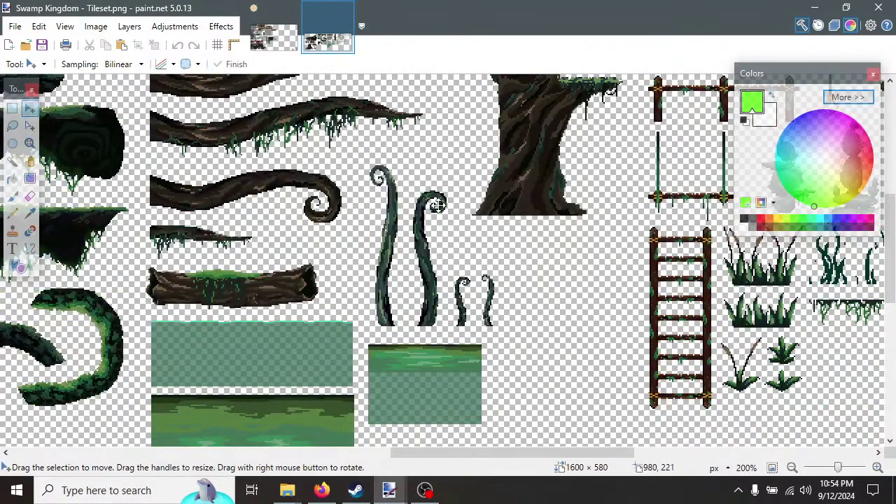
drag(480, 460, 247, 456)
scroll(389, 309, down, 3)
scroll(389, 310, down, 1)
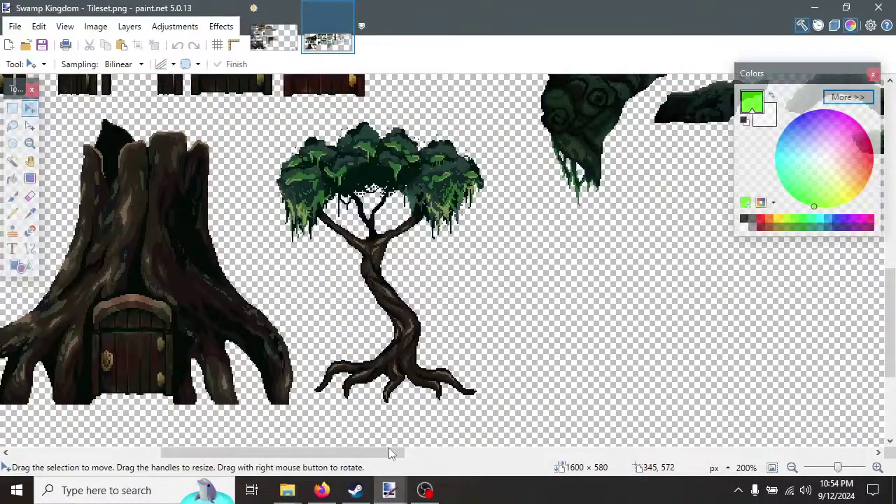
drag(357, 454, 614, 330)
scroll(606, 319, up, 3)
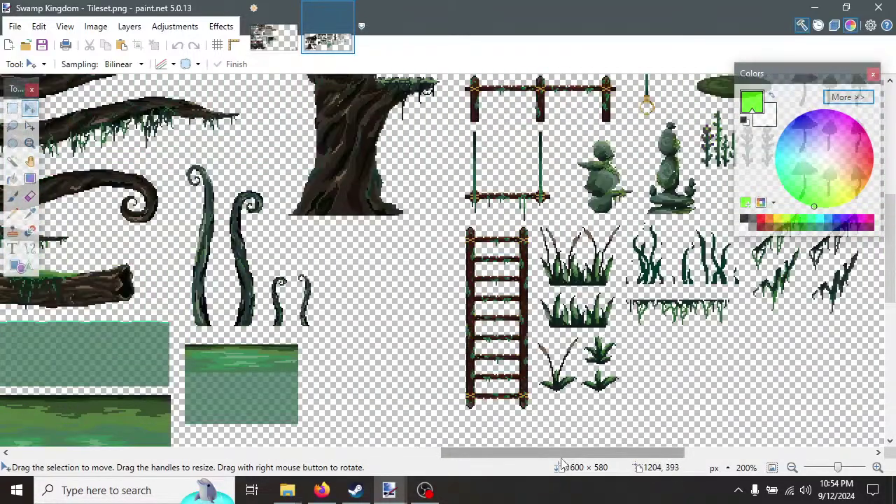
drag(565, 454, 650, 453)
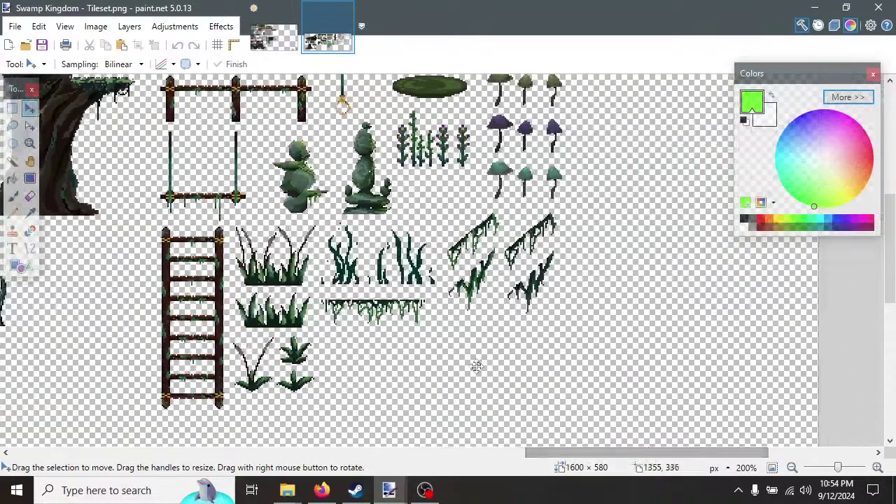
Cut the tall reed grass beside the ladder with a 58 × 43 px rectangular selection and paste it into castleset01.png.
ctrl+scroll(285, 301, up, 4)
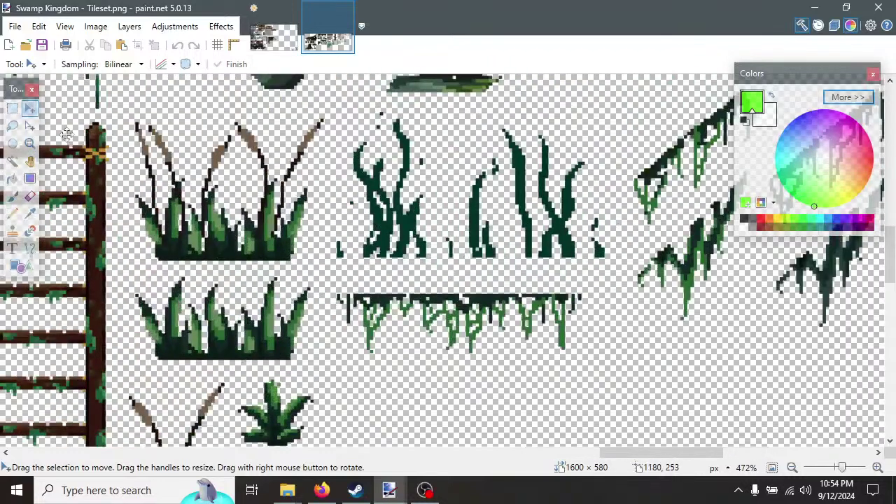
click(12, 109)
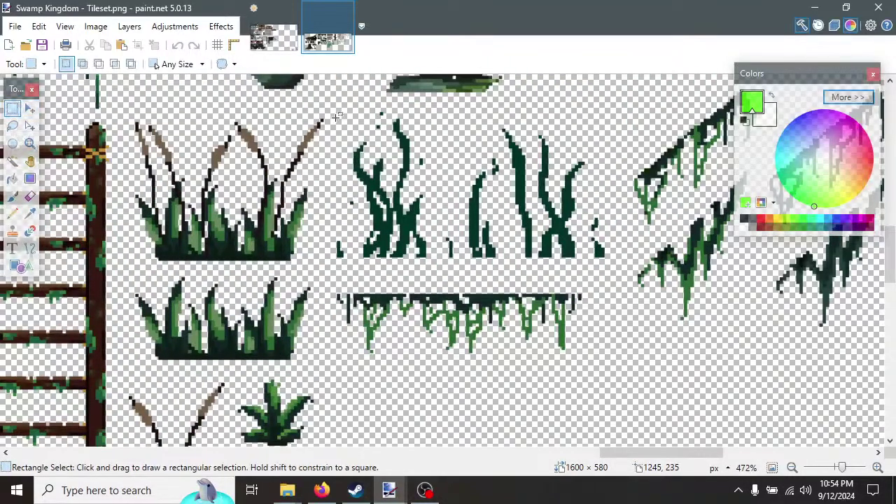
drag(321, 122, 136, 257)
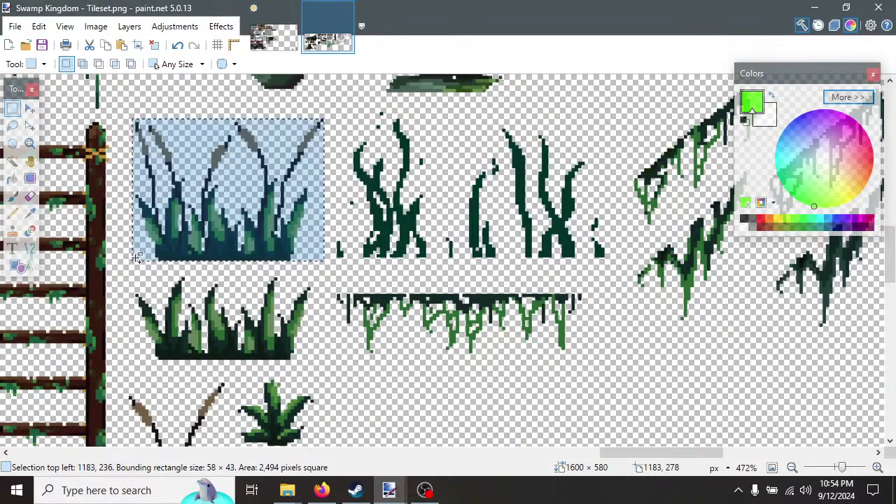
key(ctrl+x)
click(272, 15)
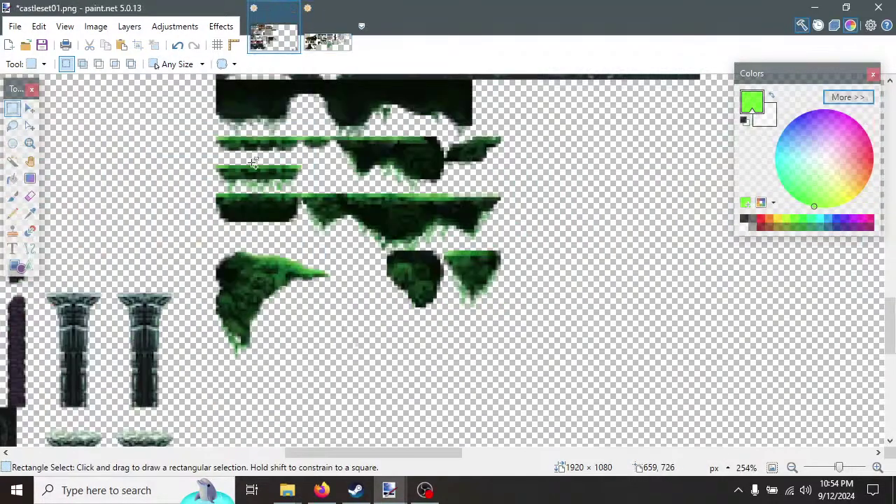
key(ctrl+v)
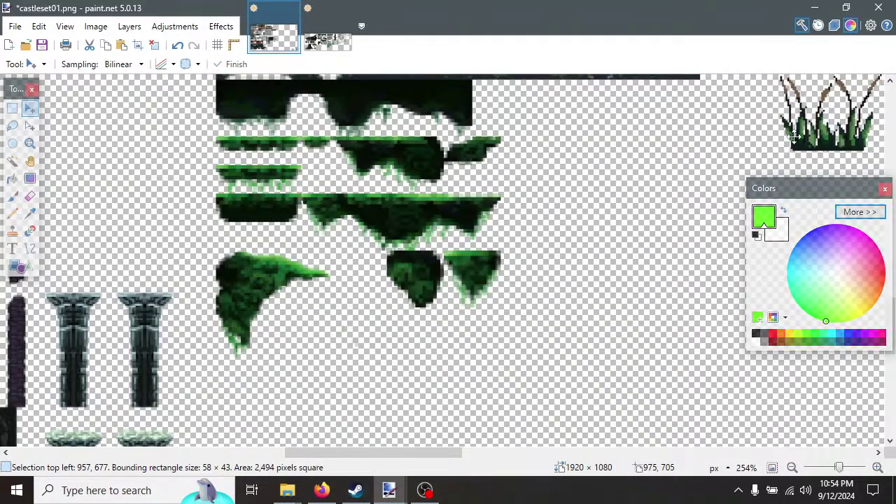
Move the pasted reed grass onto the yellow-green grass strip below the green handcart, top left at 437, 405.
drag(861, 140, 444, 376)
drag(348, 336, 352, 350)
ctrl+scroll(352, 386, up, 3)
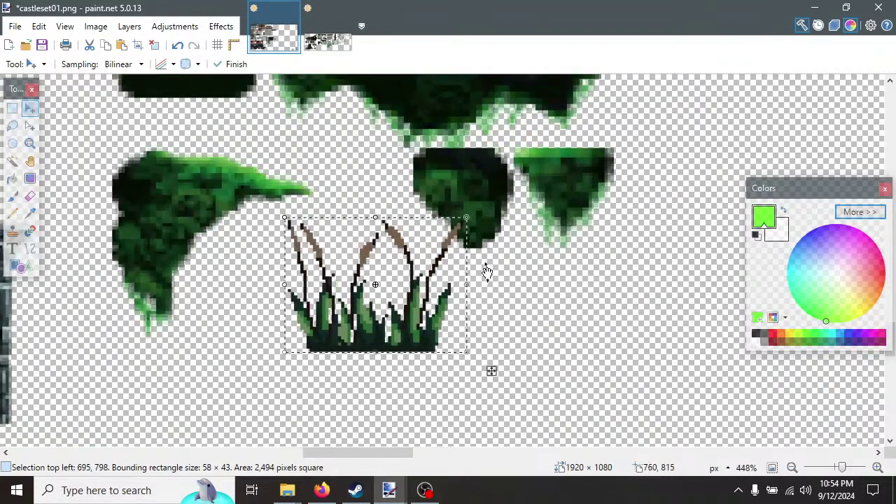
ctrl+scroll(348, 389, down, 4)
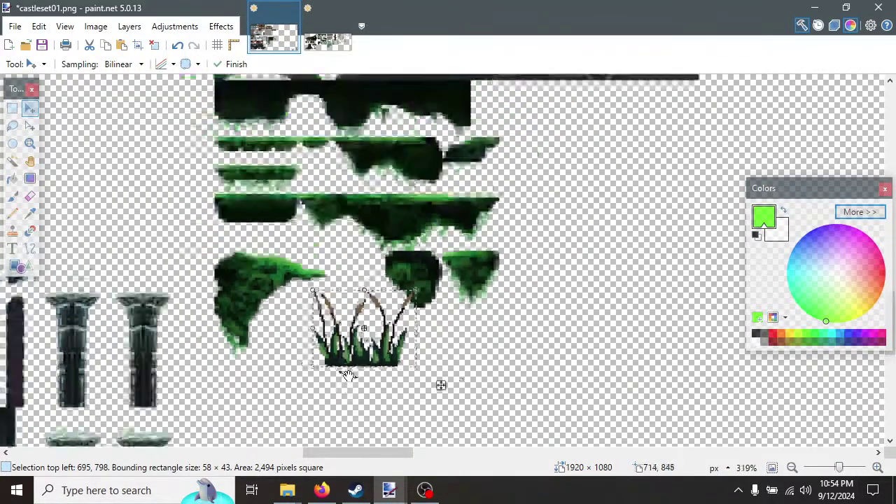
drag(369, 459, 297, 459)
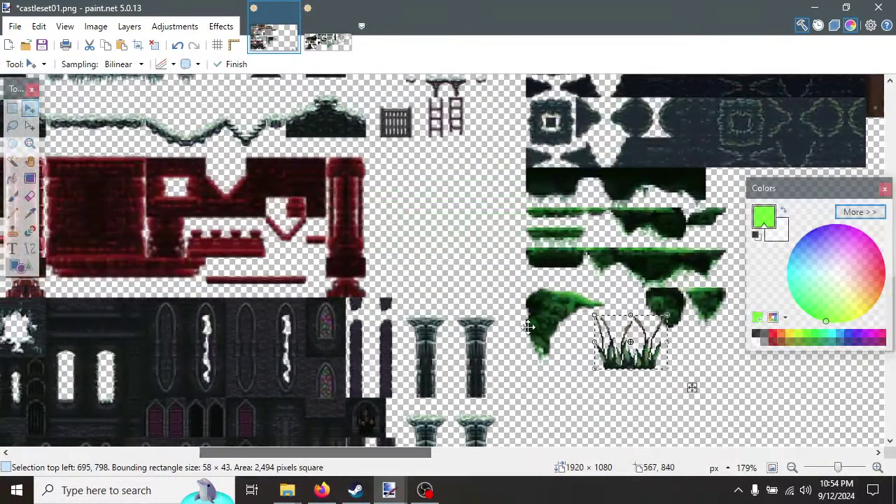
drag(626, 360, 506, 343)
drag(332, 306, 650, 262)
ctrl+scroll(650, 262, up, 5)
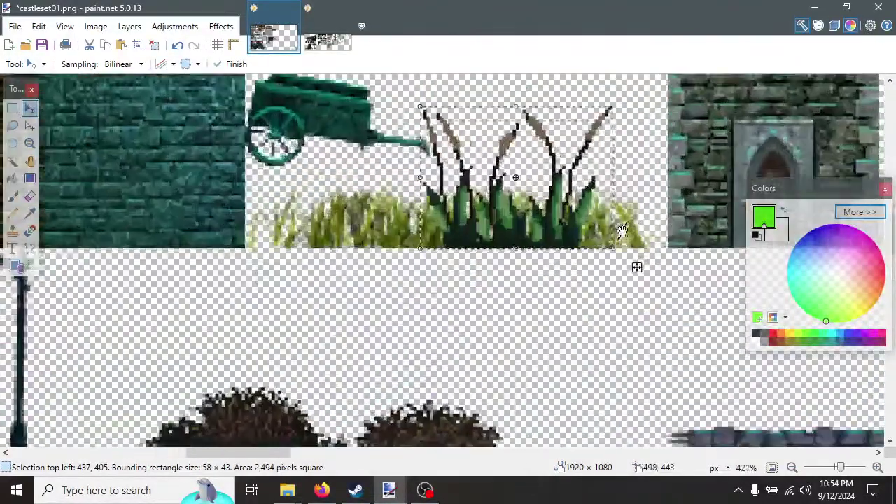
ctrl+scroll(637, 267, up, 1)
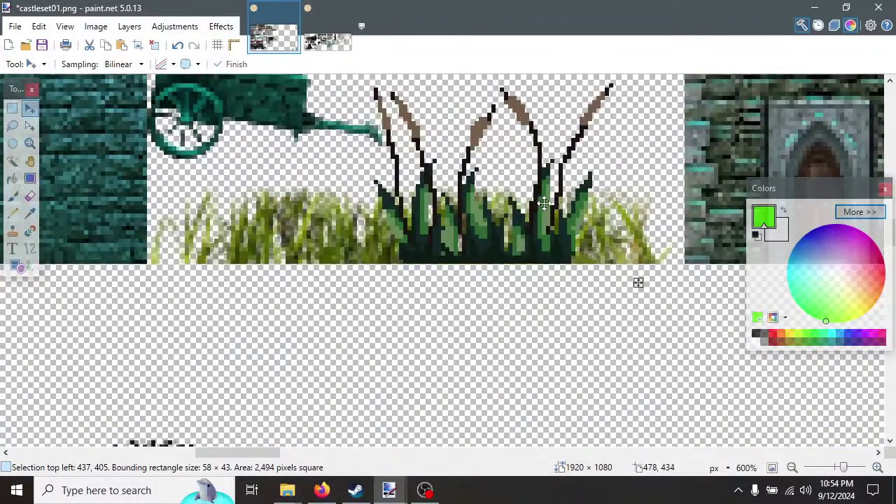
key(Return)
key(ctrl+z)
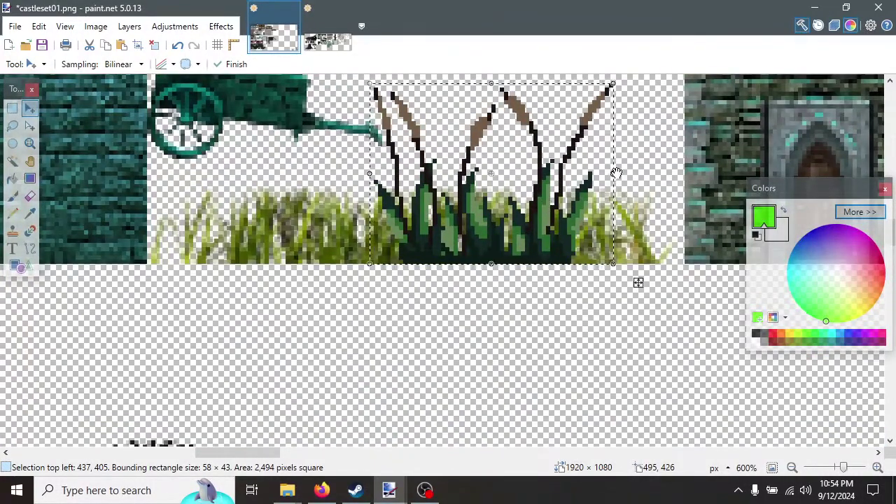
Scale the reed grass down to 48 × 32 px.
drag(614, 173, 572, 177)
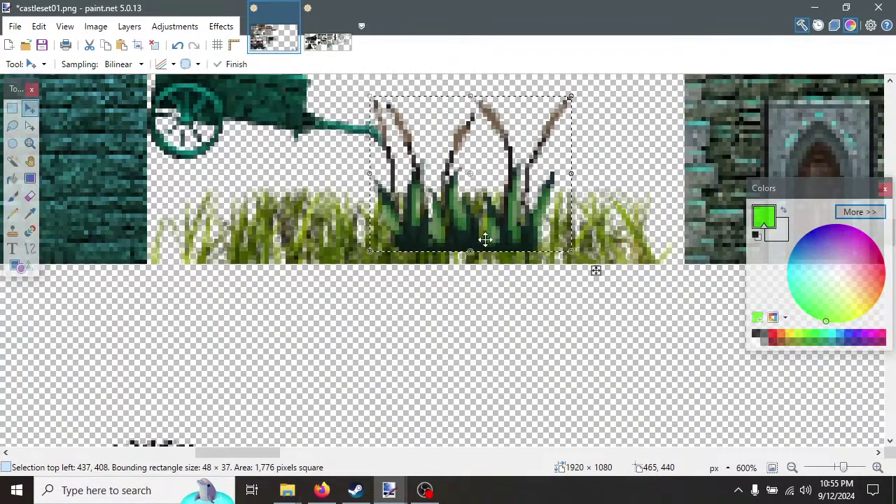
key(Return)
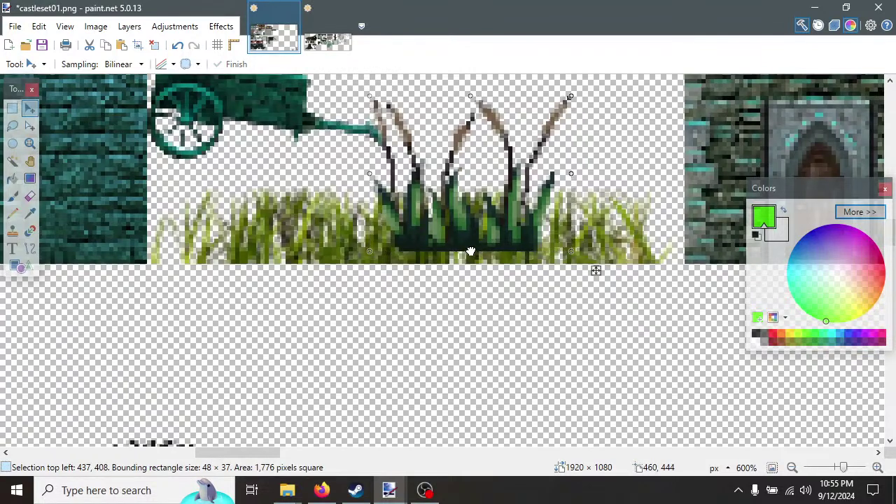
drag(470, 250, 474, 233)
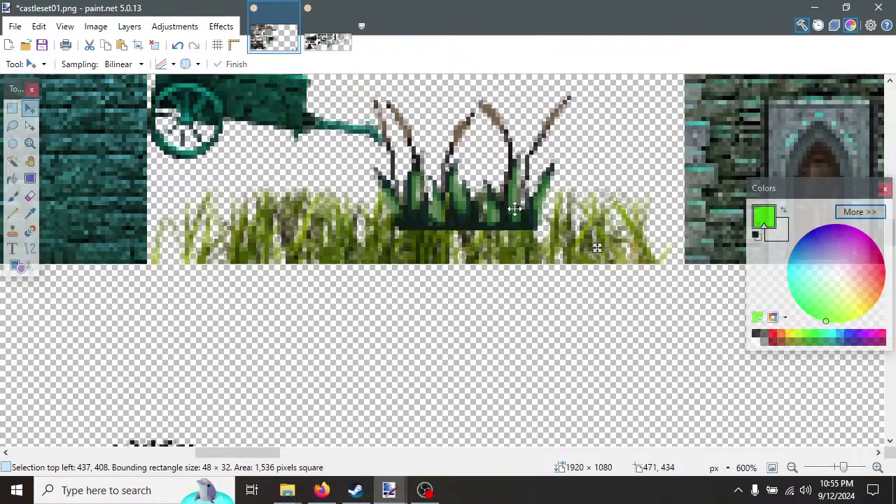
Move the scaled reed grass past the right end of the grass strip to the stone tower's lower left corner, top left at 488, 431.
drag(517, 207, 561, 243)
ctrl+scroll(512, 301, down, 3)
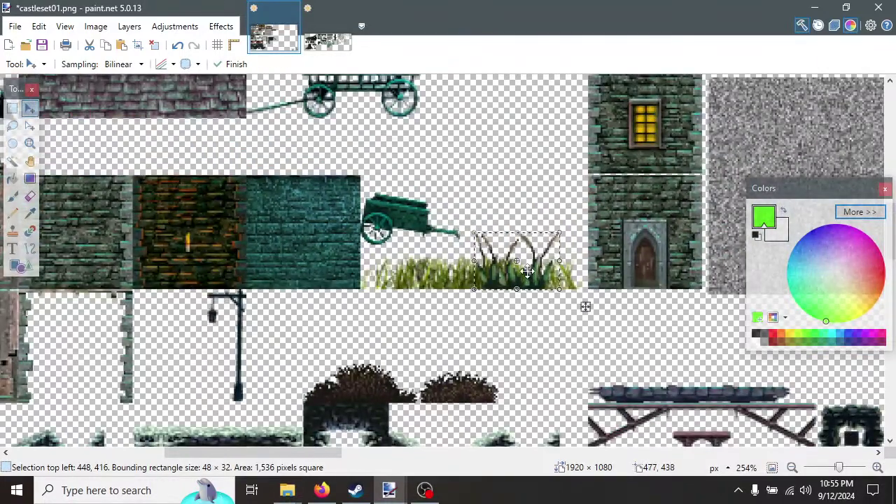
drag(586, 306, 657, 333)
drag(876, 386, 853, 374)
drag(854, 374, 385, 320)
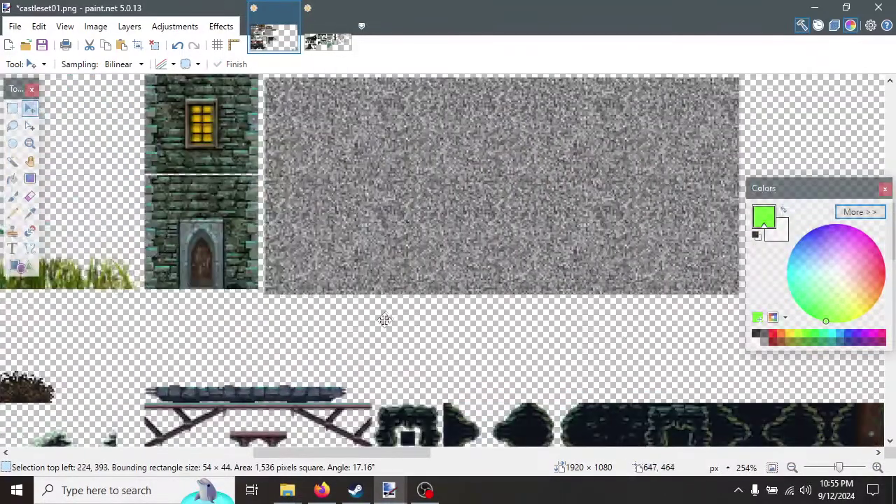
drag(382, 454, 329, 456)
click(177, 45)
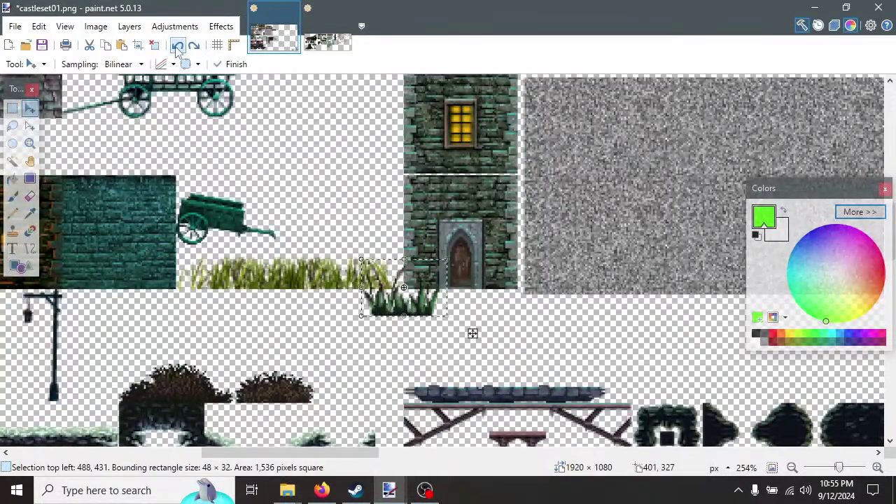
Move the reed grass into the empty space just below the right end of the yellow-green grass strip, top left at 468, 447.
drag(424, 305, 459, 328)
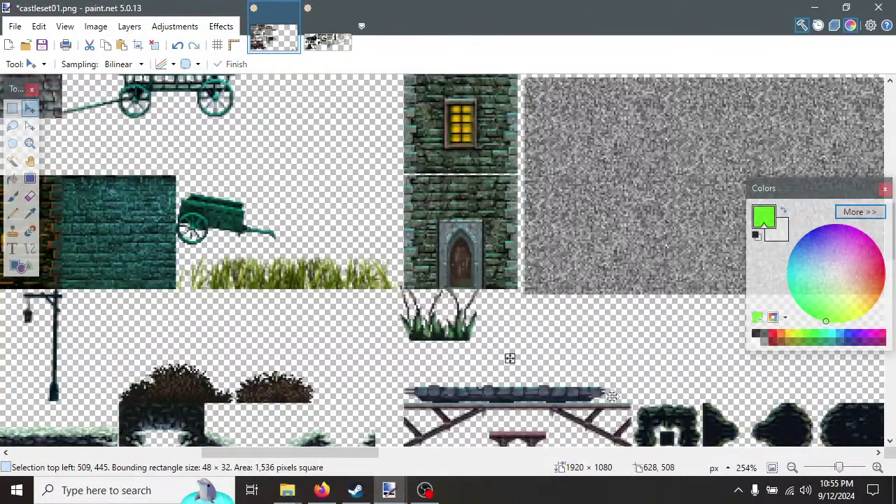
mouse_move(607, 392)
mouse_down()
mouse_move(592, 410)
mouse_move(584, 371)
mouse_move(599, 402)
mouse_up()
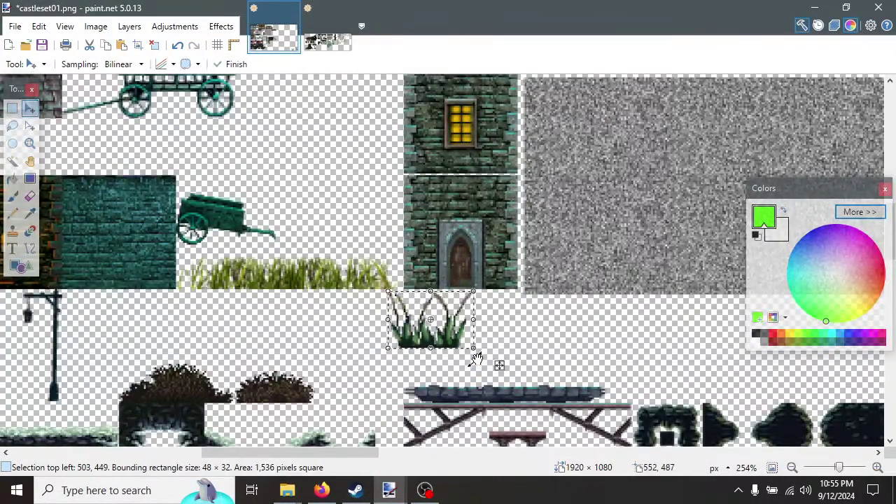
drag(453, 336, 389, 334)
ctrl+scroll(360, 360, up, 5)
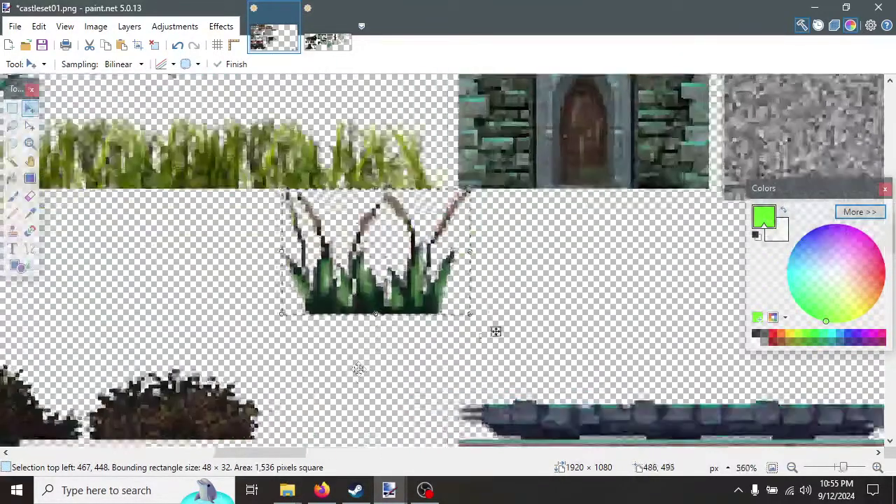
drag(458, 251, 464, 244)
ctrl+scroll(464, 246, down, 4)
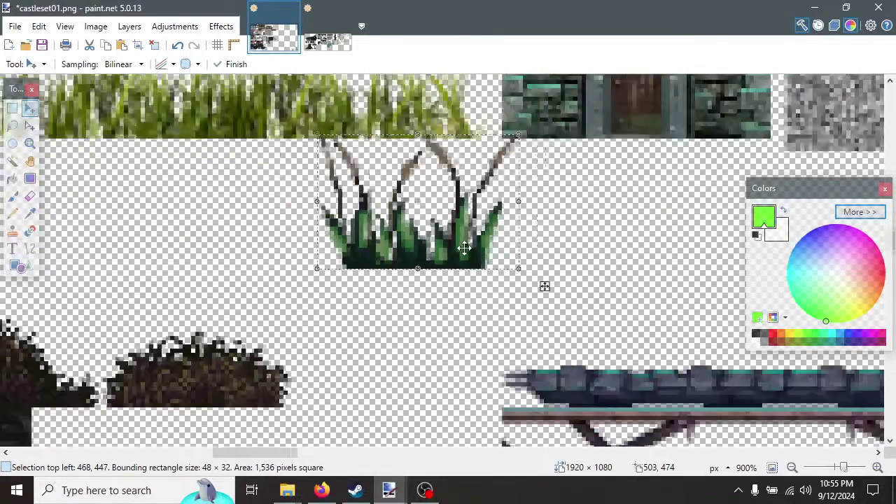
ctrl+scroll(464, 247, down, 3)
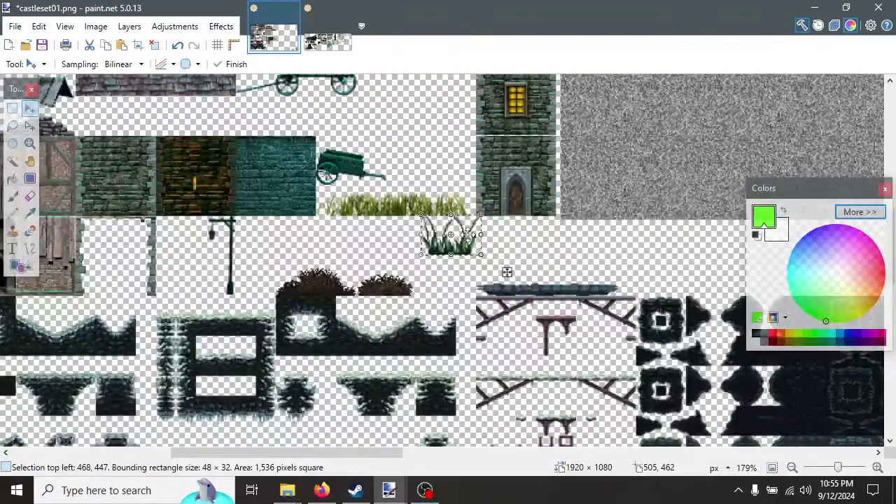
Move the reed grass beside the green mossy platform pieces, directly under the dark patterned tile block, top left at 783, 680.
drag(465, 238, 424, 106)
shift+scroll(749, 373, right, 5)
scroll(685, 398, down, 5)
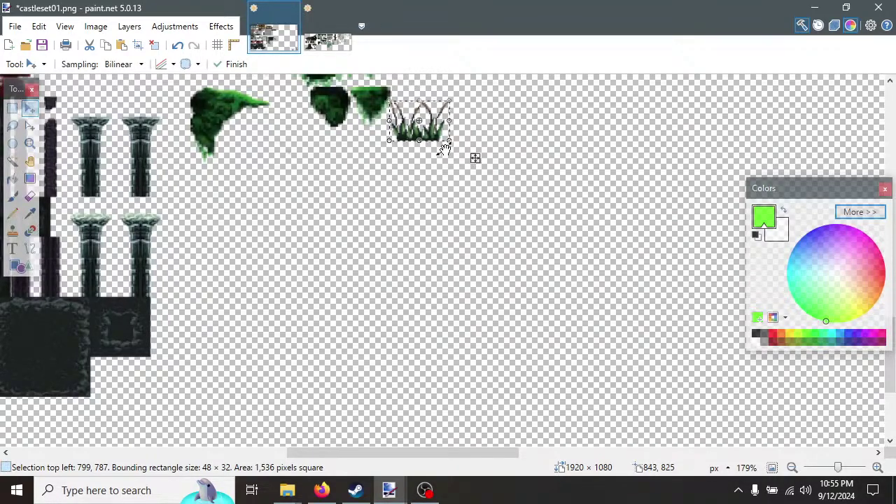
ctrl+scroll(474, 325, up, 2)
ctrl+scroll(483, 350, up, 1)
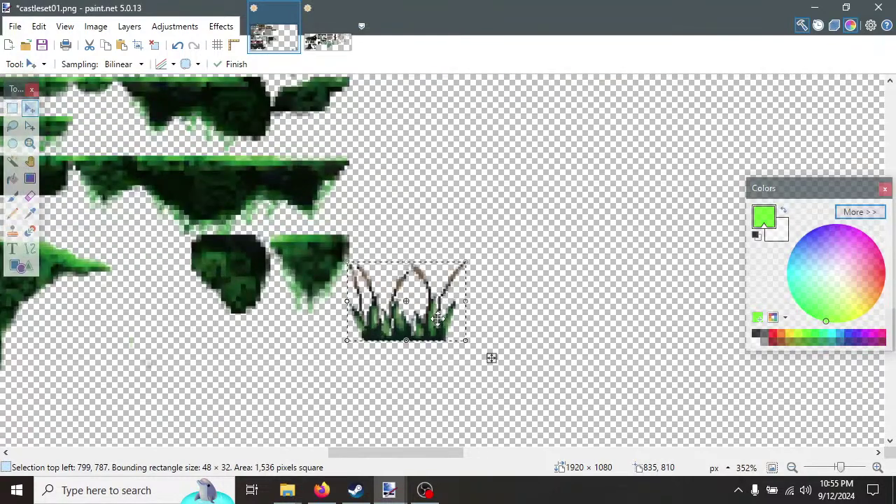
drag(490, 358, 490, 190)
ctrl+scroll(511, 224, up, 2)
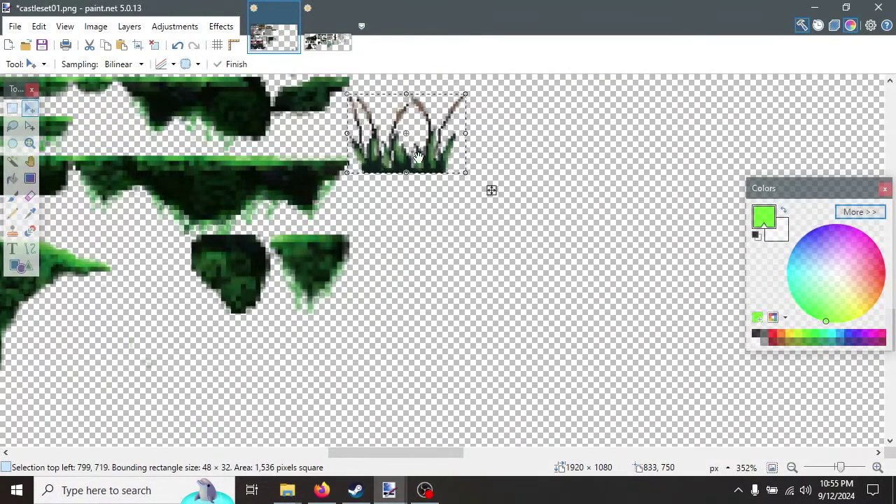
ctrl+scroll(516, 210, up, 5)
scroll(403, 123, up, 2)
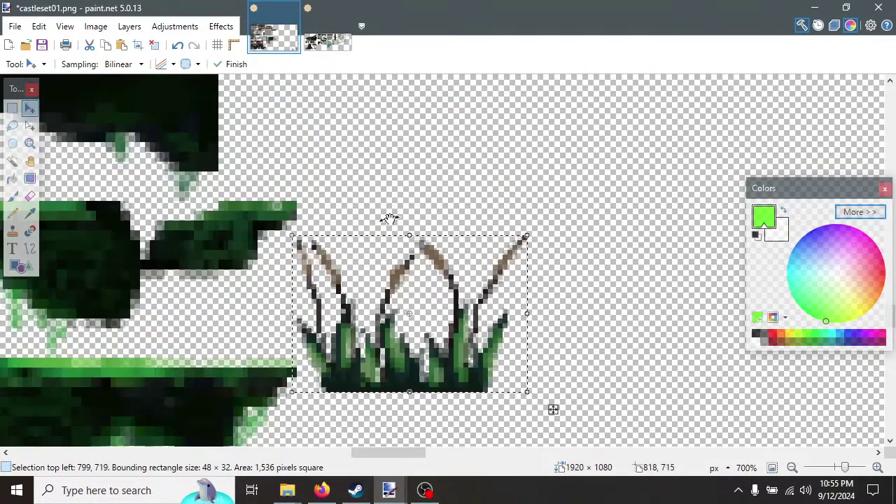
scroll(385, 190, up, 1)
scroll(387, 191, down, 1)
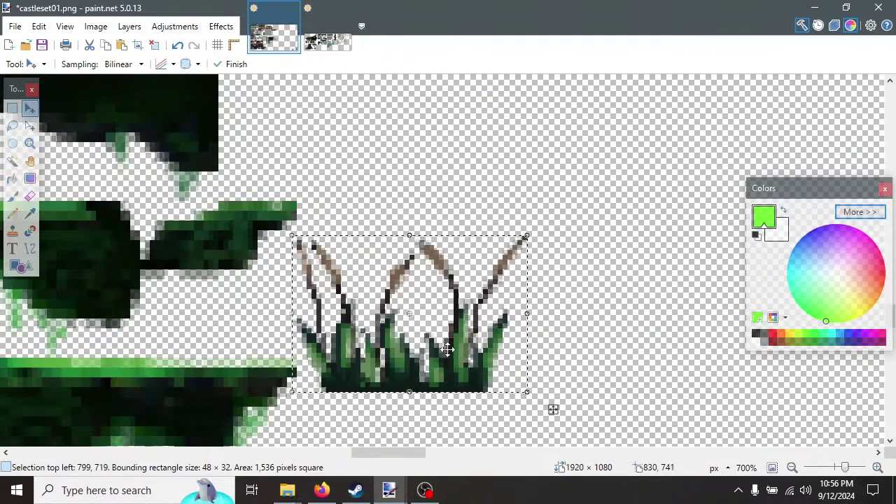
drag(403, 448, 306, 286)
scroll(379, 250, up, 2)
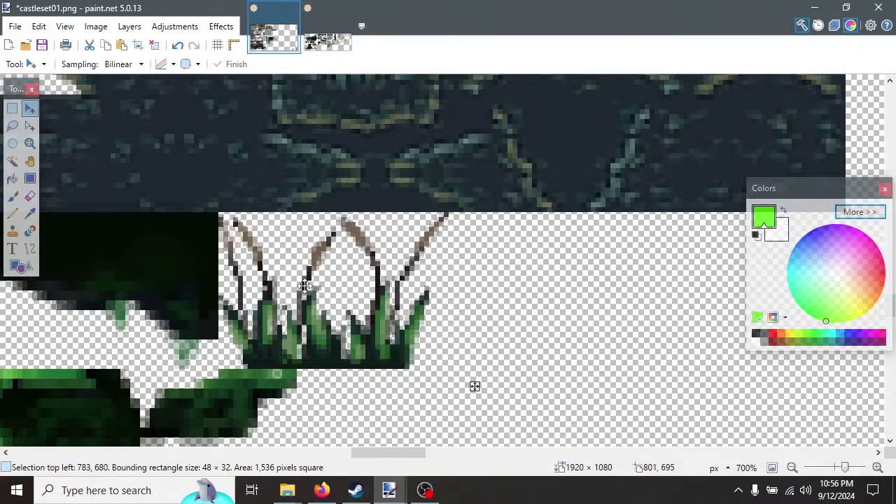
Deselect the placed reed grass.
key(ctrl+d)
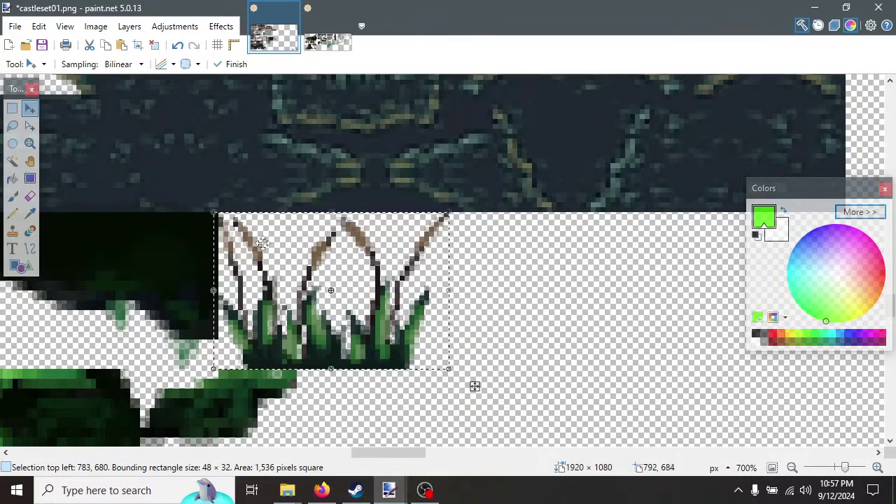
key(Right)
key(Return)
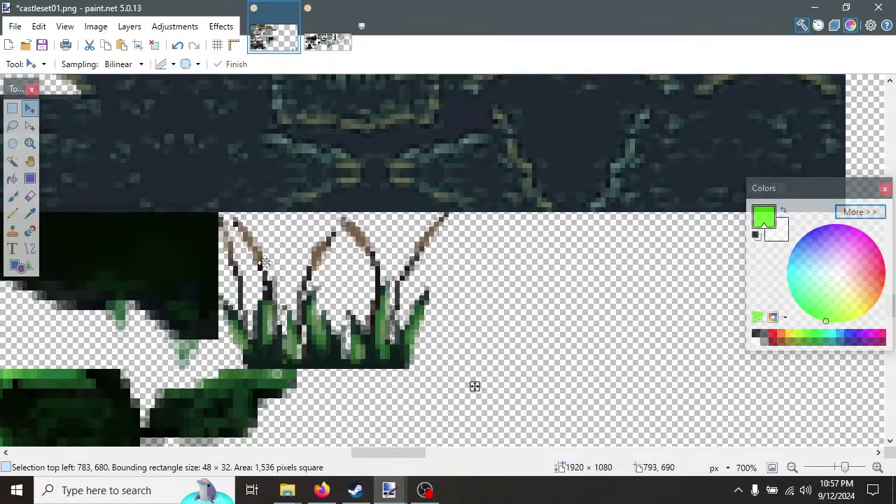
key(Left)
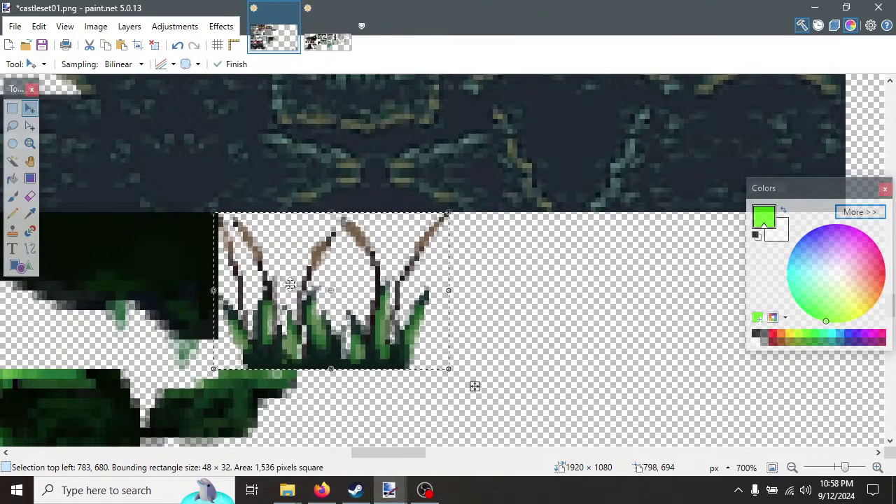
click(95, 26)
click(103, 212)
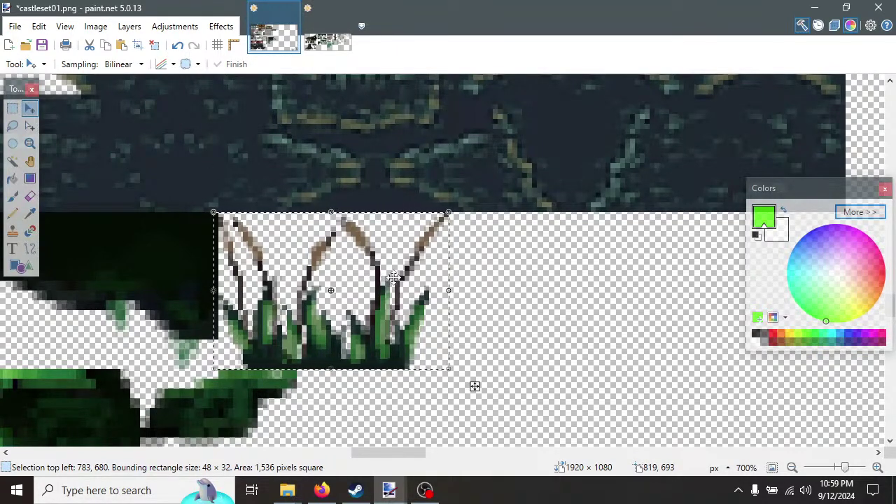
click(91, 29)
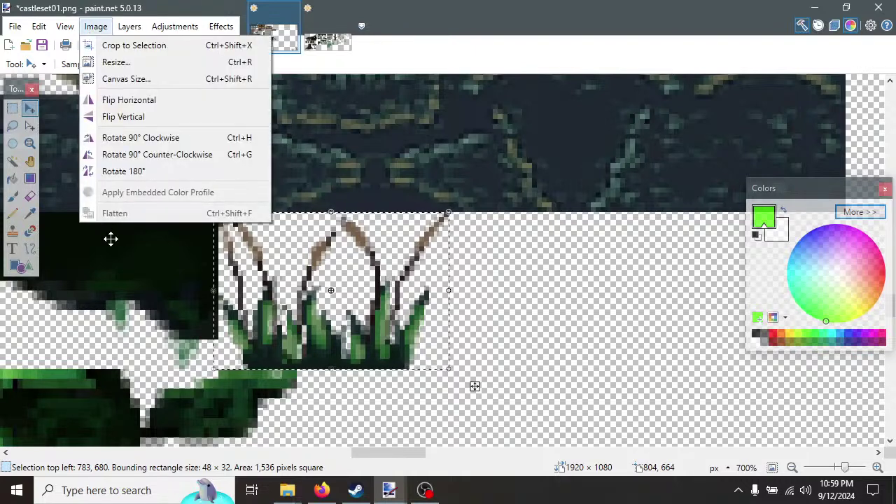
mouse_move(38, 27)
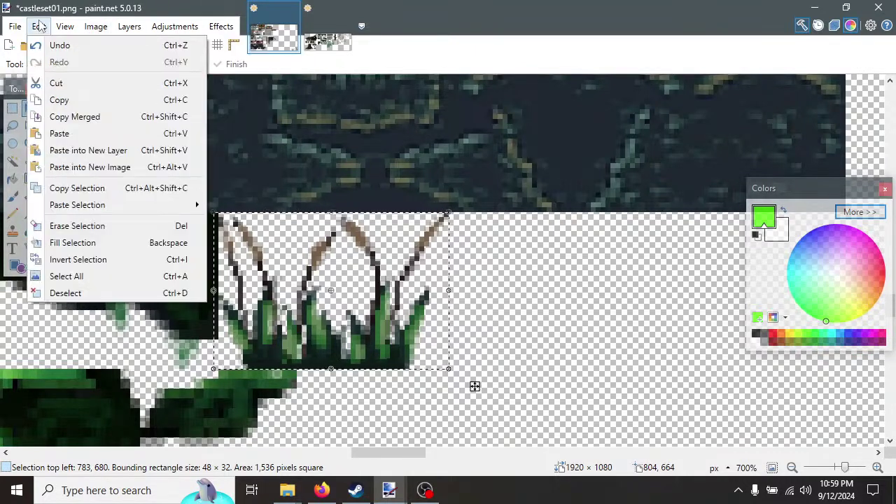
click(67, 292)
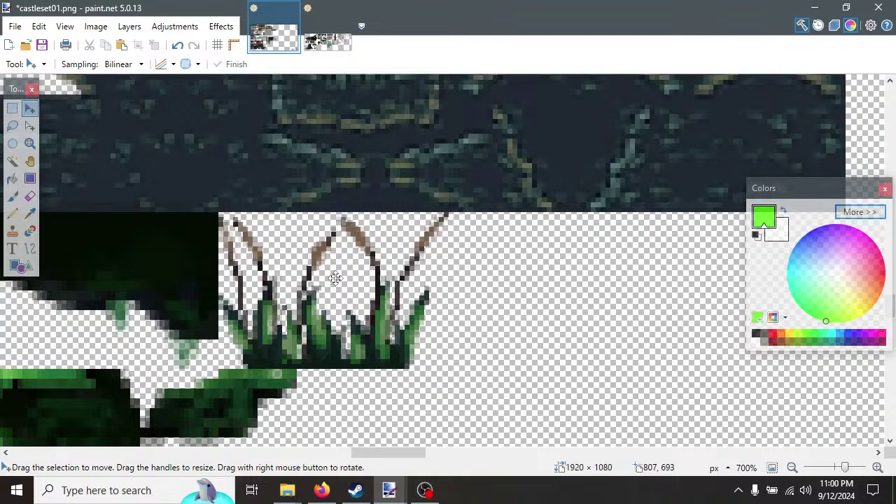
Save castleset01.png with the bit depth left on Auto-detect.
click(96, 26)
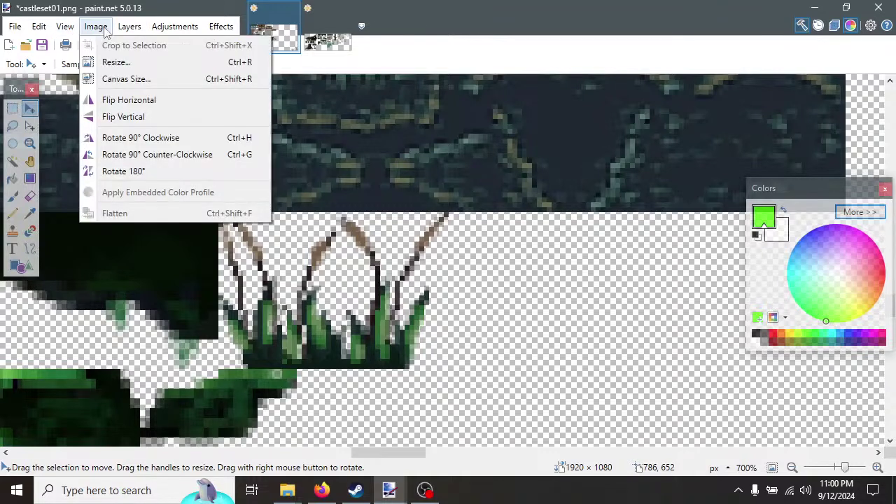
mouse_move(14, 26)
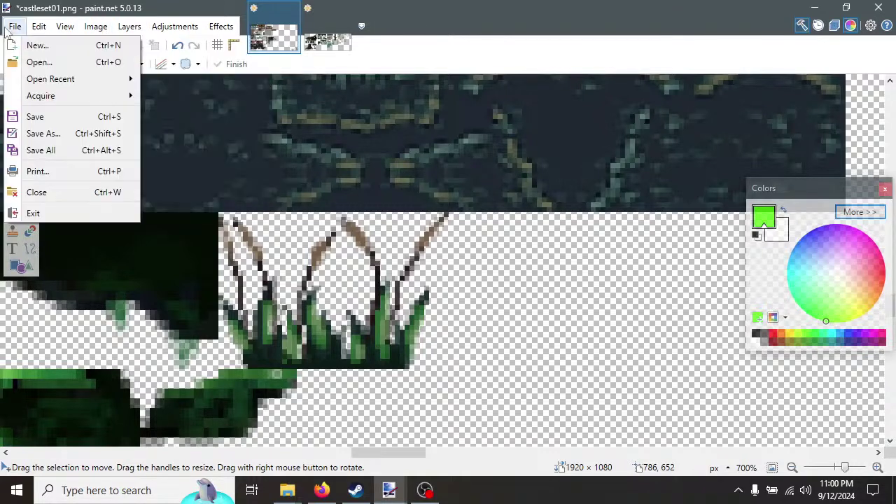
click(48, 119)
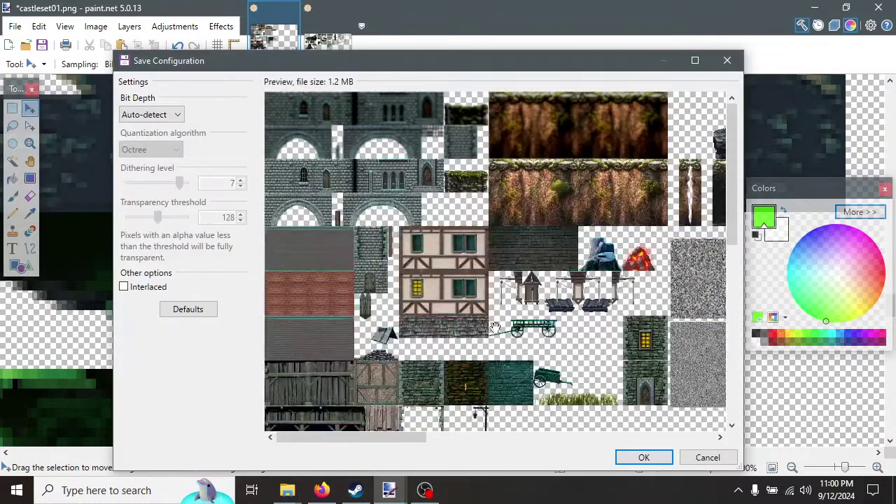
click(650, 458)
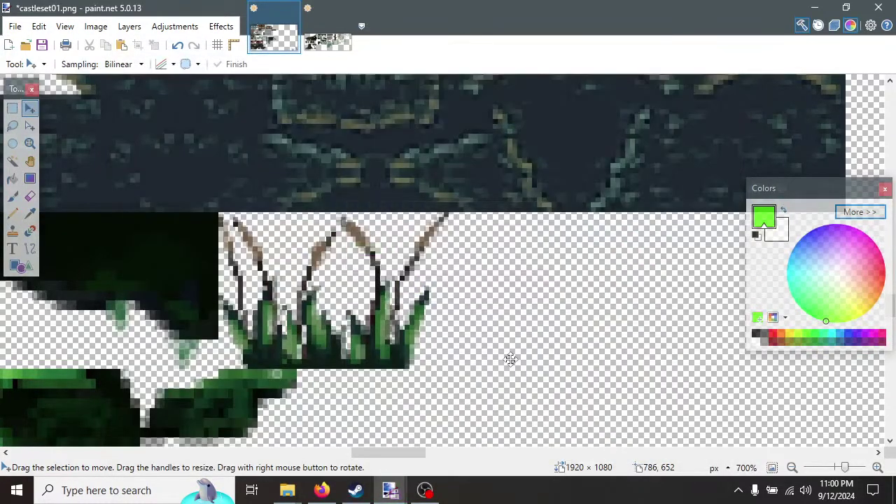
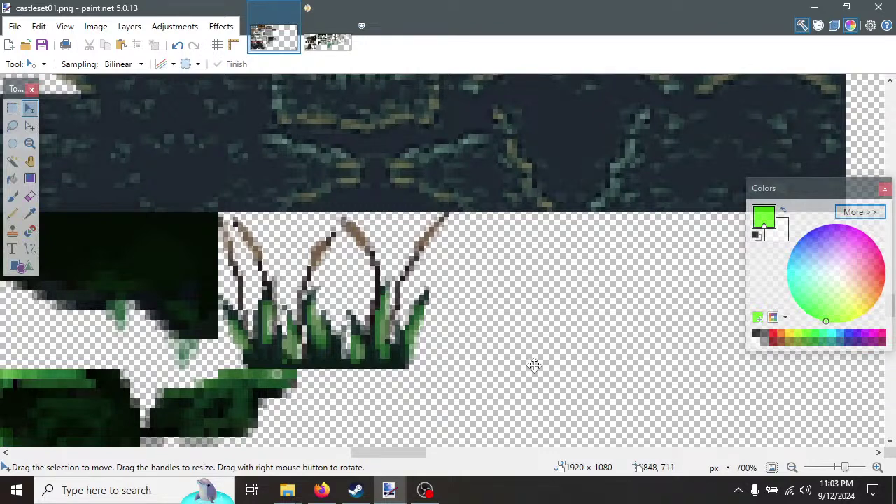
Save castleset01.png once more to its existing file.
ctrl+scroll(530, 365, down, 2)
ctrl+scroll(531, 365, down, 5)
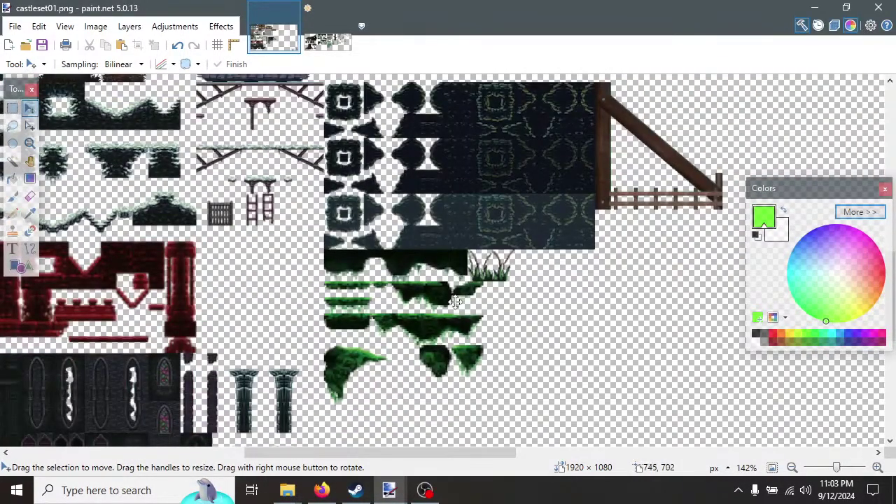
click(20, 29)
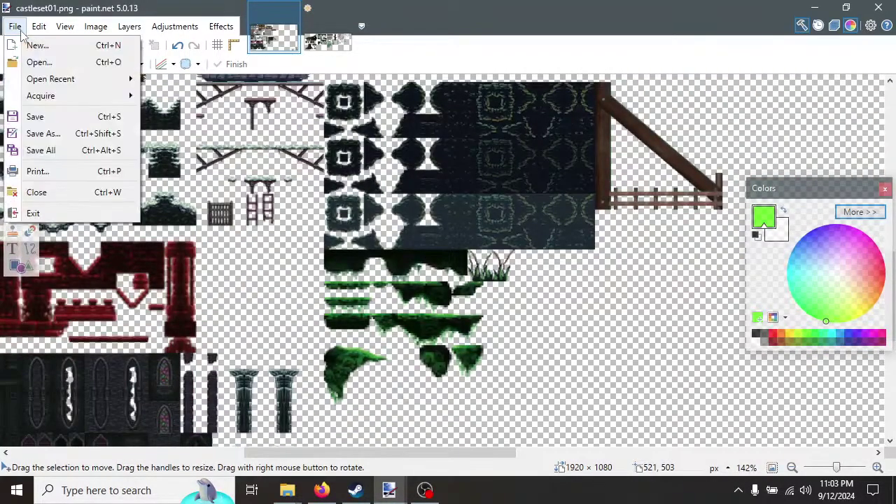
mouse_move(96, 27)
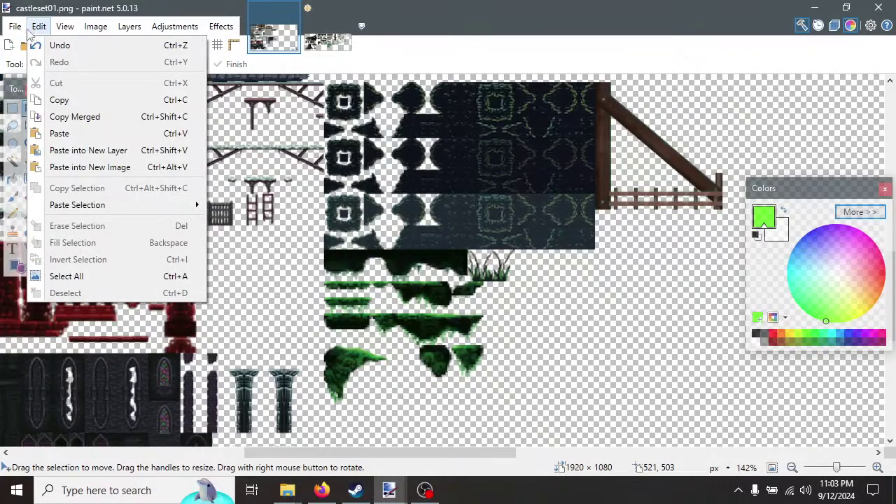
mouse_move(11, 29)
click(35, 117)
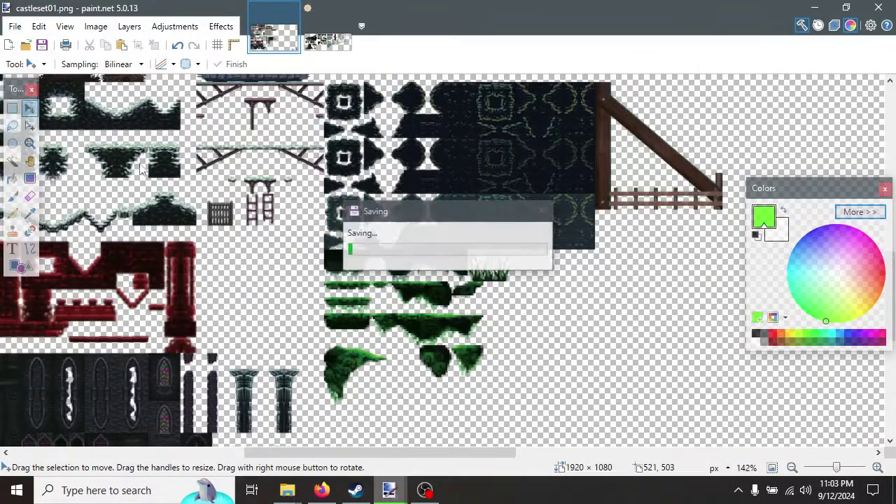
Close the Swamp Kingdom tileset without saving its changes, and close castleset01.png.
click(359, 492)
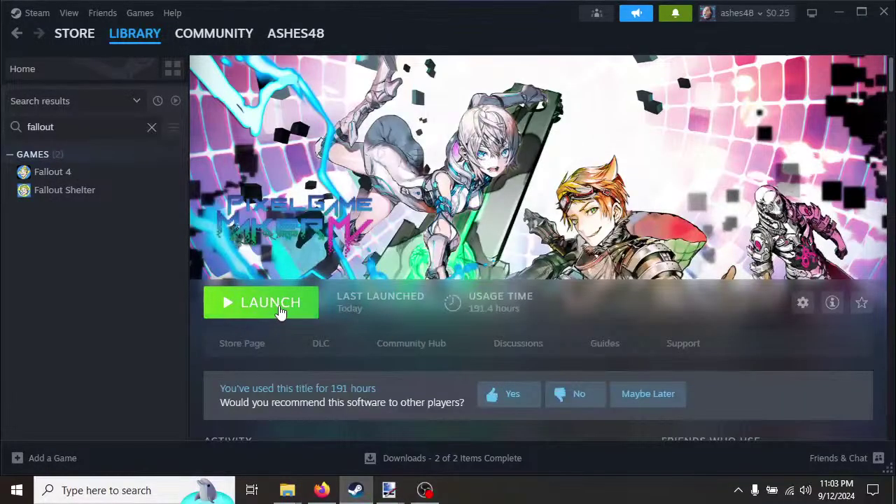
mouse_move(389, 490)
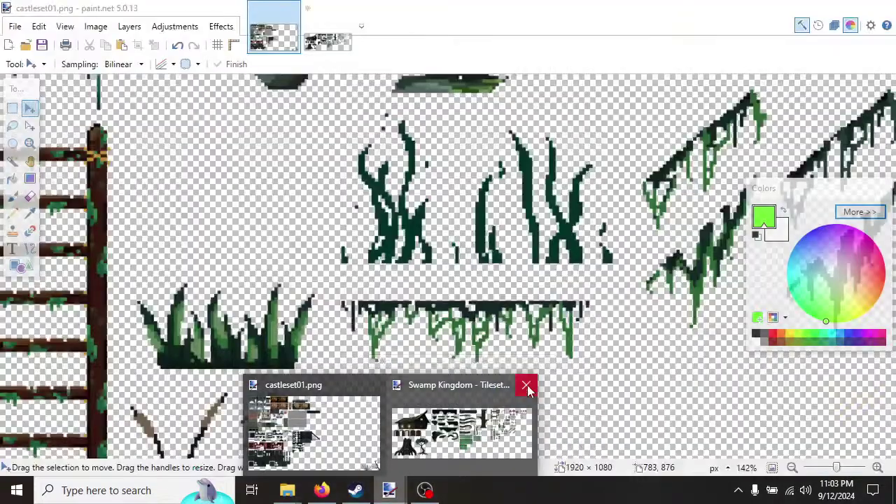
click(527, 384)
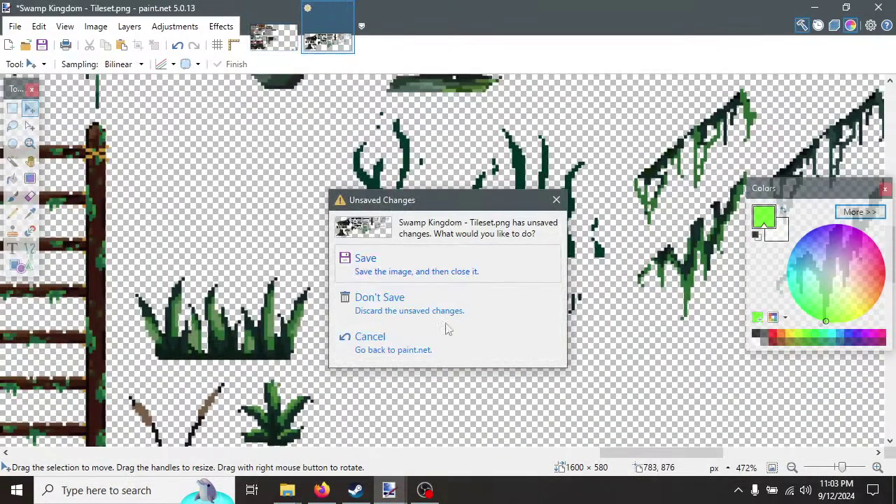
click(392, 306)
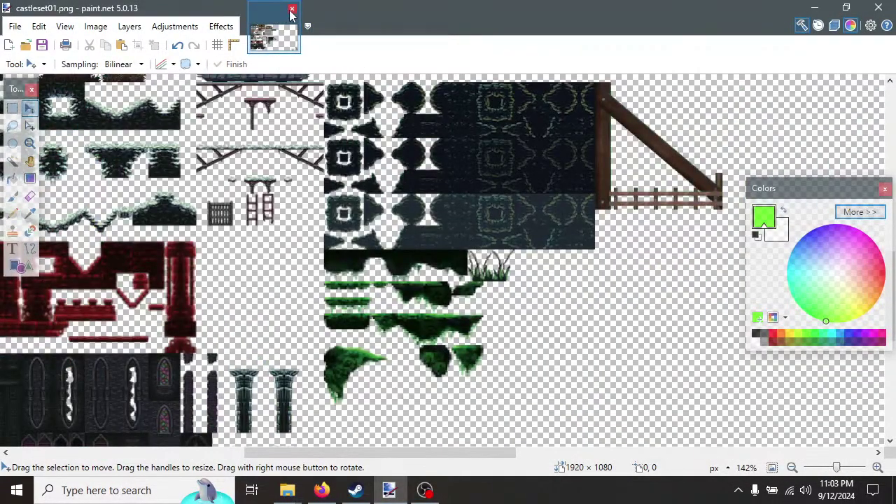
click(293, 11)
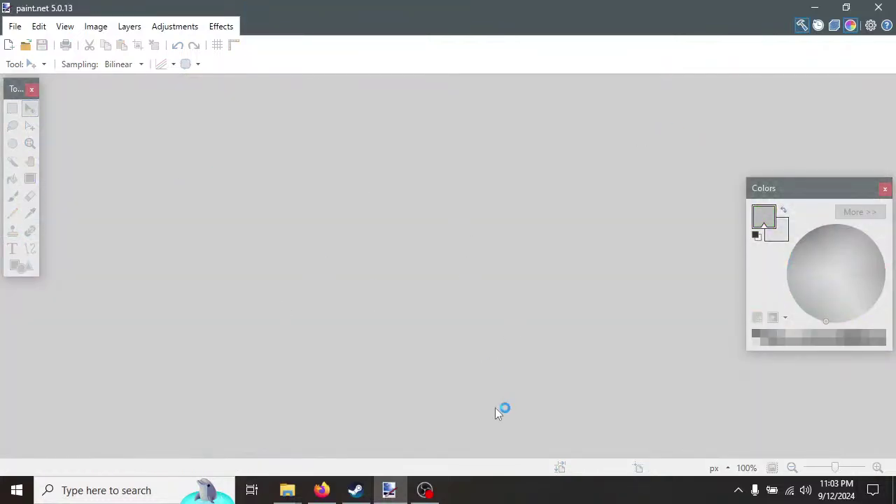
Launch Pixel Game Maker MV from Steam and open the UpLock project.
click(356, 491)
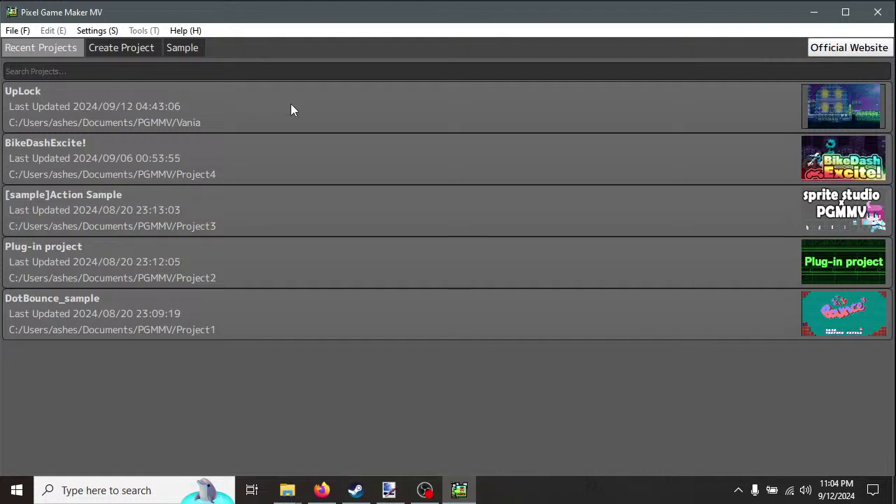
double_click(33, 91)
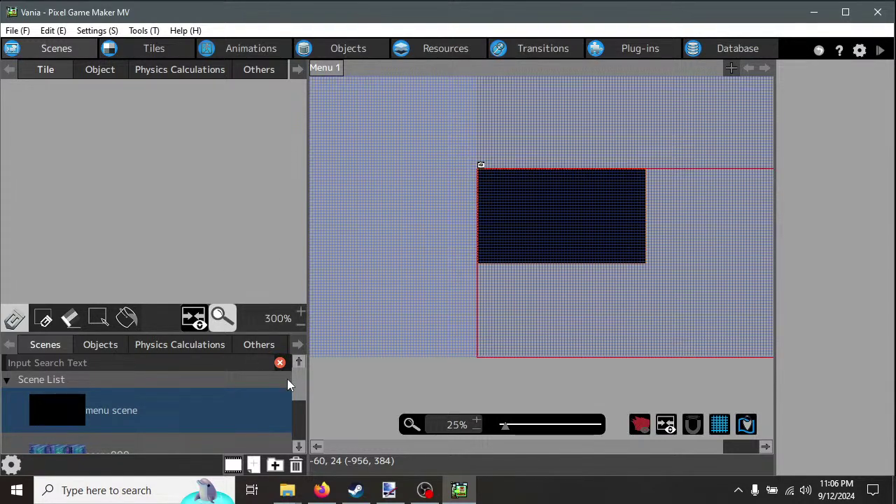
drag(302, 384, 307, 421)
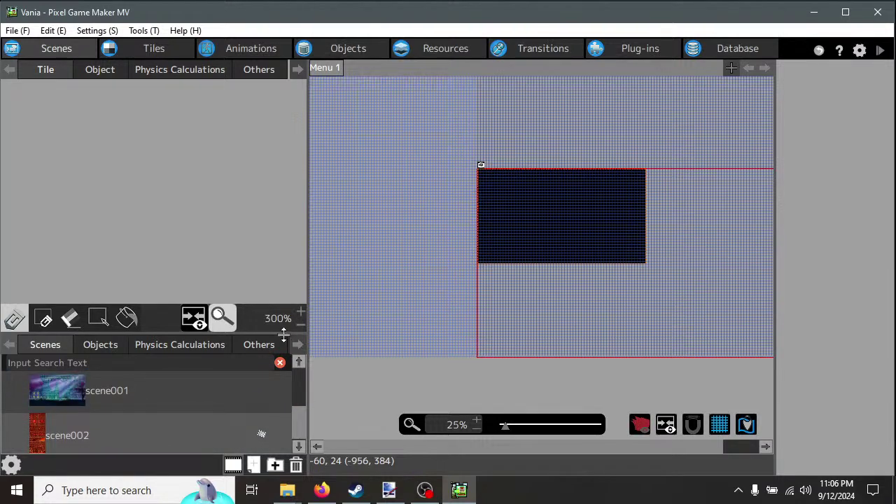
Set the tile palette zoom to 800% and enlarge the scene list area.
drag(283, 334, 286, 293)
text(800)
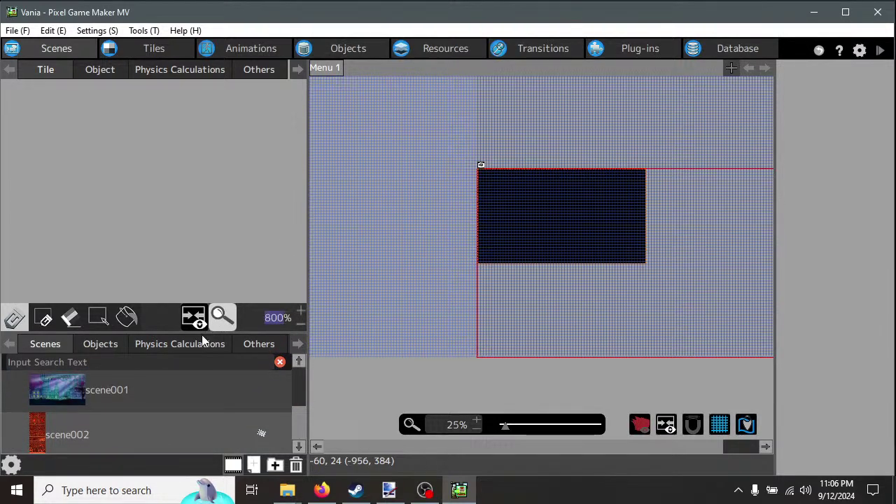
drag(201, 330, 203, 243)
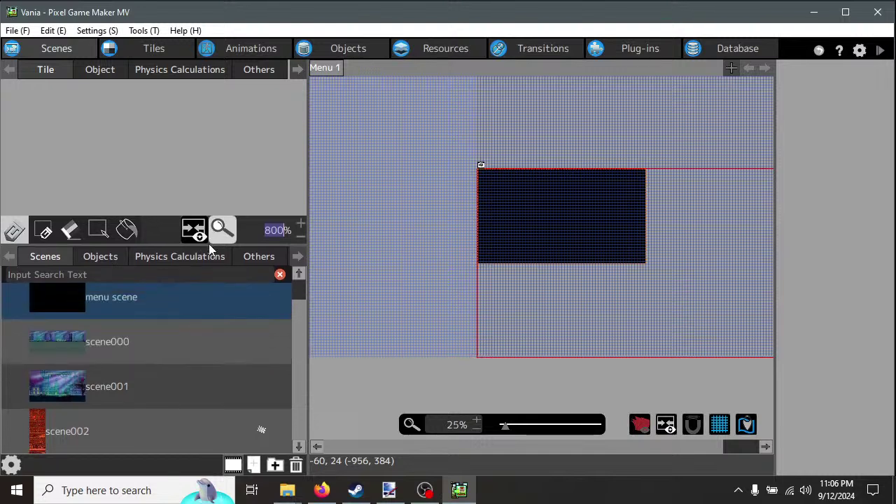
scroll(299, 332, up, 1)
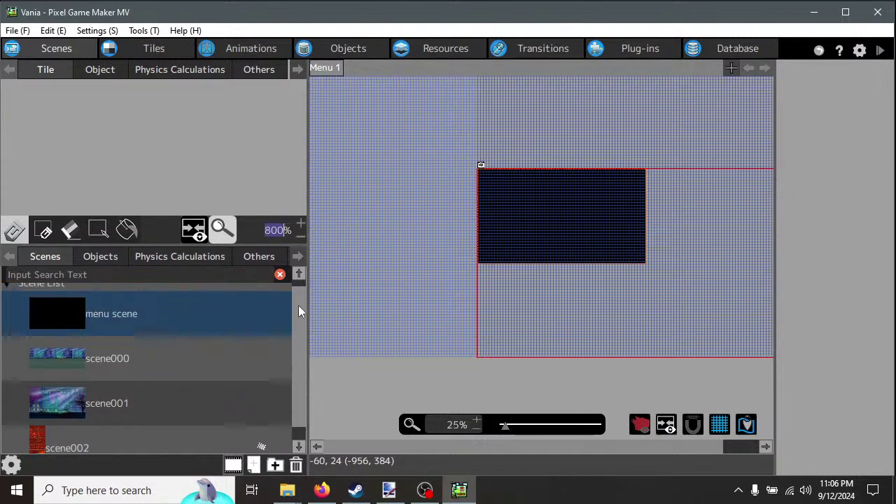
scroll(298, 308, down, 1)
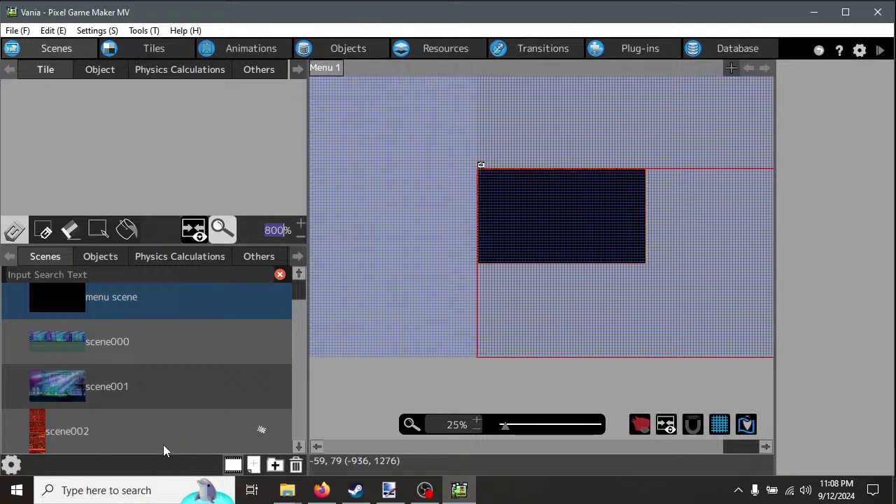
click(253, 465)
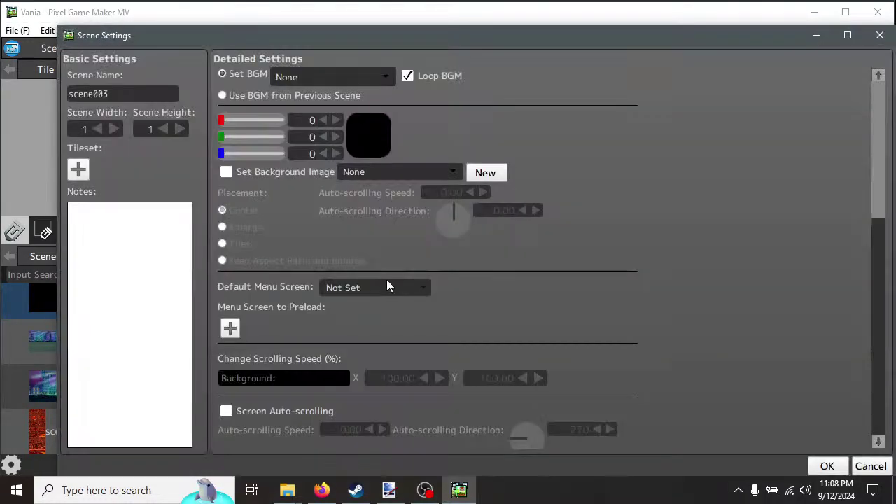
click(120, 90)
drag(214, 35, 420, 55)
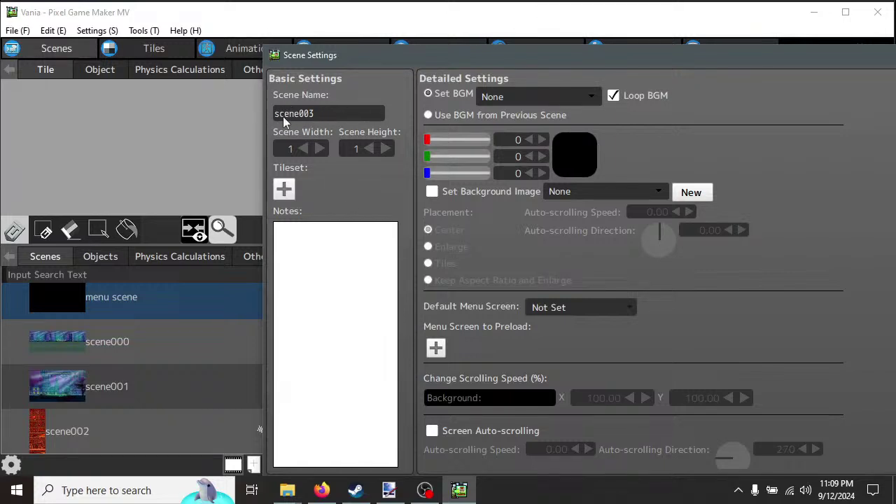
drag(486, 64, 352, 47)
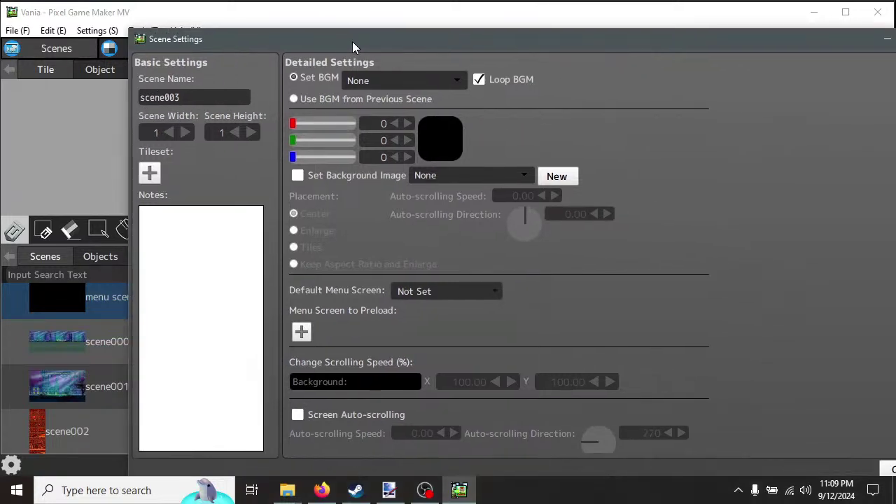
click(188, 133)
click(187, 133)
drag(758, 38, 562, 54)
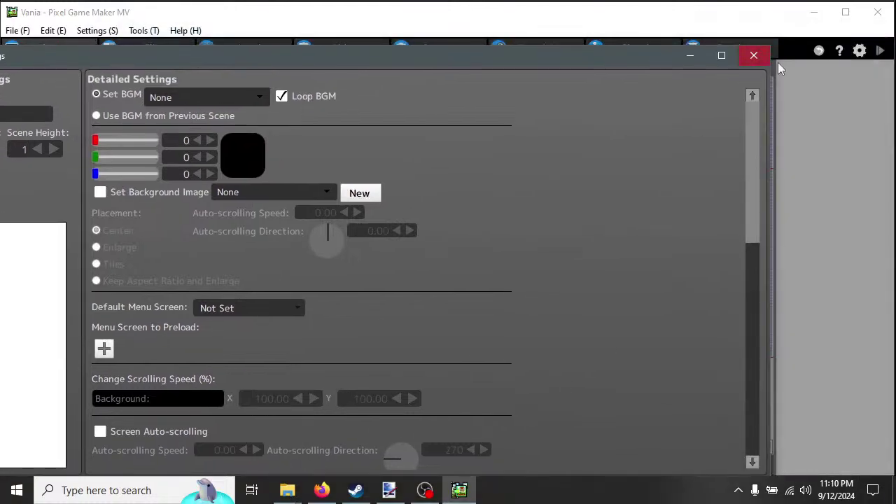
click(757, 58)
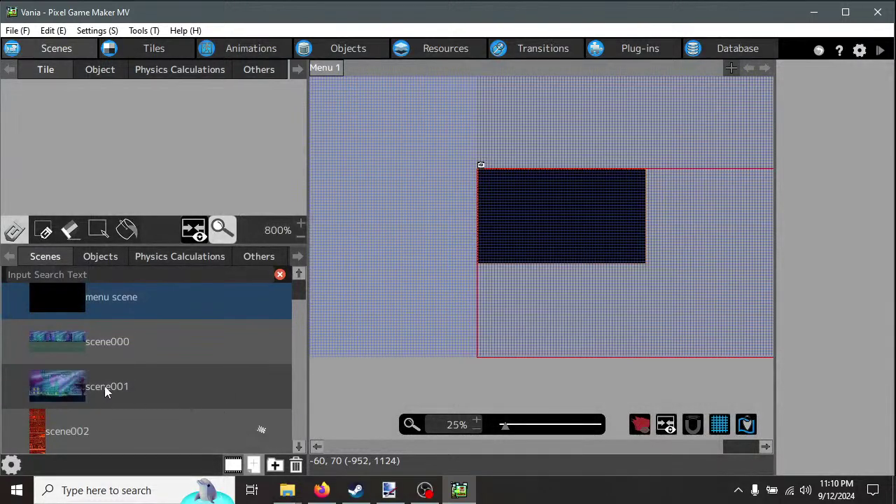
Open scene001, switch to scene000, and examine how its screens and layers are laid out.
click(127, 389)
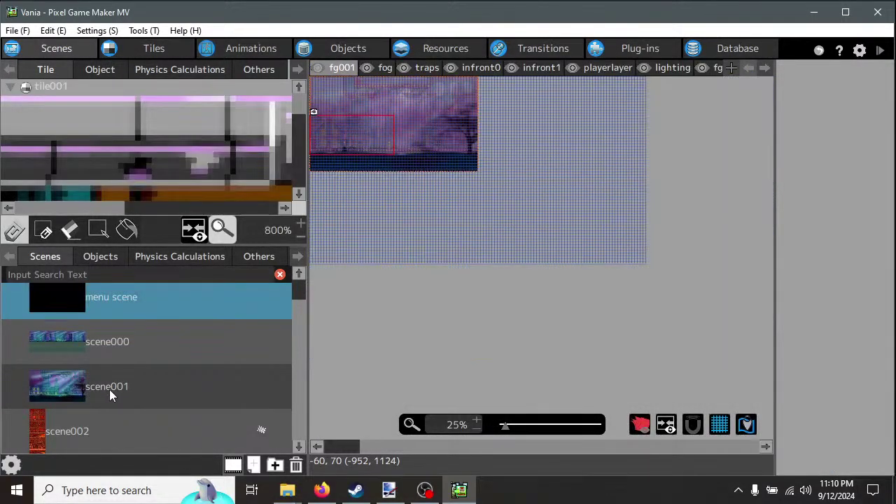
click(101, 339)
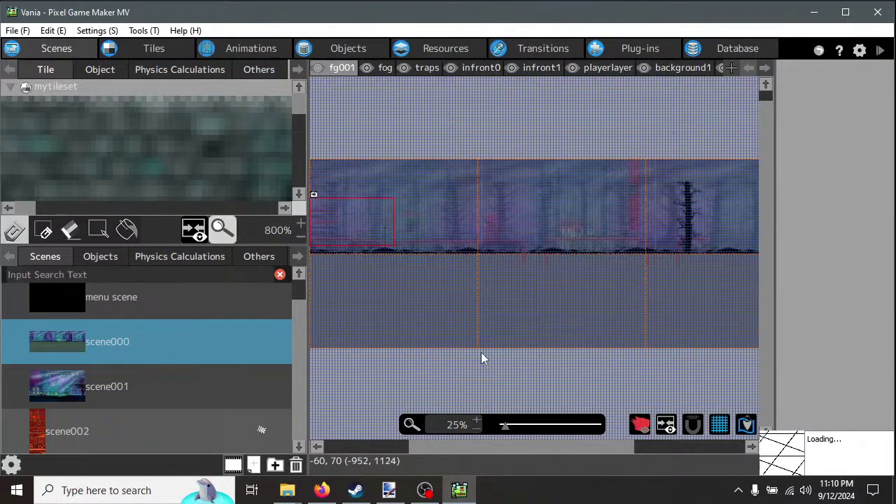
scroll(398, 186, down, 3)
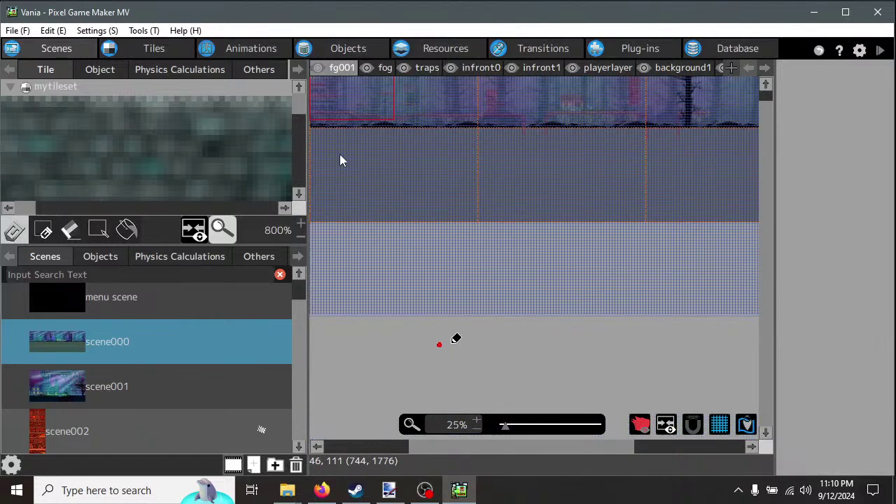
scroll(445, 217, down, 1)
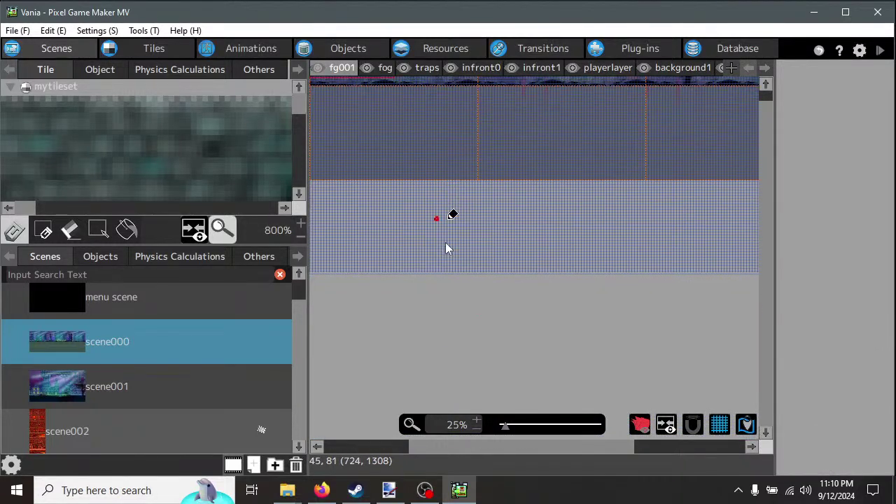
scroll(469, 284, up, 1)
scroll(469, 287, up, 2)
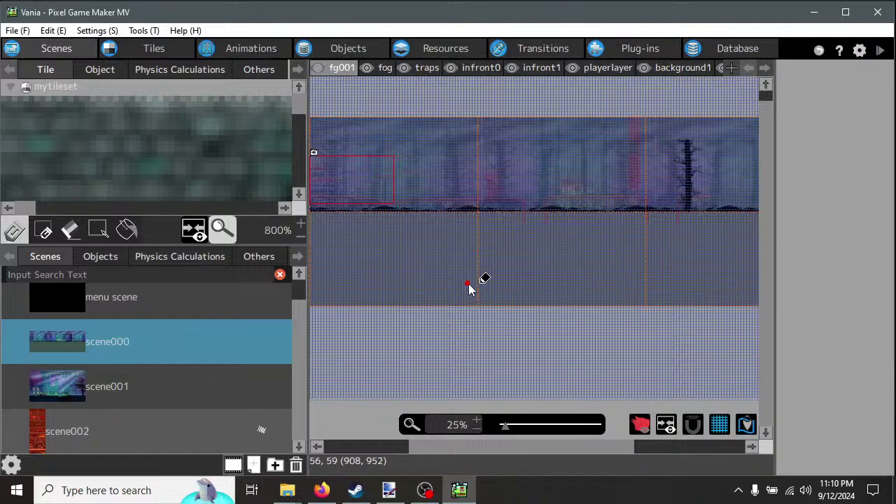
scroll(469, 288, down, 1)
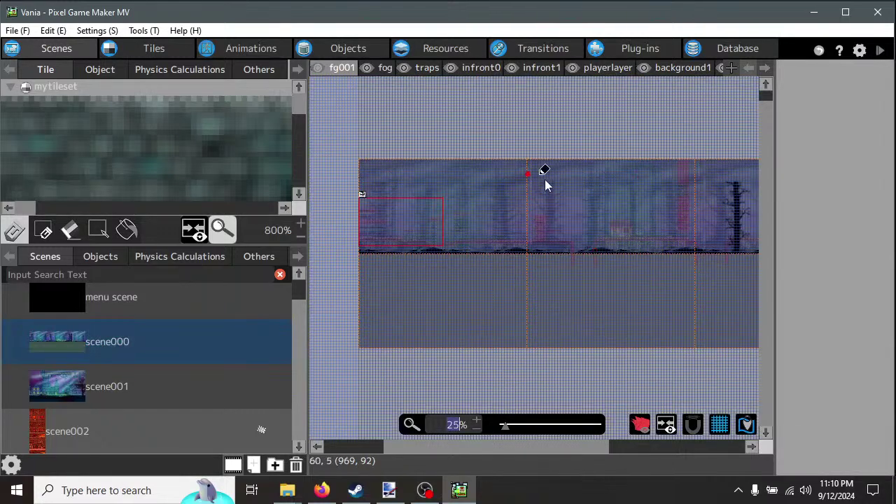
drag(498, 449, 477, 458)
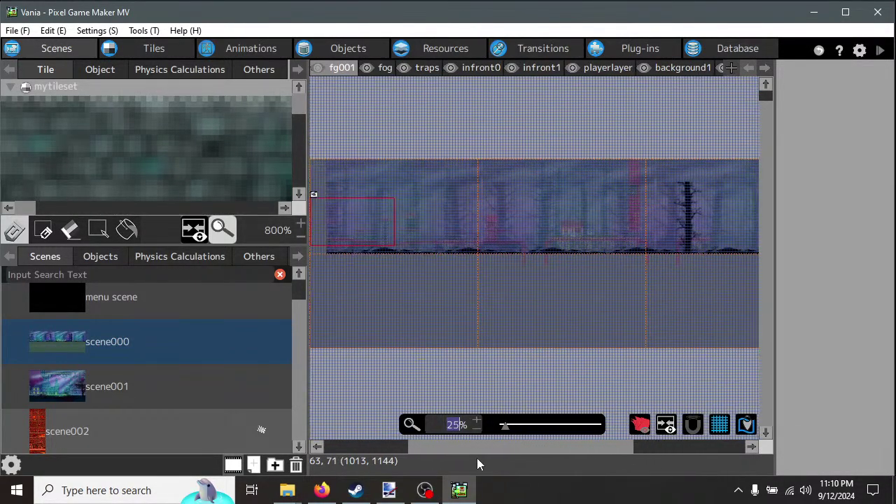
drag(585, 447, 515, 458)
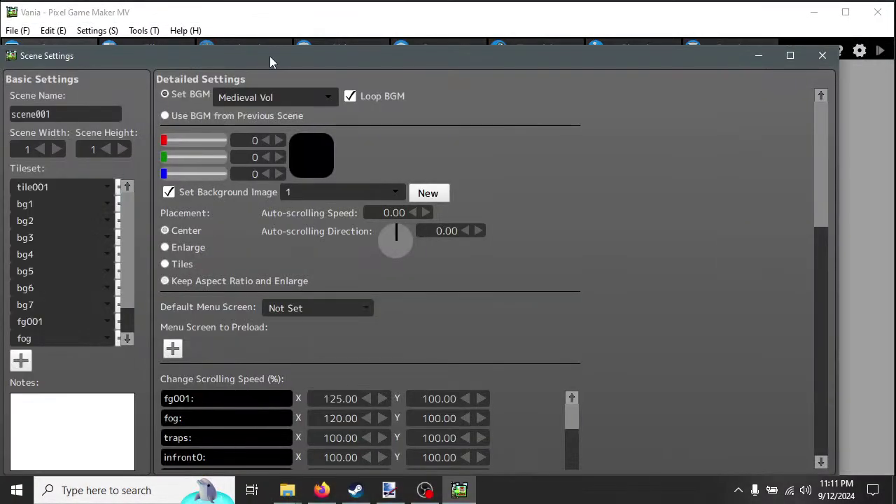
drag(270, 56, 306, 47)
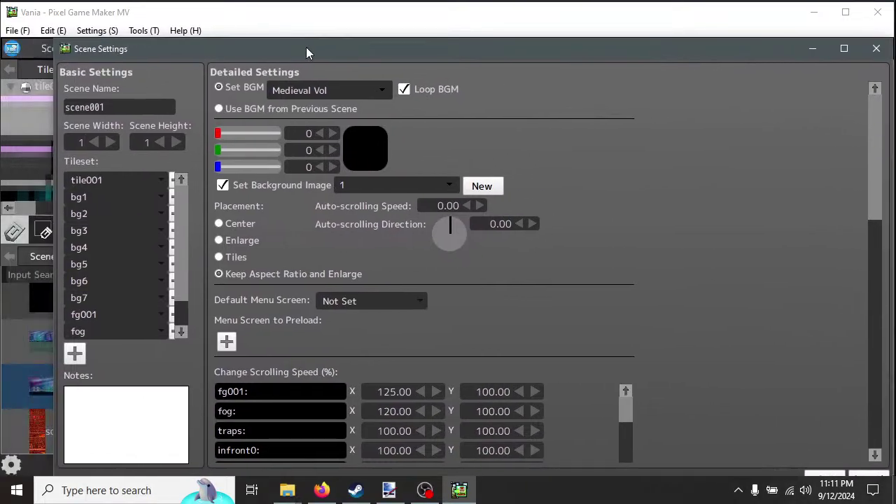
double_click(110, 143)
click(178, 142)
drag(730, 50, 658, 31)
click(797, 462)
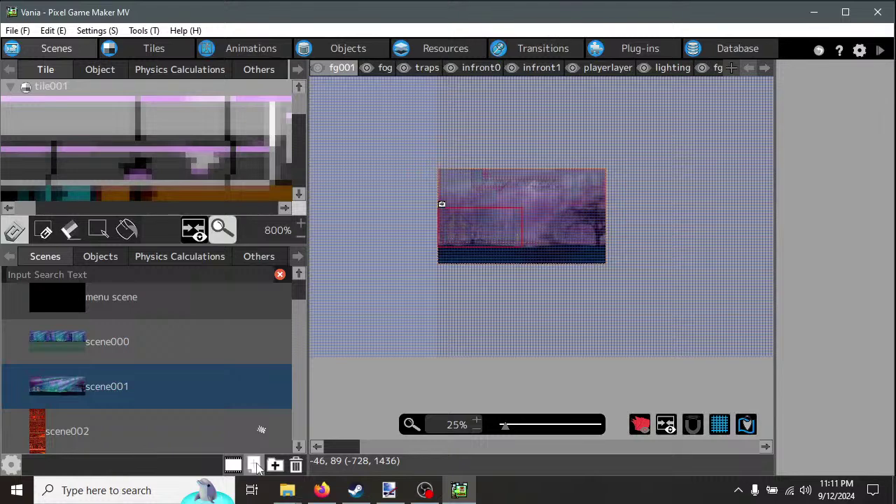
Create a new scene named scene003 with a width of 3 and a height of 2.
click(255, 466)
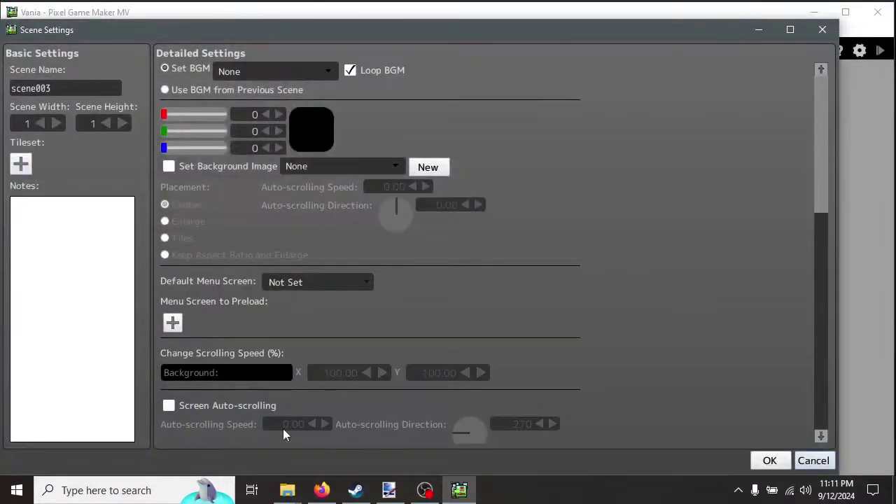
double_click(245, 36)
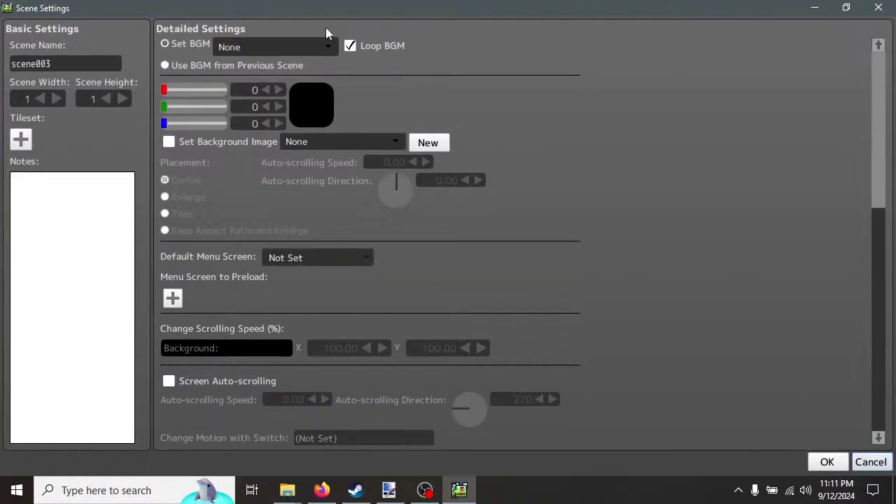
click(846, 10)
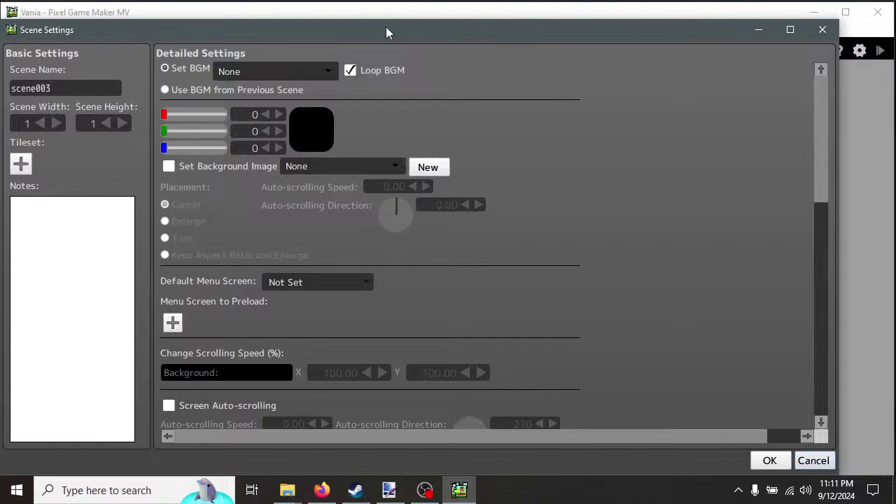
drag(386, 27, 523, 40)
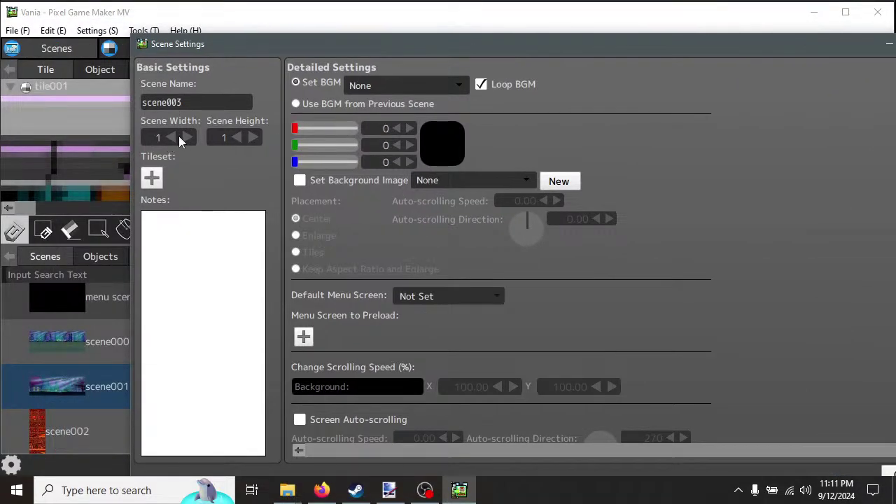
click(190, 137)
click(252, 138)
scroll(603, 262, down, 5)
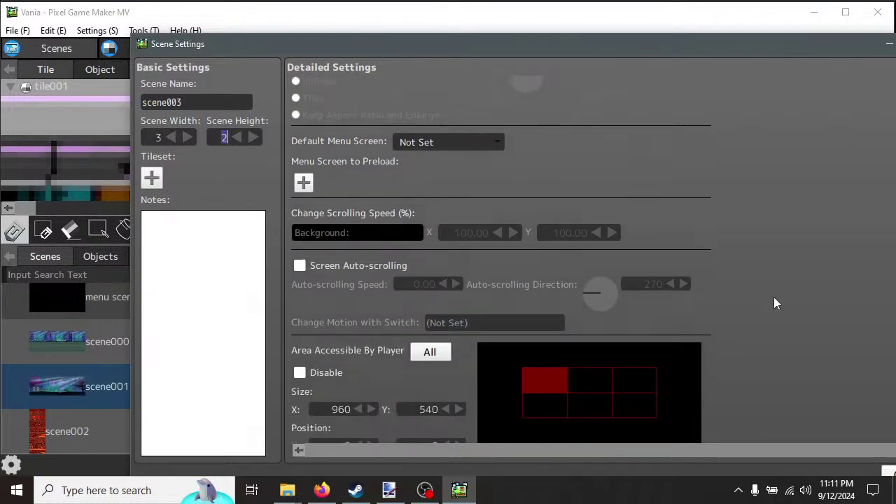
scroll(765, 305, down, 5)
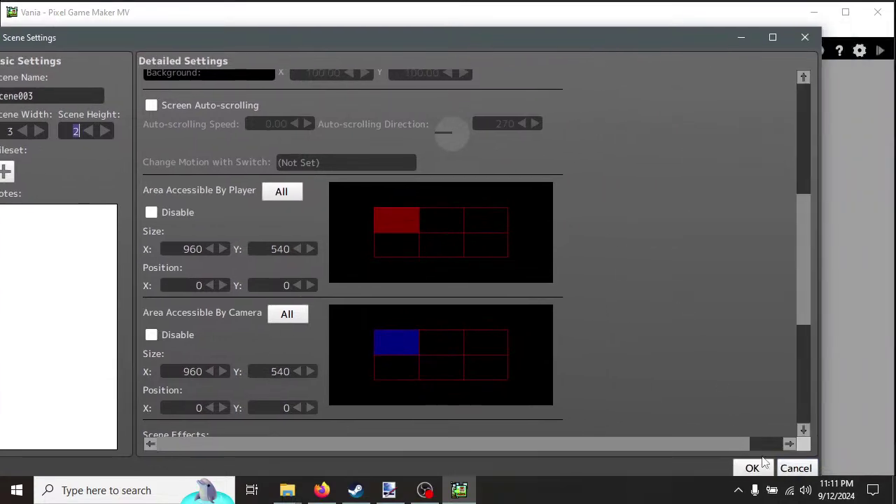
click(765, 465)
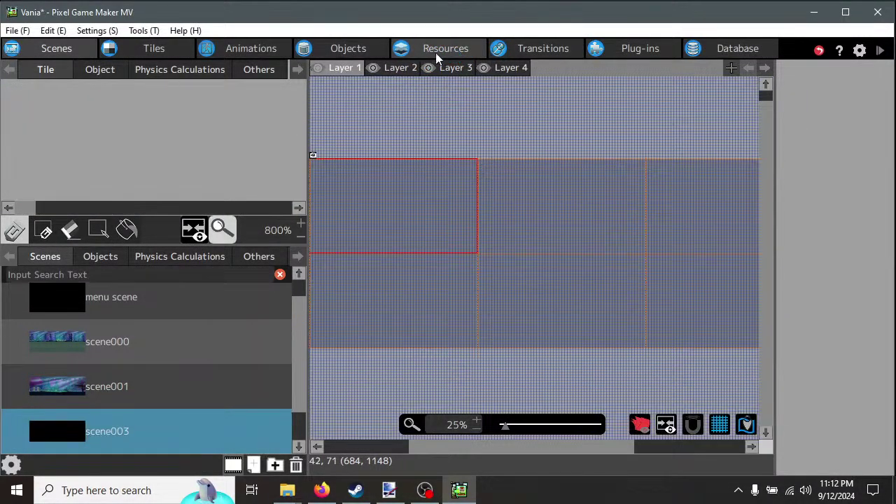
Update the castleset01 image in the tiles folder of the image resources from its source file.
click(434, 48)
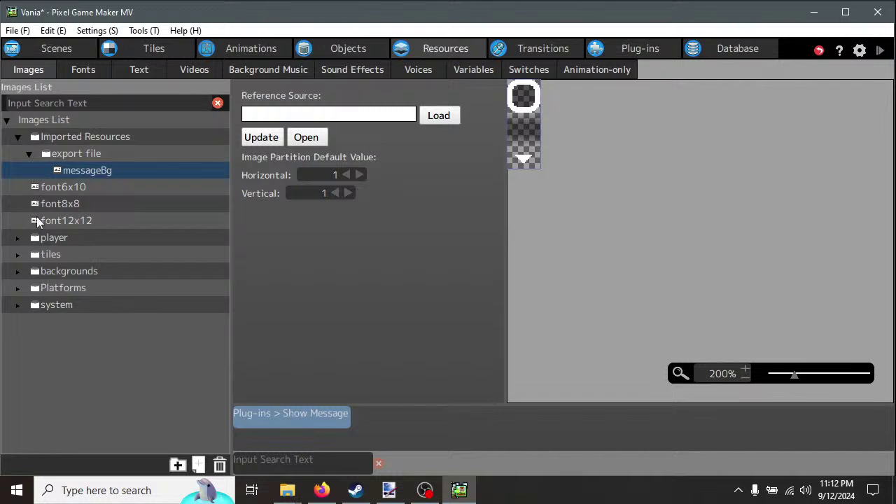
click(17, 256)
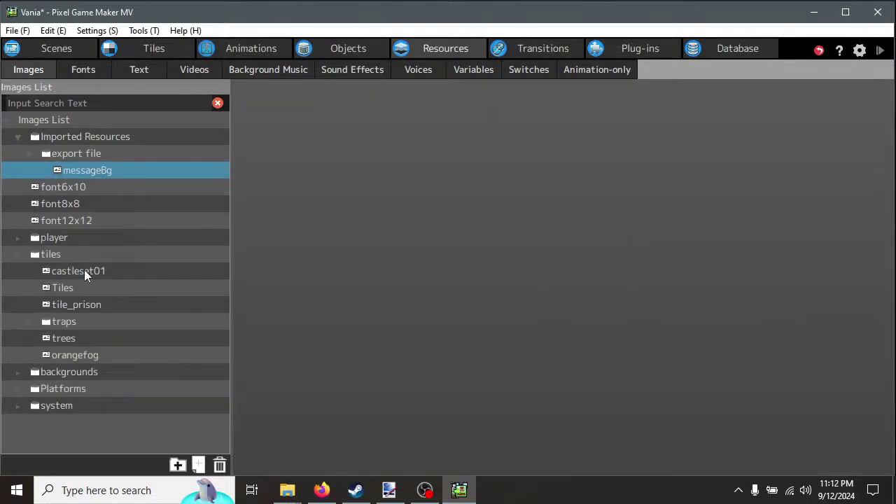
click(88, 273)
click(271, 138)
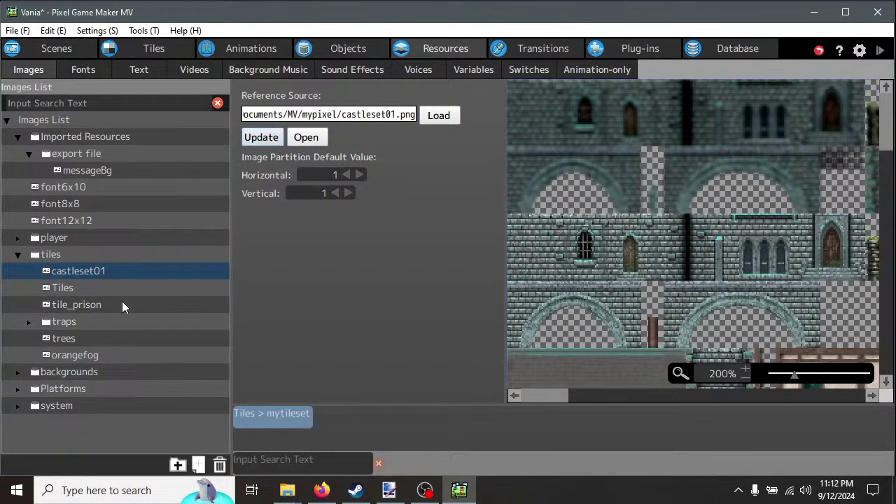
Expand and select the backgrounds folder in the image resources.
click(18, 374)
click(62, 376)
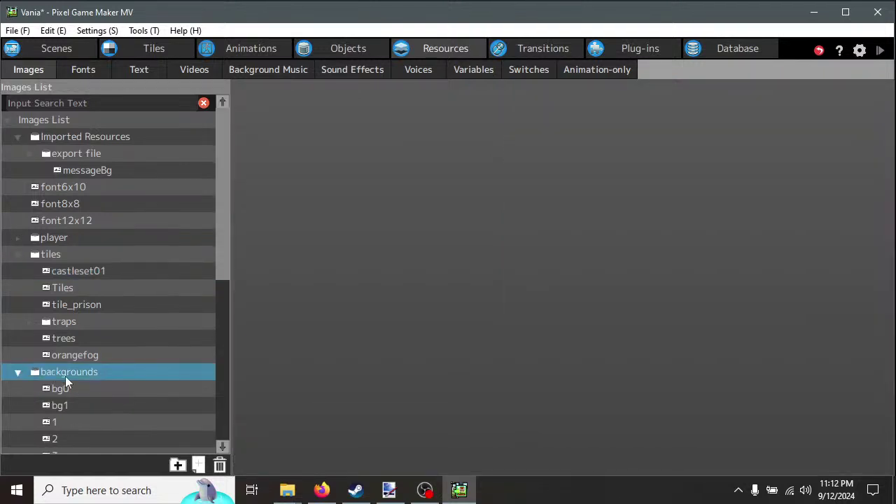
drag(220, 270, 234, 382)
Switch to File Explorer and open the PNG folder of Swamp Kingdom Expansion #1.
mouse_move(290, 495)
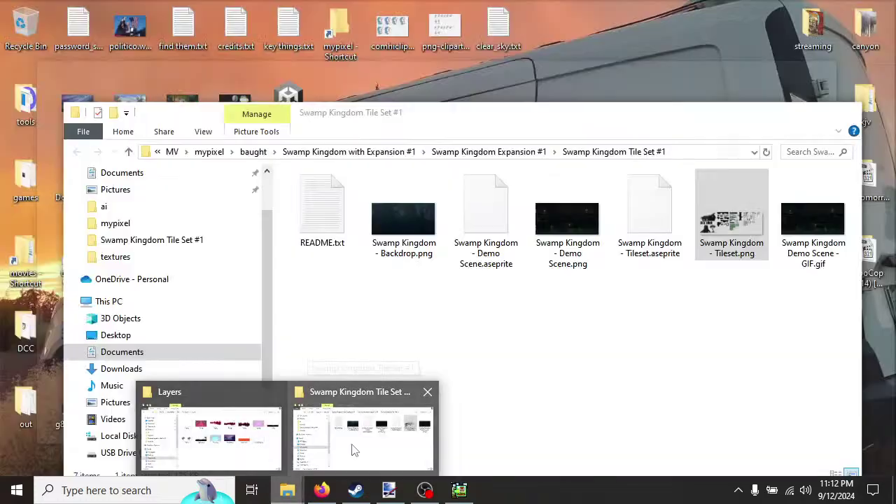
click(404, 402)
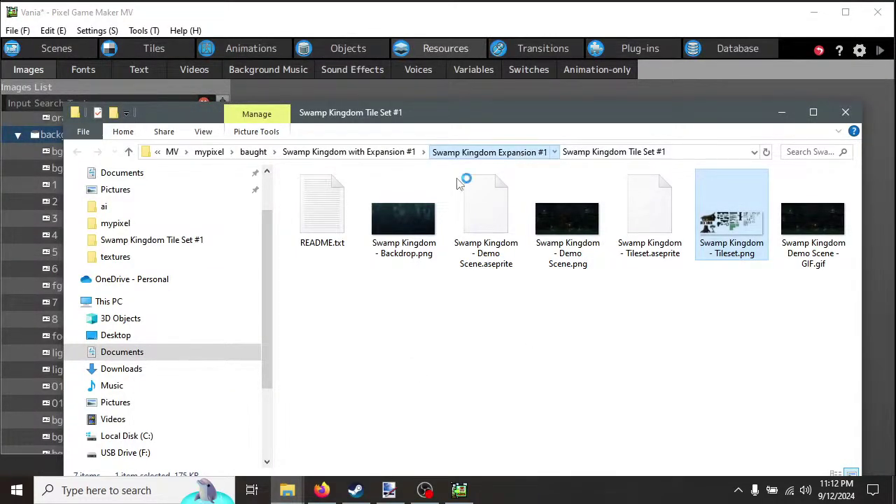
click(519, 154)
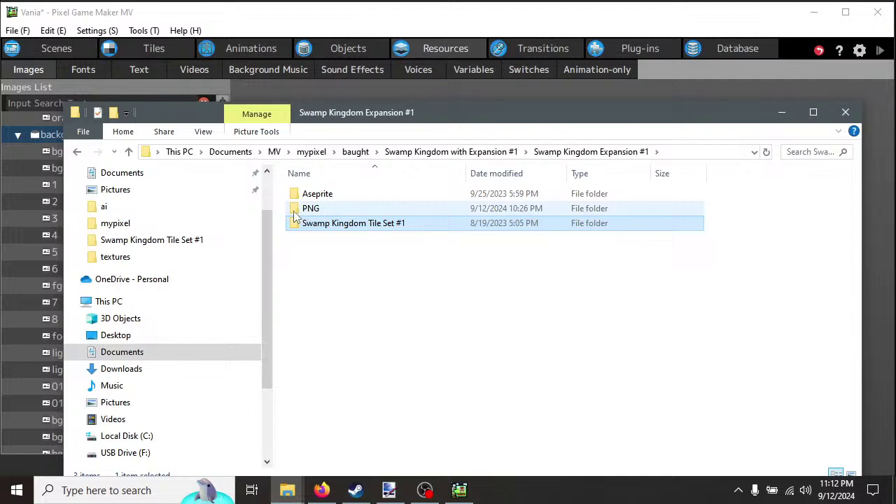
double_click(308, 209)
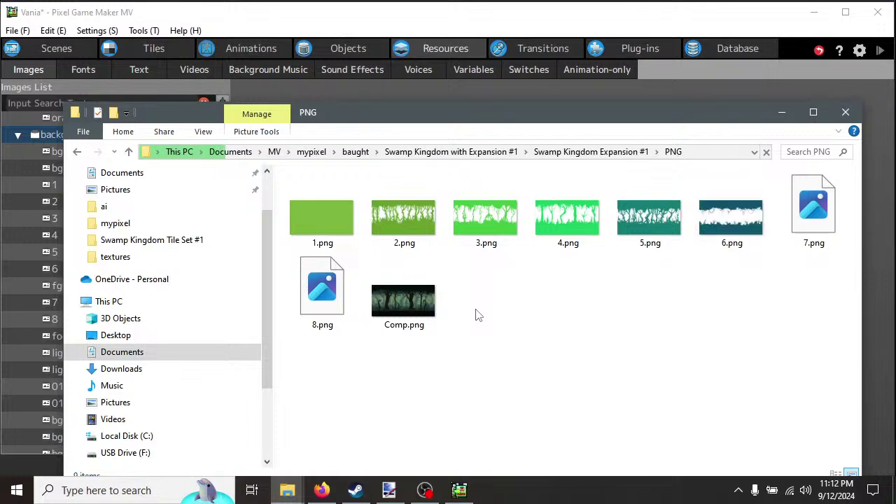
Rename the plain green background image 1.png to swamp1.png.
click(316, 252)
click(319, 244)
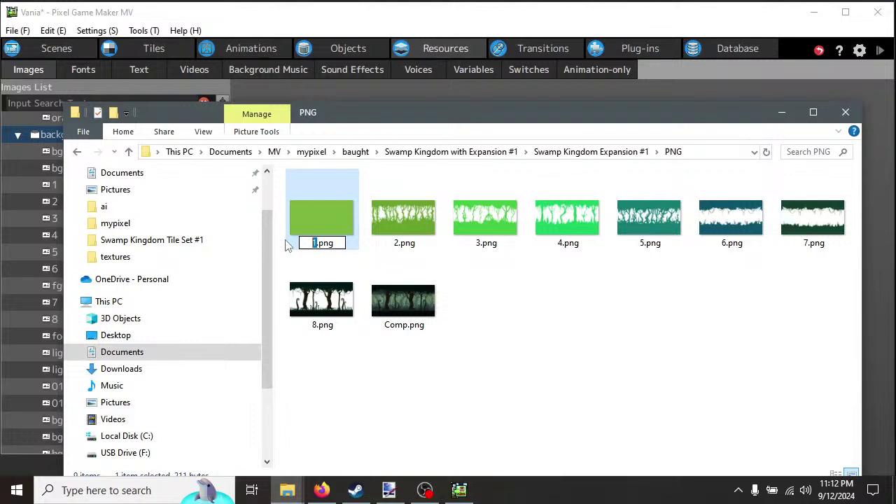
text(swamp0)
drag(324, 242, 273, 243)
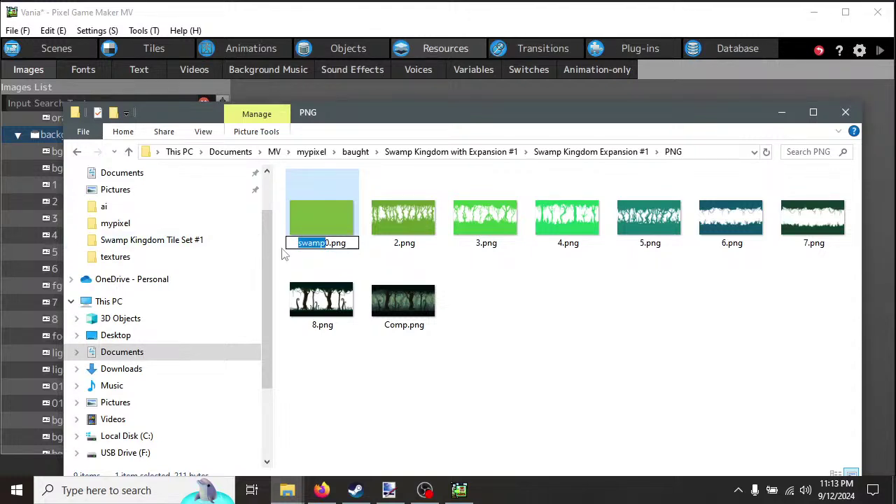
click(328, 242)
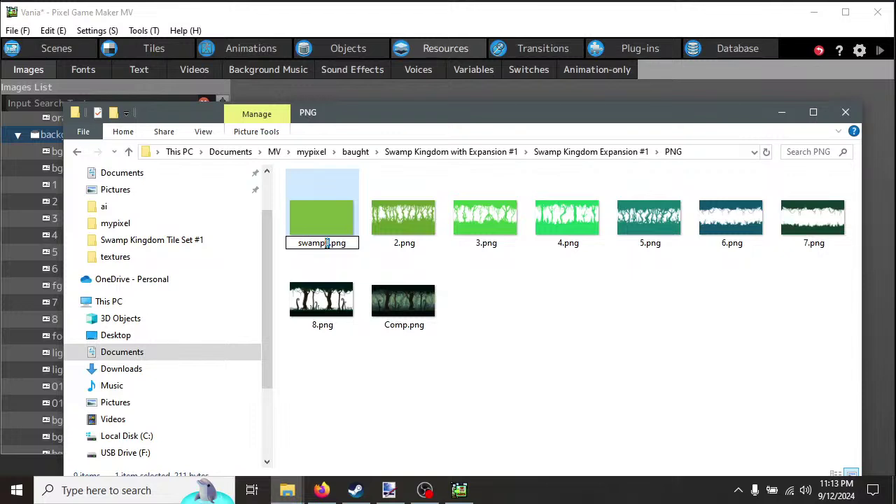
drag(326, 242, 257, 245)
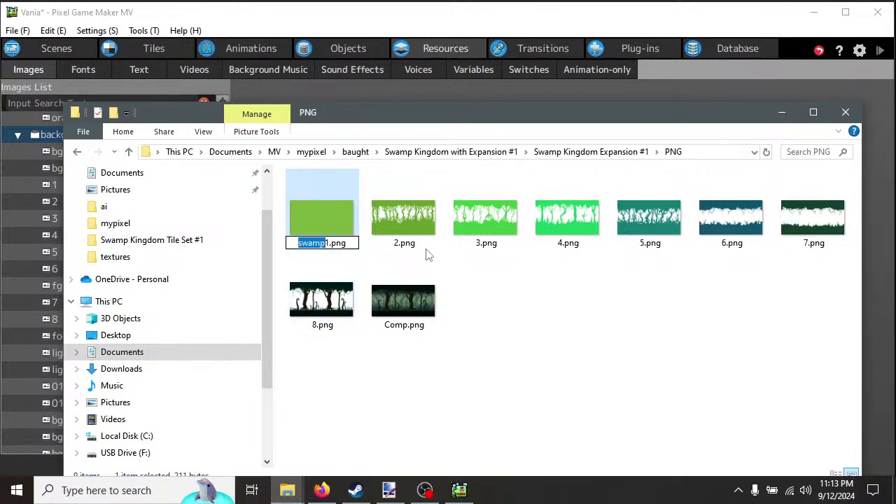
click(395, 248)
Rename 2.png to swamp2.png and 3.png to swamp3.png.
click(319, 213)
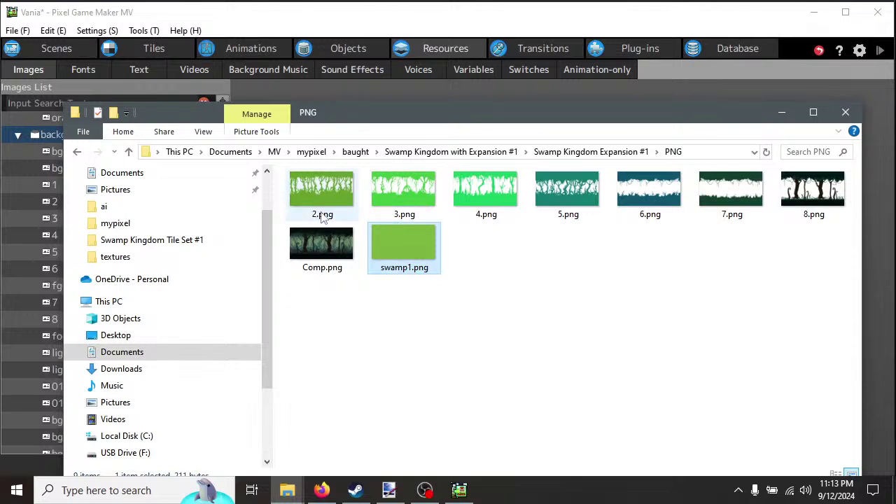
click(318, 214)
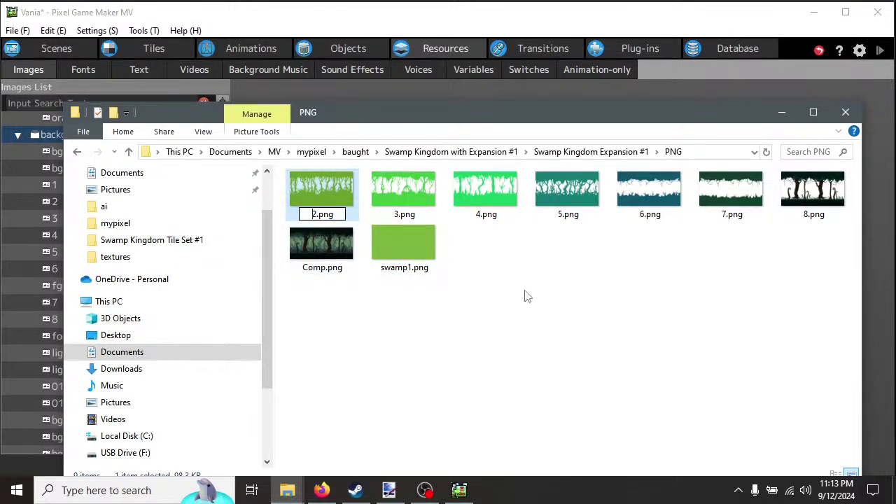
text(swamp)
key(Return)
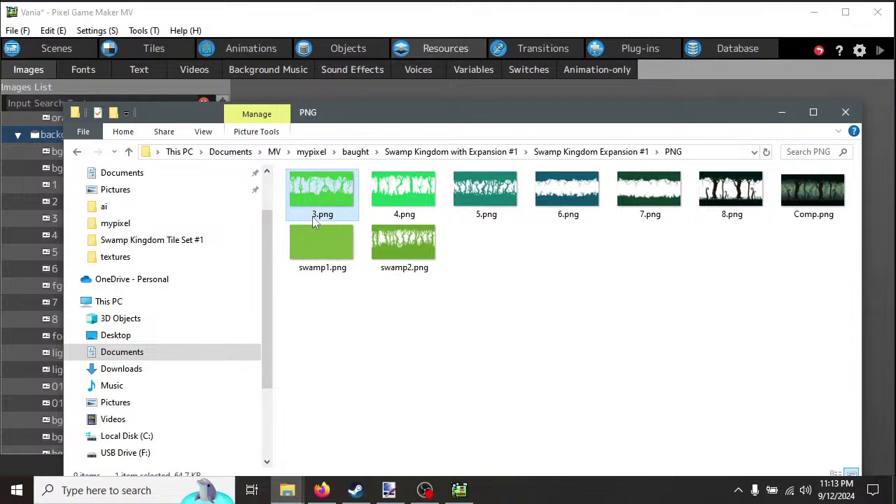
key(F2)
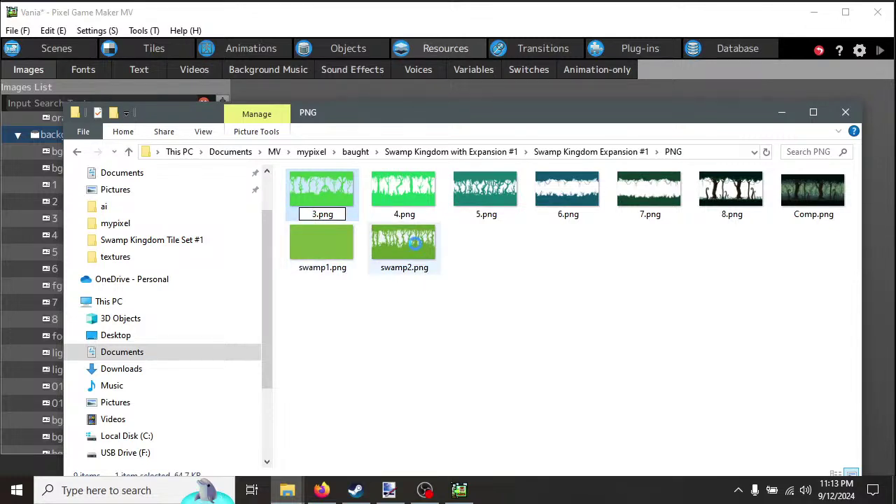
text(swamp3)
key(Return)
Rename 4.png to swamp4.png and 5.png to swamp5.png.
click(314, 221)
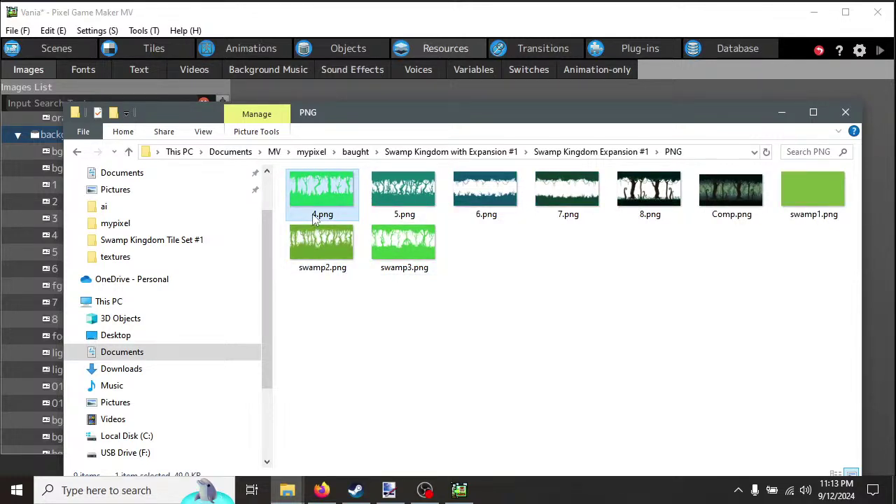
key(F2)
text(swamp4)
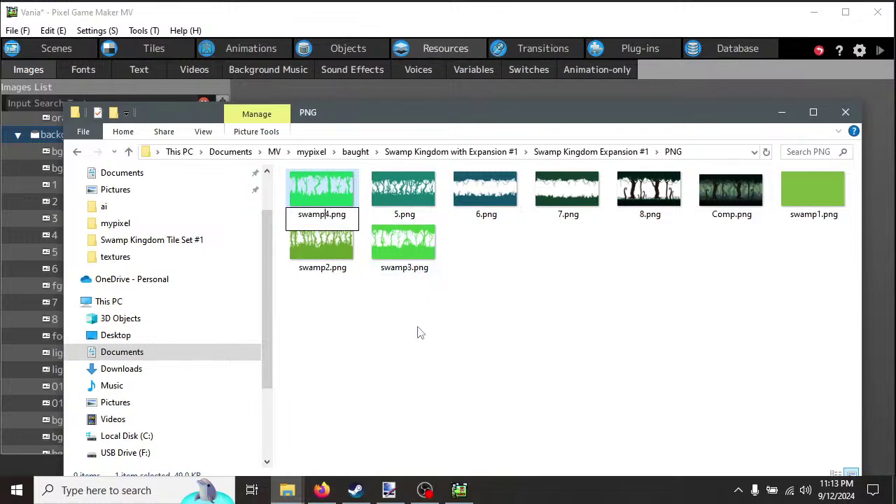
key(Return)
click(314, 218)
double_click(314, 219)
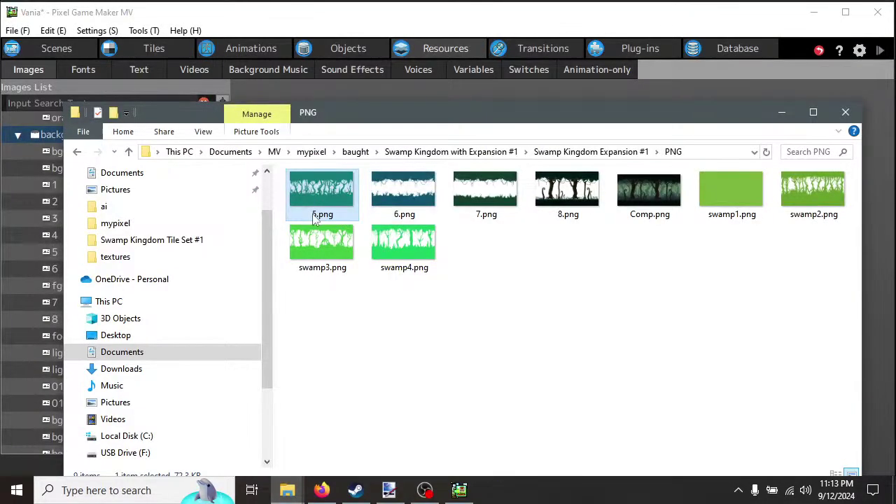
key(F2)
key(Home)
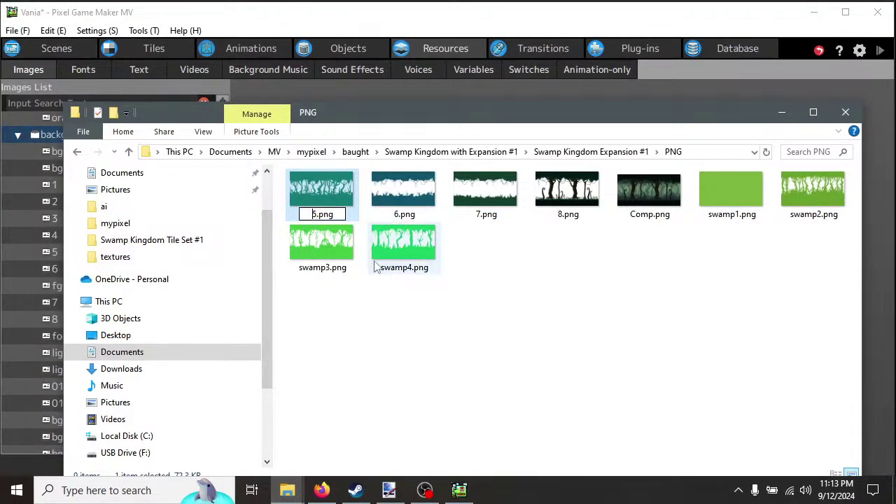
text(swamp)
click(335, 201)
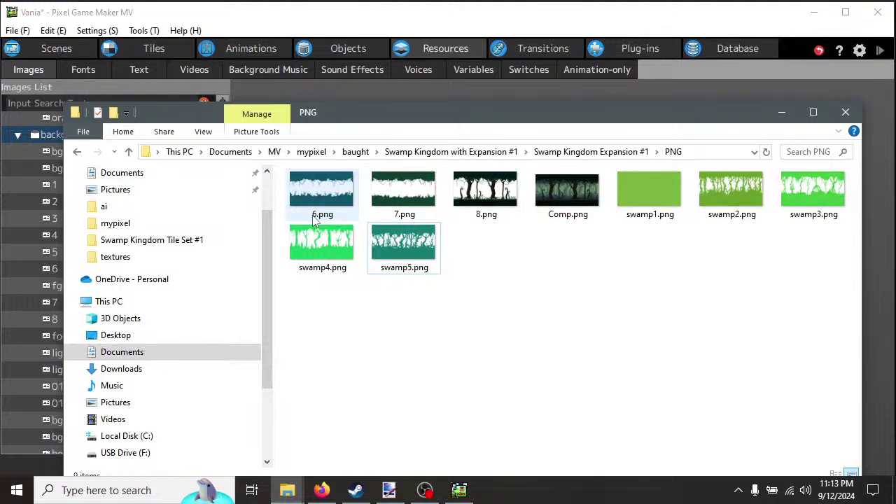
Rename 6.png to swamp6.png and 7.png to swamp7.png.
key(F2)
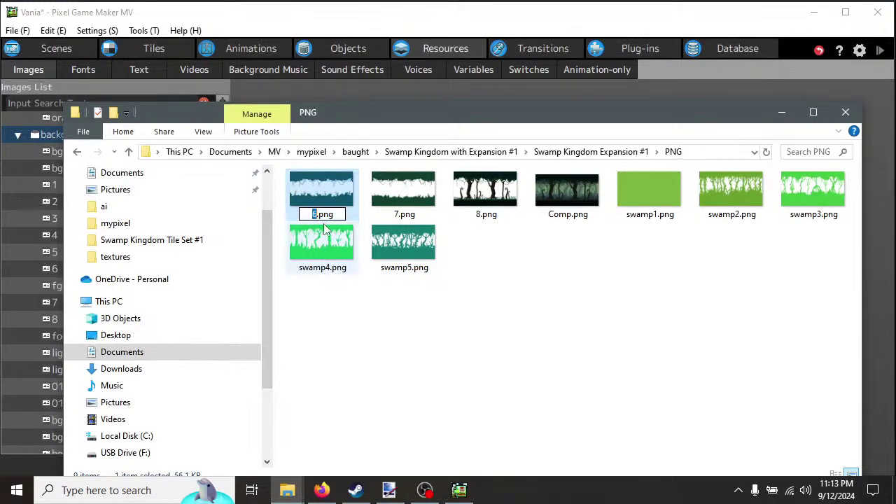
text(swamp)
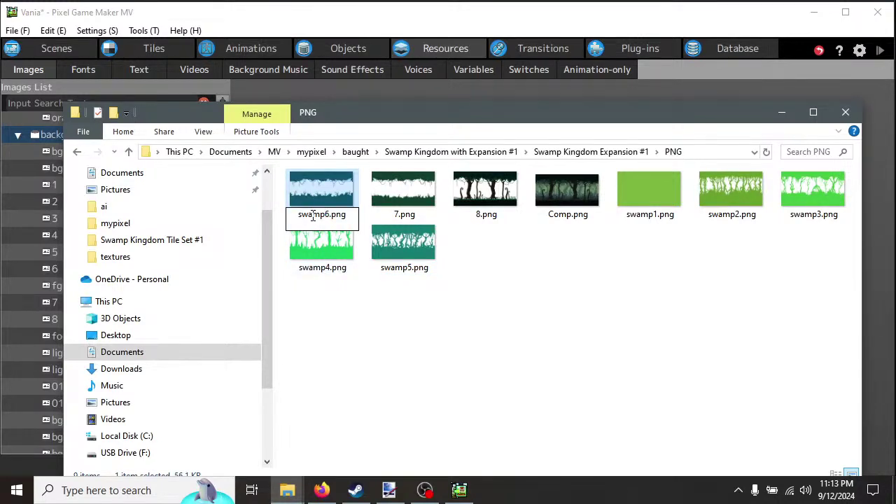
key(Return)
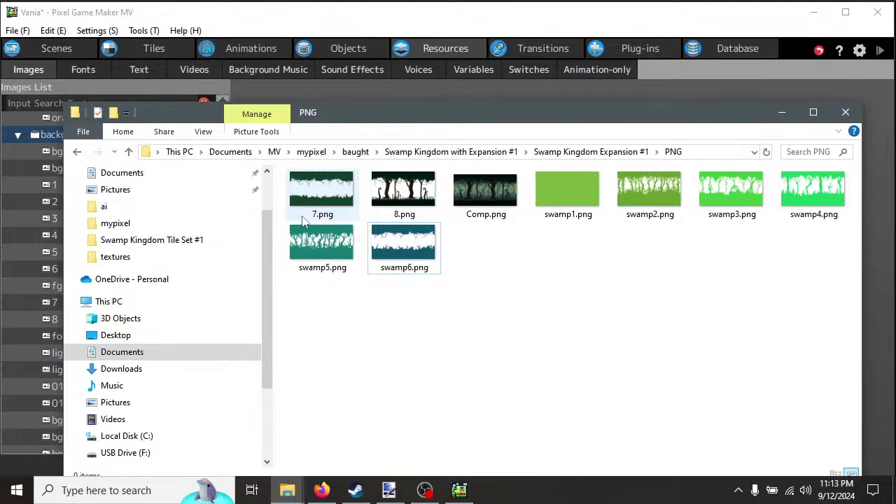
click(314, 221)
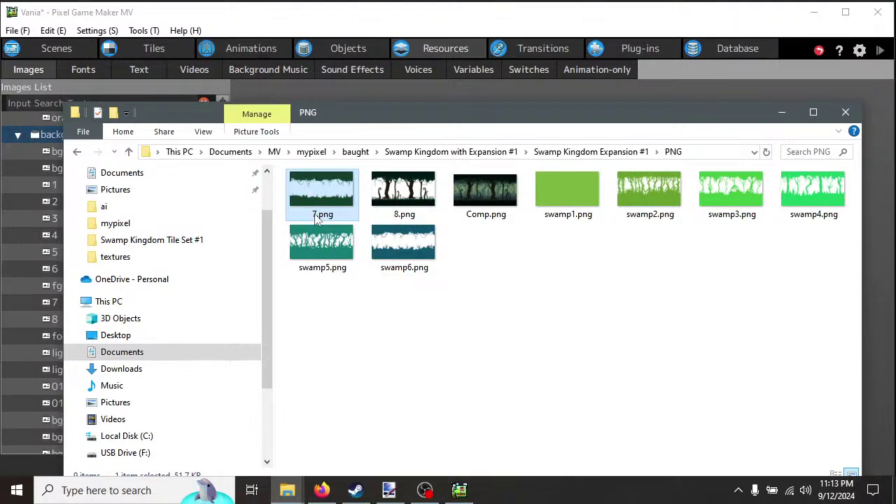
click(316, 217)
text(swamp)
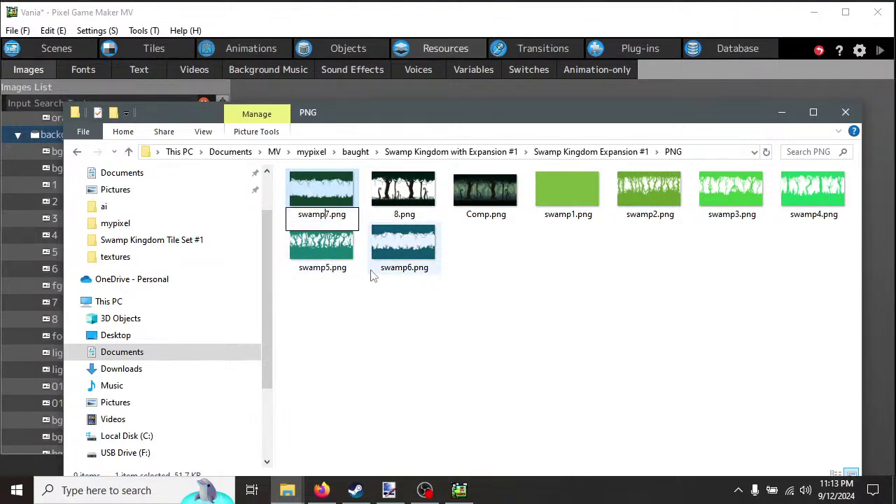
click(444, 320)
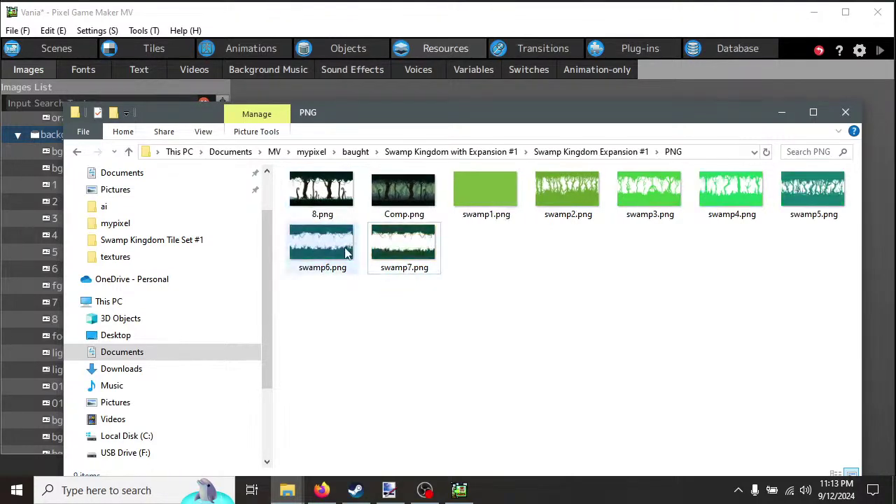
Rename the last numbered layer image, 8.png, to swamp8.png.
click(314, 221)
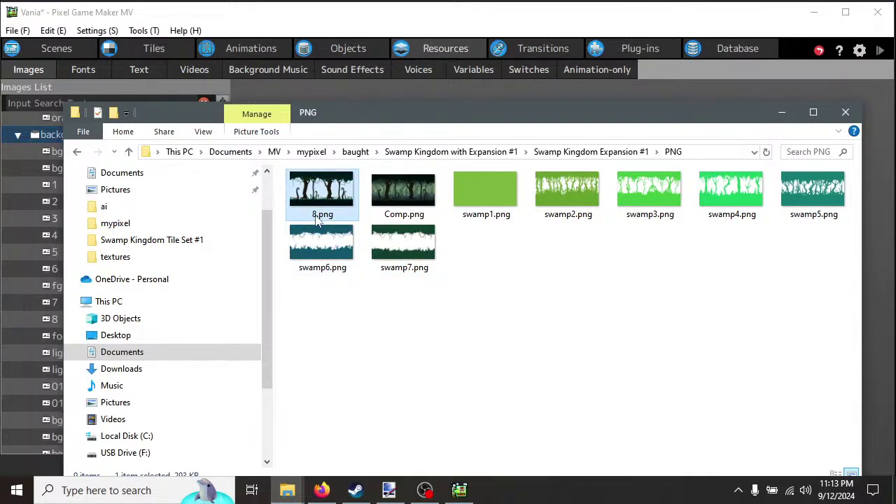
click(317, 215)
click(313, 215)
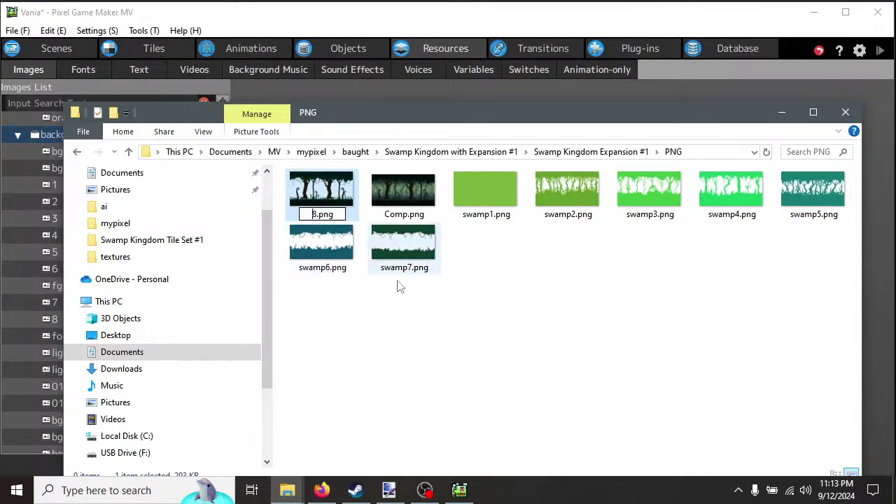
text(swamp)
key(Return)
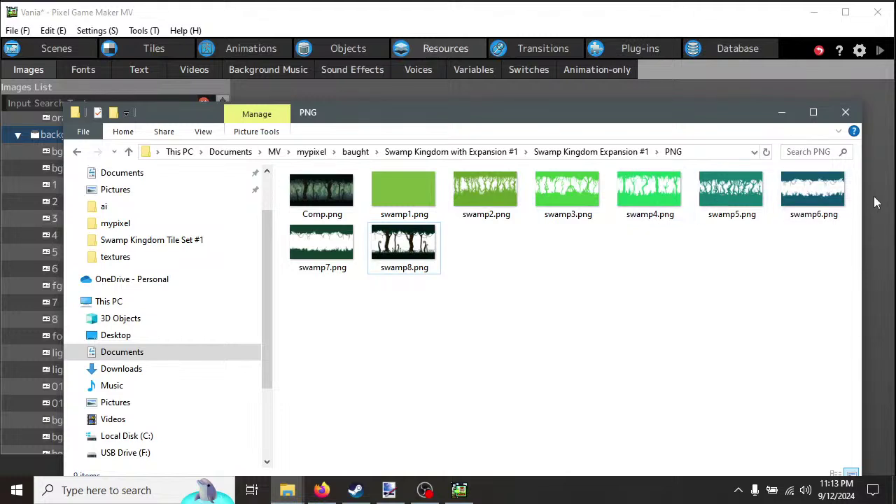
Move the File Explorer window aside and switch back to Pixel Game Maker MV.
click(419, 190)
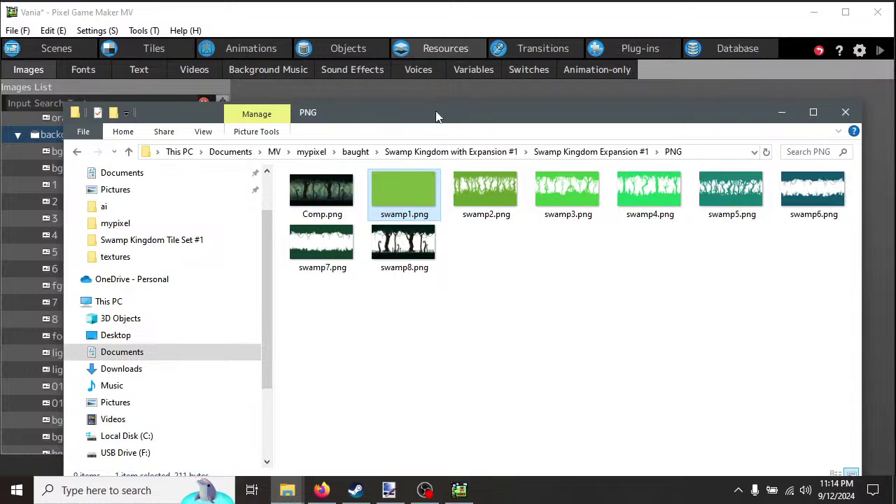
drag(444, 120, 479, 115)
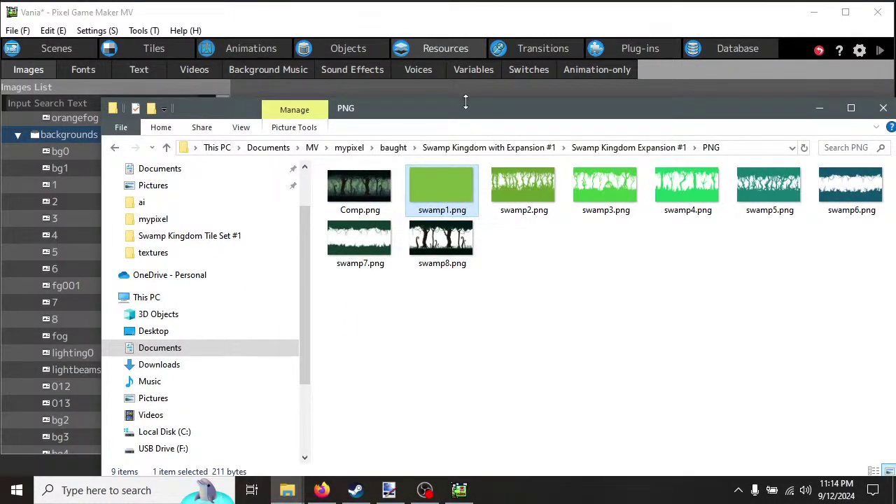
drag(467, 107, 492, 135)
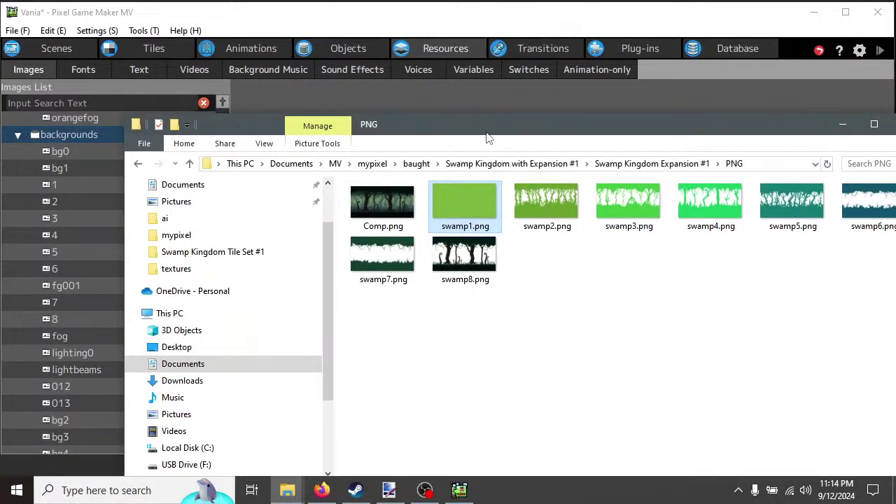
click(453, 29)
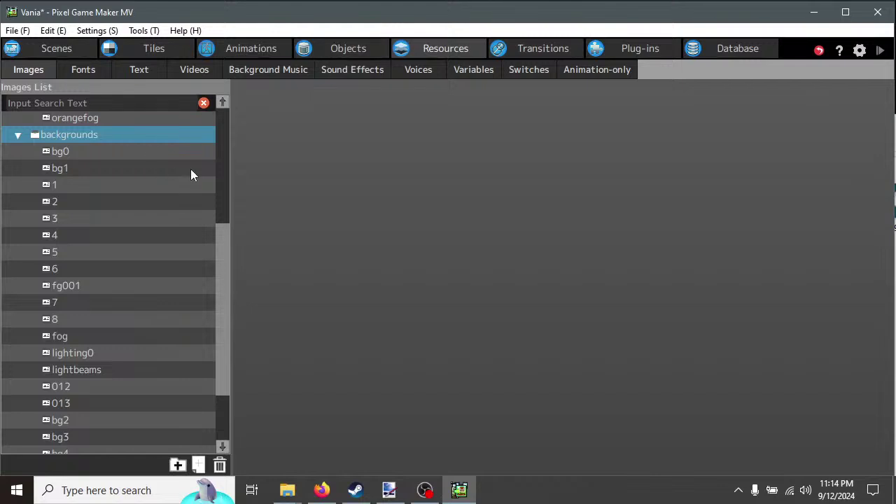
Start loading images into the backgrounds folder and browse to baught > Swamp Kingdom with Expansion #1 > Swamp Kingdom Expansion #1 > PNG.
scroll(225, 257, down, 2)
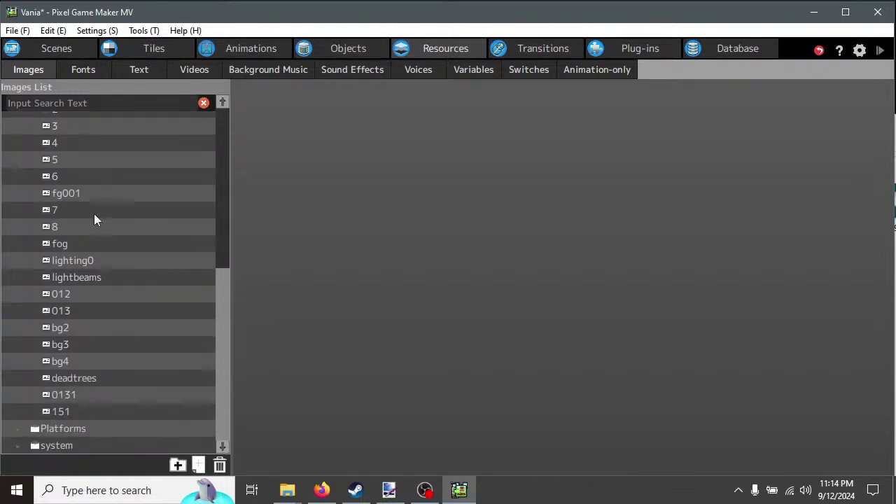
scroll(218, 266, up, 2)
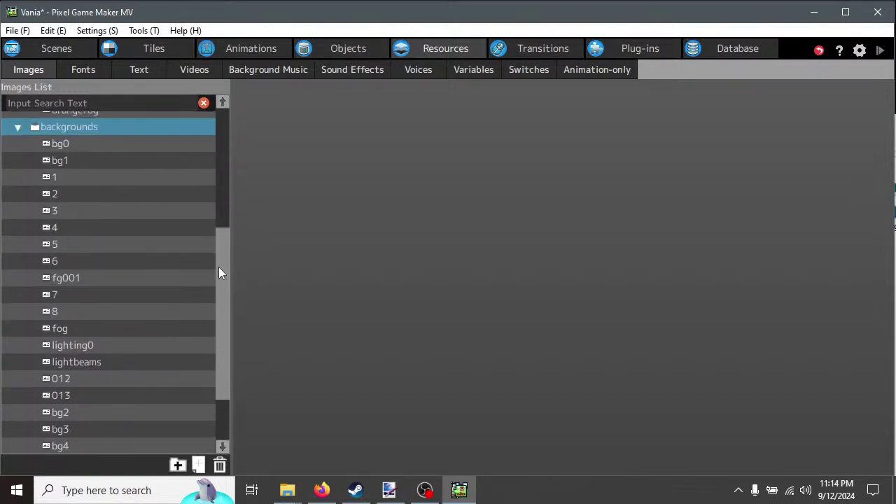
click(72, 128)
key(Escape)
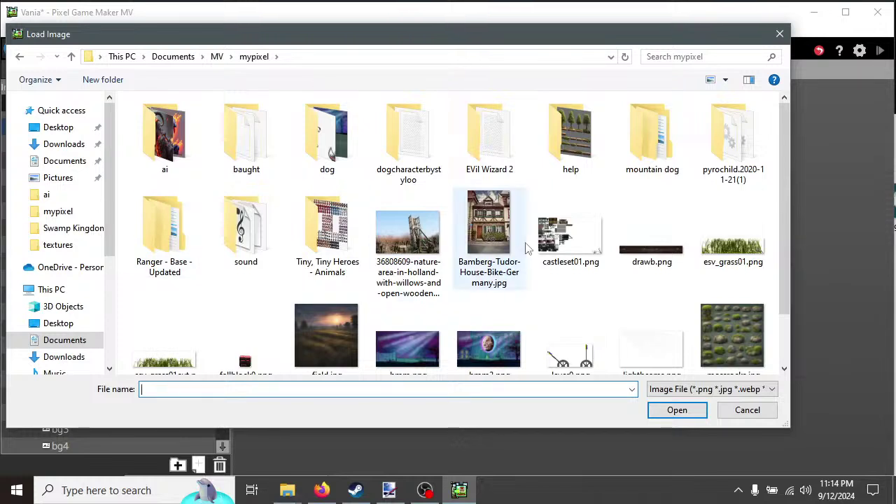
double_click(249, 148)
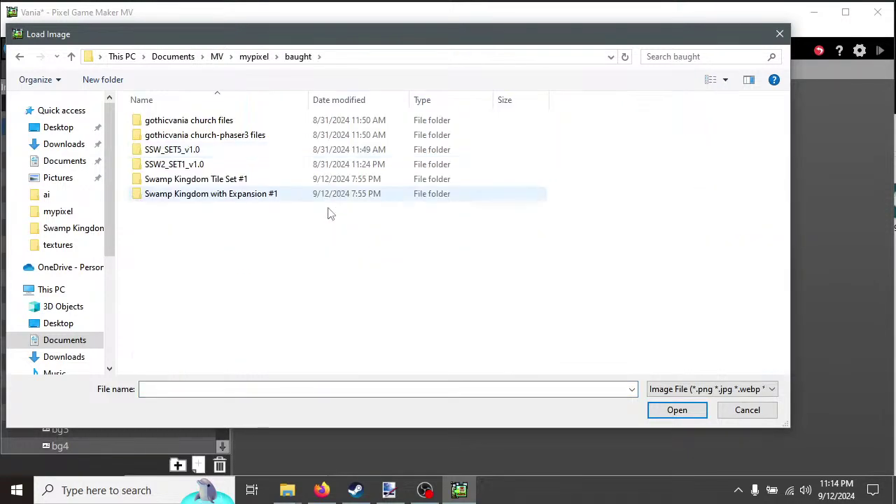
double_click(140, 194)
double_click(140, 124)
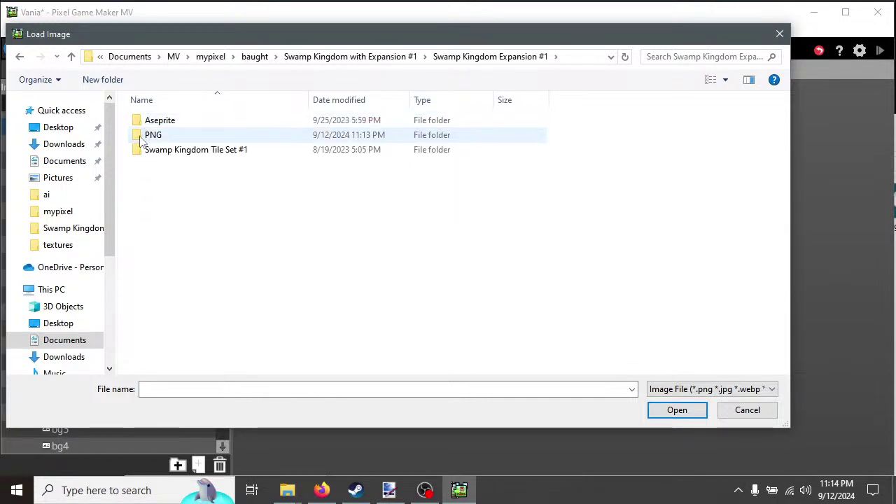
double_click(144, 135)
Load swamp1.png through swamp8.png from the PNG folder together into the backgrounds image folder.
click(240, 148)
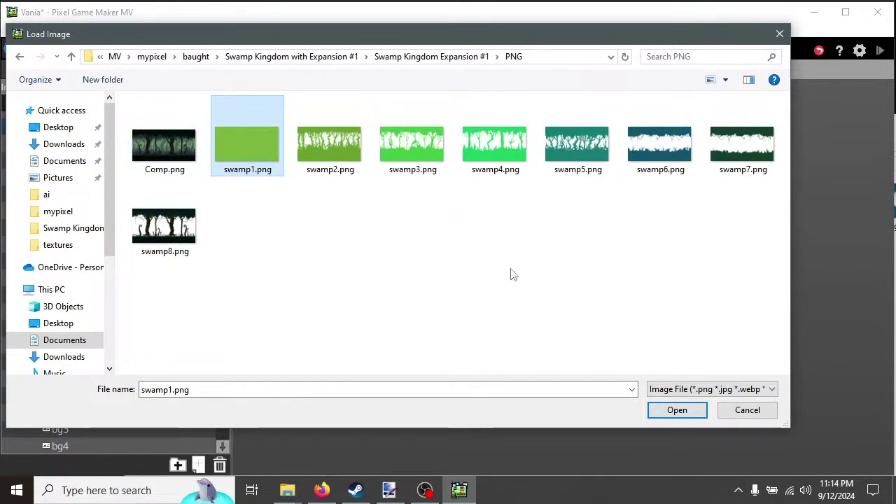
ctrl+click(329, 147)
ctrl+click(413, 147)
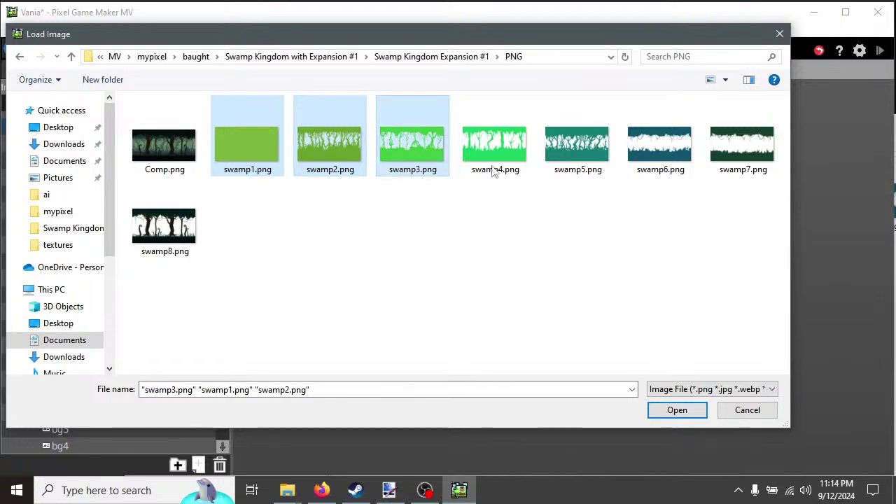
ctrl+click(495, 147)
ctrl+click(577, 147)
ctrl+click(645, 165)
ctrl+click(740, 156)
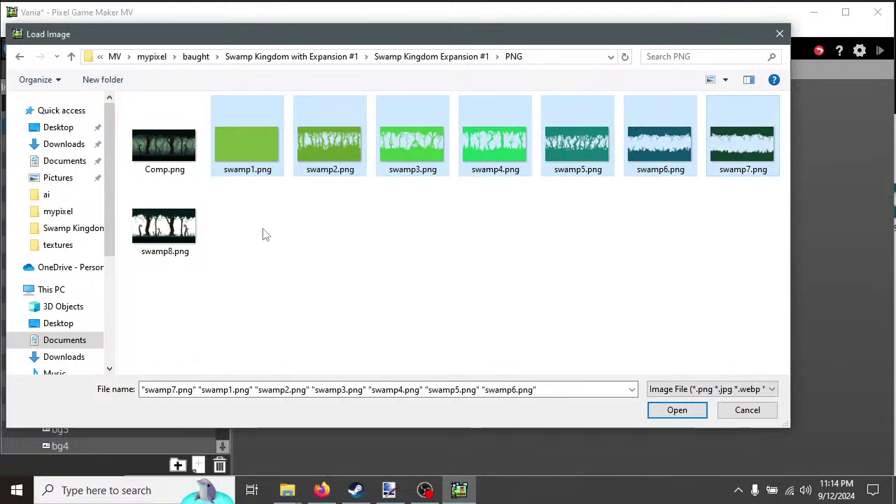
ctrl+click(159, 225)
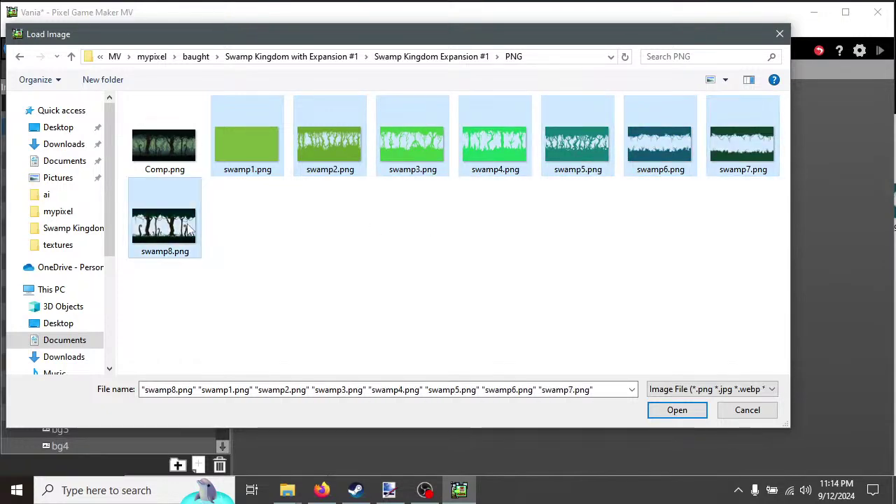
click(674, 411)
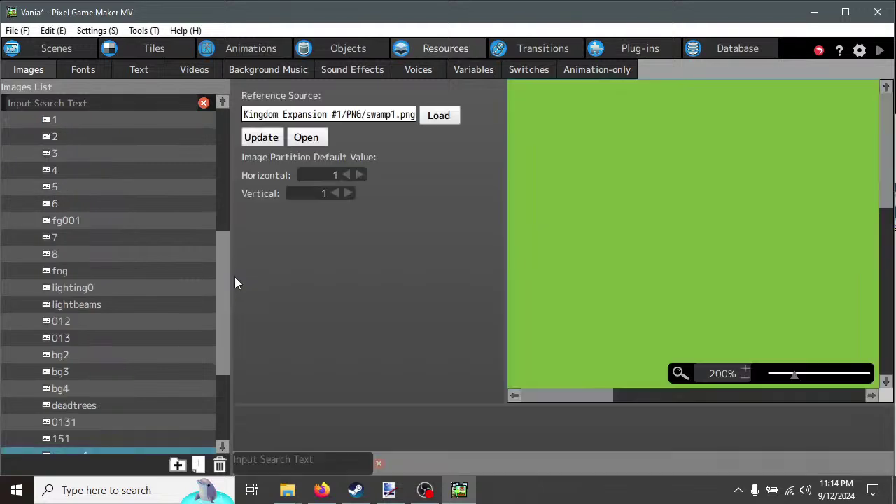
drag(226, 272, 221, 364)
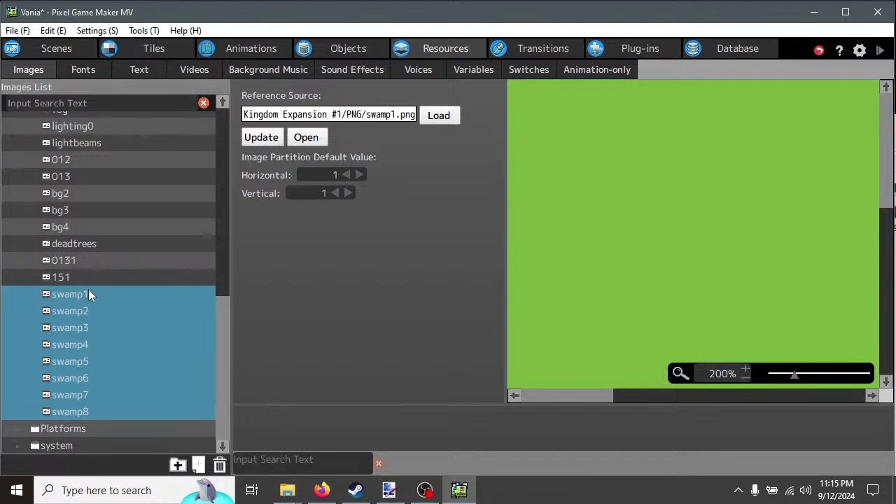
click(75, 46)
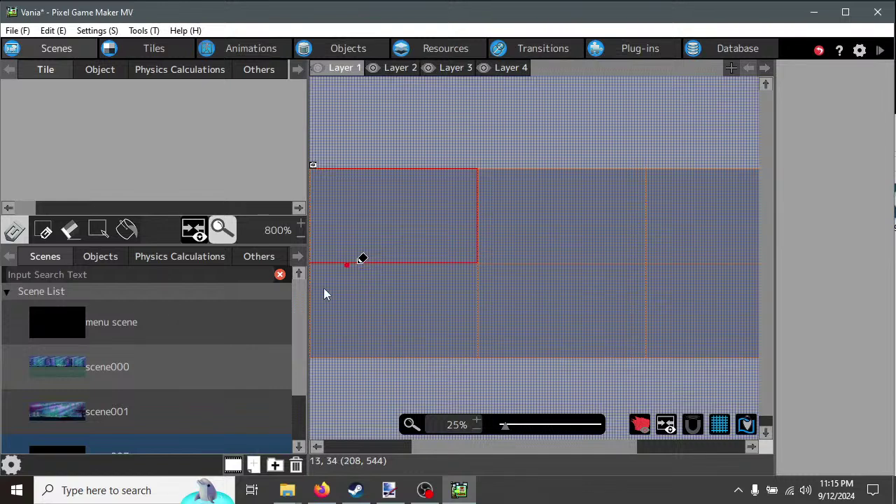
scroll(303, 322, down, 1)
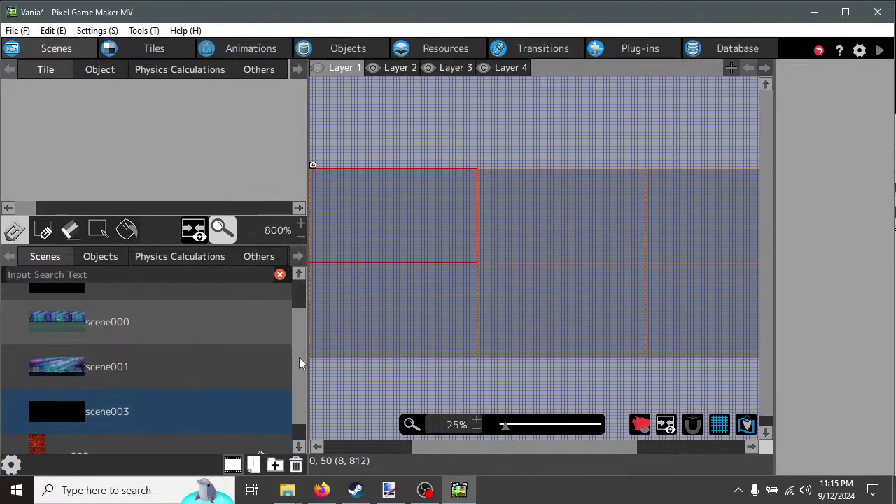
scroll(299, 357, up, 1)
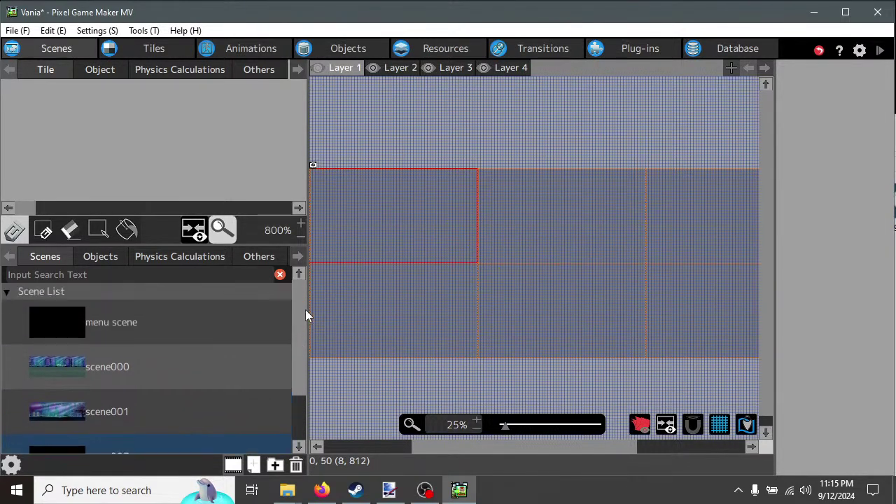
Switch to the tileset editor and widen the tiles list.
click(147, 46)
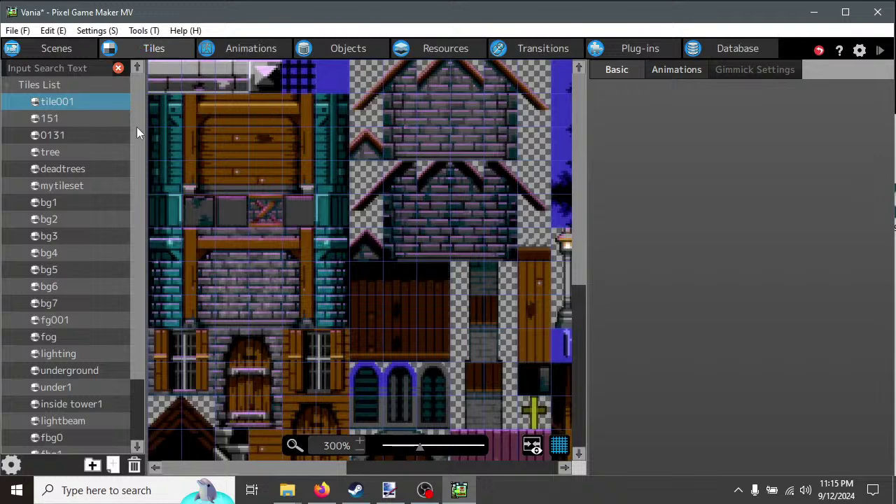
scroll(138, 128, down, 2)
drag(146, 227, 141, 260)
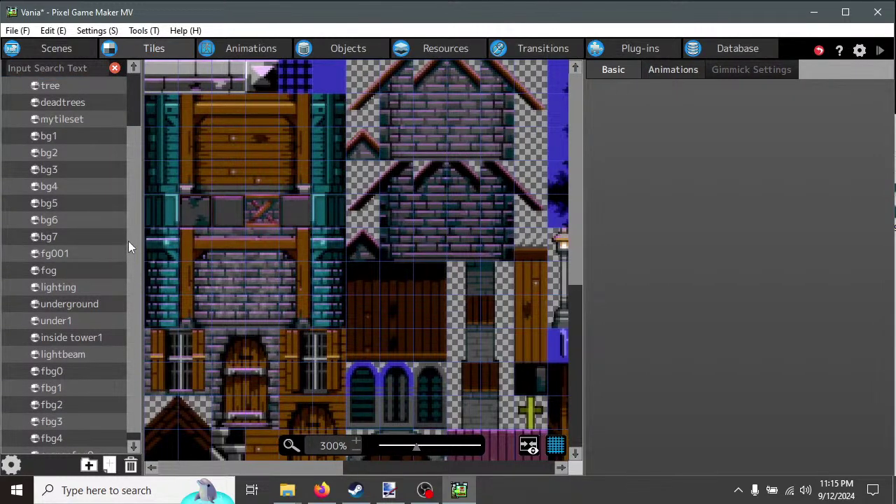
scroll(135, 268, down, 1)
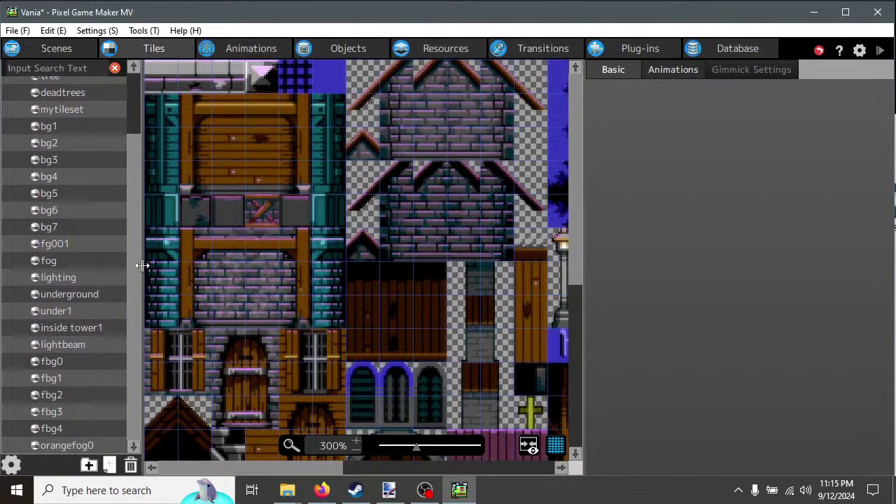
drag(142, 265, 193, 266)
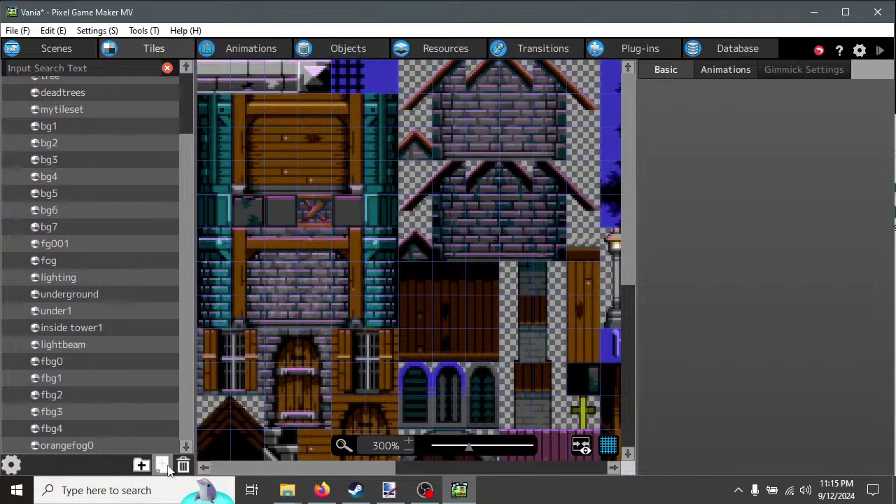
click(162, 467)
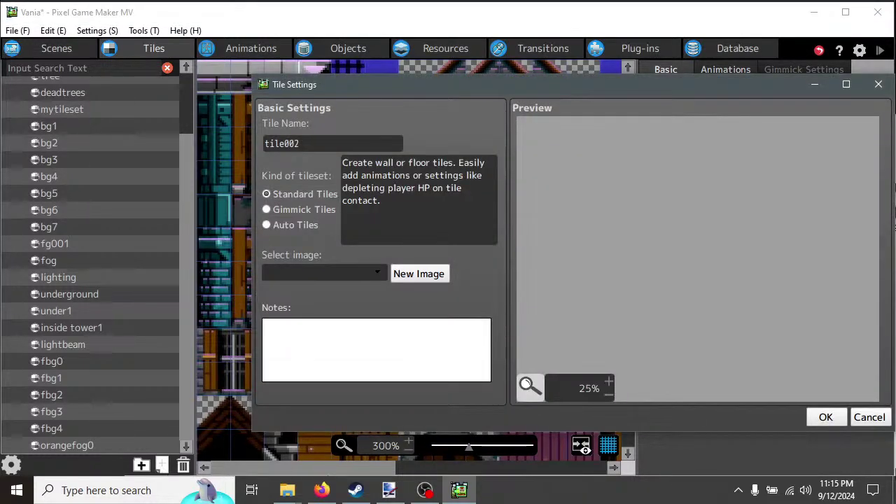
click(870, 417)
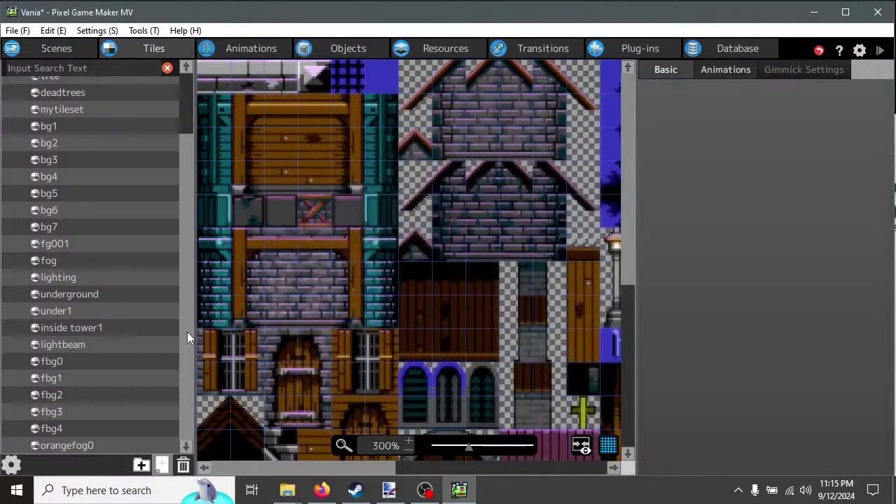
scroll(182, 280, up, 2)
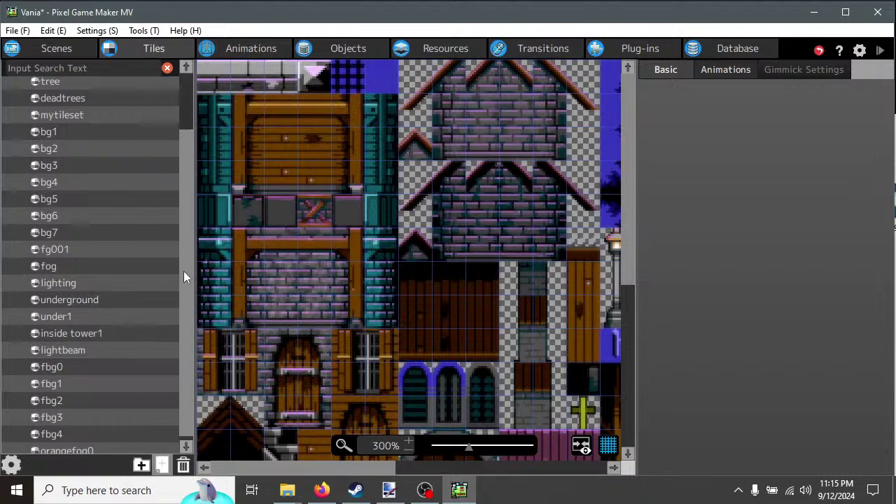
scroll(182, 201, down, 1)
drag(196, 295, 220, 357)
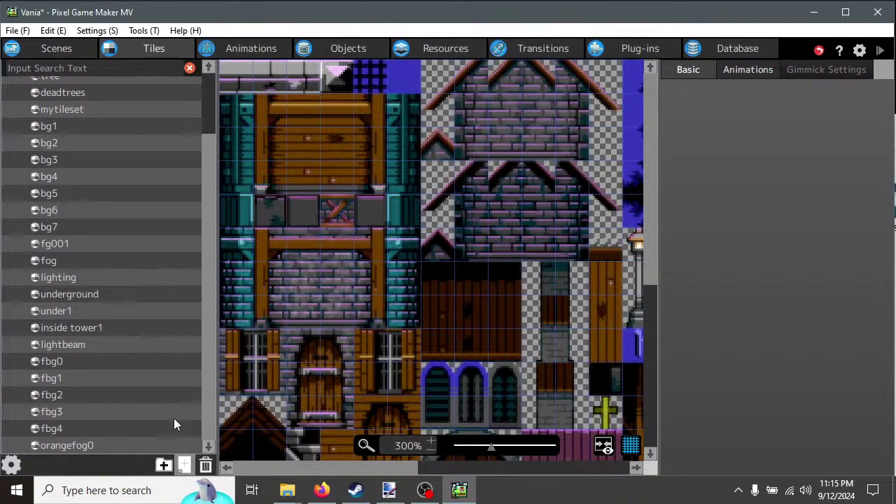
scroll(206, 294, up, 3)
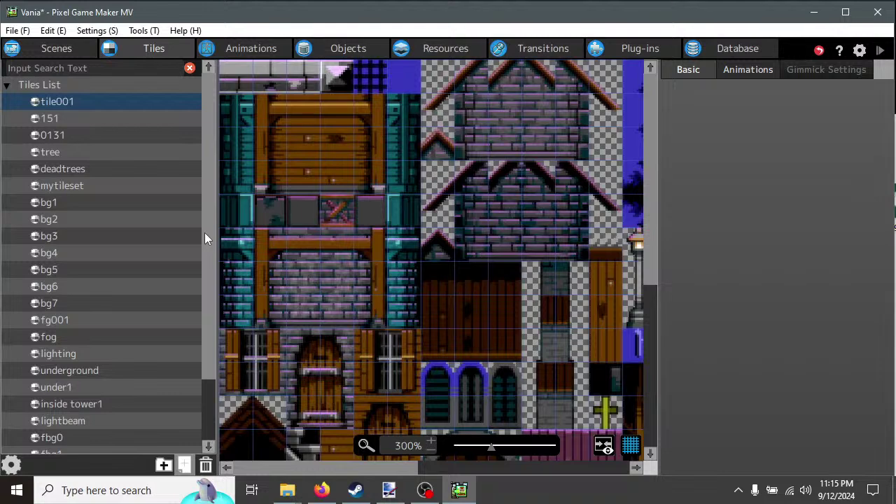
scroll(207, 315, down, 3)
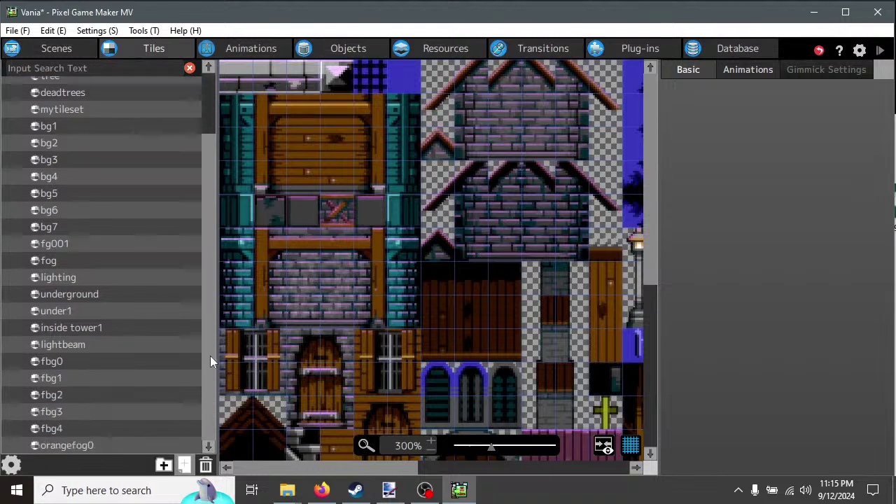
Create a new folder in the tiles list, name it swamp and select it.
click(163, 465)
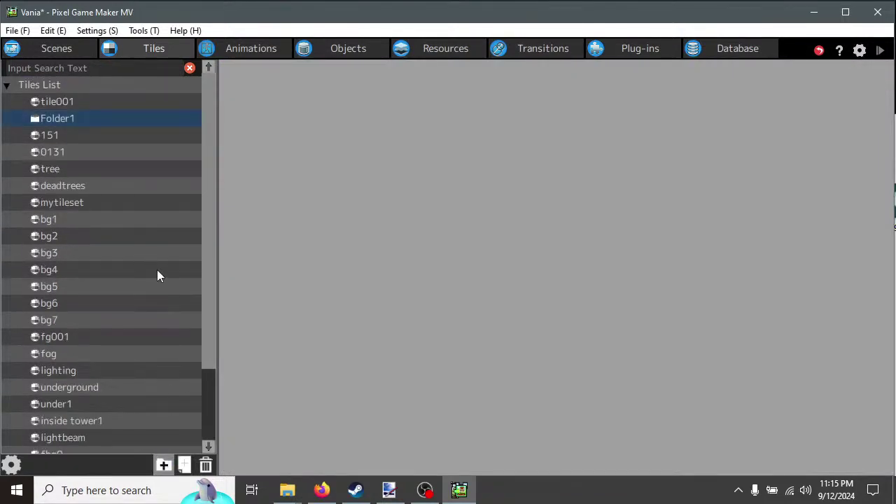
double_click(74, 123)
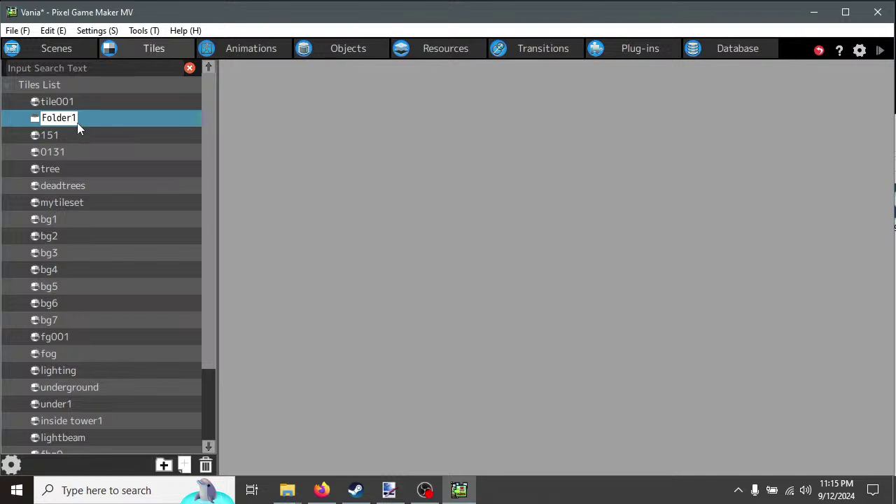
drag(77, 122, 8, 119)
text(swamp)
click(86, 101)
click(59, 118)
click(58, 119)
click(44, 102)
click(38, 124)
Start a new tileset in the swamp folder and begin replacing its default name.
click(185, 466)
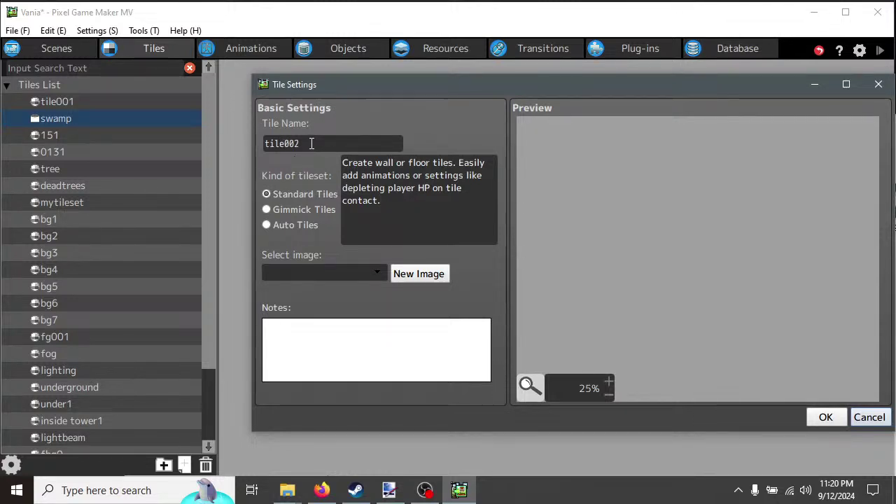
drag(312, 143, 222, 144)
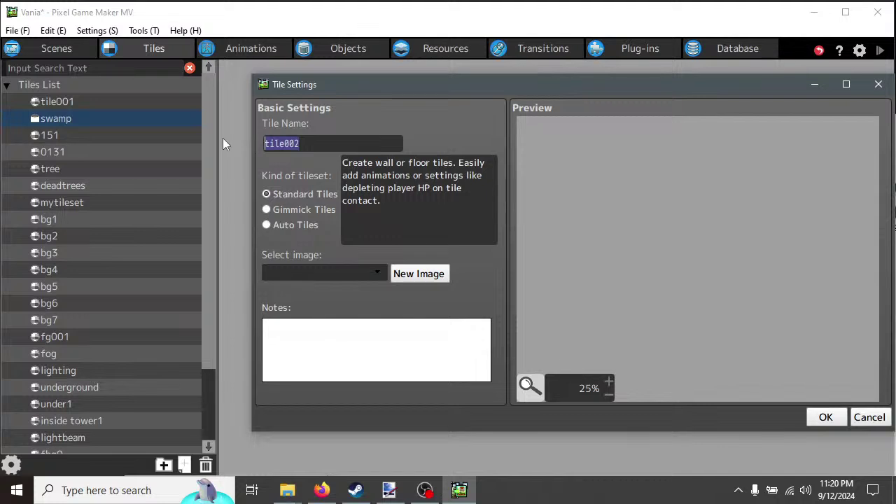
text(s)
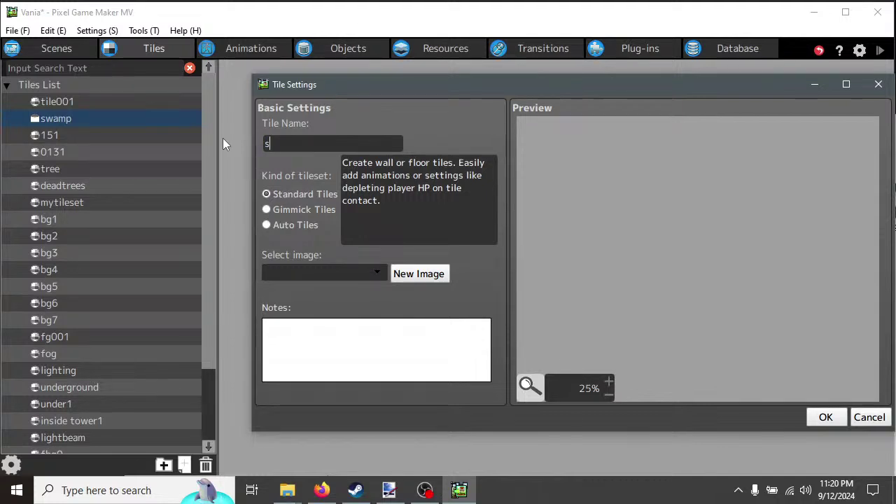
Name the new standard tile s01, assign it the swamp1 background image and create it in the swamp folder.
text(01)
click(379, 273)
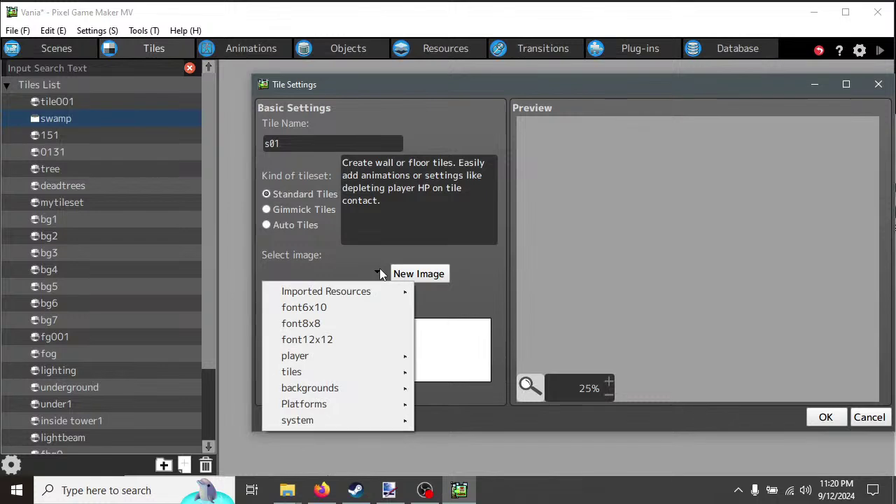
mouse_move(393, 389)
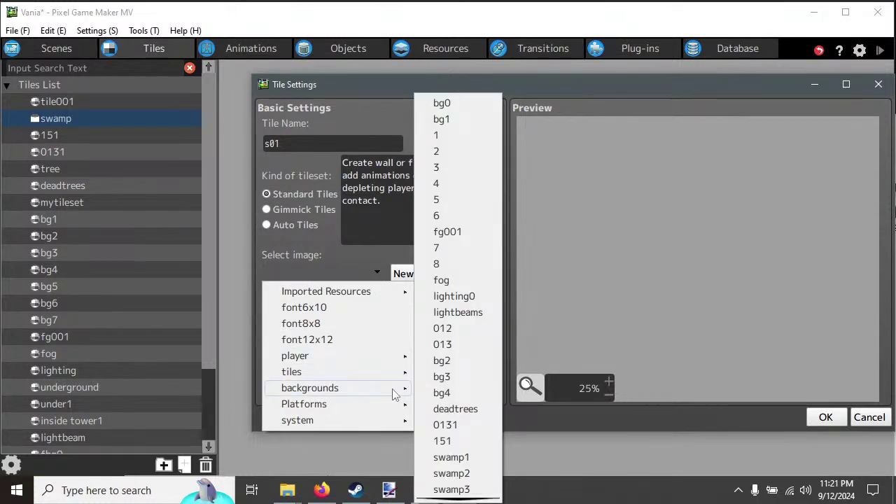
click(462, 458)
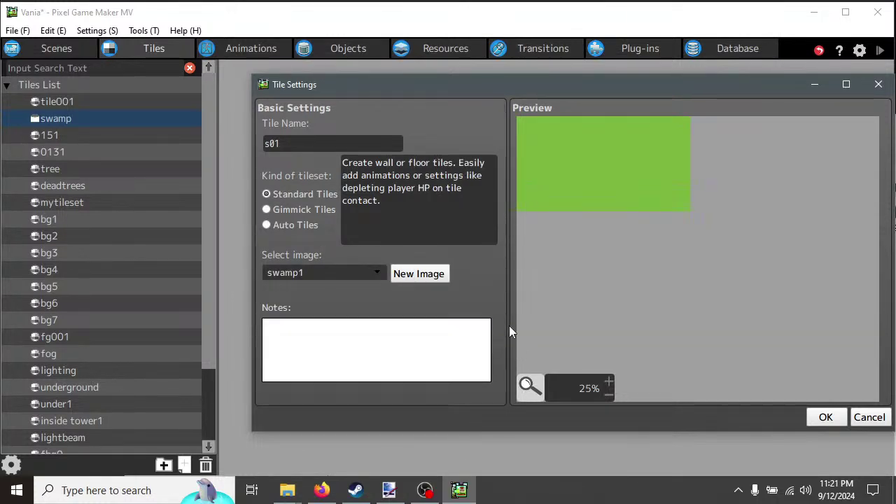
click(823, 416)
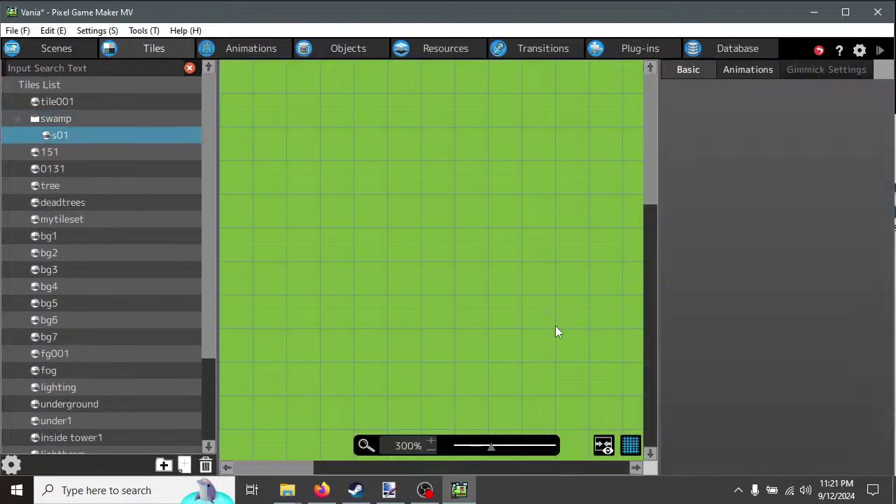
Add a standard tile named s022 to the swamp folder, using the swamp2 background image.
click(65, 119)
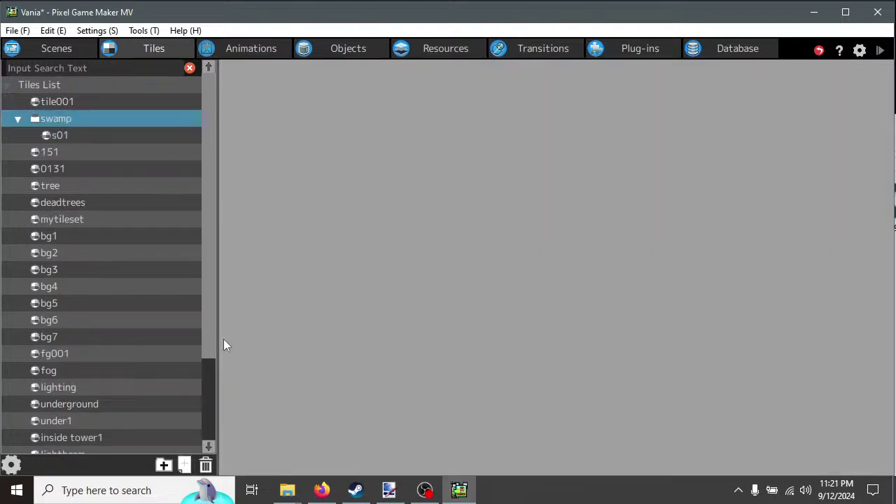
click(184, 465)
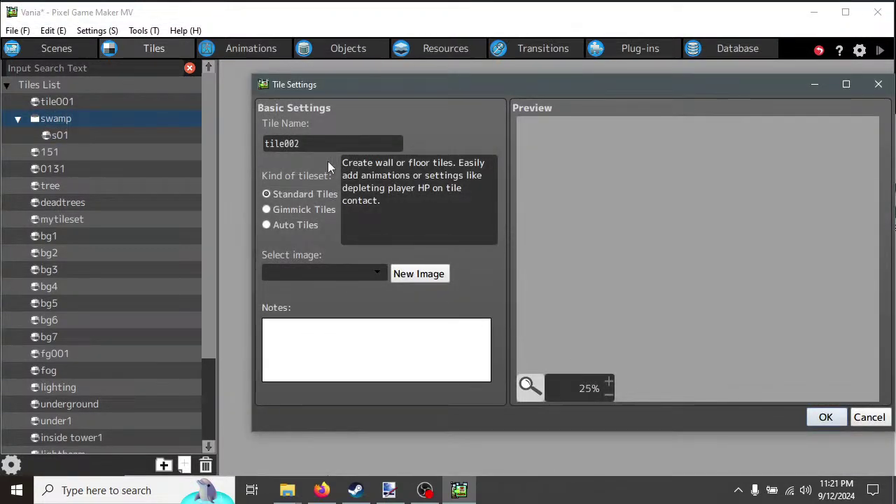
click(180, 136)
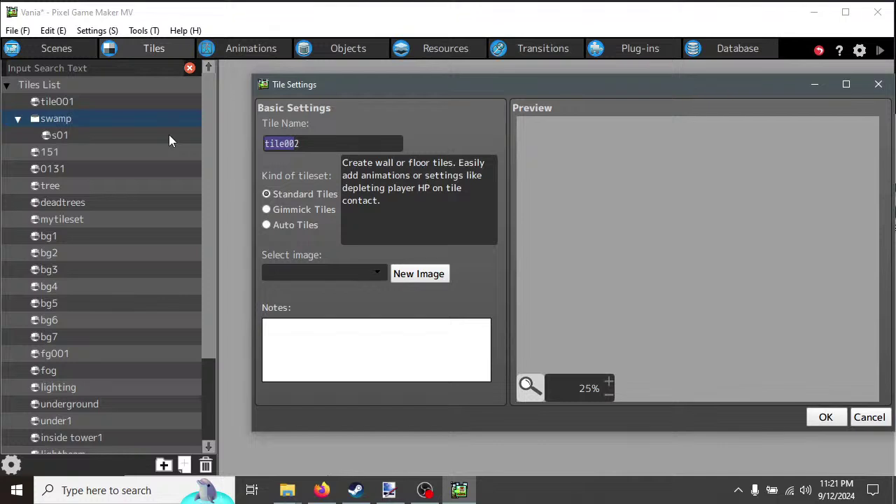
text(s2)
click(382, 275)
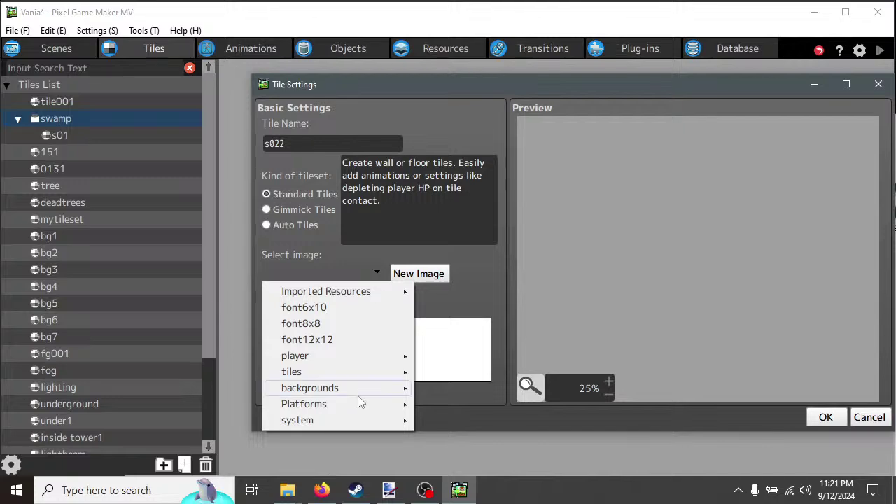
mouse_move(385, 388)
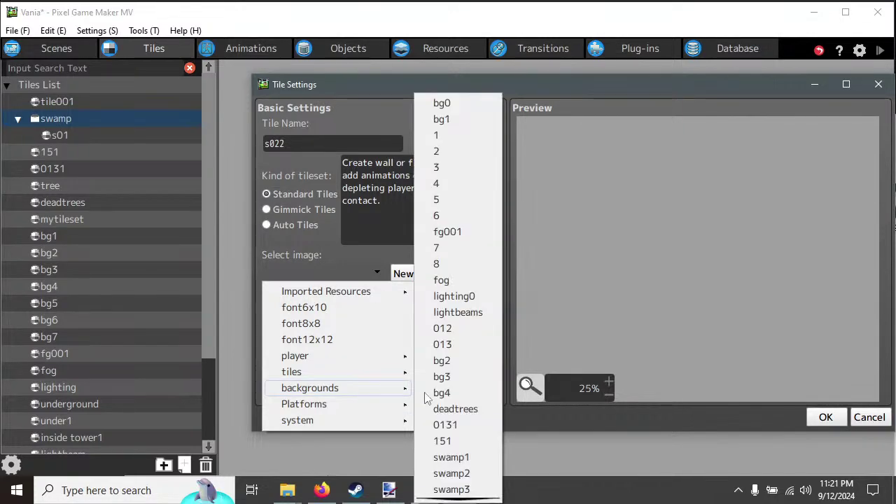
click(449, 473)
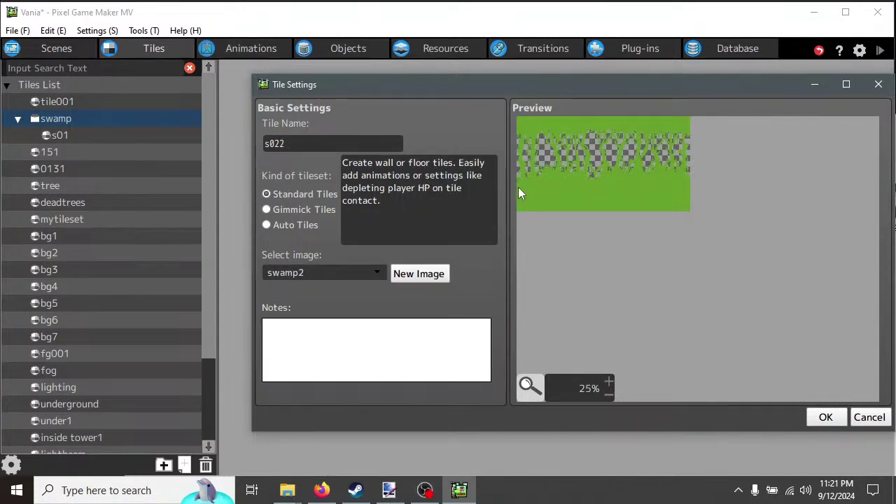
click(815, 418)
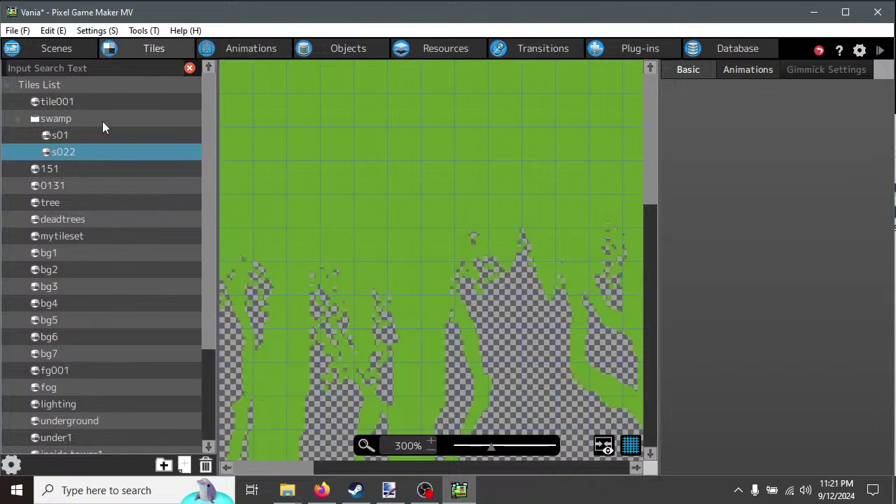
Add a standard tile named s03tile002 to the swamp folder, using the swamp3 background image.
click(102, 118)
click(184, 465)
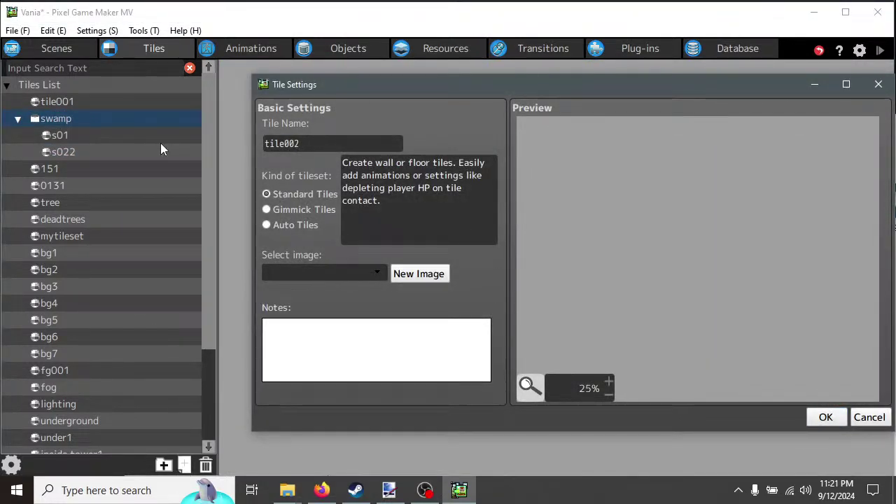
text(s03)
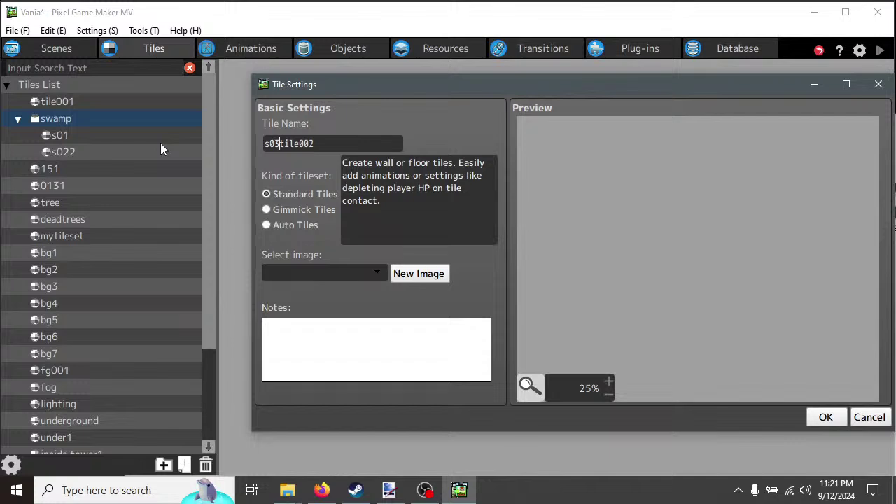
click(379, 272)
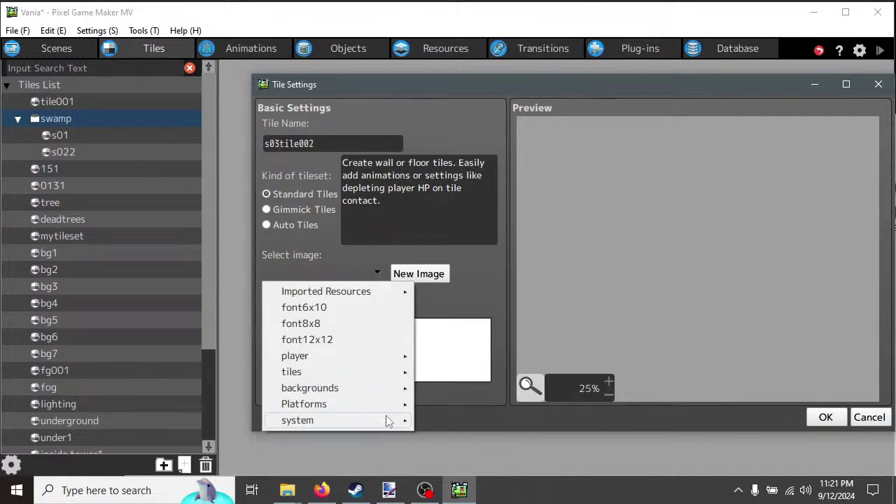
mouse_move(390, 396)
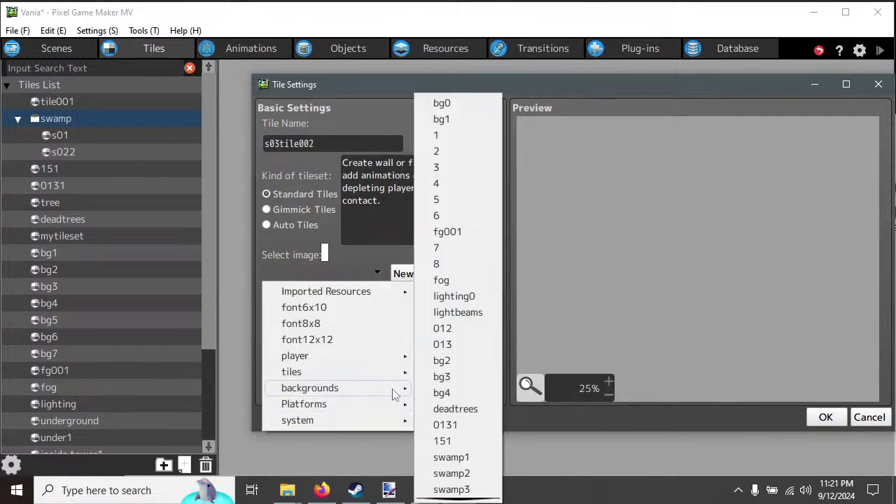
click(459, 488)
click(827, 418)
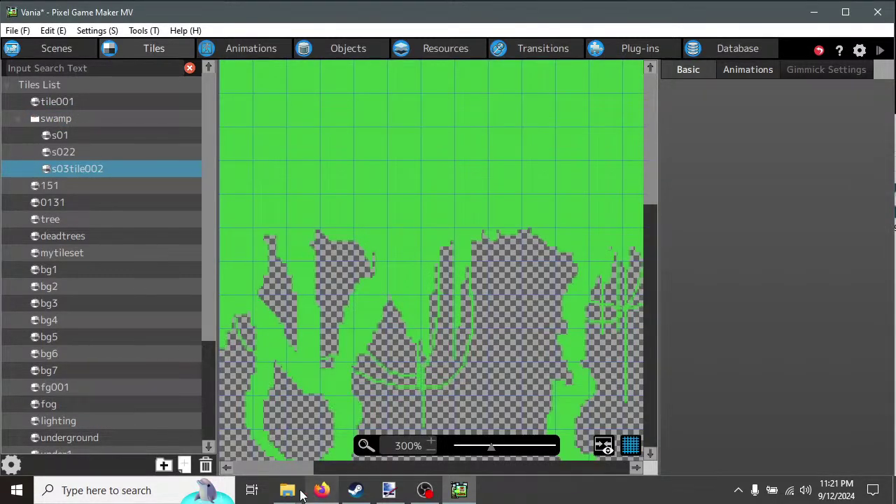
mouse_move(287, 490)
mouse_move(369, 464)
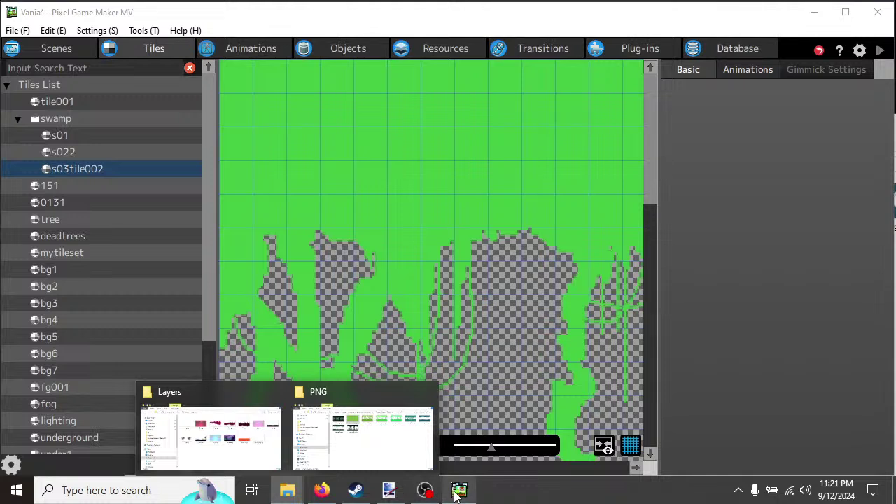
click(459, 490)
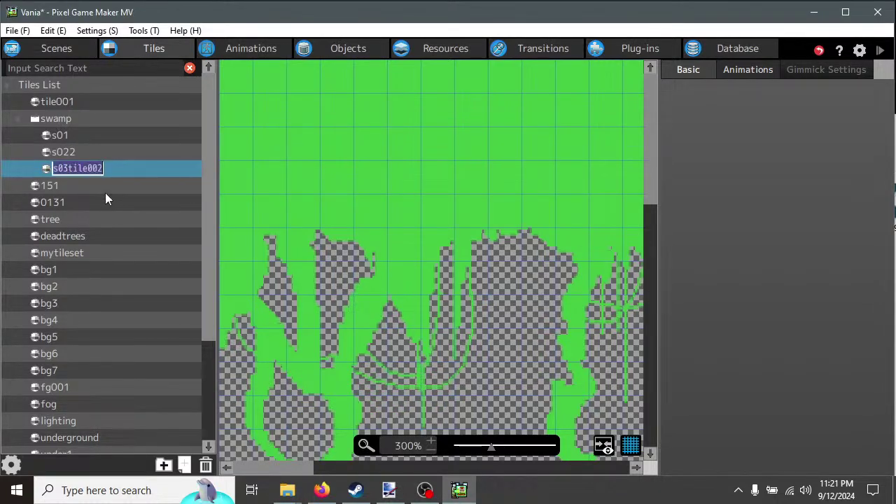
Rename the swamp tile s03tile002 as s03 and the tile s022 as s02.
click(72, 169)
drag(72, 168, 154, 173)
key(Delete)
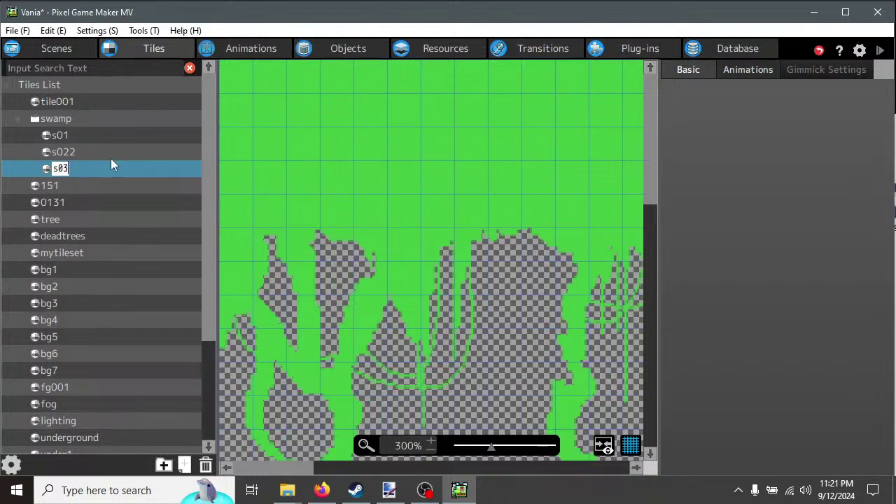
click(75, 152)
click(70, 152)
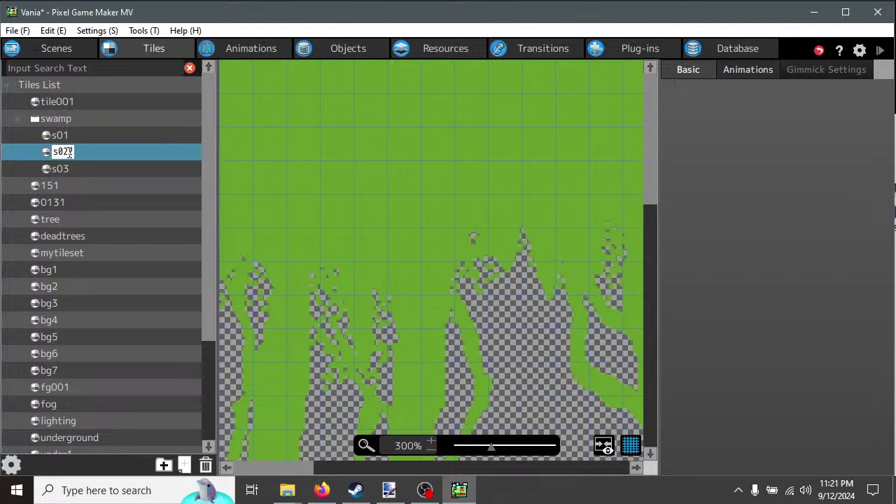
key(BackSpace)
click(79, 172)
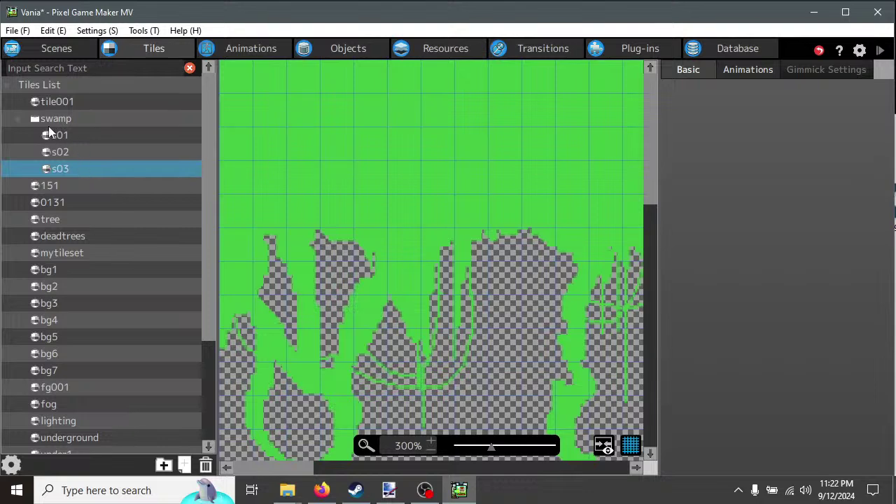
Add a standard tile named s04 to the swamp folder, using the swamp4 background image.
click(76, 120)
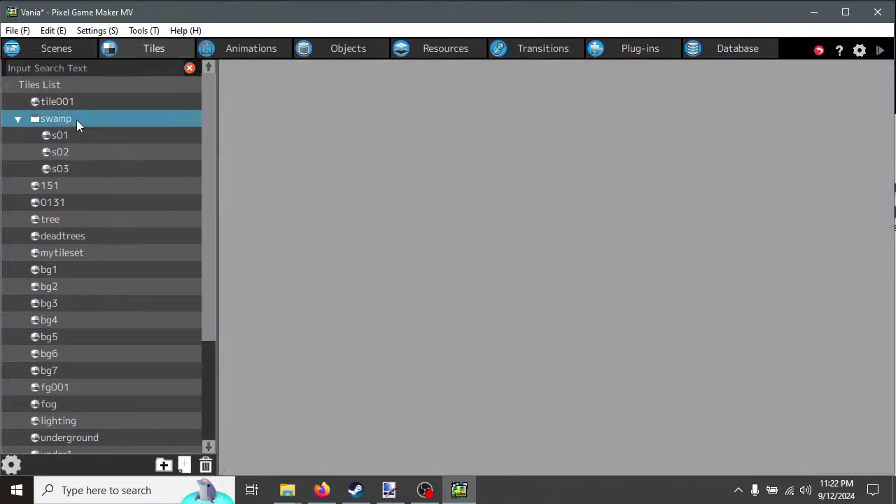
click(184, 465)
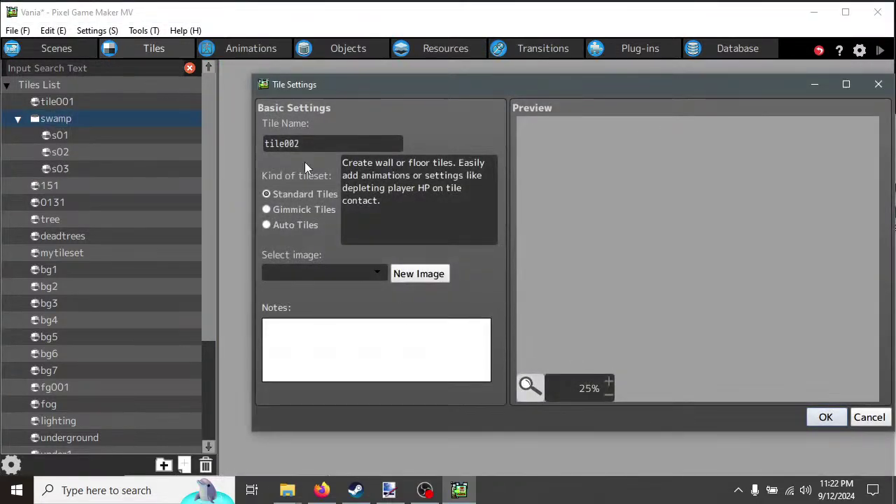
double_click(301, 143)
text(s02)
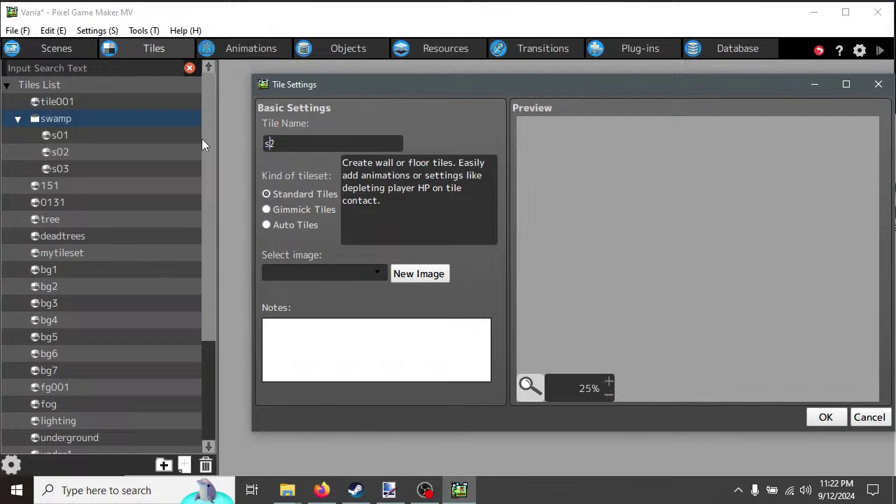
key(Left)
text(4)
click(286, 143)
key(BackSpace)
click(381, 273)
mouse_move(384, 391)
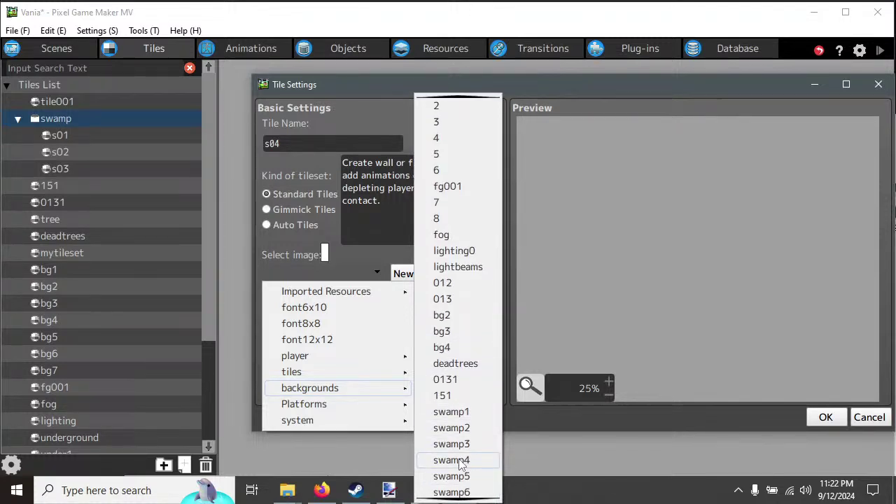
click(461, 460)
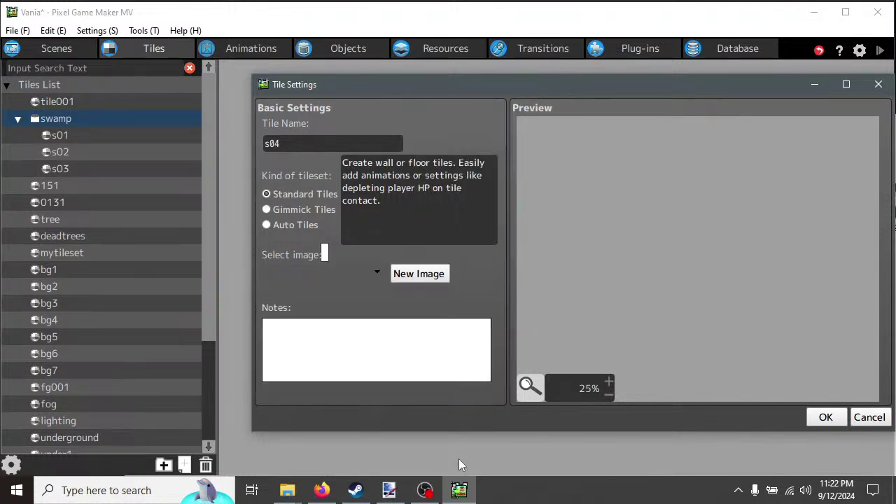
click(825, 418)
Add a standard tile named s05 to the swamp folder, using the swamp5 background image.
click(86, 121)
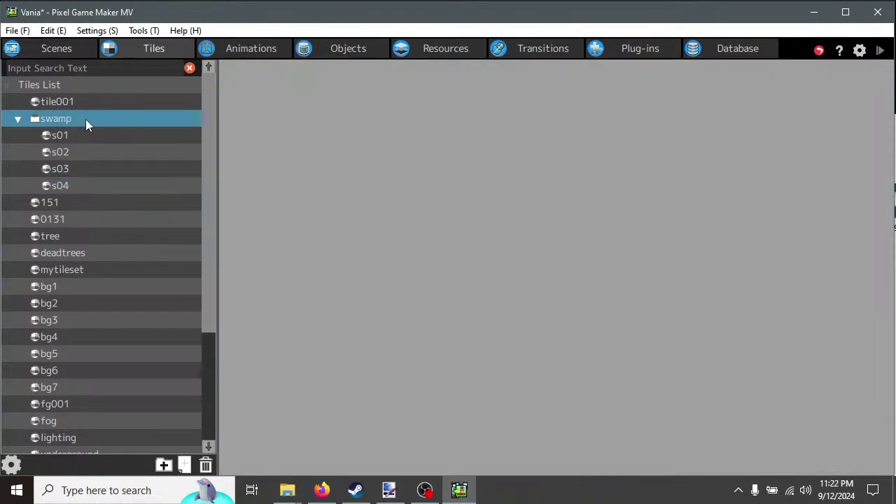
click(164, 465)
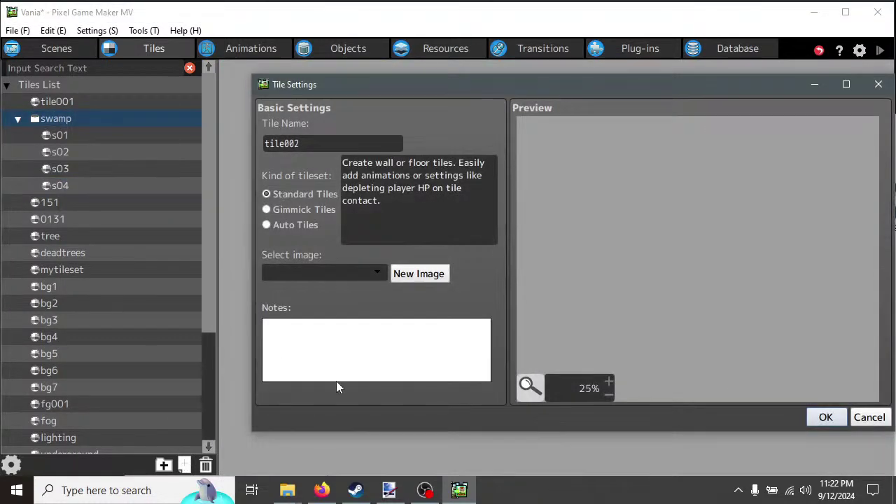
drag(311, 143, 233, 136)
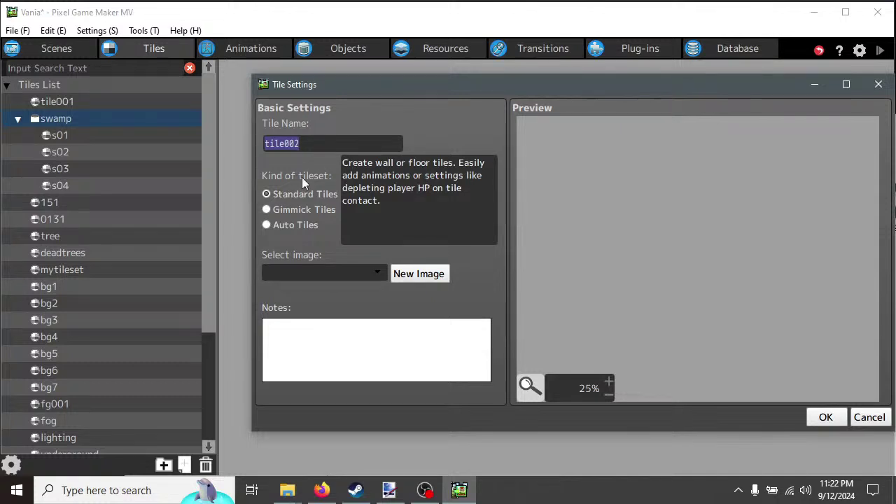
text(s0)
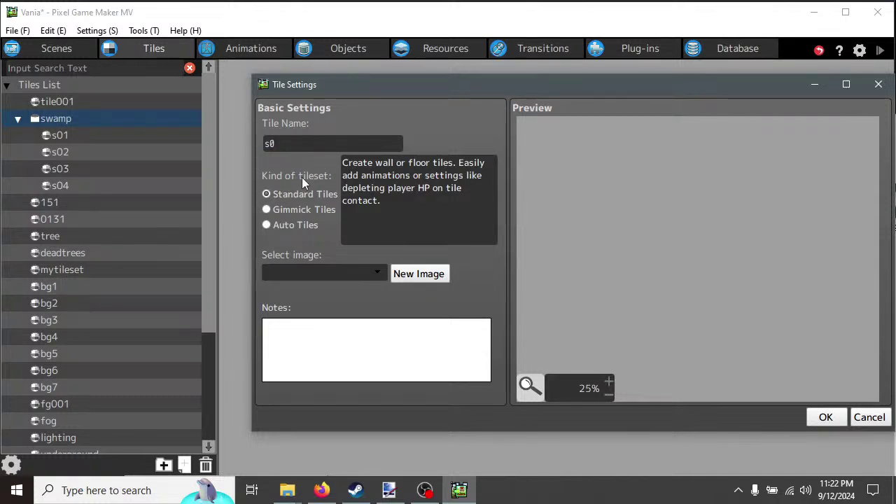
text(5)
click(378, 273)
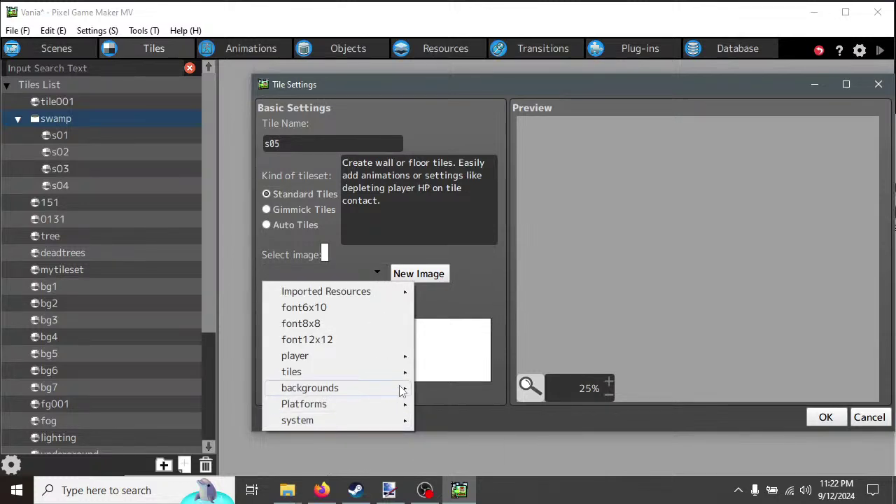
mouse_move(402, 390)
scroll(462, 413, down, 2)
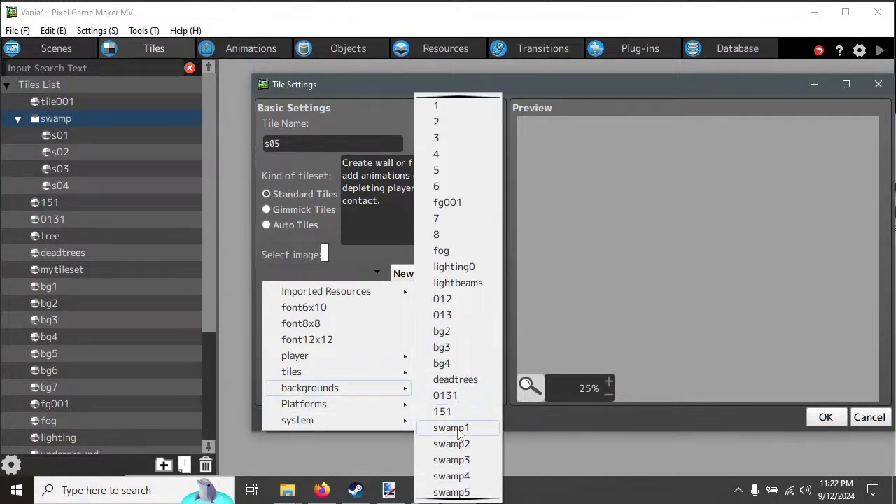
click(462, 481)
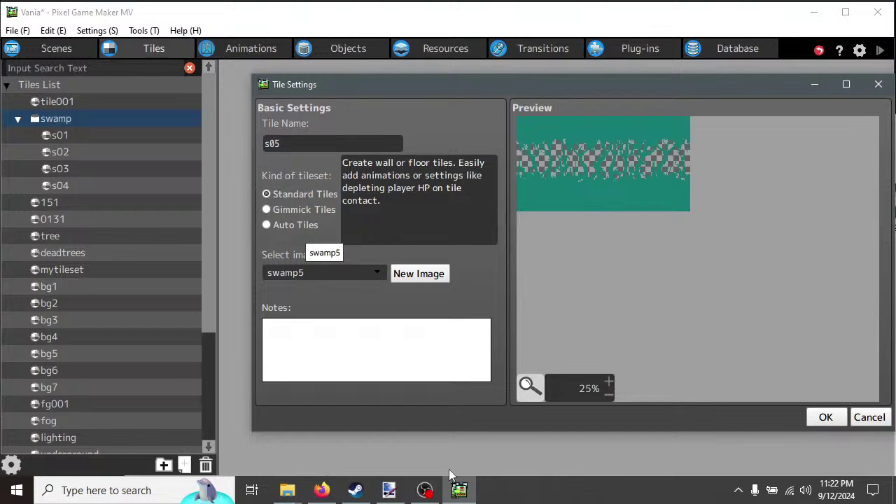
click(827, 418)
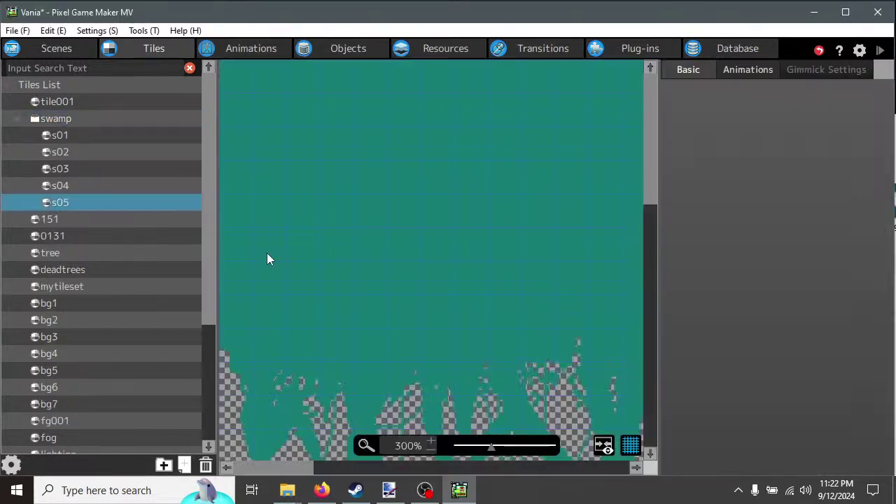
Check the artwork of swamp tiles s01 through s05 one after another.
click(65, 136)
click(65, 150)
click(65, 168)
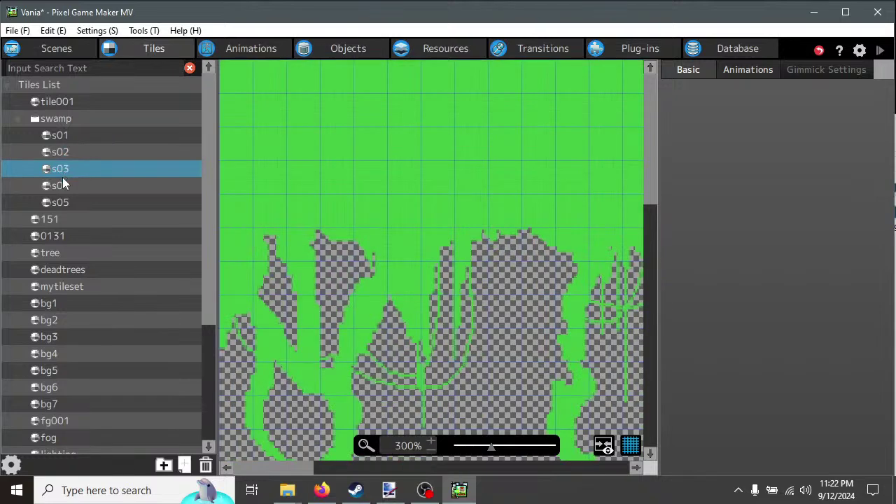
click(61, 186)
click(63, 206)
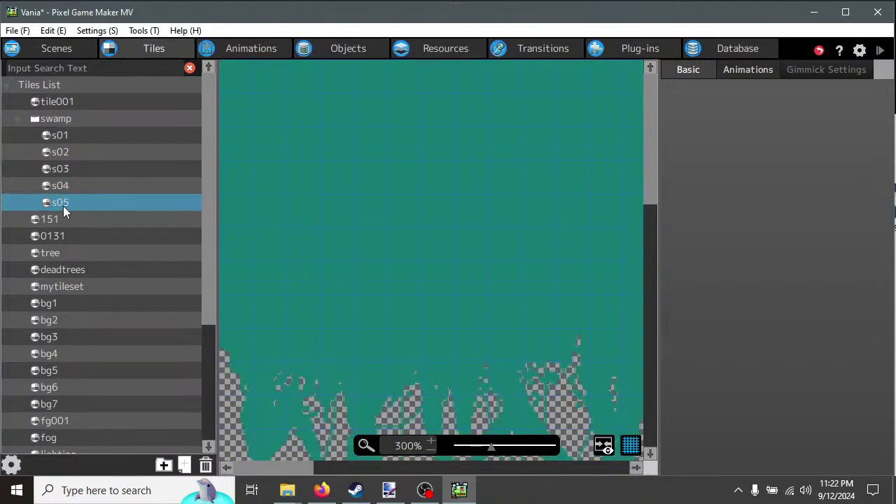
Add a standard tile named s06 to the swamp folder, using the swamp6 background image.
click(70, 119)
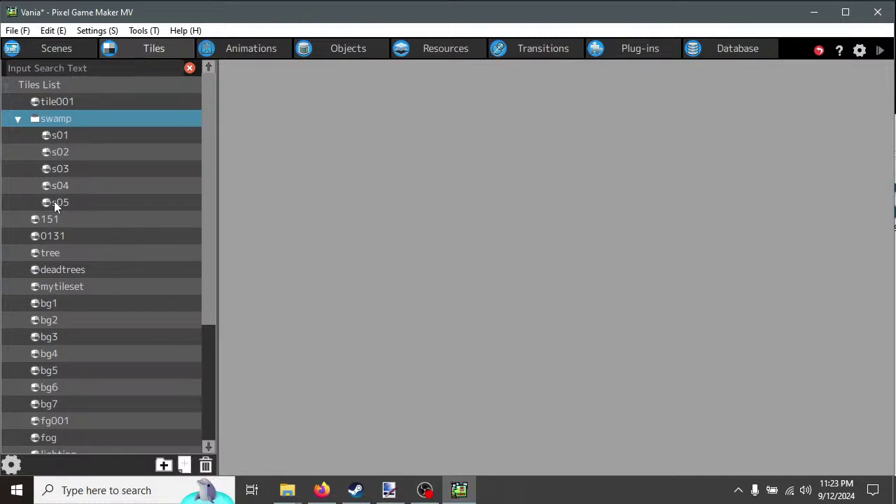
click(184, 465)
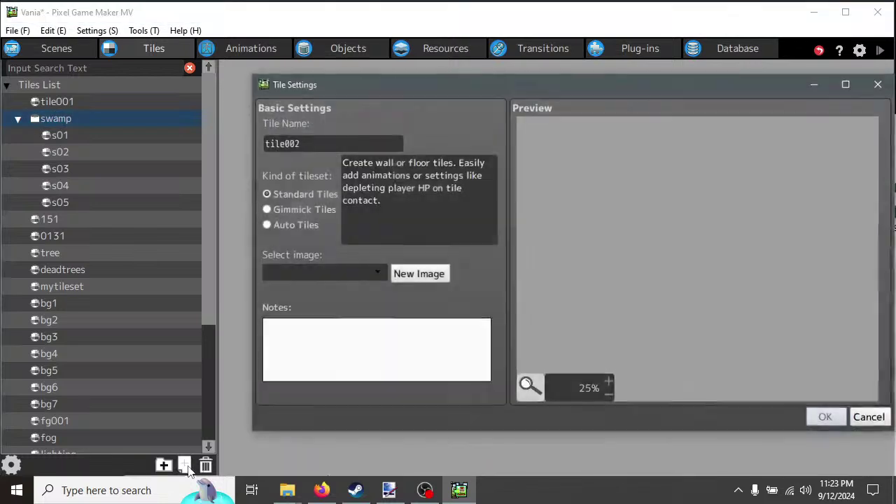
drag(324, 144, 221, 138)
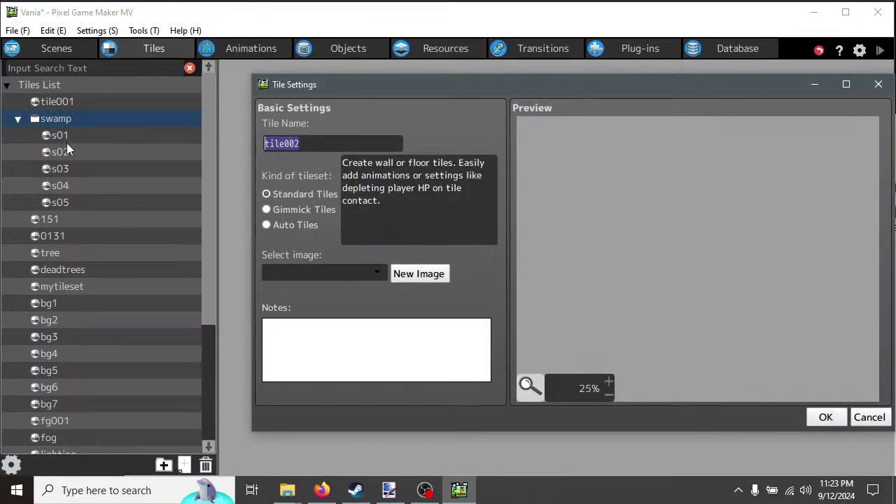
click(307, 145)
drag(323, 144, 246, 139)
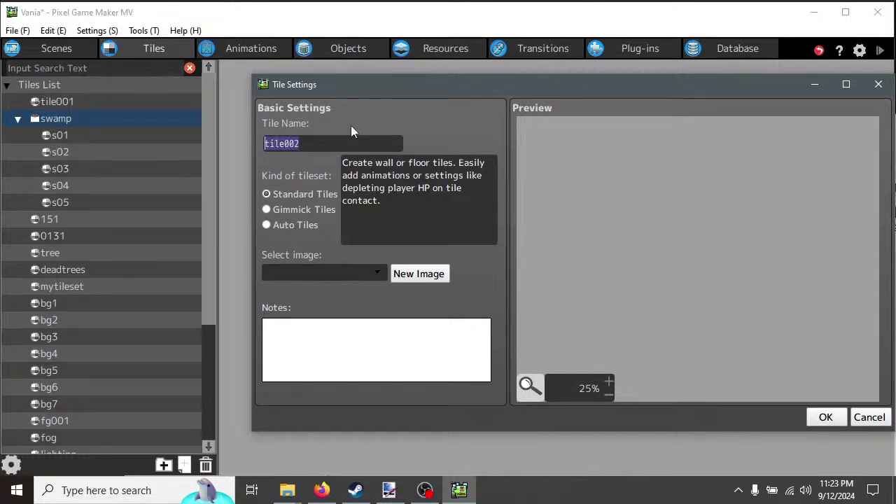
text(s)
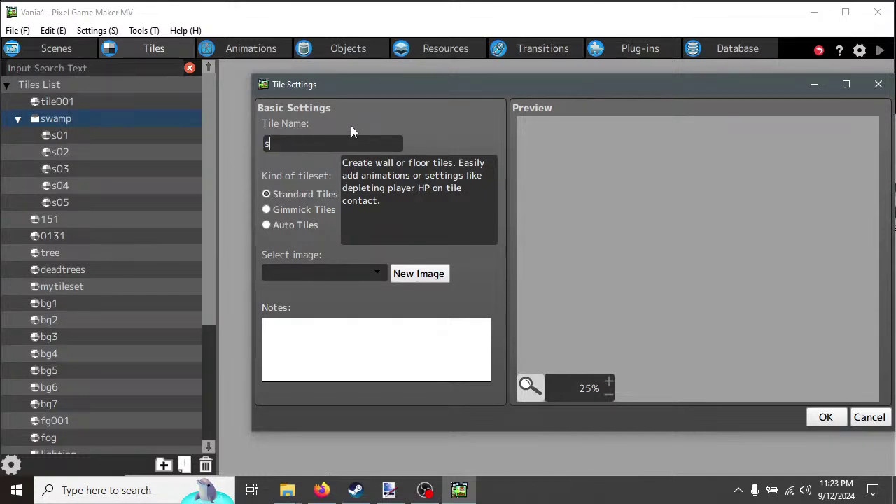
text(06)
click(377, 274)
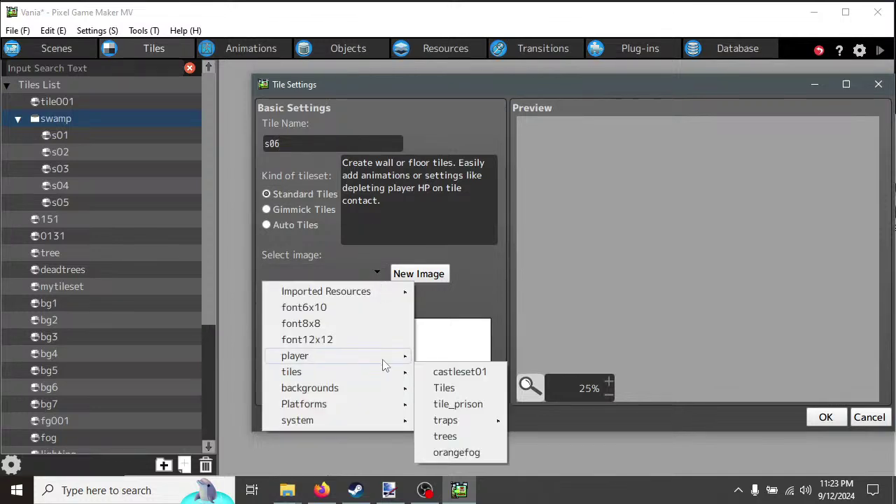
mouse_move(373, 388)
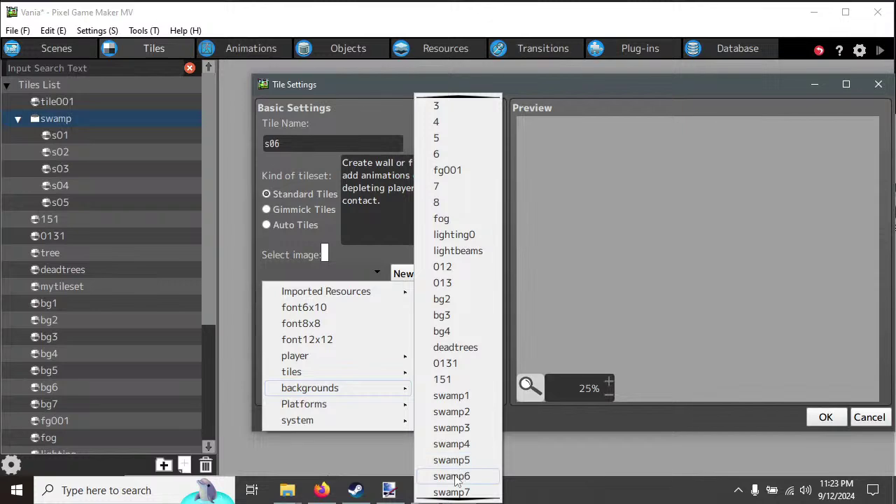
click(459, 477)
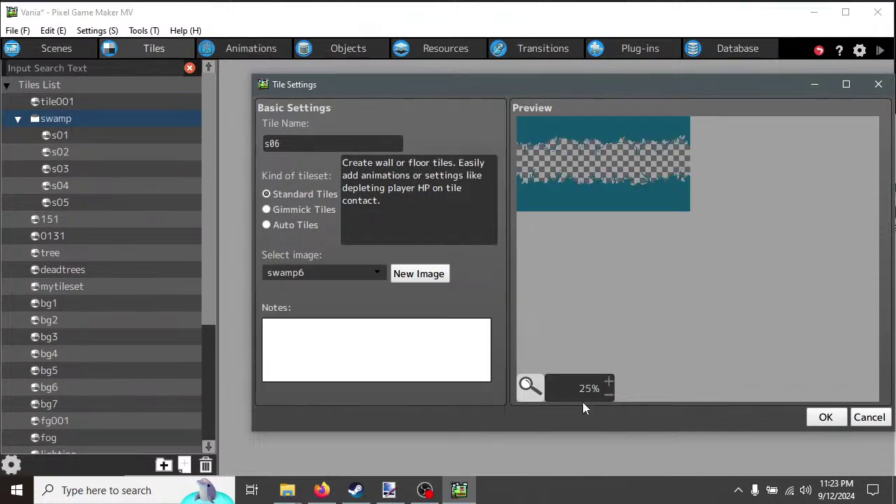
click(826, 417)
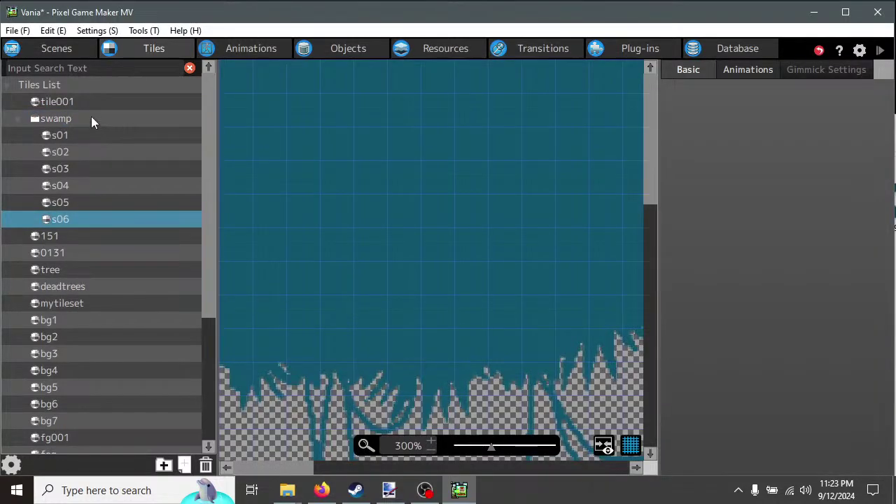
Add a standard tile named s07 to the swamp folder, using the swamp7 background image.
click(90, 119)
click(183, 465)
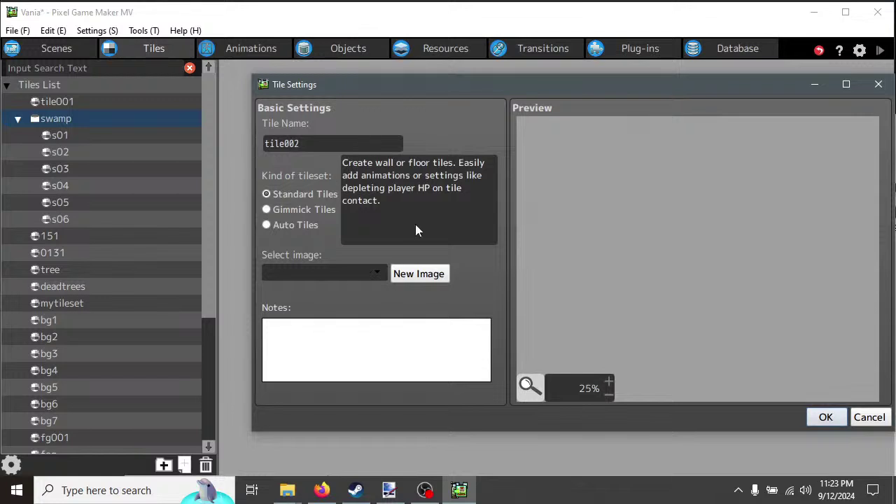
double_click(329, 143)
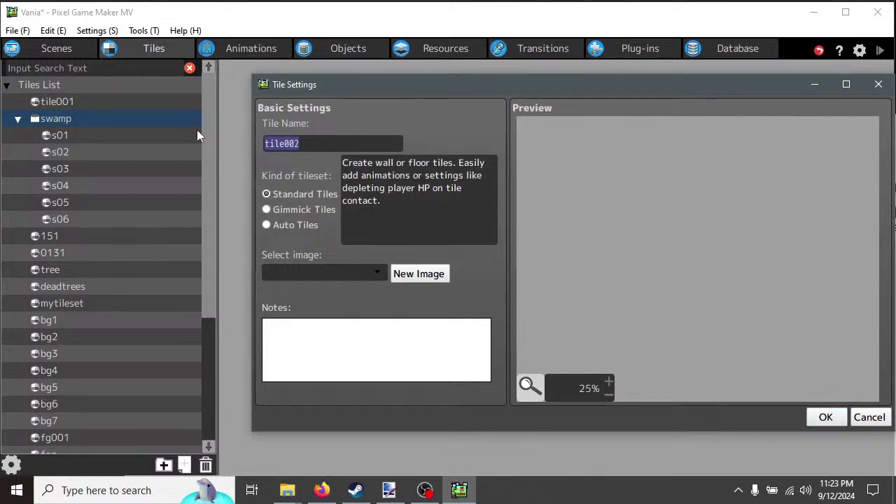
text(s07)
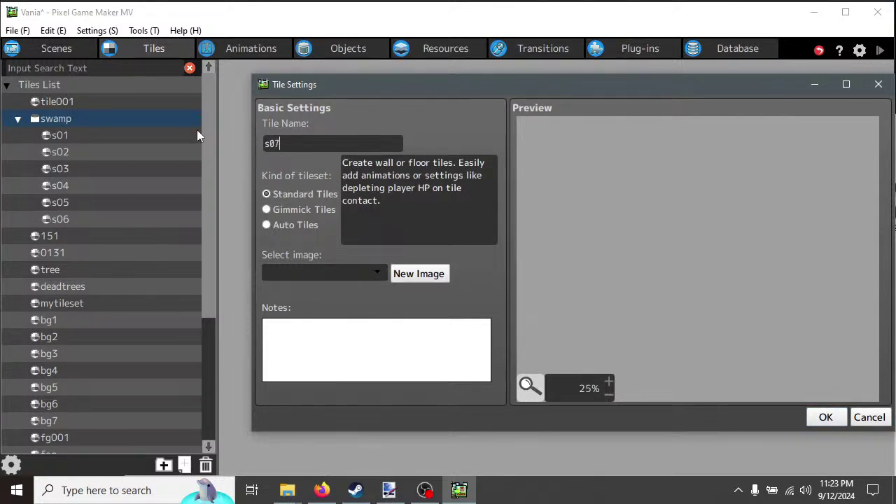
click(378, 273)
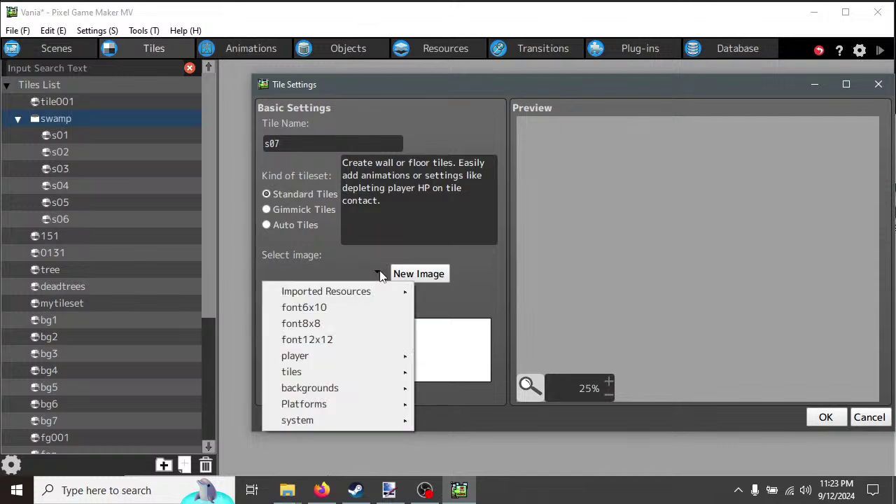
mouse_move(384, 387)
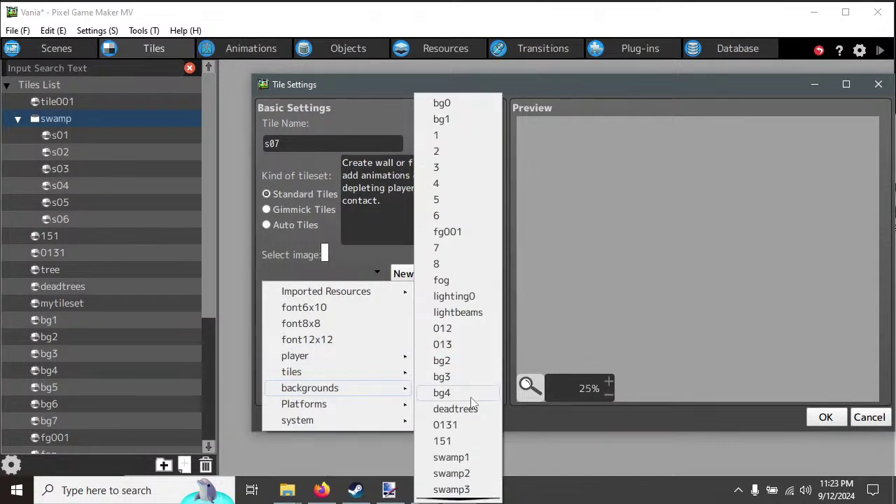
scroll(469, 416, down, 2)
scroll(470, 416, down, 2)
click(459, 479)
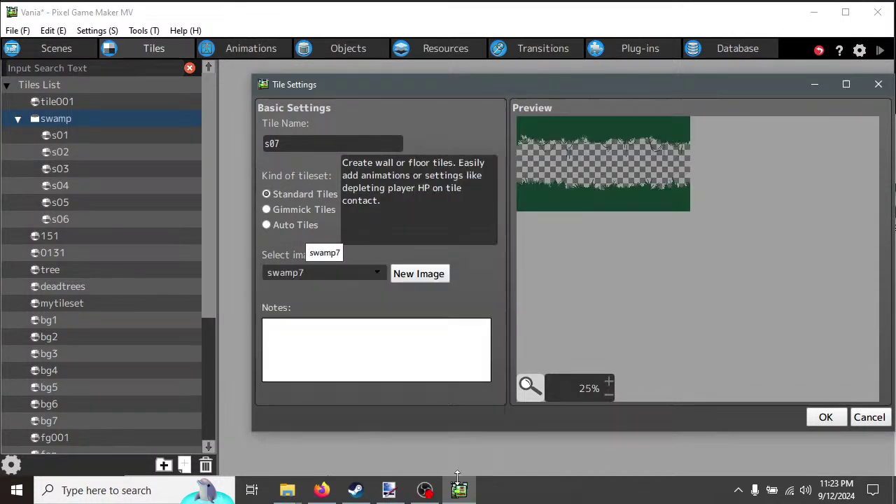
click(825, 418)
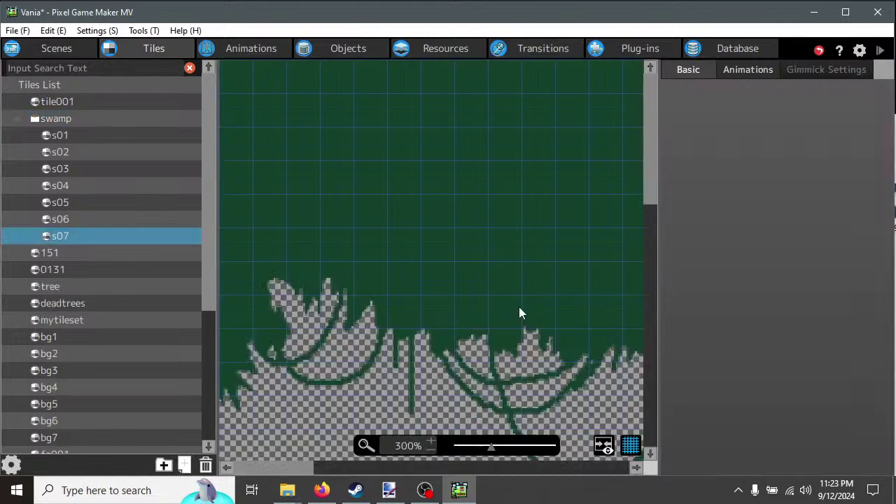
Add a standard tile named s08 to the swamp folder, using the swamp8 background image.
click(75, 118)
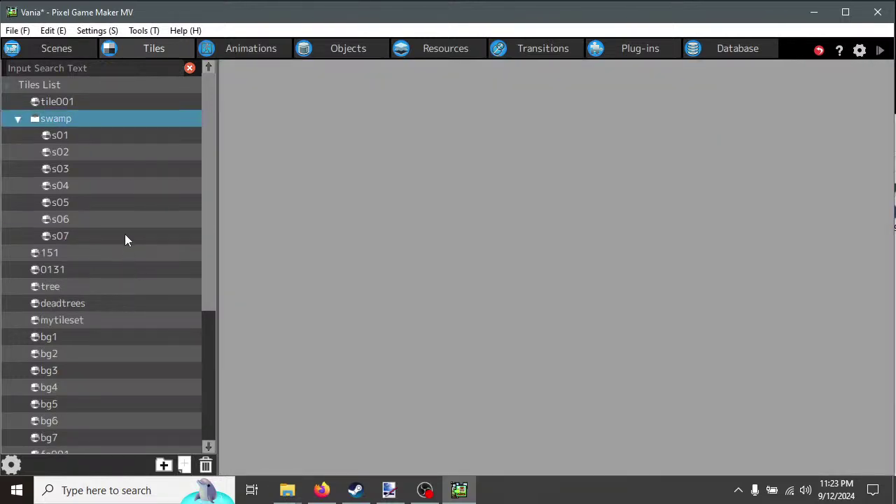
click(183, 465)
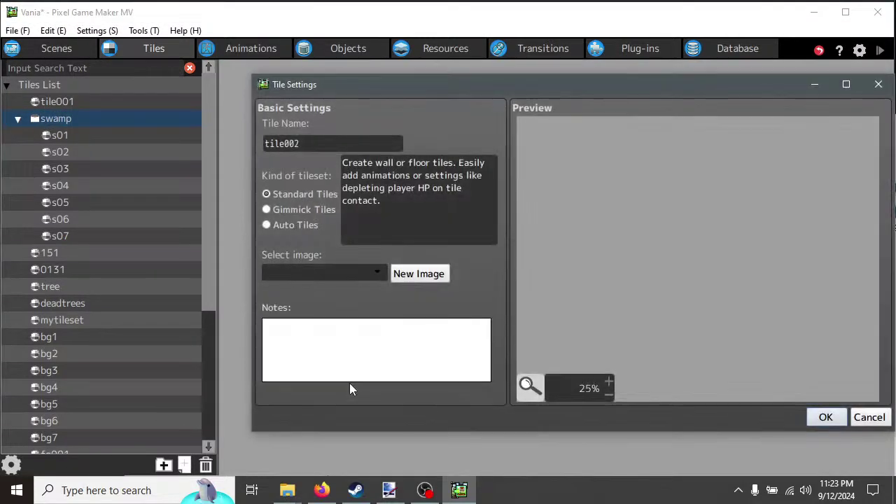
double_click(339, 141)
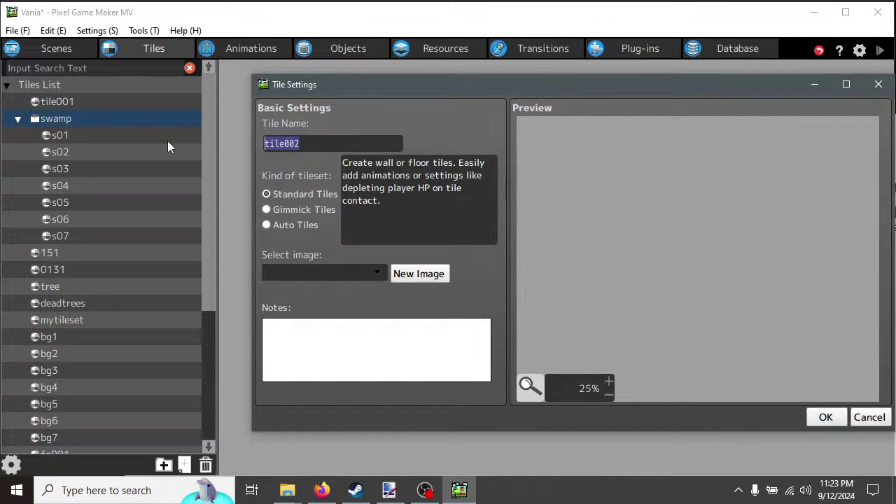
text(s08)
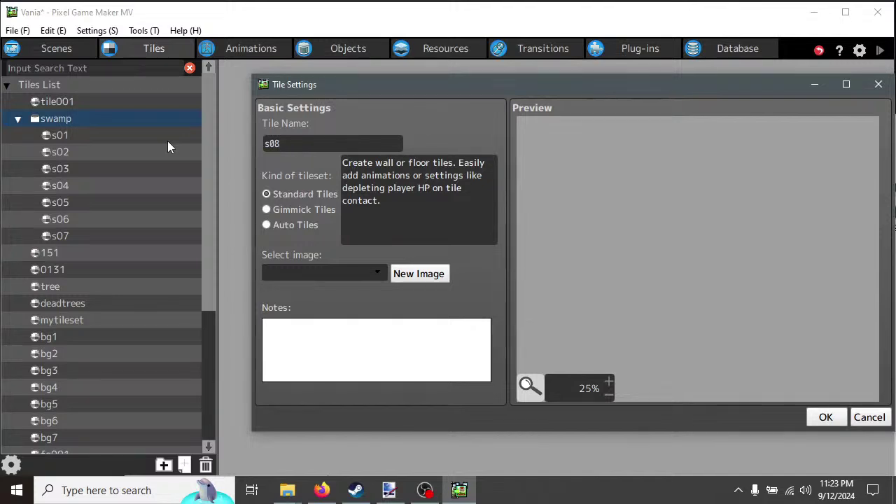
click(379, 273)
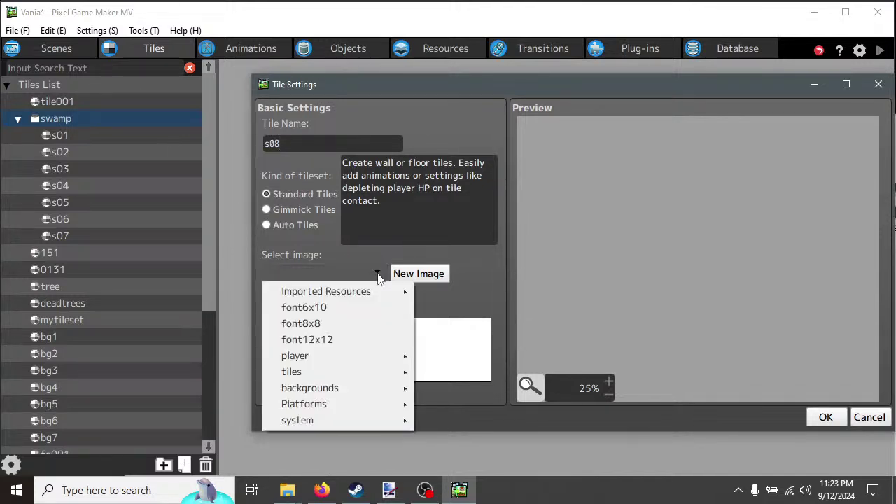
mouse_move(379, 391)
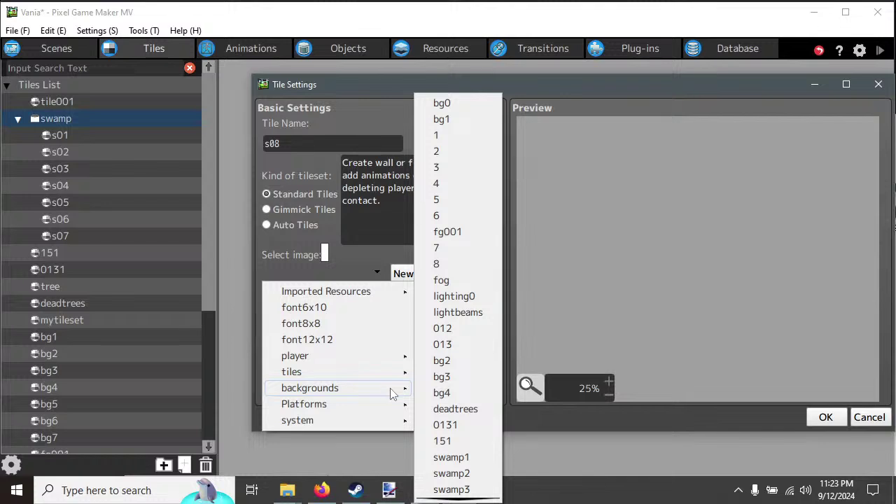
scroll(472, 407, down, 2)
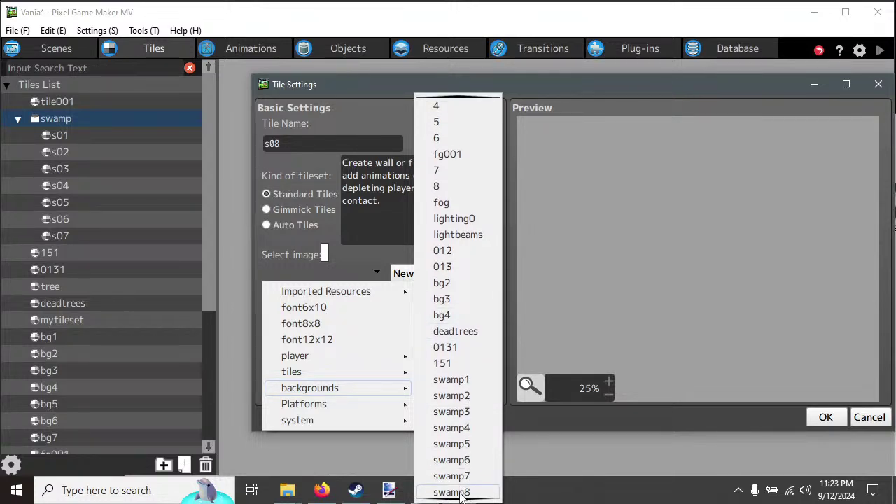
click(451, 492)
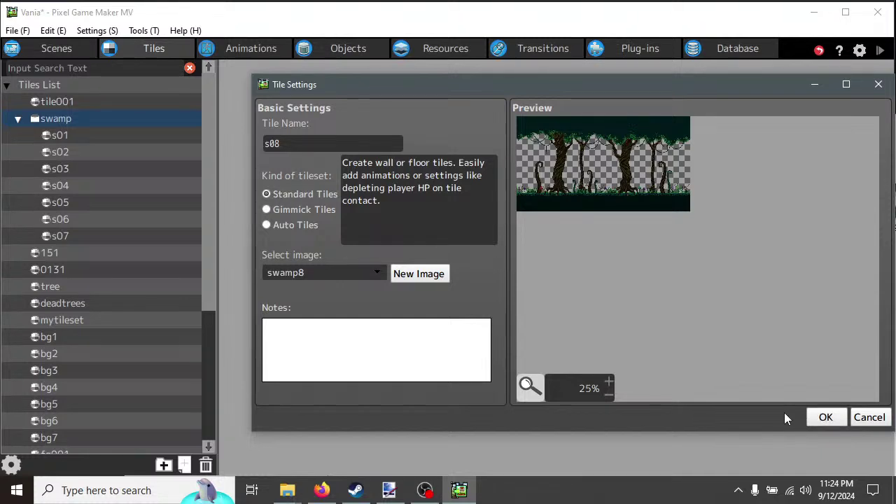
click(823, 418)
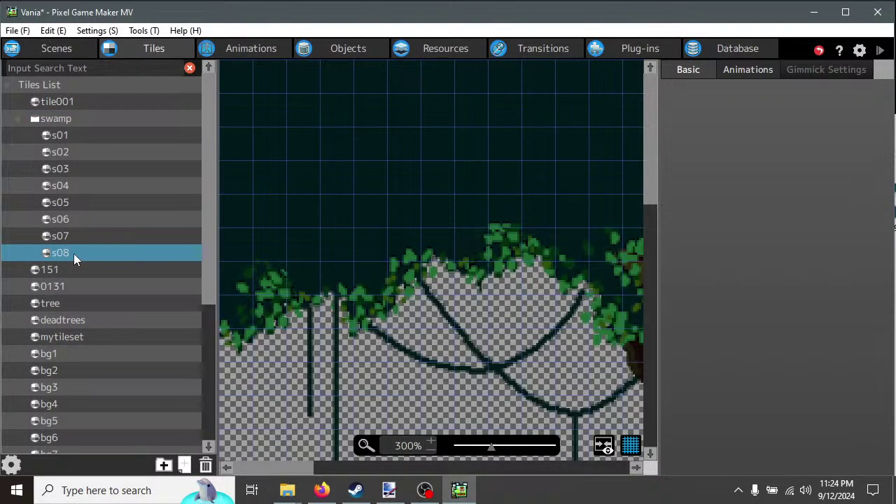
Reorder the scenes list so that scene002 comes directly before scene003.
click(47, 46)
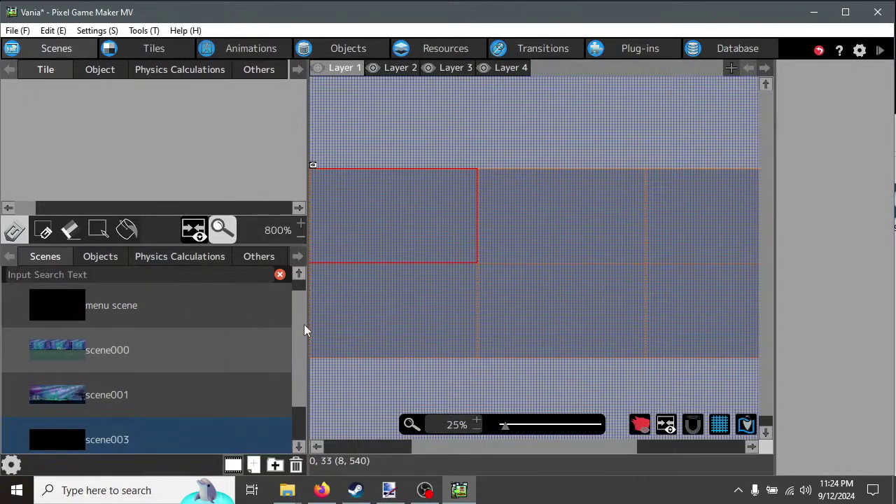
scroll(302, 322, down, 2)
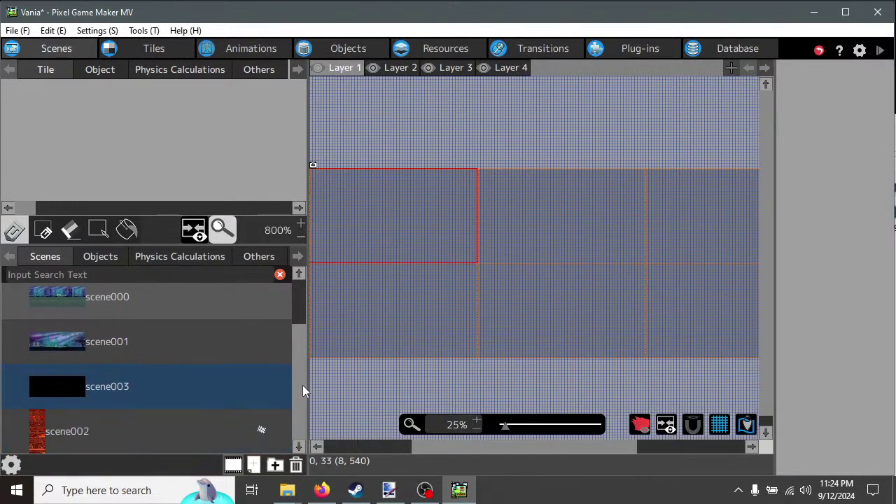
double_click(75, 385)
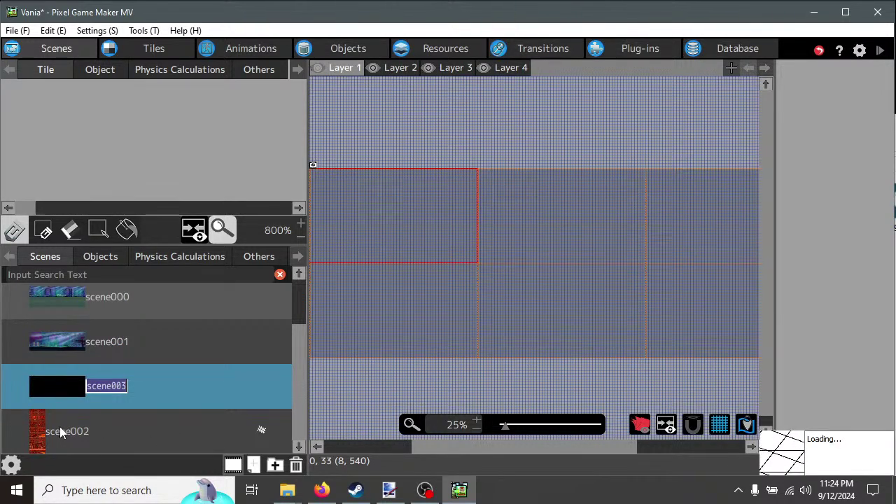
click(39, 433)
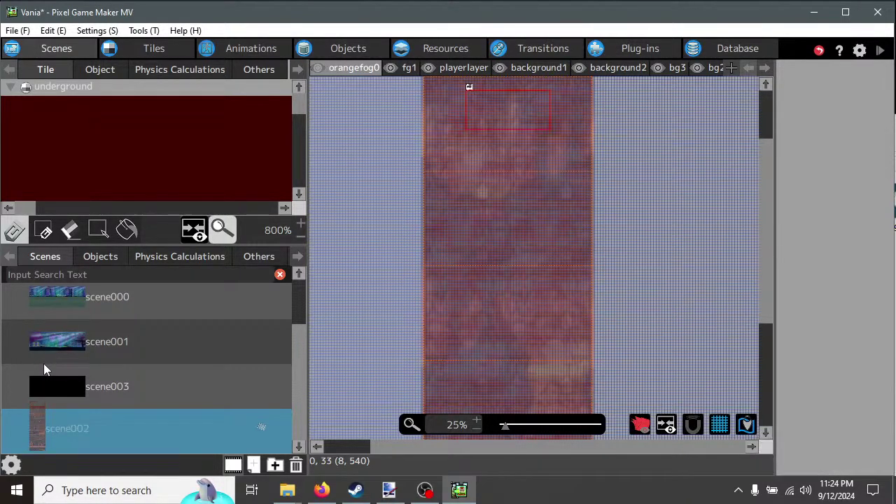
drag(44, 369, 45, 291)
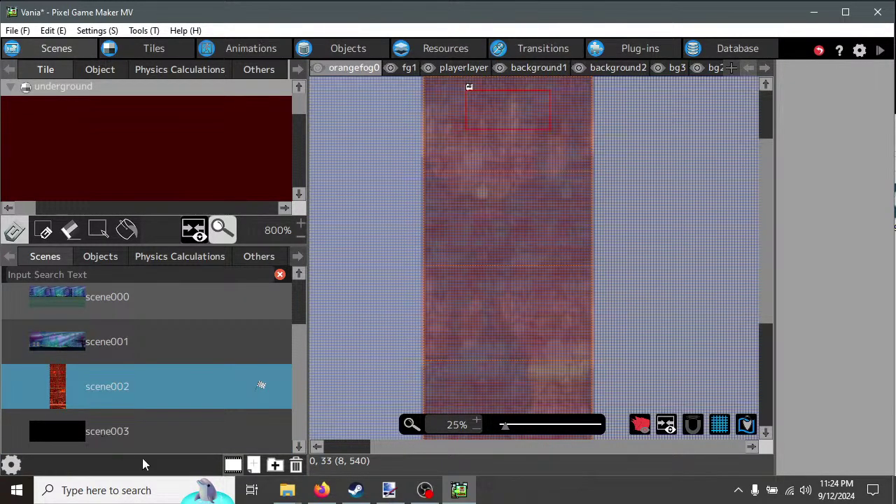
Open the settings of scene003 and enable a background image, using swamp1 from the backgrounds folder.
click(74, 438)
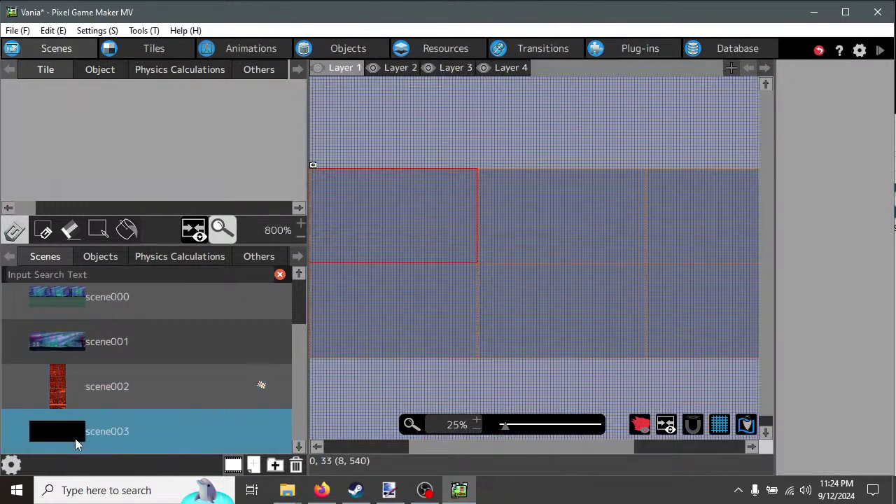
click(10, 466)
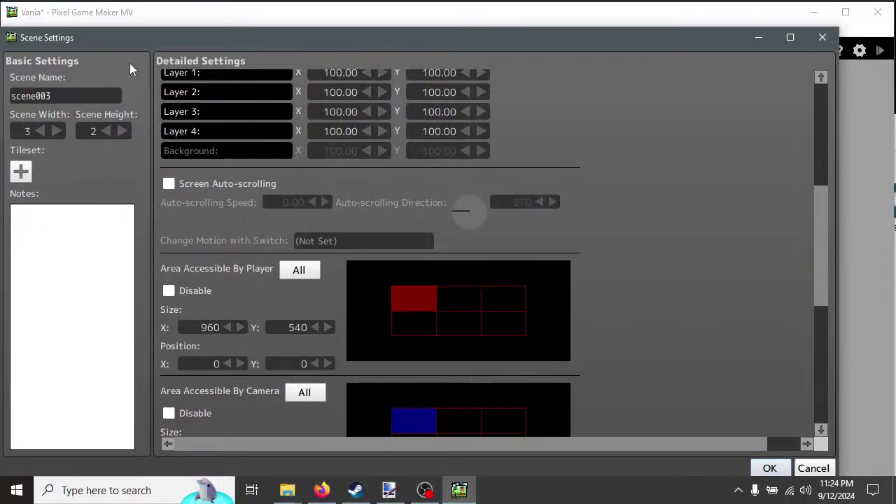
drag(254, 36, 276, 39)
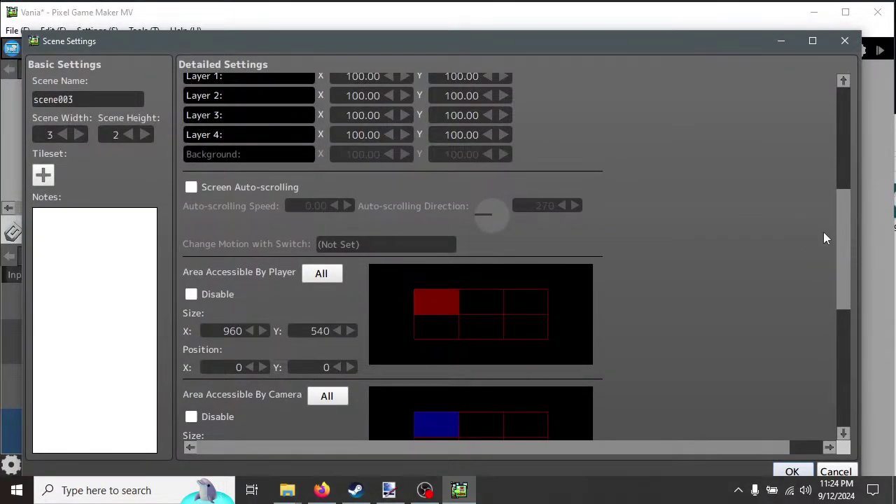
drag(840, 258, 844, 112)
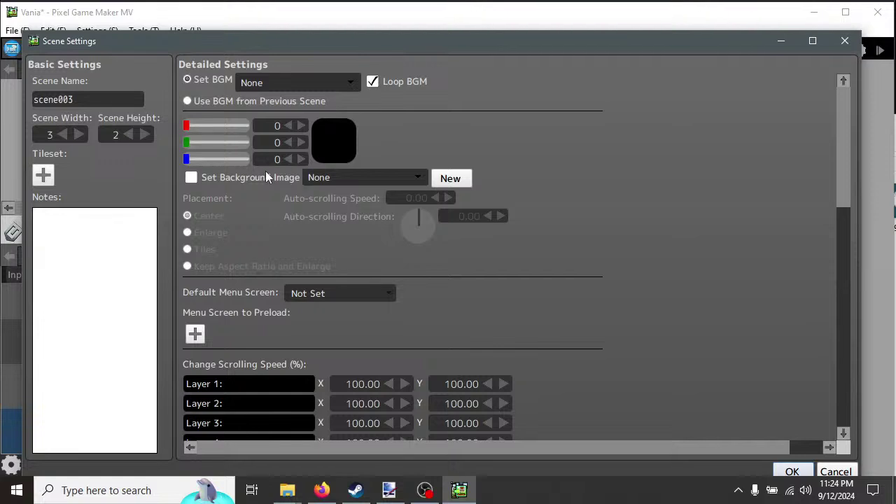
click(225, 178)
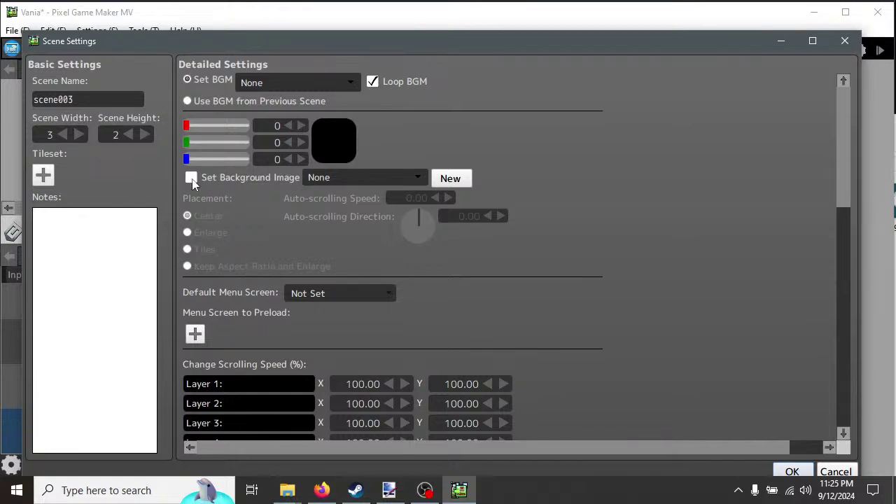
click(420, 179)
mouse_move(411, 316)
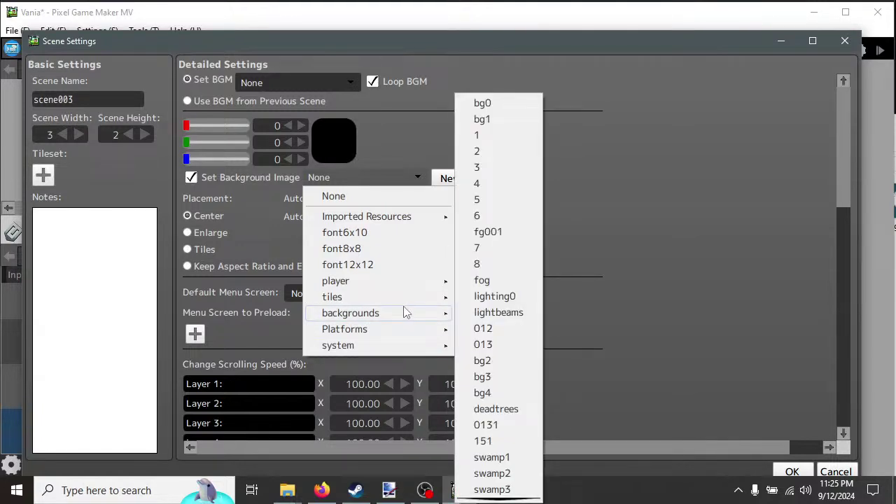
click(489, 459)
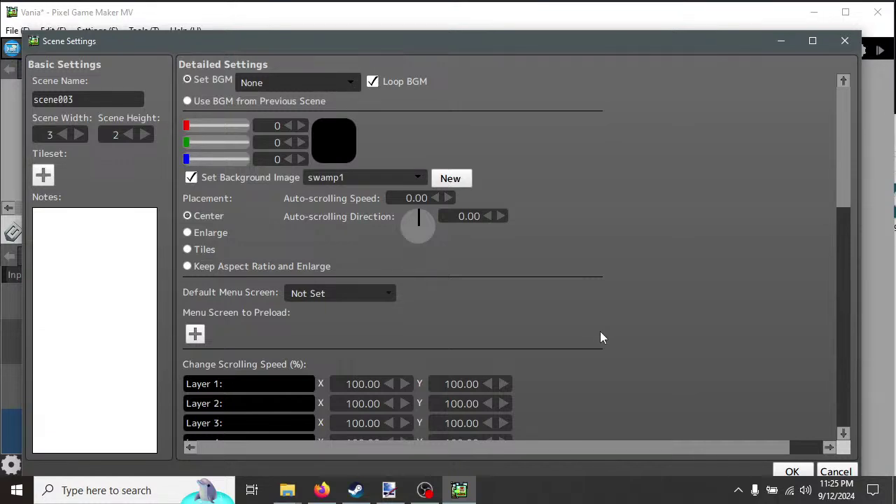
Add a first tileset entry to scene003 and set it to s01.
scroll(620, 328, down, 1)
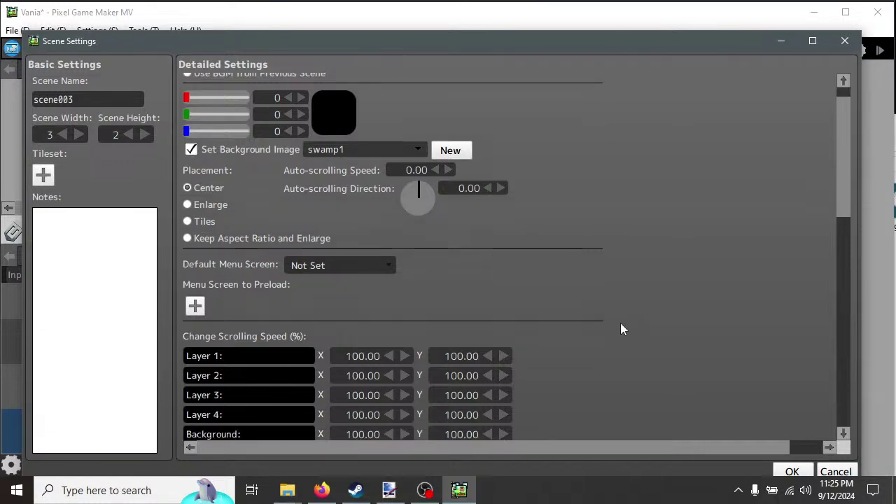
click(43, 175)
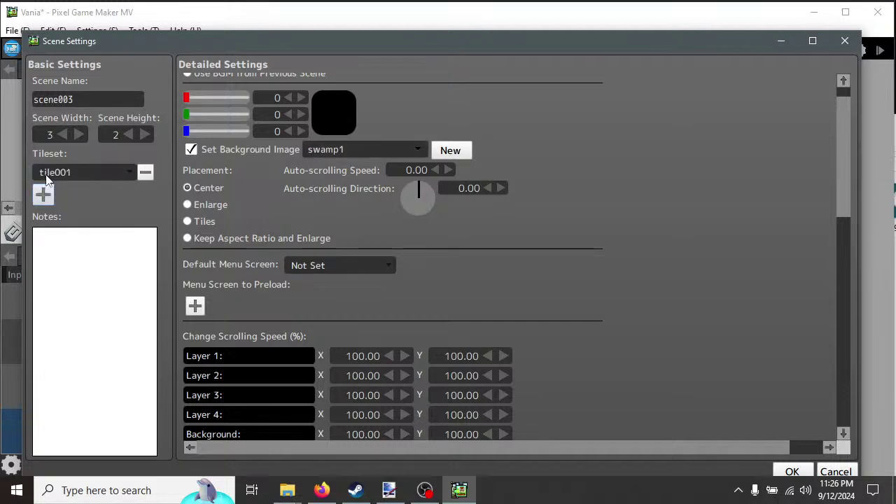
click(129, 172)
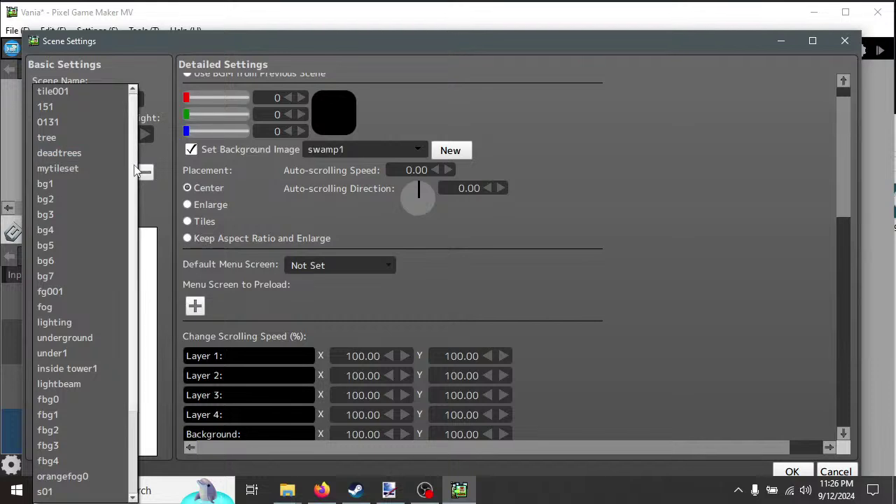
scroll(108, 378, down, 1)
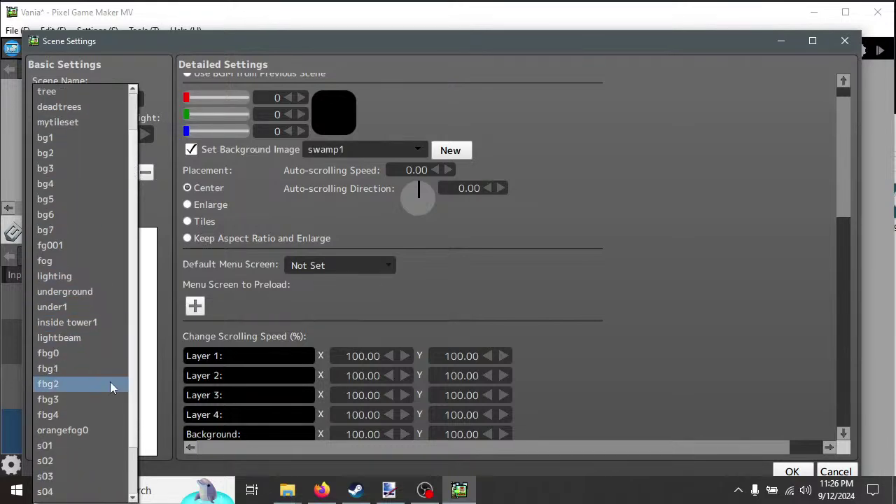
scroll(112, 382, down, 2)
click(67, 390)
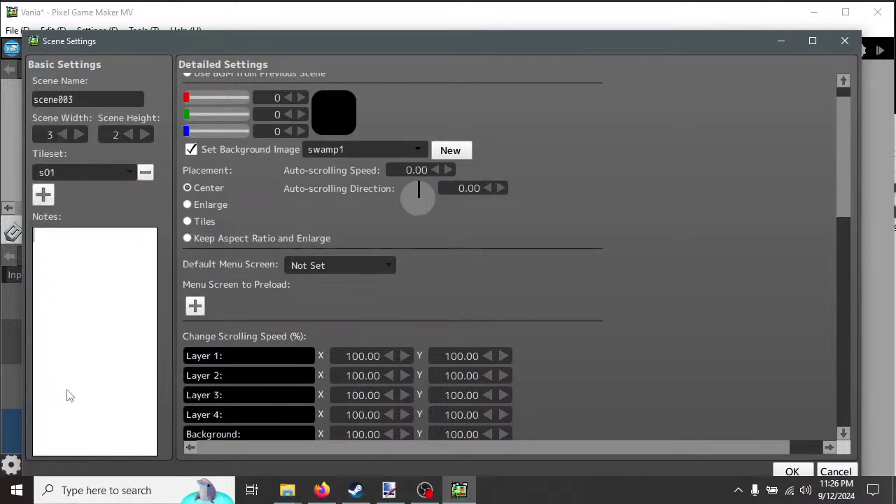
Add a second tileset entry to scene003 and change the first entry to s02.
click(43, 196)
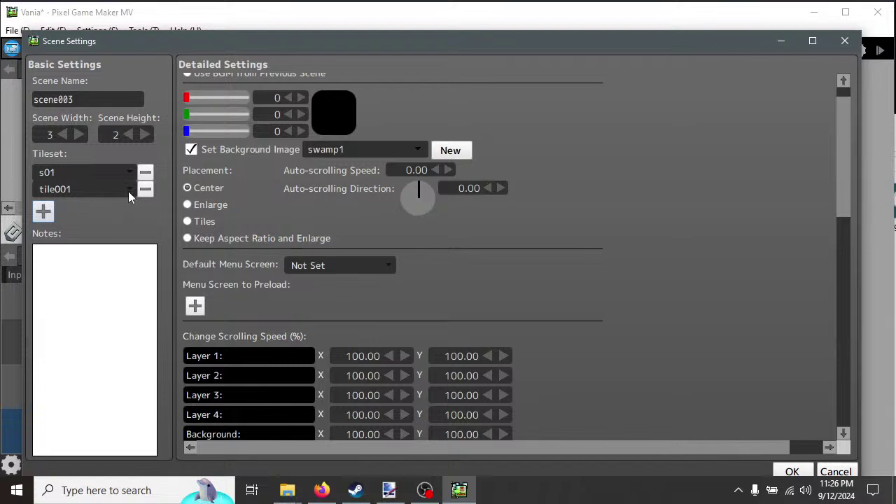
click(128, 194)
scroll(105, 354, down, 2)
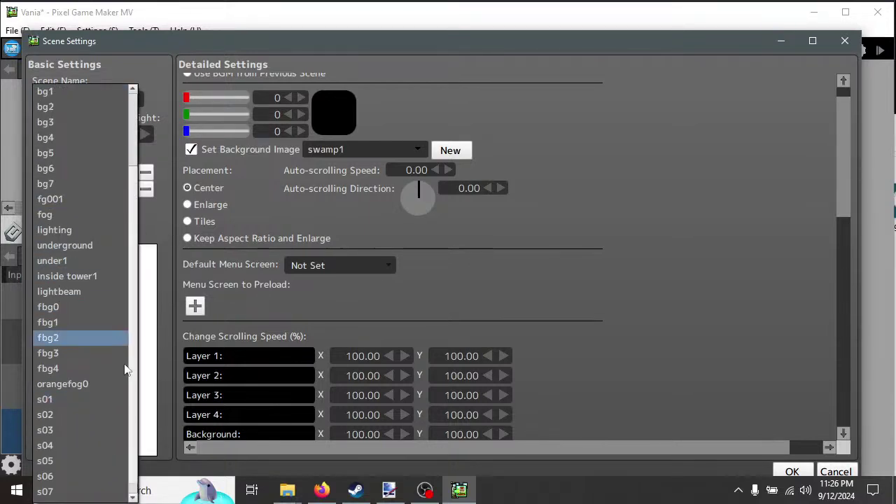
click(172, 221)
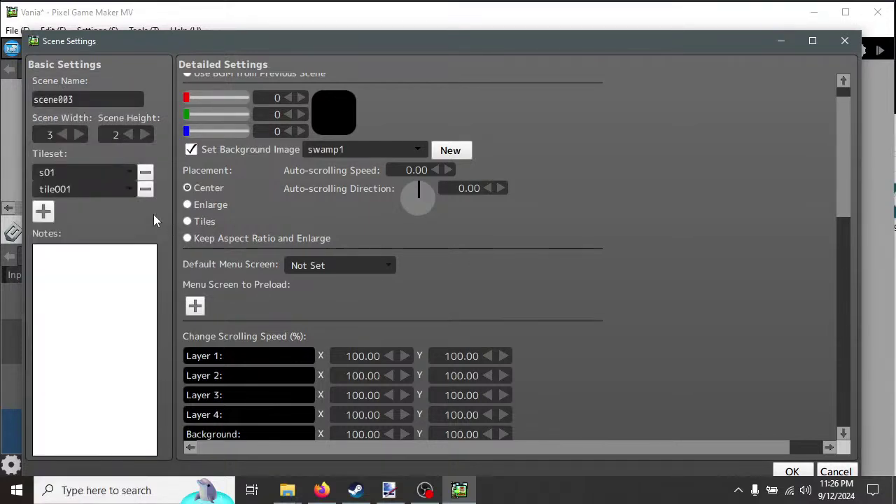
click(125, 172)
click(75, 402)
Set the second tileset entry of scene003 to s03, keeping s02 as the first.
click(128, 189)
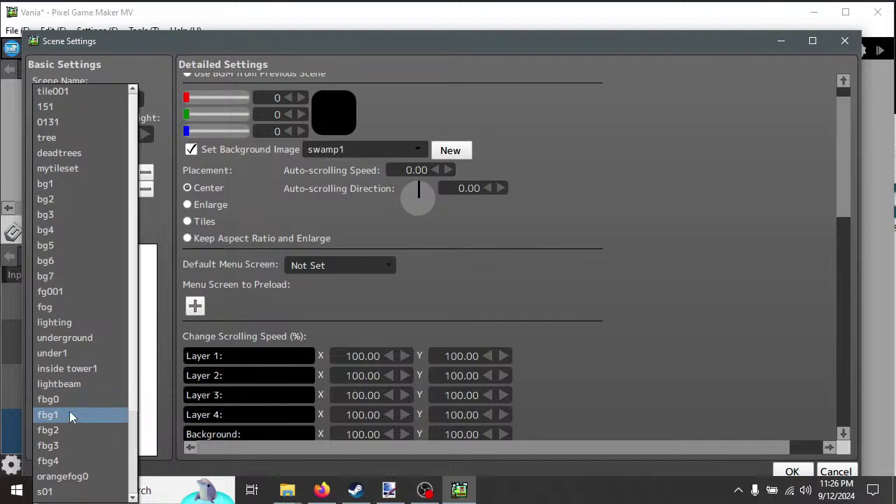
click(169, 223)
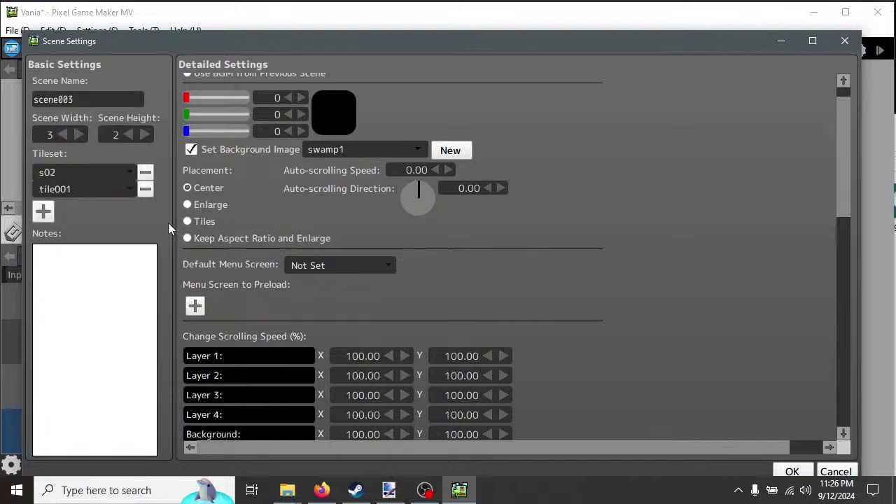
click(127, 171)
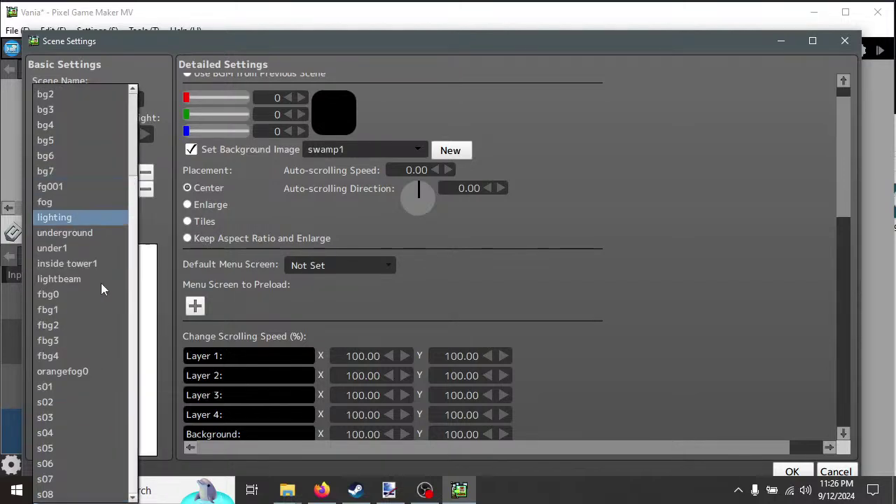
click(74, 404)
click(128, 189)
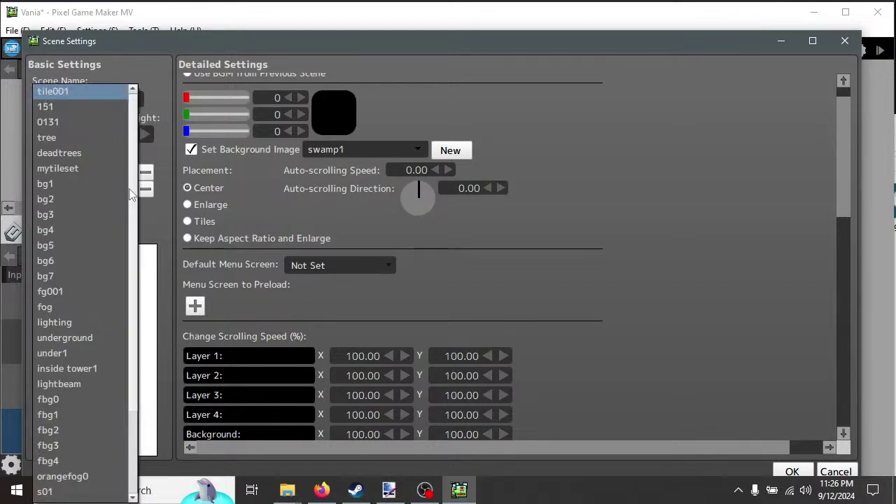
click(78, 446)
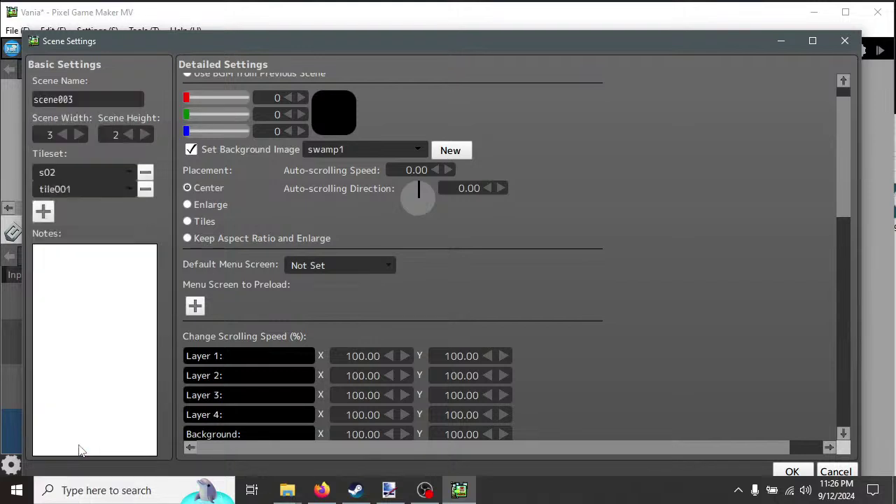
click(130, 187)
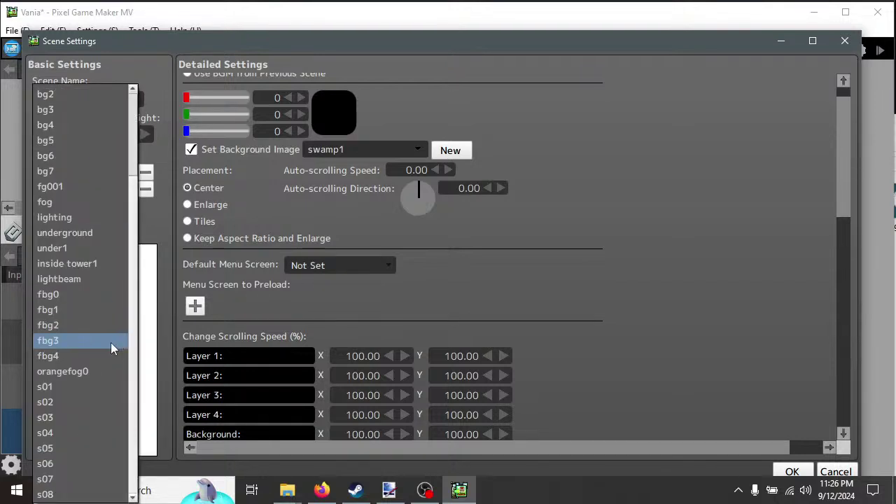
click(72, 419)
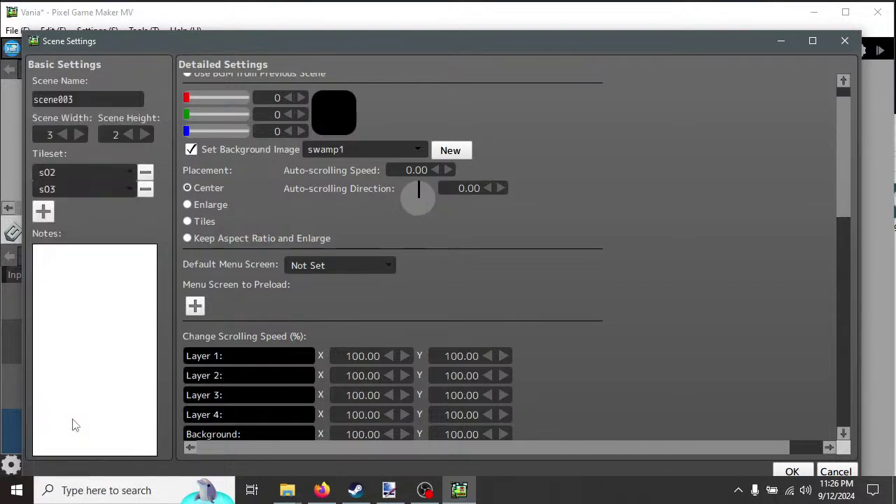
Add two more tileset entries to scene003 and set them to s04 and s05.
click(55, 216)
click(128, 206)
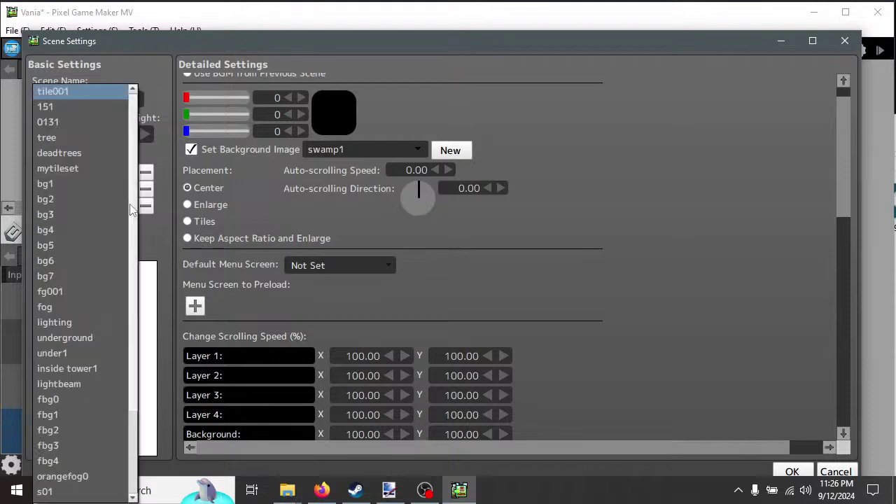
scroll(90, 412, down, 3)
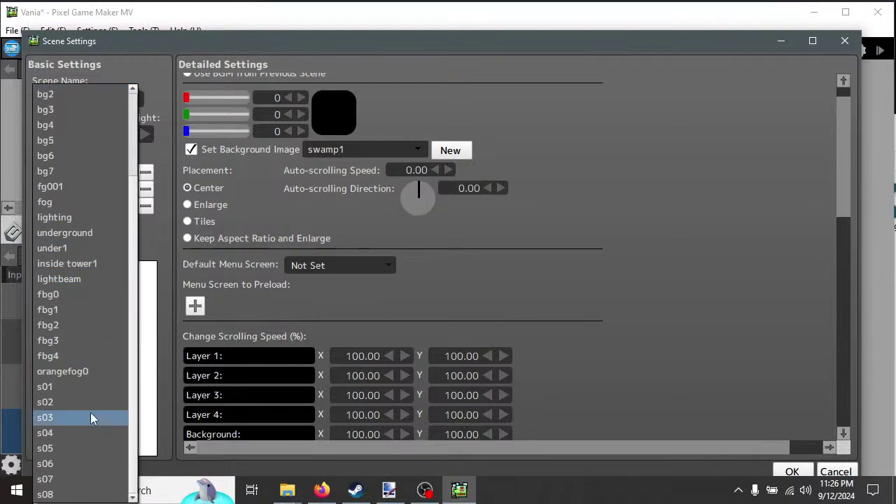
click(57, 433)
click(45, 229)
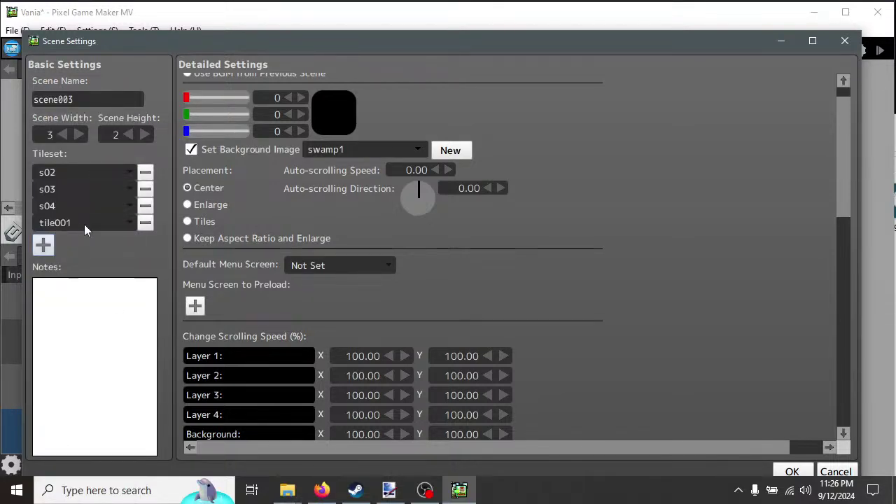
click(121, 223)
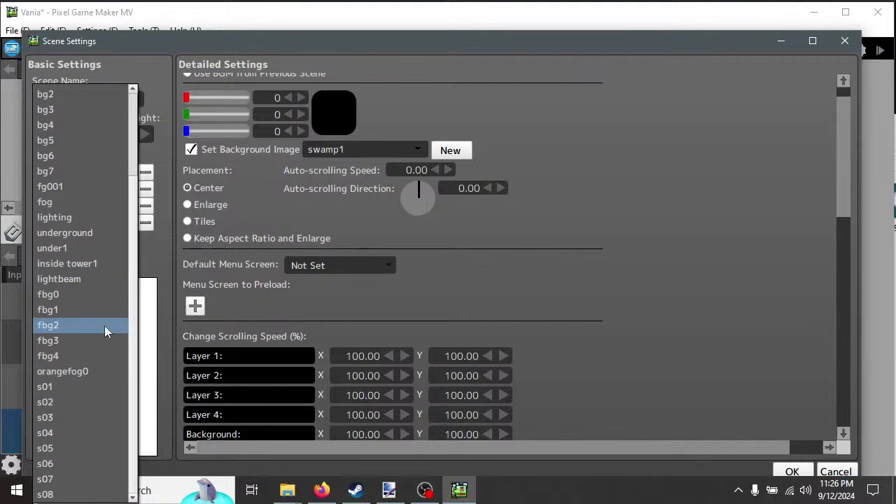
click(87, 445)
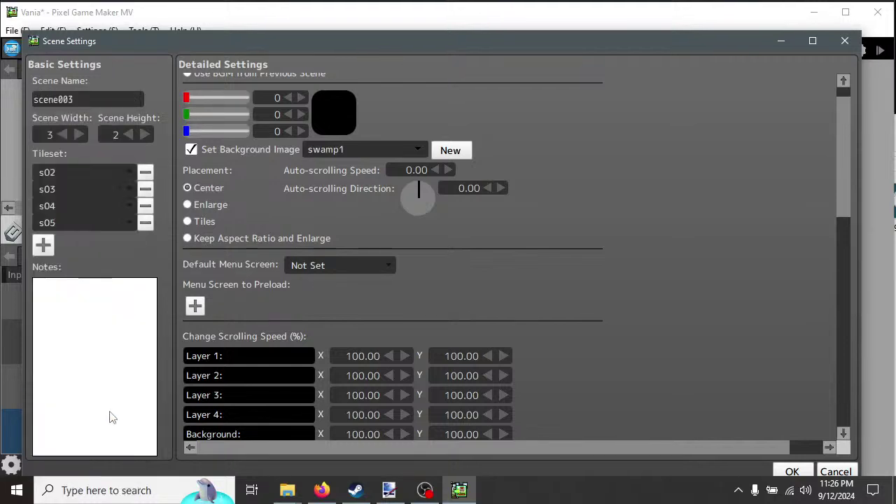
Add two further tileset entries to scene003, using tiles s06 and s07.
click(49, 251)
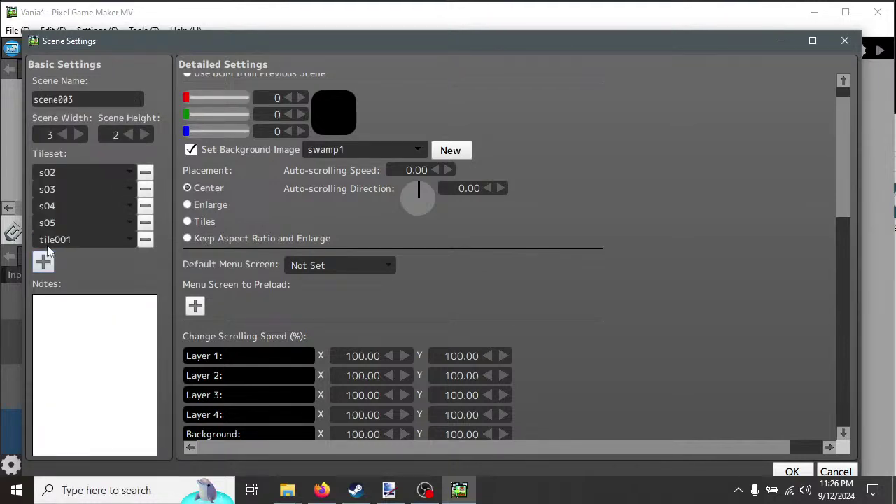
click(122, 240)
scroll(108, 345, down, 3)
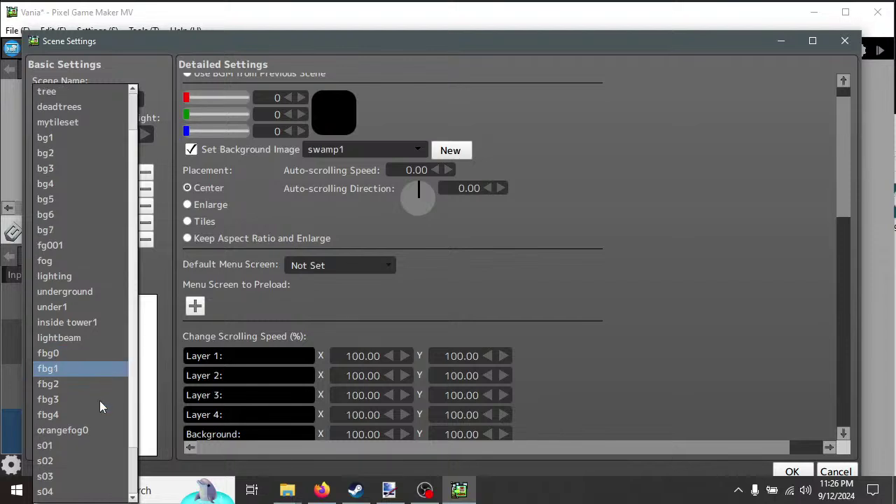
click(54, 462)
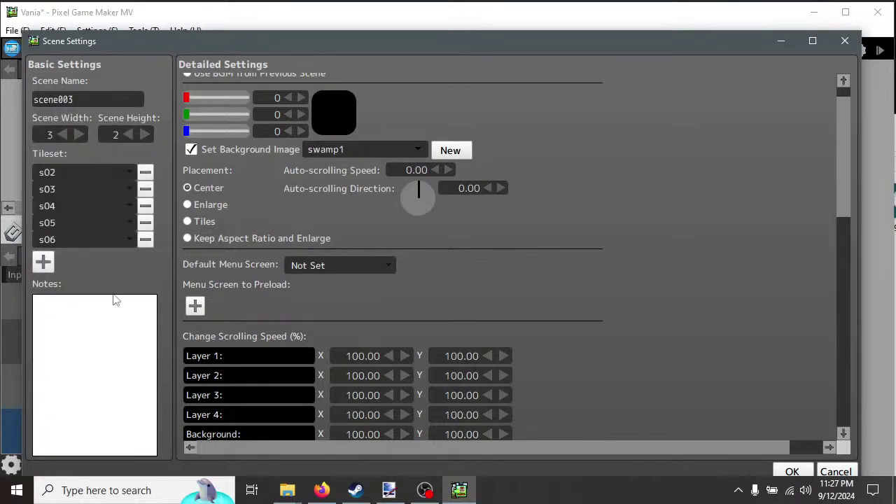
click(46, 260)
click(124, 259)
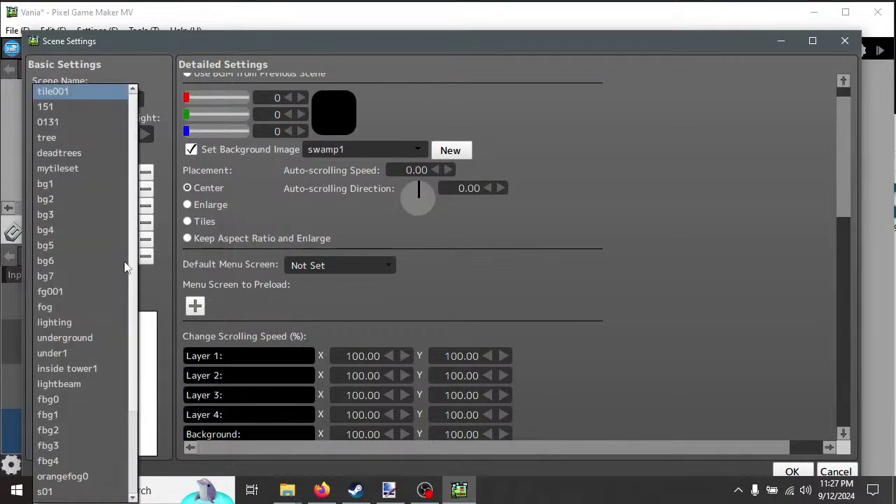
scroll(106, 302, down, 3)
click(56, 478)
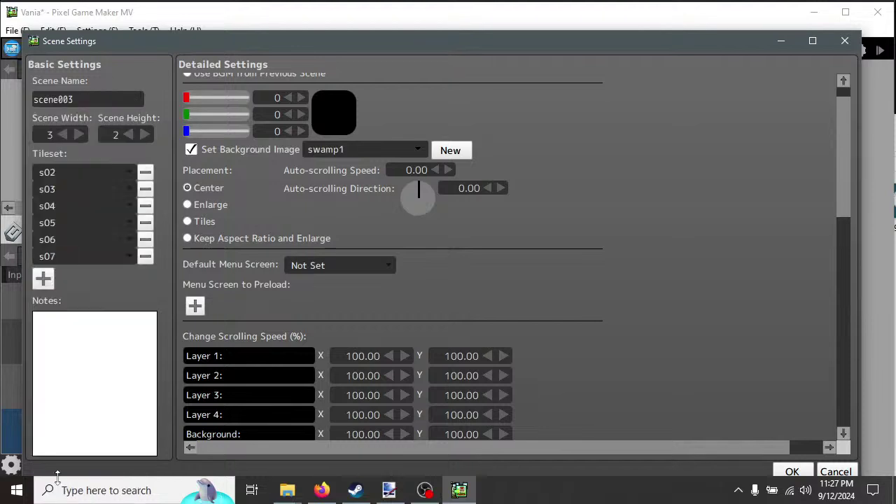
Add one more tileset entry to scene003 and set it to s08.
click(54, 283)
click(112, 273)
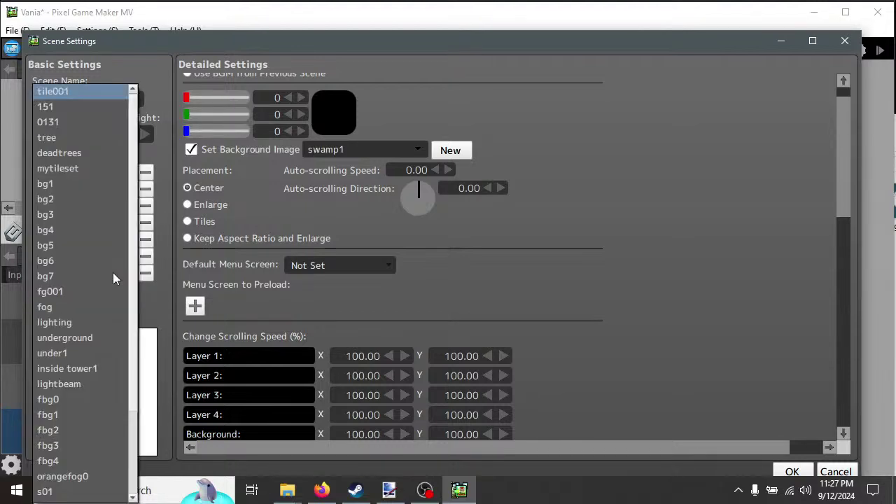
scroll(94, 392, down, 3)
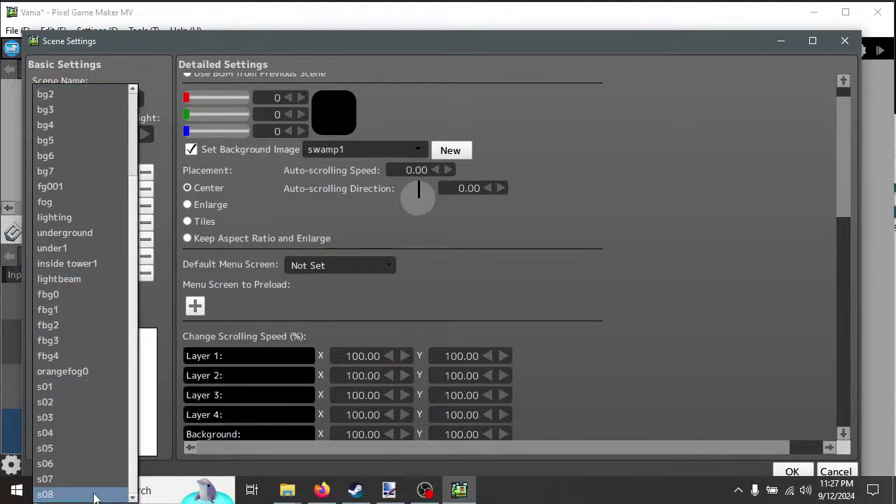
click(95, 495)
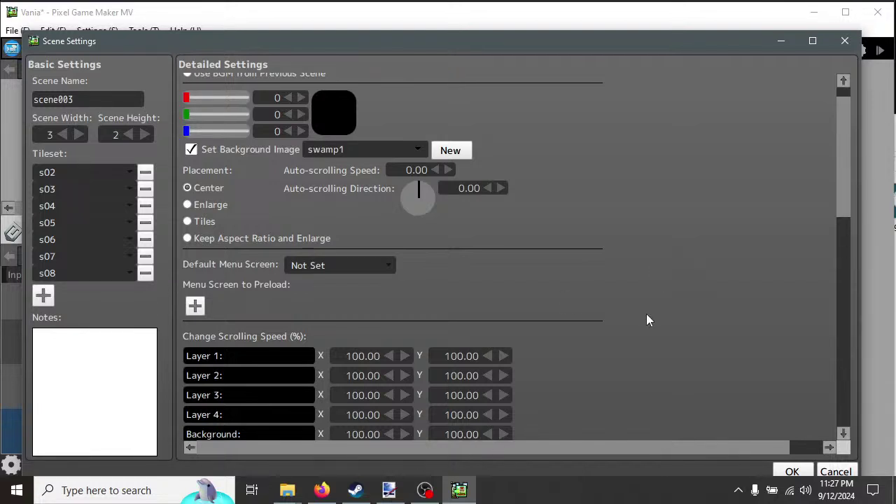
Review the remaining scene003 settings down to the player and camera areas, and apply the scene's settings.
scroll(614, 329, down, 5)
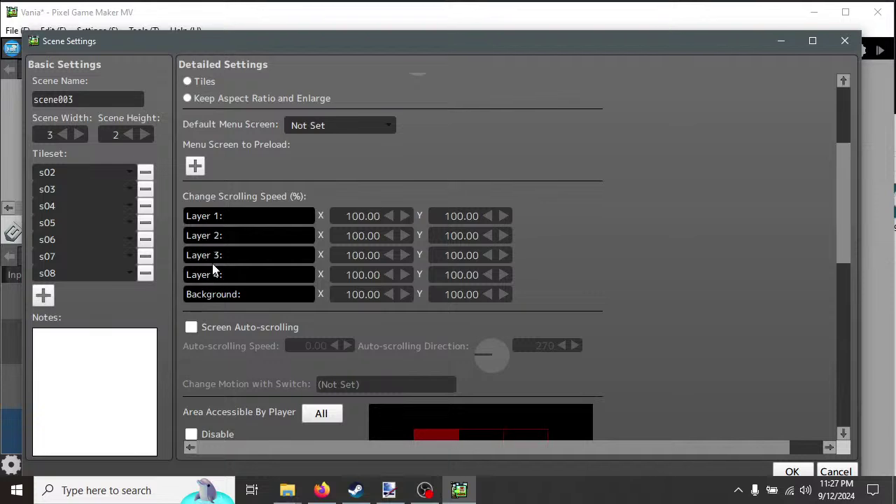
scroll(675, 342, down, 1)
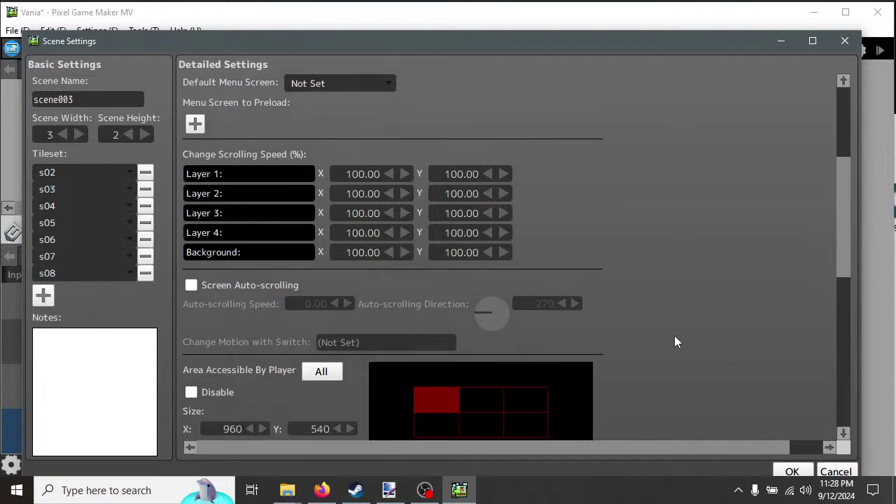
scroll(675, 342, down, 5)
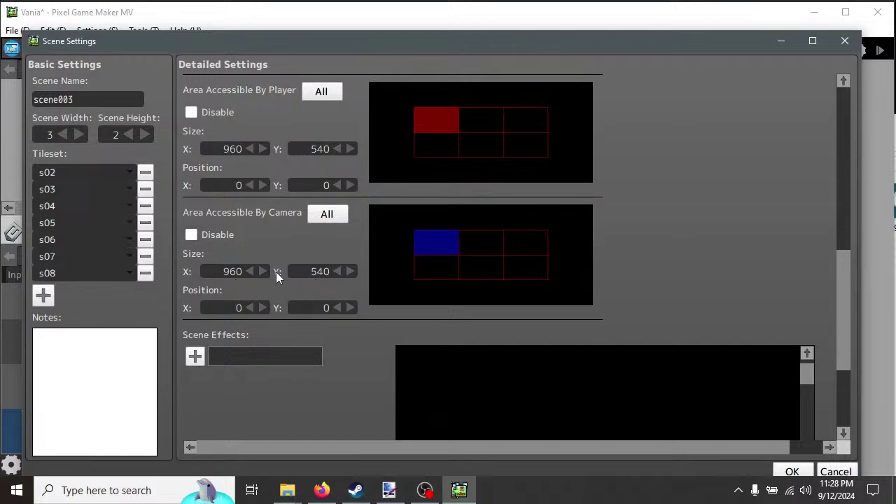
click(792, 471)
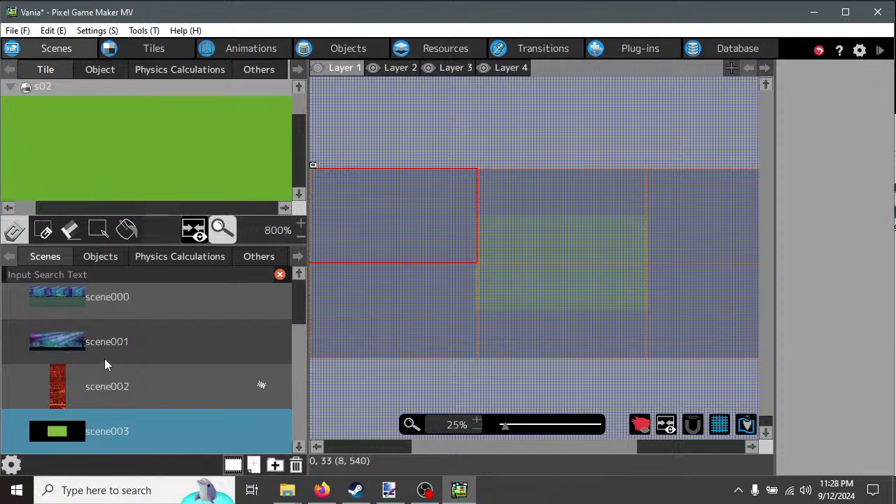
Check the player and camera accessible area sizes in scene001's settings, leaving them unchanged.
click(104, 343)
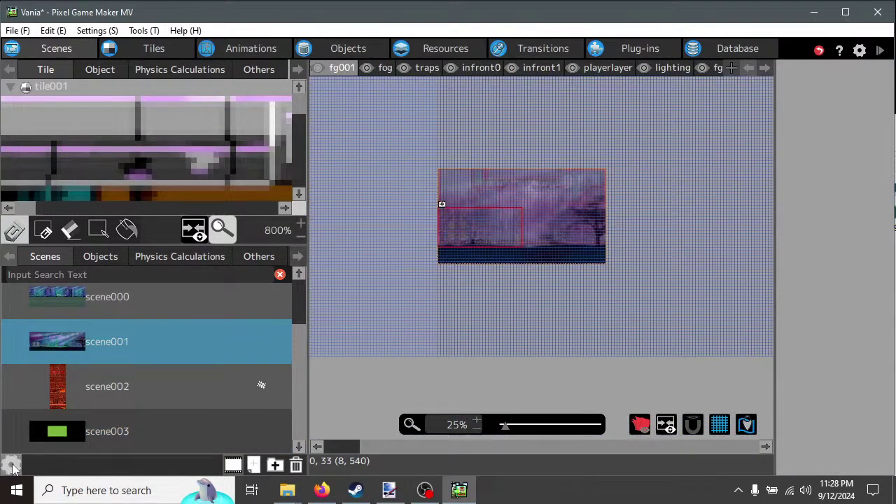
double_click(345, 339)
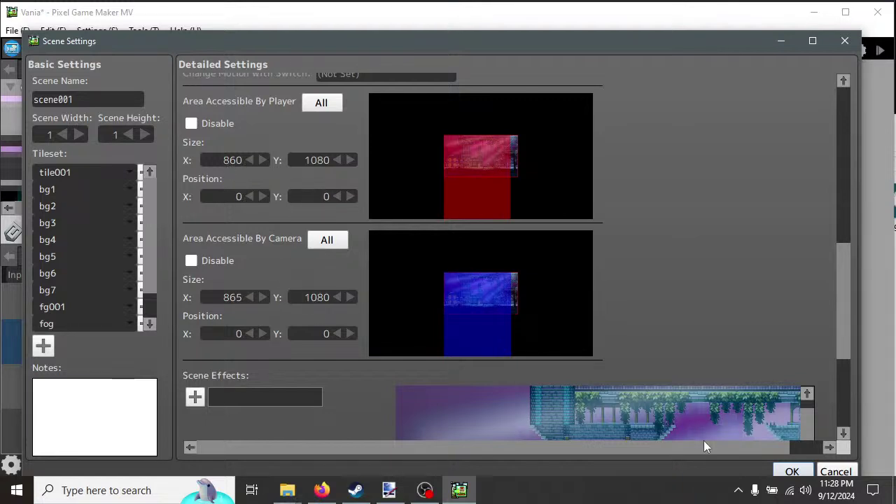
click(836, 473)
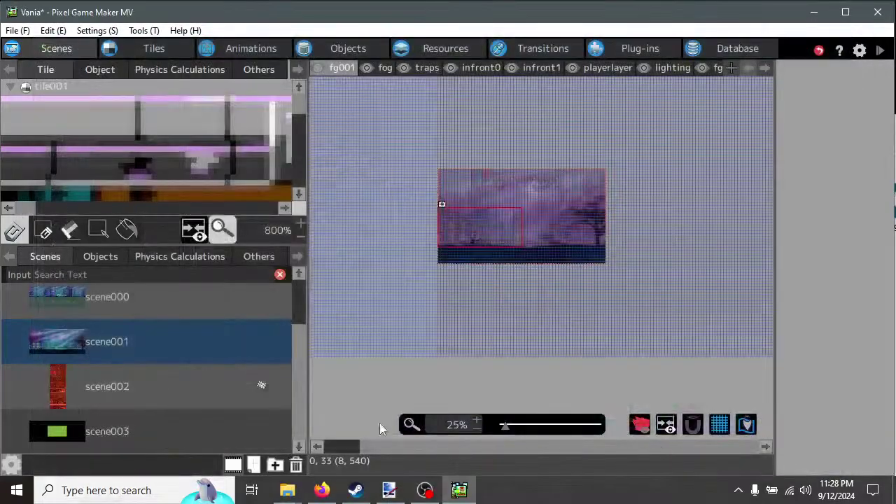
Set the size of scene003's area accessible by player to X 860 and Y 1080.
double_click(63, 438)
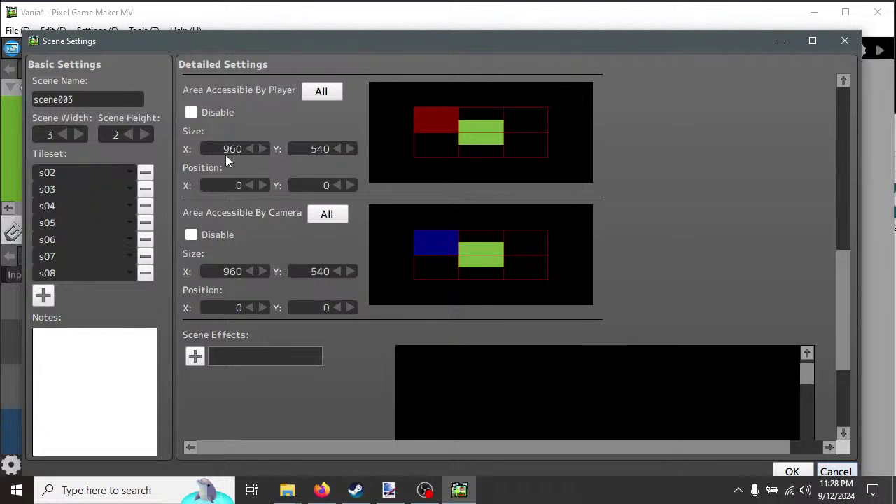
drag(225, 149, 229, 147)
double_click(229, 150)
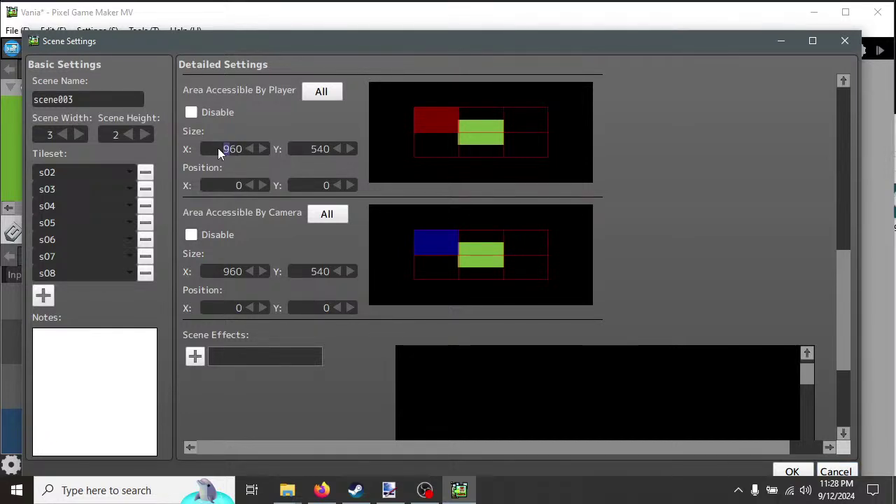
text(8)
double_click(312, 150)
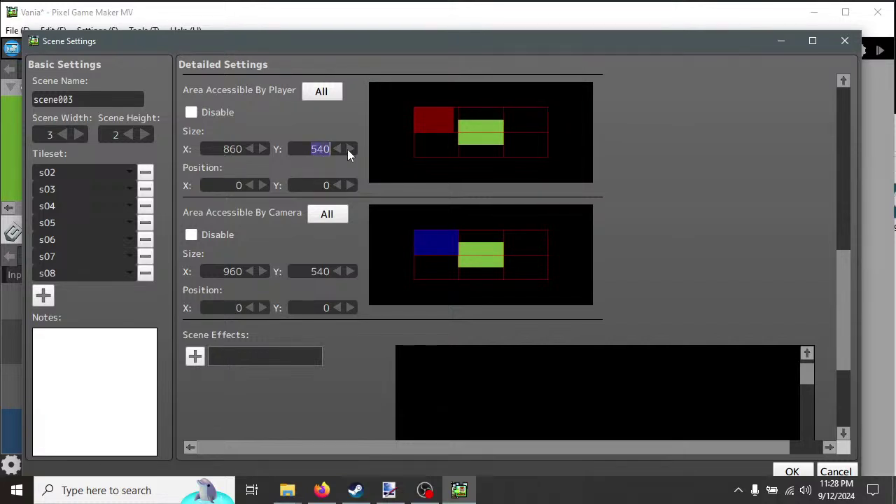
text(1080)
Set the size of scene003's area accessible by camera to X 865 and Y 1080, and apply the settings.
double_click(308, 273)
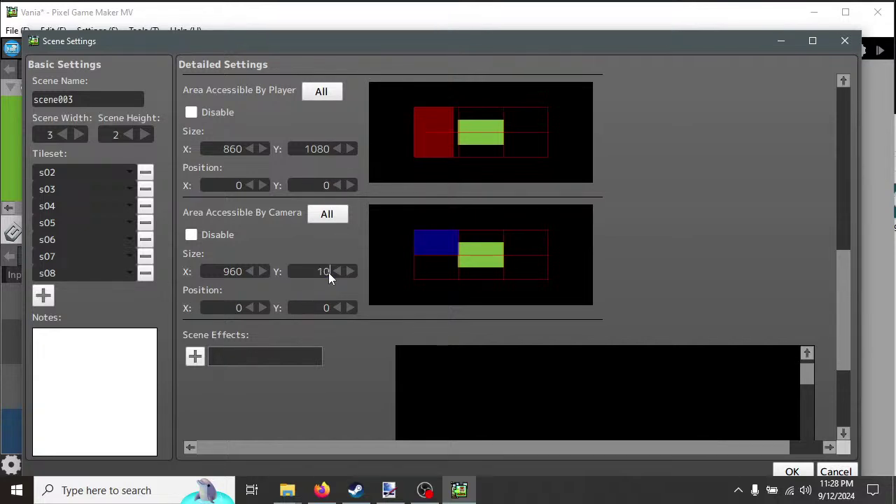
drag(224, 272, 232, 272)
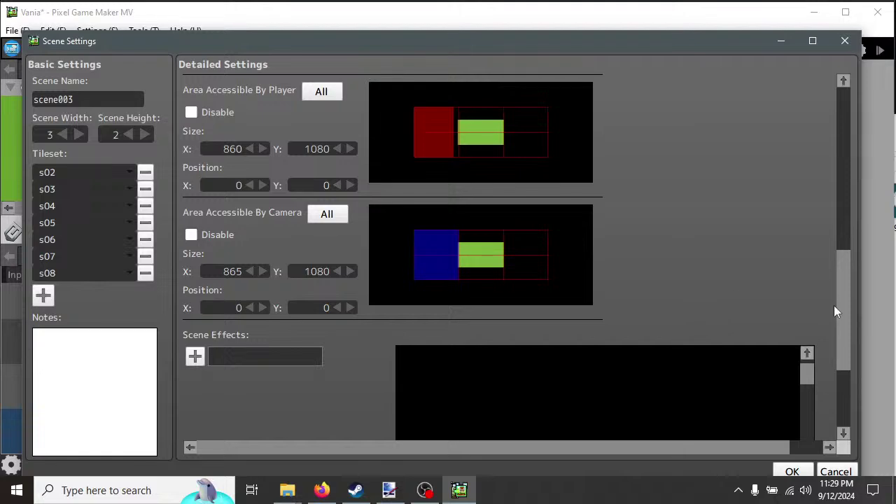
click(796, 472)
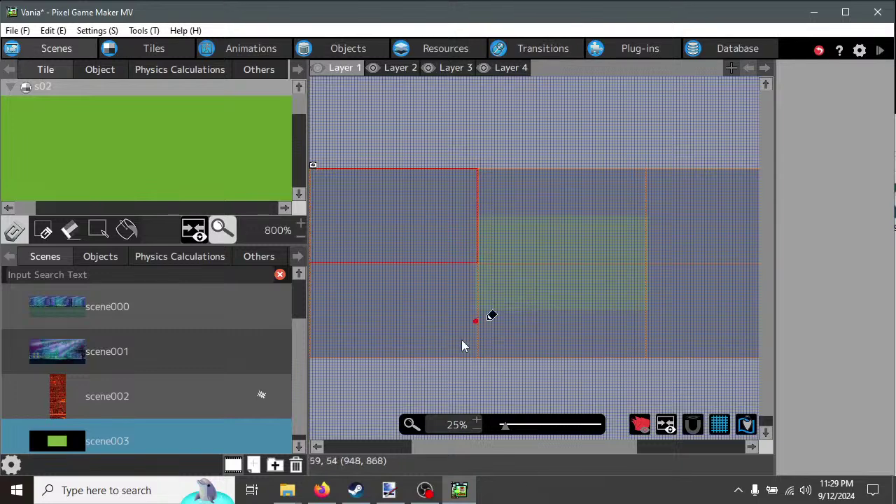
Change the placement of scene003's background image to Tiles and apply it.
click(11, 465)
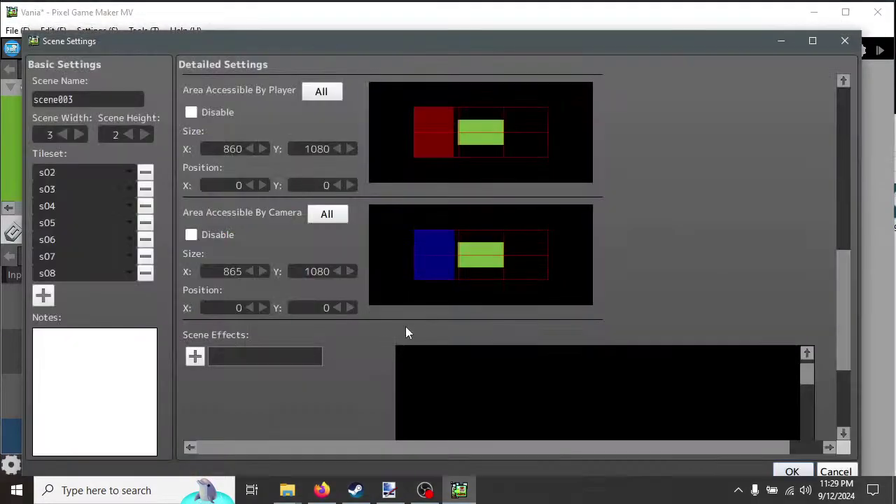
scroll(637, 242, up, 3)
scroll(637, 238, up, 5)
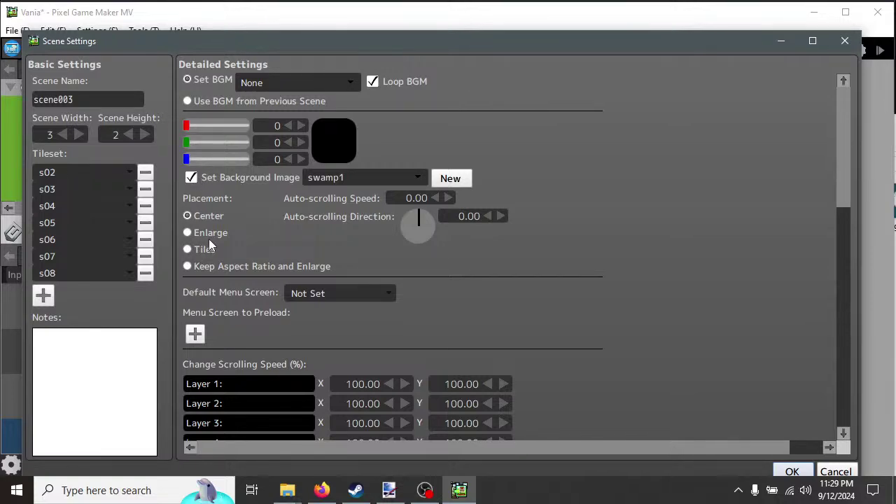
click(189, 250)
click(792, 472)
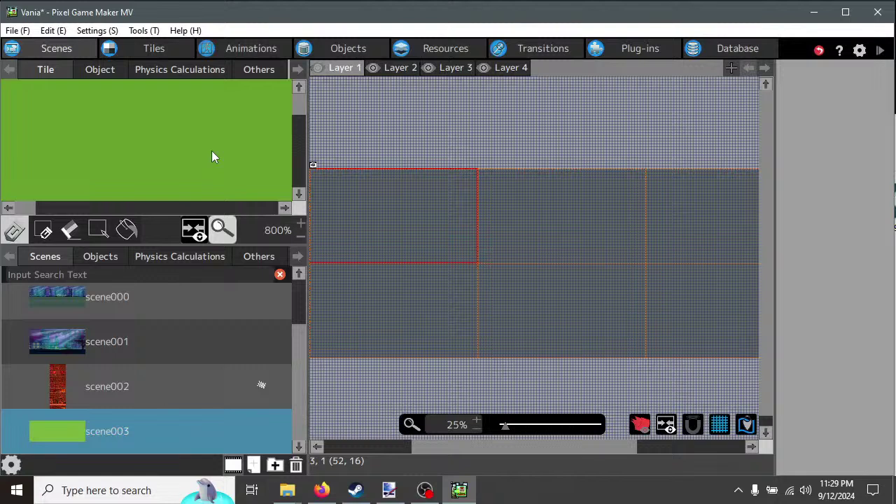
Zoom the tile palette out to 25% and rename scene003's first layer to playerlayer.
scroll(213, 155, down, 9)
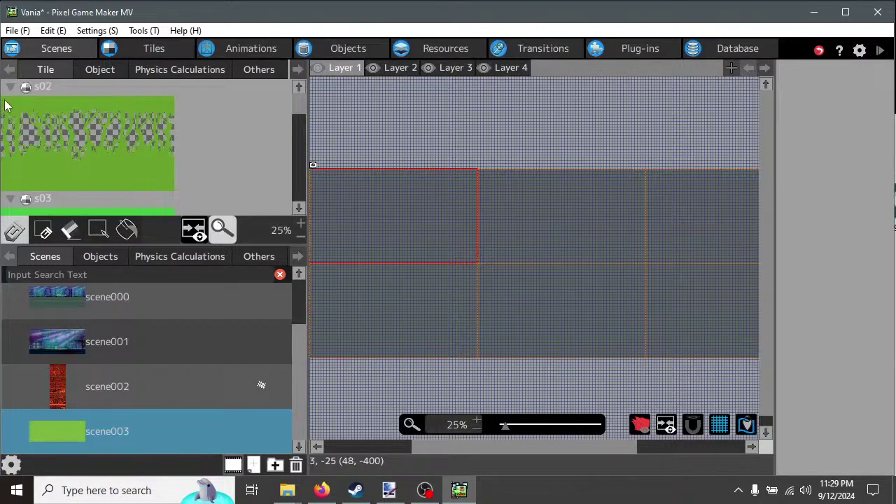
click(355, 73)
click(387, 95)
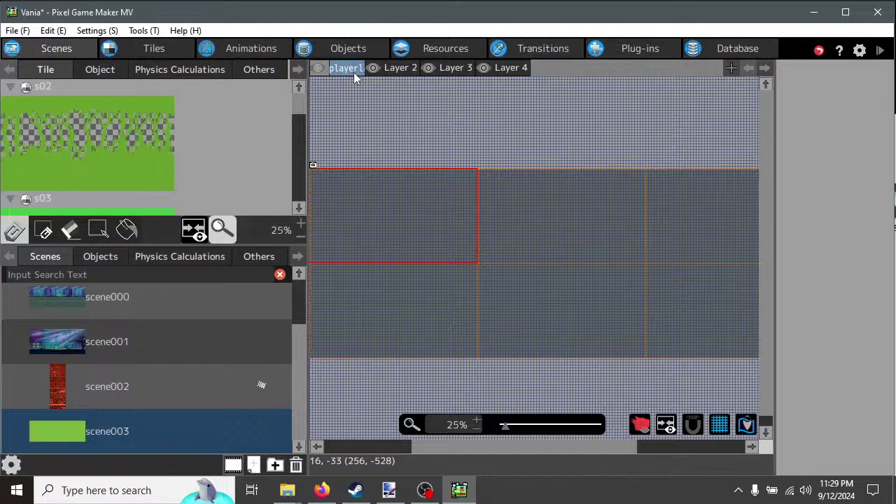
text(playerlayer)
key(Return)
Rename Layer 2 of scene003 to bg2.
click(396, 72)
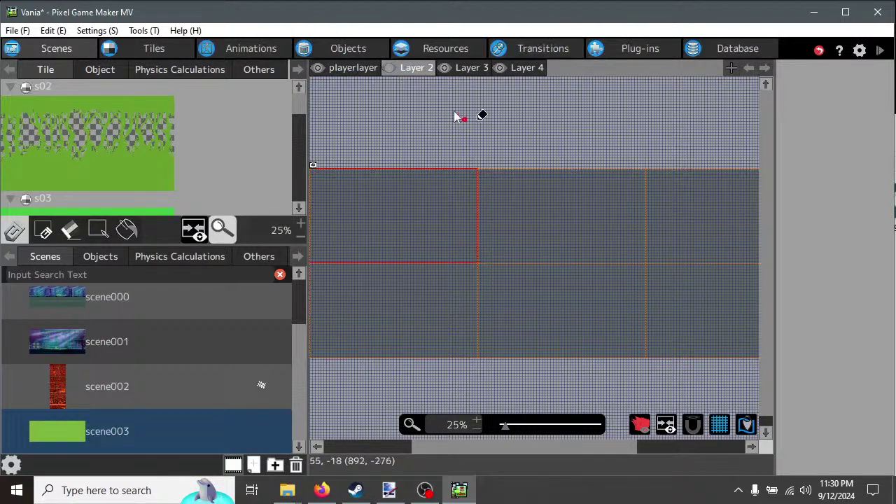
right_click(425, 69)
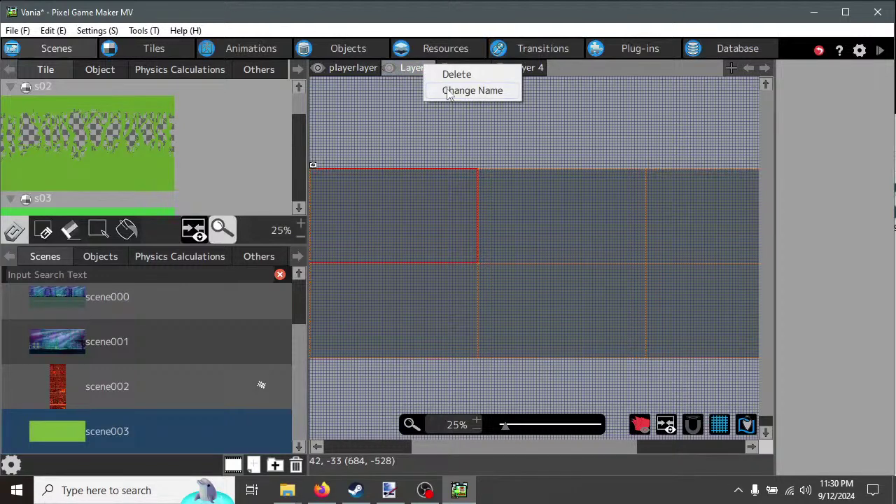
click(409, 83)
right_click(417, 74)
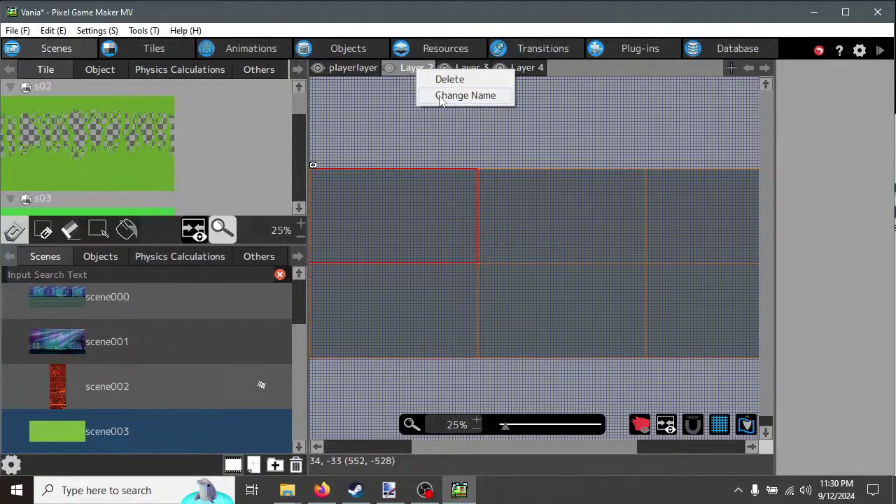
click(439, 96)
text(bg)
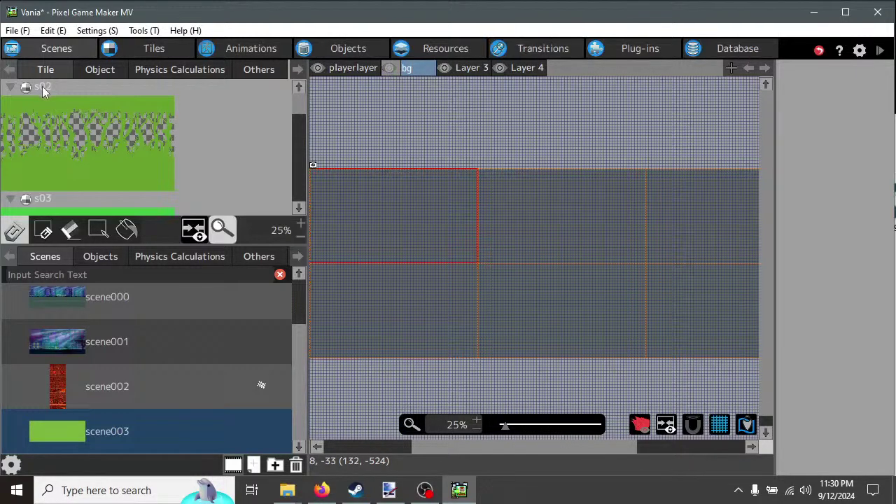
text(2)
Rename Layer 3 of scene003 to bg3.
click(470, 70)
right_click(452, 70)
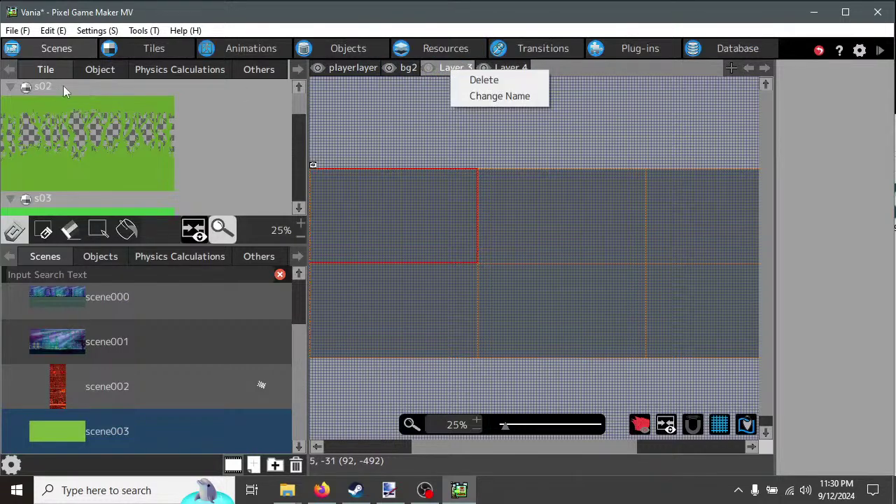
click(485, 98)
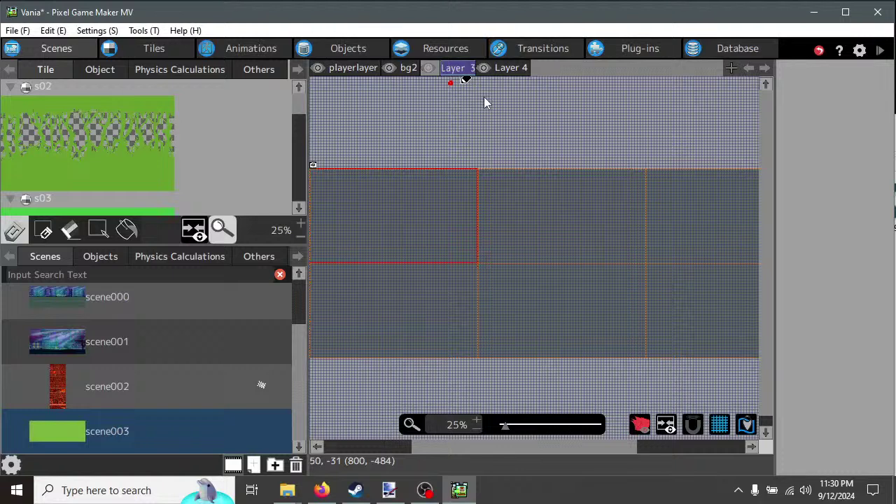
text(bg)
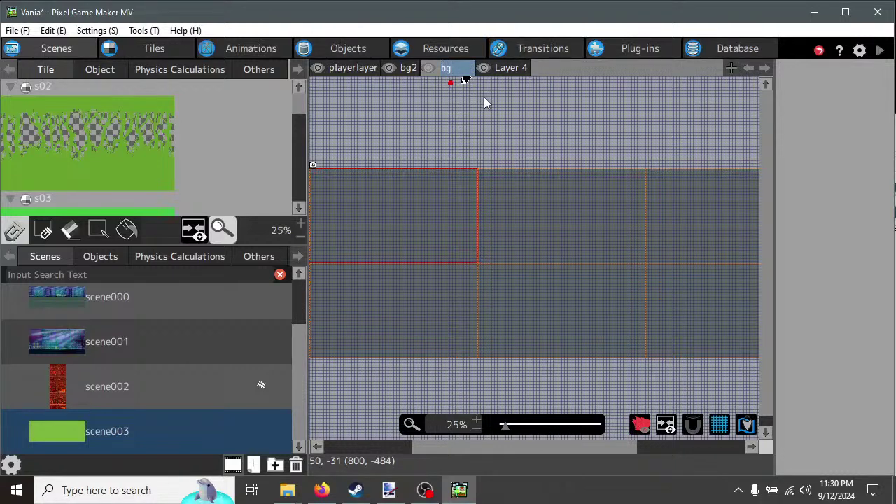
text(3)
Rename Layer 4 of scene003 to bg4.
click(507, 71)
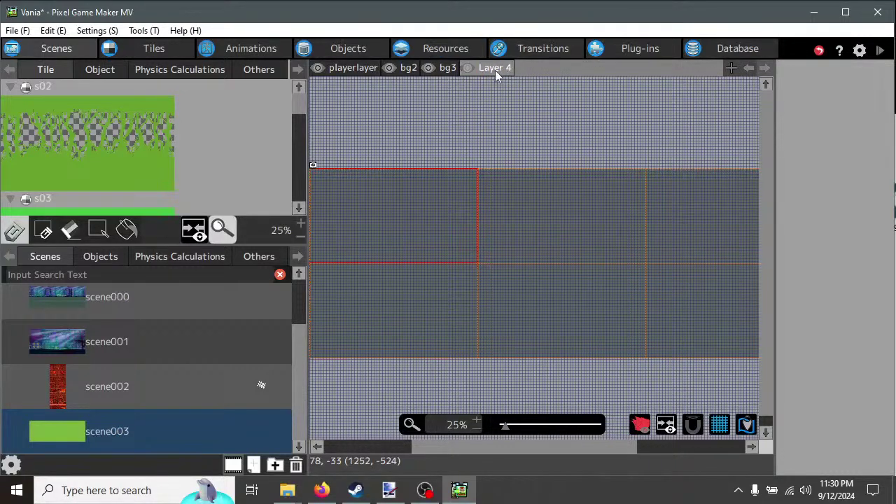
right_click(495, 72)
click(501, 97)
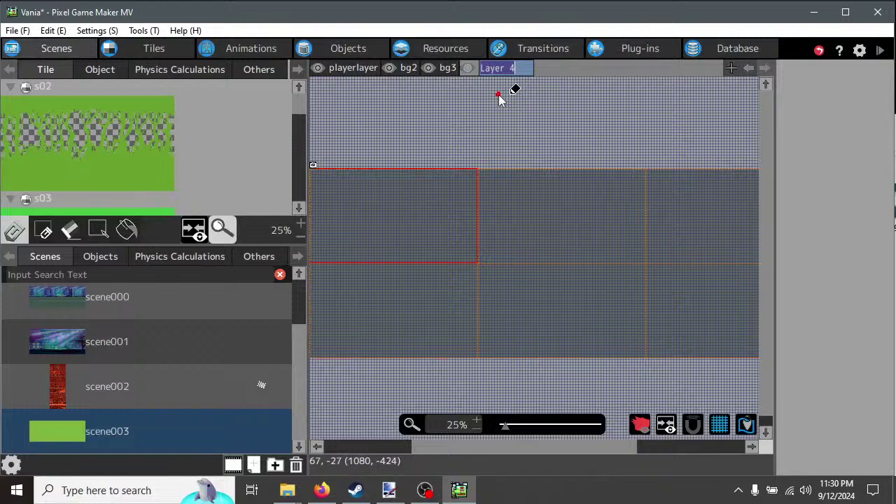
text(bg4)
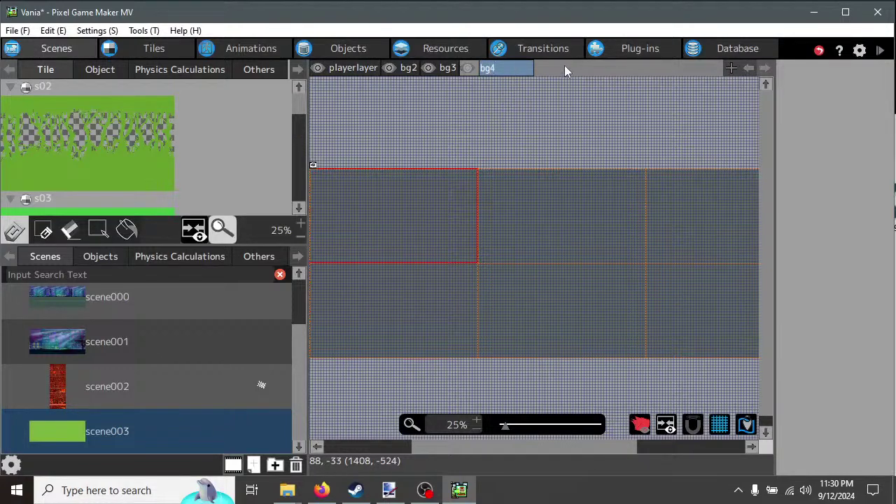
click(565, 69)
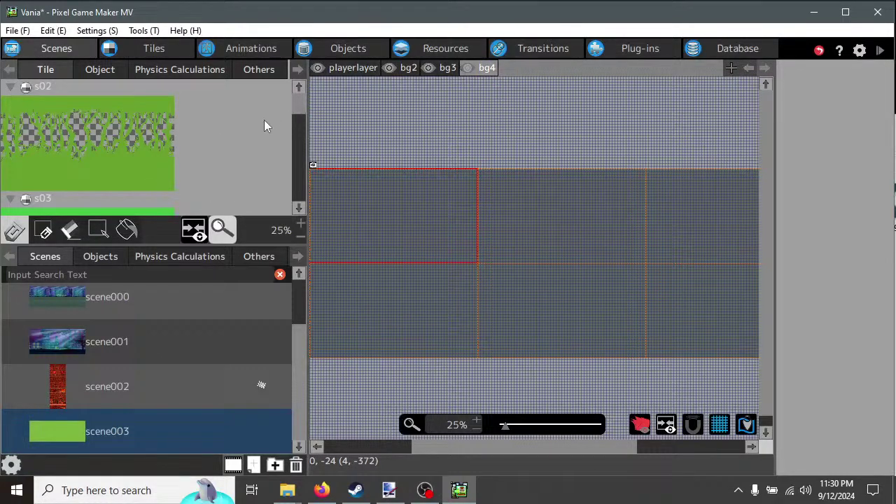
Look through the tilesets down to s08 and add five more layers to scene003 after bg4.
scroll(264, 126, down, 3)
scroll(255, 137, down, 8)
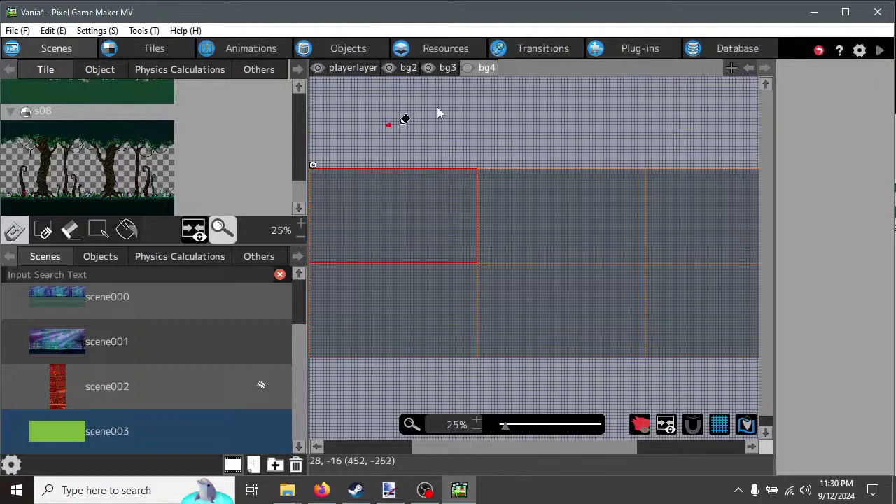
click(731, 68)
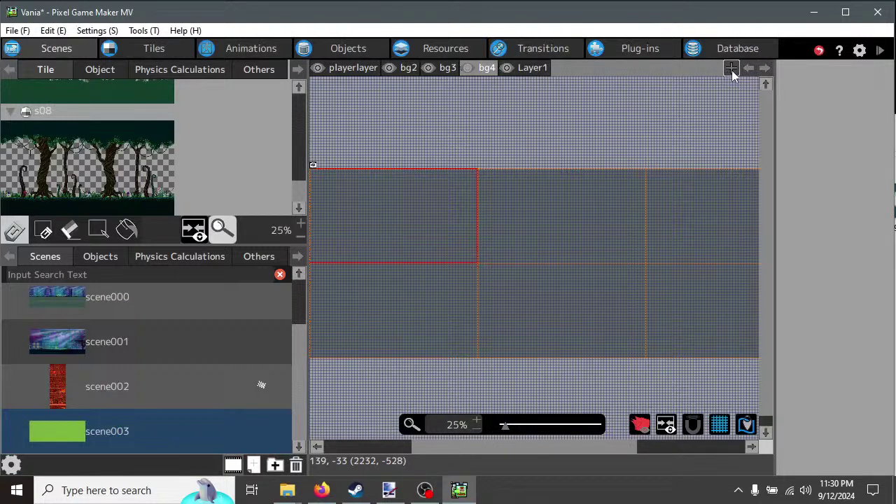
click(731, 69)
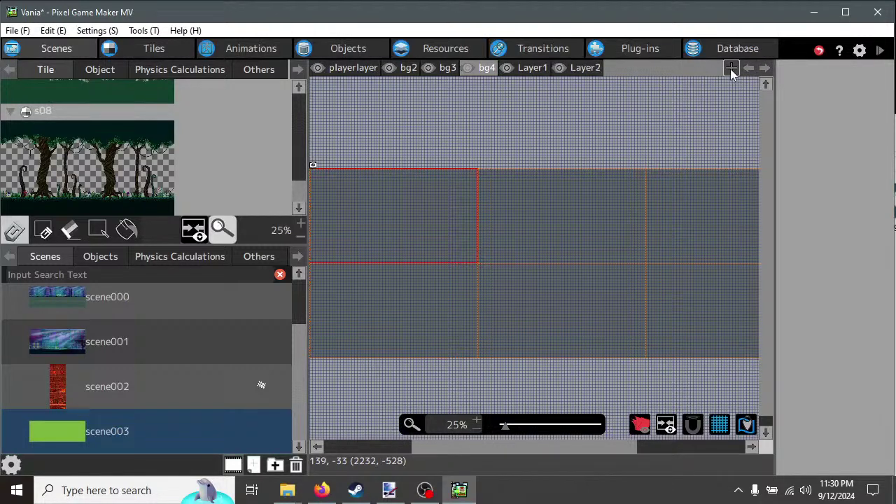
click(731, 68)
click(731, 68)
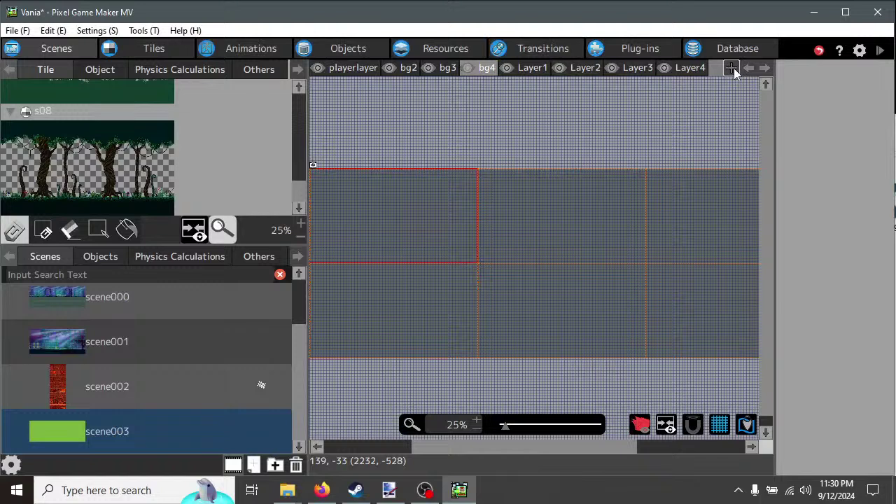
click(732, 70)
Rename Layer1 of scene003 to fog.
click(535, 71)
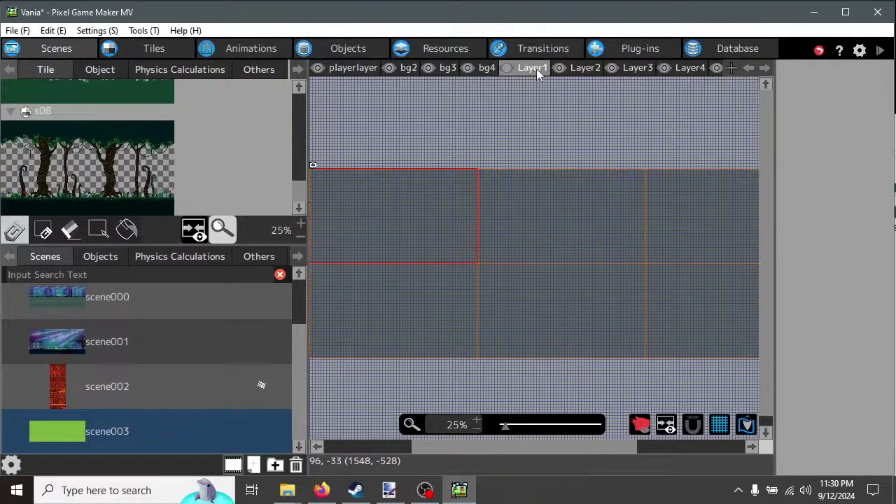
right_click(537, 69)
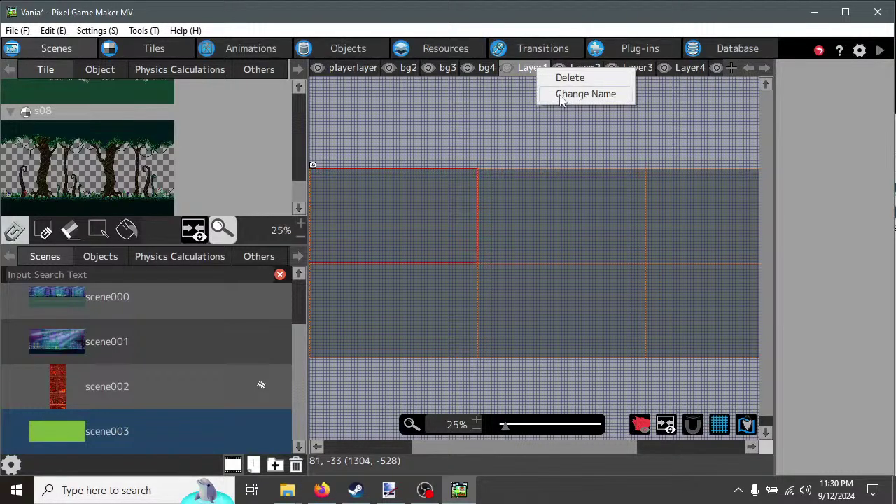
click(560, 93)
text(fo)
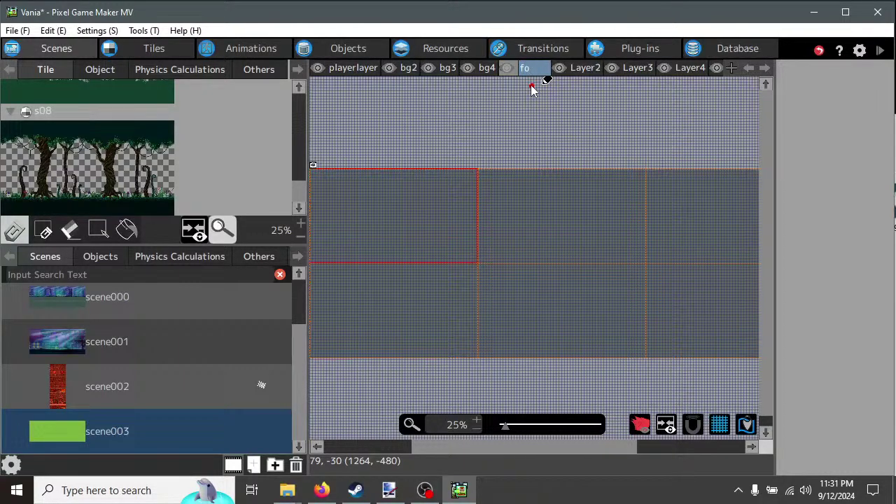
text(g)
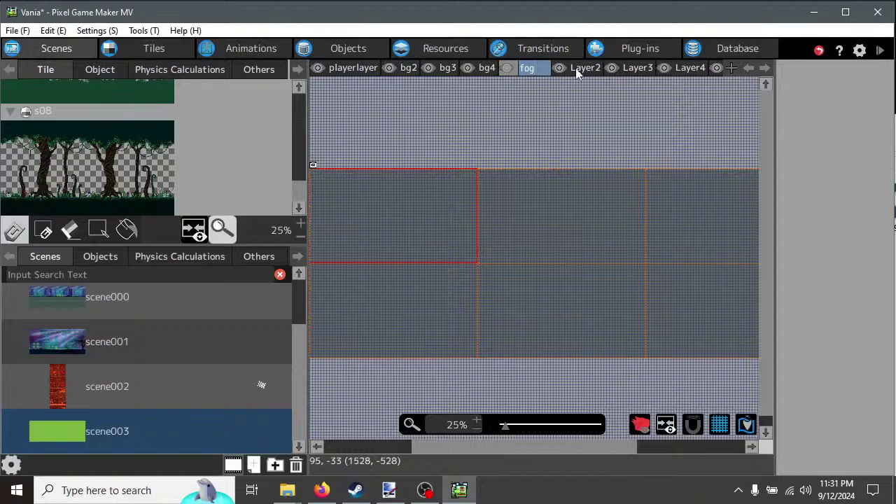
Rename Layer2 of scene003 to fg1, and reorder the layers so fg1 and fog come before playerlayer.
click(581, 68)
right_click(563, 67)
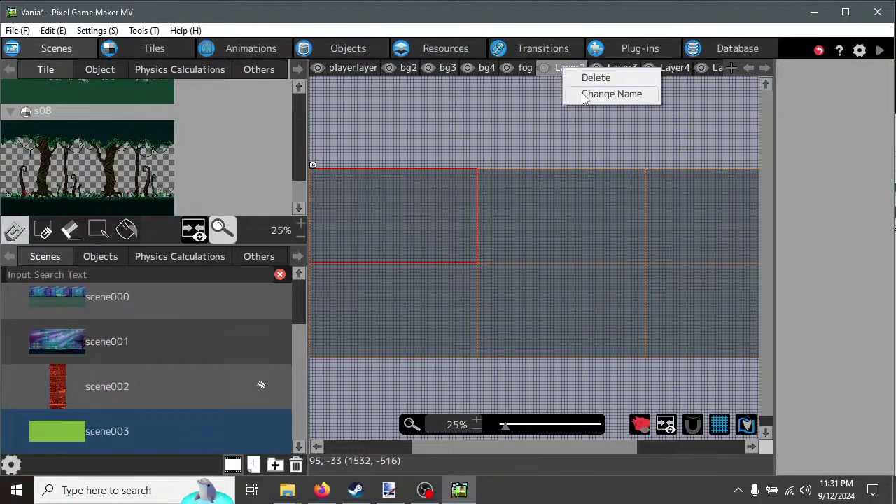
click(583, 95)
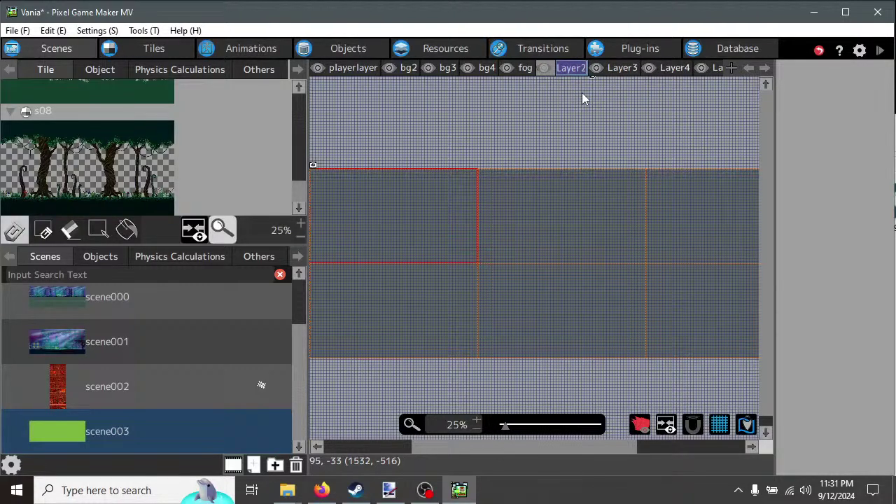
text(fg1)
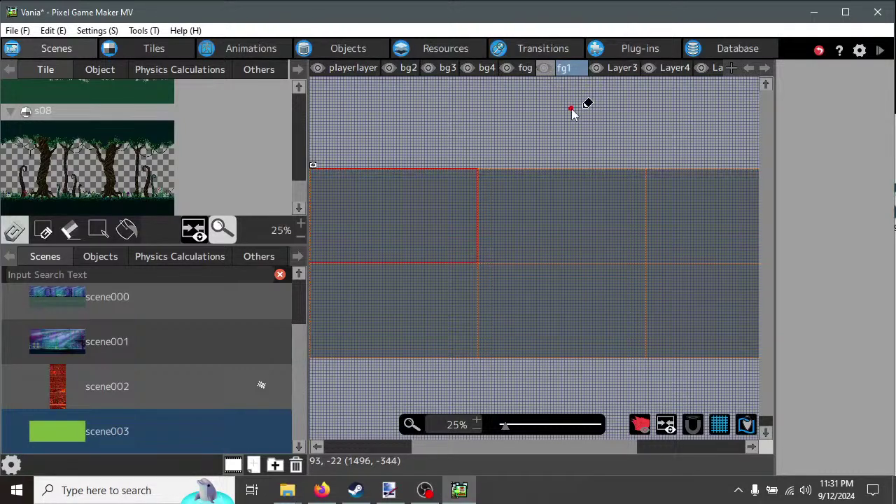
click(572, 108)
drag(558, 68, 302, 75)
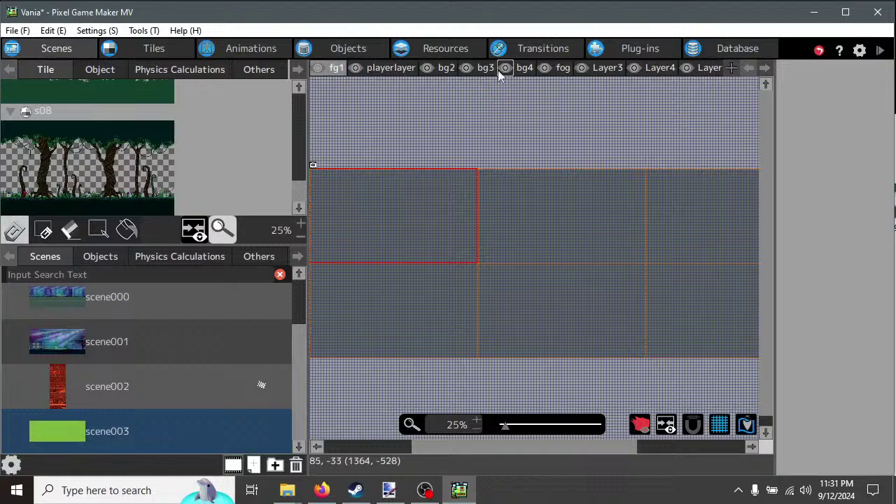
drag(562, 67, 345, 74)
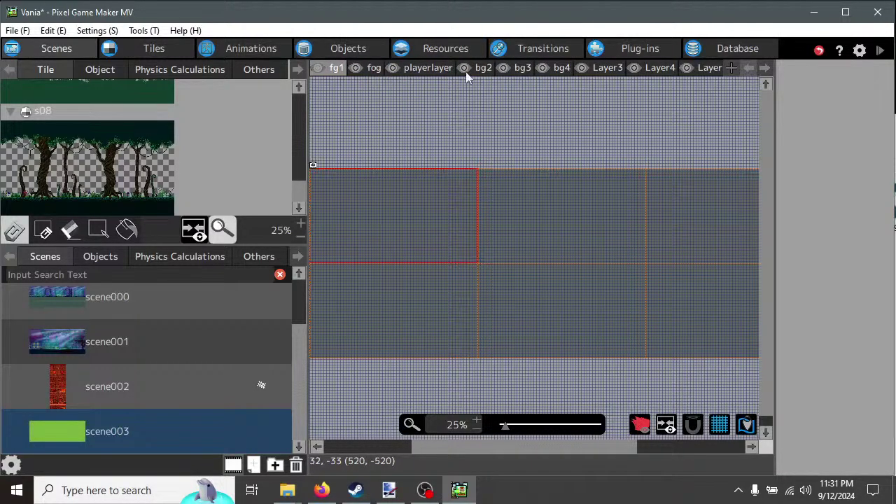
Rename Layer3 of scene003 to bg5.
right_click(612, 69)
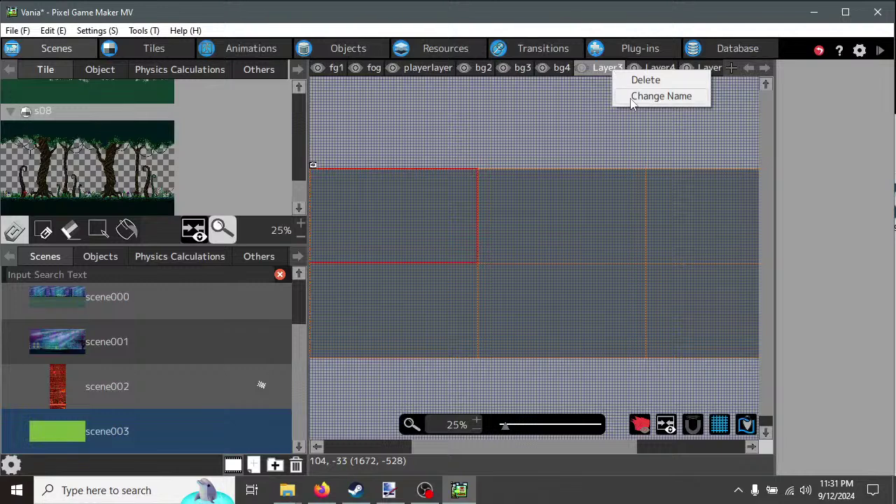
click(652, 96)
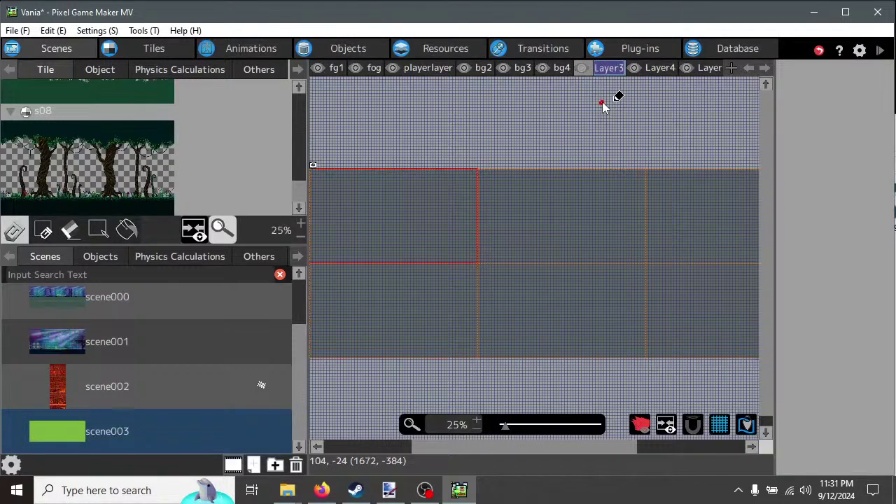
text(bg5)
key(Return)
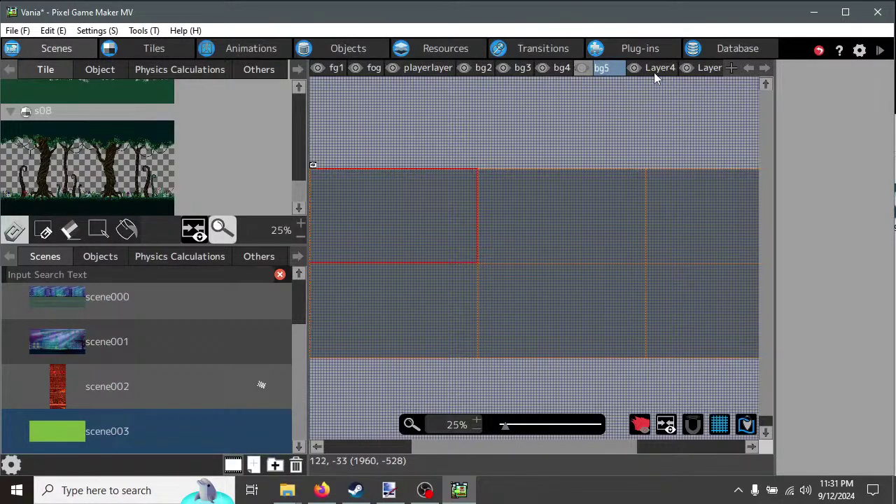
Rename Layer4 of scene003 to bg6.
right_click(654, 68)
click(631, 109)
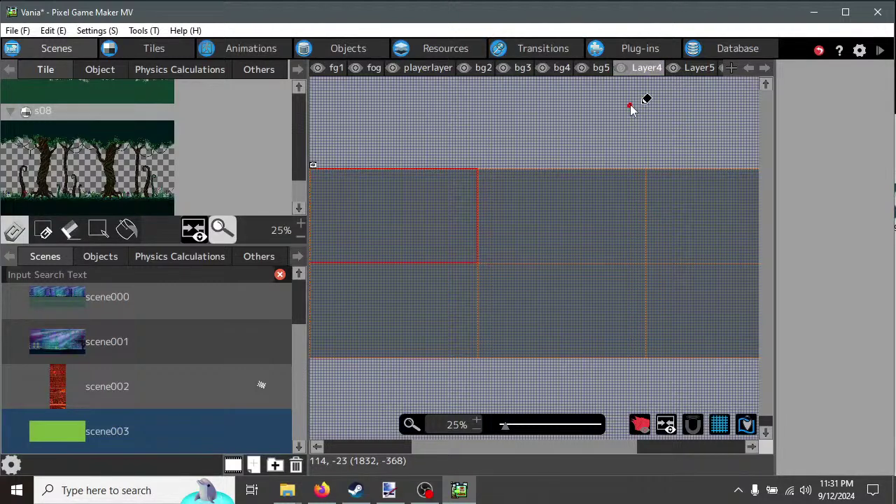
right_click(650, 69)
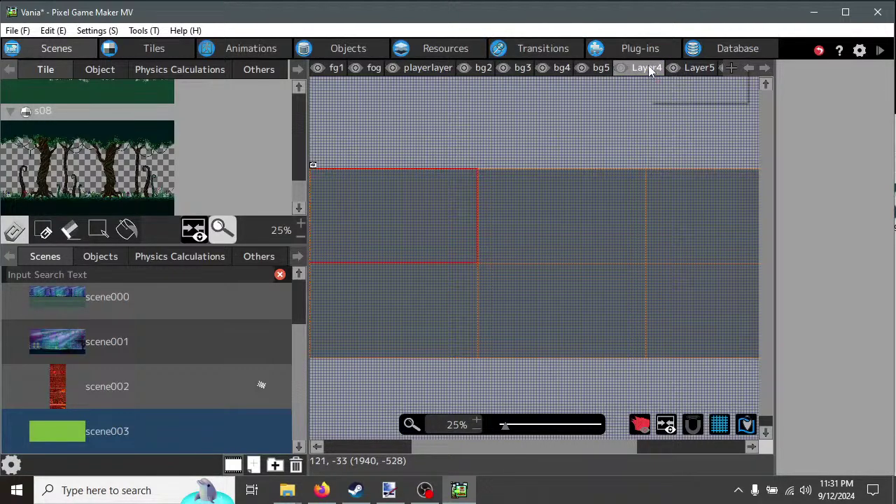
click(674, 93)
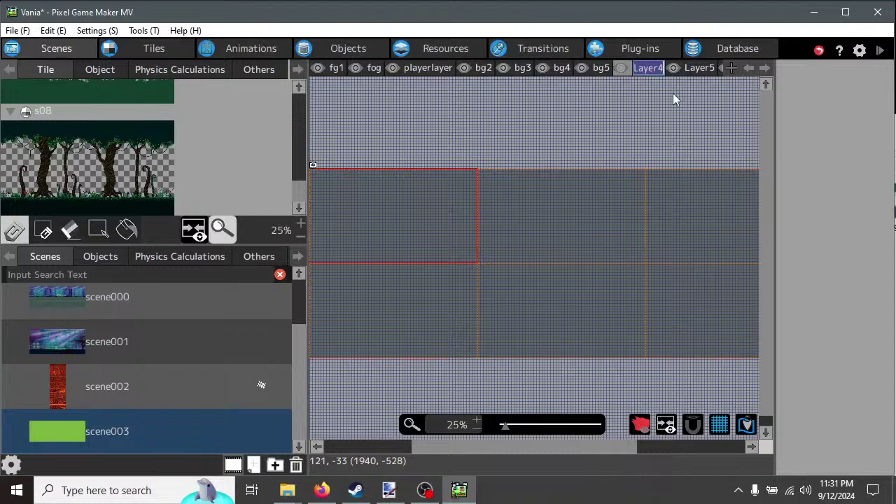
text(bg6)
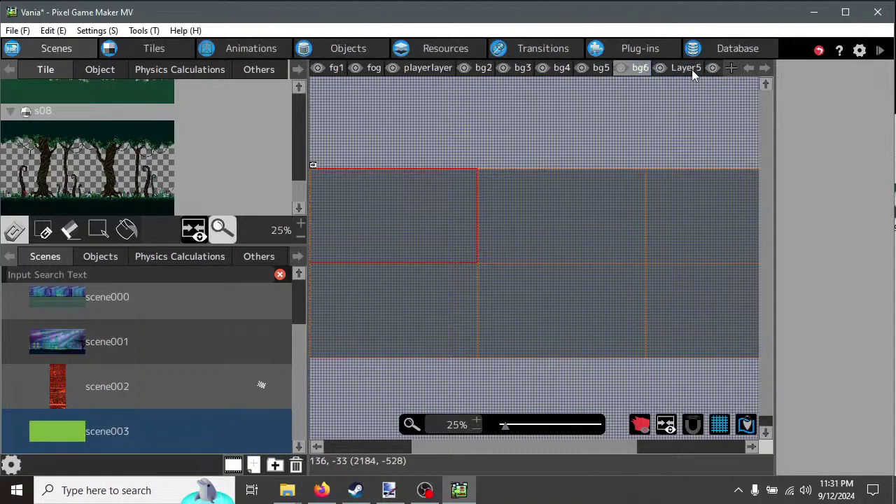
Rename Layer5 of scene003 to bg7.
click(690, 69)
right_click(692, 68)
click(741, 94)
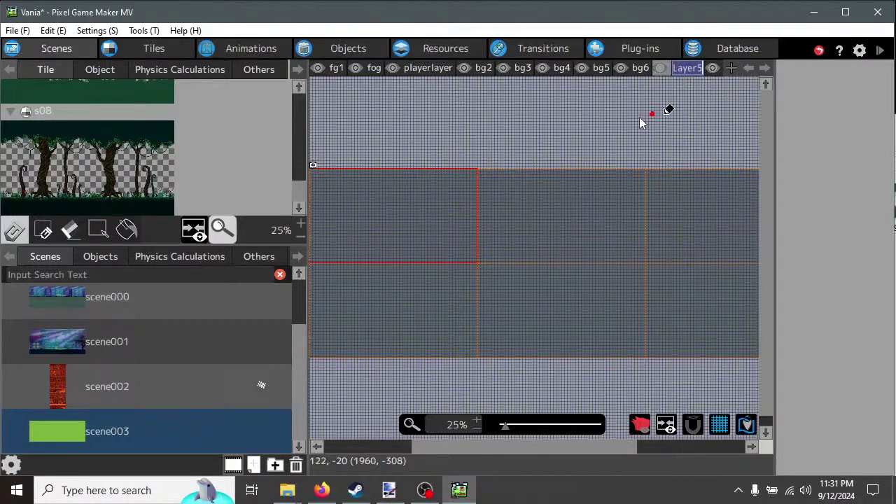
text(bg)
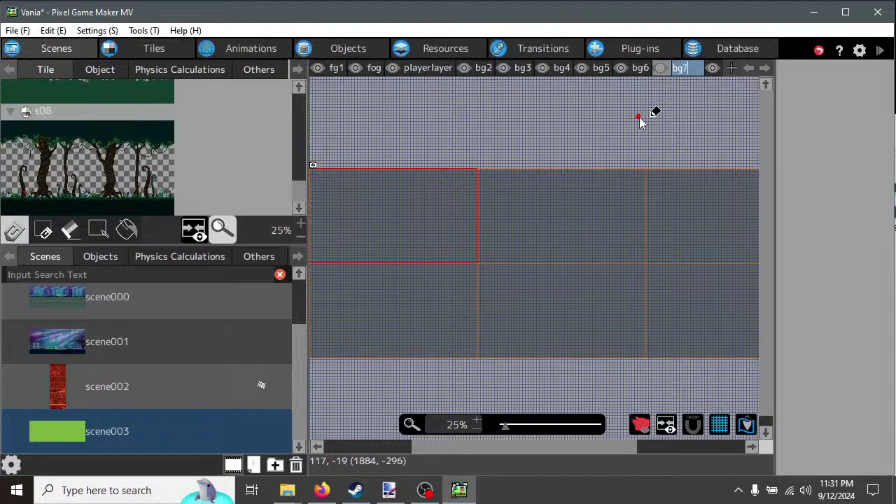
text(7)
Rename Layer6 of scene003 to bg8.
click(766, 68)
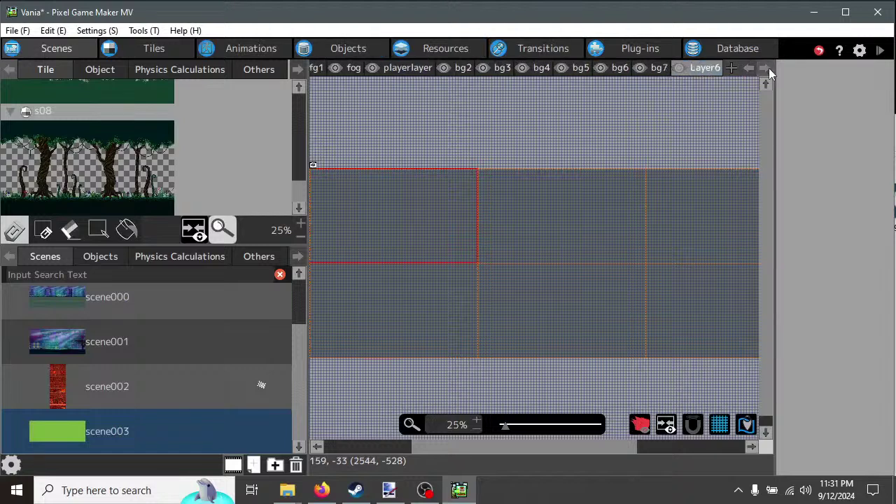
right_click(707, 70)
click(737, 96)
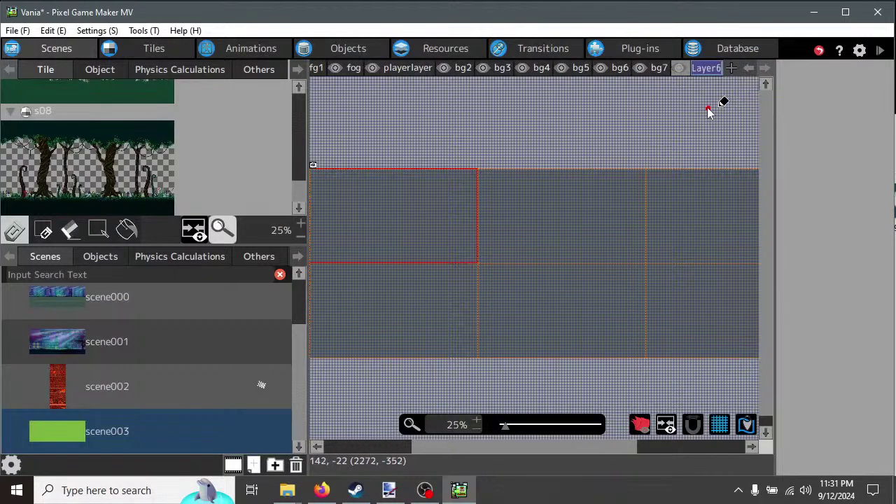
text(bg8)
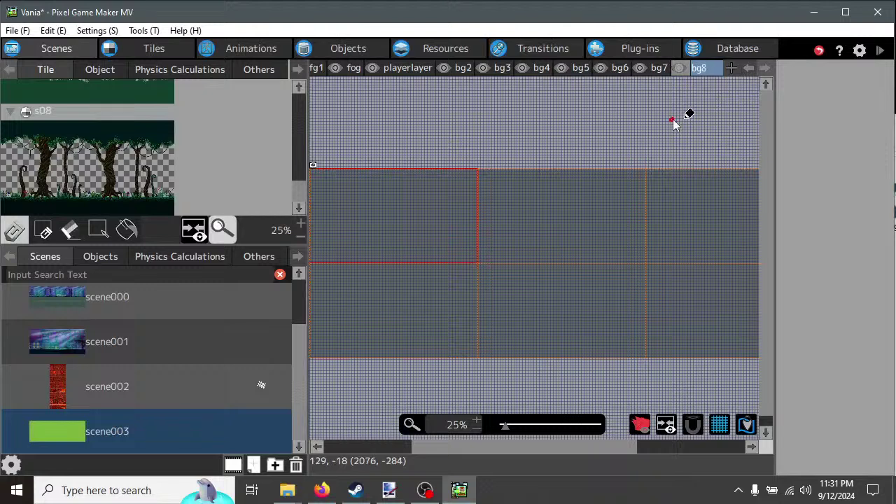
key(Return)
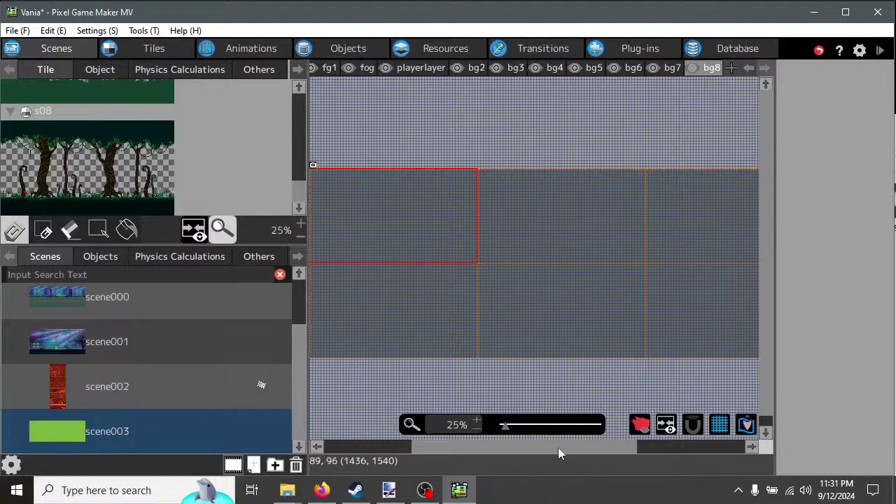
Make bg2 the active layer of scene003 and select the entire s02 tileset for painting.
mouse_move(558, 446)
mouse_down()
mouse_move(537, 443)
mouse_move(551, 443)
mouse_up()
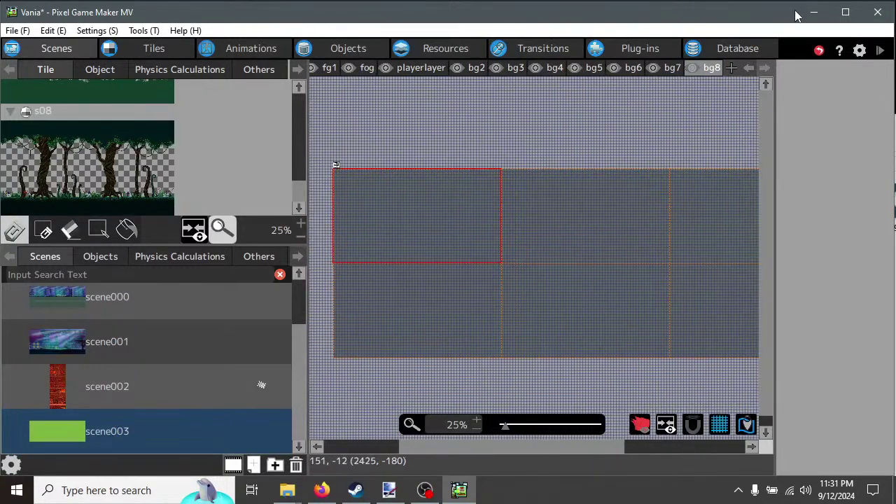
click(749, 67)
click(750, 67)
click(749, 67)
click(749, 68)
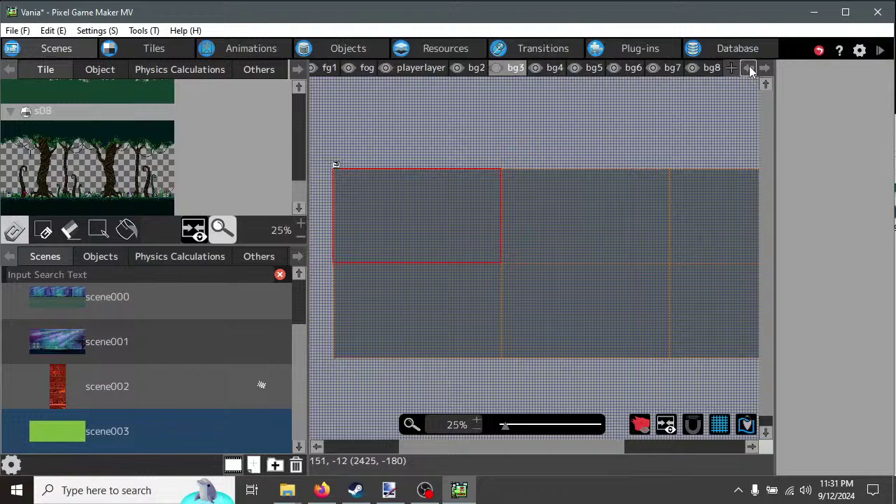
click(750, 67)
click(749, 67)
click(749, 67)
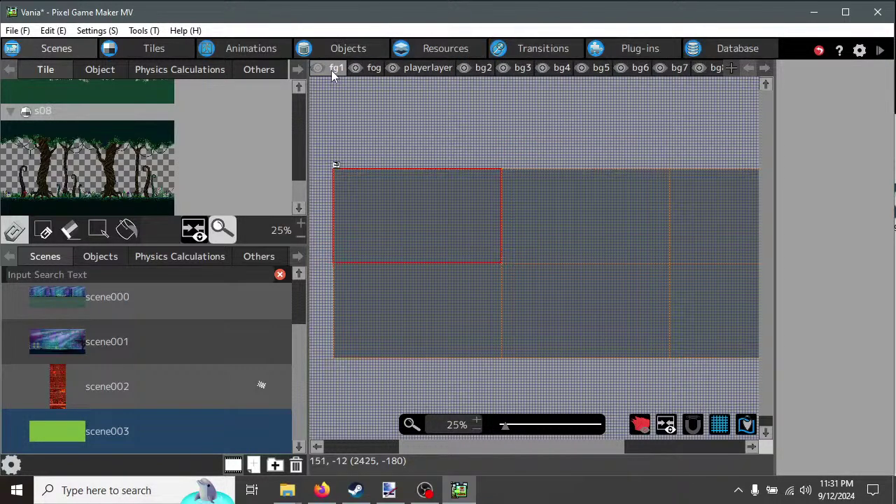
click(485, 68)
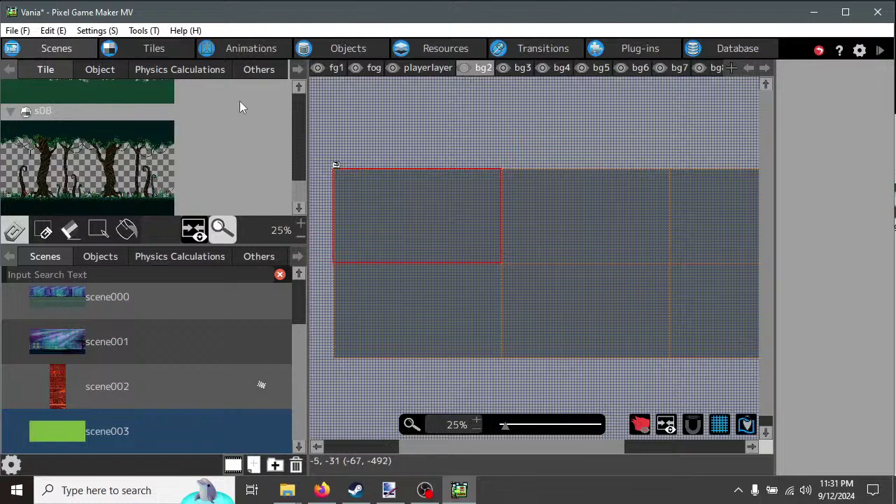
drag(295, 184, 308, 101)
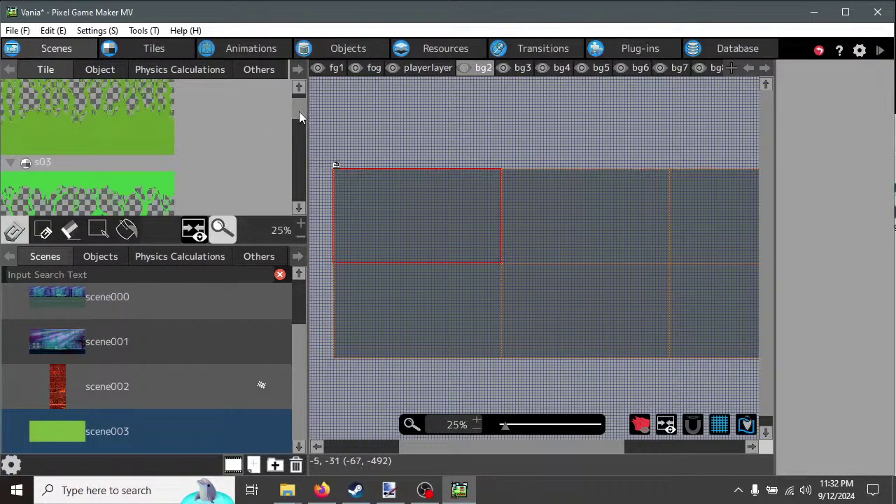
scroll(299, 111, up, 1)
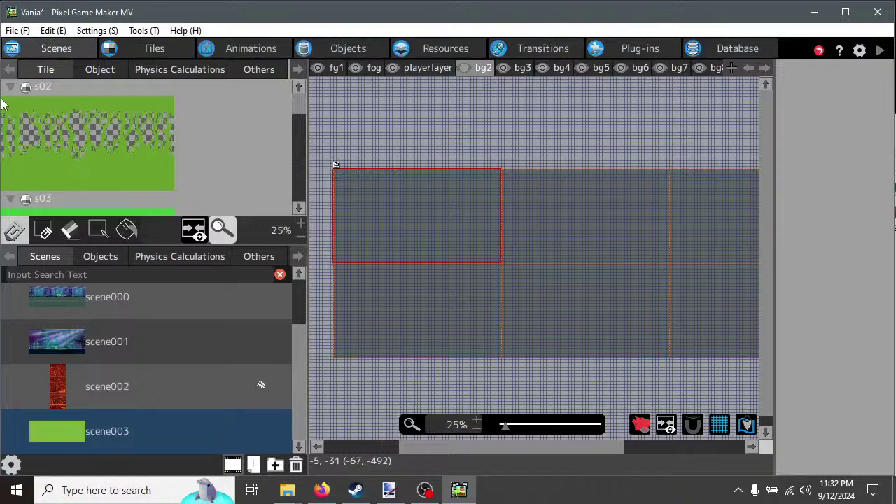
drag(8, 100, 79, 107)
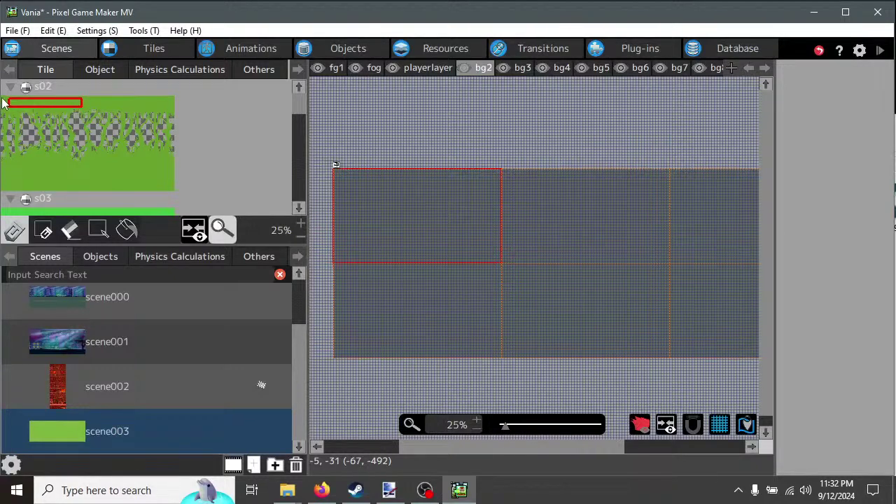
drag(7, 104, 203, 202)
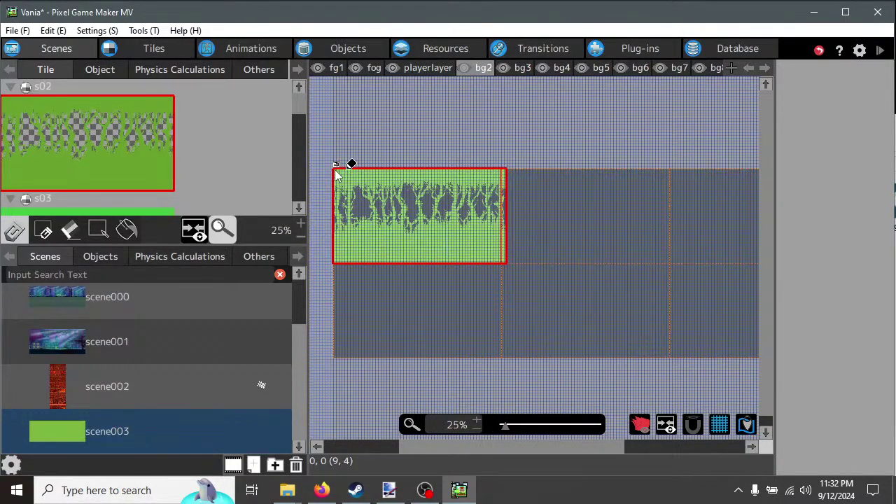
Paint the s02 tileset on layer bg2, starting at the scene's top-left corner and continuing to its right edge.
scroll(336, 175, up, 1)
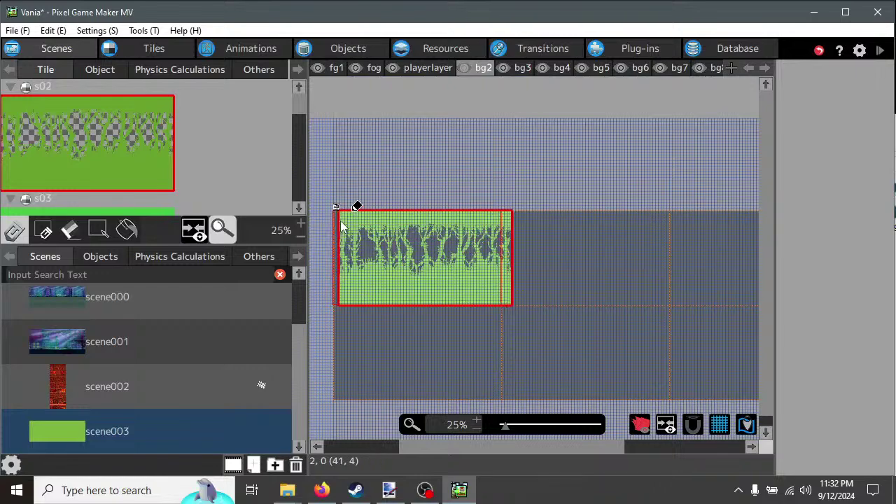
ctrl+scroll(357, 208, up, 1)
scroll(340, 224, up, 1)
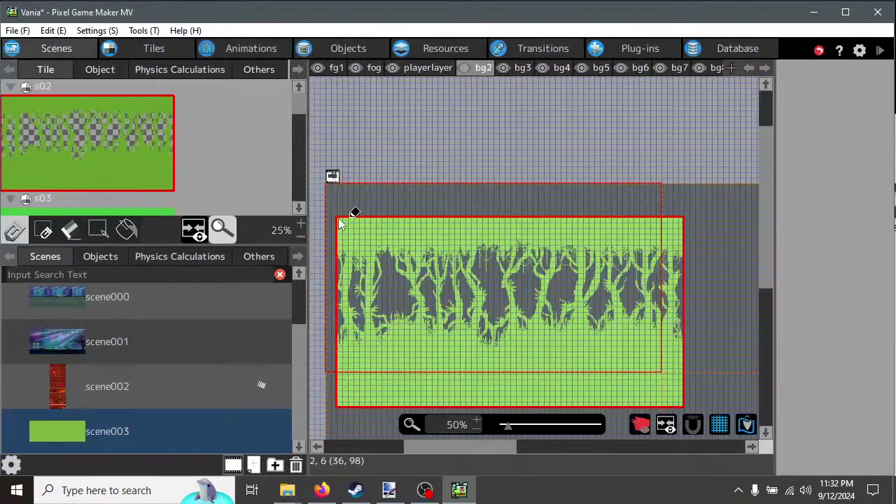
ctrl+scroll(338, 223, up, 1)
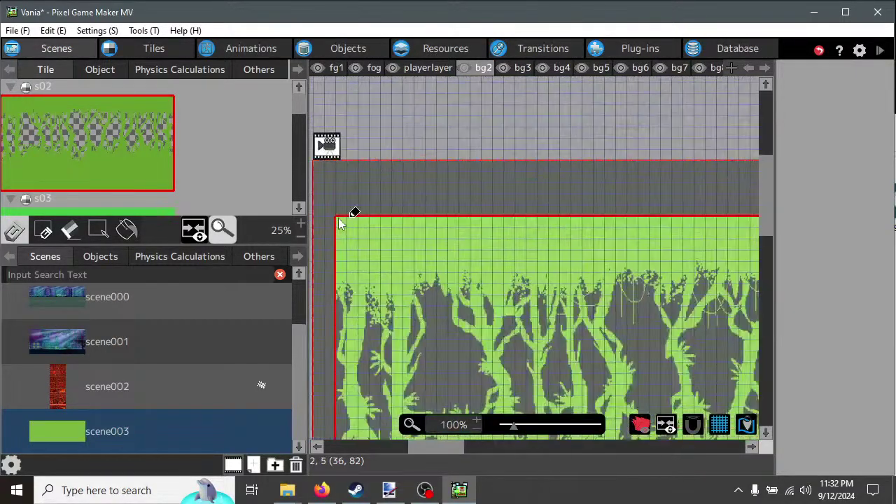
scroll(332, 184, down, 1)
scroll(317, 175, down, 1)
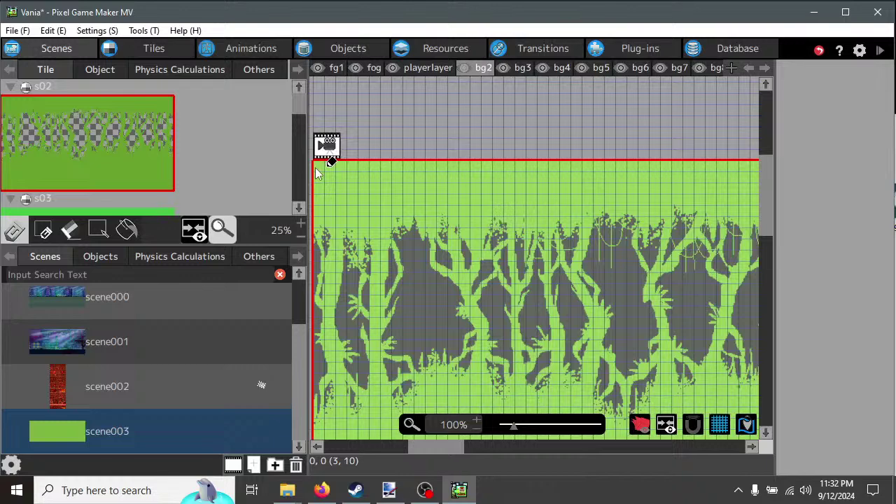
drag(317, 175, 508, 450)
scroll(558, 240, down, 3)
scroll(560, 250, down, 3)
scroll(556, 276, up, 5)
drag(527, 300, 634, 203)
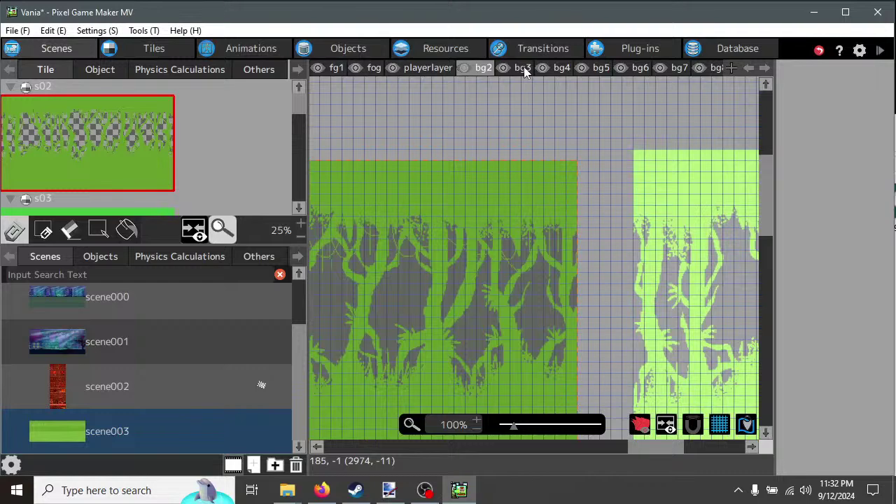
Make bg3 the active layer of scene003 and select the entire s03 tileset for painting.
click(524, 68)
scroll(297, 106, down, 2)
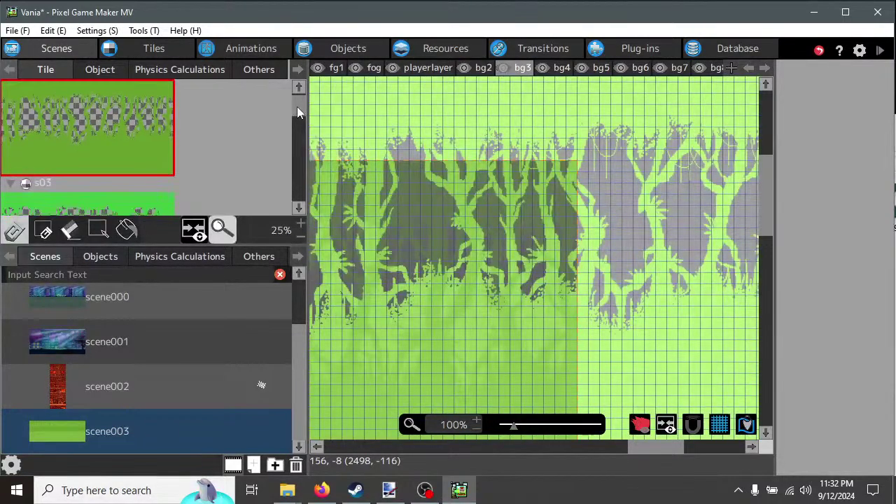
drag(297, 106, 297, 120)
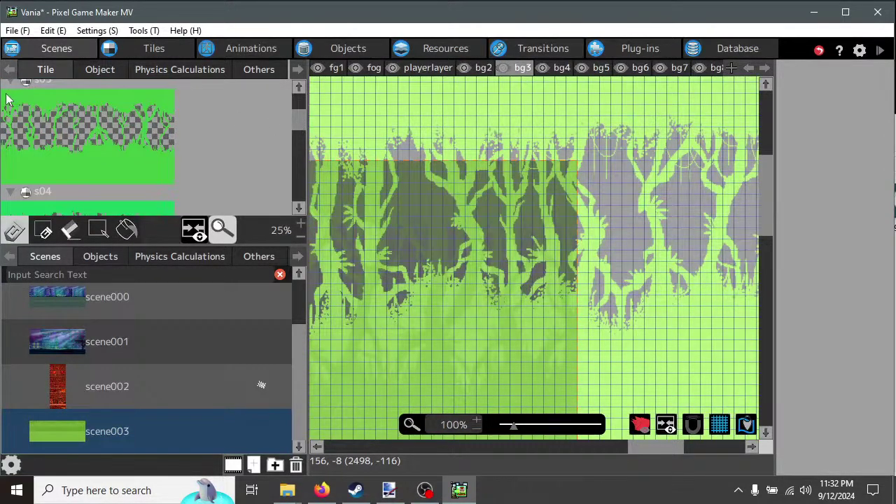
drag(4, 96, 198, 203)
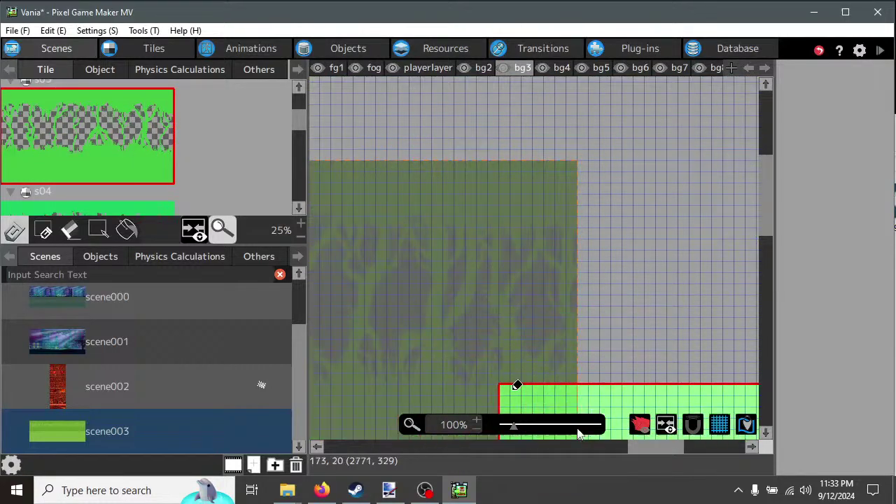
Paint the s03 tileset side by side on layer bg3, from the scene's top-left corner to its right edge.
mouse_move(648, 450)
mouse_down()
mouse_move(607, 458)
mouse_move(401, 454)
mouse_move(424, 454)
mouse_up()
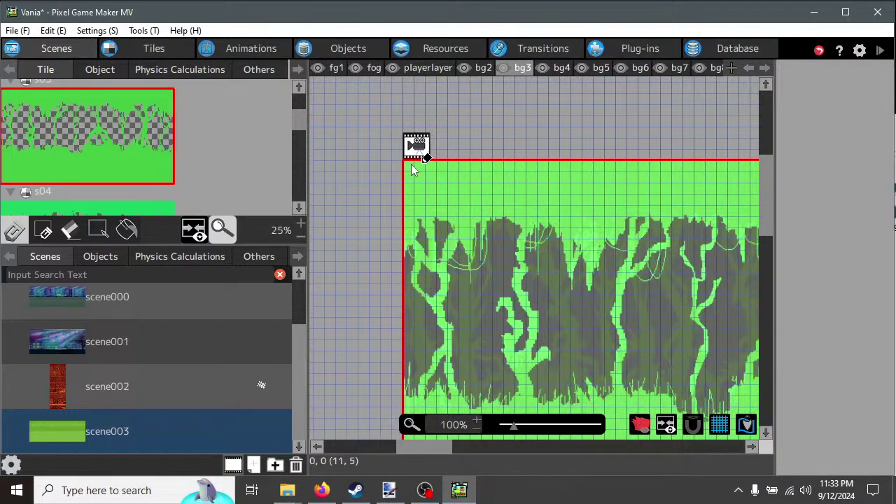
drag(421, 448, 516, 454)
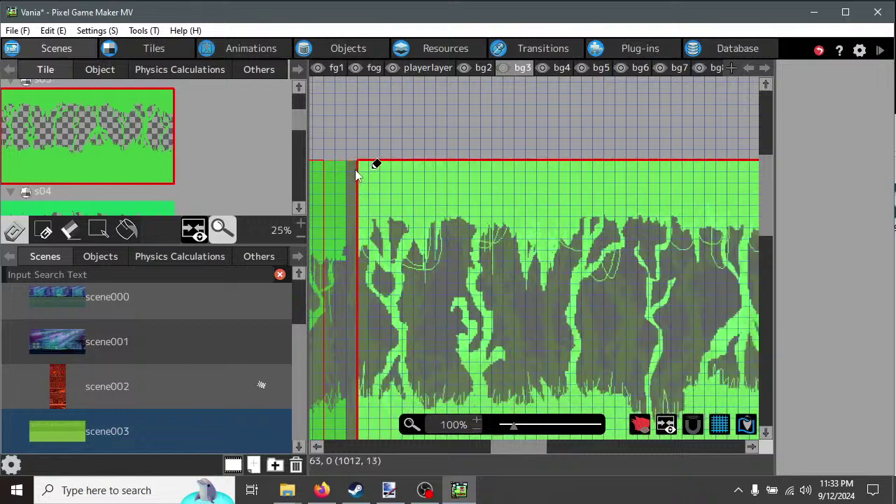
drag(519, 445, 593, 449)
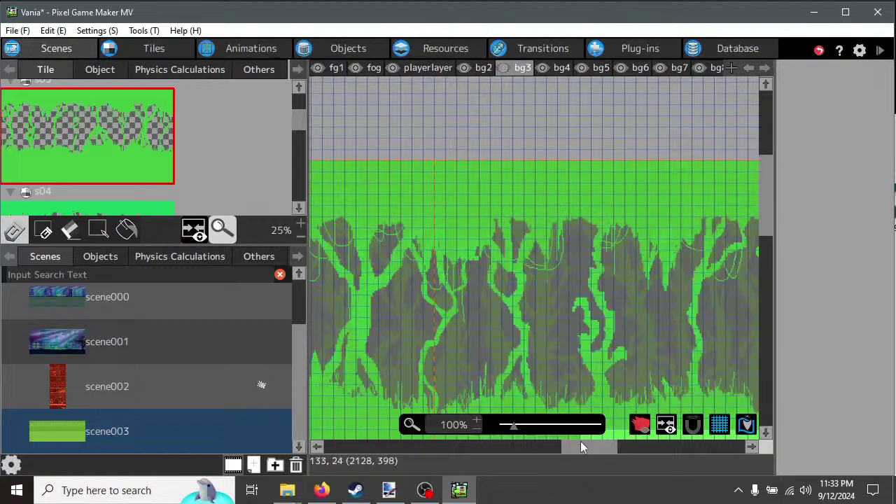
drag(581, 443, 400, 448)
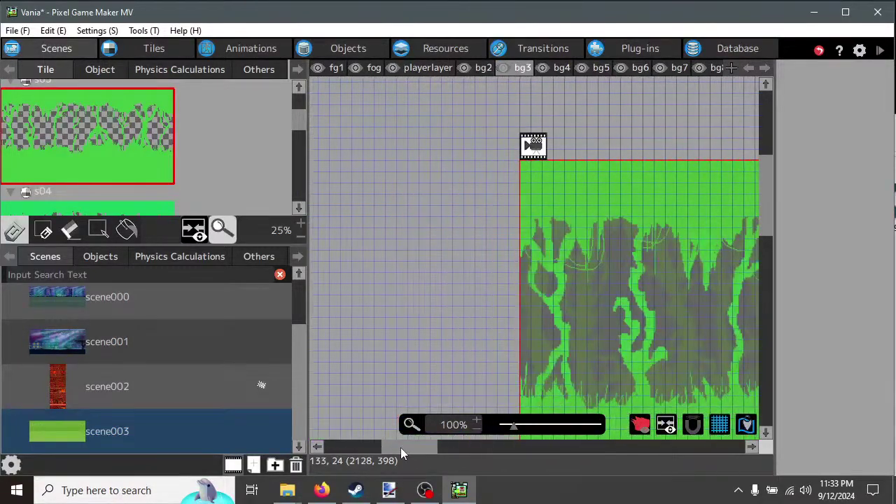
Make bg4 the active layer of scene003 and select the entire s04 tileset for painting.
click(559, 68)
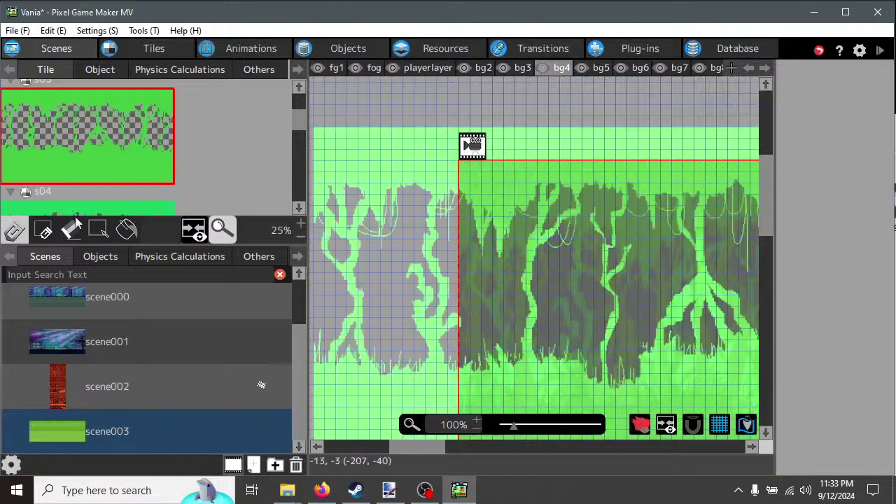
scroll(155, 159, down, 1)
scroll(155, 159, down, 2)
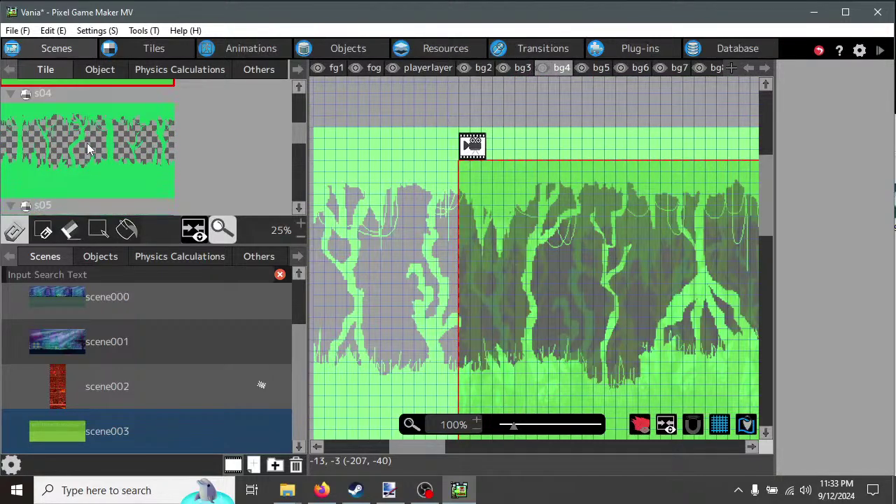
drag(3, 111, 182, 204)
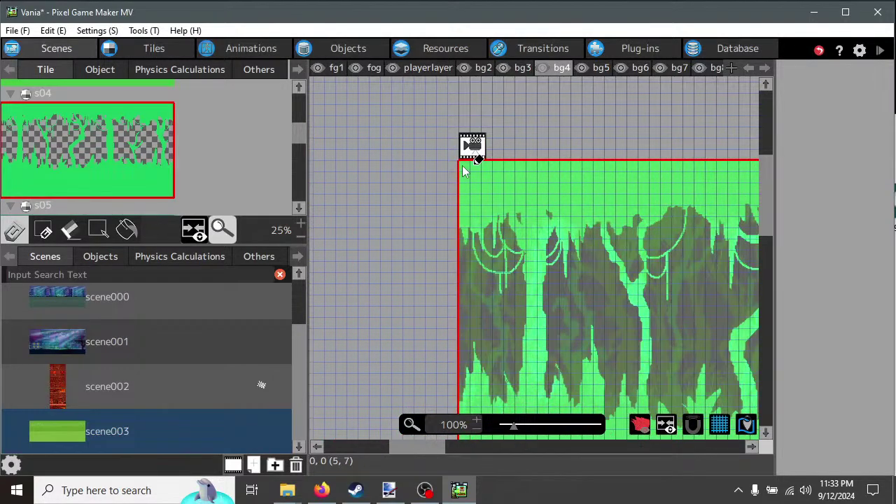
Paint the s04 tileset side by side on layer bg4, from the scene's top-left corner to its right edge.
drag(430, 448, 515, 453)
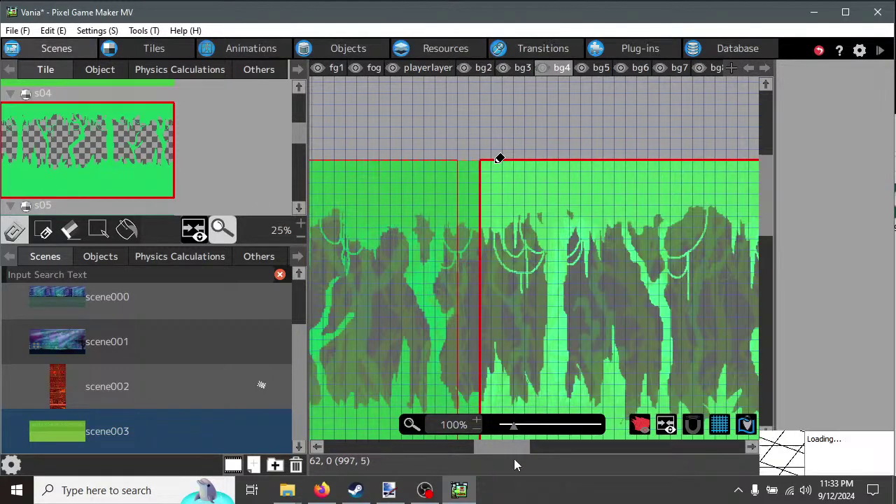
drag(509, 450, 607, 450)
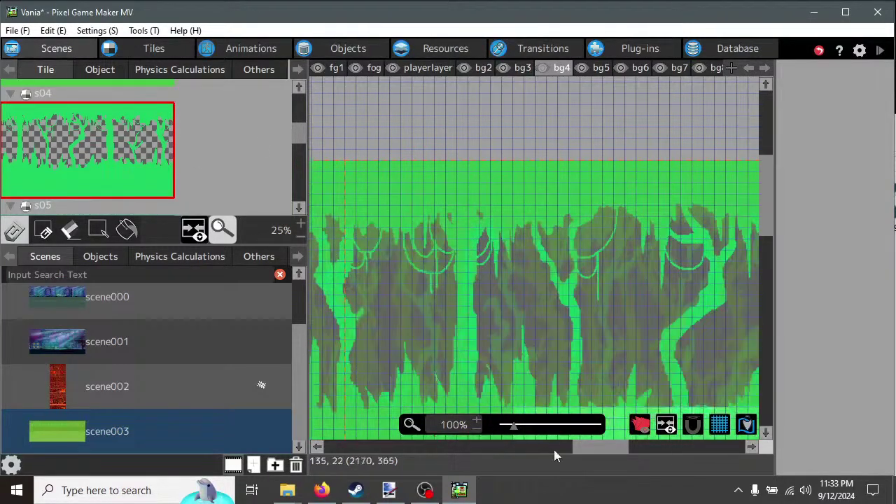
drag(588, 451, 400, 444)
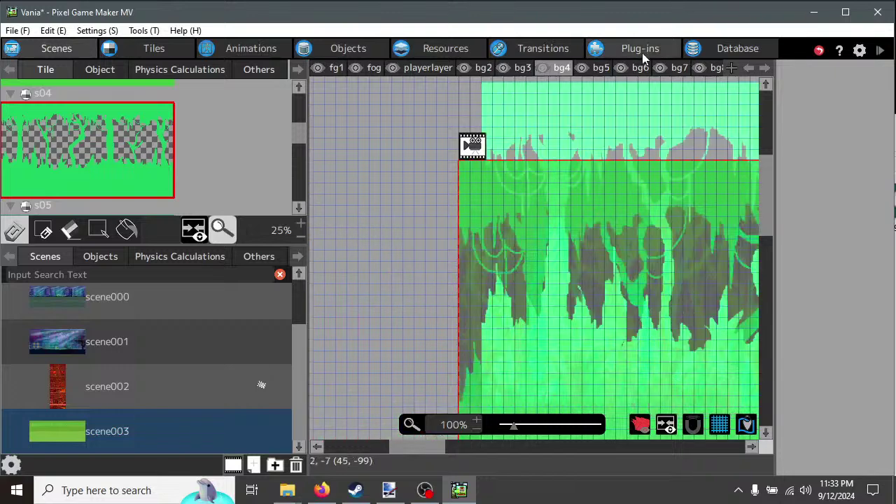
Make bg5 the active layer of scene003 and select the entire s05 tileset for painting.
click(601, 68)
scroll(253, 145, down, 3)
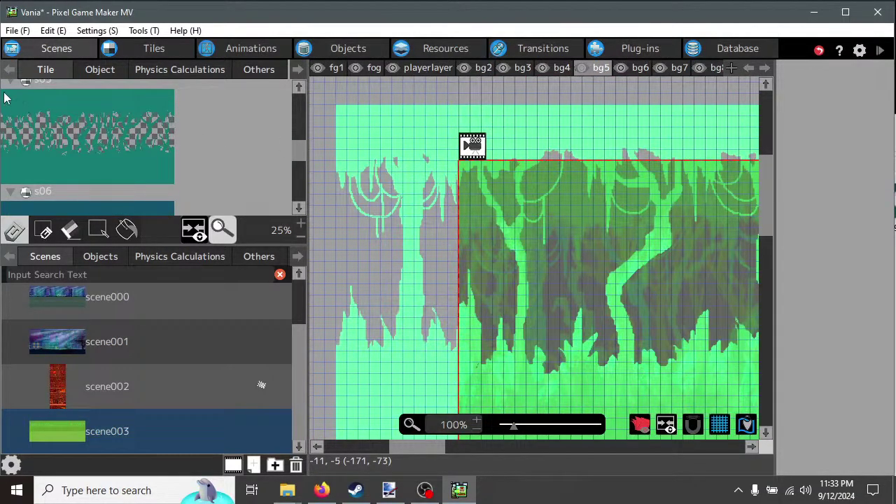
drag(4, 98, 213, 200)
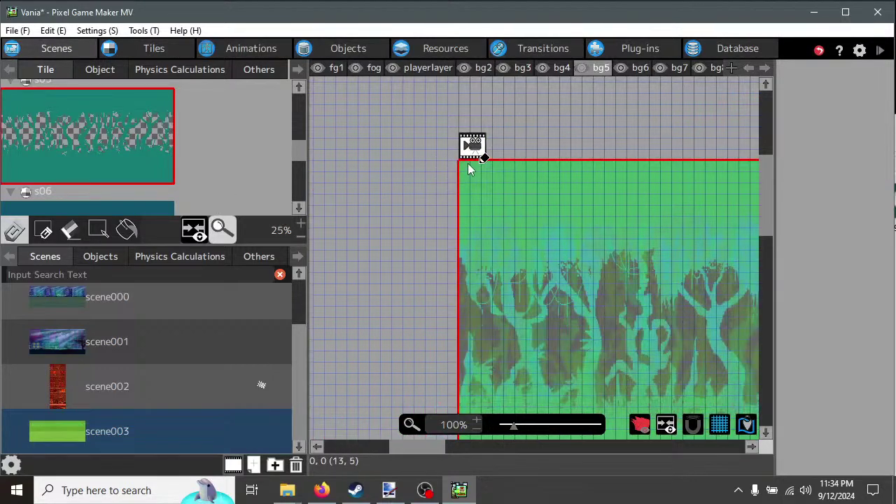
Place the s05 tileset at the scene's top-left corner on layer bg5 and hide the painted layers bg2, bg3 and bg4.
click(449, 189)
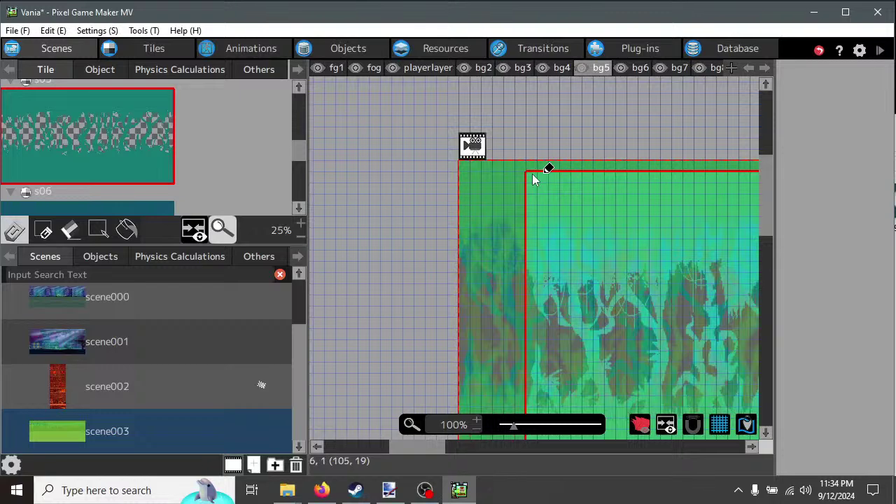
drag(428, 445, 514, 446)
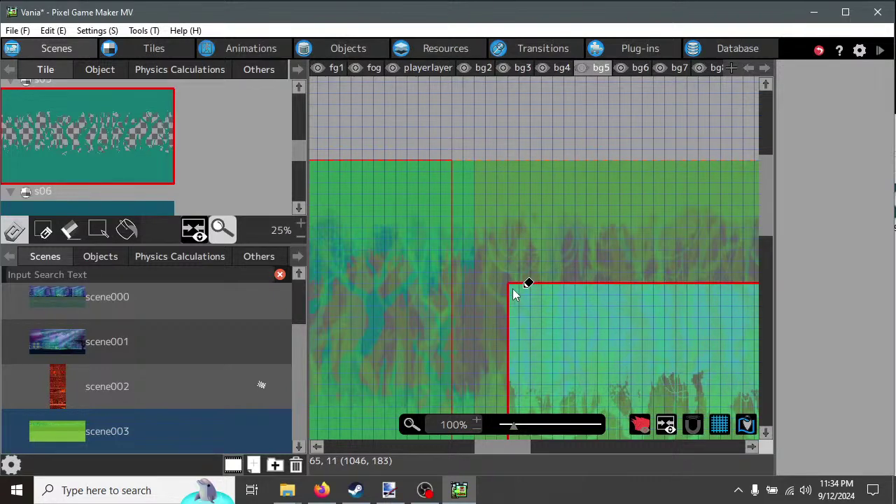
drag(503, 445, 414, 452)
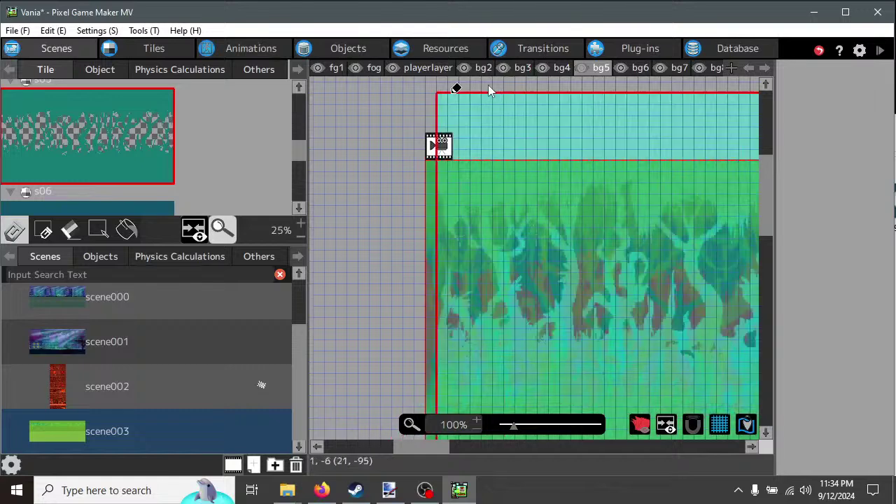
click(504, 68)
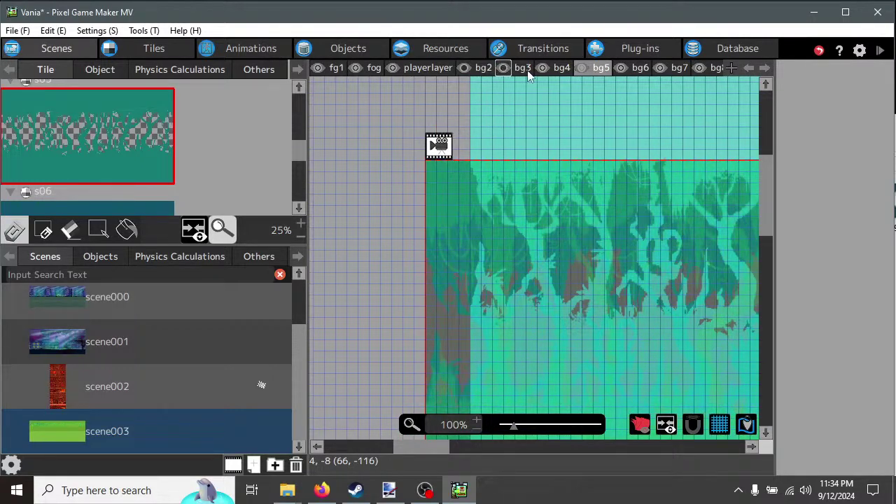
click(544, 67)
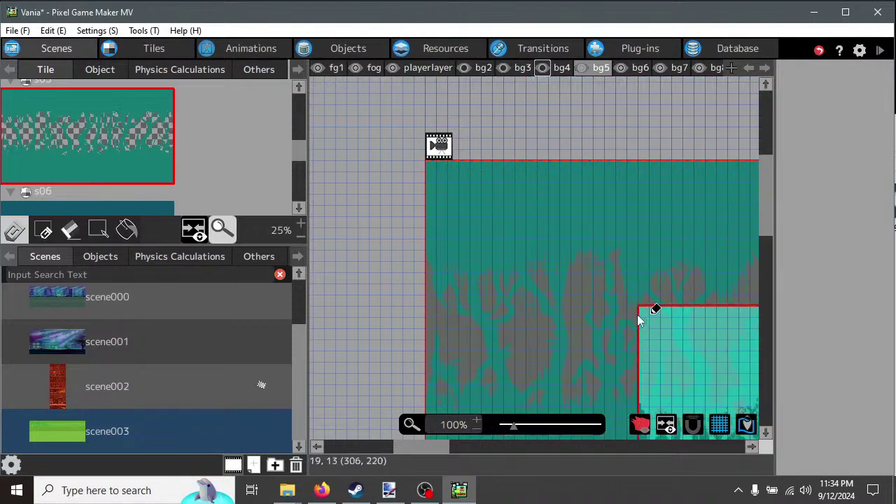
Continue painting copies of the s05 tileset side by side on layer bg5 up to the scene's right edge.
drag(526, 303, 434, 173)
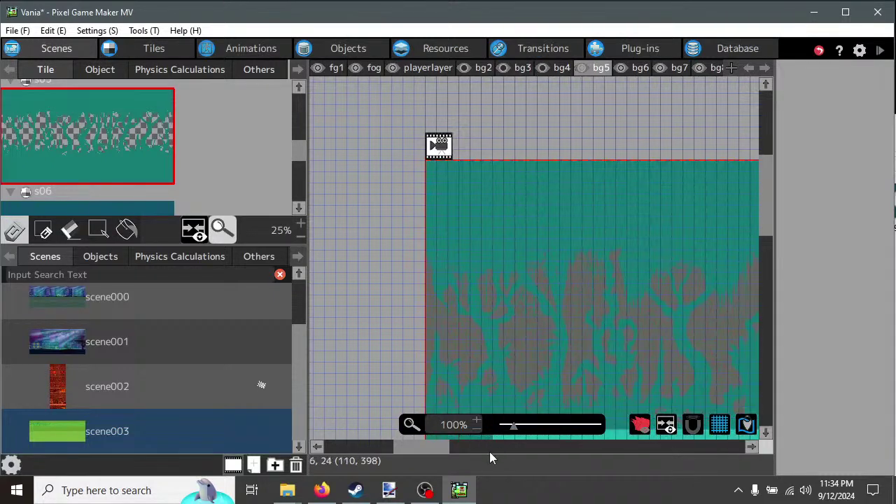
drag(436, 450, 518, 460)
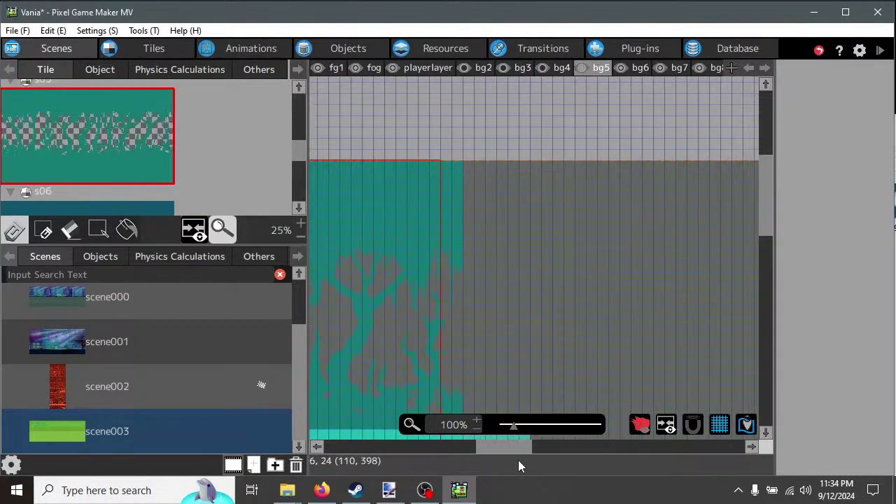
mouse_move(483, 168)
mouse_down()
mouse_move(538, 206)
mouse_move(490, 168)
mouse_move(473, 172)
mouse_up()
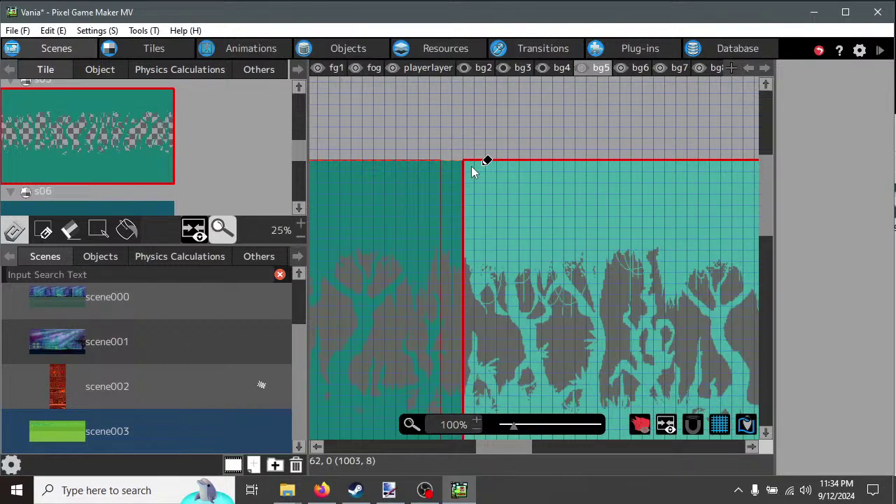
drag(522, 451, 605, 460)
drag(504, 226, 440, 175)
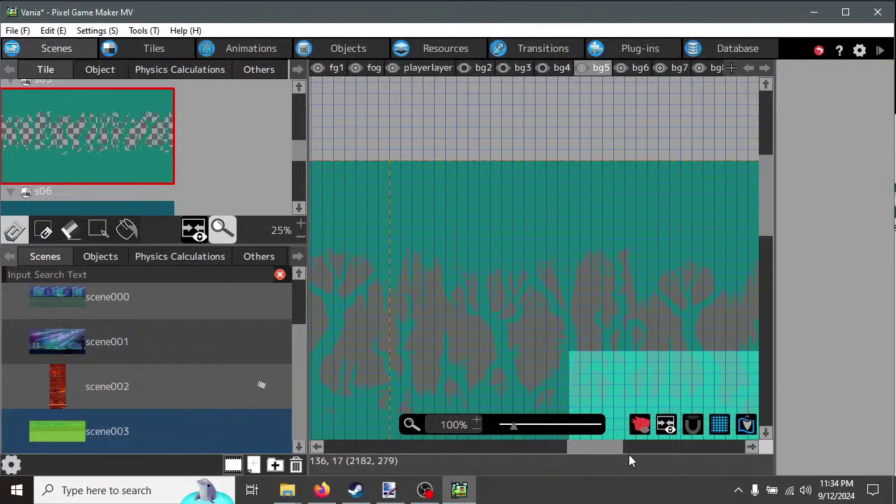
click(637, 448)
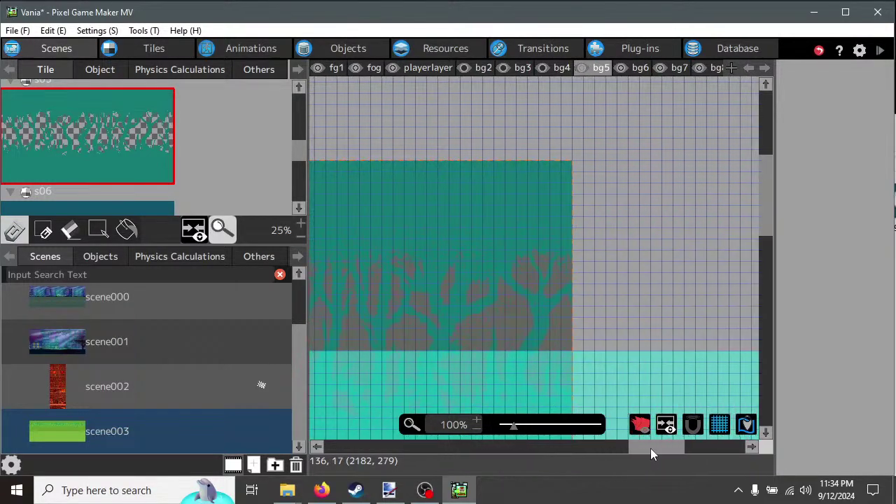
Show layer bg4 with bg5 hidden to inspect its painted tiles along the scene, and switch the visibility back to bg5.
drag(627, 452, 583, 70)
click(545, 68)
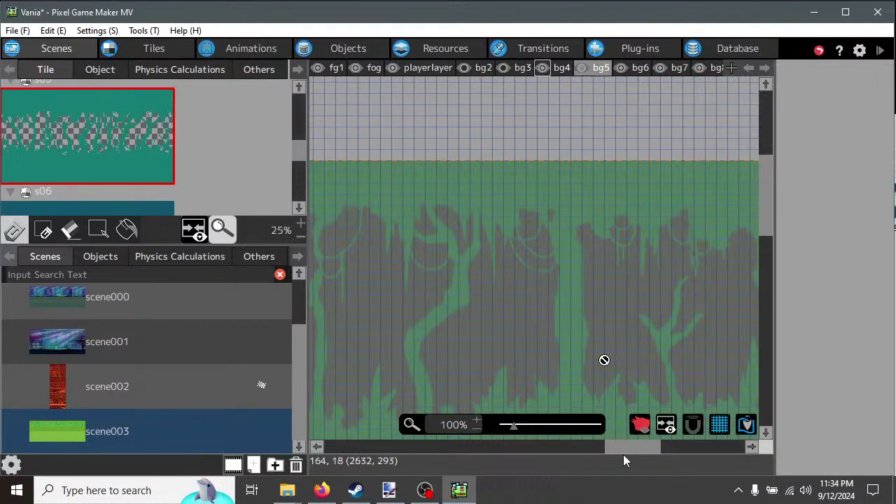
drag(635, 451, 427, 445)
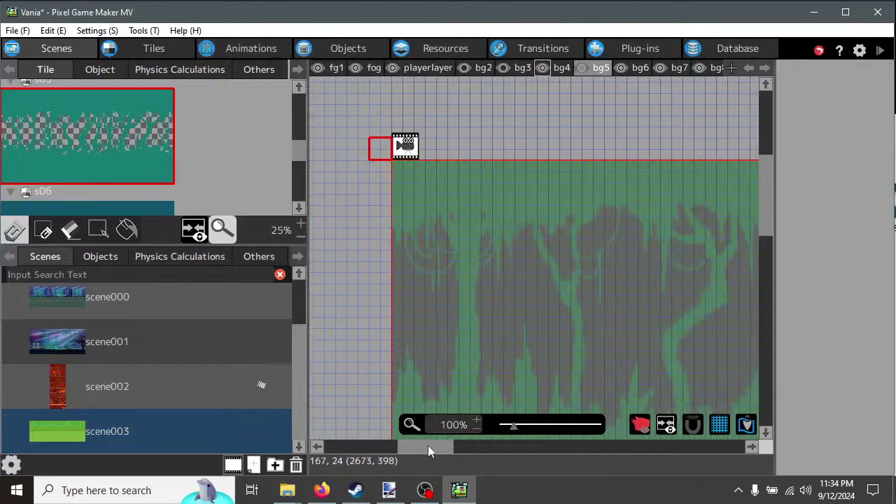
click(542, 68)
click(583, 68)
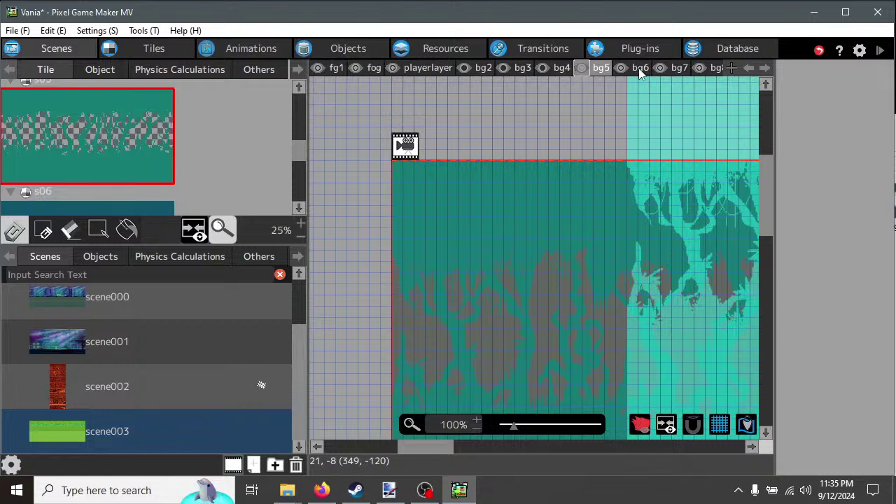
Make bg6 the active layer of scene003 and select the entire s06 tileset for painting.
click(638, 67)
scroll(205, 170, down, 2)
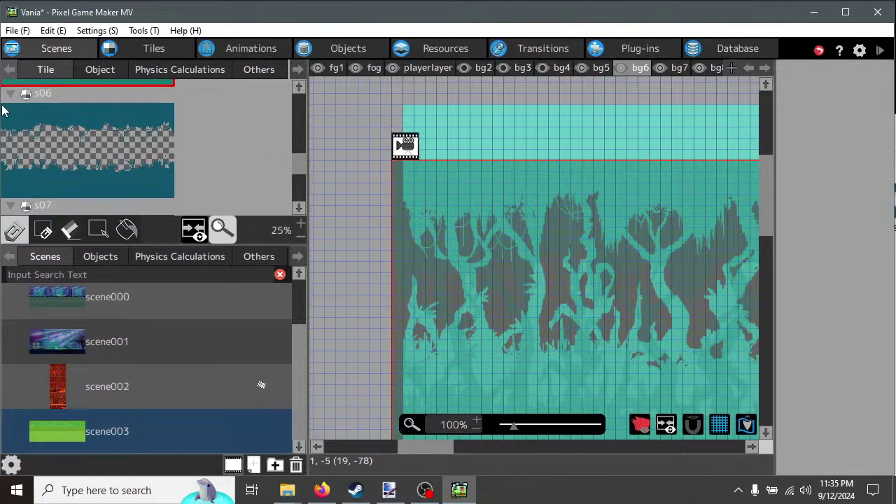
drag(4, 110, 154, 191)
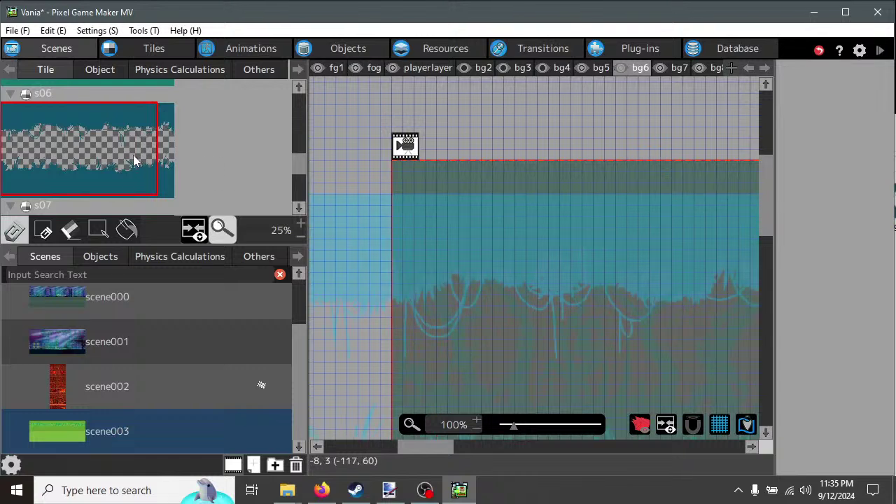
click(167, 125)
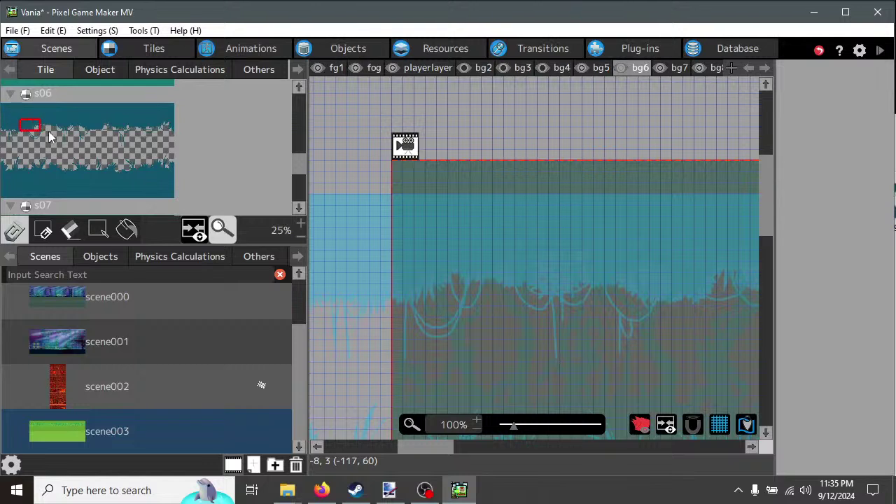
drag(3, 110, 172, 196)
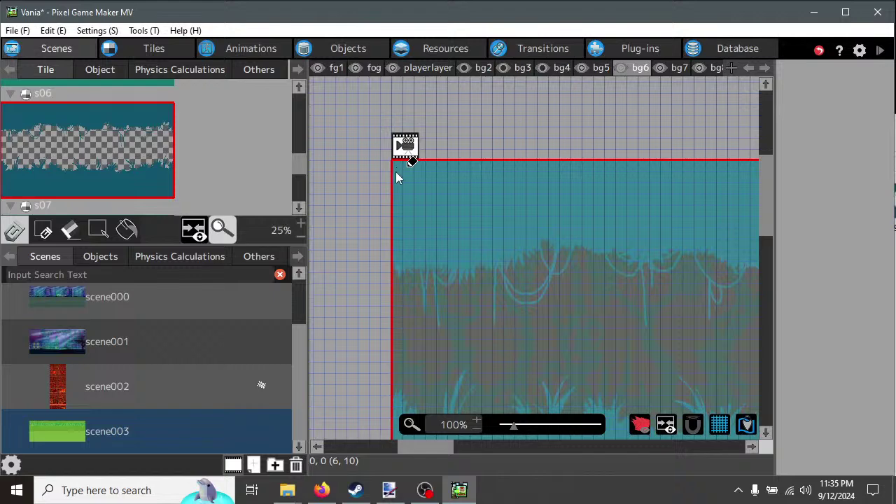
Paint copies of the s06 tileset side by side on layer bg6 from the scene's top-left corner to its right edge.
drag(437, 447, 510, 447)
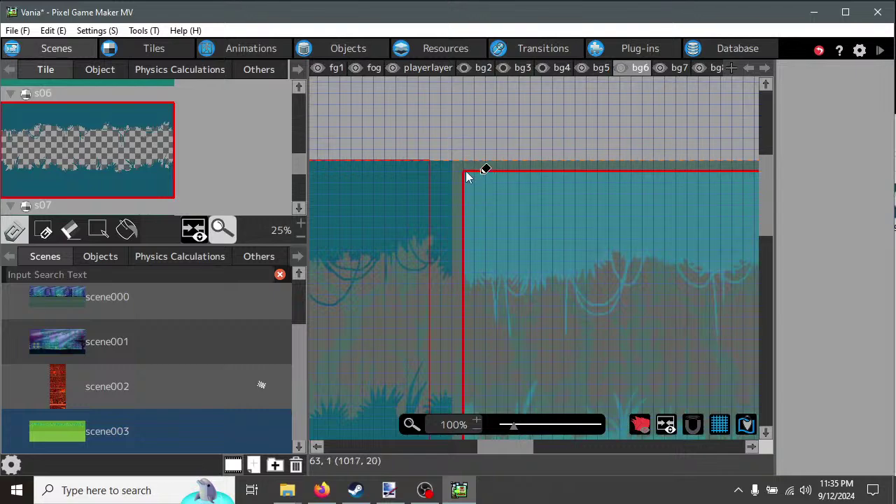
click(460, 180)
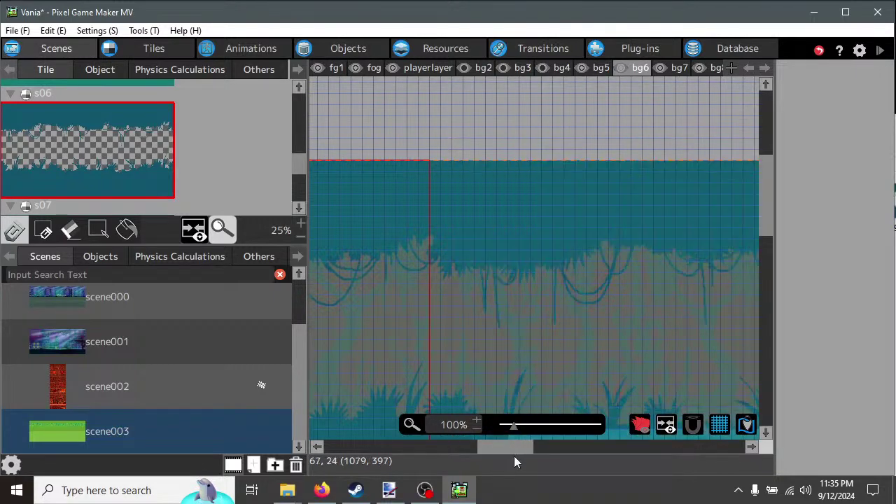
drag(516, 450, 599, 448)
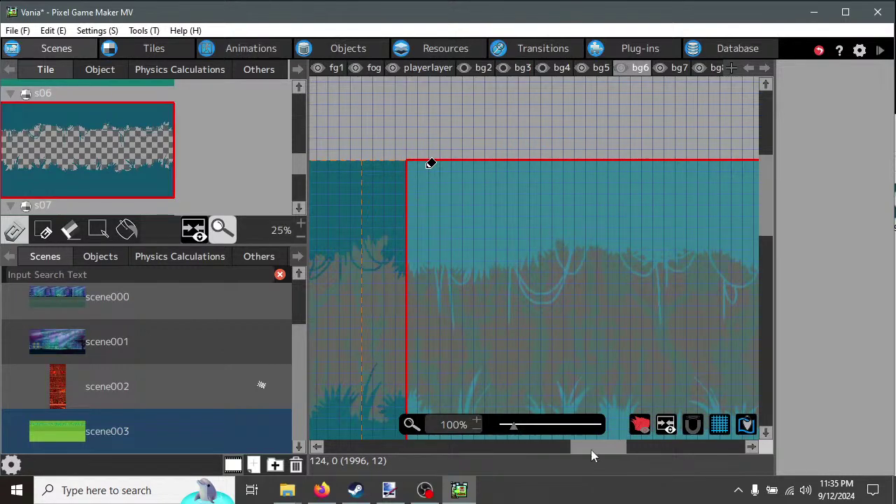
Make bg7 the active layer of scene003 and select the entire s07 tileset for painting.
drag(594, 450, 411, 456)
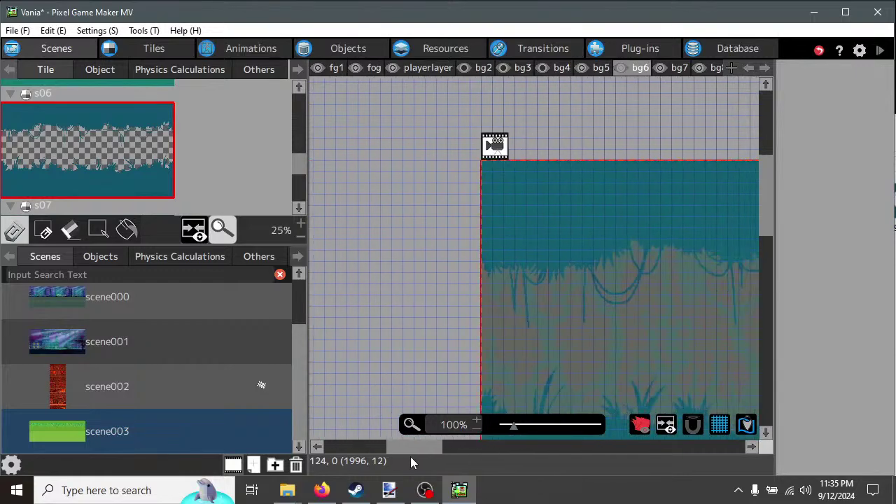
click(677, 69)
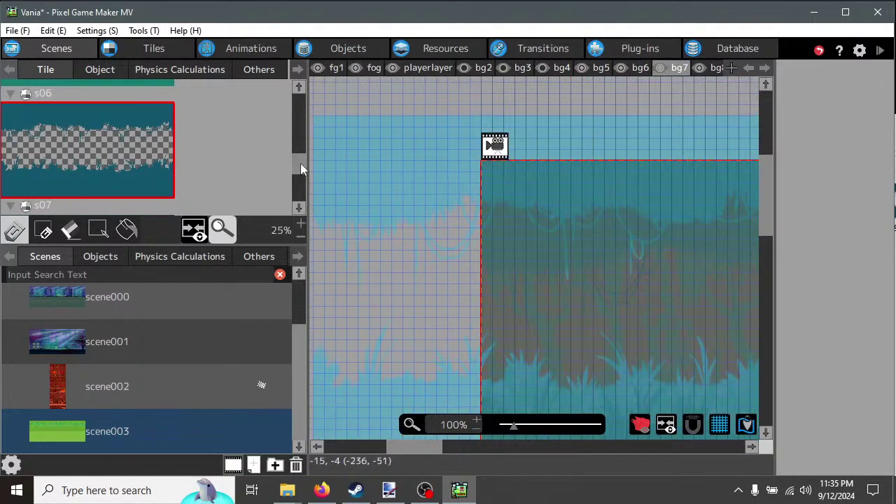
scroll(300, 165, down, 2)
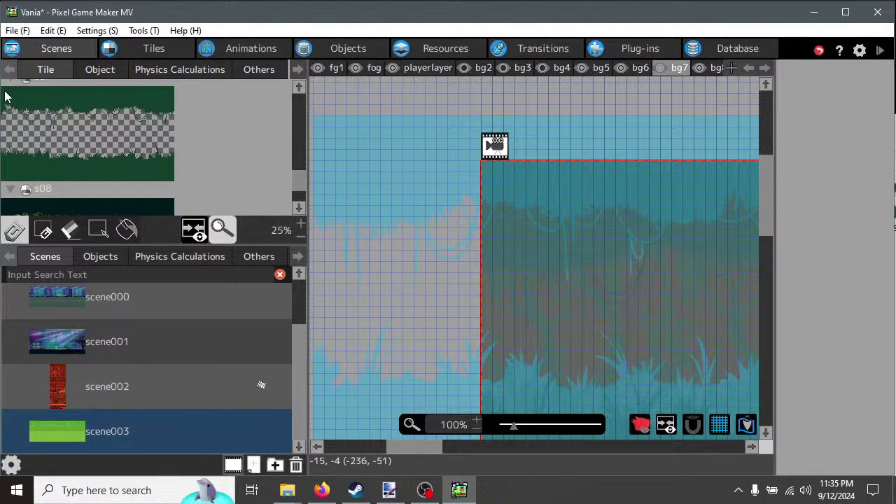
drag(8, 96, 48, 105)
click(79, 124)
drag(4, 92, 204, 189)
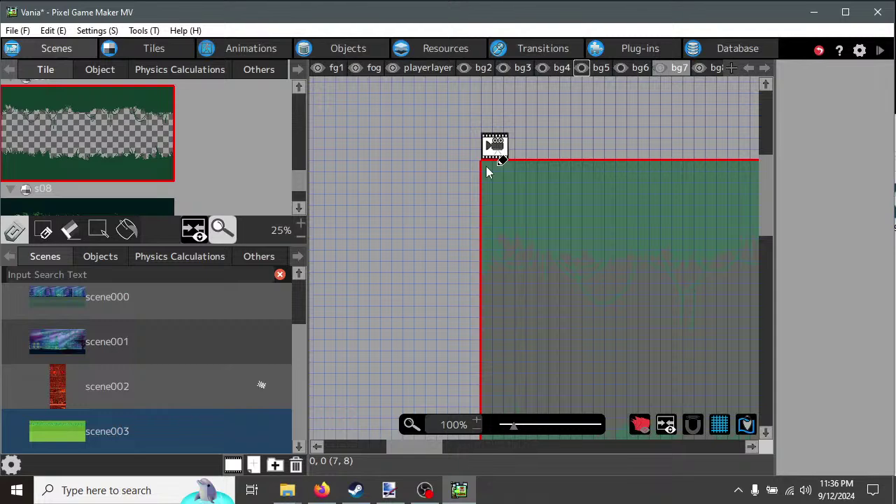
Paint three copies of the s07 tileset side by side on layer bg7 from the scene's top-left corner to its right edge.
click(555, 378)
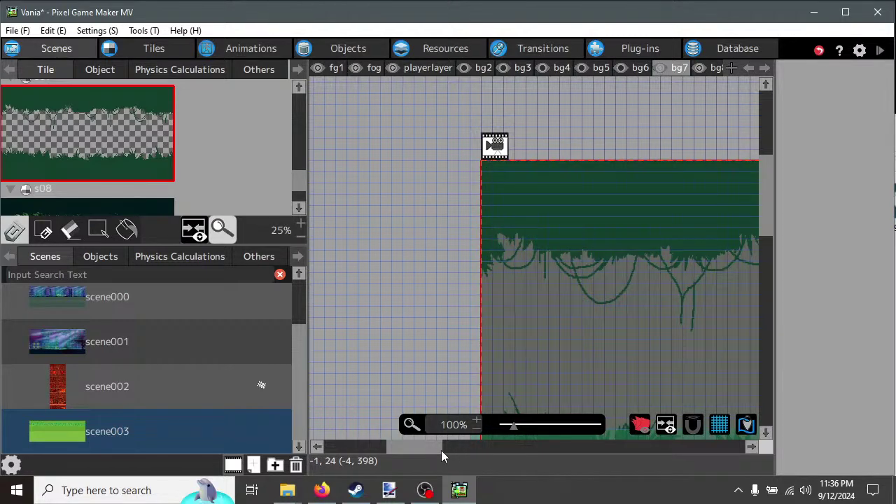
drag(491, 450, 527, 448)
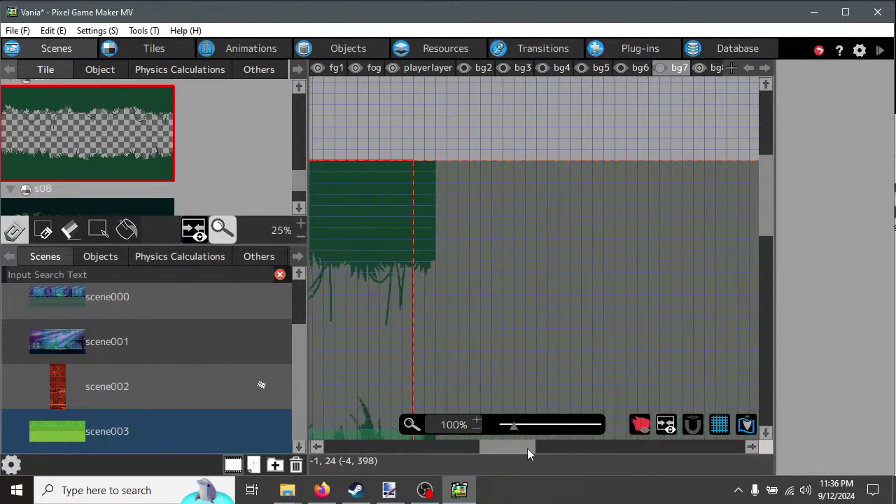
click(443, 173)
drag(509, 444, 581, 459)
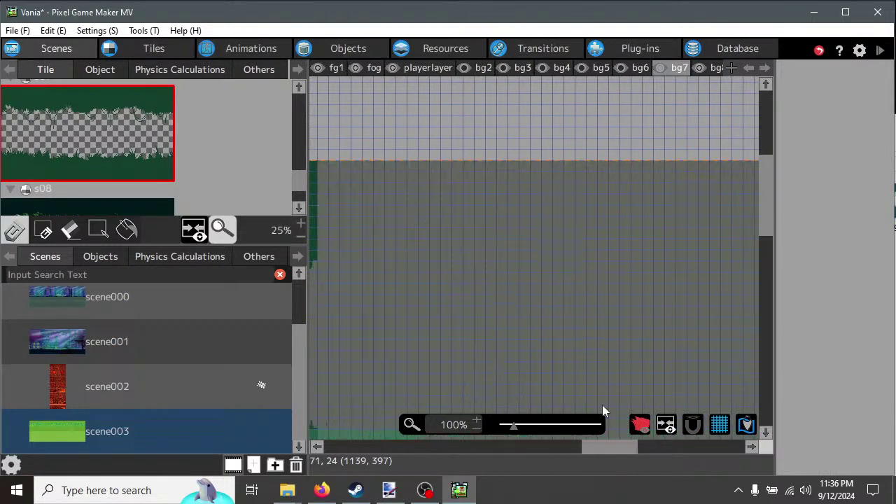
click(324, 168)
drag(610, 447, 652, 448)
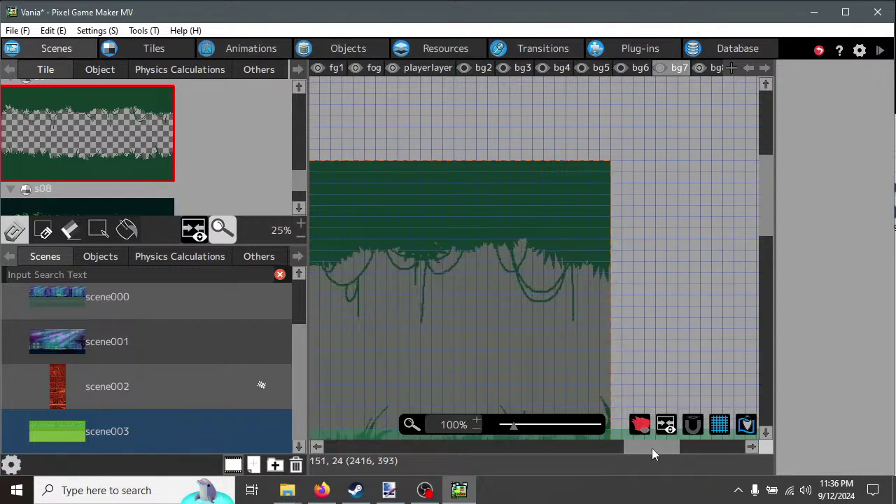
Hide the painted layer bg7, make bg8 the active layer and select the entire s08 tileset for painting.
drag(529, 452, 422, 444)
click(661, 68)
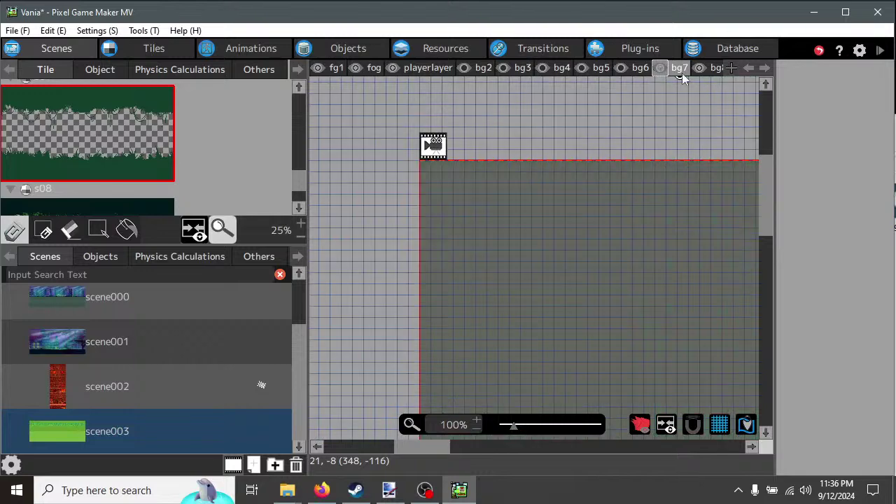
click(712, 67)
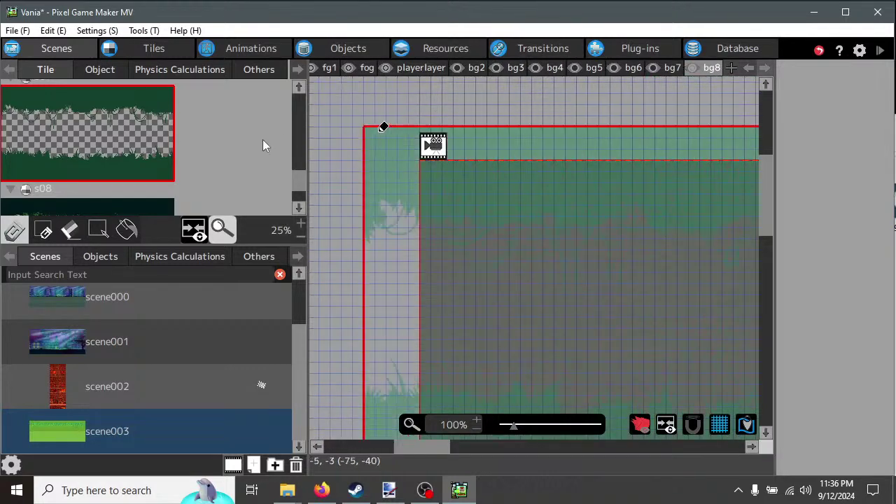
scroll(300, 183, down, 3)
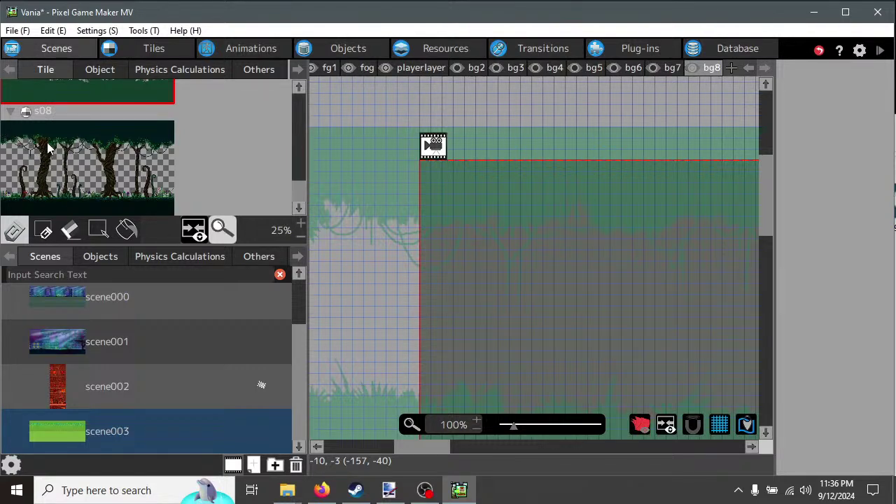
click(4, 124)
drag(89, 144, 180, 200)
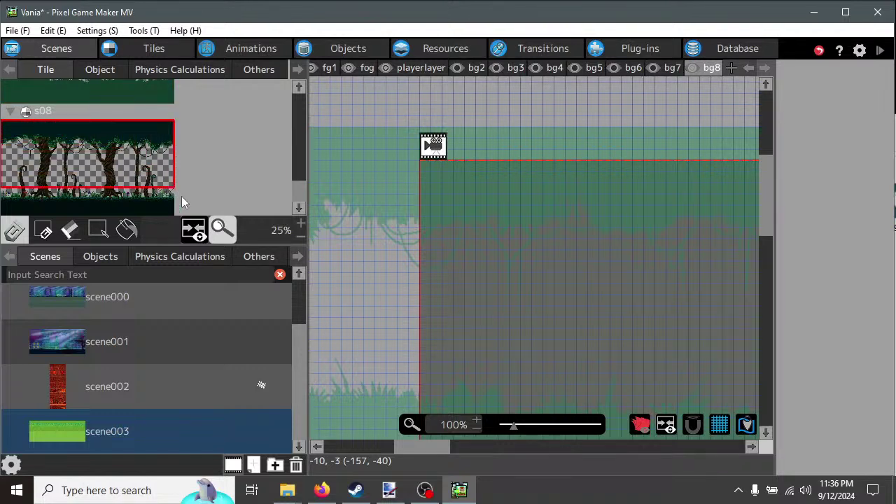
Paint three copies of the s08 tileset side by side on layer bg8 across the whole scene and drop the tileset selection.
click(430, 175)
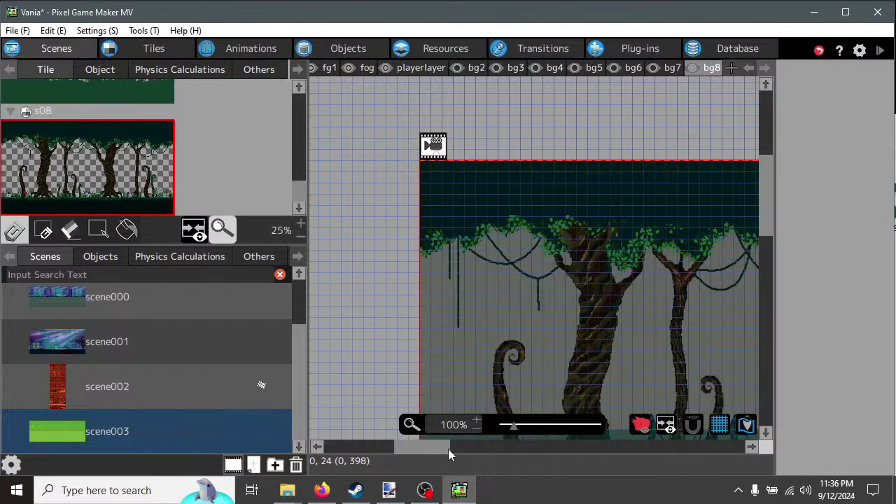
click(467, 451)
drag(467, 451, 499, 452)
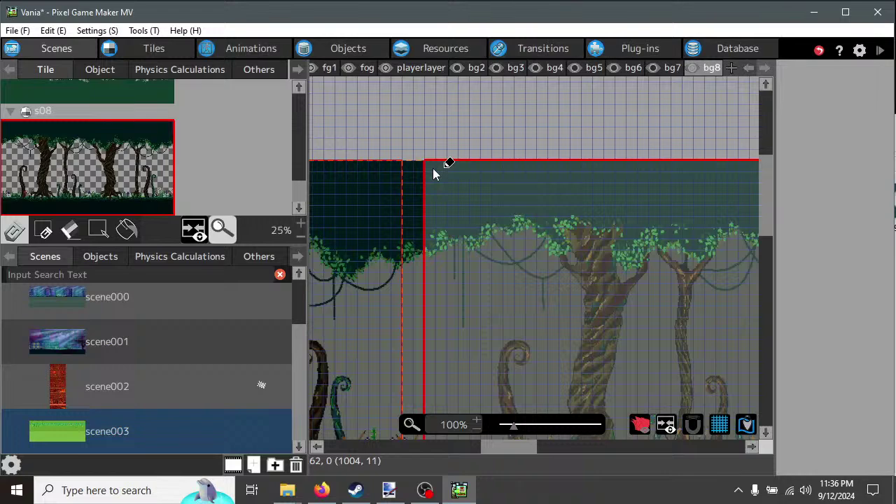
click(433, 174)
drag(502, 447, 619, 447)
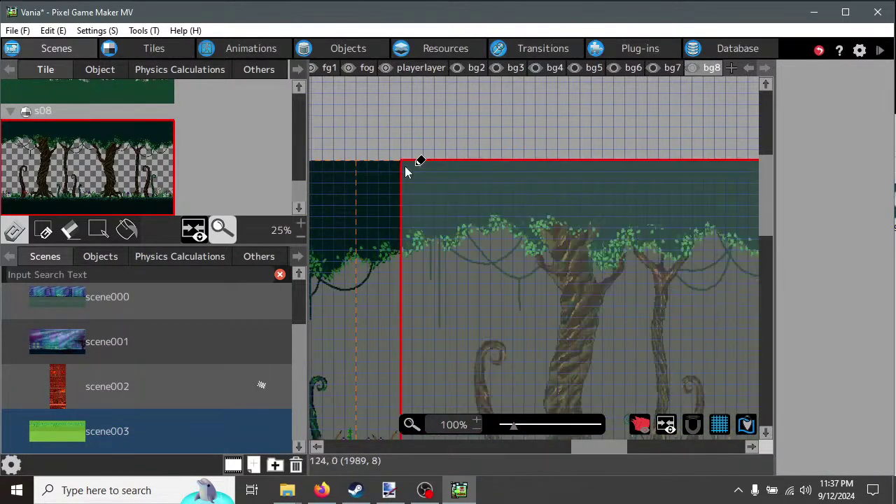
click(479, 285)
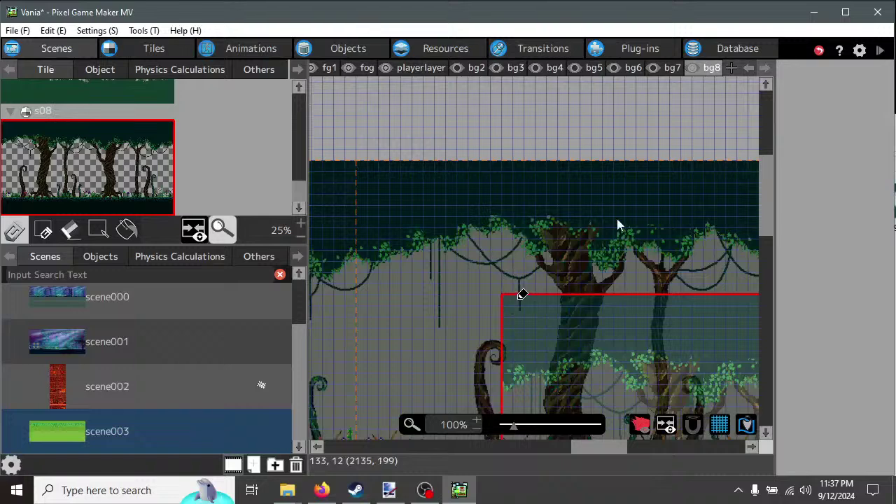
drag(596, 449, 616, 452)
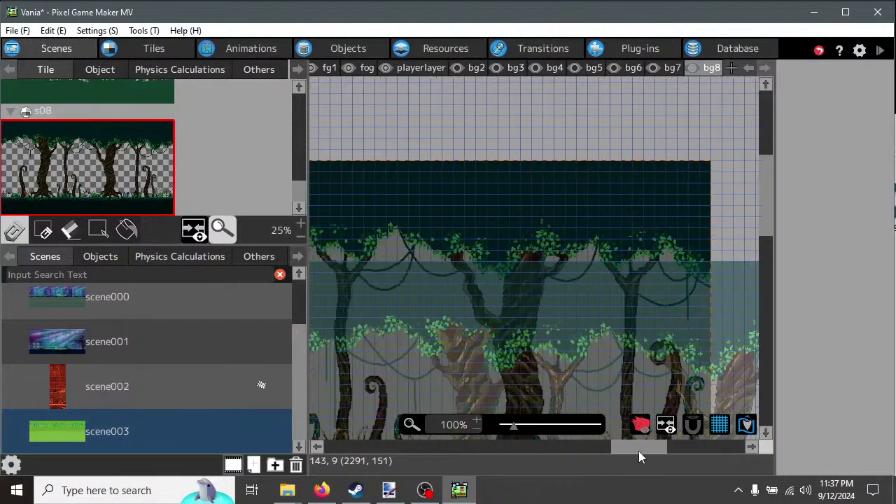
right_click(627, 104)
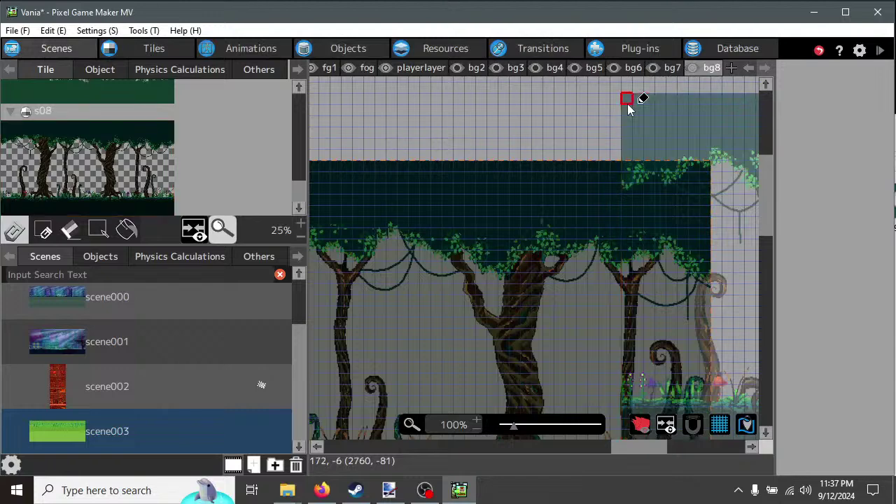
Show the hidden layers bg2 to bg7 again and look over the combined swamp background back at the scene's start.
click(613, 69)
click(573, 68)
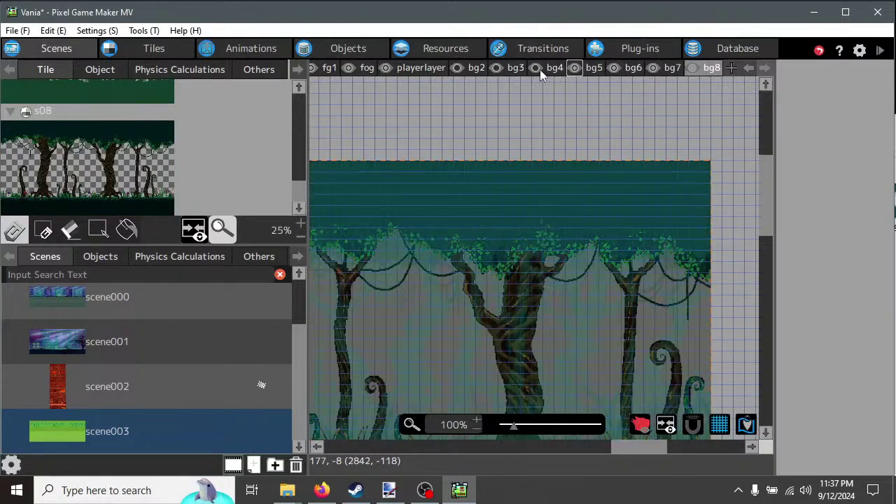
click(493, 68)
click(456, 67)
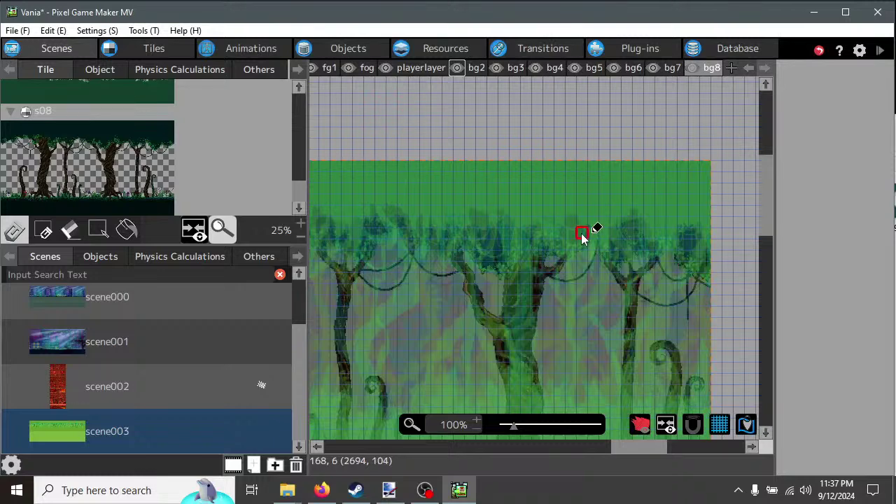
drag(646, 449, 436, 452)
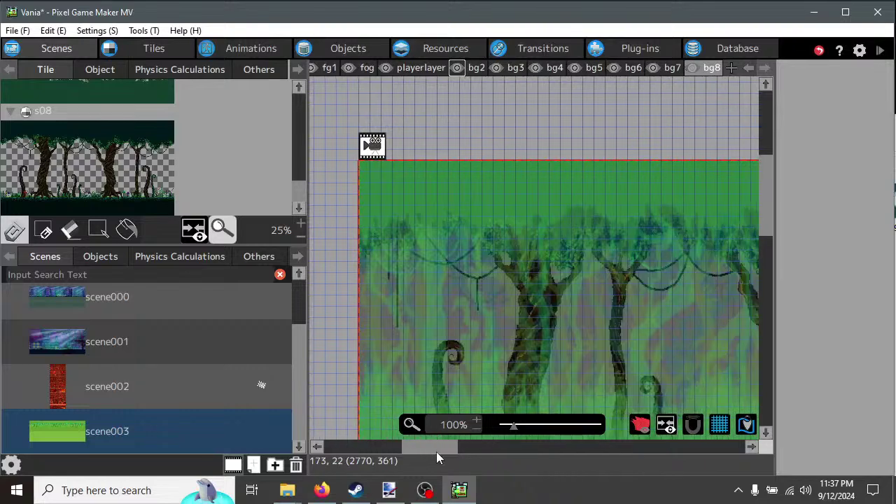
scroll(545, 301, down, 2)
scroll(543, 302, down, 1)
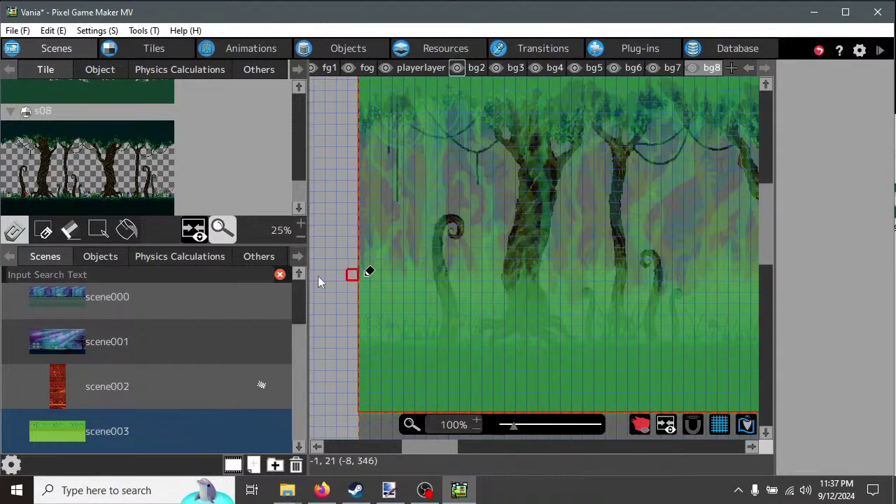
Open the scene settings of scene001, review the scrolling speed percentages of its background layers and close the settings.
double_click(69, 347)
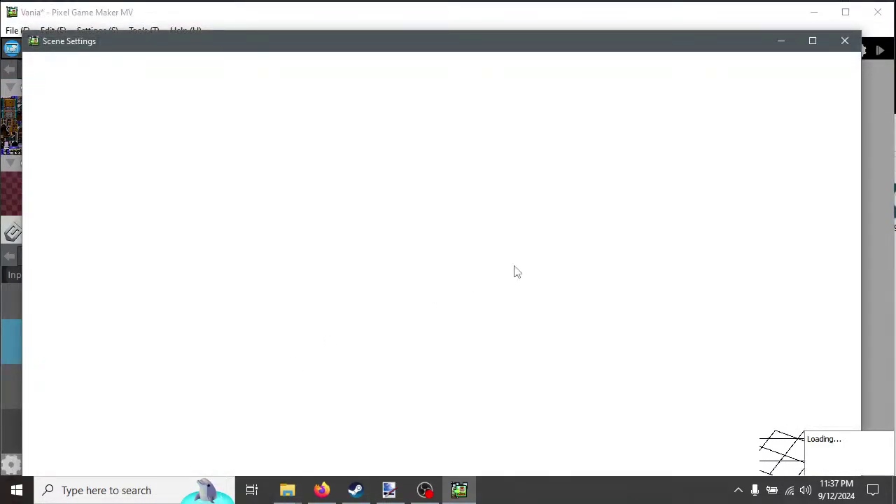
scroll(606, 406, down, 4)
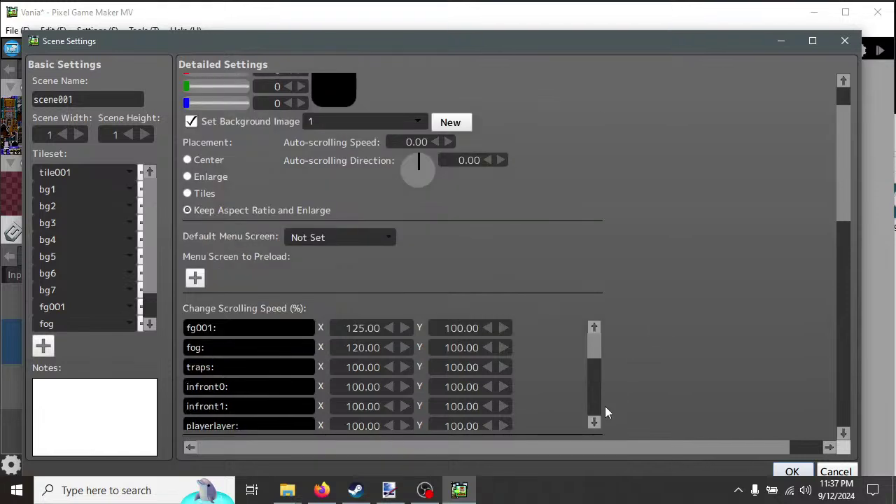
scroll(625, 363, down, 1)
drag(594, 330, 599, 395)
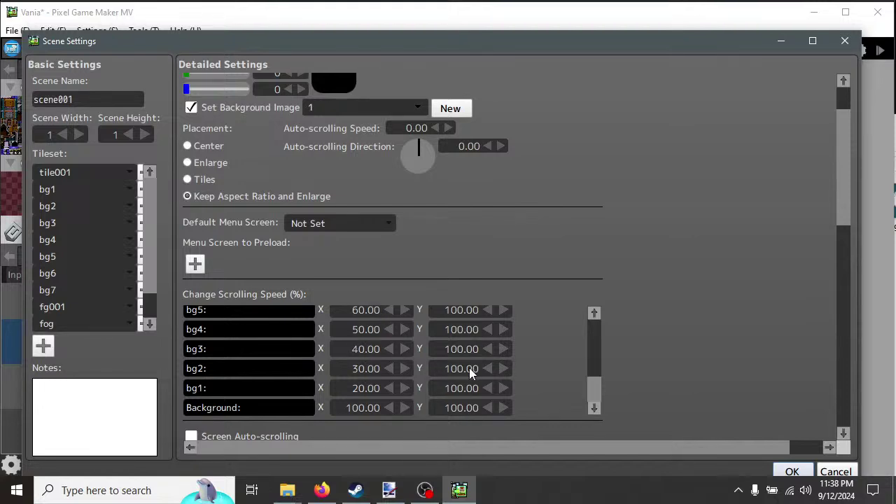
drag(595, 392, 601, 374)
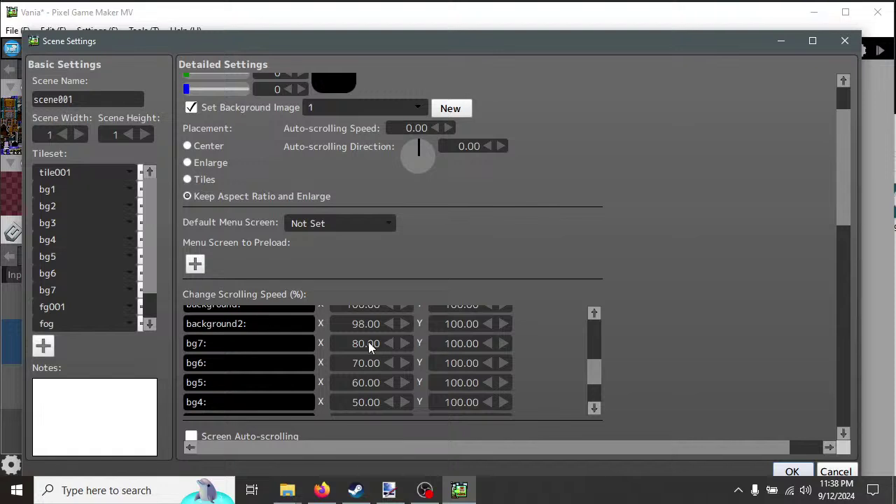
drag(592, 370, 626, 404)
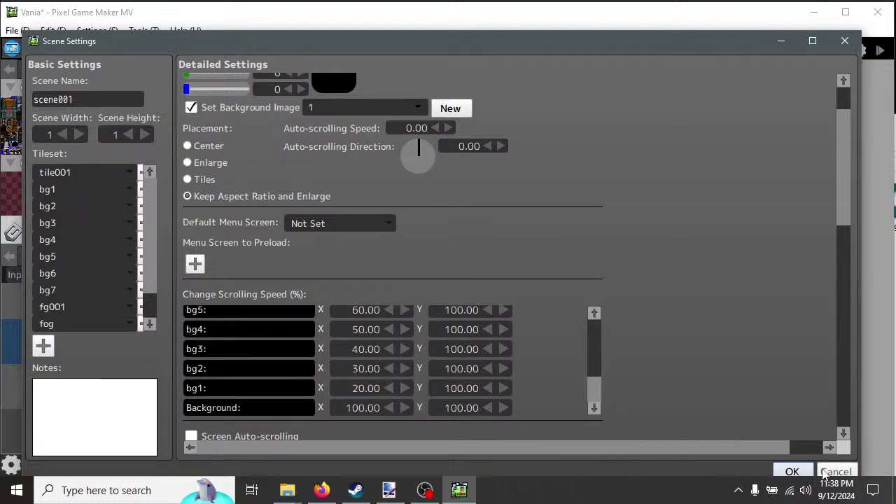
click(792, 472)
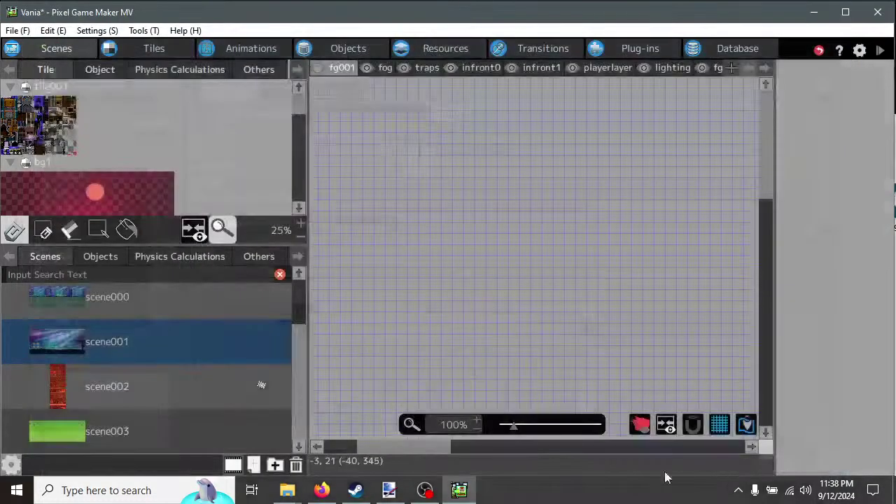
Check the layer scrolling speeds in the settings of scene000 for comparison and close them without changes.
click(99, 297)
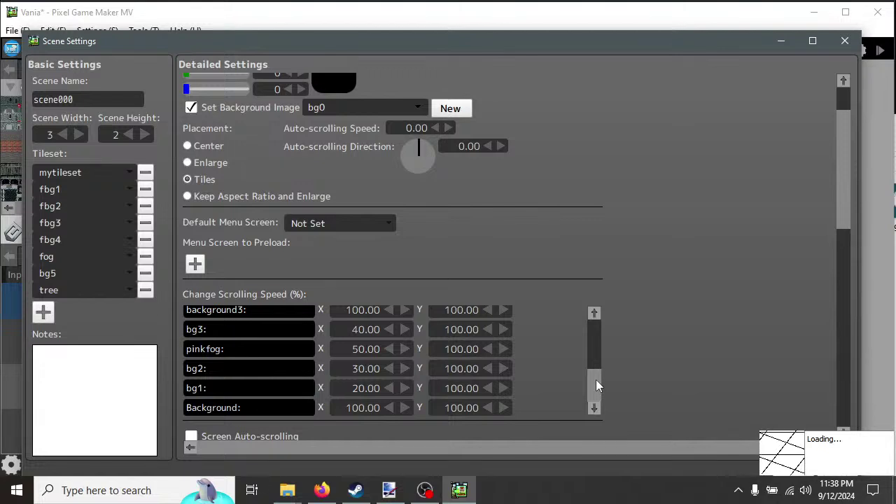
scroll(597, 369, up, 1)
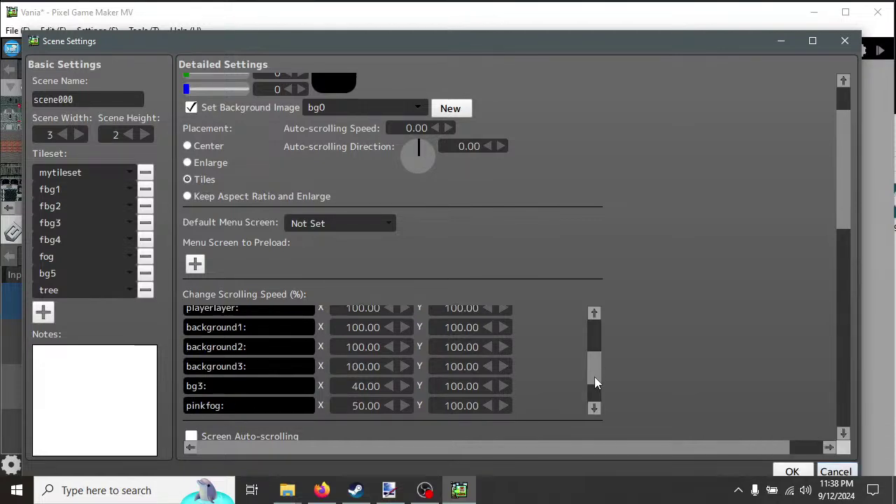
drag(595, 377, 599, 413)
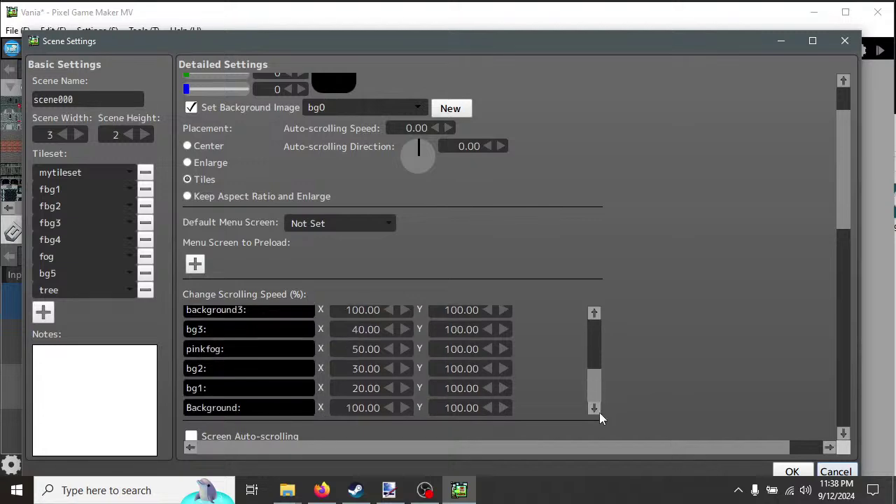
click(838, 471)
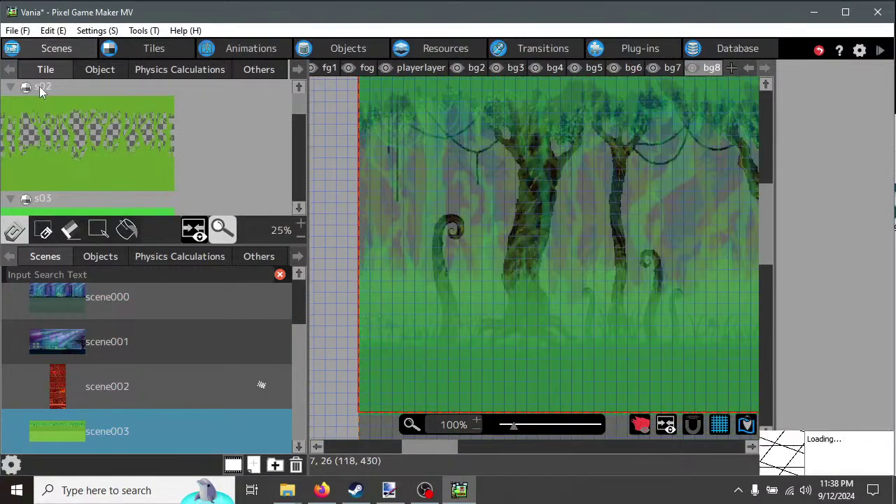
Open scene003's settings and set the horizontal scrolling speed of the Background to 20% and layer bg2 to 30%.
click(12, 467)
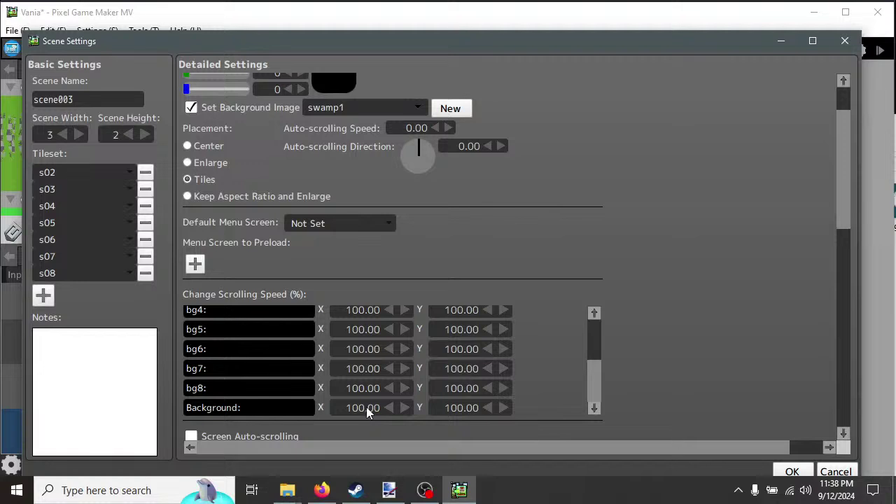
mouse_move(595, 392)
mouse_down()
mouse_move(598, 333)
mouse_move(601, 384)
mouse_up()
drag(595, 381, 599, 335)
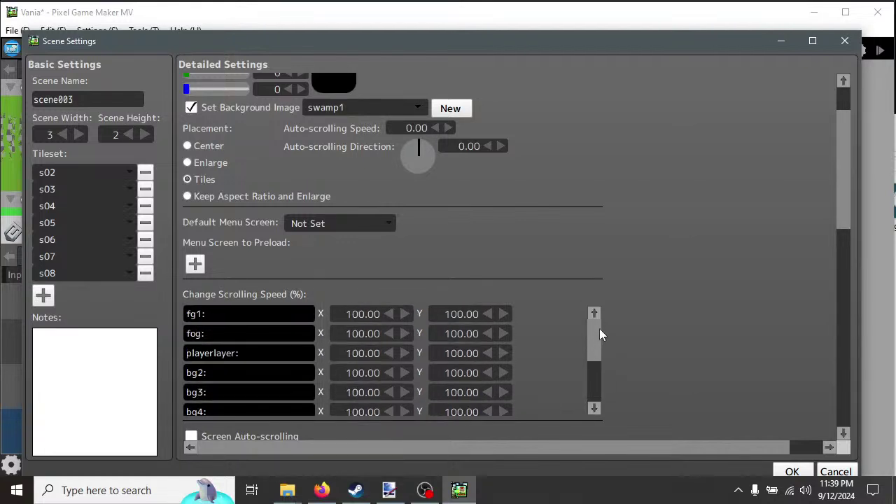
double_click(348, 314)
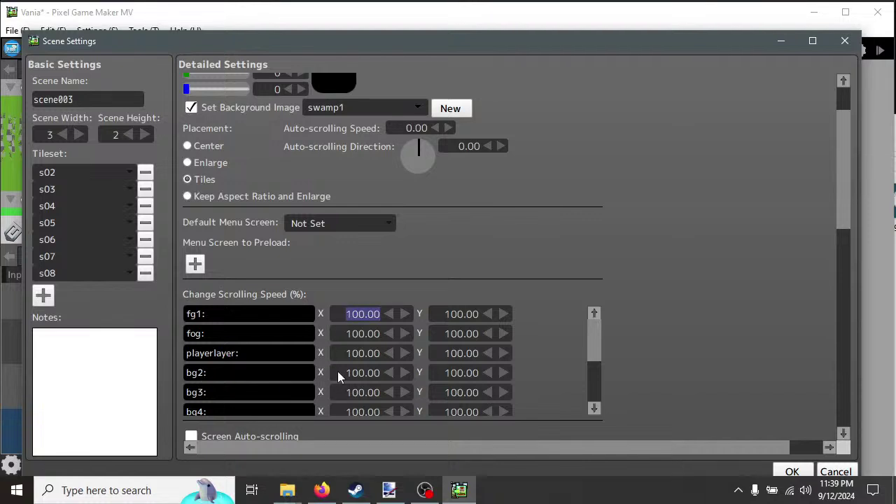
double_click(357, 373)
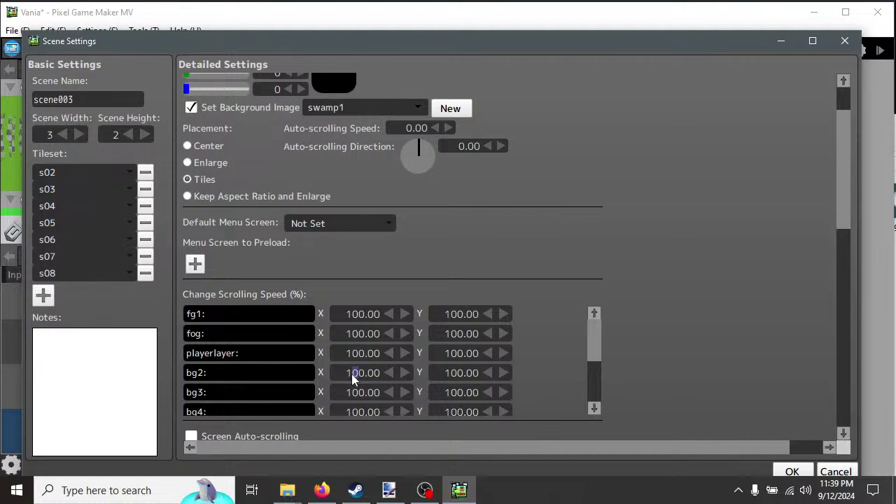
drag(352, 374, 355, 374)
Set the horizontal scrolling speed of layer bg3 to 40% and layer bg4 to 50%.
drag(347, 393, 353, 397)
key(XF86AudioLowerVolume)
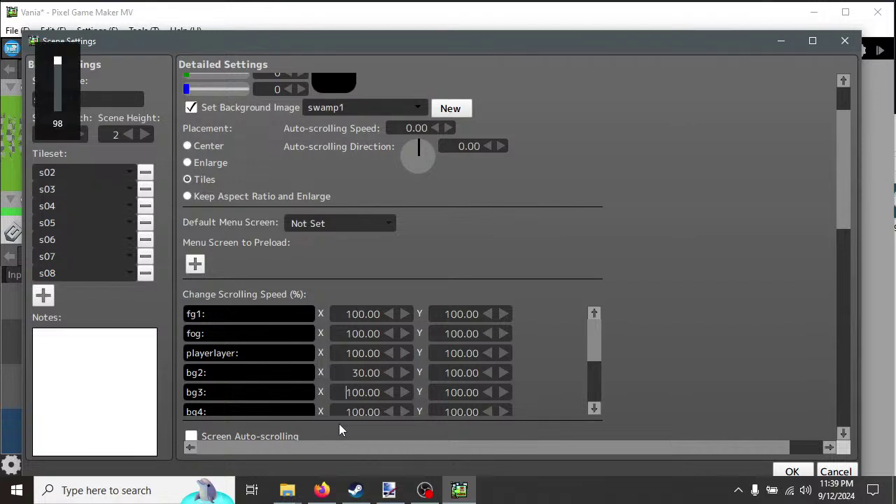
key(XF86AudioLowerVolume)
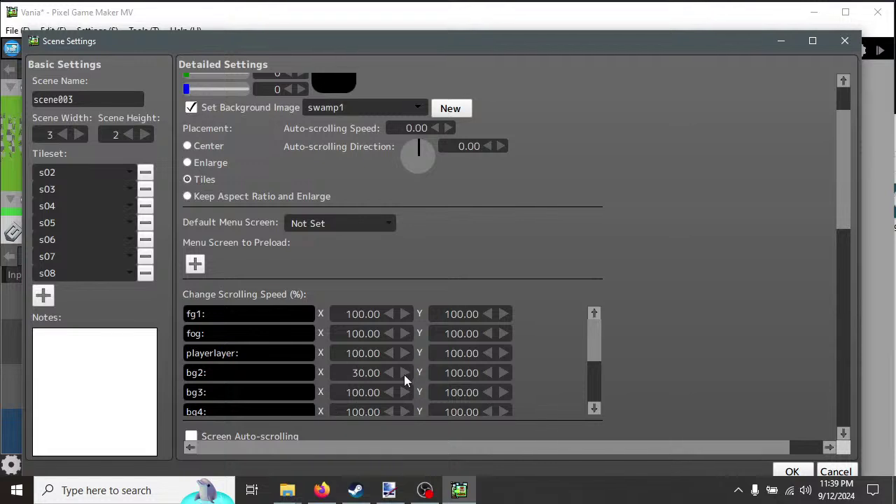
click(358, 394)
scroll(595, 347, down, 1)
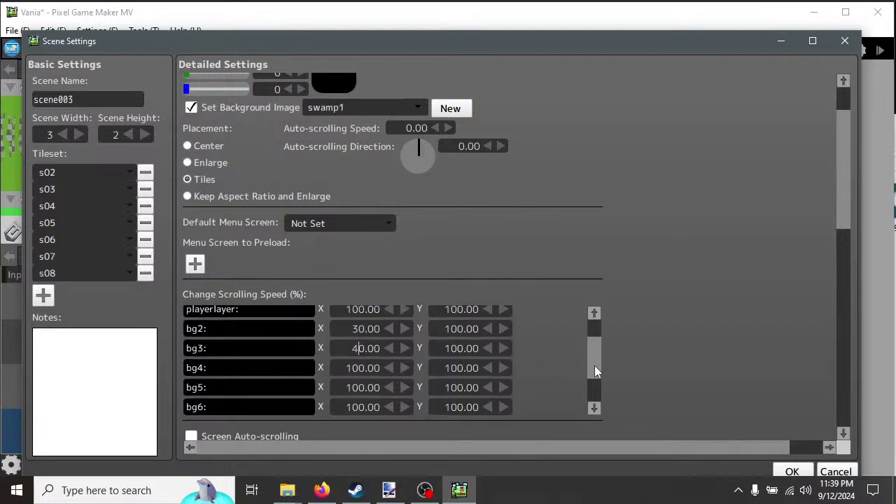
click(346, 353)
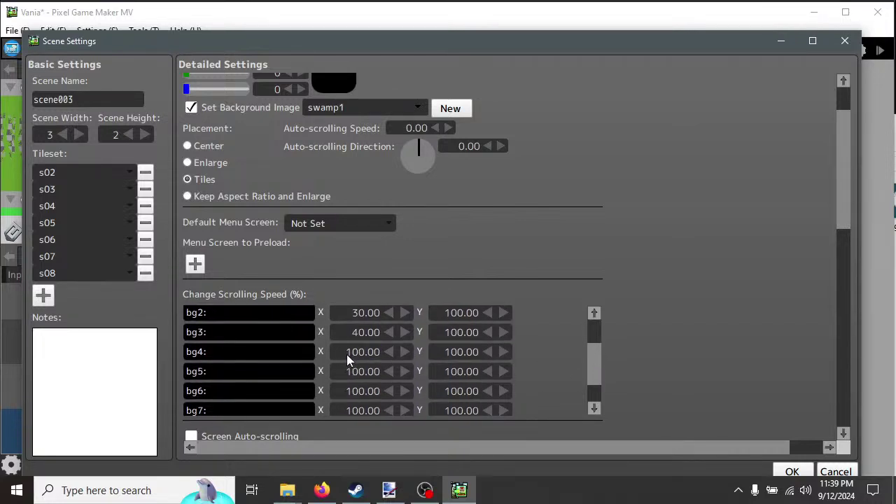
drag(355, 354, 356, 355)
text(5)
Set the horizontal scrolling speeds of layers bg5, bg6 and bg7 to 60%, 70% and 80%.
click(347, 372)
double_click(345, 375)
double_click(342, 390)
click(343, 391)
double_click(343, 411)
click(344, 412)
text(80)
key(Return)
scroll(588, 386, down, 2)
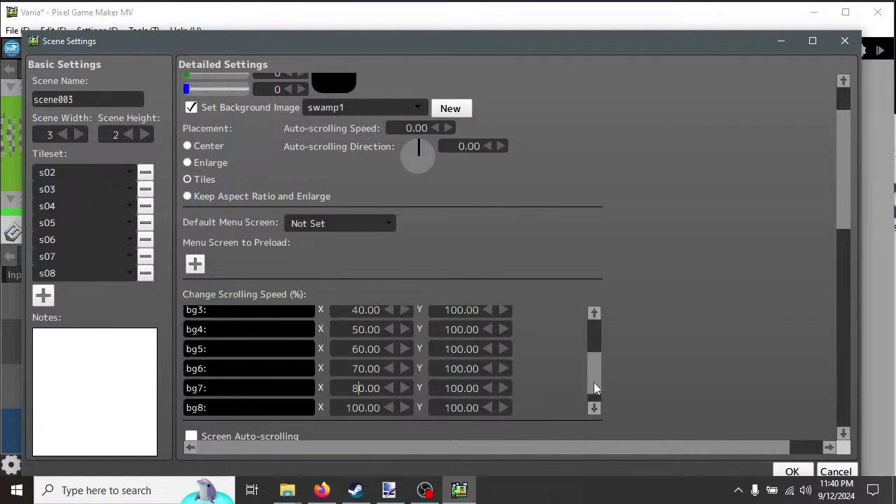
Adjust the horizontal scrolling speed of layer bg8, set that of fg1 to 120%, and apply scene003's settings.
double_click(343, 388)
click(351, 388)
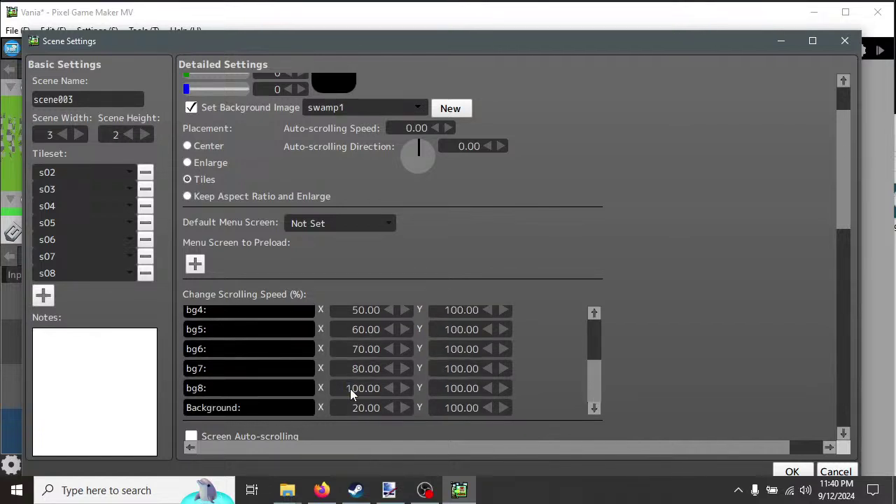
drag(347, 389, 356, 389)
drag(596, 395, 609, 350)
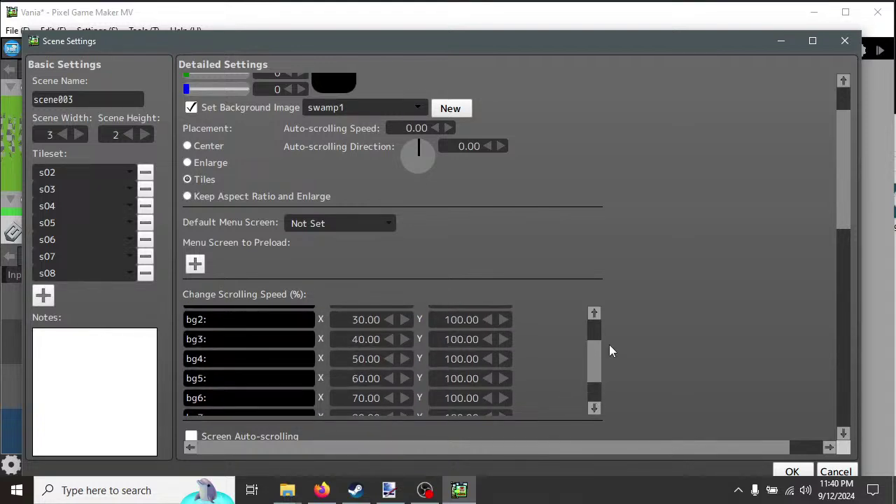
drag(593, 364, 599, 339)
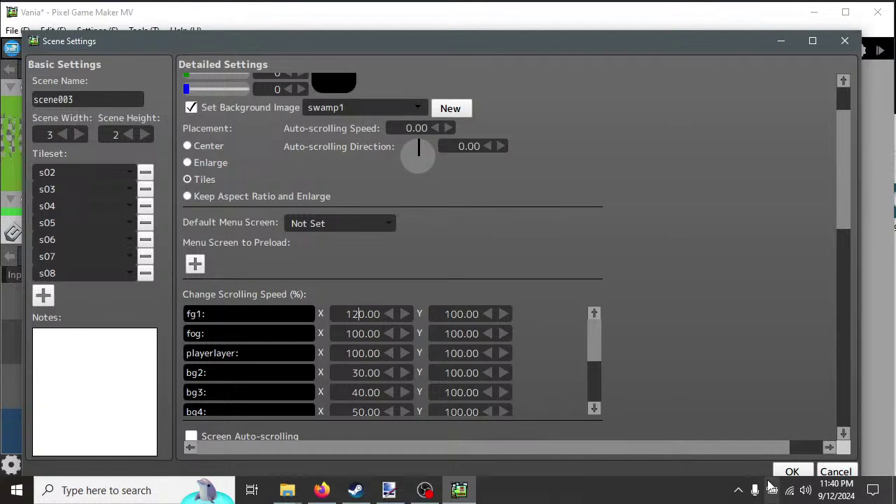
click(789, 474)
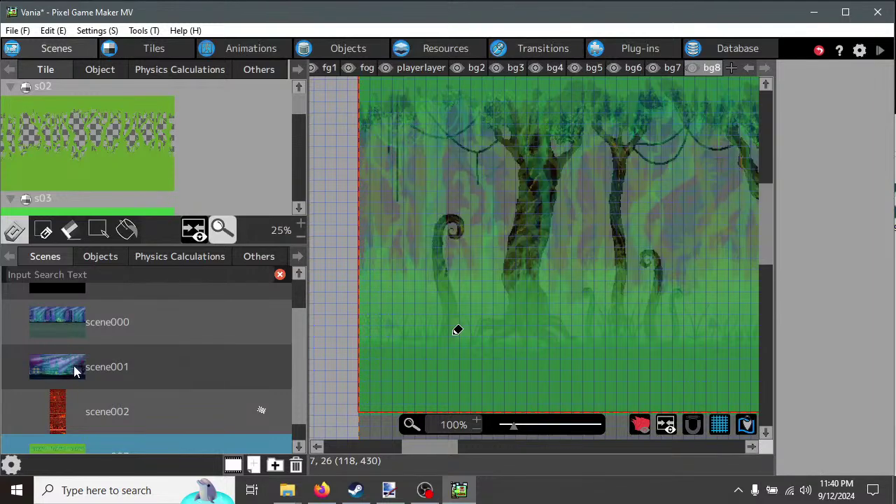
Open scene000's settings, check the scrolling speeds of its foreground and fog layers, and close them.
click(73, 323)
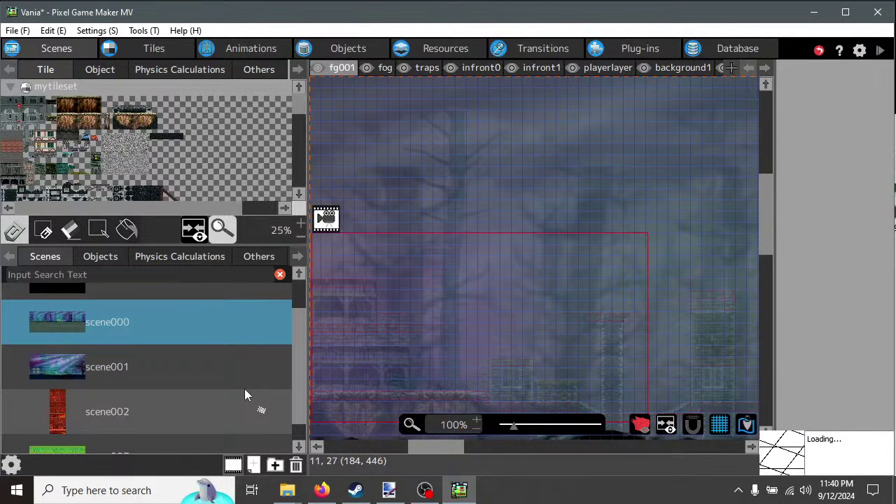
click(11, 466)
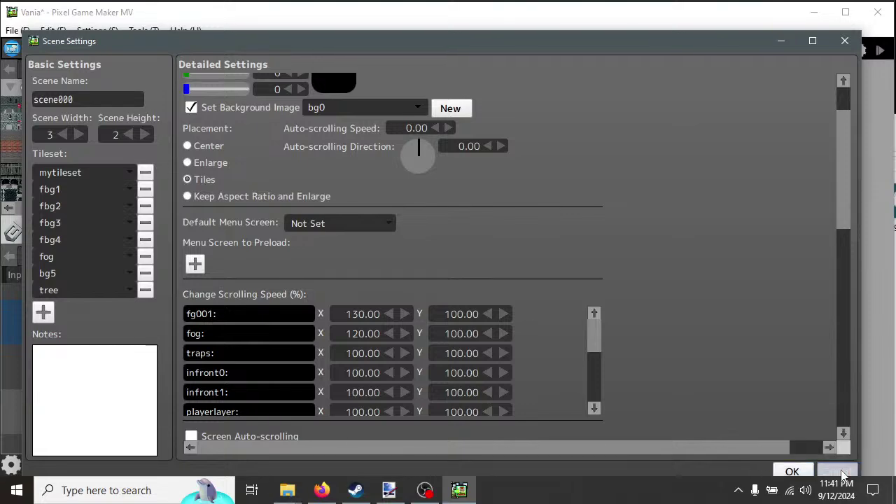
click(789, 472)
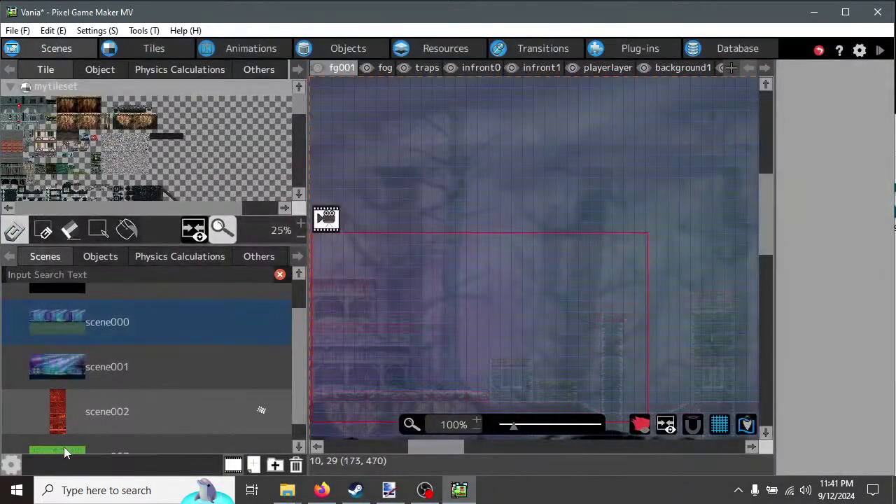
Reopen scene003's settings, set the horizontal scrolling speed of layer fg1 to 130%, and apply the change.
click(12, 464)
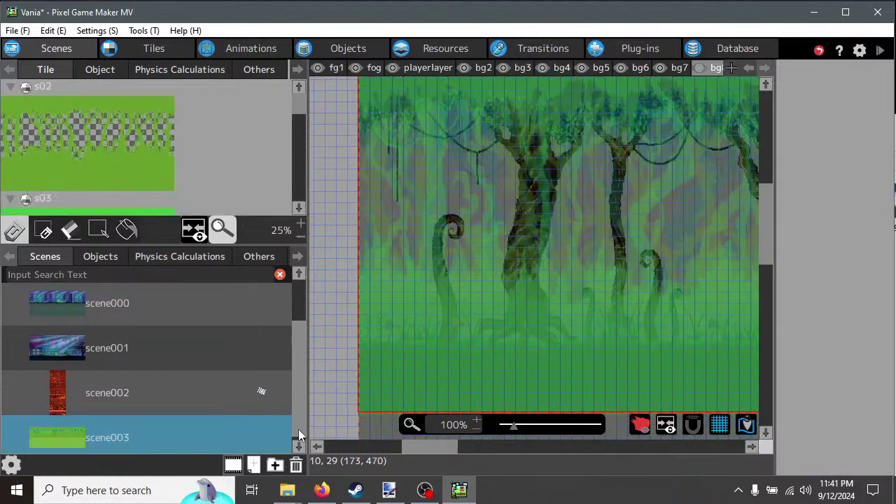
double_click(220, 439)
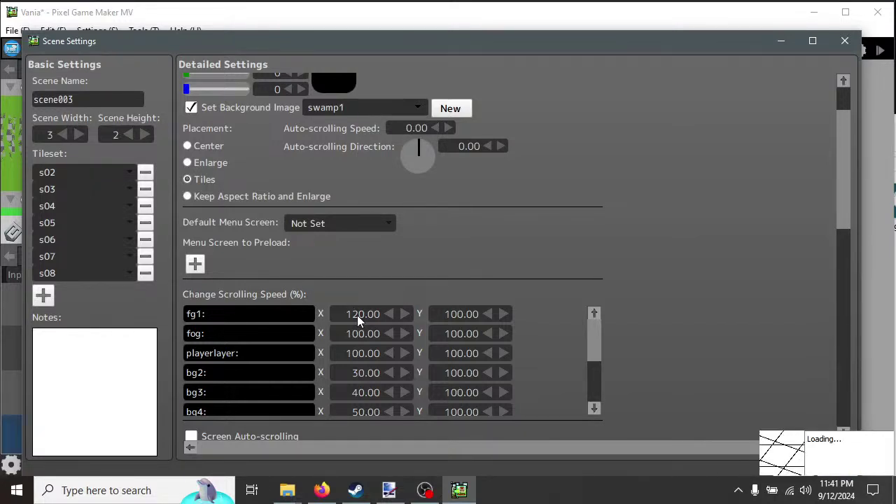
click(357, 320)
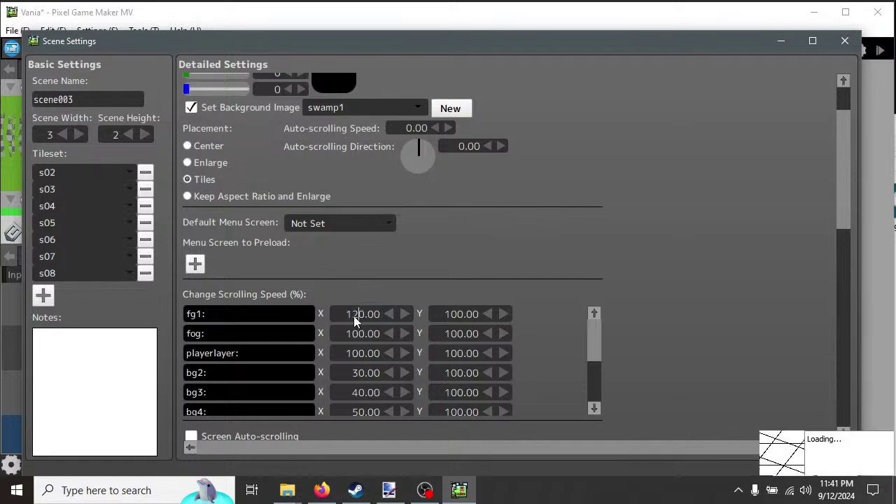
text(3)
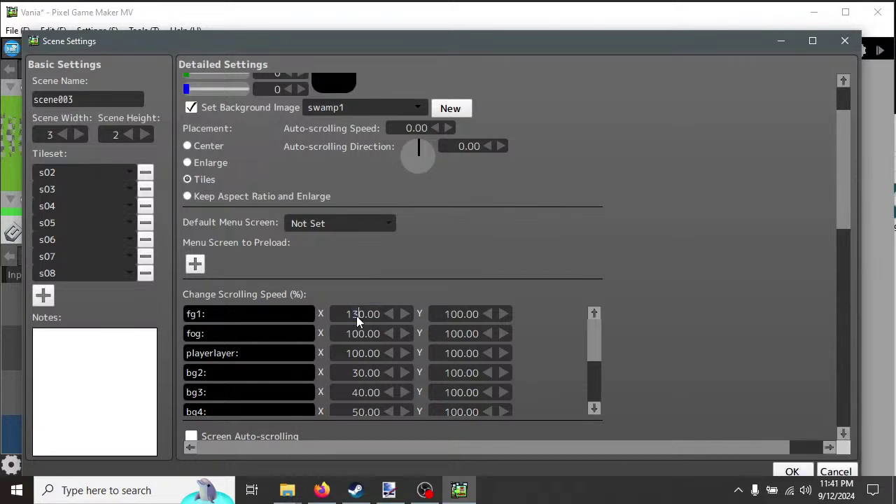
click(790, 471)
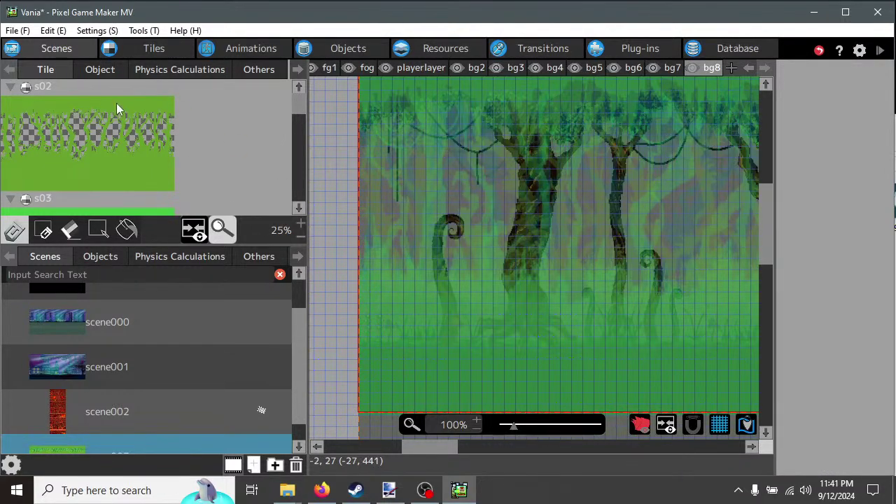
Place the player object in scene003 at the lower-left corner of the first swamp screen.
click(100, 69)
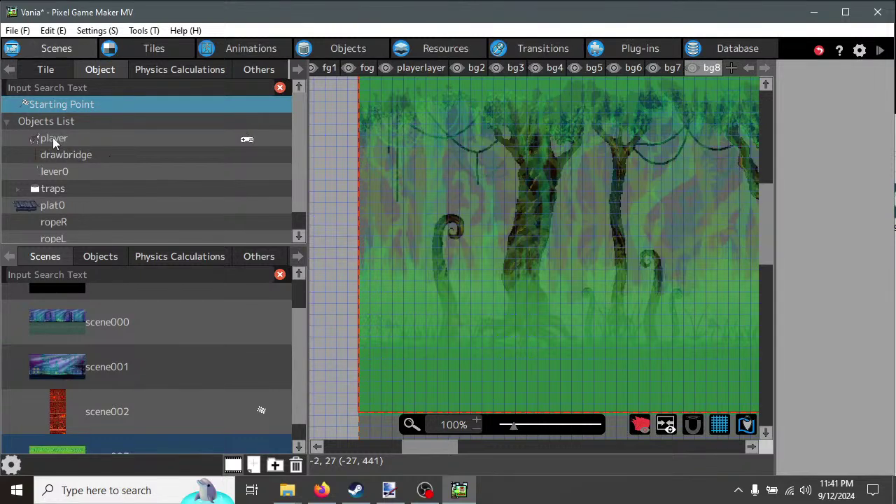
click(53, 138)
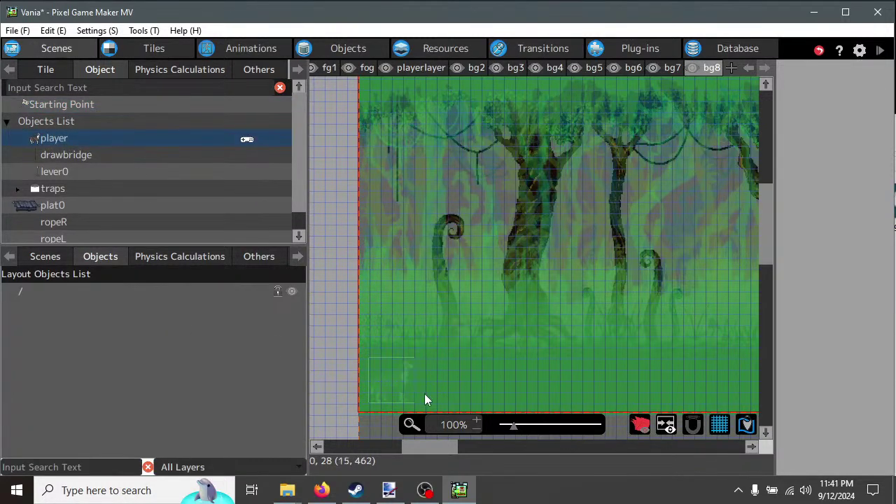
click(376, 368)
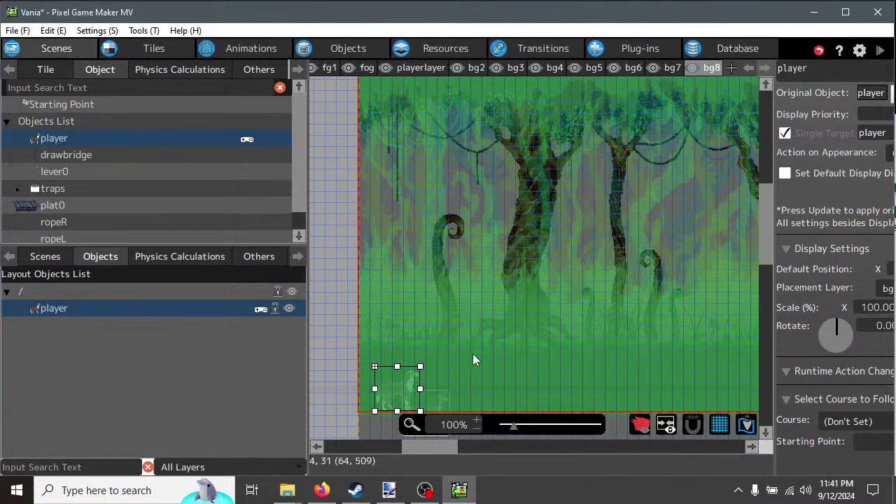
scroll(473, 357, down, 2)
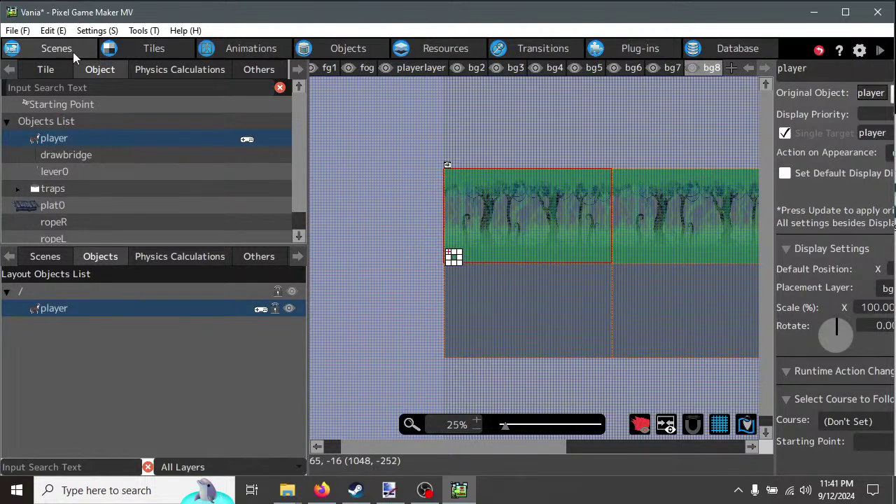
Return to the list of scenes and make scene003 the start scene.
click(249, 314)
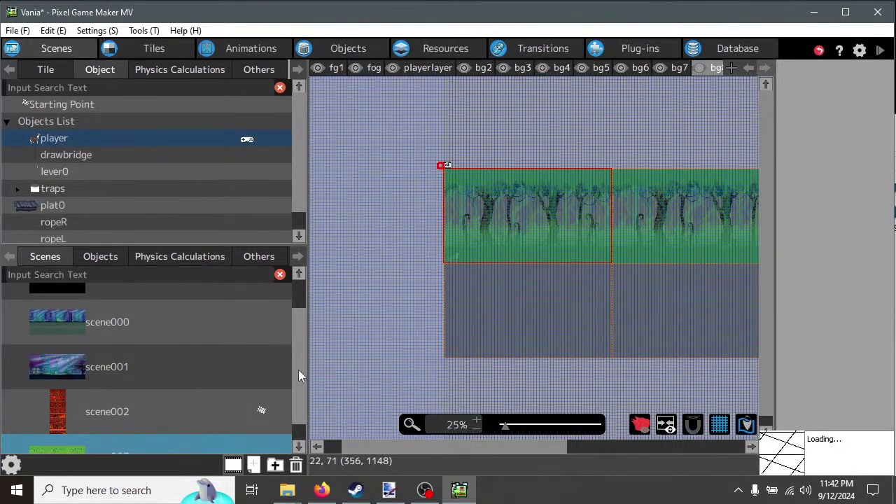
scroll(70, 394, down, 1)
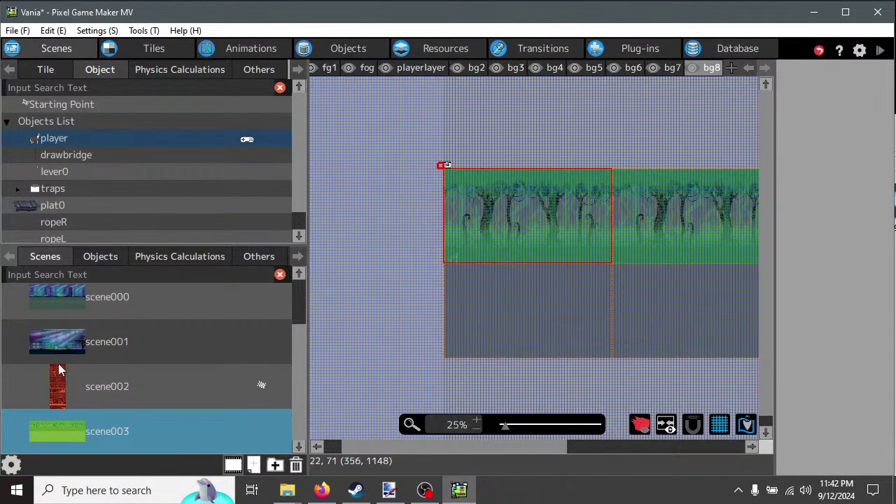
click(81, 423)
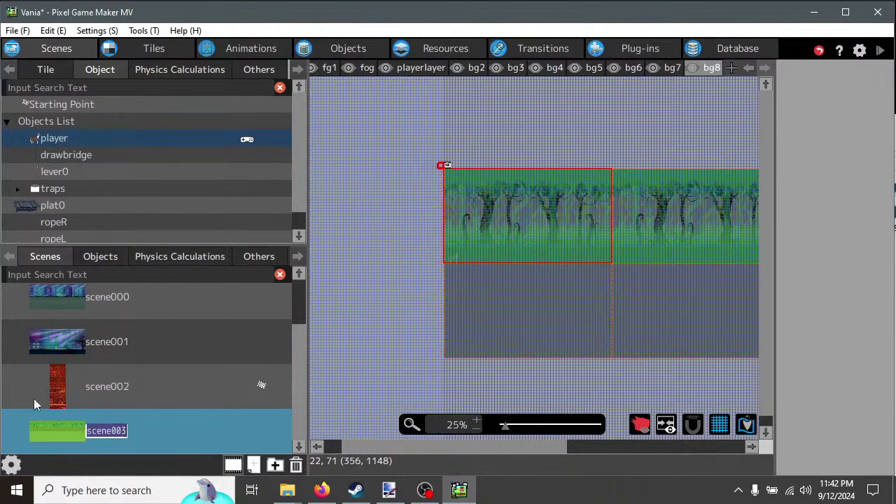
click(27, 443)
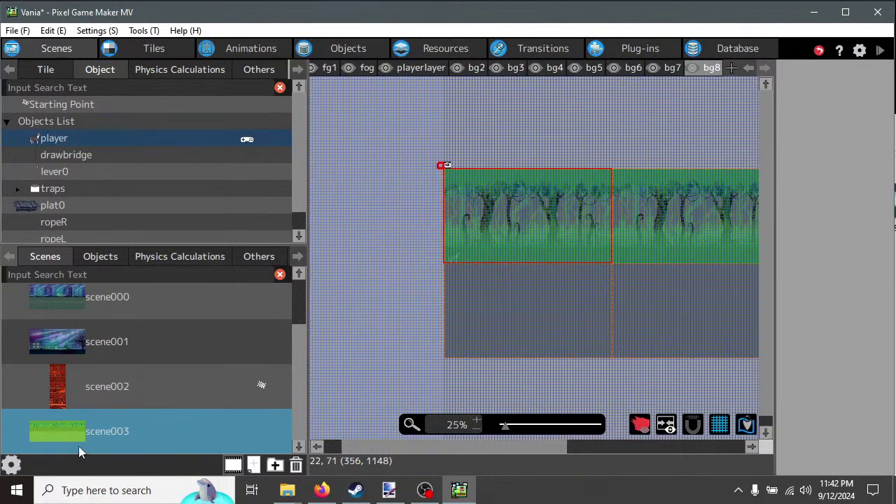
key(Up)
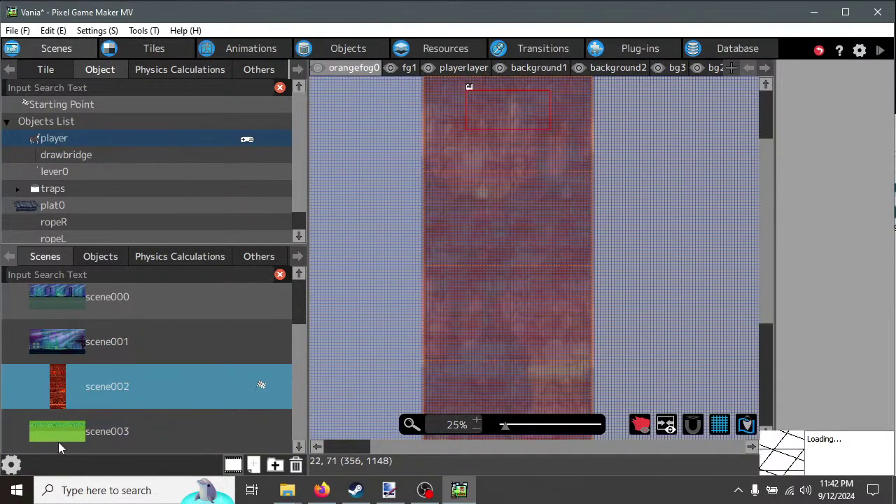
click(58, 442)
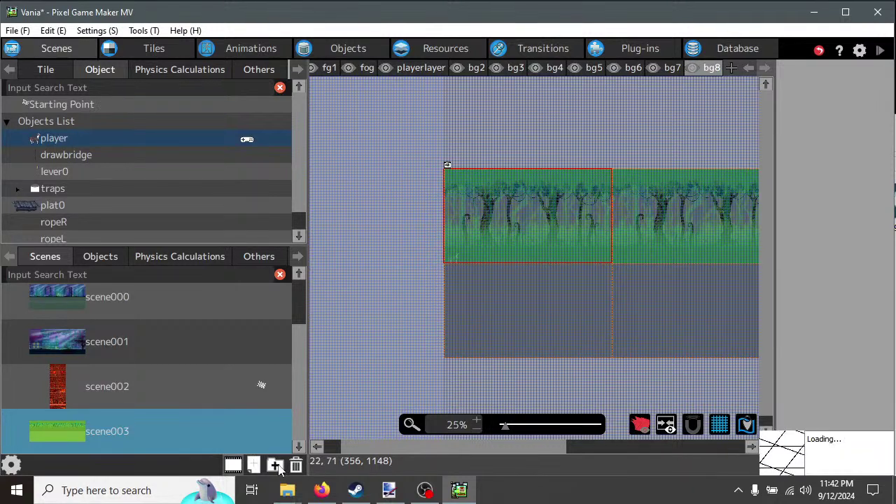
right_click(175, 429)
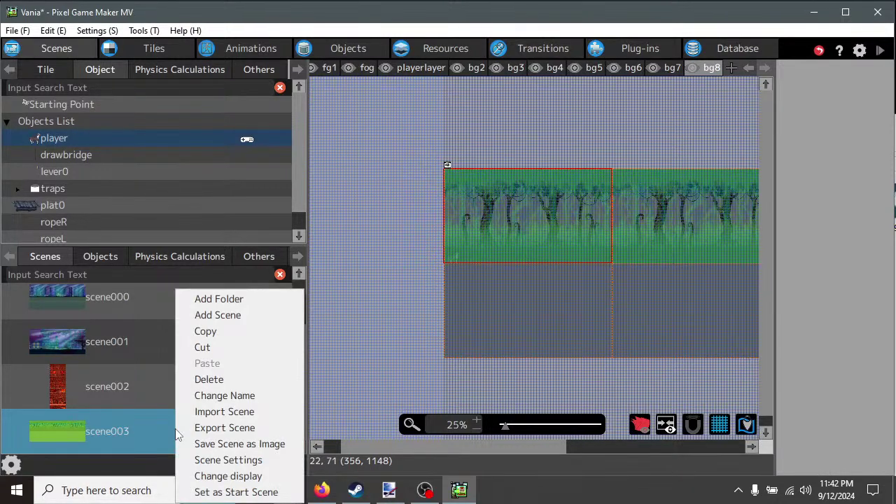
click(211, 493)
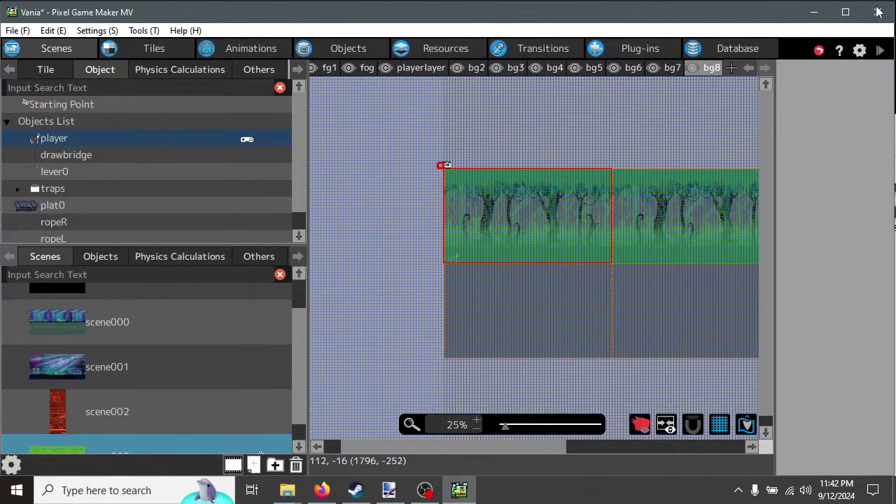
Test-play the game from scene003, run the player to the right along the ground, and close the game.
click(881, 53)
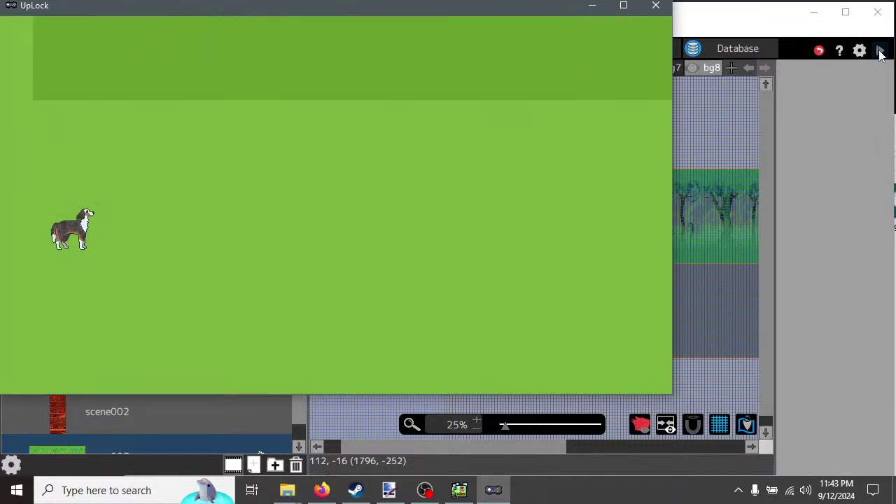
key(Right)
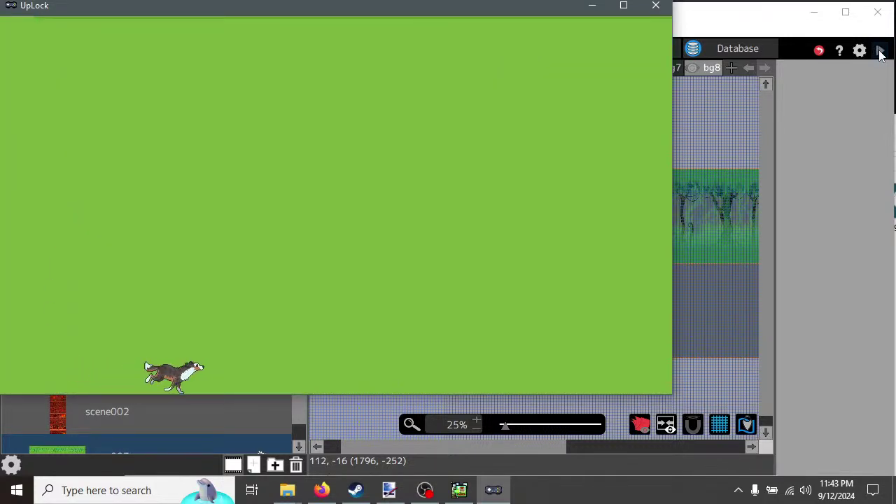
key(Right)
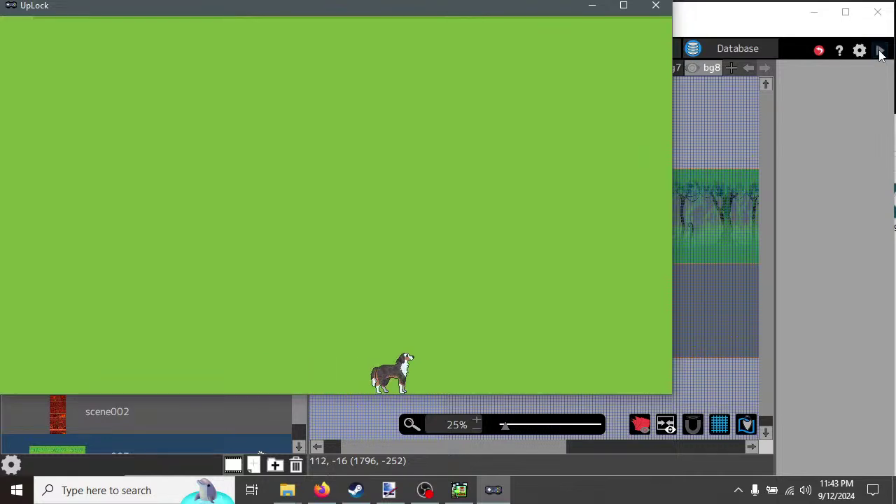
click(655, 6)
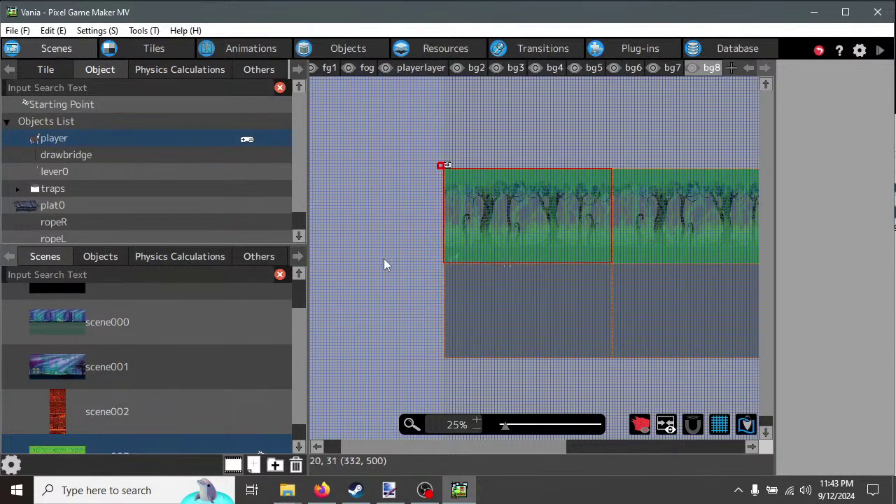
Move the placed player in scene003 up off the bottom edge of the first screen to about X 37, Y 399.
scroll(454, 264, up, 3)
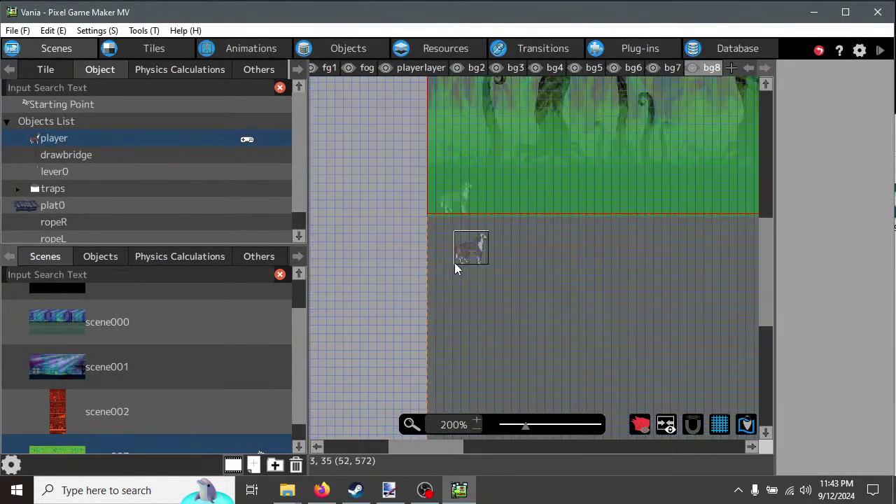
scroll(456, 260, up, 2)
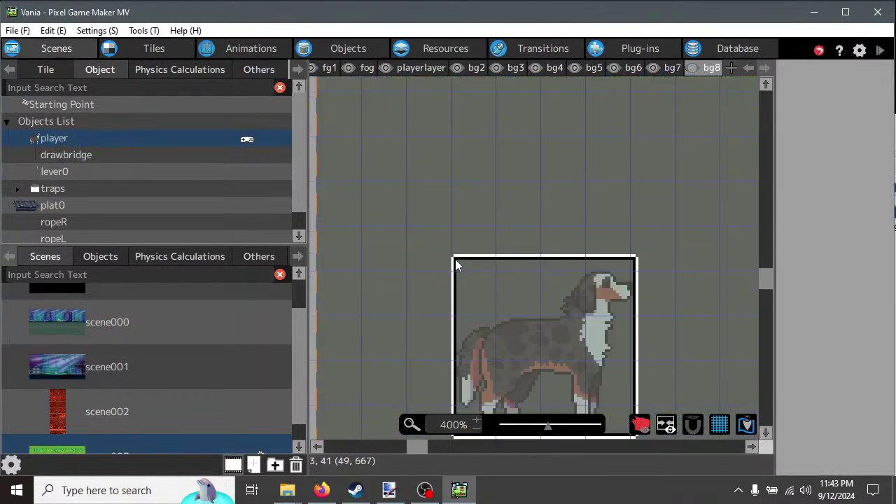
scroll(455, 265, down, 3)
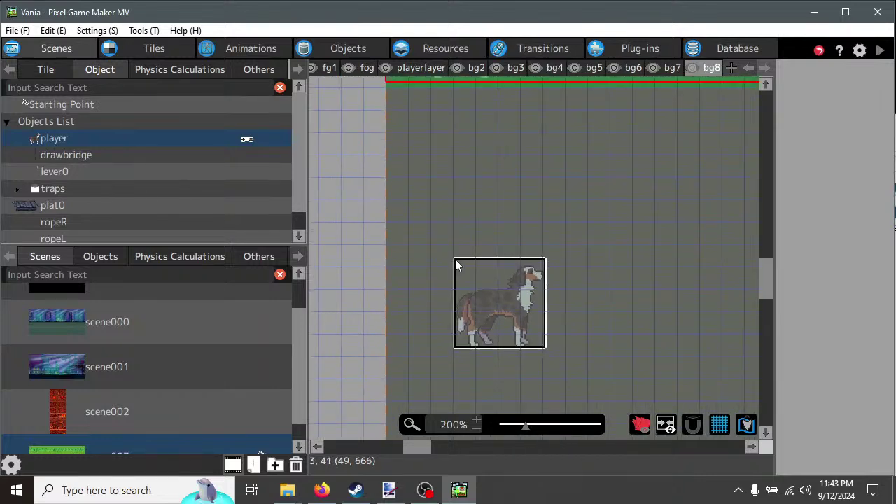
scroll(456, 264, up, 3)
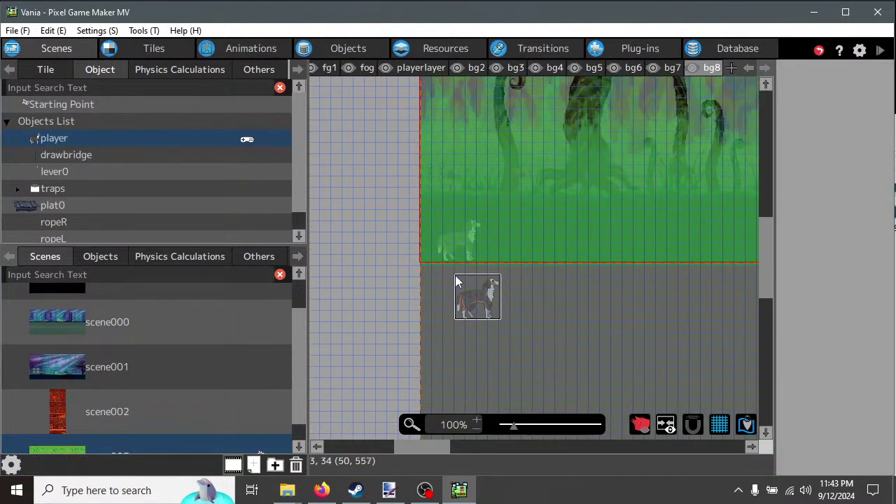
click(464, 242)
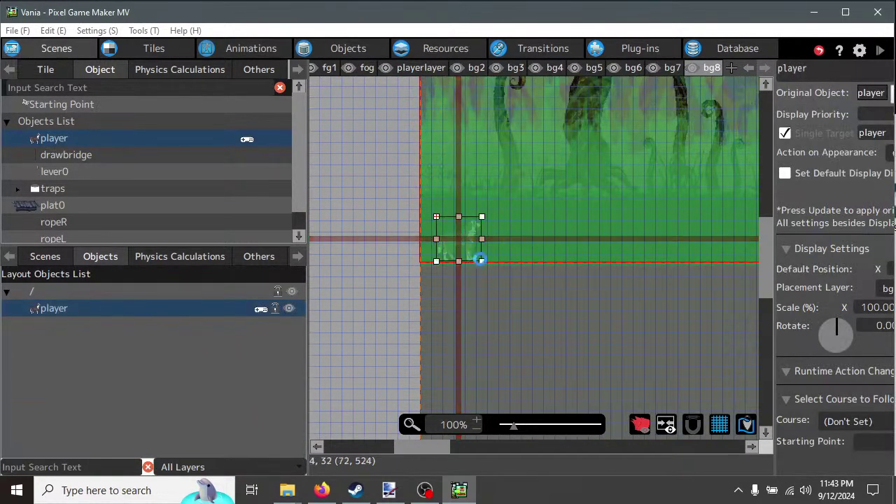
click(466, 240)
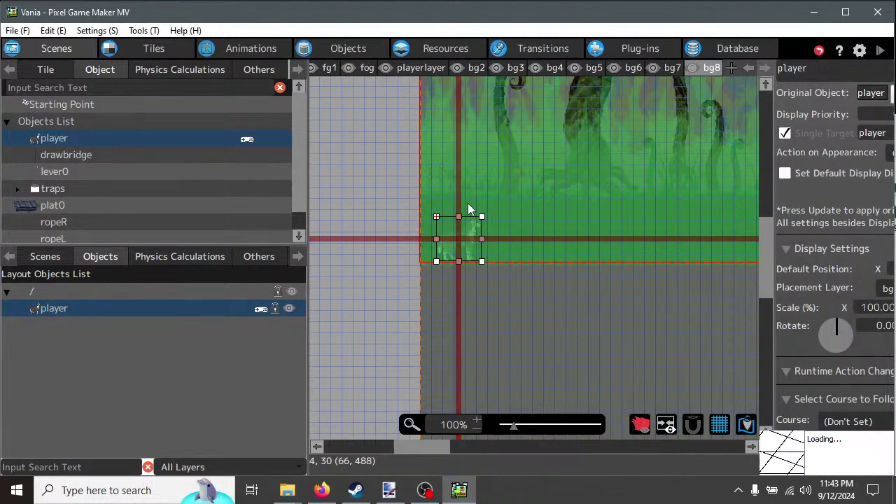
drag(469, 210, 477, 174)
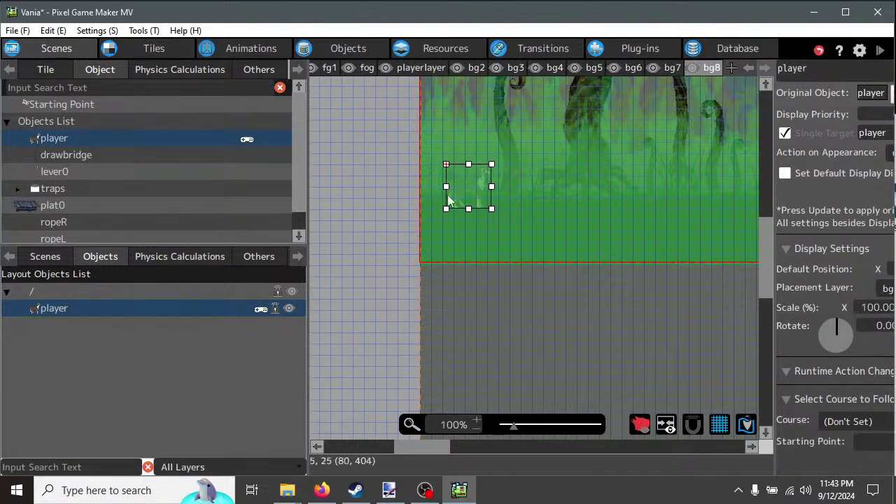
scroll(476, 223, up, 3)
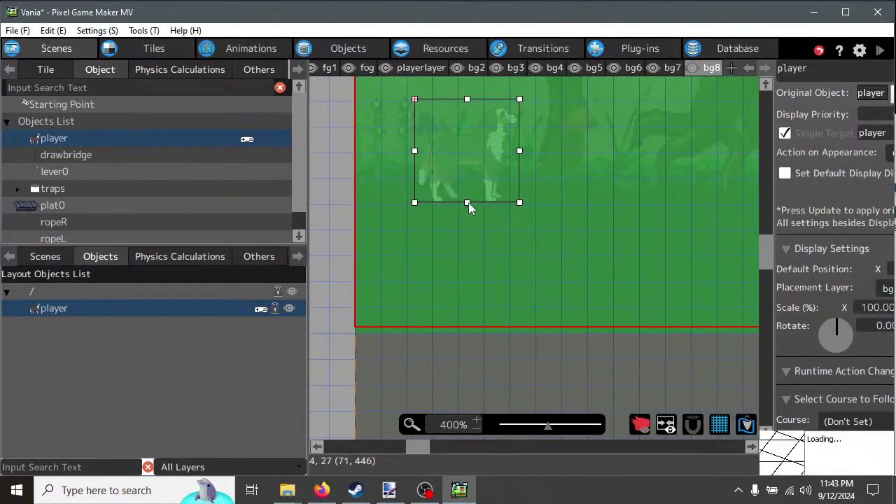
Open scene000, select its player1 object, and widen the object properties to check its X and Y scale.
click(49, 72)
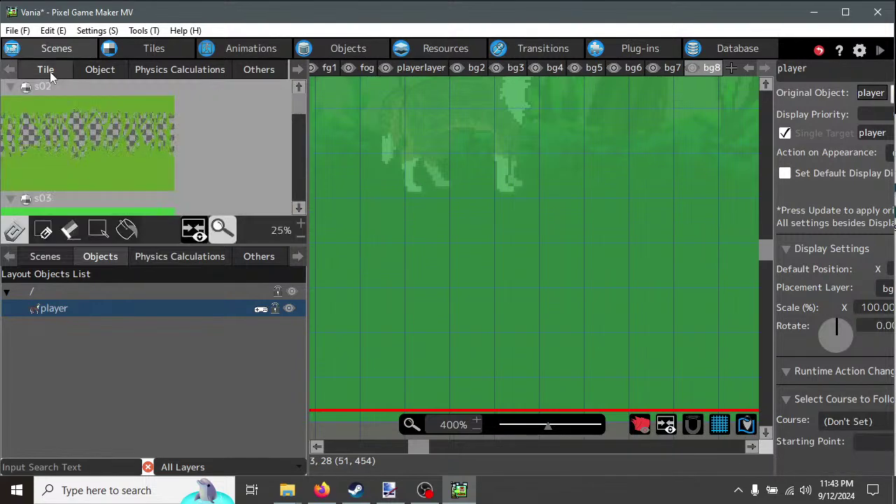
click(45, 256)
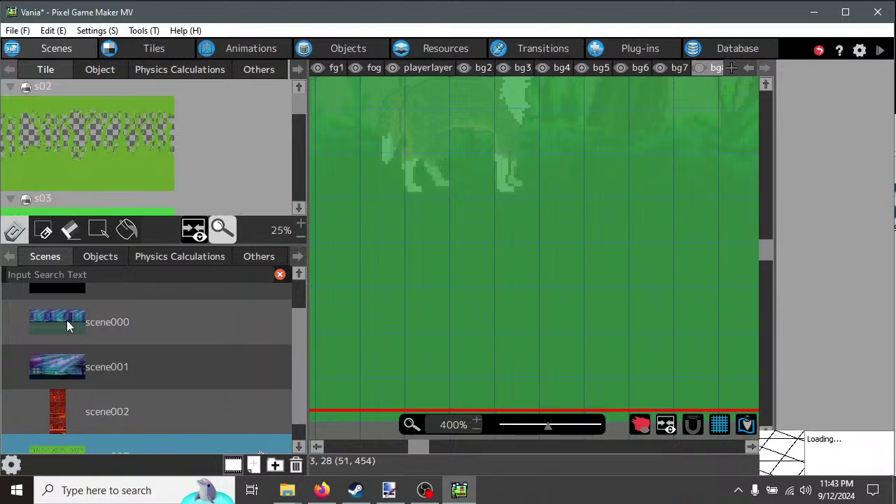
click(67, 320)
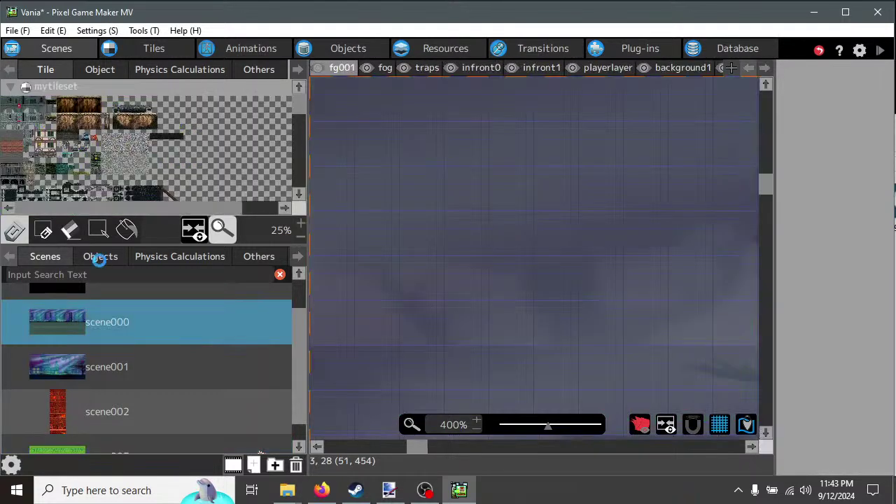
click(98, 257)
click(84, 308)
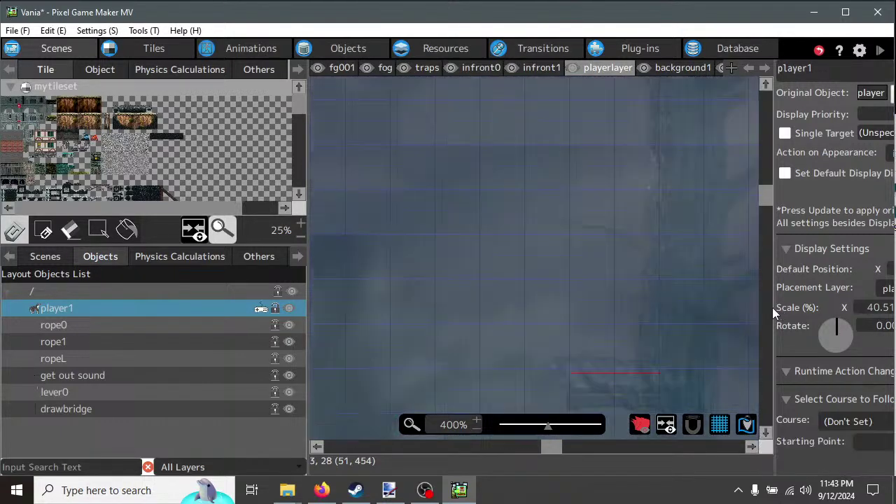
drag(773, 307, 727, 310)
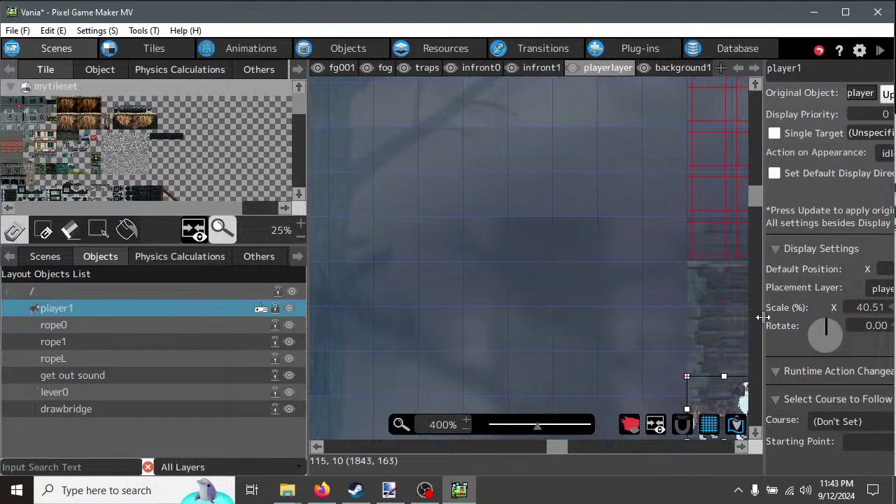
drag(763, 323, 746, 323)
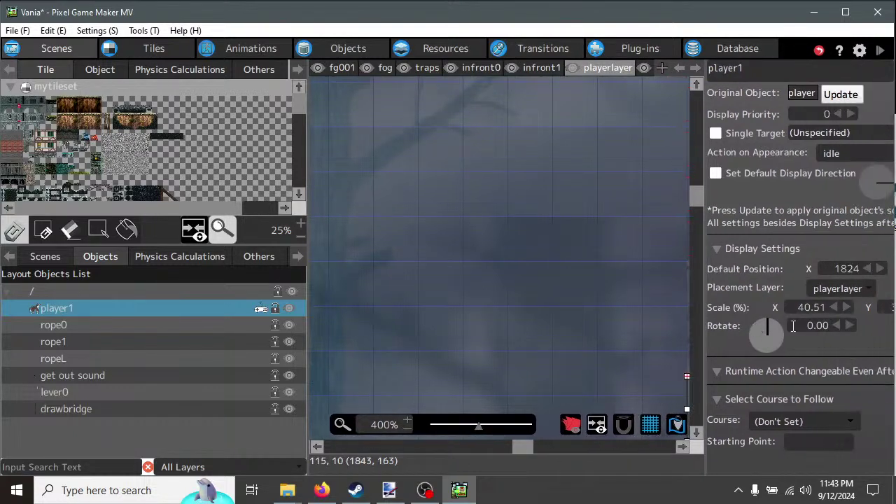
drag(706, 328, 576, 324)
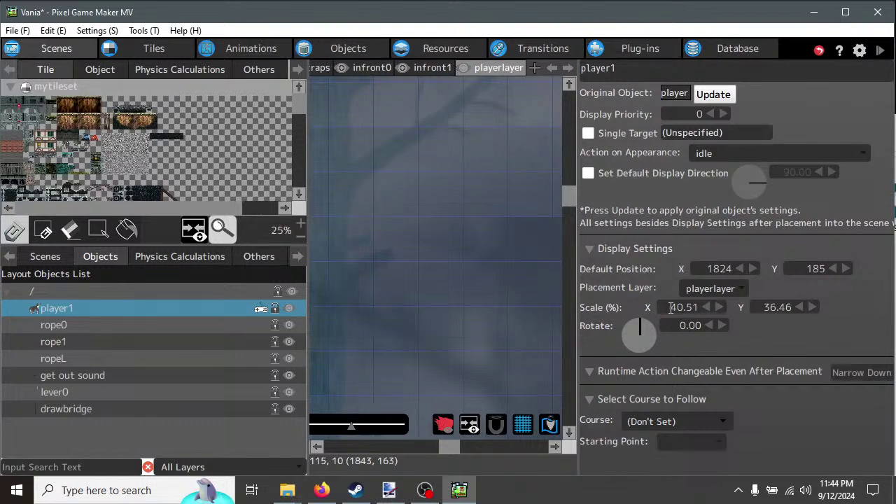
double_click(673, 307)
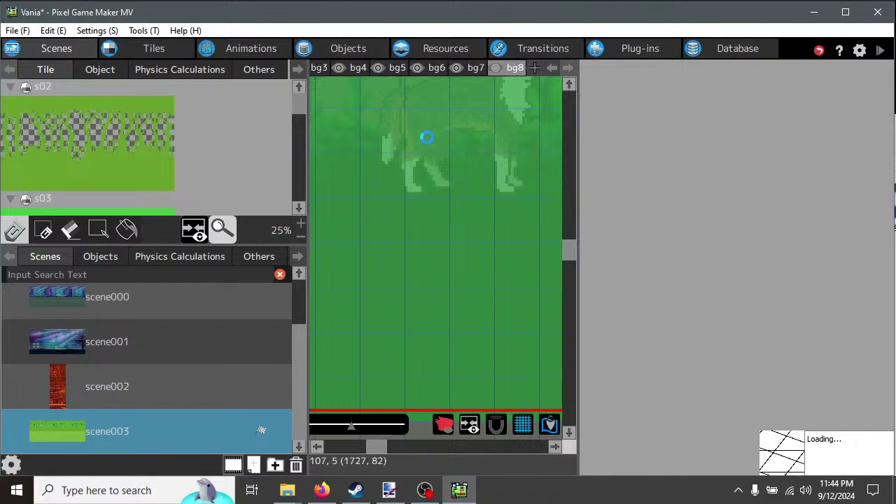
Select the player placed in scene003 and set its horizontal scale to 40.51%.
click(443, 132)
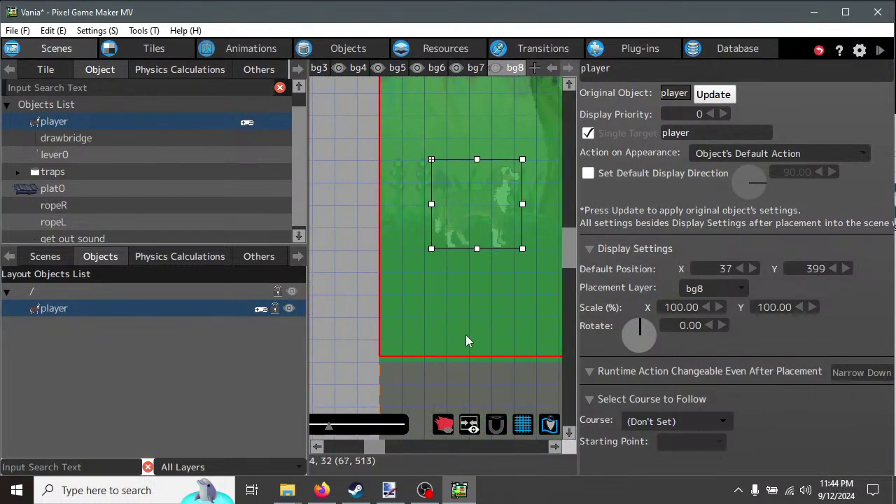
click(458, 369)
click(485, 217)
double_click(666, 308)
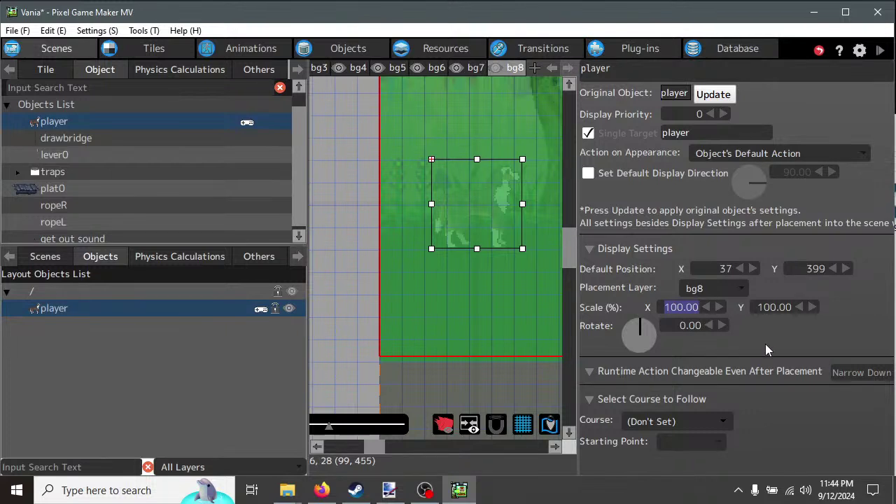
text(40.51)
key(Tab)
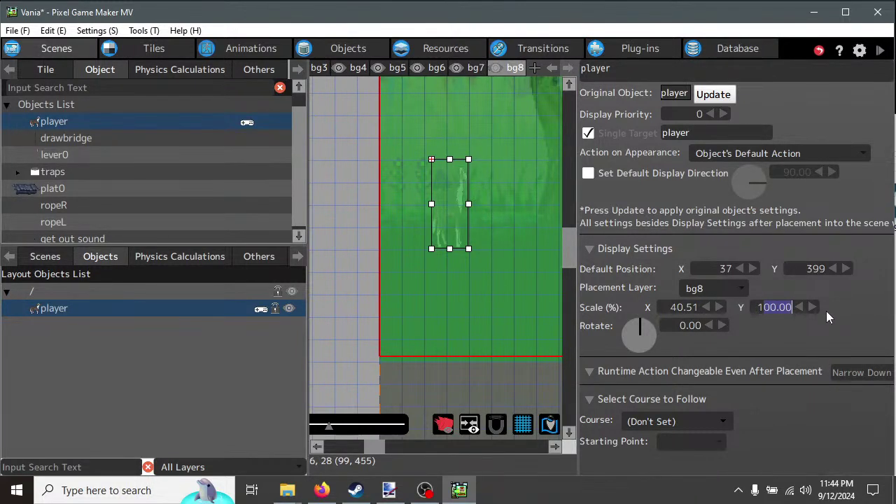
Set the scene003 player's vertical scale to 36.46%, correcting the misplaced decimal point.
text(3646)
key(BackSpace)
key(Return)
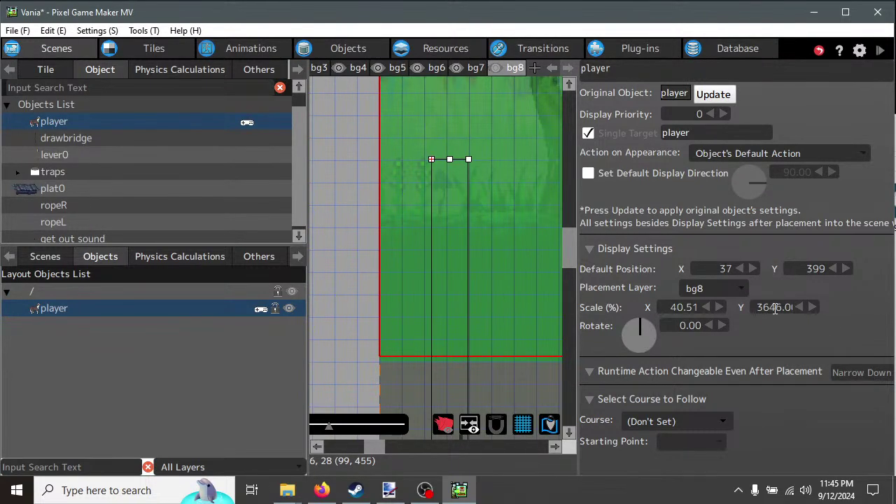
key(Home)
key(Delete)
drag(779, 308, 831, 318)
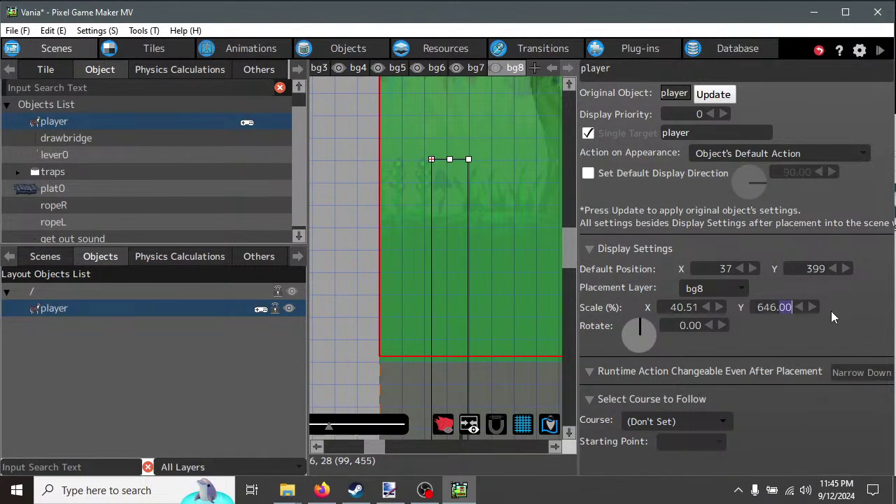
key(ctrl+z)
click(772, 308)
drag(780, 308, 840, 309)
key(BackSpace)
key(Left)
text(.)
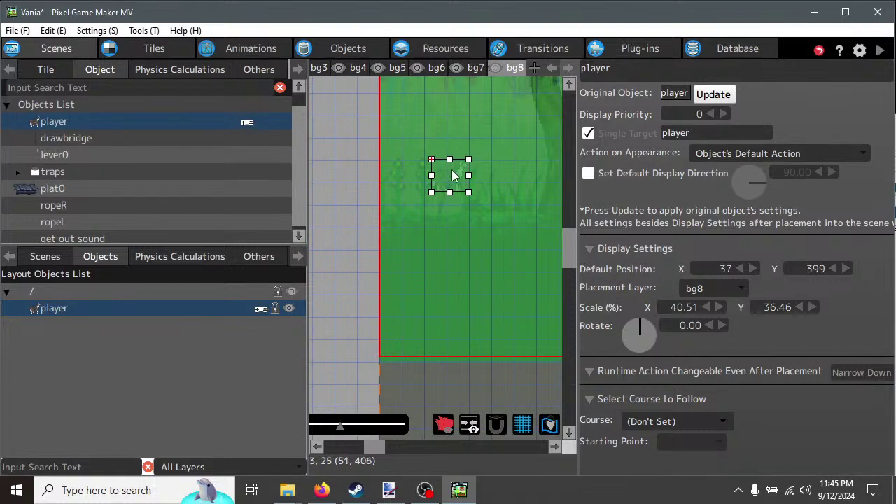
Examine the rescaled player's size against the swamp background and the bounds of the first screen.
scroll(451, 172, up, 3)
scroll(453, 162, down, 4)
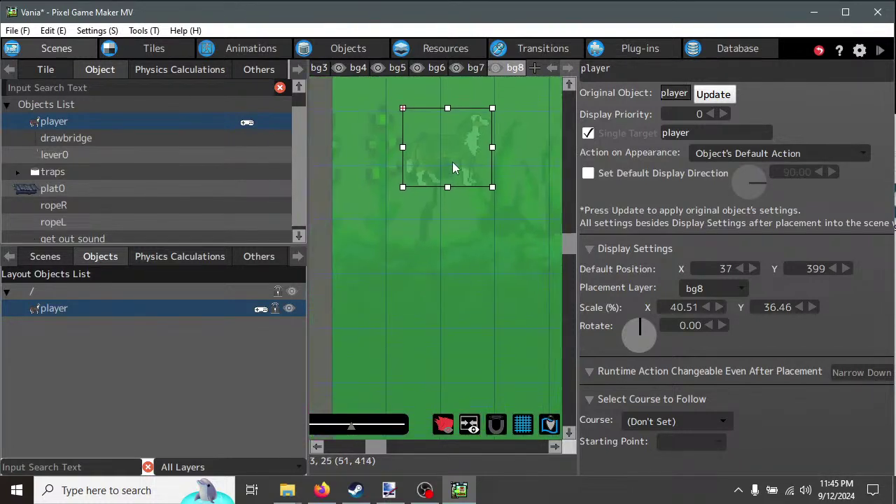
scroll(483, 200, up, 3)
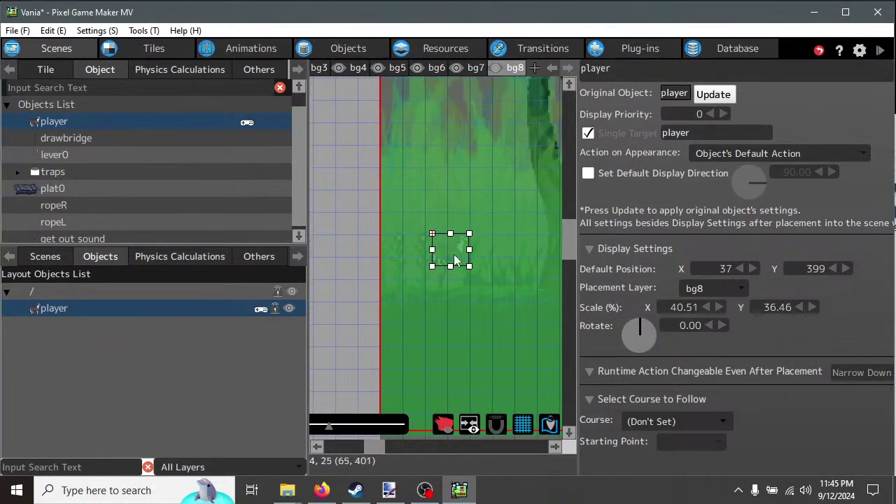
ctrl+scroll(479, 229, down, 1)
scroll(480, 235, down, 3)
scroll(495, 238, up, 1)
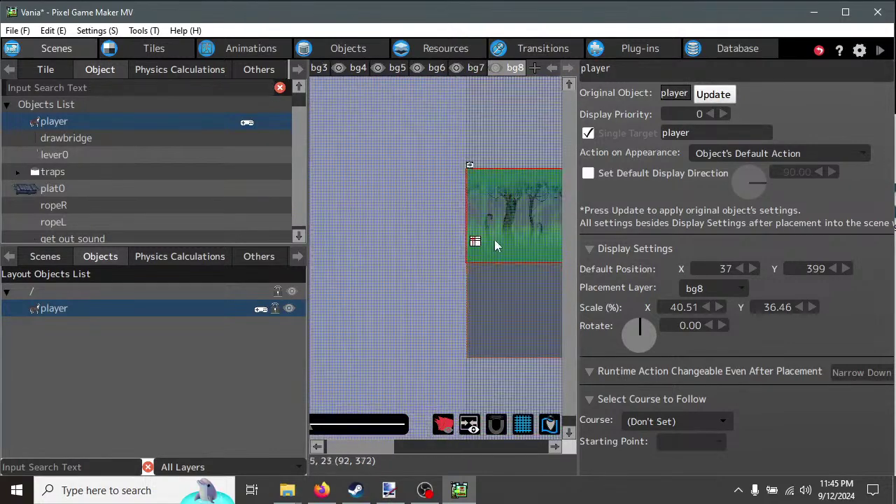
scroll(490, 239, up, 1)
scroll(486, 242, up, 2)
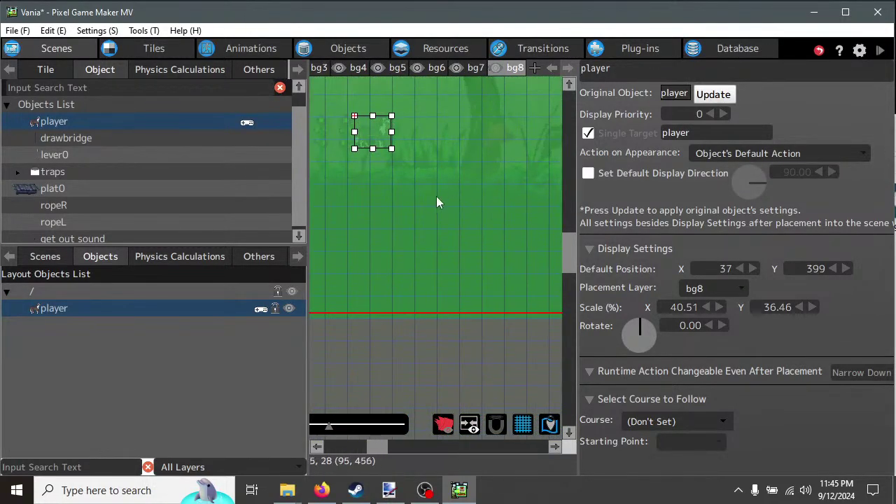
scroll(436, 196, down, 2)
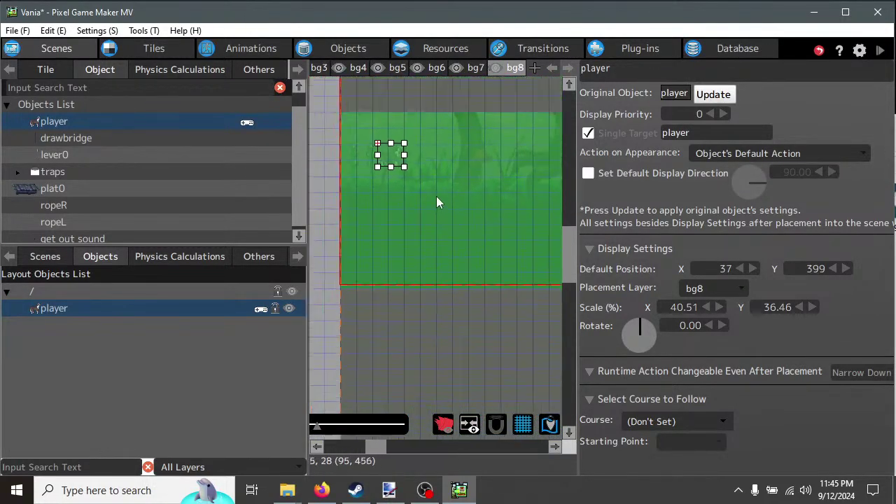
Enlarge the scene003 player by setting its scale to 50.51% horizontally and 46.46% vertically.
double_click(677, 310)
click(677, 310)
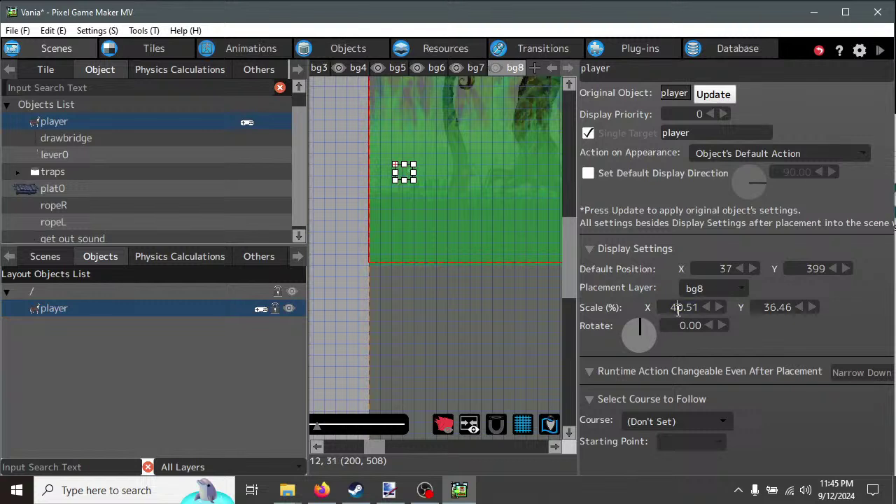
drag(677, 311, 669, 308)
text(5)
double_click(771, 309)
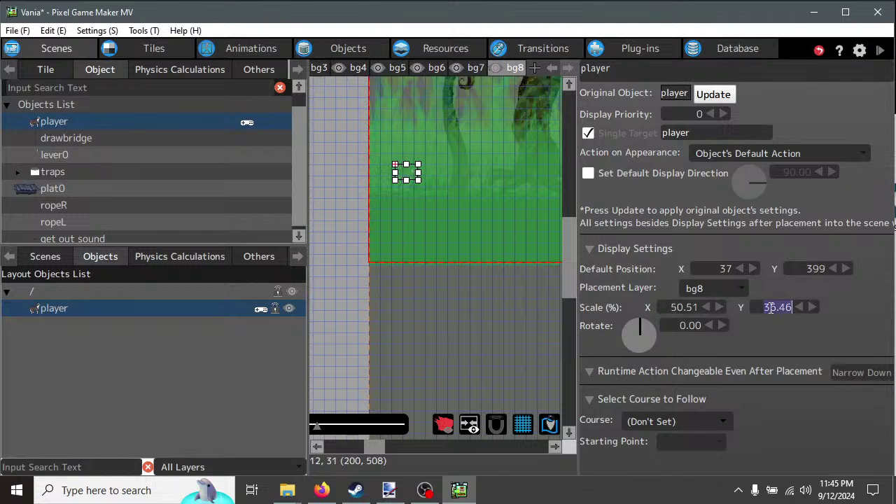
drag(773, 308, 768, 309)
text(6)
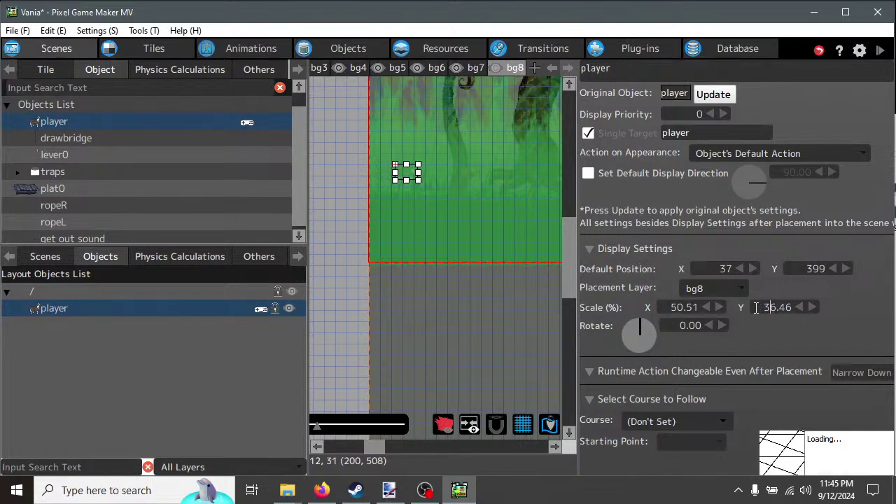
drag(769, 309, 764, 309)
text(4)
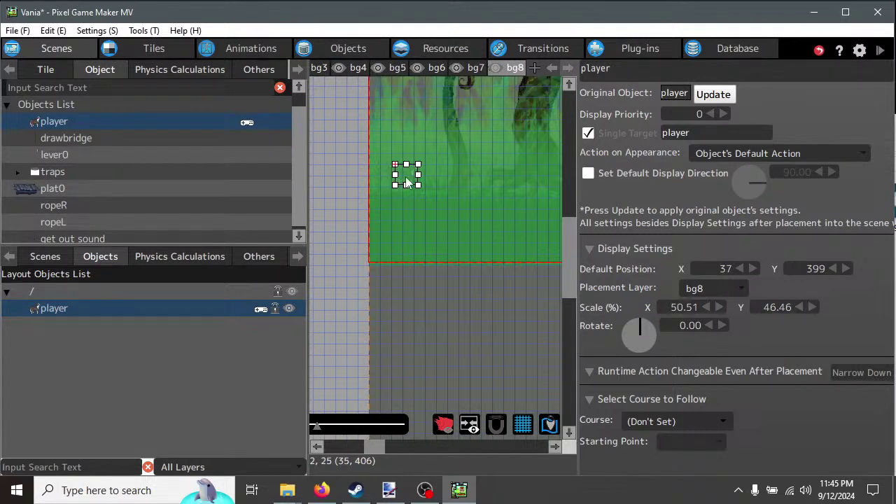
Move the scene003 player slightly left and down to default position X 32, Y 402.
scroll(410, 181, up, 3)
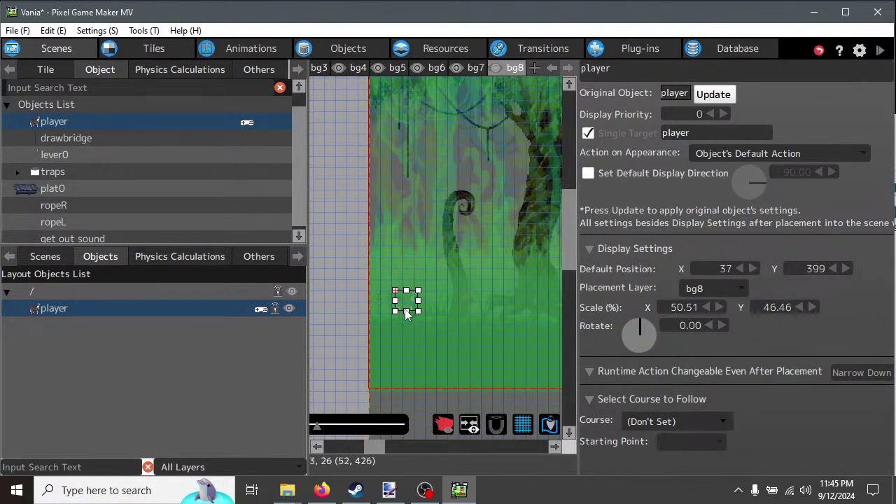
scroll(410, 311, up, 2)
scroll(417, 323, down, 2)
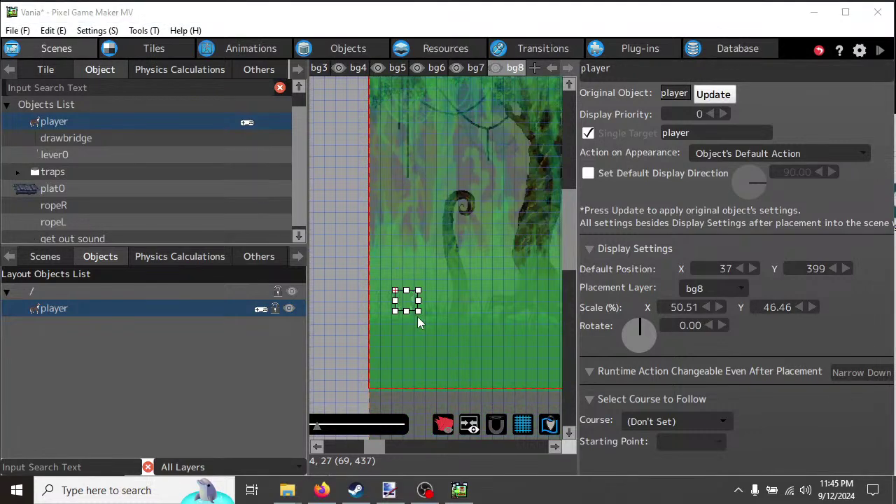
key(super)
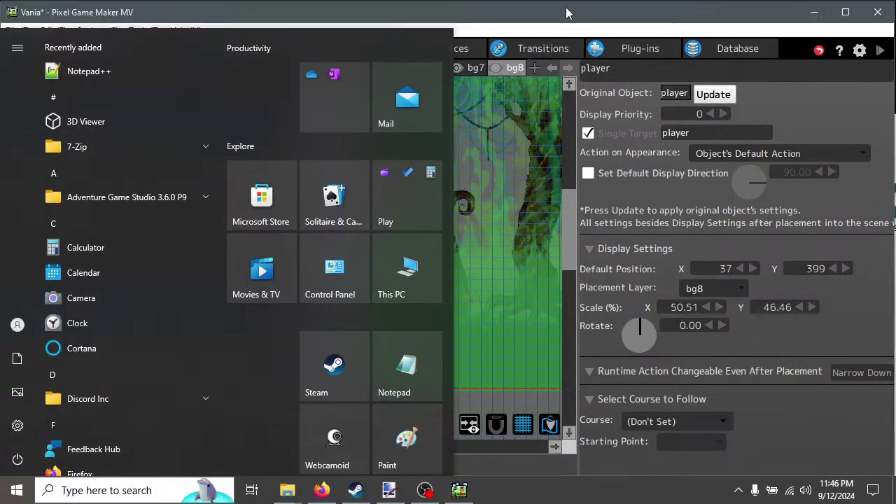
key(super)
scroll(408, 326, up, 1)
ctrl+scroll(408, 326, up, 3)
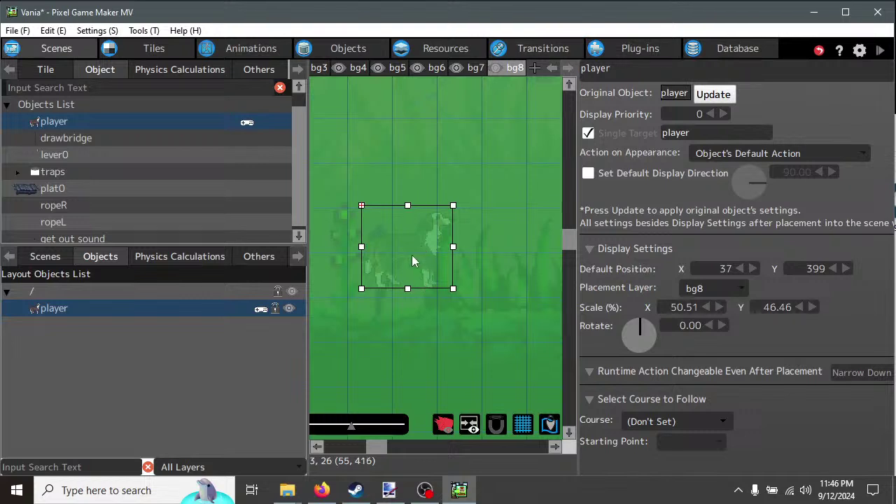
drag(408, 256, 394, 260)
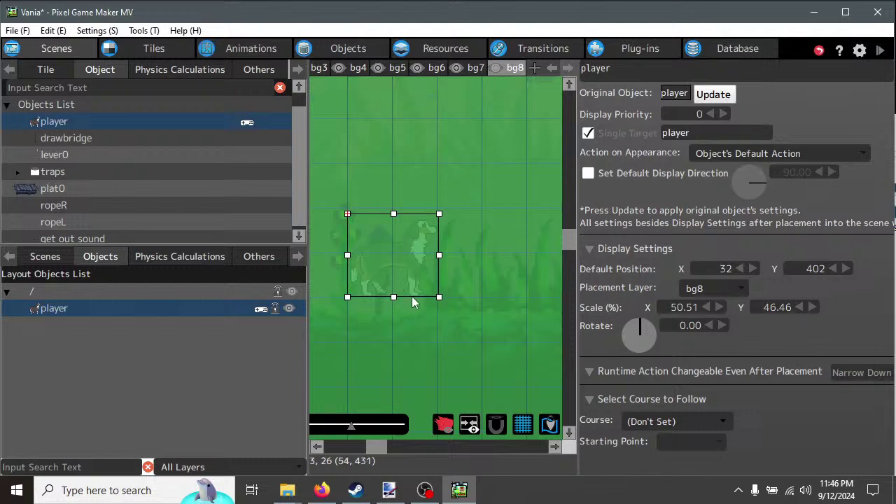
Examine the repositioned player's size and placement against the swamp background and the scene003 screen bounds.
scroll(459, 288, down, 4)
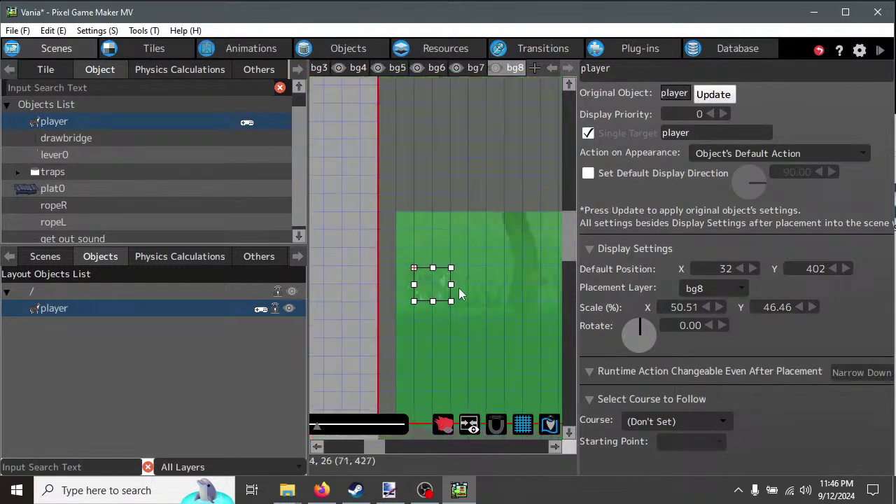
scroll(500, 260, down, 1)
scroll(499, 262, up, 1)
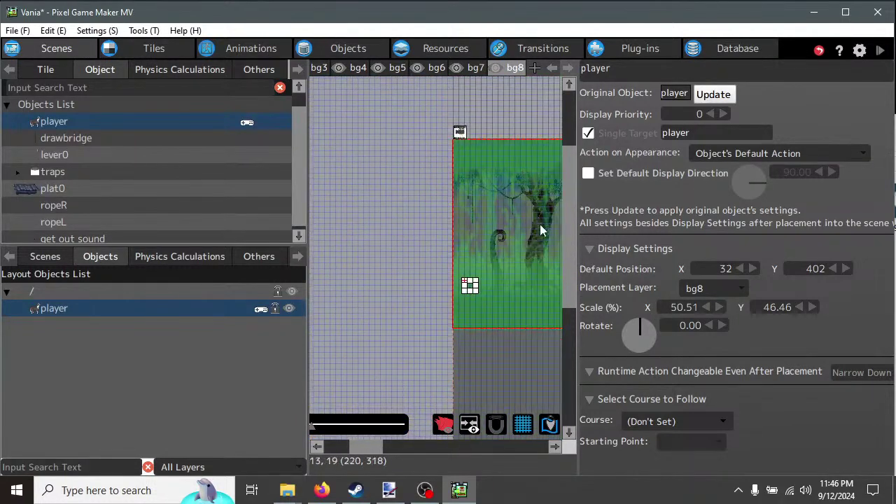
scroll(505, 295, up, 2)
scroll(395, 235, up, 3)
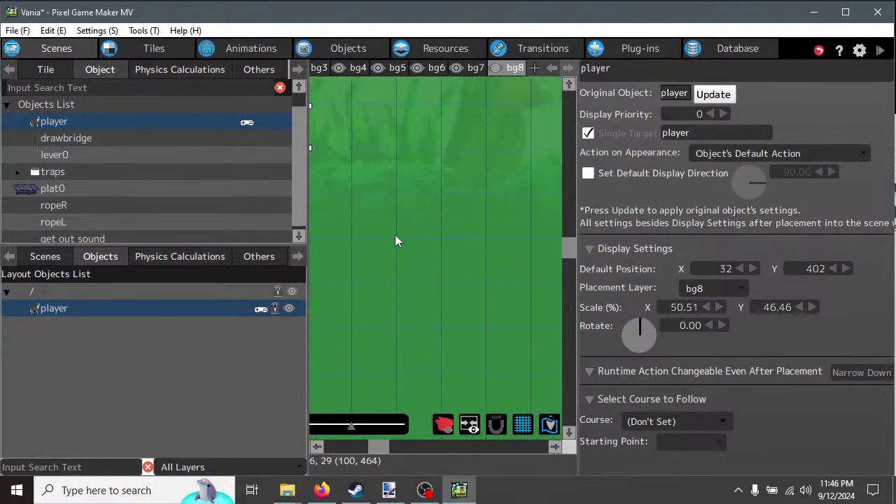
scroll(393, 236, down, 2)
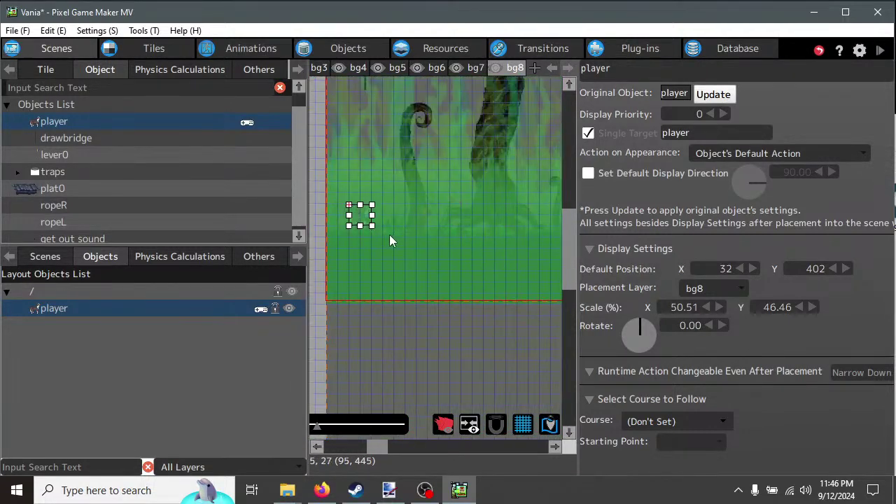
scroll(326, 249, up, 2)
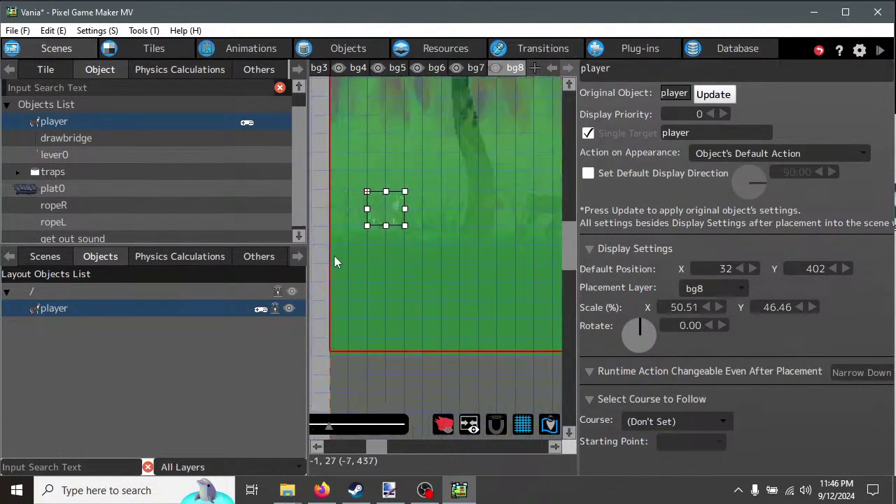
scroll(354, 231, up, 1)
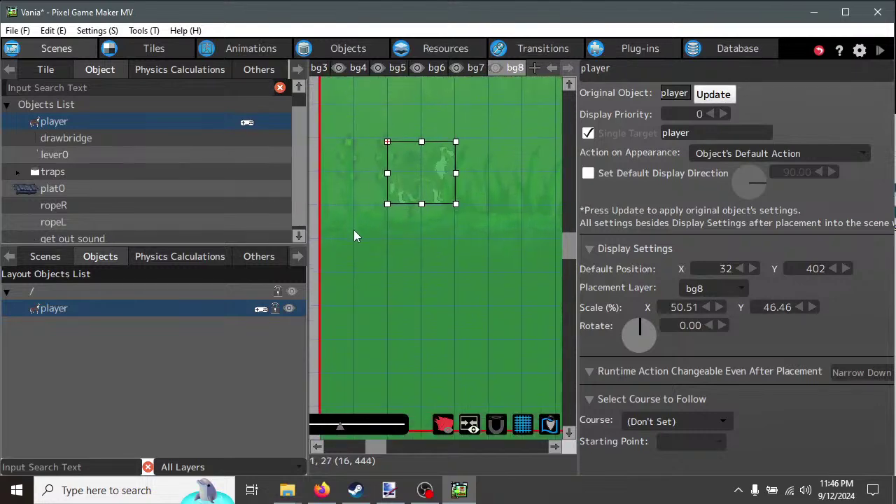
scroll(446, 228, down, 3)
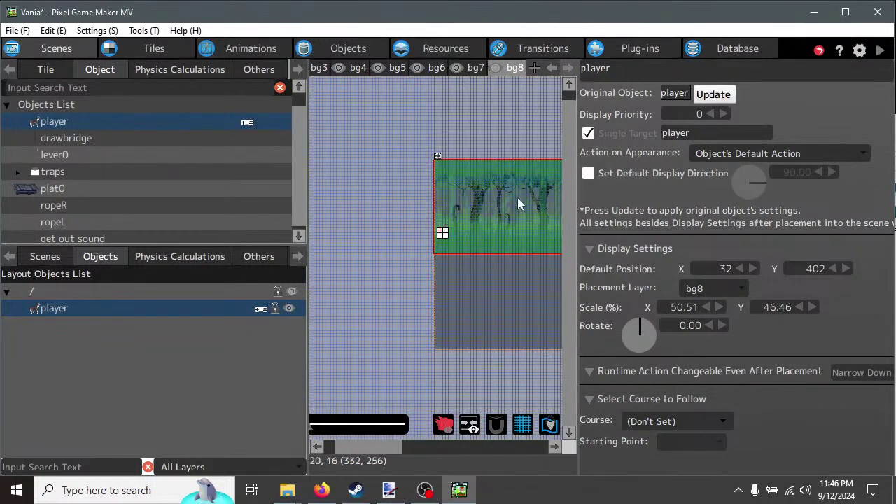
scroll(441, 231, up, 3)
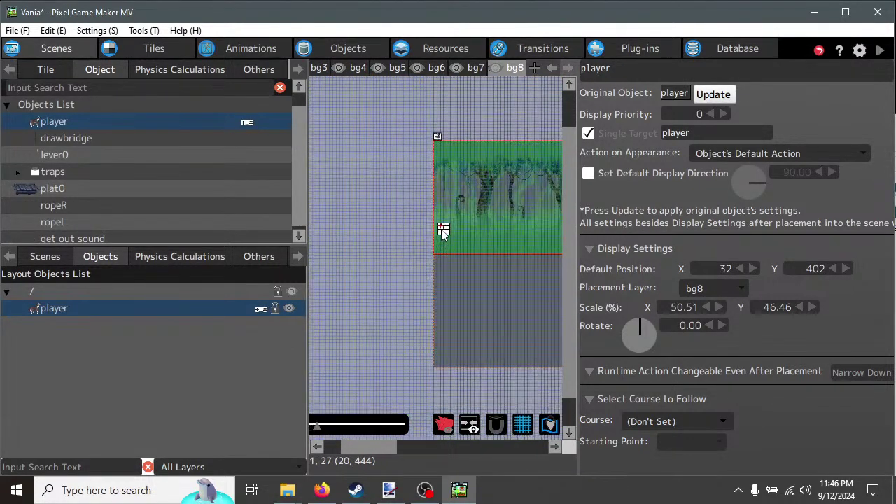
scroll(453, 164, up, 2)
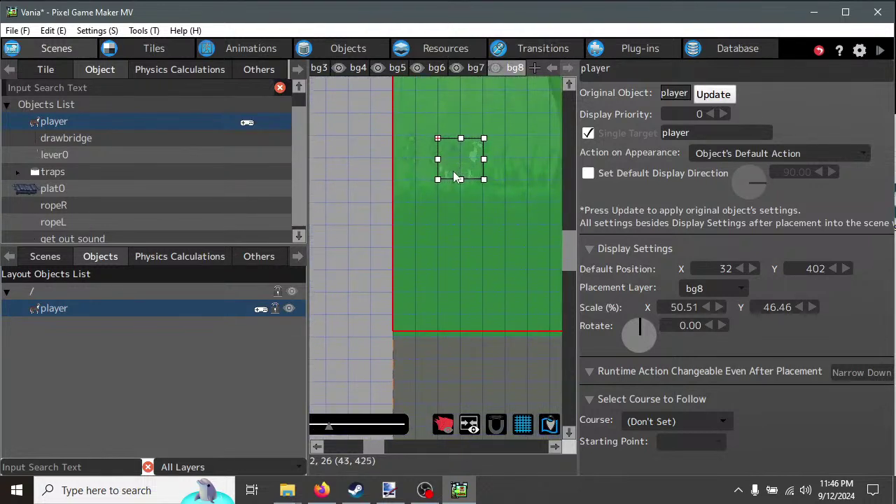
scroll(454, 168, up, 1)
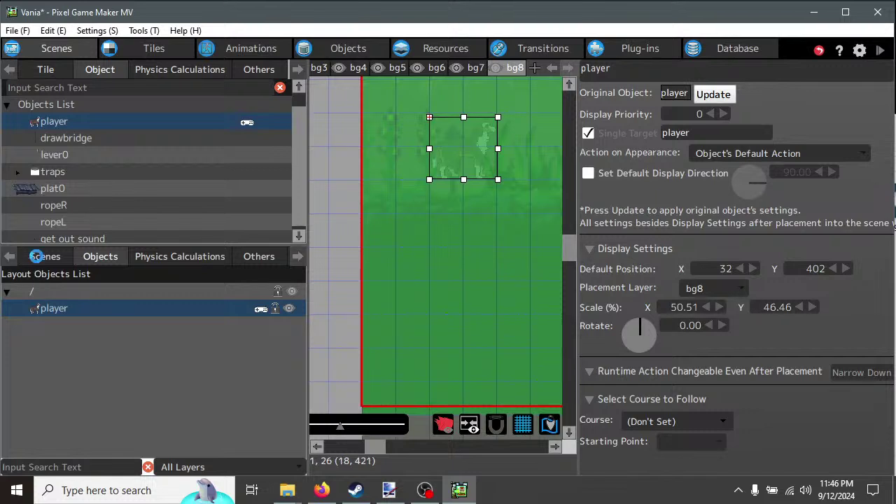
Open the scene settings of scene003 and add another entry to its tileset list.
click(42, 256)
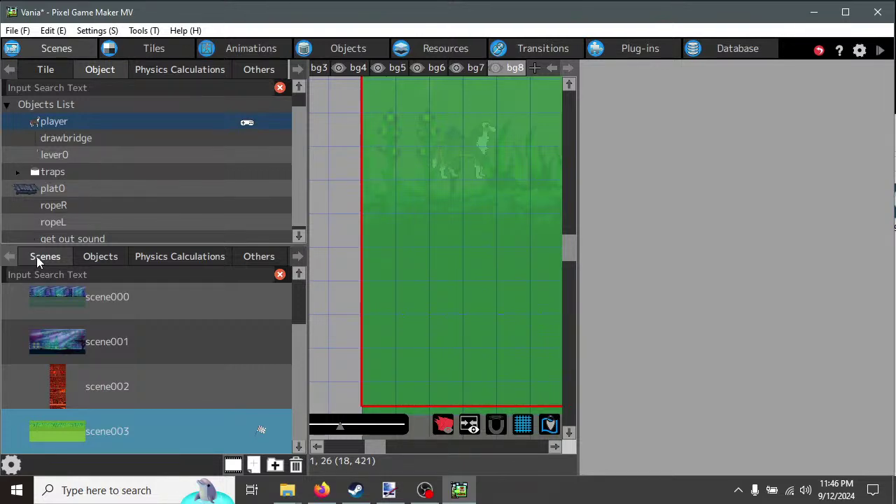
click(45, 70)
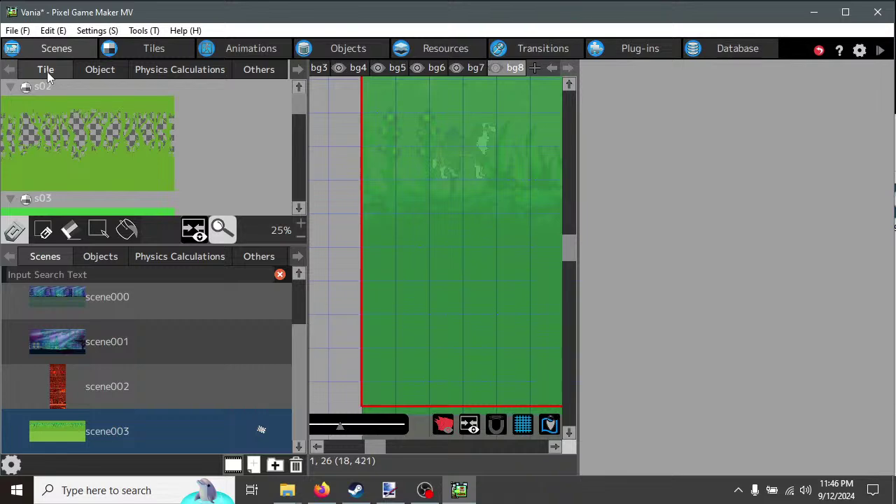
click(10, 466)
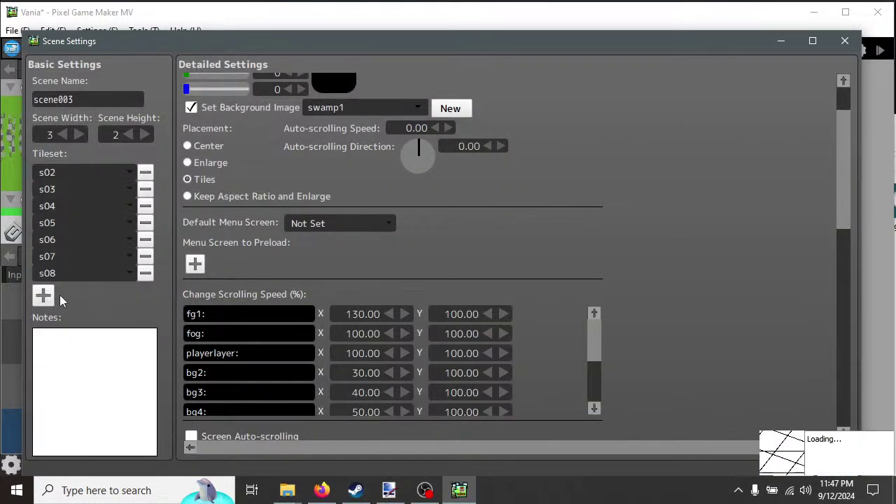
click(51, 298)
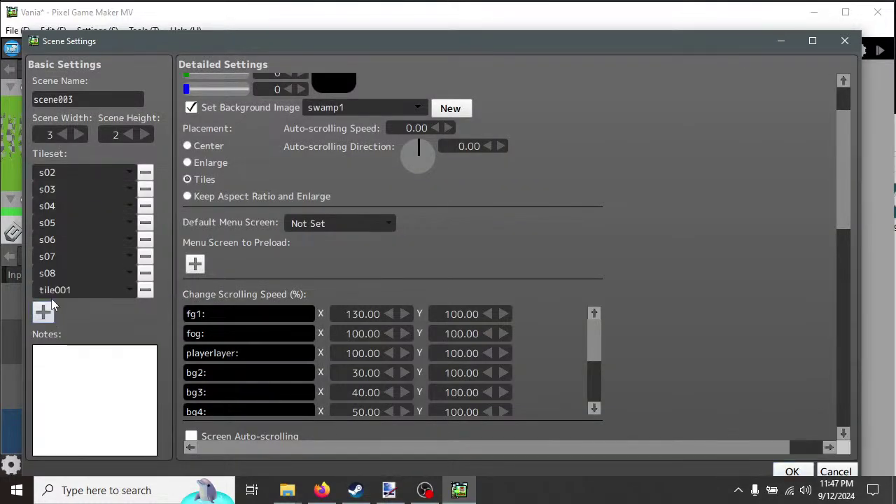
Set scene003's last tileset entry to mytileset and apply the scene settings.
click(130, 291)
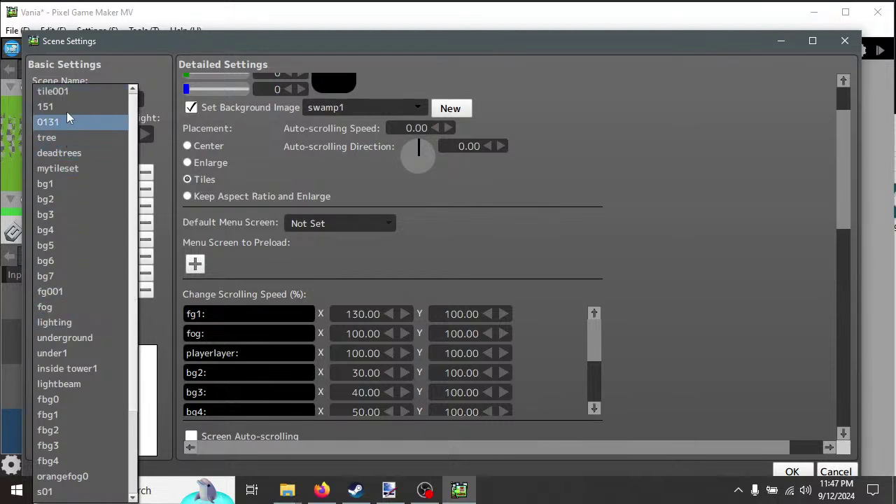
click(66, 169)
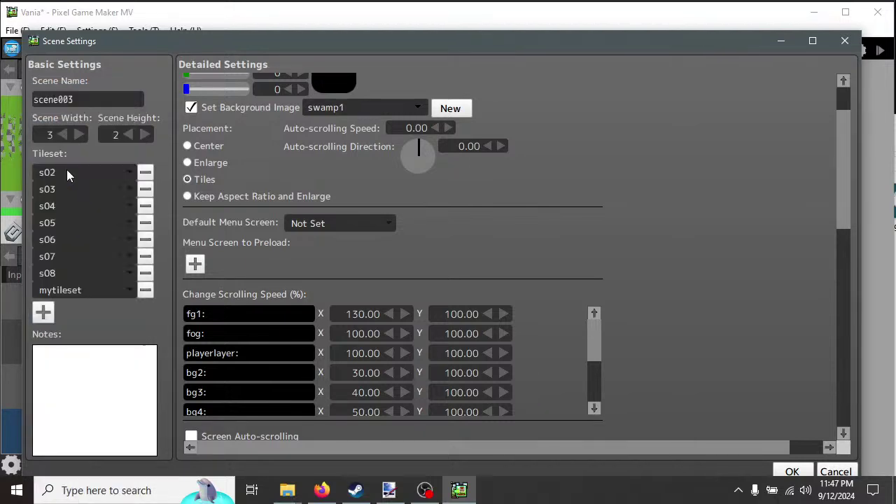
click(792, 471)
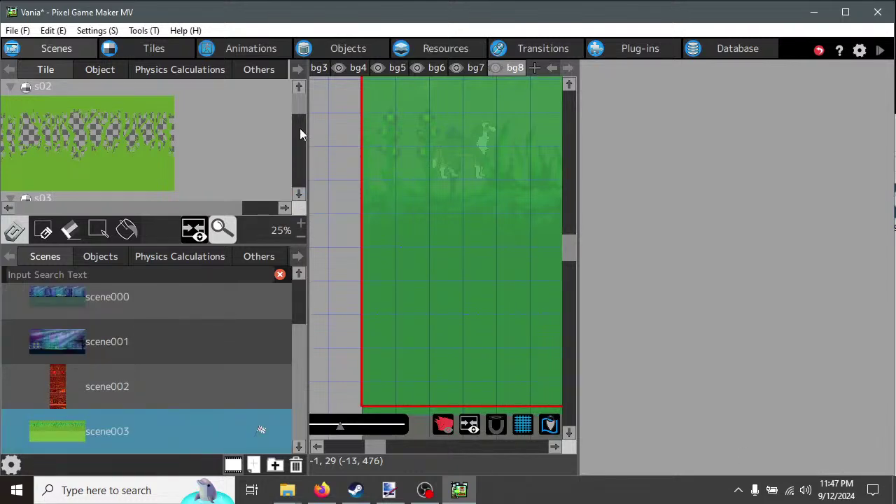
Select the transparent tile beside the stone arch in the mytileset palette as the drawing tile.
drag(298, 104, 301, 196)
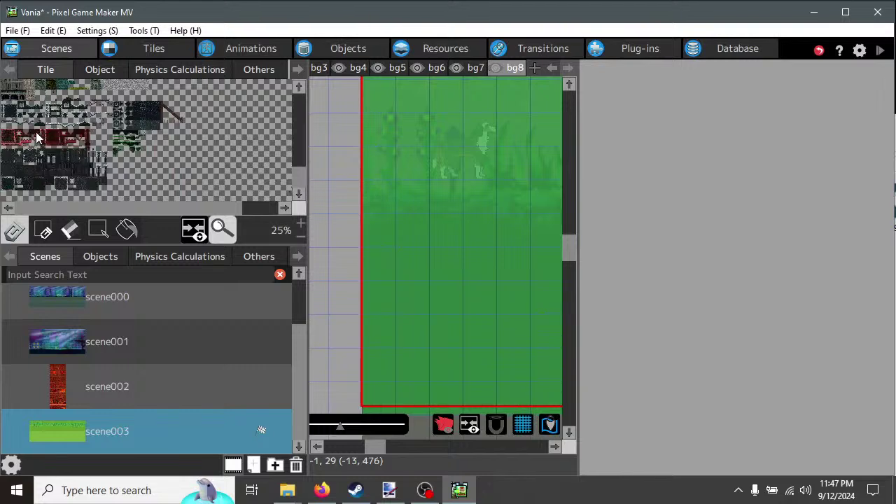
scroll(11, 130, up, 1)
scroll(6, 120, up, 3)
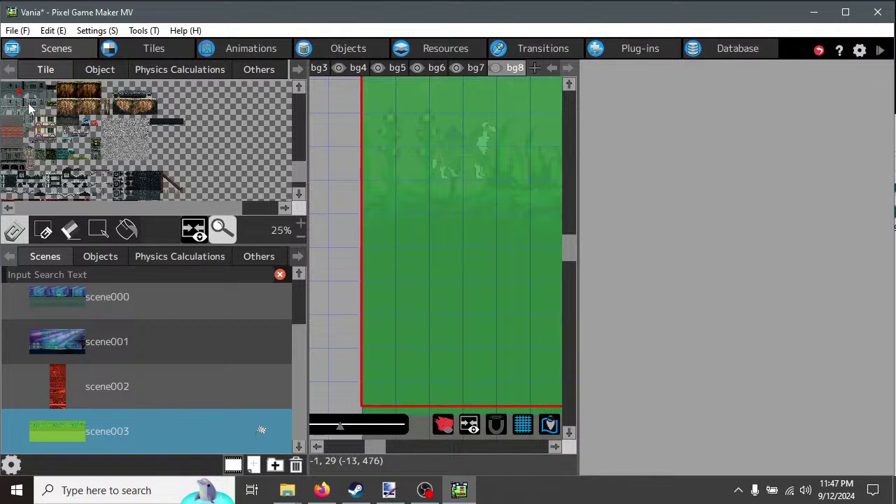
ctrl+scroll(19, 96, up, 3)
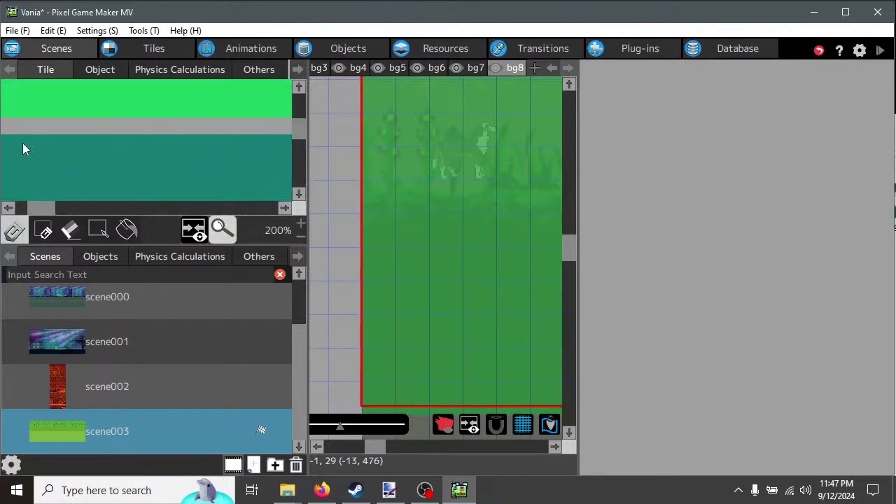
drag(297, 133, 304, 194)
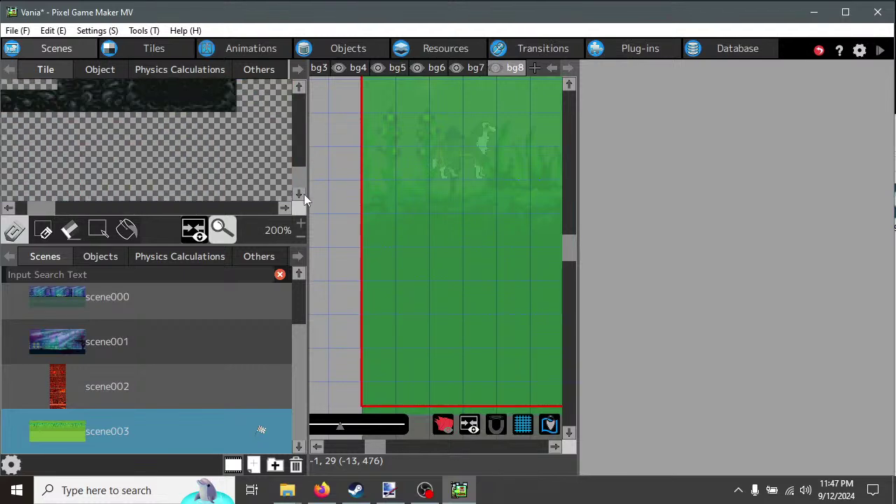
click(298, 147)
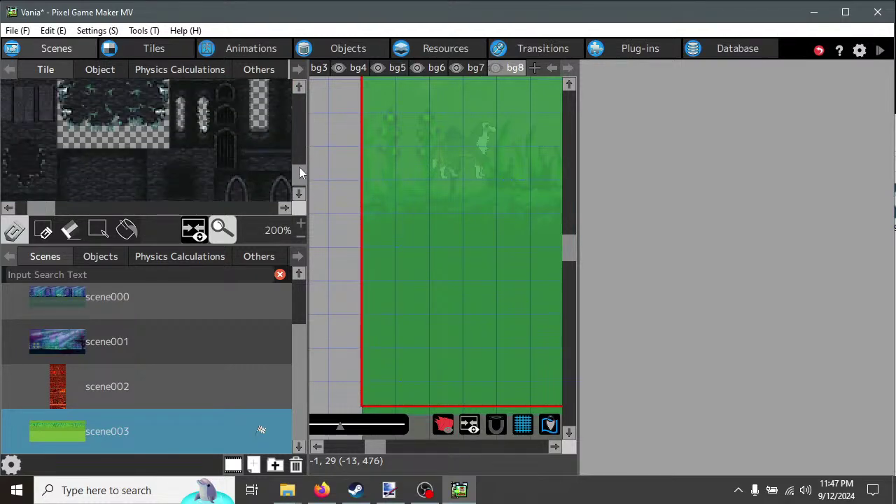
click(297, 168)
click(298, 168)
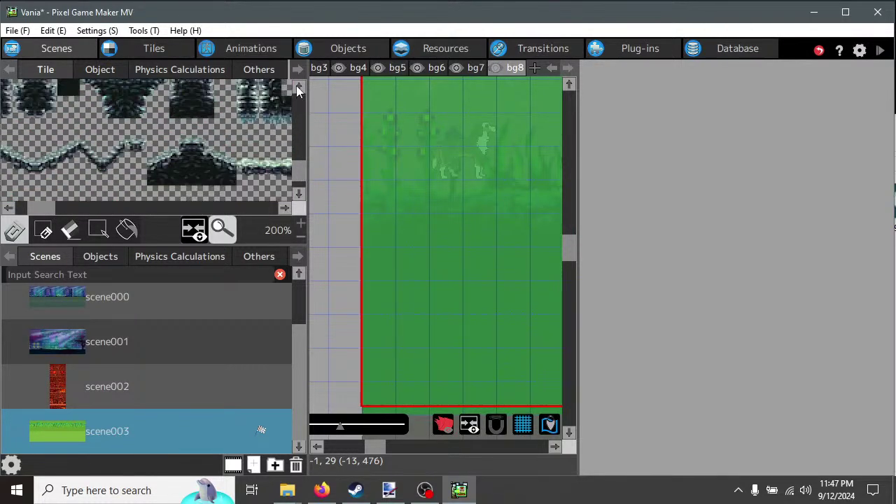
drag(297, 87, 299, 86)
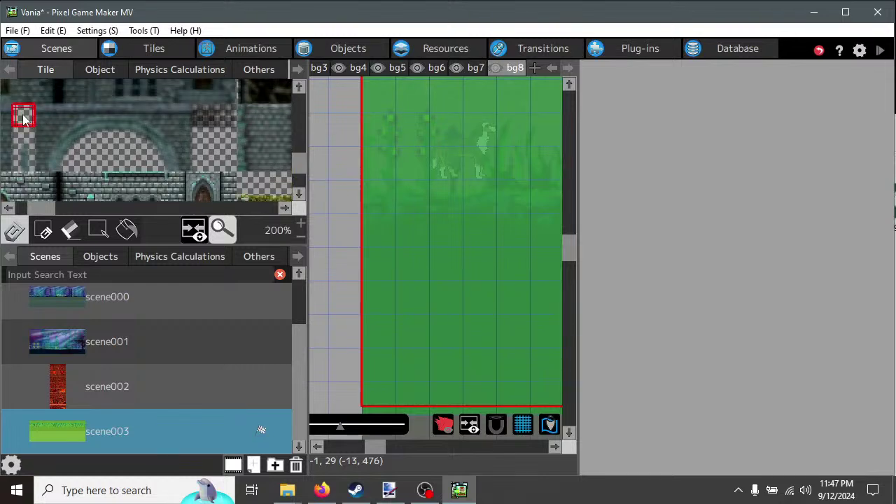
click(384, 200)
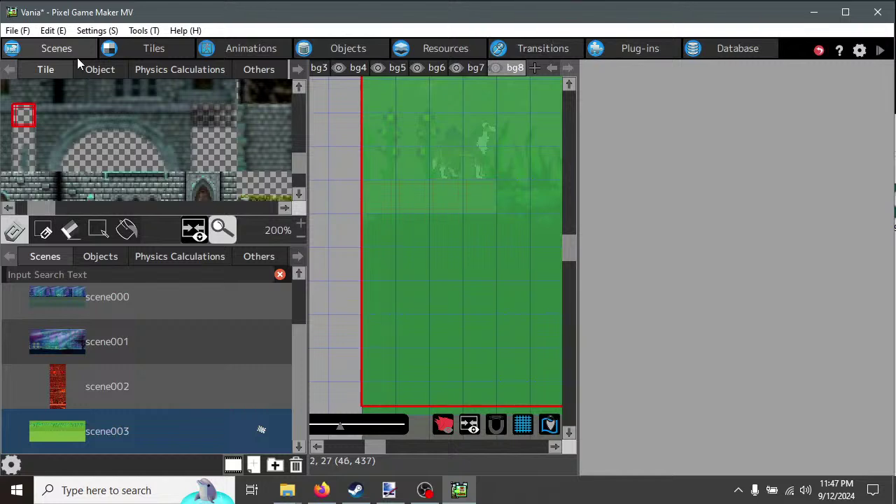
click(50, 31)
click(68, 148)
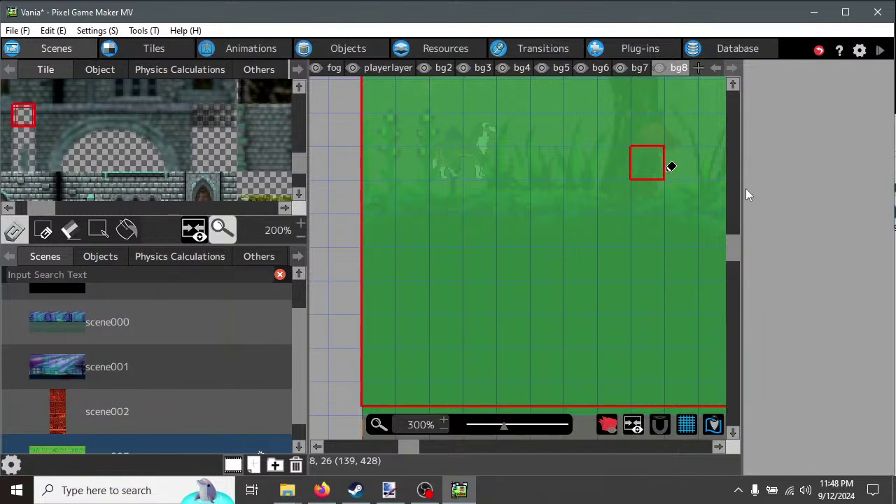
Widen the scene editing area and make playerlayer the active layer.
drag(743, 195, 855, 195)
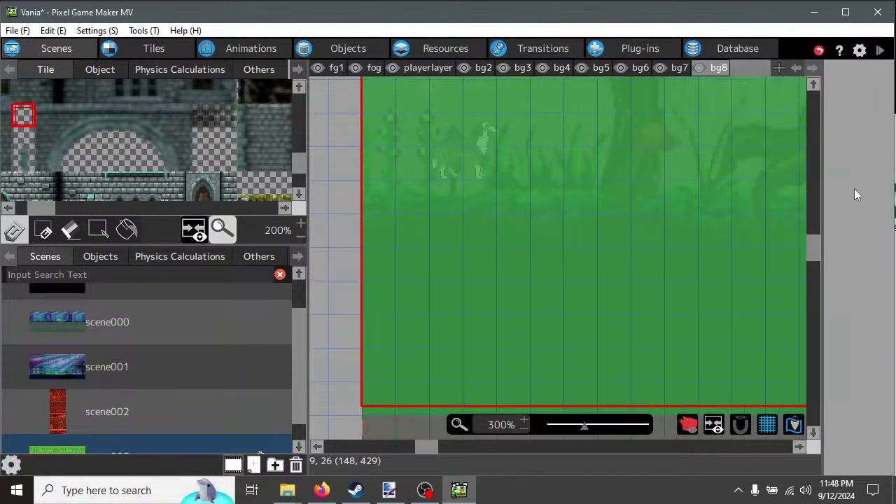
scroll(600, 177, up, 1)
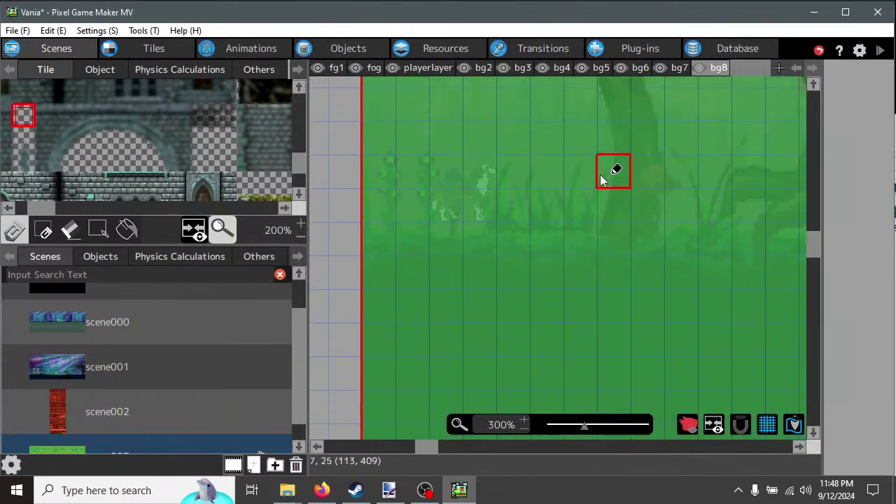
click(795, 69)
click(795, 69)
click(795, 68)
click(795, 69)
click(795, 69)
click(795, 69)
click(795, 68)
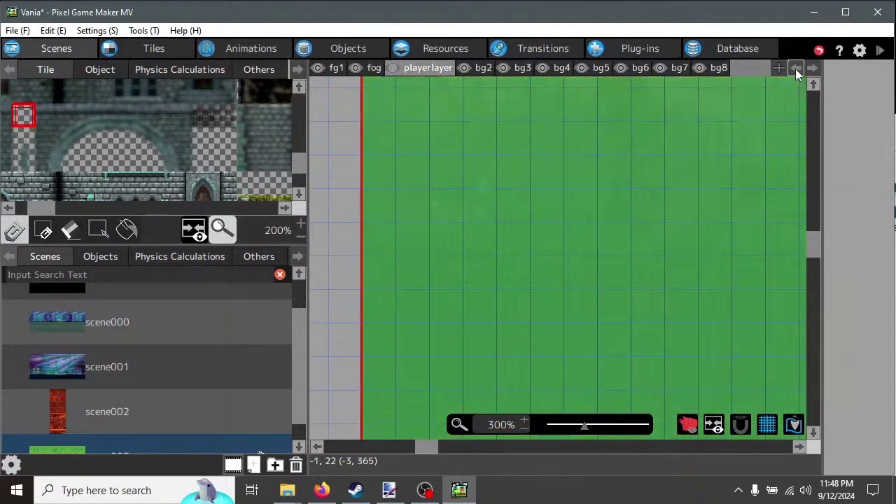
click(795, 69)
click(796, 68)
click(812, 69)
click(811, 69)
click(811, 69)
click(797, 69)
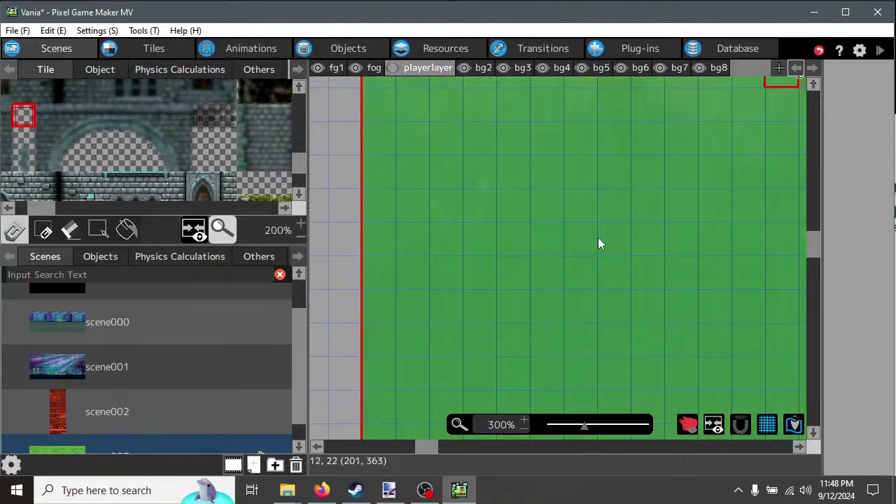
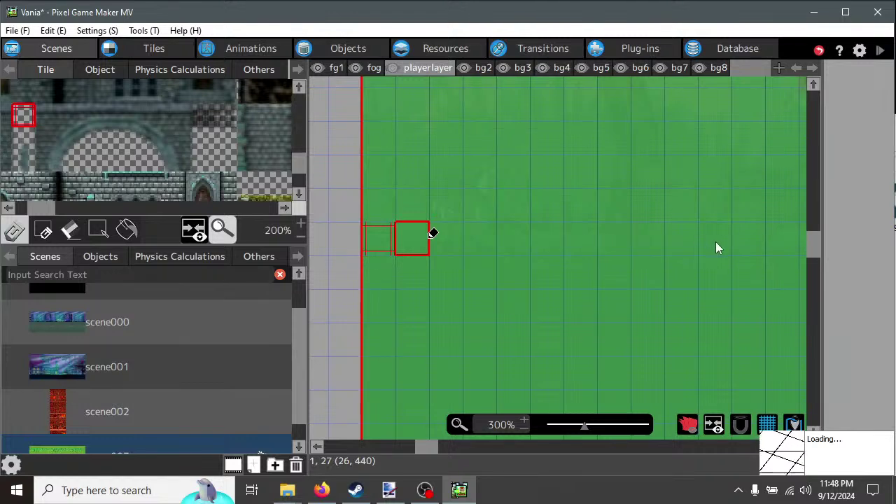
Paint an unbroken line of the selected tile along row 27 of playerlayer, from the scene's left edge across the first screen to column 60.
drag(715, 246, 788, 241)
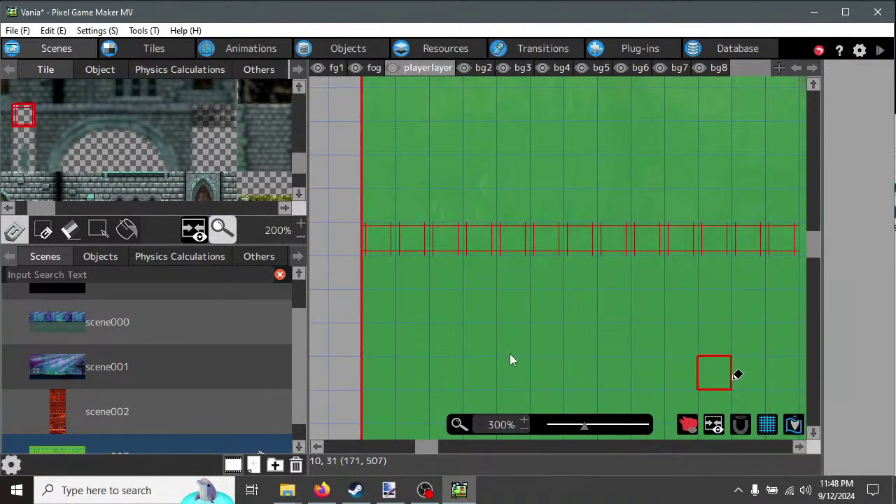
mouse_move(434, 450)
mouse_down()
mouse_move(456, 446)
mouse_move(447, 446)
mouse_up()
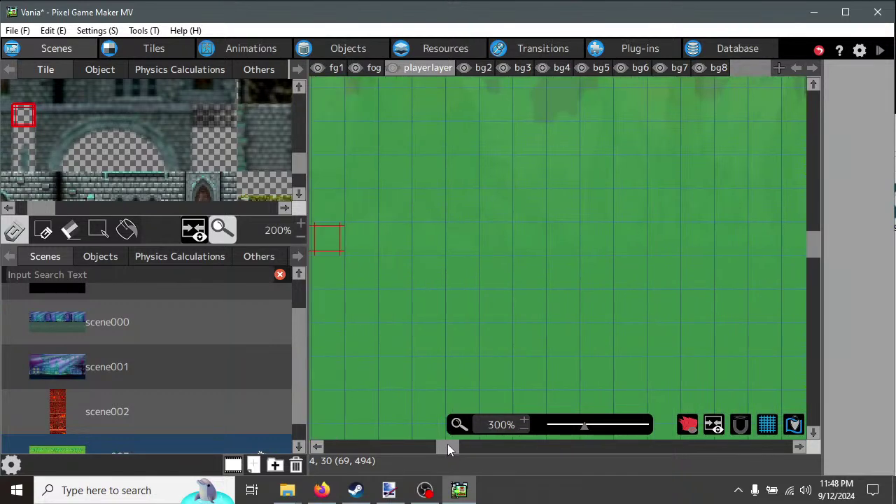
drag(370, 243, 782, 243)
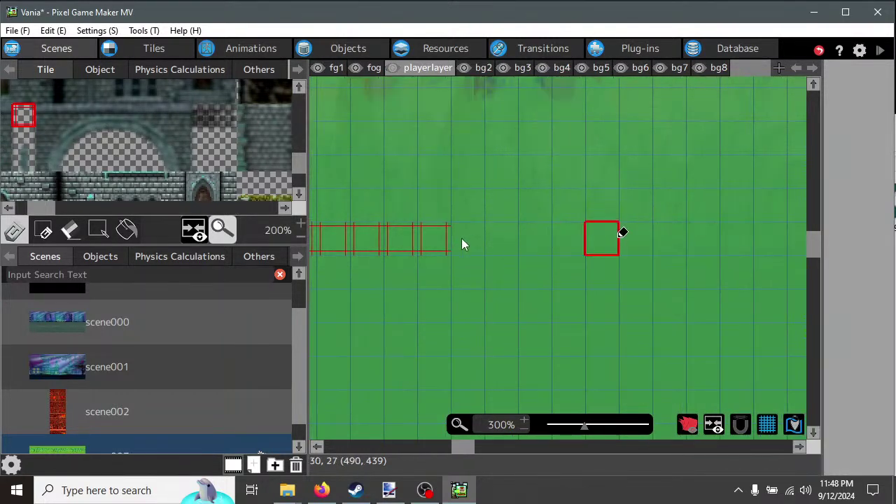
drag(462, 239, 774, 239)
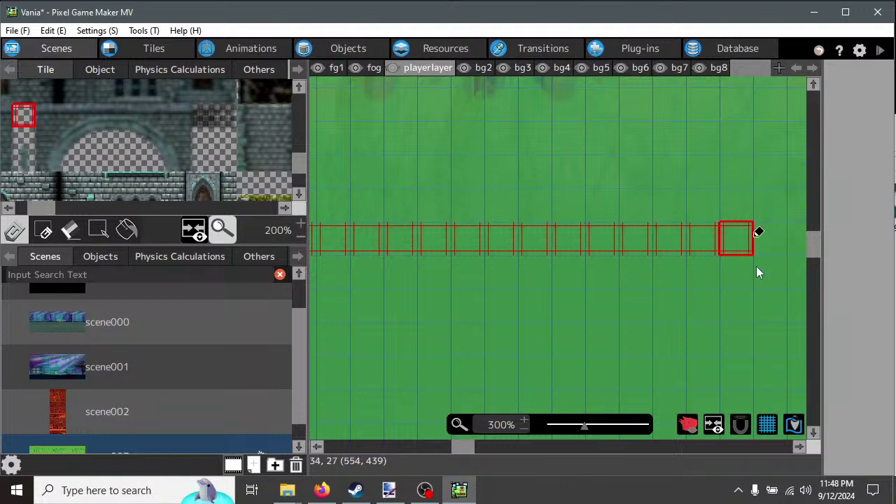
click(480, 446)
mouse_move(489, 447)
mouse_down()
mouse_move(476, 448)
mouse_move(484, 445)
mouse_up()
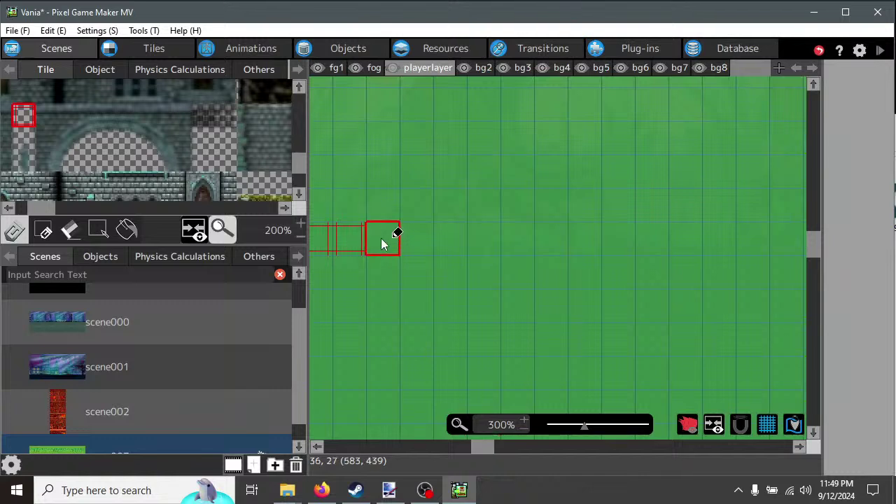
mouse_move(463, 244)
mouse_down()
mouse_move(792, 242)
mouse_move(774, 275)
mouse_up()
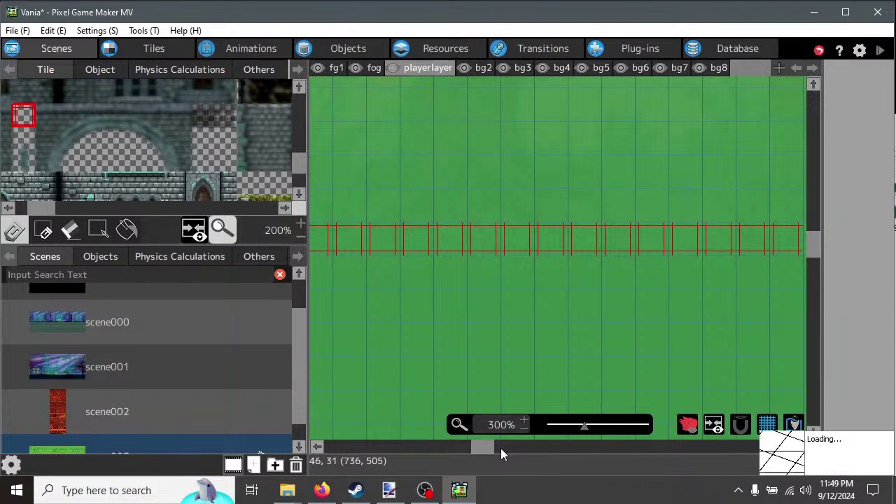
drag(501, 448, 506, 447)
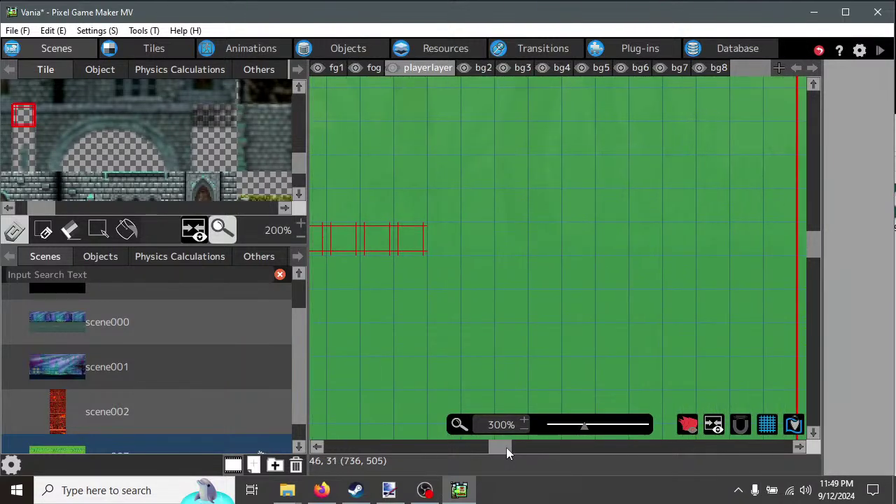
click(434, 243)
mouse_move(601, 236)
mouse_down()
mouse_move(815, 239)
mouse_move(811, 256)
mouse_up()
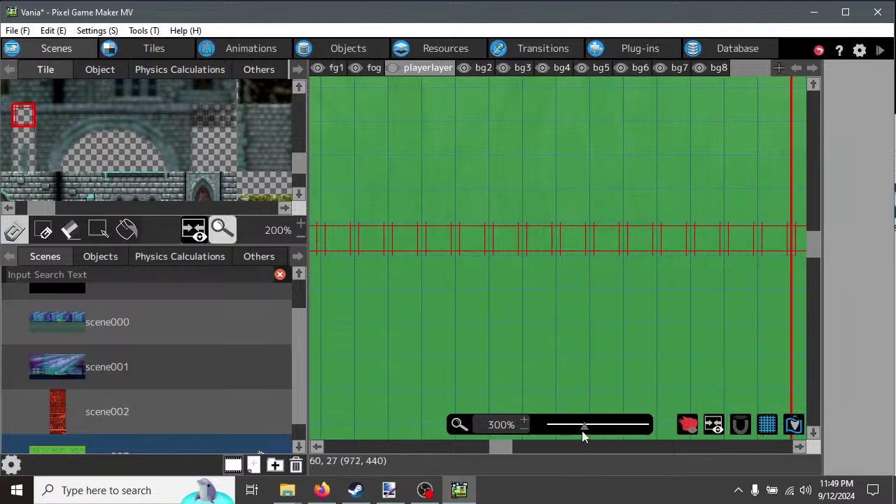
Extend the tile line along row 27 through the second screen, from column 61 to about column 115.
click(513, 447)
mouse_move(399, 238)
mouse_down()
mouse_move(886, 240)
mouse_move(644, 466)
mouse_up()
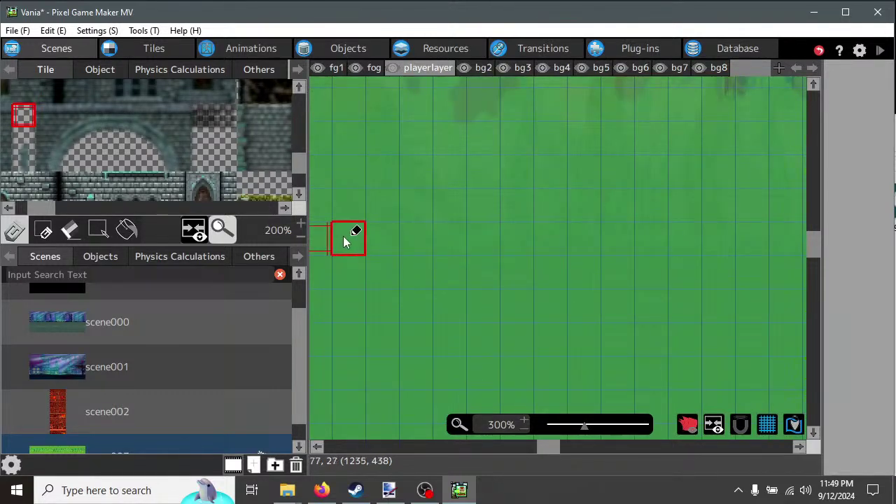
mouse_move(346, 236)
mouse_down()
mouse_move(892, 238)
mouse_move(879, 245)
mouse_up()
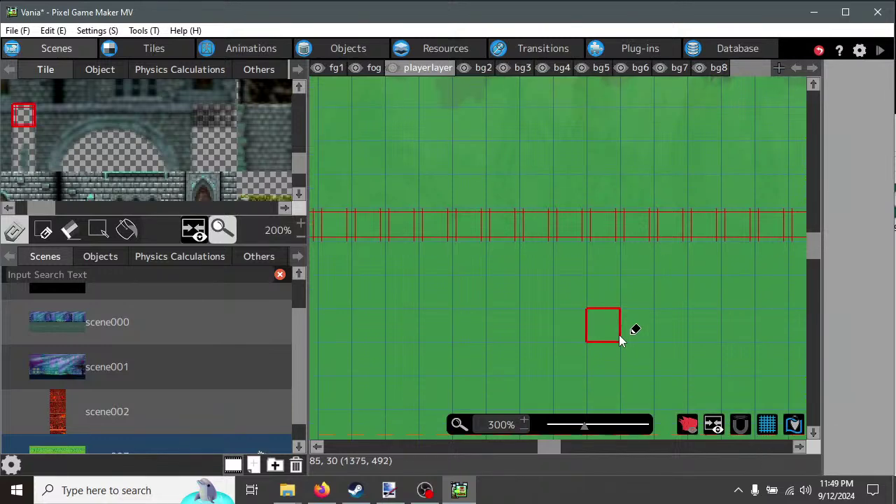
scroll(619, 334, down, 1)
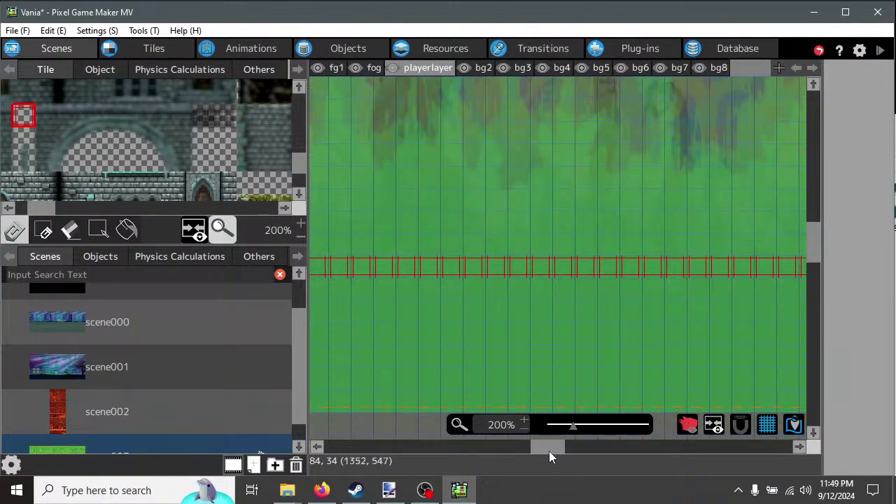
drag(549, 451, 582, 450)
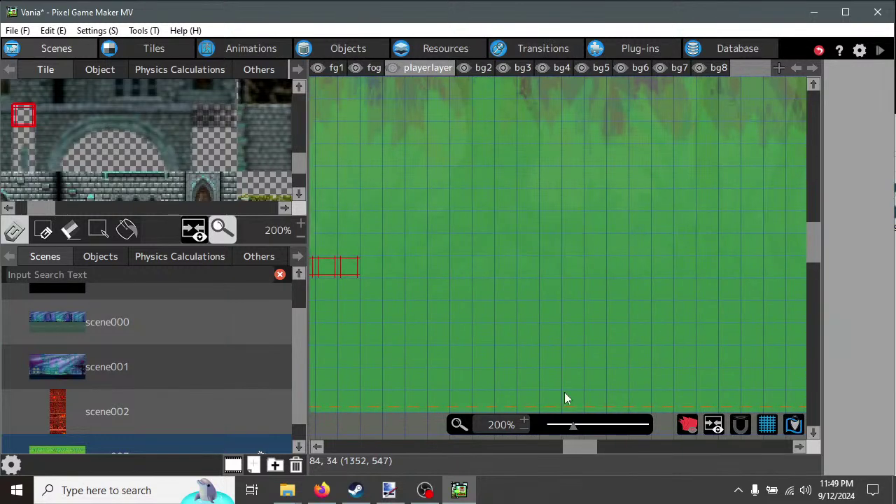
drag(401, 266, 818, 266)
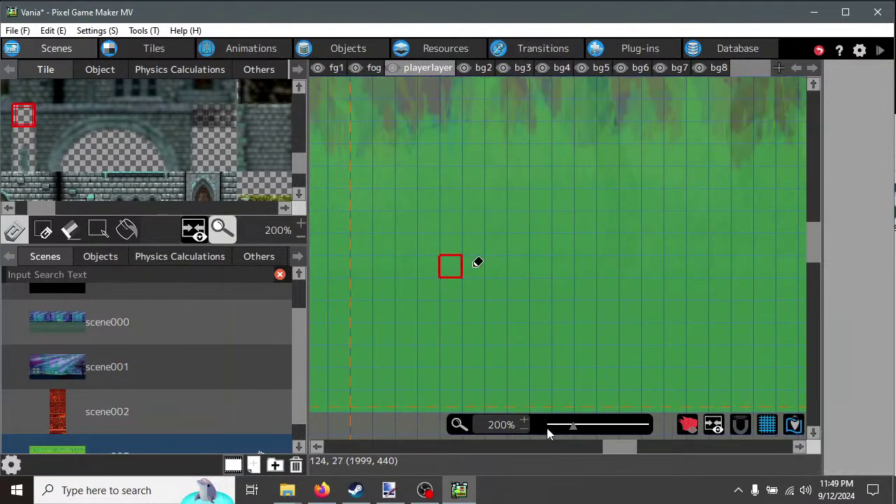
Extend the tile line along row 27 of playerlayer through the remaining columns to the scene's right edge, leaving no gaps.
drag(612, 446, 607, 447)
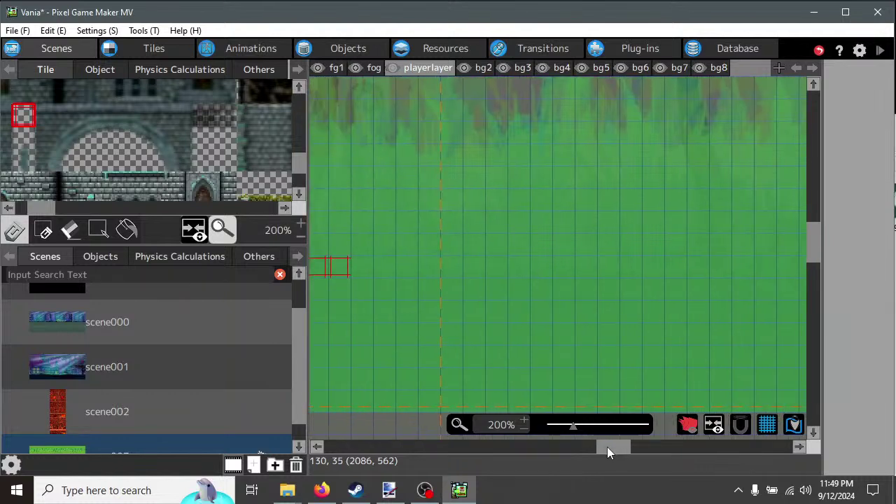
mouse_move(386, 274)
mouse_down()
mouse_move(393, 265)
mouse_move(635, 273)
mouse_move(853, 265)
mouse_move(833, 270)
mouse_up()
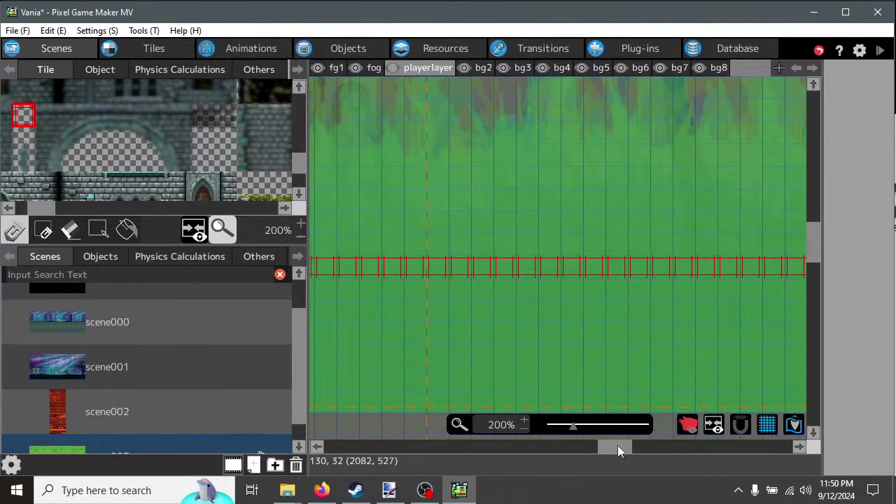
drag(618, 445, 647, 444)
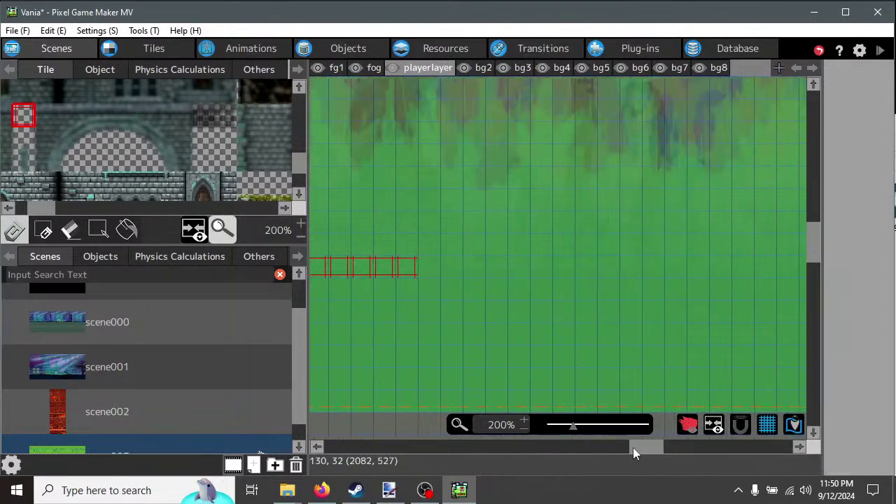
drag(633, 448, 638, 446)
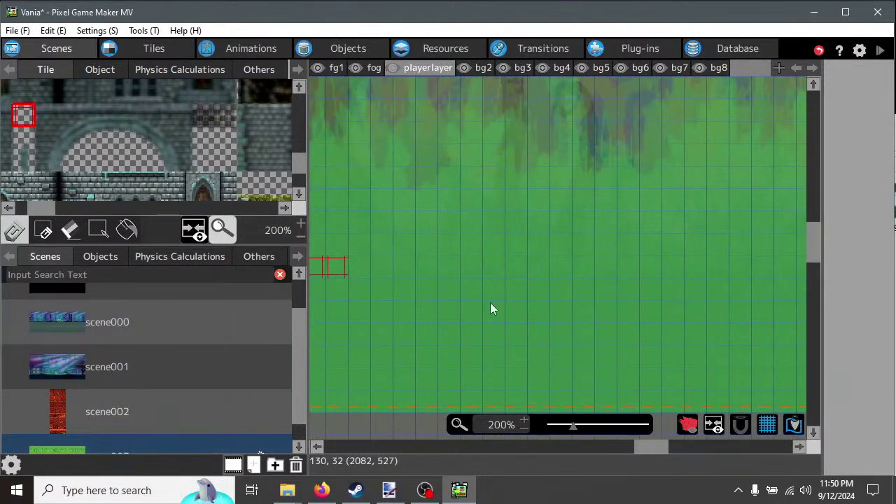
drag(456, 271, 823, 267)
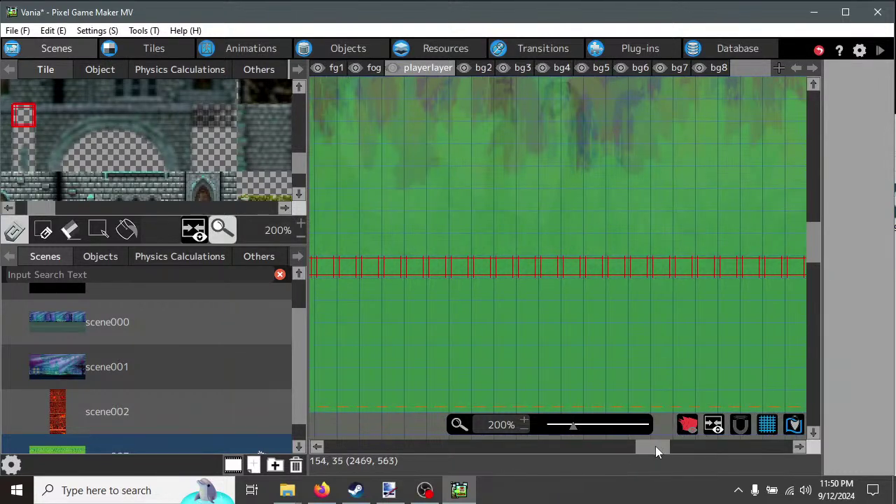
drag(671, 449, 660, 449)
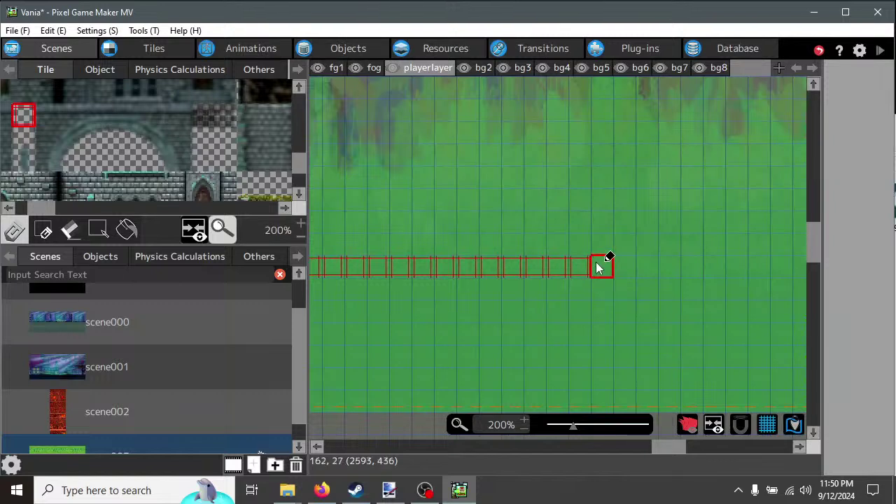
mouse_move(600, 266)
mouse_down()
mouse_move(736, 258)
mouse_move(807, 275)
mouse_up()
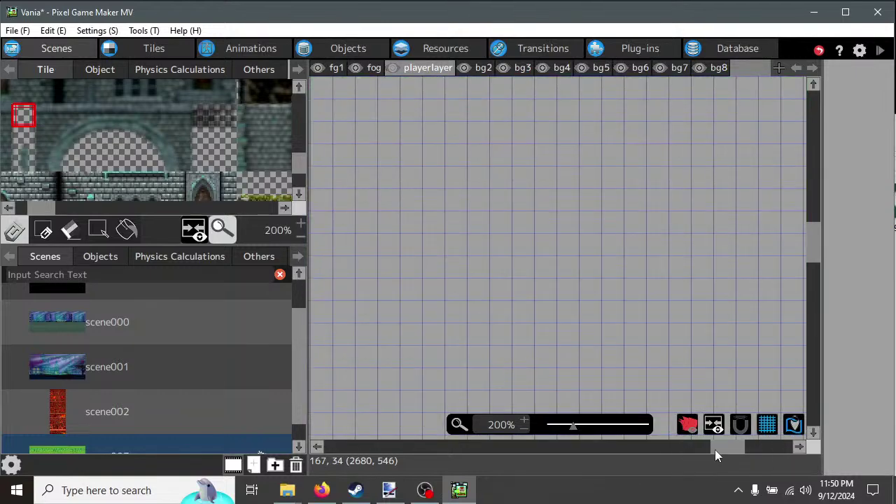
drag(715, 450, 682, 447)
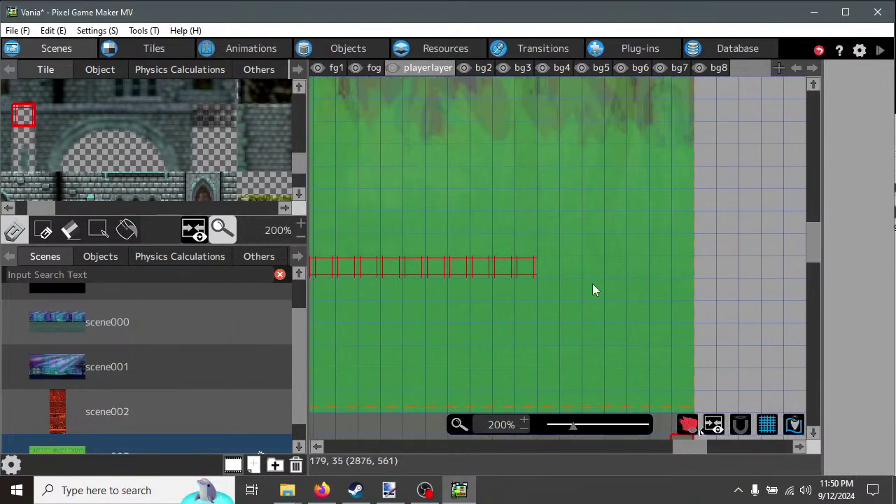
drag(584, 265, 714, 264)
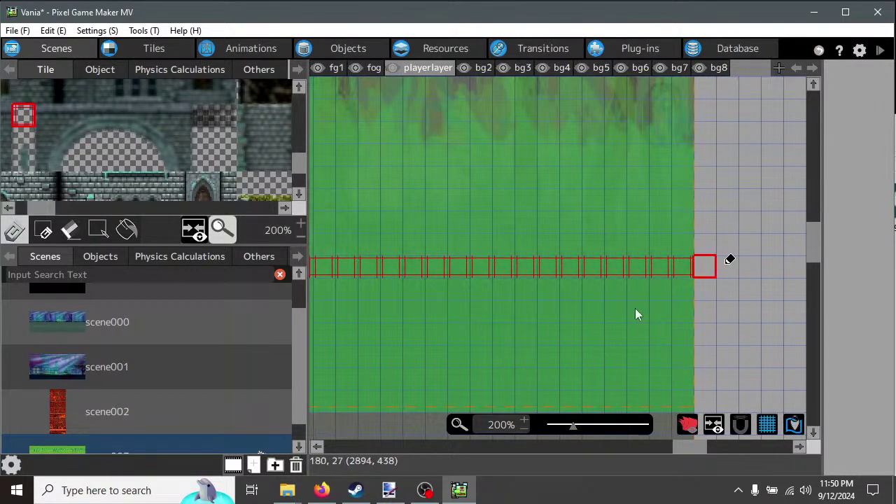
Test play the game to check the player in the scene, and close the game window.
click(880, 53)
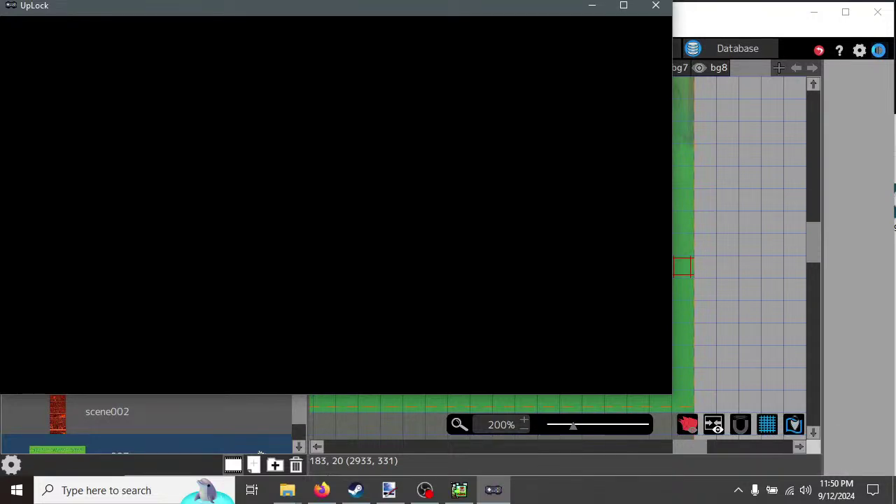
click(880, 54)
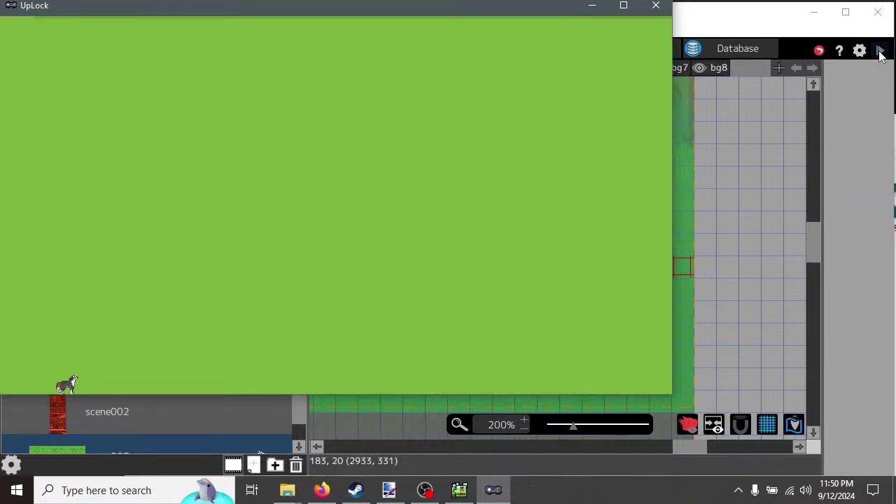
click(656, 4)
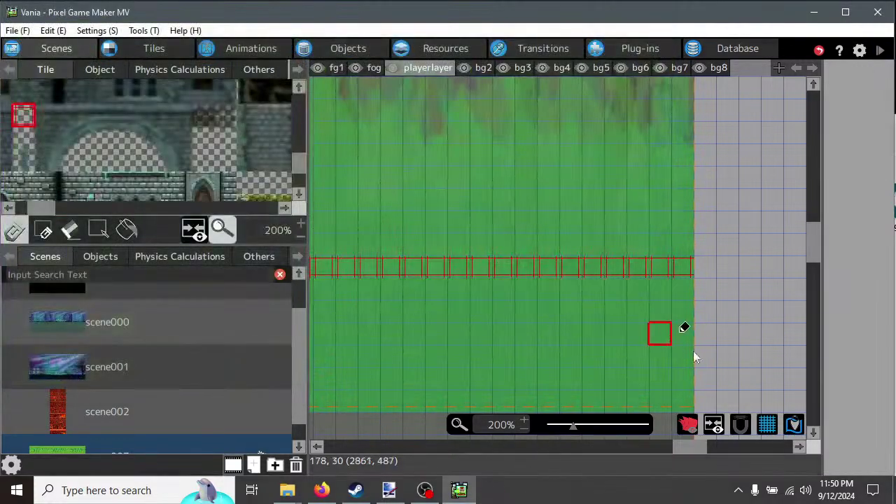
At the scene's left end, inspect the layers from bg8 through bg2 to playerlayer for the placed player.
drag(688, 445, 444, 444)
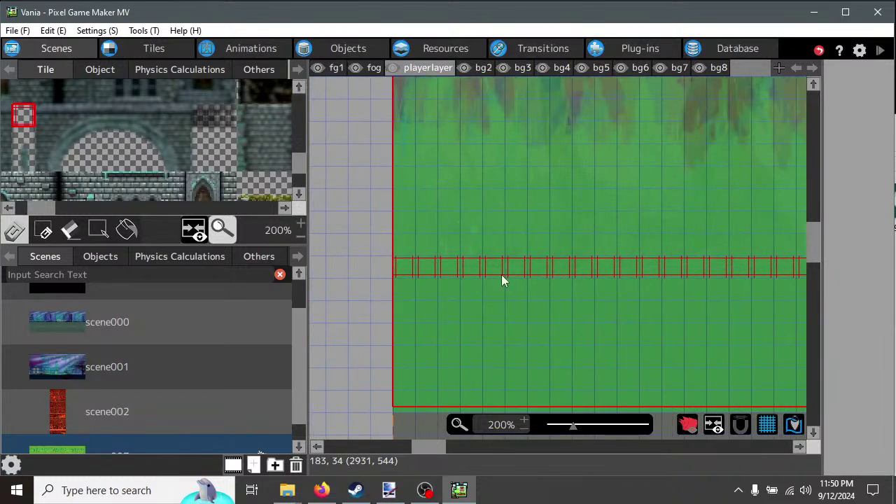
click(717, 68)
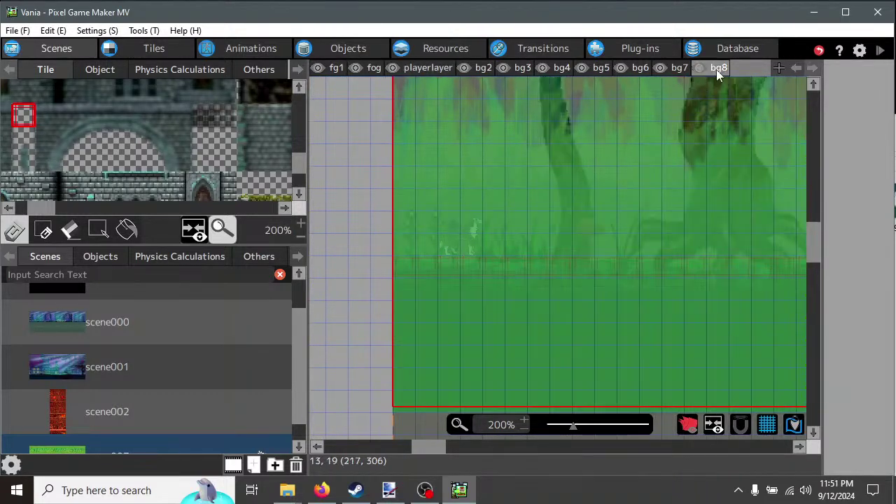
click(679, 68)
click(640, 69)
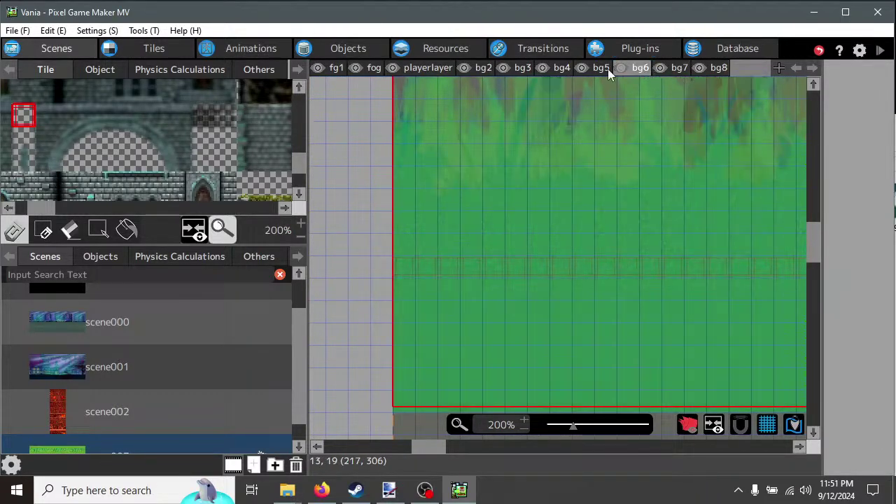
click(597, 69)
click(563, 69)
click(524, 68)
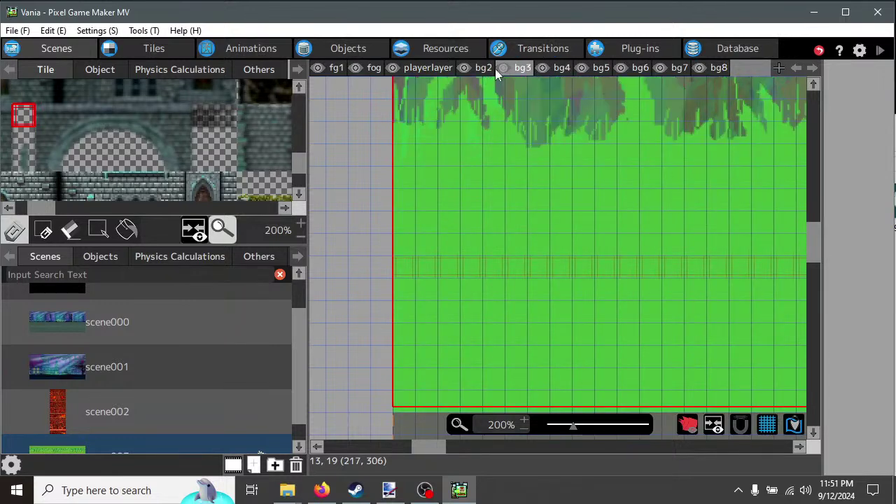
click(480, 68)
click(429, 69)
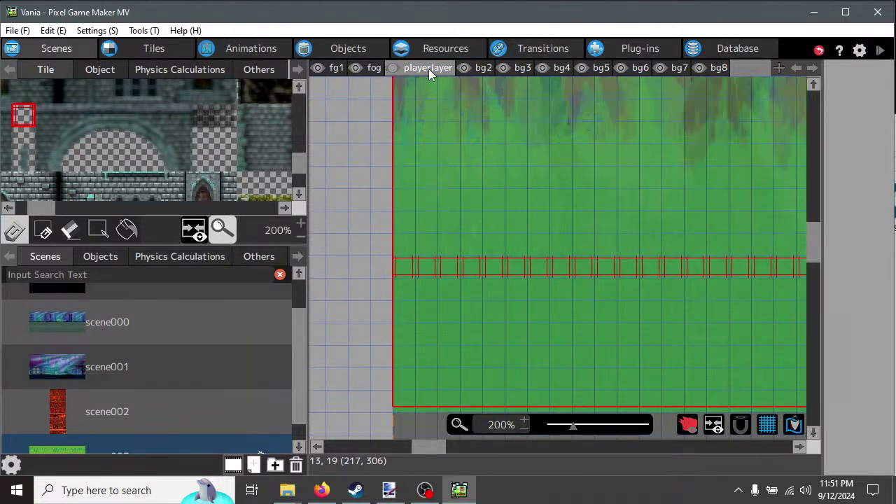
Go through every layer in order from fg1 to bg8 to identify which one holds the player object.
click(796, 68)
click(795, 68)
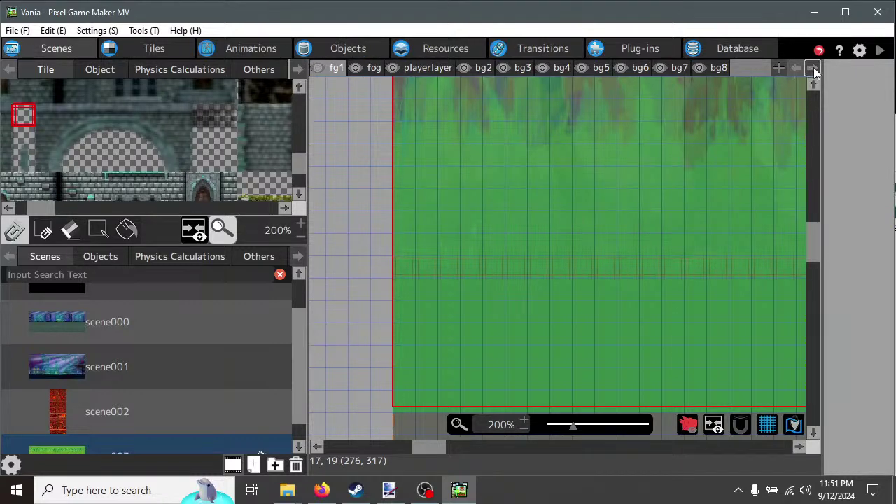
click(814, 67)
click(814, 67)
click(813, 67)
click(814, 68)
click(814, 68)
click(814, 67)
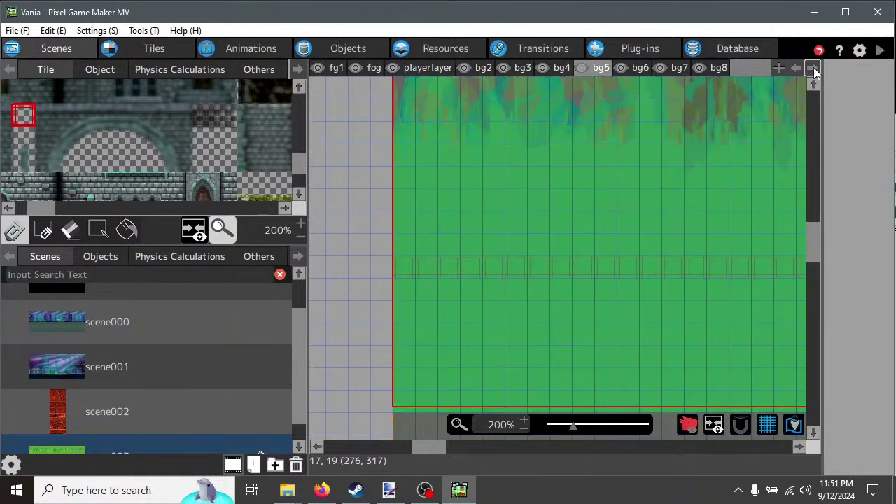
click(813, 67)
click(814, 67)
click(814, 67)
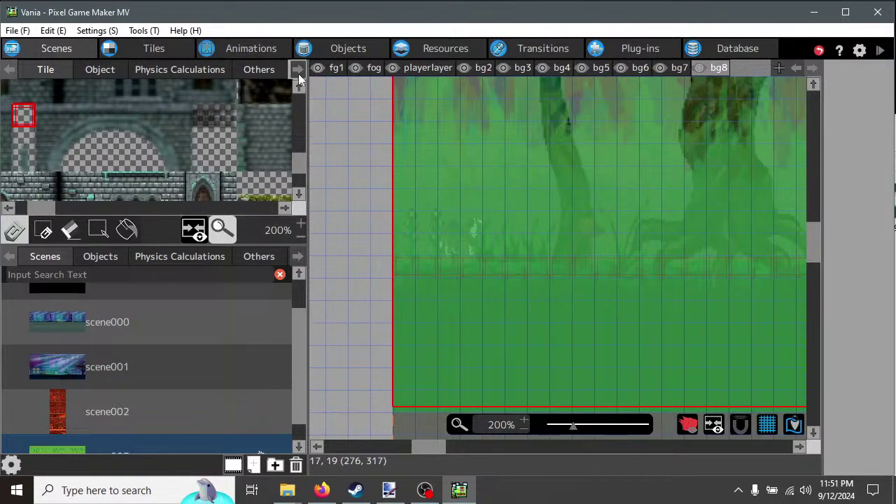
Select the placed player among the scene's layout objects and move it up toward the thin tree on bg8.
click(101, 257)
click(245, 303)
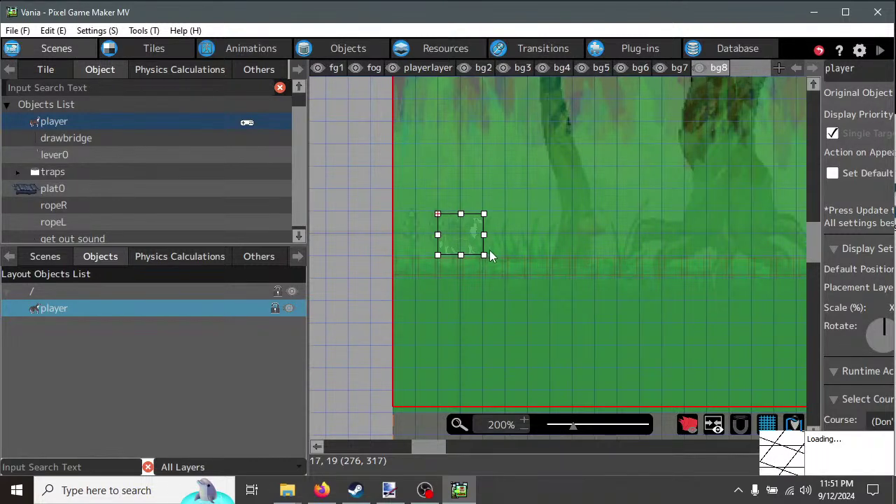
drag(526, 242, 536, 225)
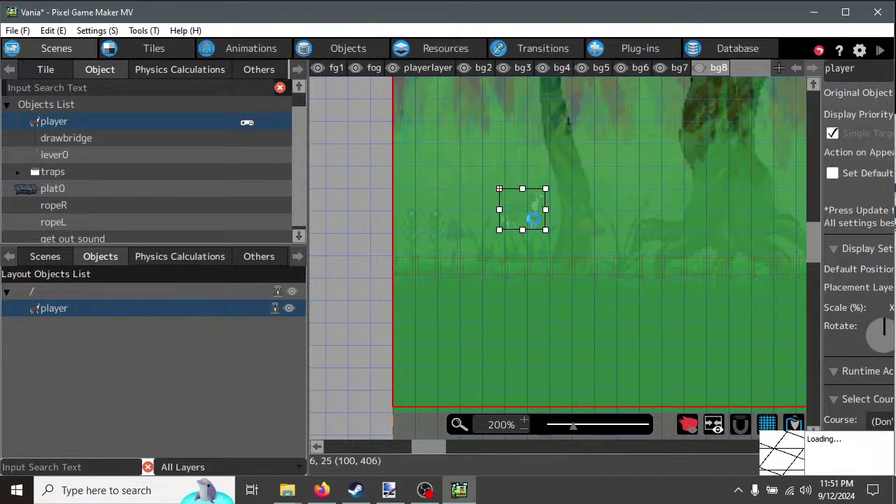
Delete the player from bg8, compare playerlayer with bg8, and undo the deletion.
key(Delete)
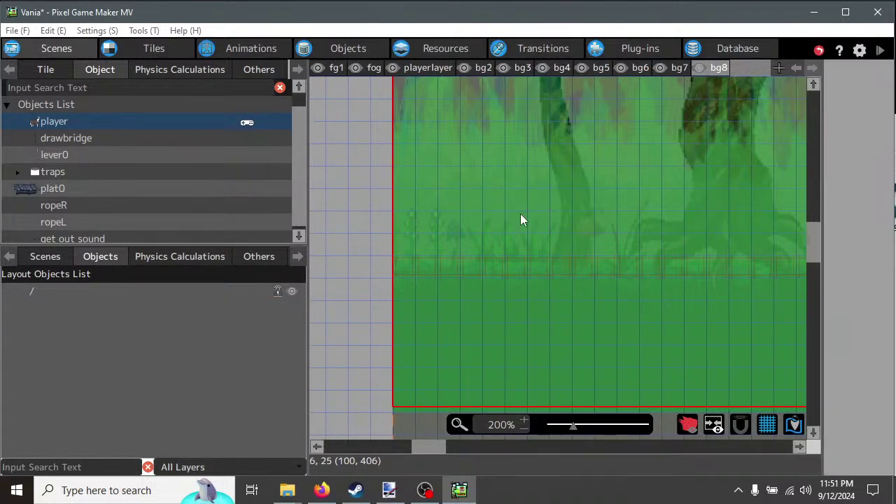
click(422, 70)
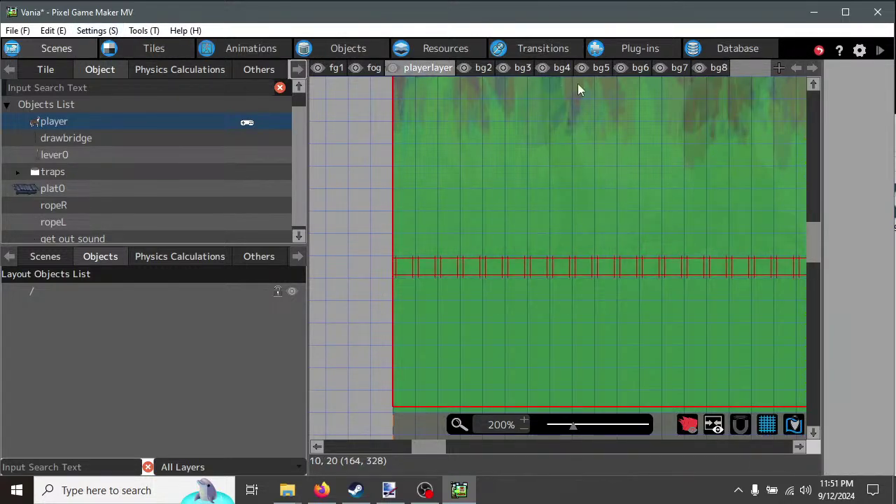
click(720, 67)
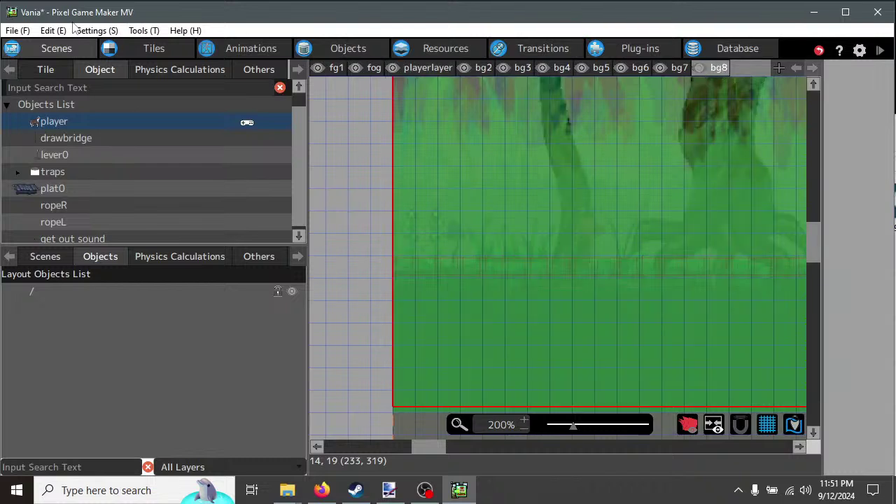
click(53, 30)
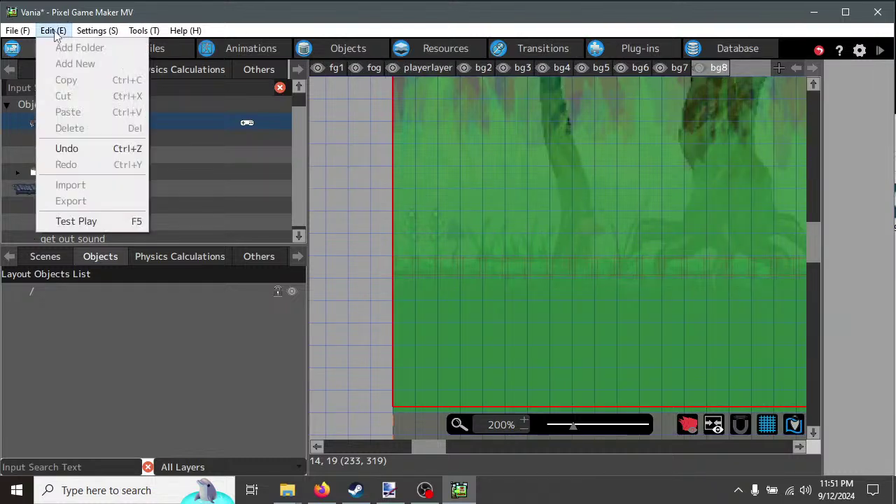
click(67, 150)
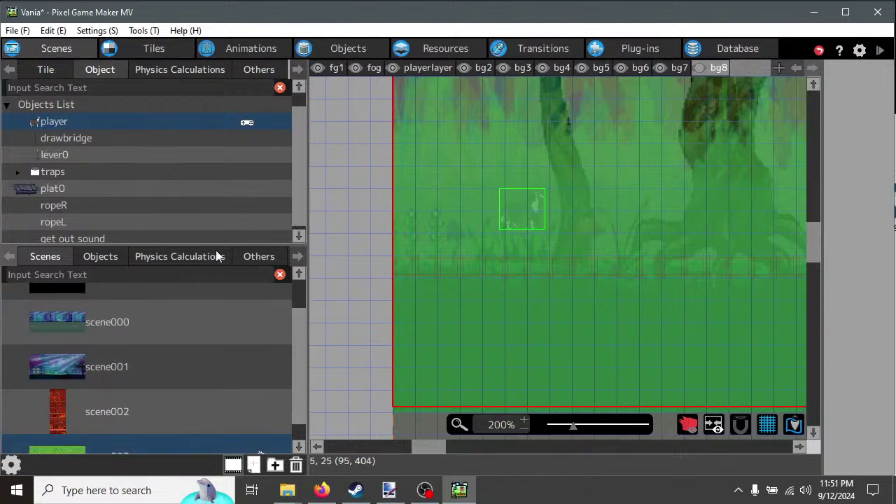
Cut the player object from bg8 and paste it onto playerlayer above the tile line near the scene's left edge.
right_click(523, 215)
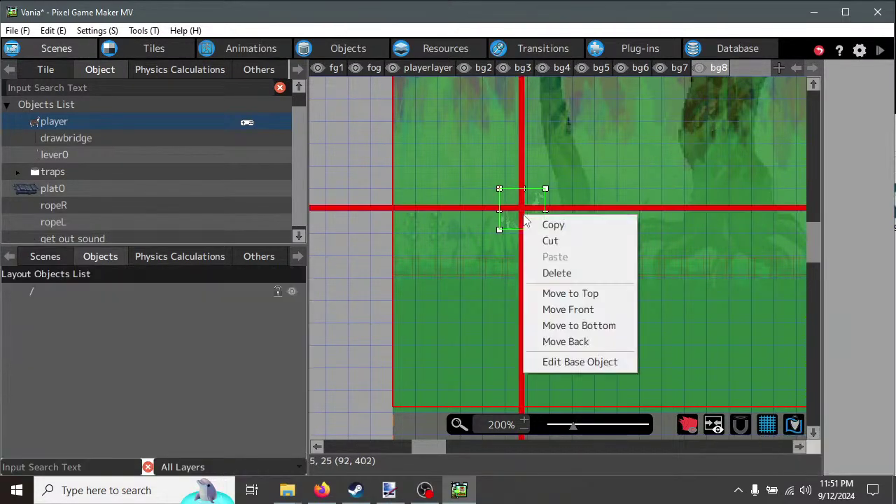
click(550, 241)
click(425, 70)
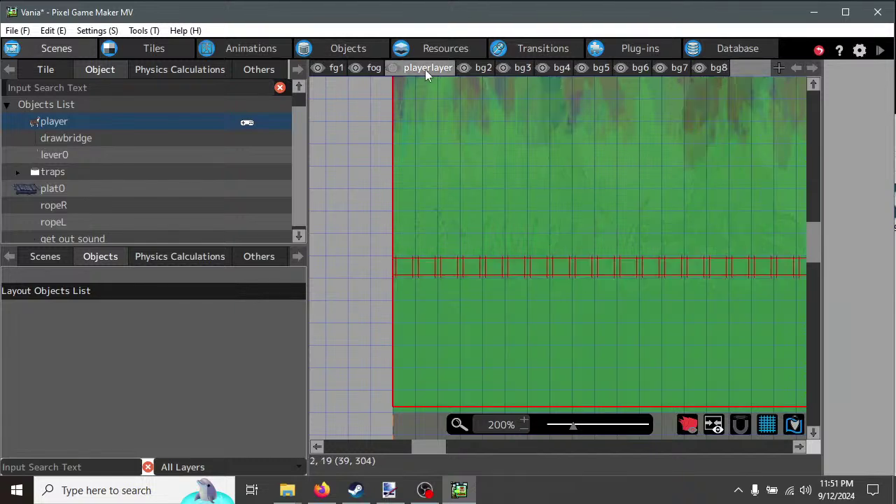
right_click(432, 218)
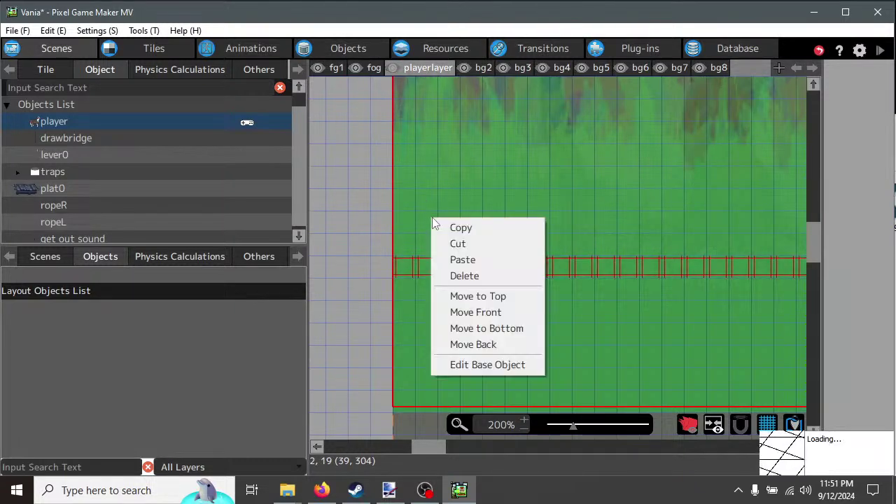
click(462, 261)
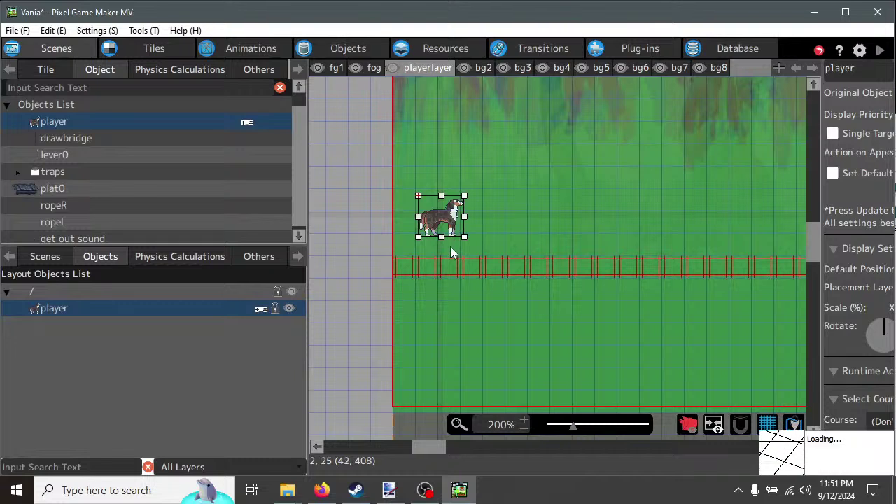
Lower the player object toward the tile line on playerlayer and reduce its height.
click(450, 246)
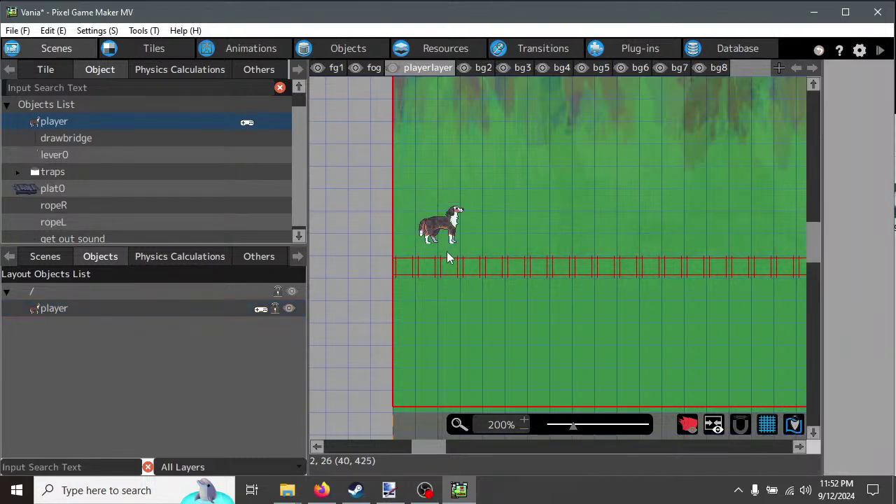
click(446, 229)
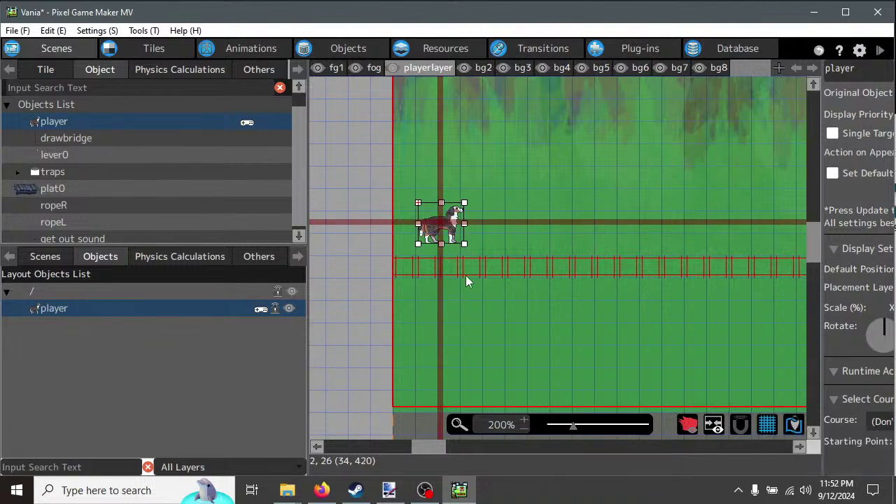
drag(460, 249, 461, 258)
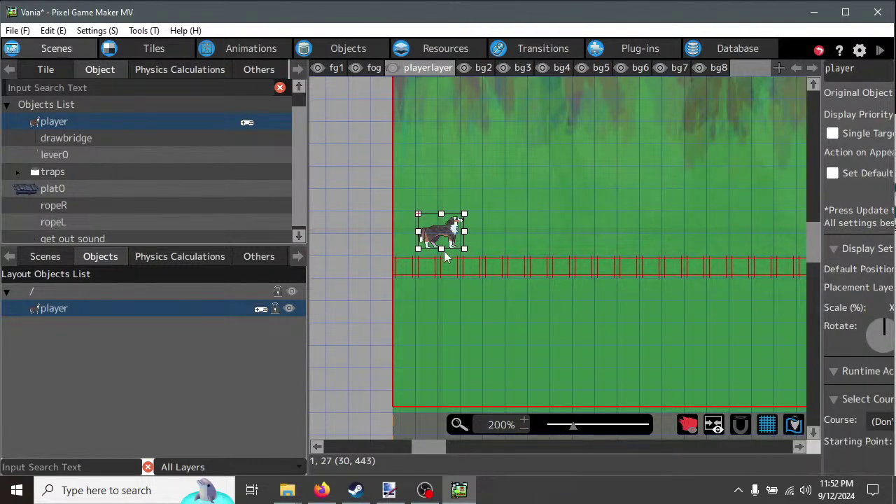
Widen the player object slightly by extending its front side, keeping its height and rear edge in place.
scroll(444, 251, up, 1)
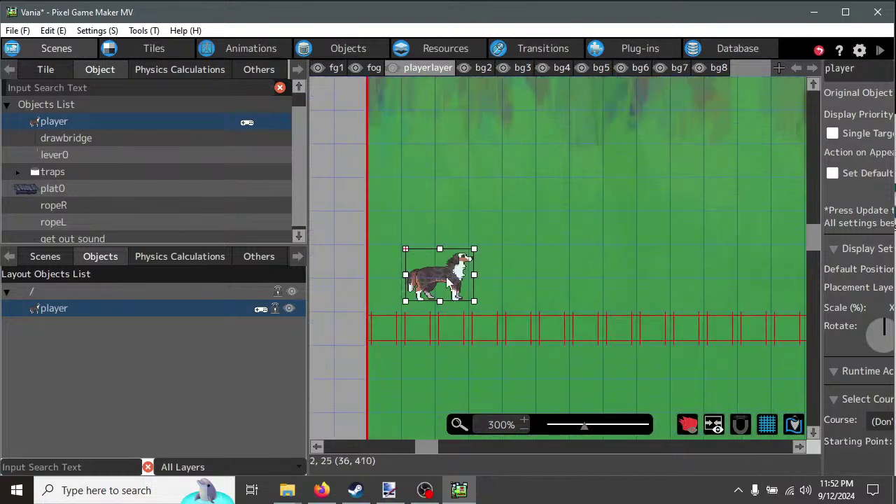
scroll(455, 284, up, 2)
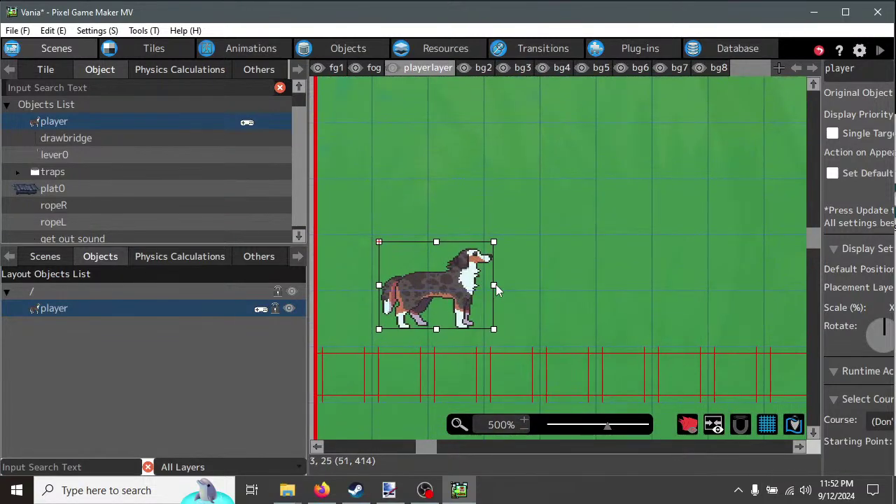
click(629, 294)
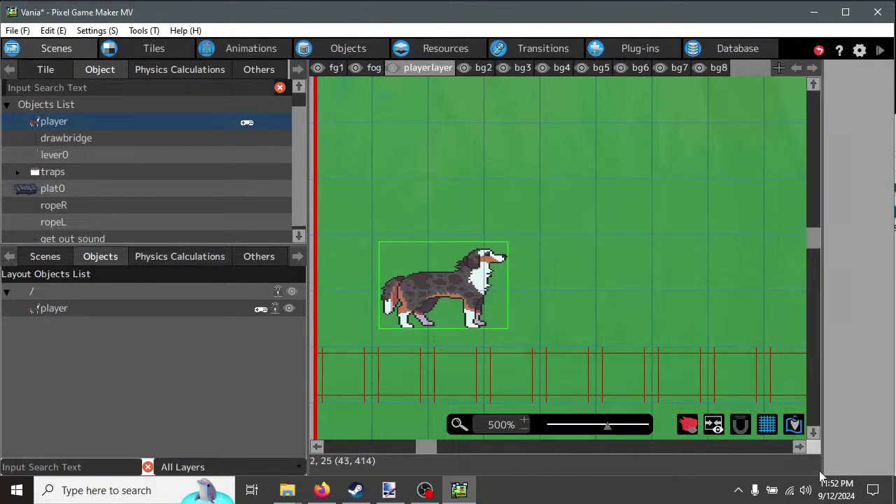
click(471, 294)
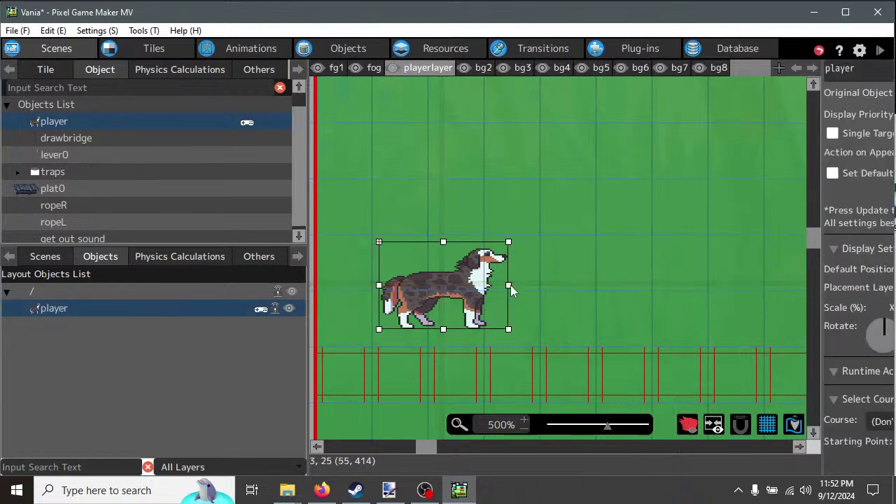
drag(524, 284, 642, 292)
click(466, 294)
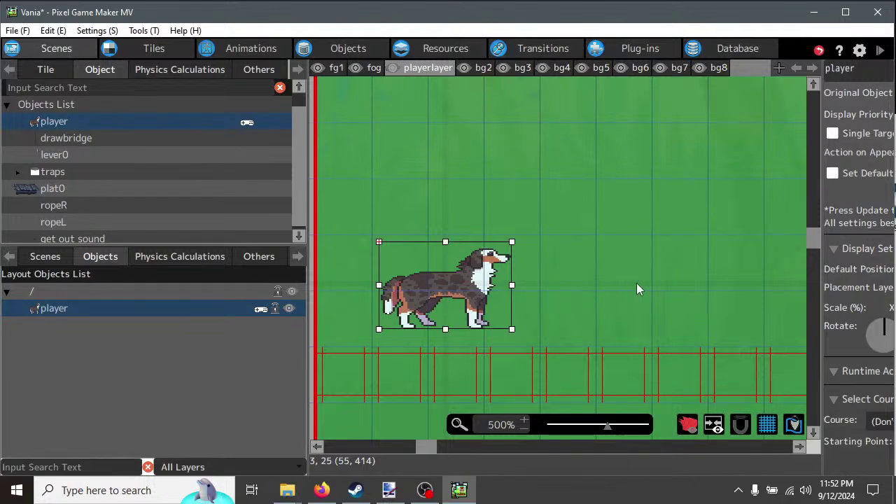
Stretch the player horizontally to over twice its width and move it down onto the tile line.
click(545, 300)
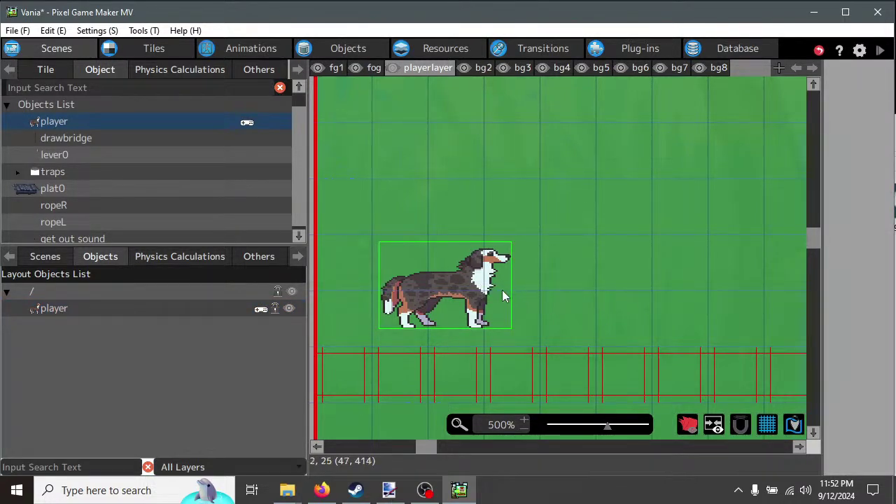
click(474, 283)
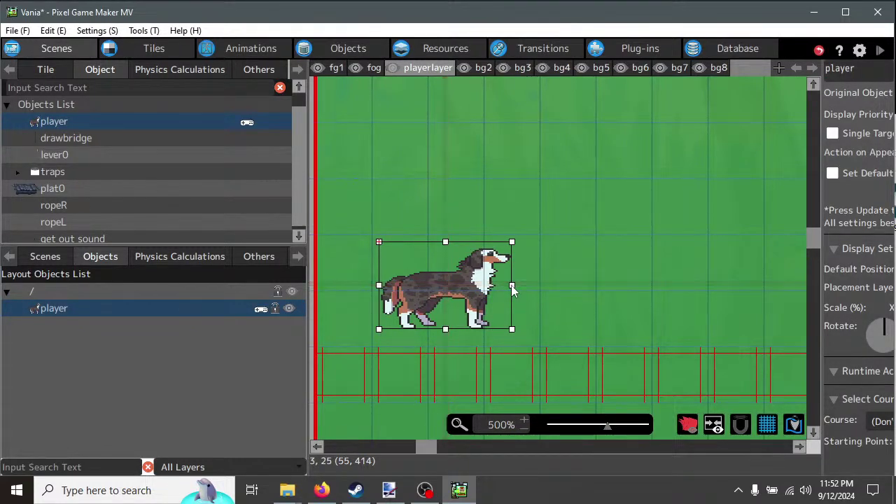
click(523, 287)
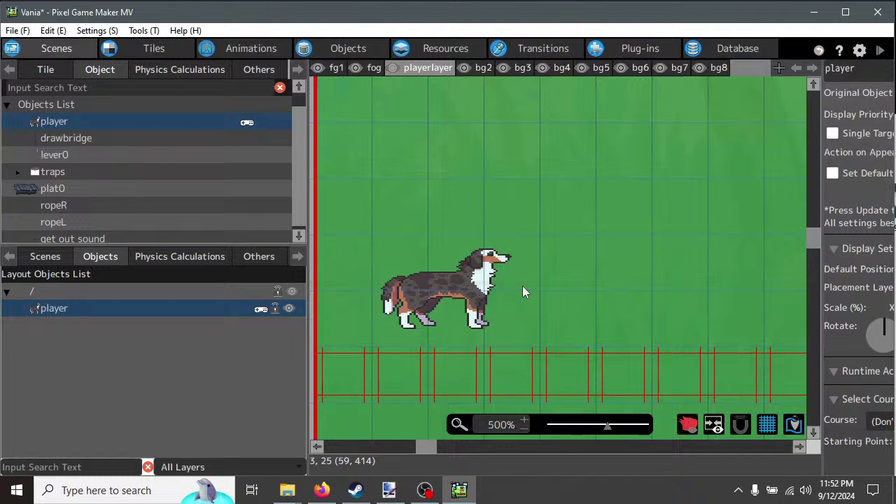
click(514, 288)
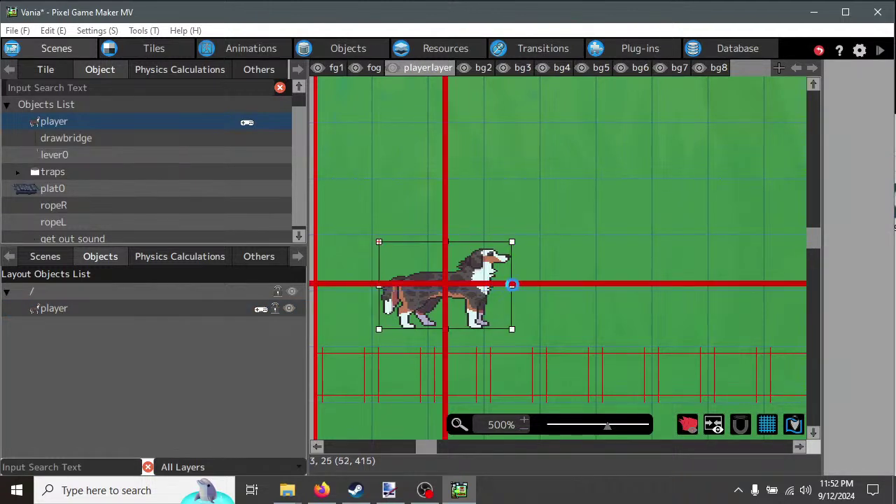
double_click(511, 286)
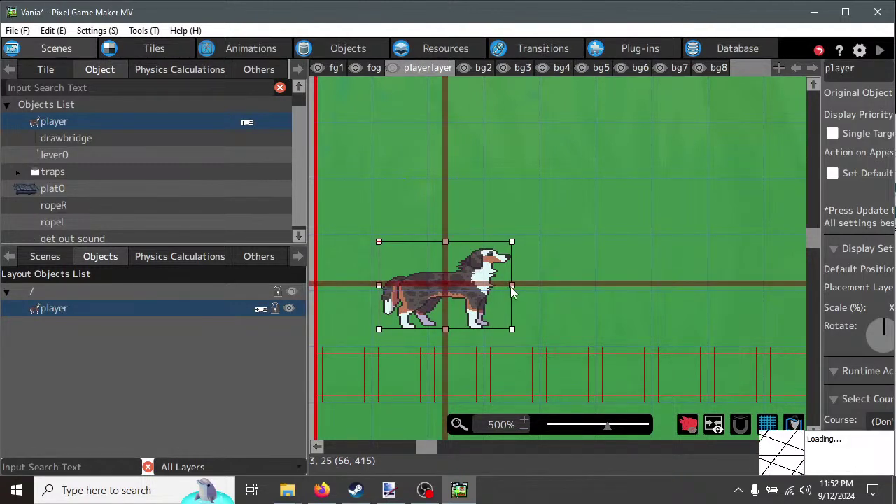
drag(512, 287, 674, 285)
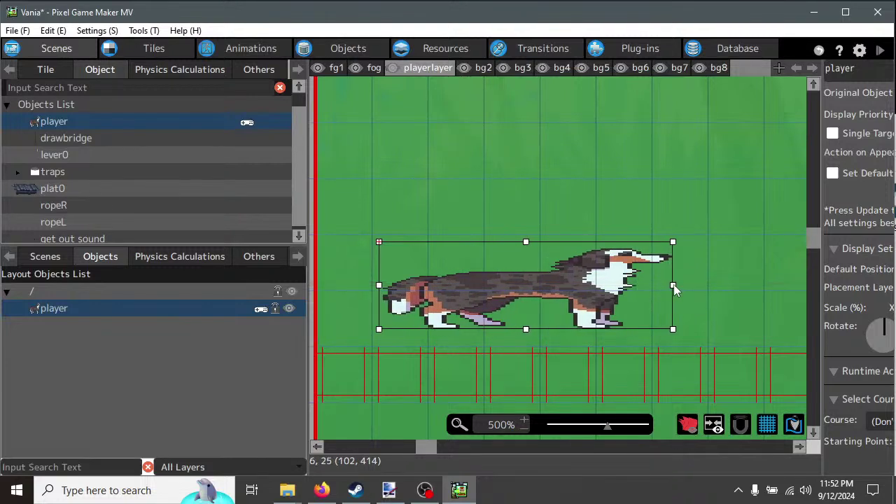
mouse_move(586, 277)
mouse_down()
mouse_move(568, 305)
mouse_move(593, 288)
mouse_up()
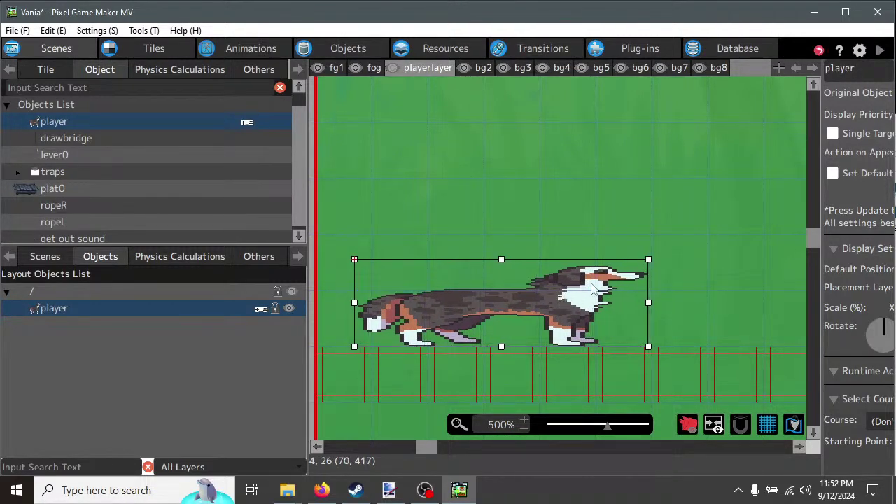
Test-play the game to check the stretched player in the scene, and close the game window.
click(880, 52)
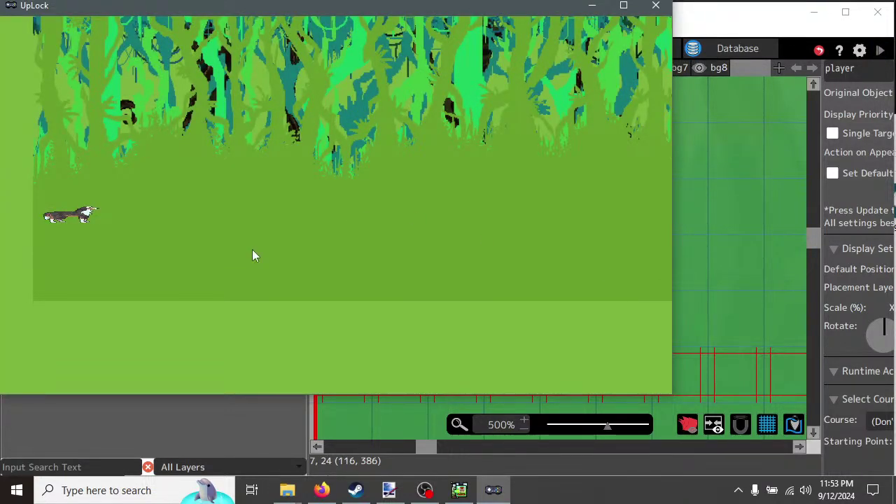
click(655, 5)
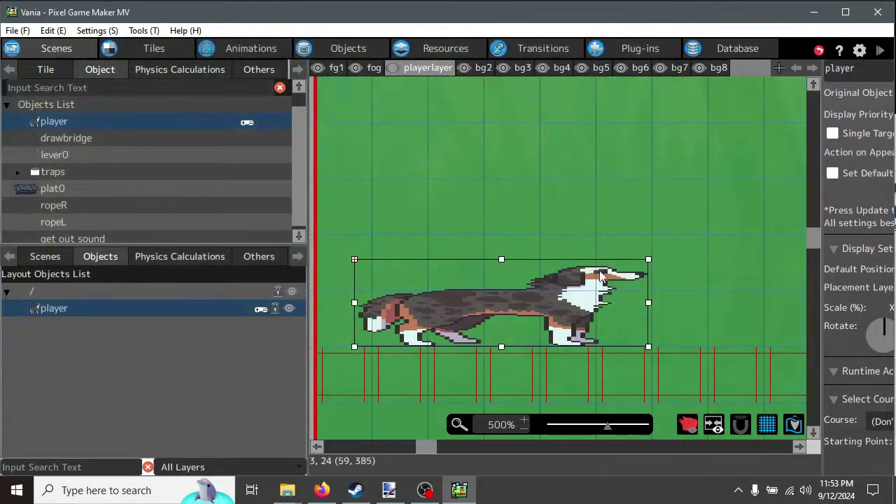
Undo the stretched player's move onto the tile line and its horizontal stretch.
click(54, 32)
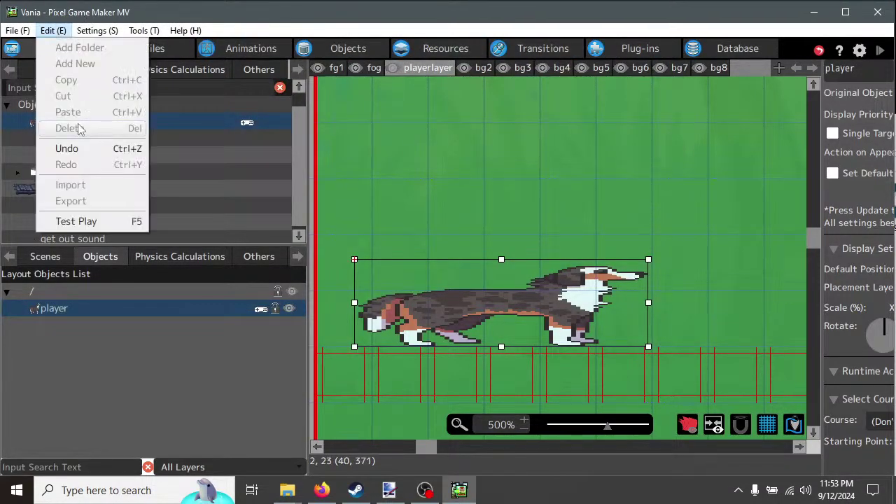
click(57, 148)
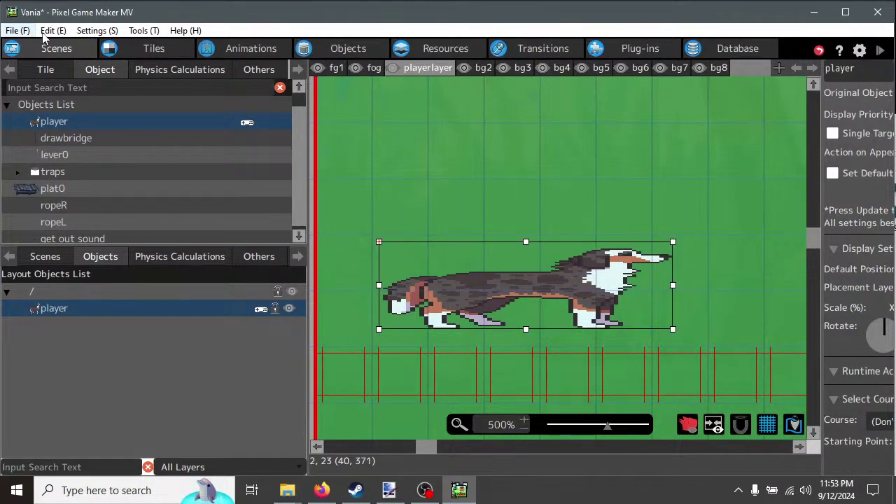
click(43, 32)
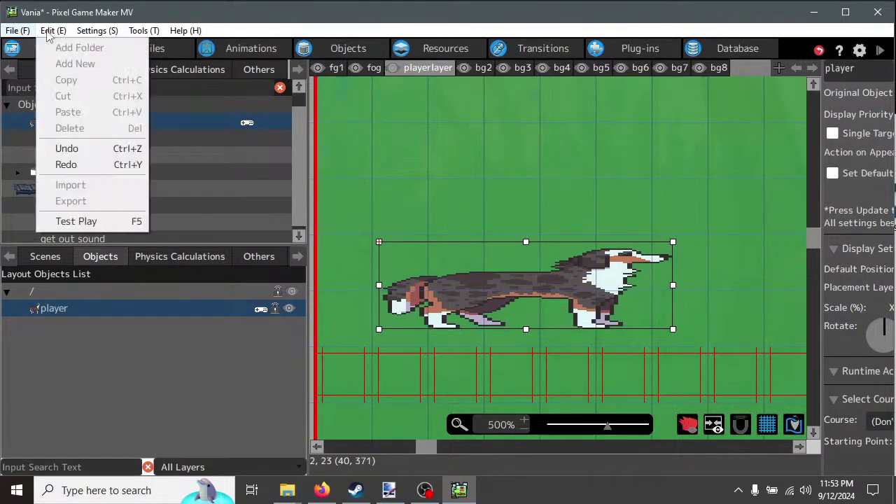
click(65, 149)
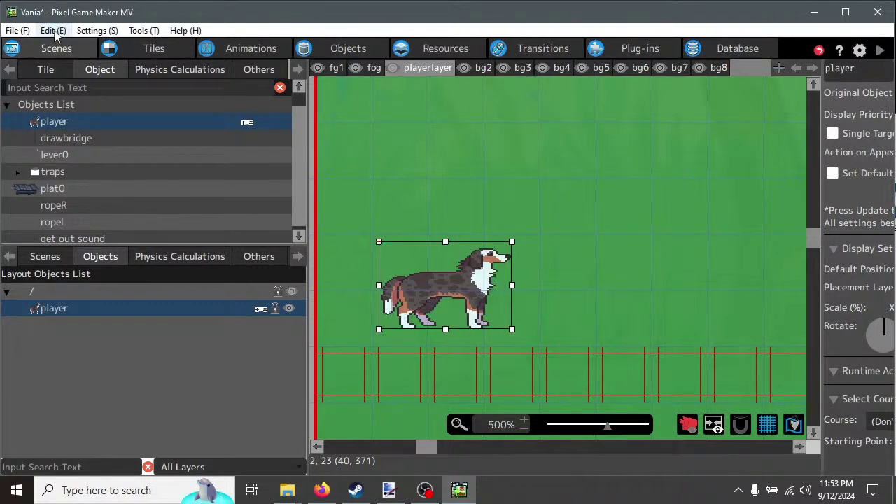
click(56, 32)
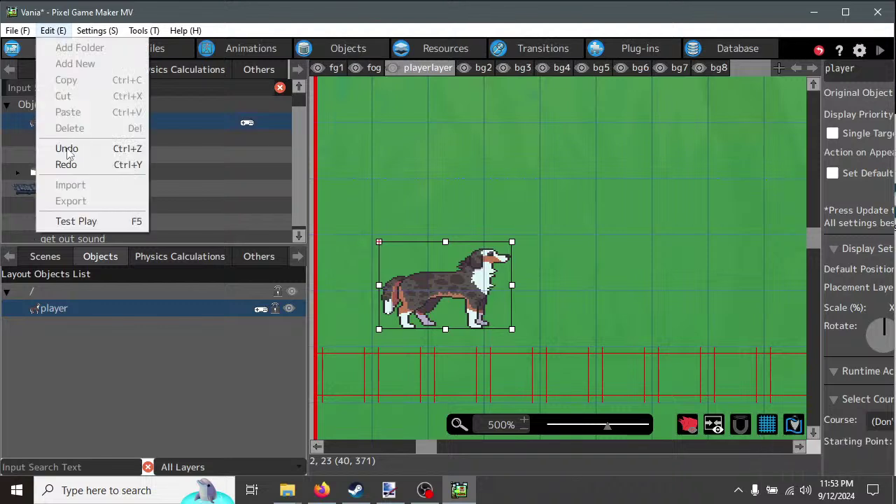
click(67, 148)
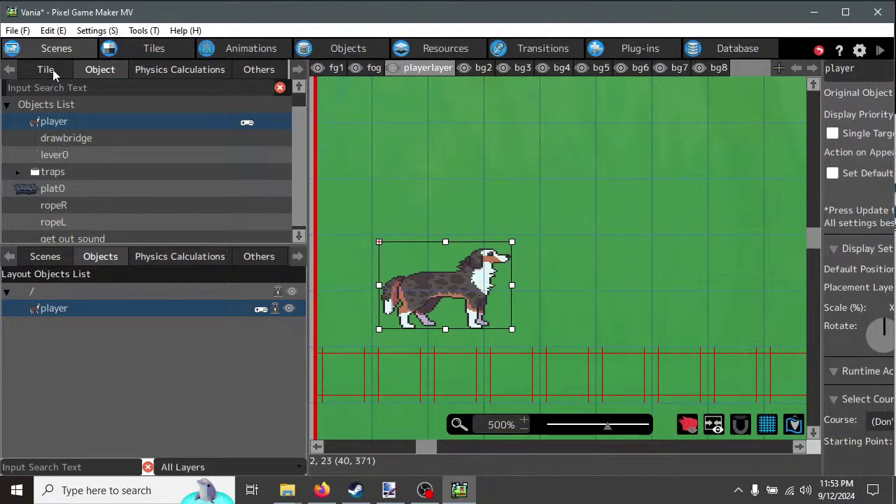
click(52, 32)
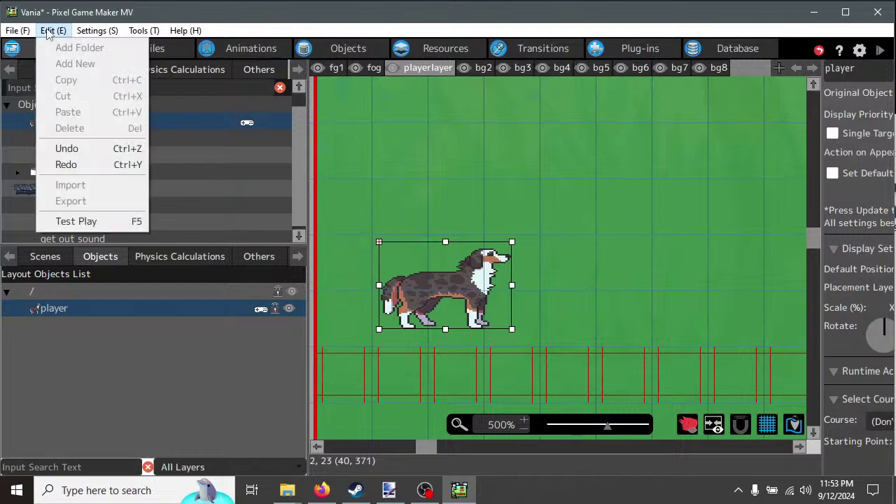
click(59, 148)
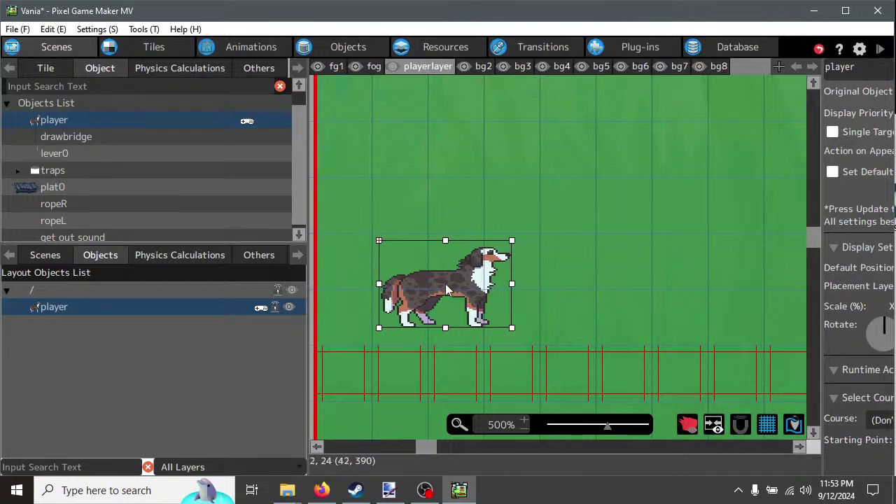
Move the player down so its feet stand on the tile line near the scene's left edge.
drag(474, 287, 504, 285)
drag(476, 311, 450, 321)
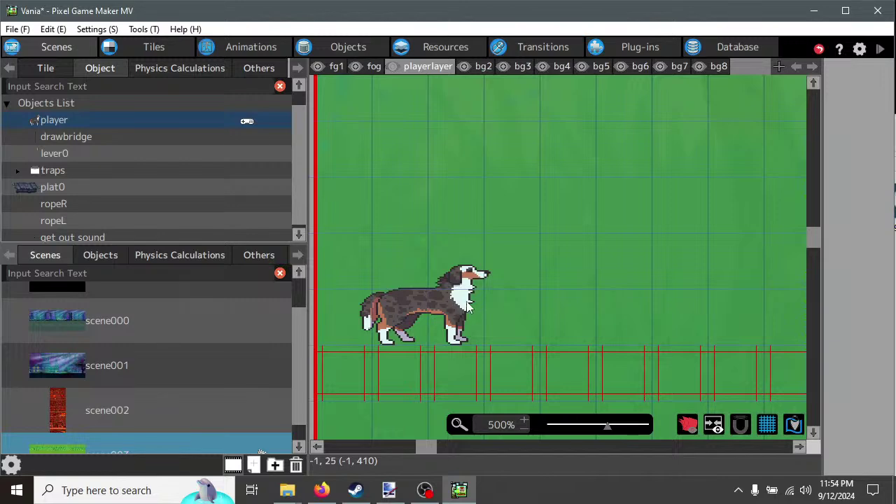
Reorder the scene's layers so bg2 comes last after bg8, with bg3 placed between bg7 and bg8.
scroll(463, 297, down, 4)
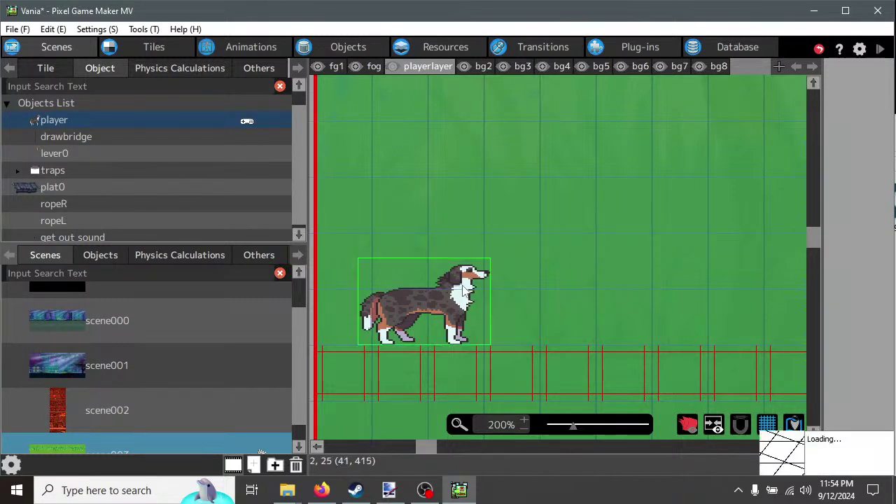
scroll(463, 292, down, 2)
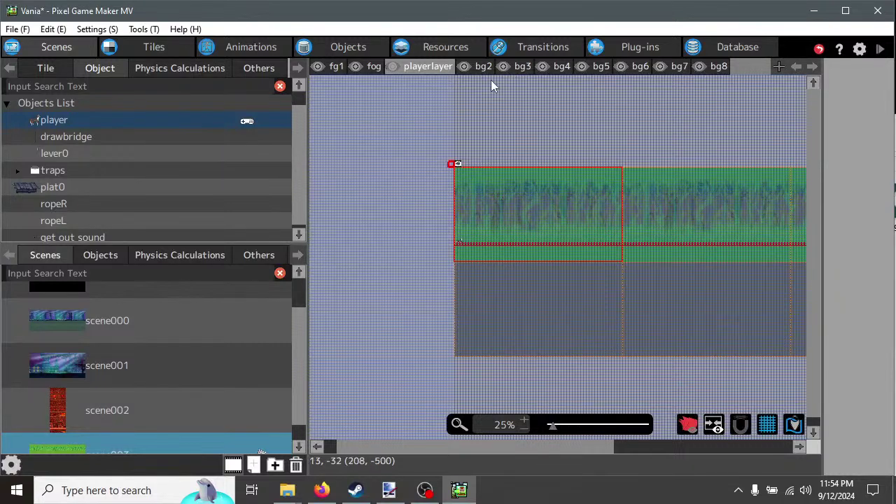
drag(478, 65, 759, 67)
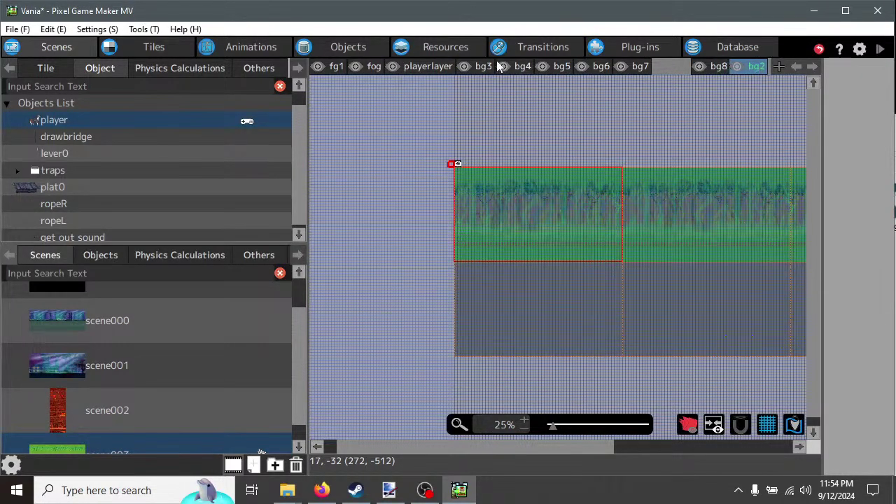
drag(485, 66, 680, 67)
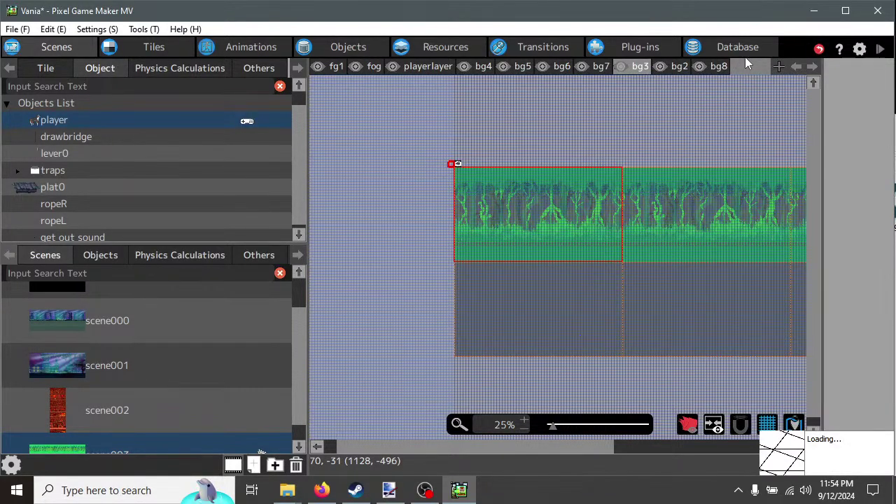
click(676, 67)
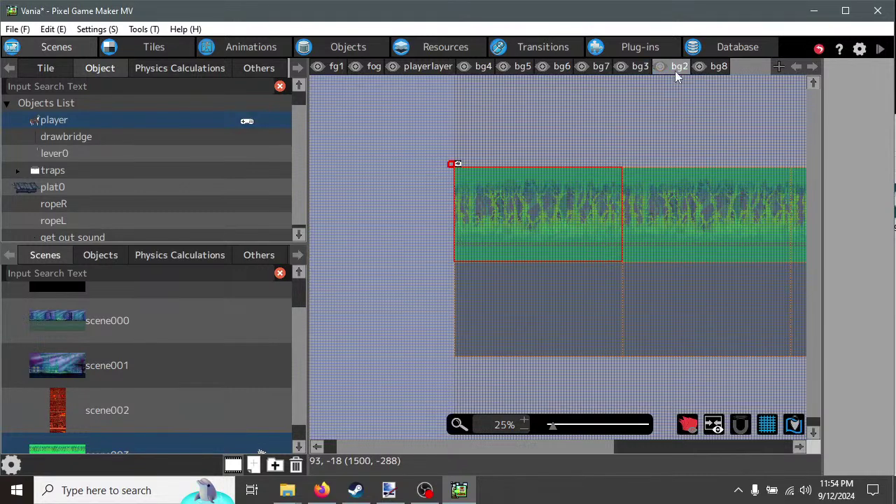
click(678, 65)
drag(677, 67, 736, 69)
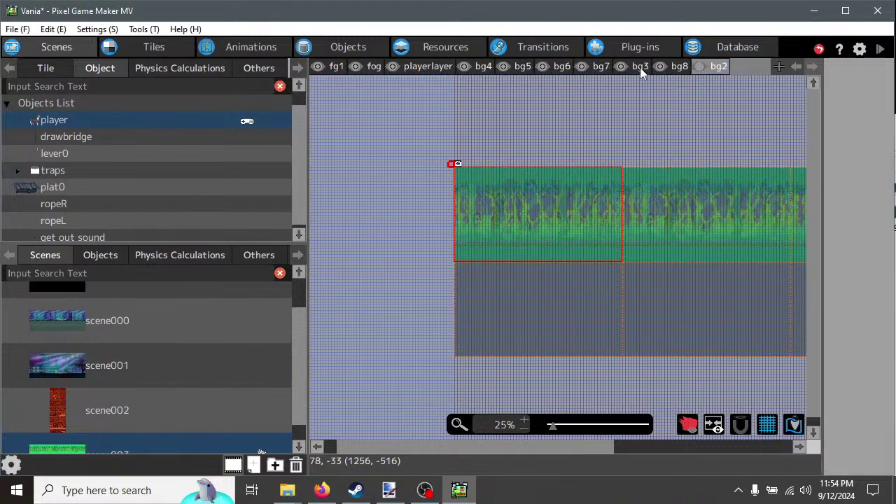
Reorder the scene's remaining background layers so they run bg8, bg7, bg6, bg5, bg4, bg3, bg2 after playerlayer.
click(640, 65)
drag(718, 68, 672, 68)
drag(482, 68, 641, 69)
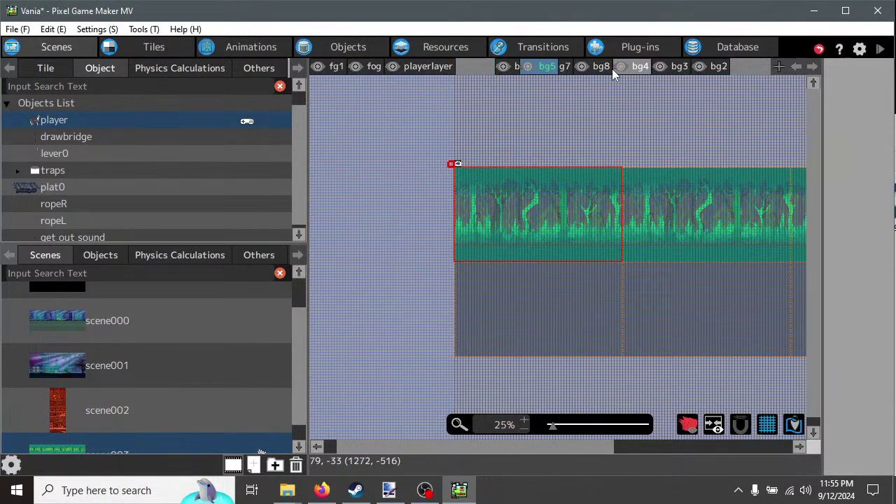
drag(612, 68, 663, 74)
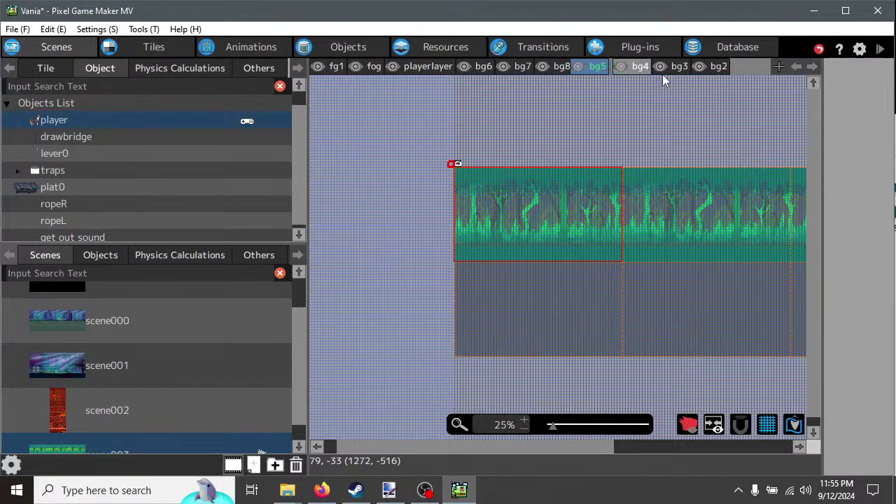
click(483, 66)
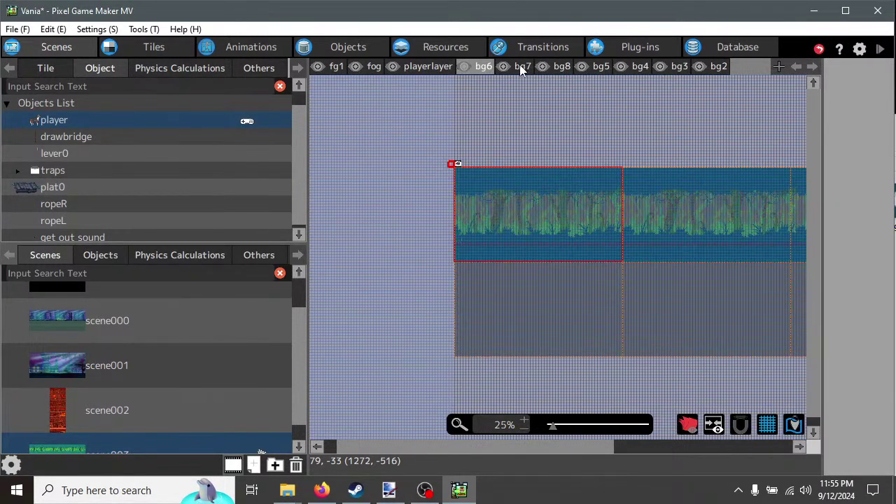
drag(573, 65, 573, 65)
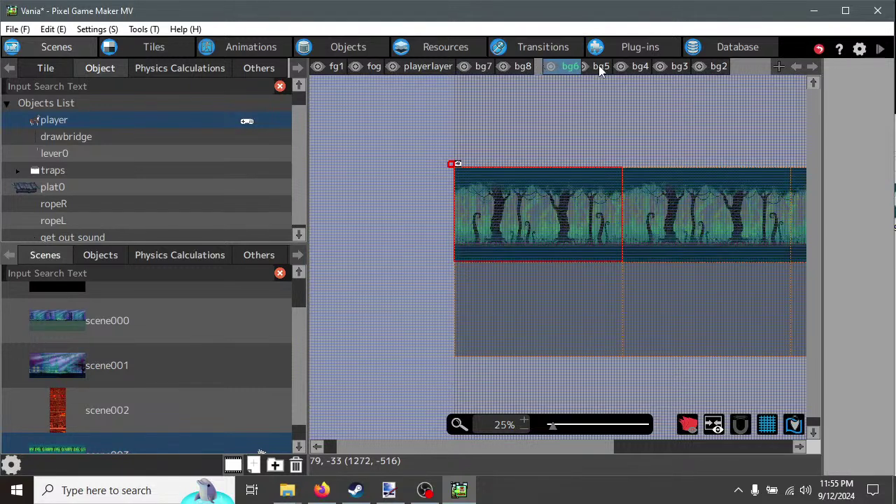
click(484, 65)
drag(491, 64, 520, 71)
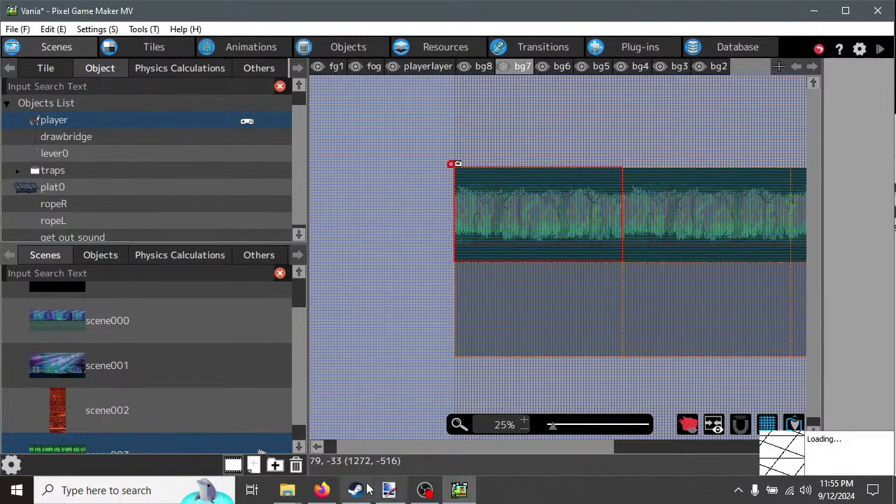
Switch to paint.net and close it.
click(389, 491)
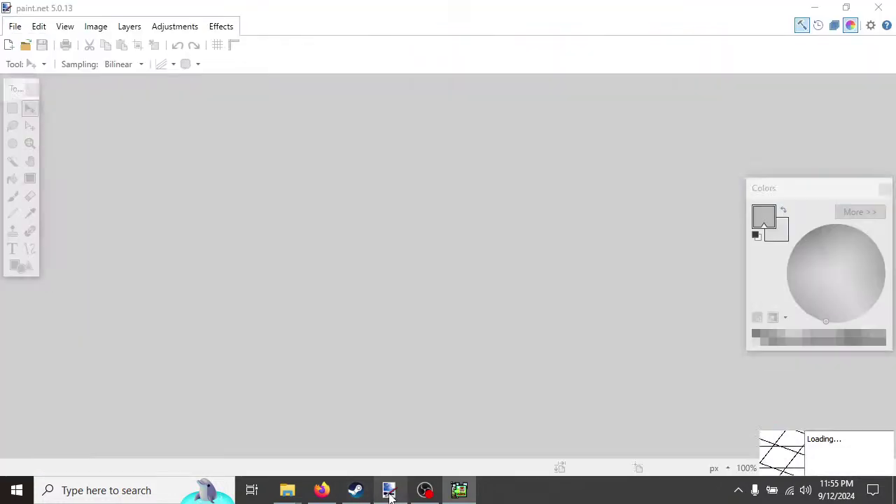
click(878, 8)
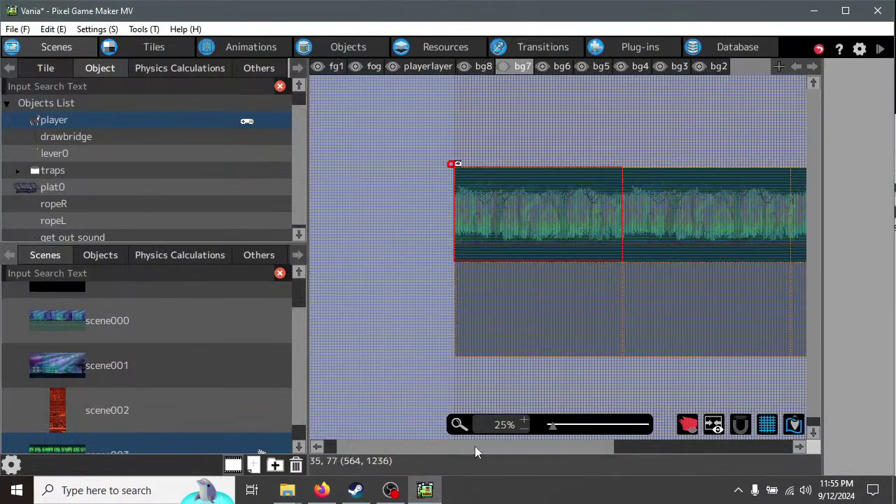
Test-play scene003 in a maximized game window, running the player across the forest ground, and close the game.
drag(475, 446, 490, 429)
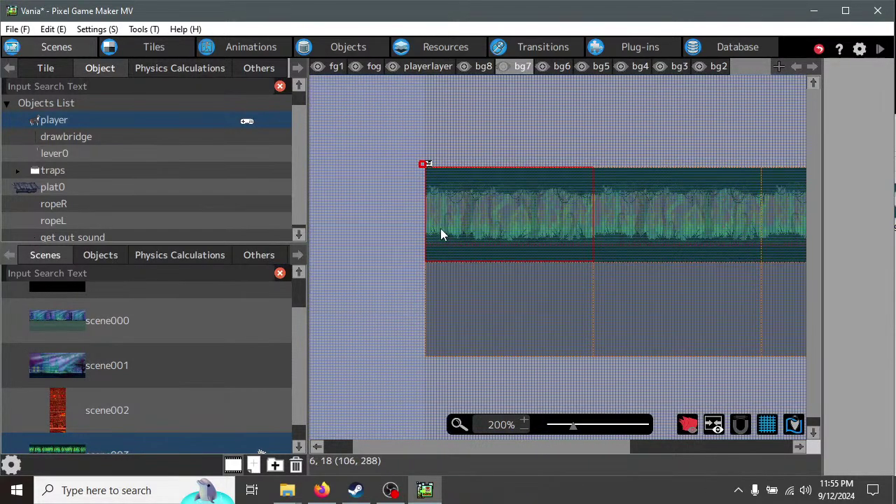
scroll(440, 229, up, 5)
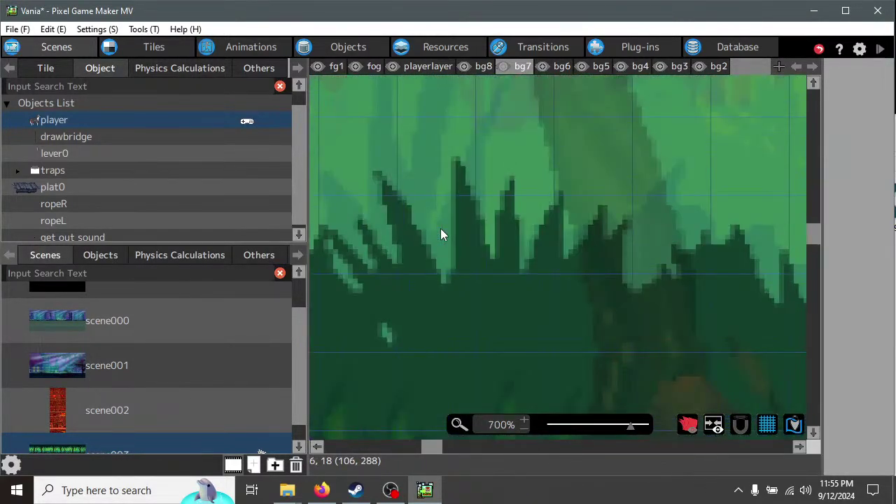
scroll(441, 229, down, 4)
scroll(441, 229, down, 1)
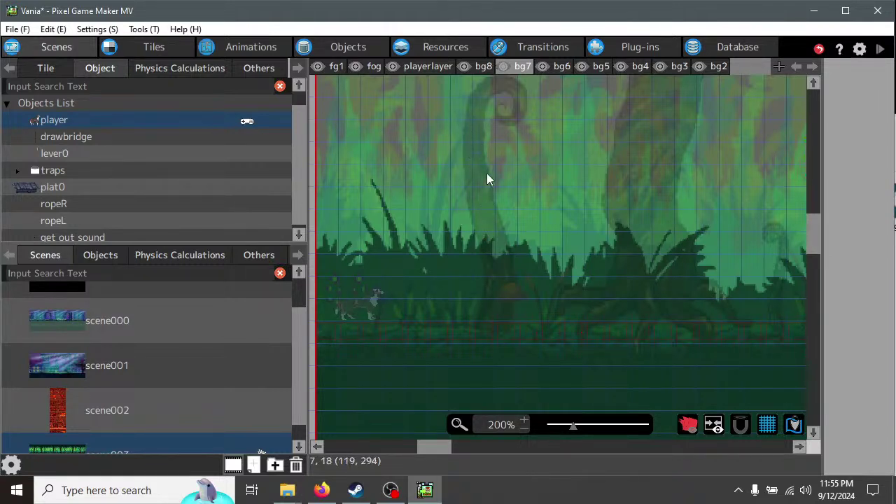
click(883, 57)
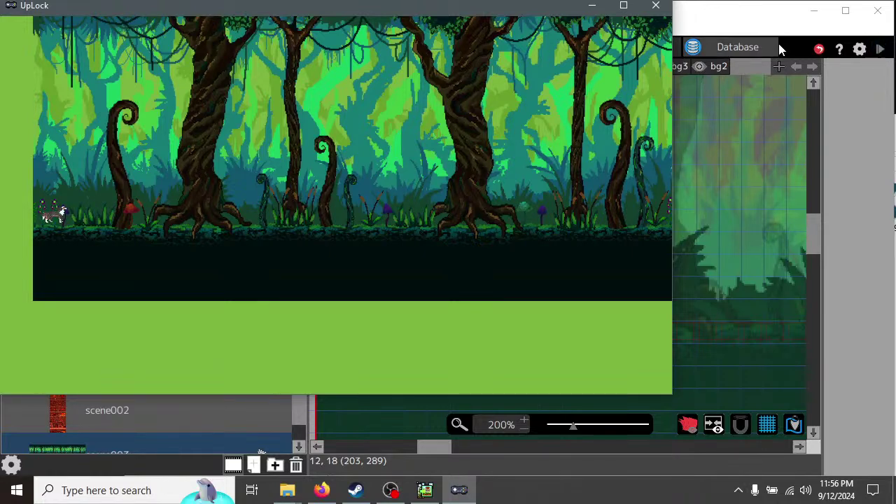
click(623, 6)
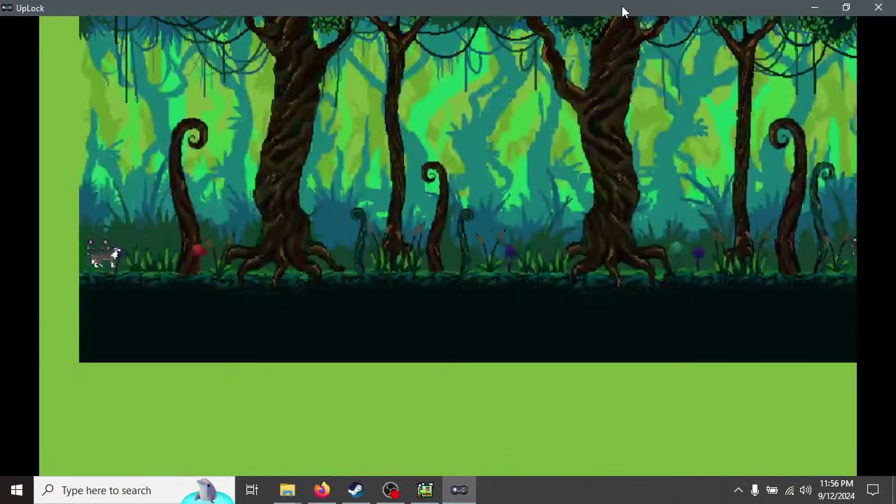
key(Right)
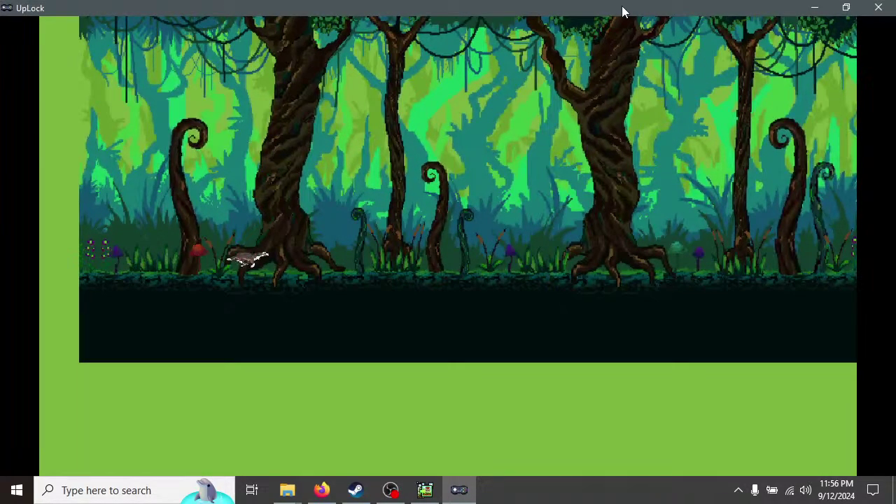
key(Right)
key(space)
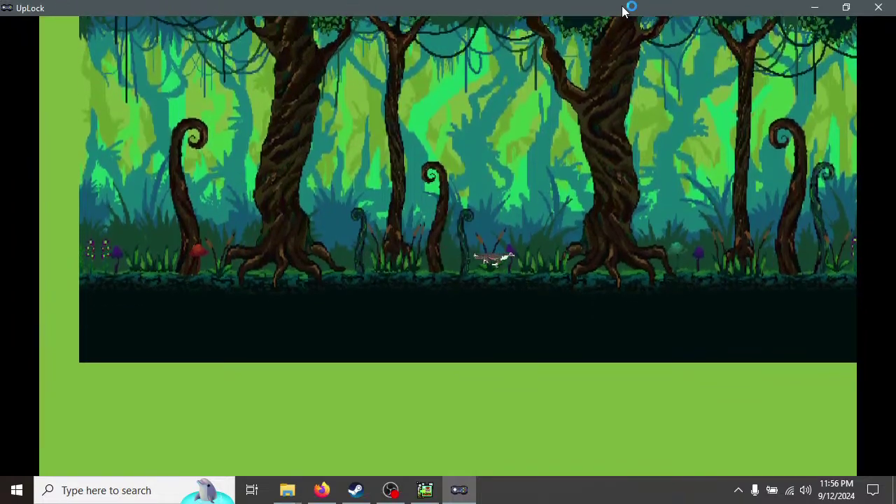
key(Right)
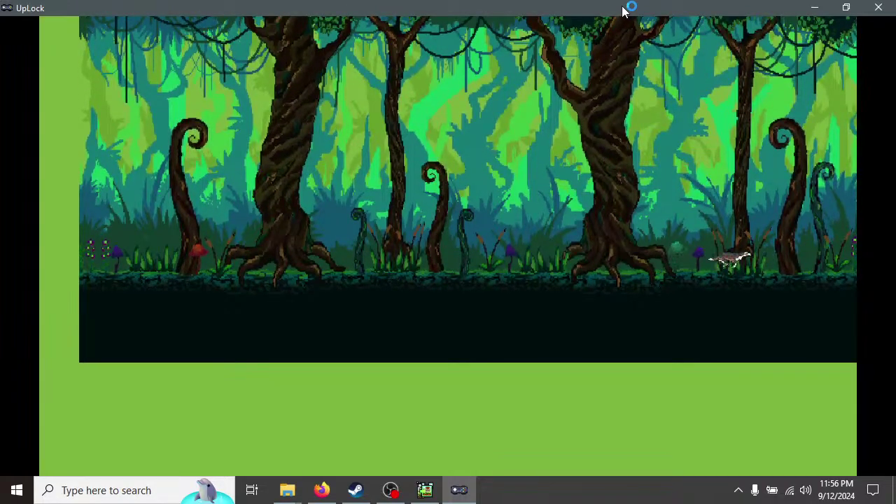
key(Left)
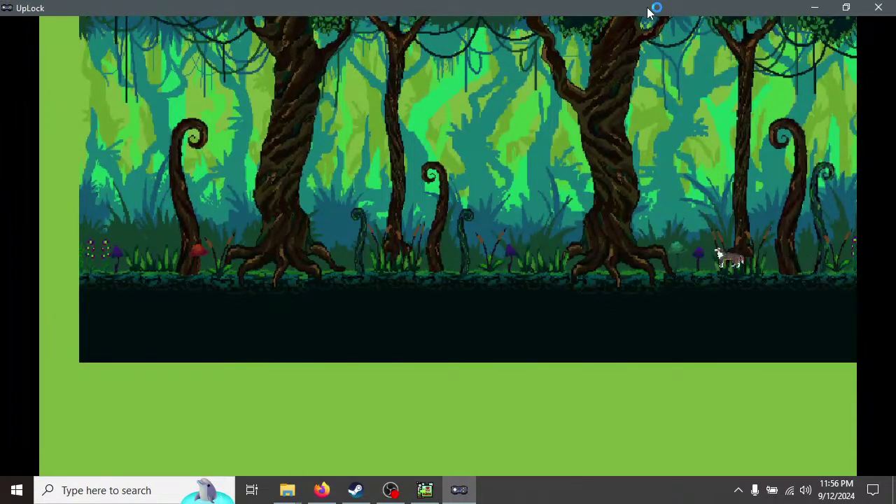
click(878, 8)
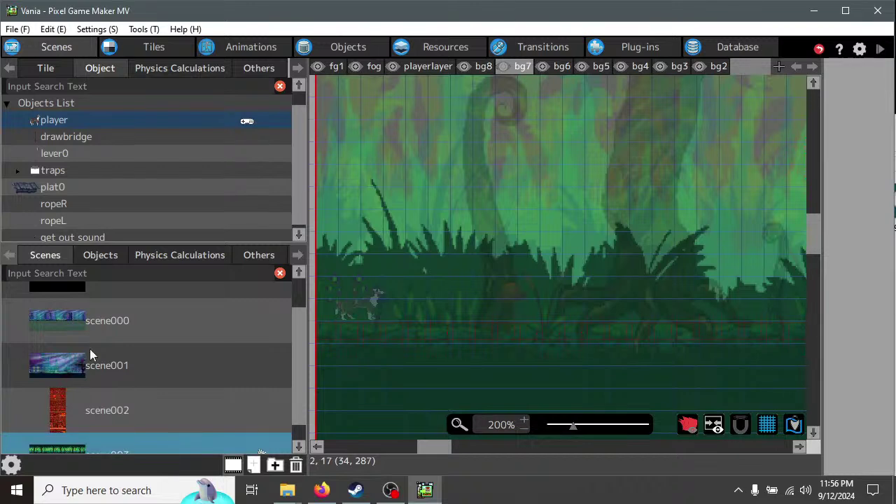
Open scene000 and copy the Camera from its other layout objects.
double_click(90, 320)
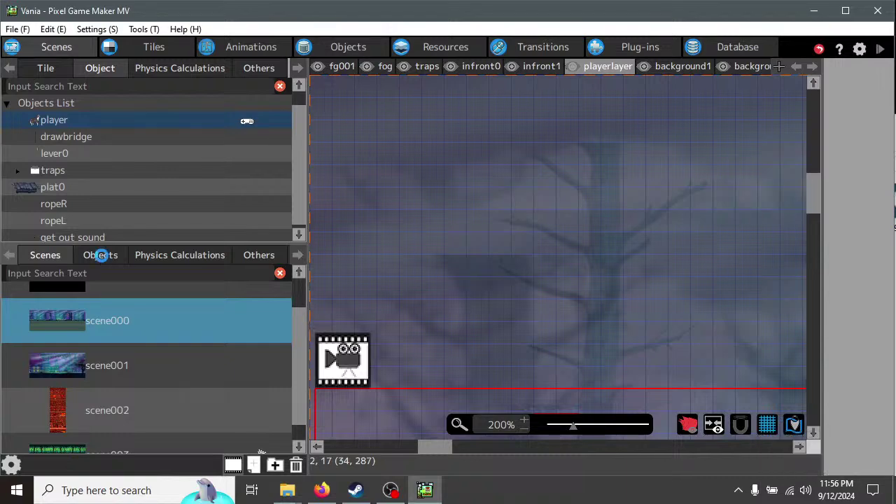
click(102, 255)
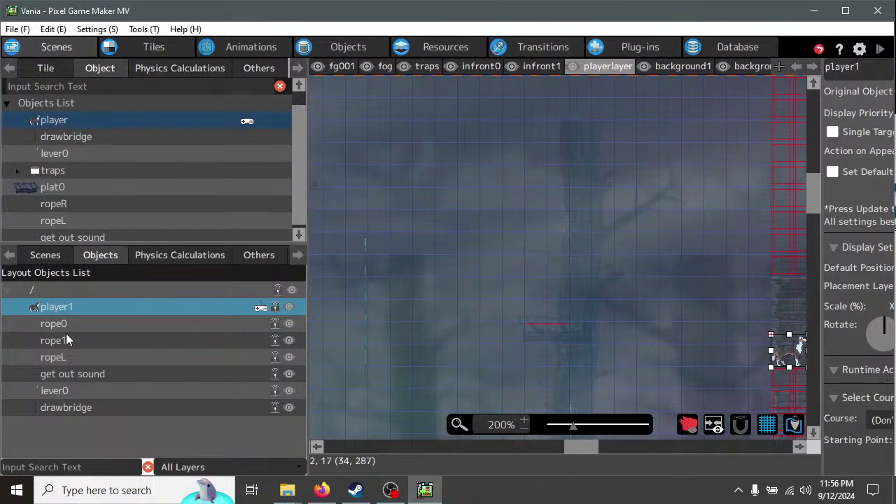
click(251, 255)
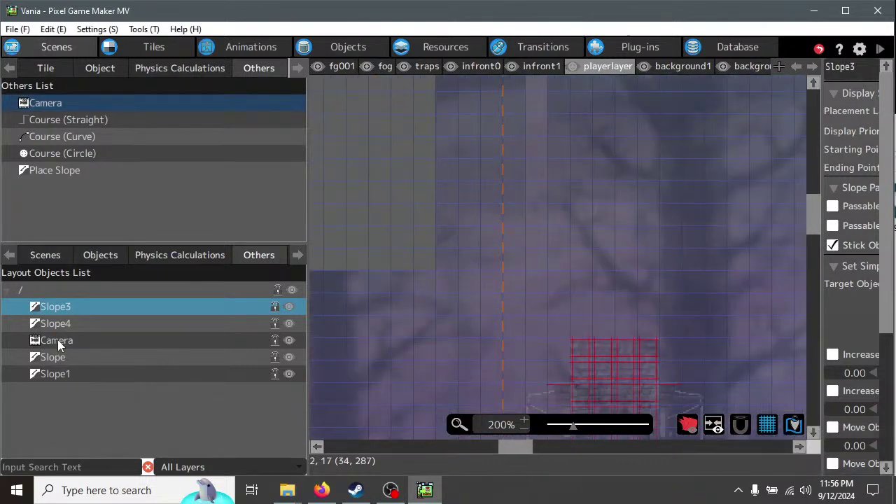
click(58, 340)
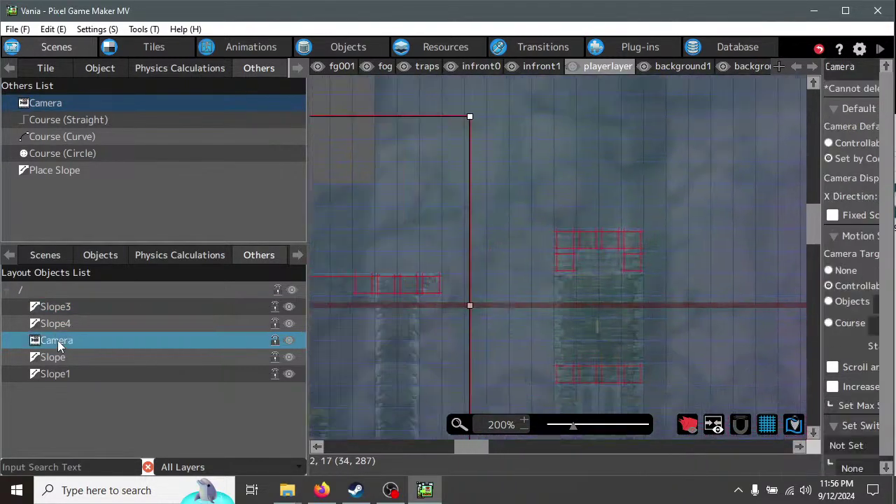
right_click(59, 343)
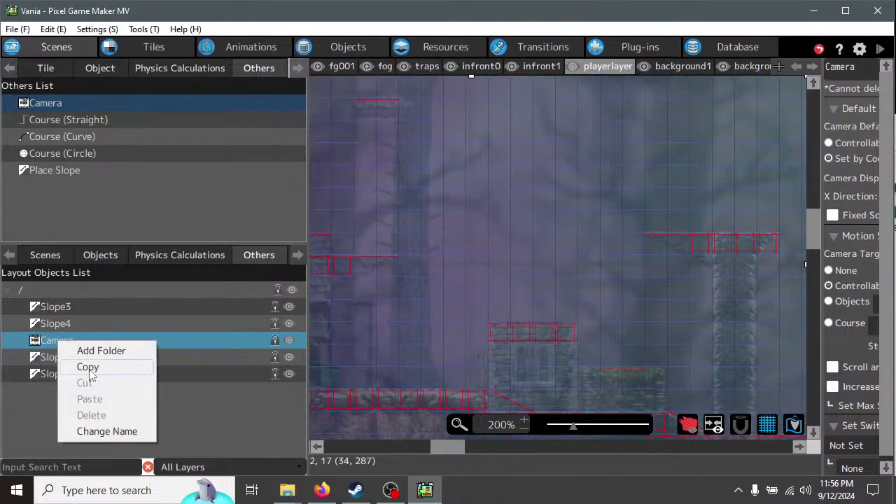
click(89, 371)
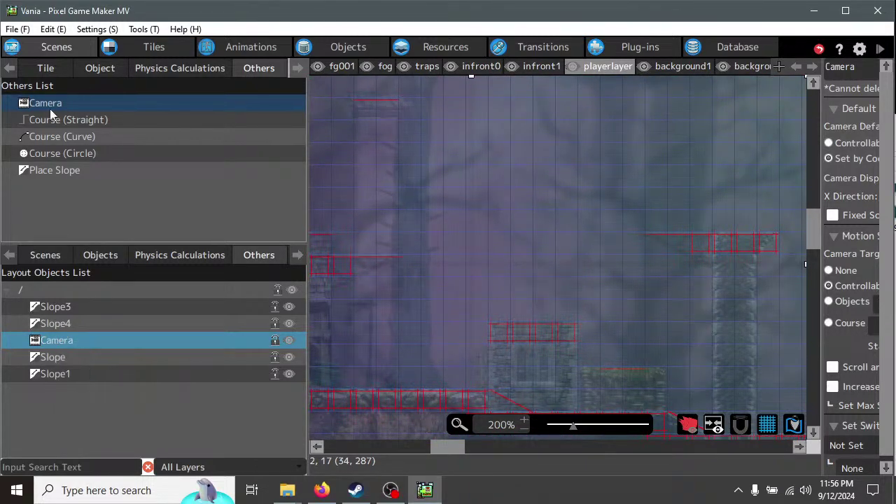
Reopen scene003 and show its list of other layout objects.
click(45, 68)
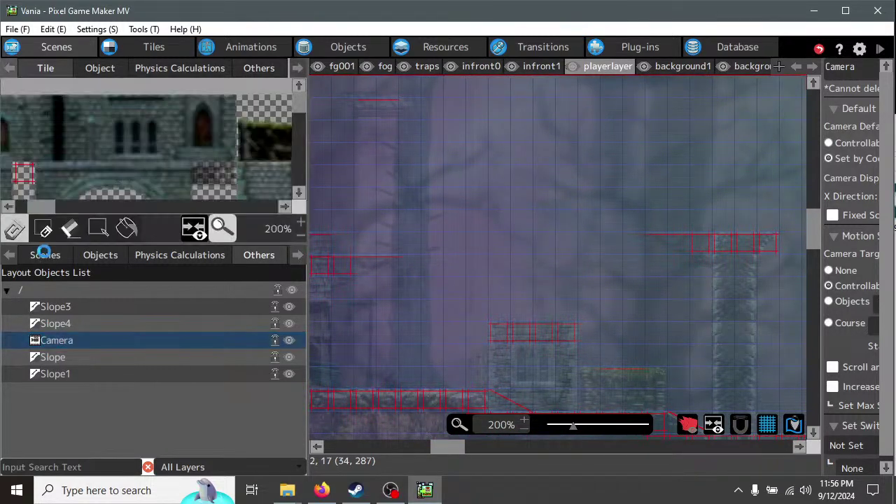
click(43, 255)
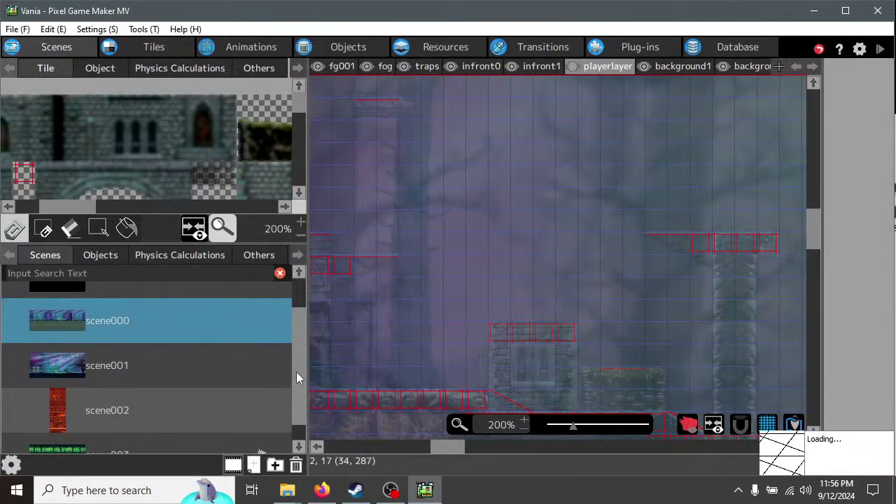
scroll(296, 412, down, 1)
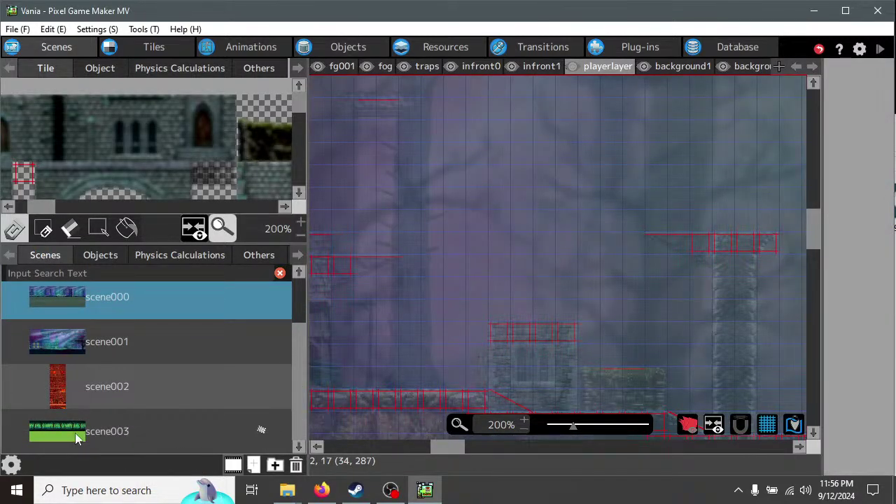
mouse_move(75, 433)
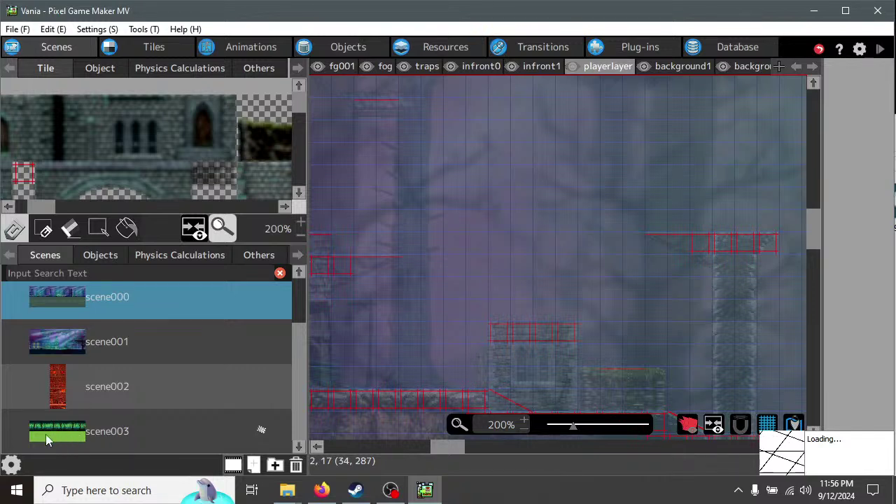
click(77, 433)
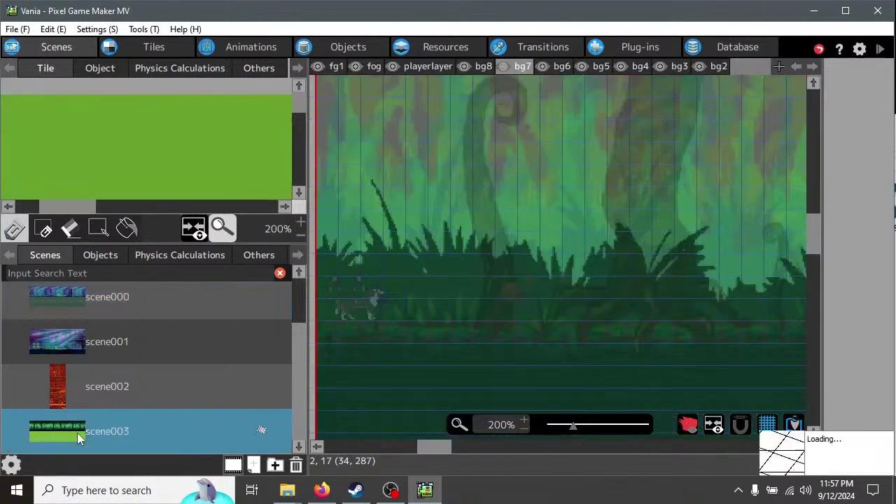
click(253, 257)
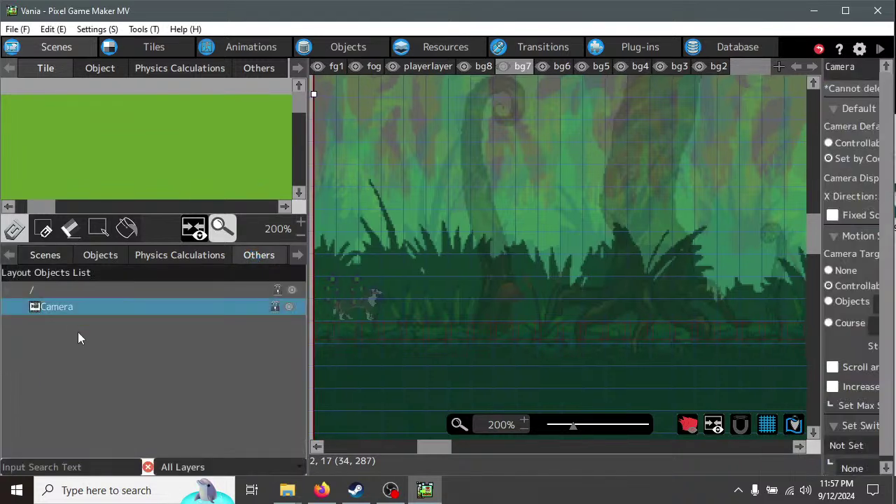
right_click(60, 306)
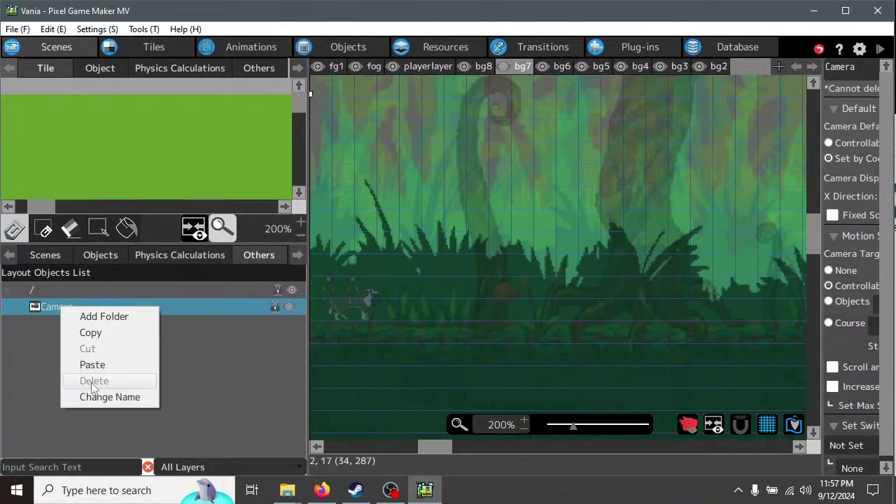
click(15, 369)
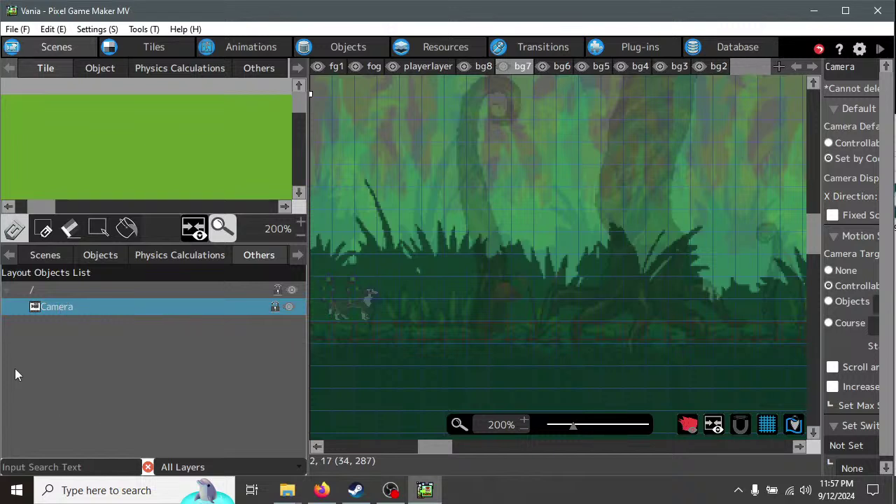
click(73, 306)
right_click(77, 308)
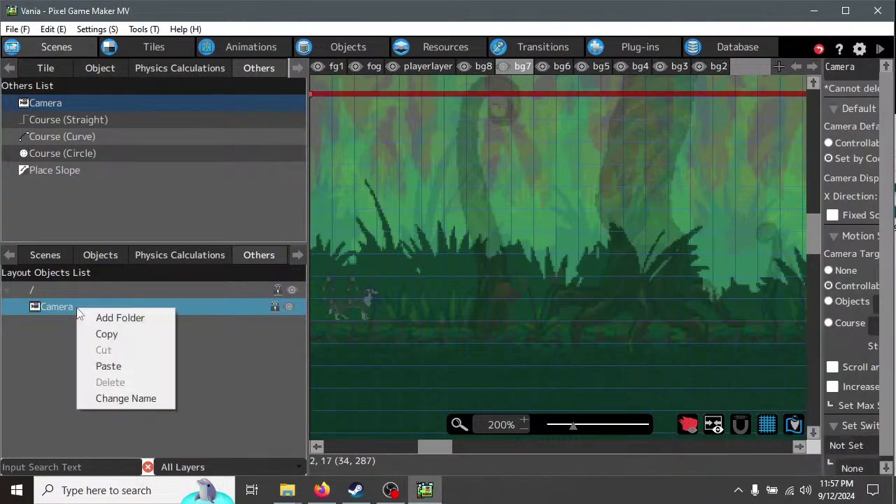
click(38, 373)
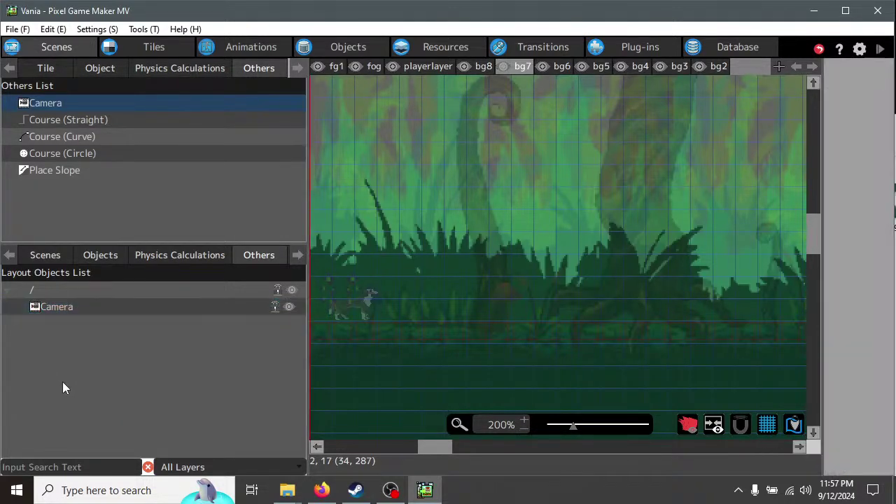
Paste the copied scene000 camera into scene003's layout objects and open the copy's name for editing.
right_click(62, 381)
click(98, 441)
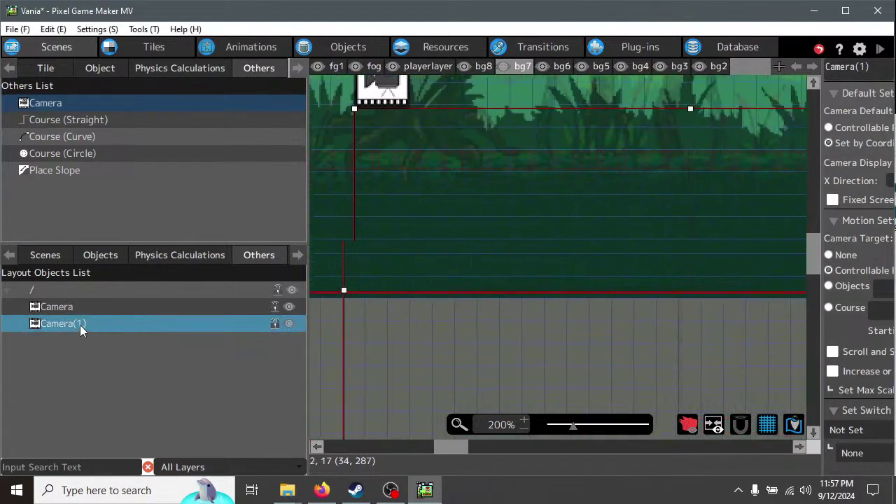
click(82, 326)
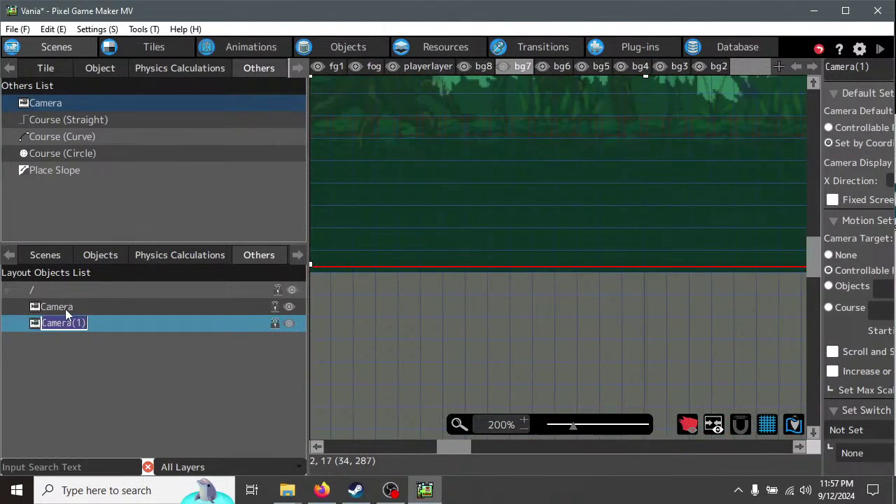
Rename scene003's original camera as Camera11 and the pasted copy as Camera.
click(66, 308)
click(73, 306)
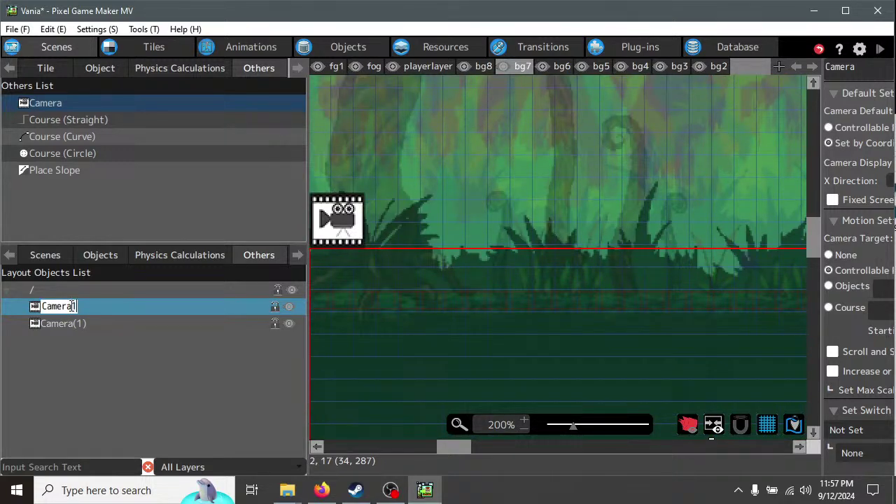
click(71, 367)
click(58, 324)
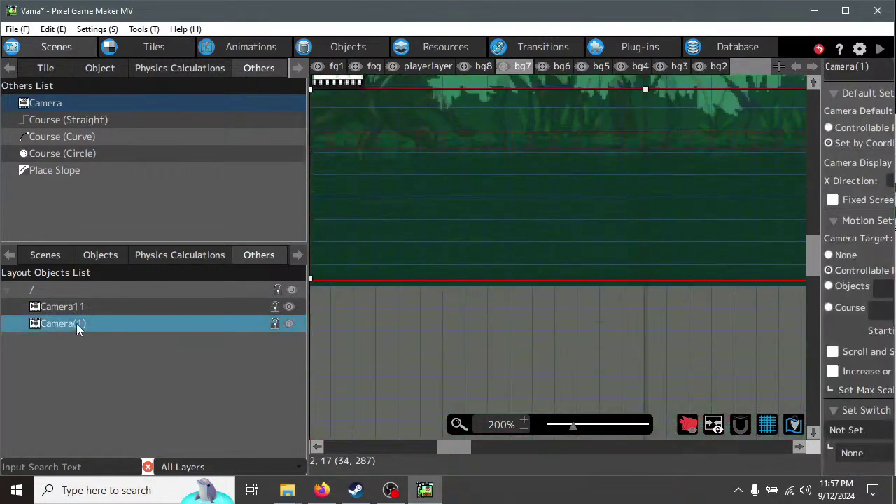
click(75, 325)
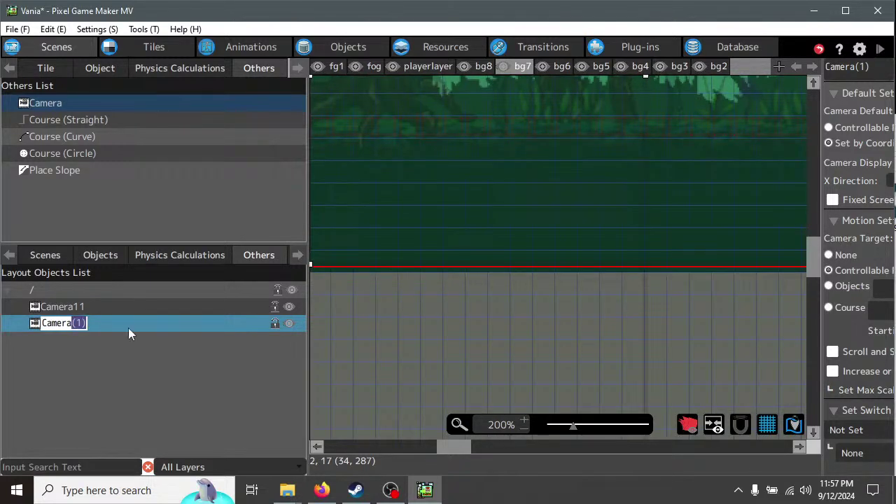
key(BackSpace)
click(105, 382)
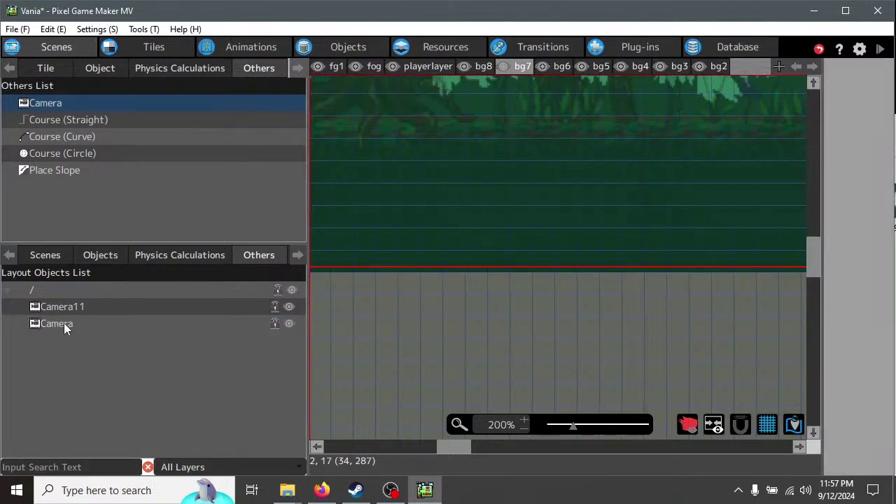
Delete Camera11 from scene003's layout objects.
click(49, 307)
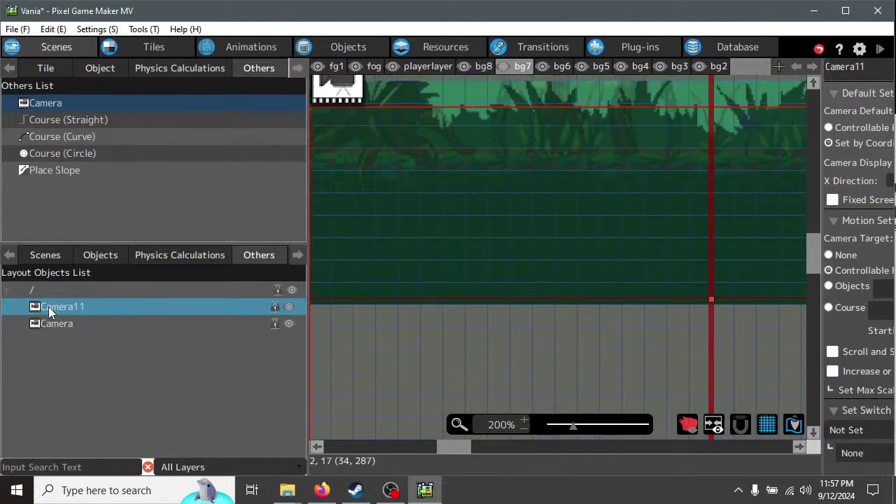
right_click(49, 307)
click(80, 382)
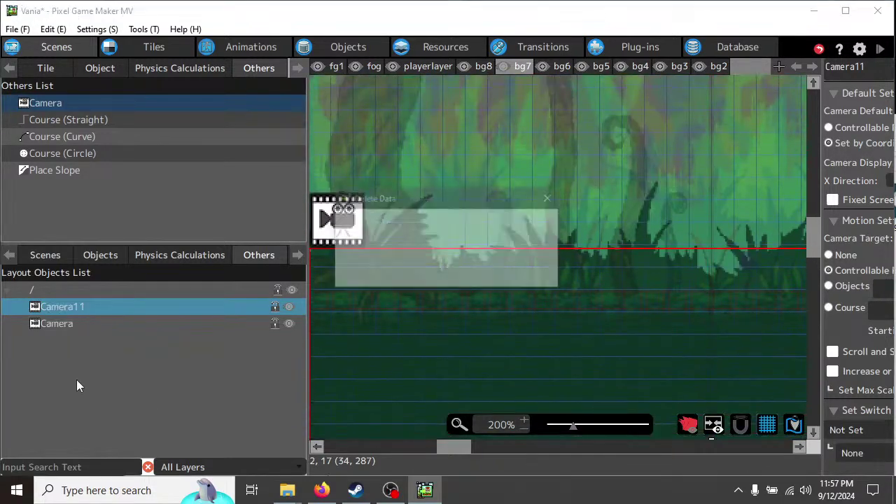
click(490, 277)
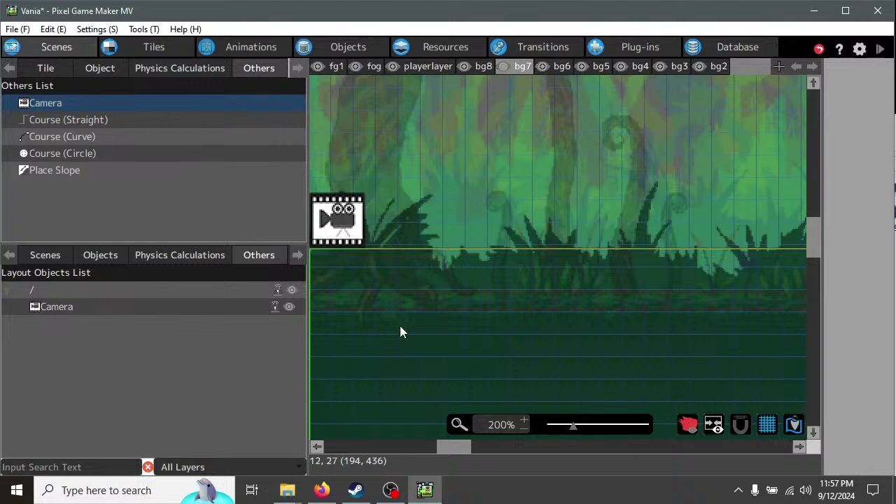
Move the camera frame to the scene's left edge and raise it so its lower edge lies just below the forest floor.
scroll(468, 320, down, 1)
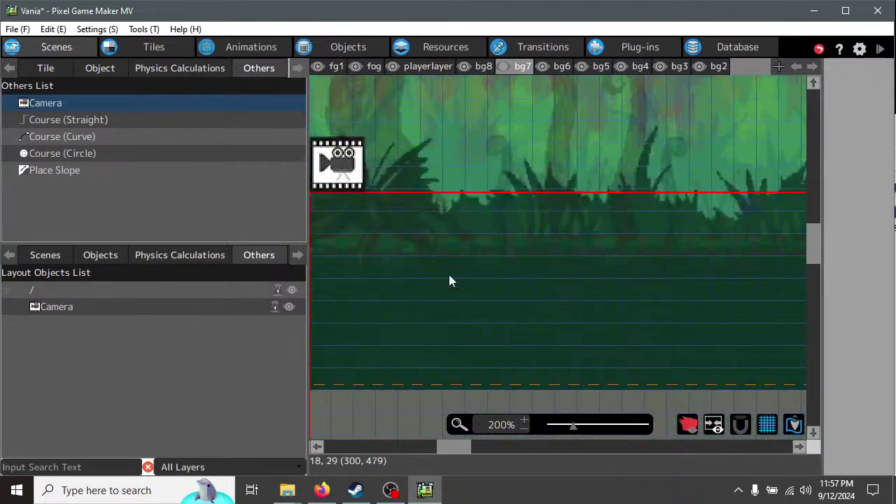
scroll(449, 277, down, 2)
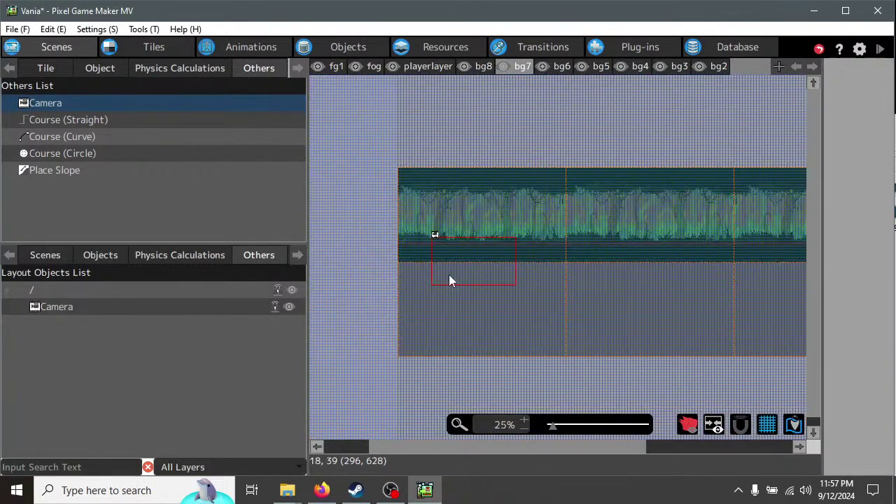
click(435, 264)
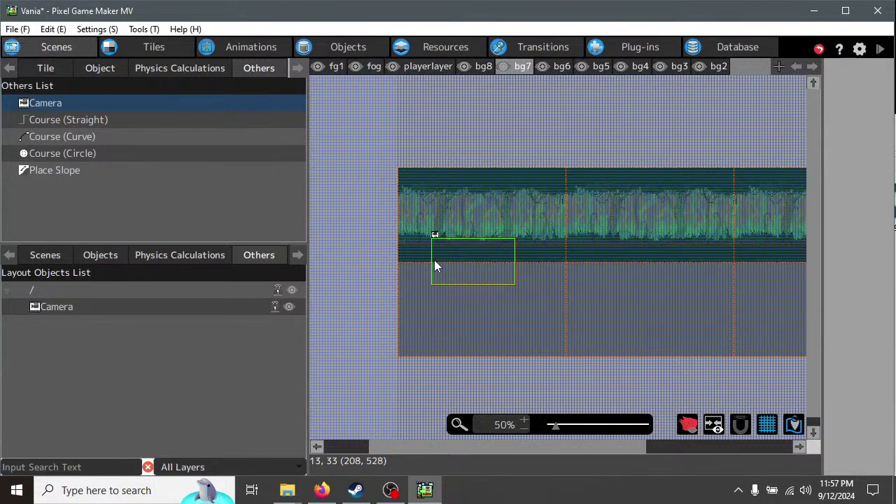
scroll(434, 260, up, 2)
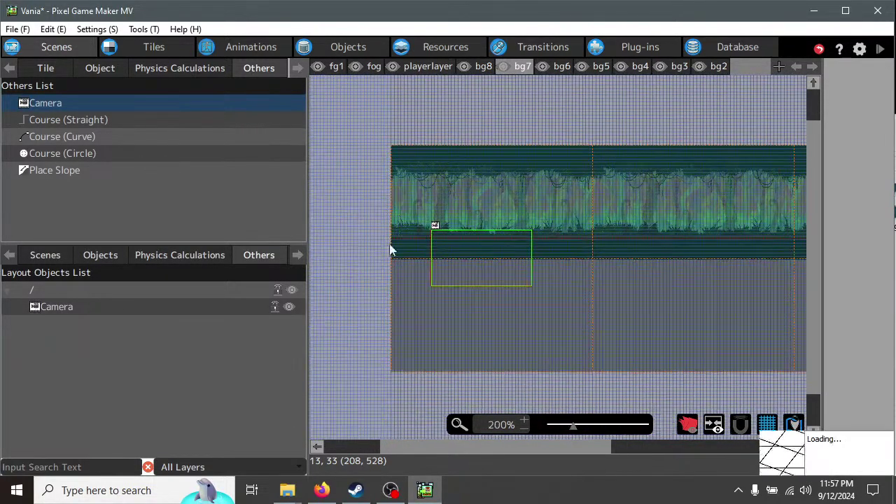
scroll(414, 225, up, 2)
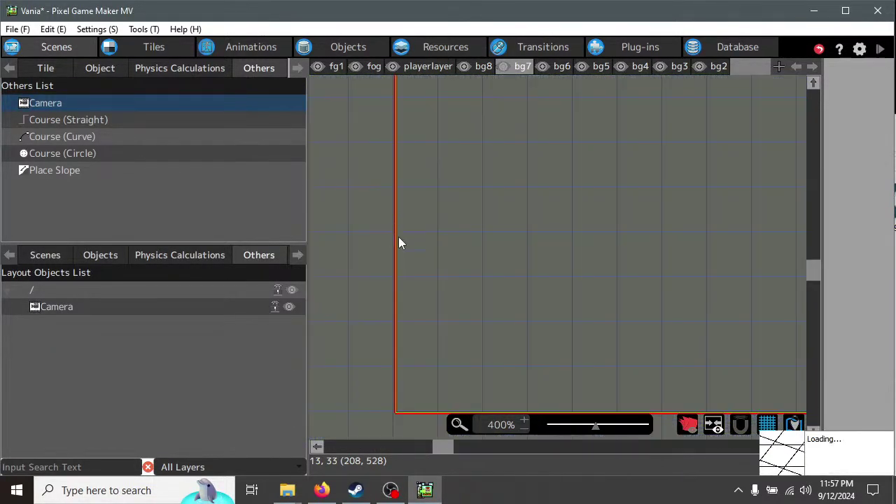
scroll(437, 249, down, 3)
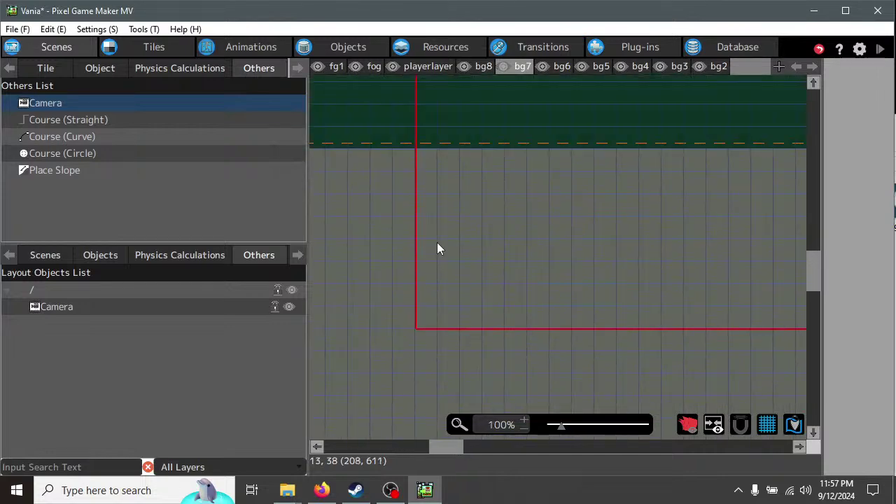
scroll(437, 242, down, 1)
scroll(409, 186, up, 3)
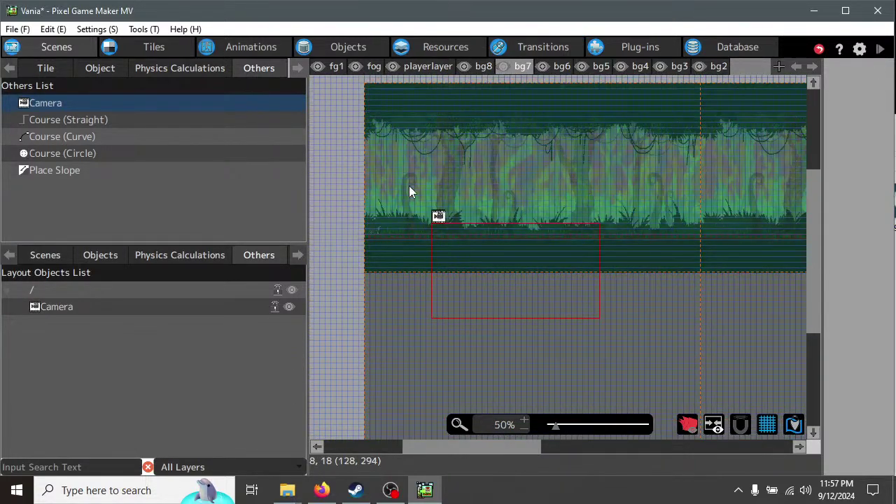
scroll(410, 246, up, 1)
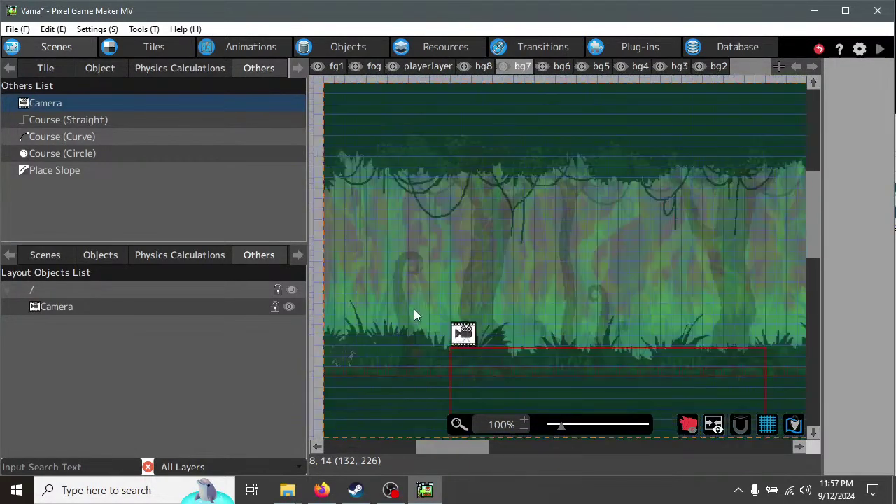
click(474, 374)
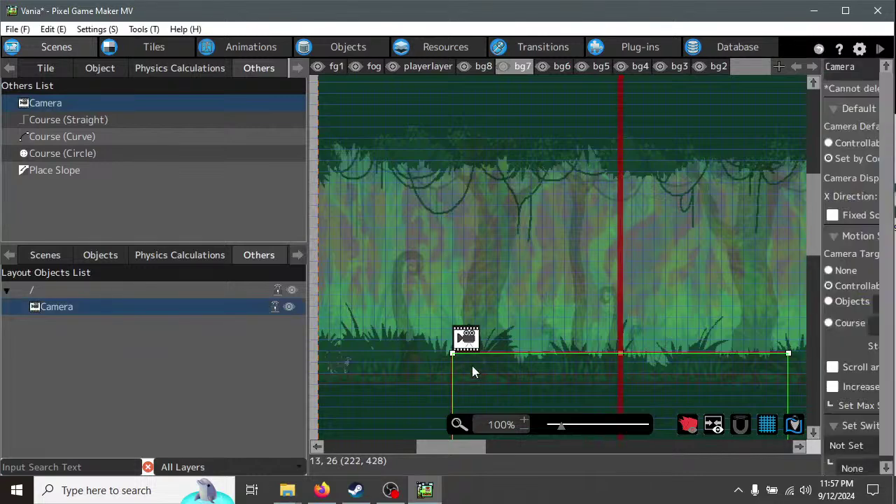
drag(472, 366, 337, 249)
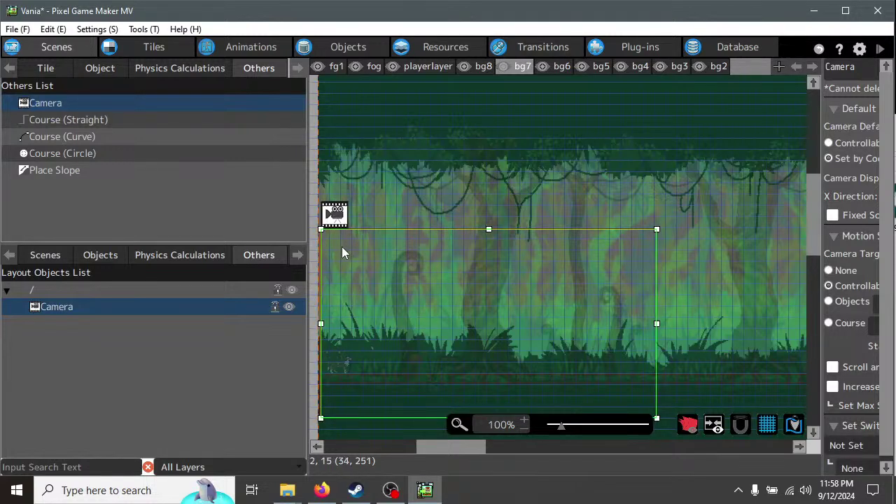
drag(342, 247, 341, 223)
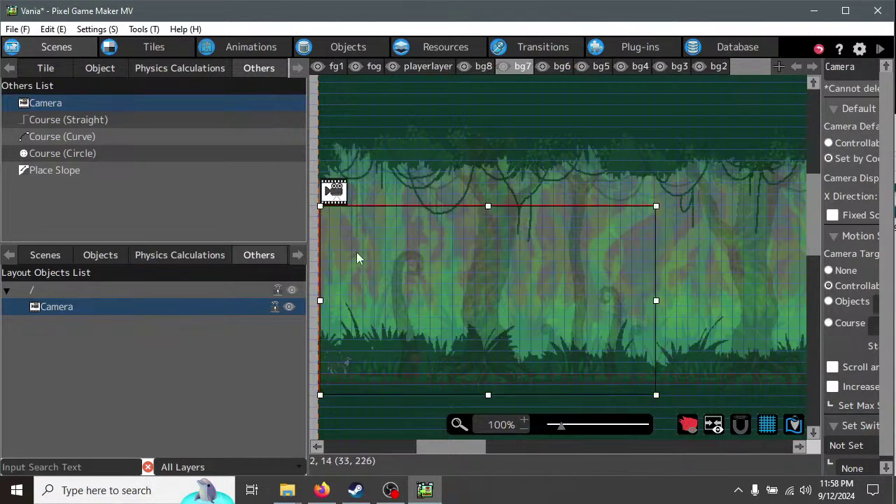
Test-play scene003 in a maximized game window, running and jumping the dog both ways to check how the camera follows, and close the game.
click(881, 52)
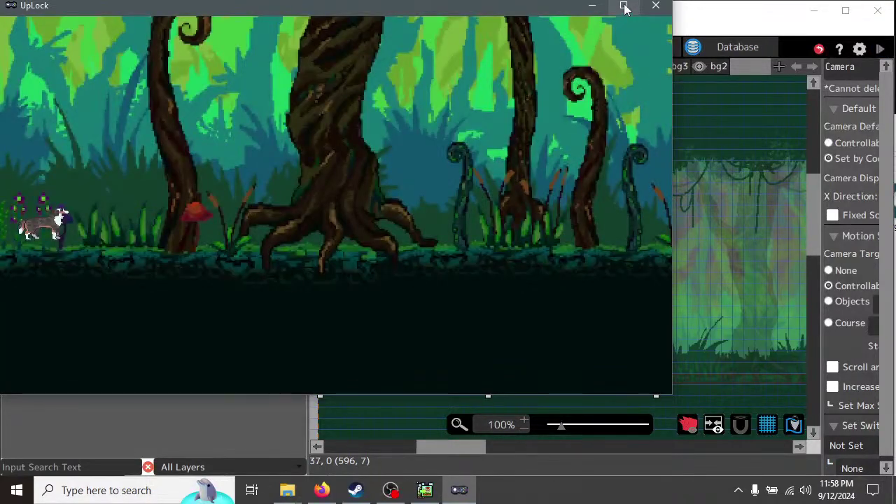
click(625, 7)
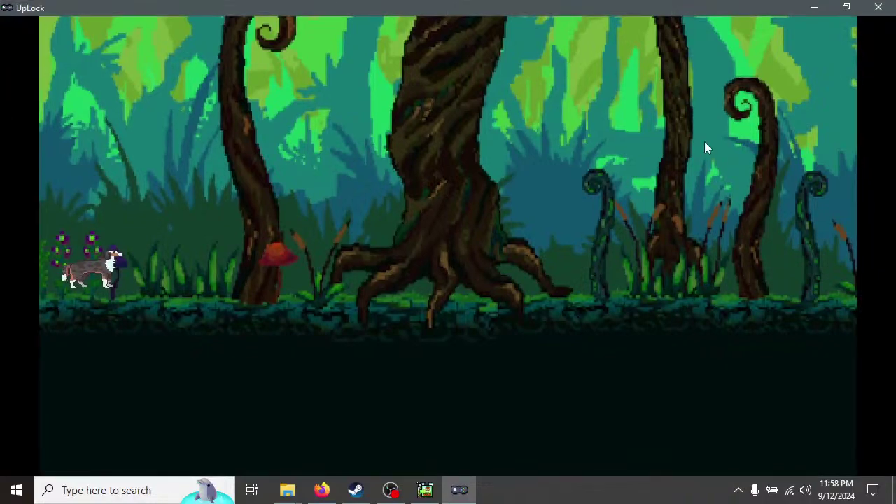
key(Right)
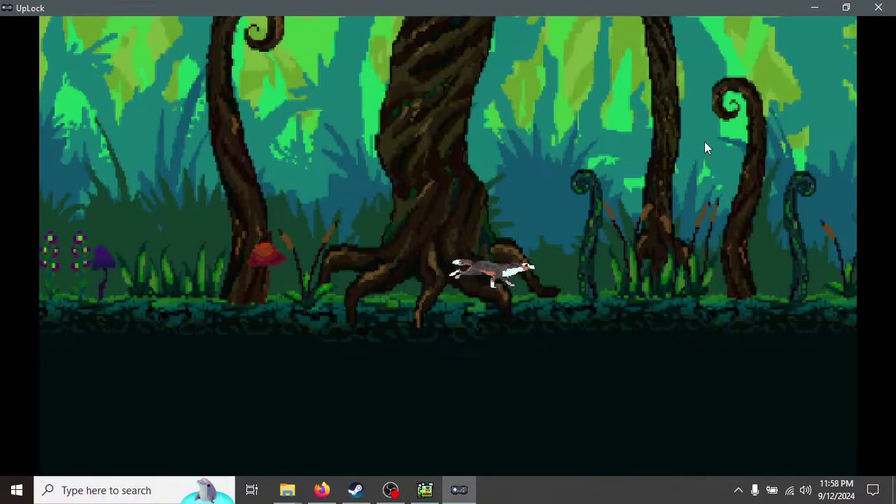
key(Right)
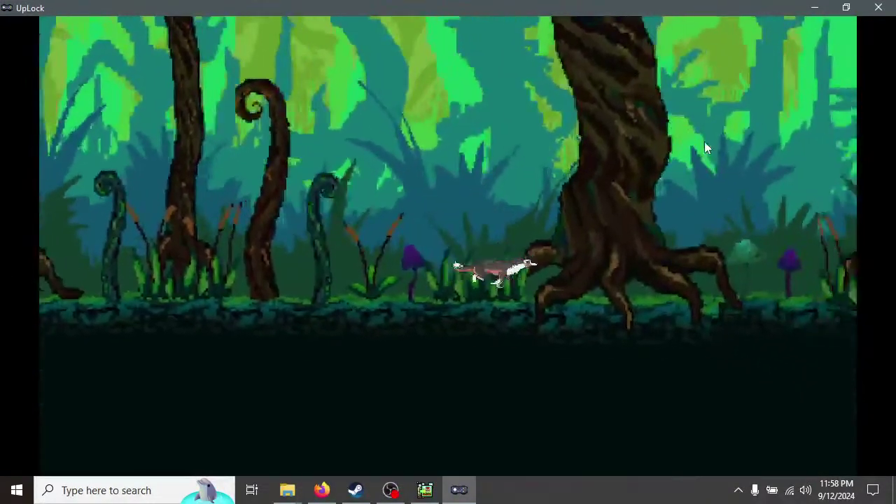
key(space)
key(Left)
key(space)
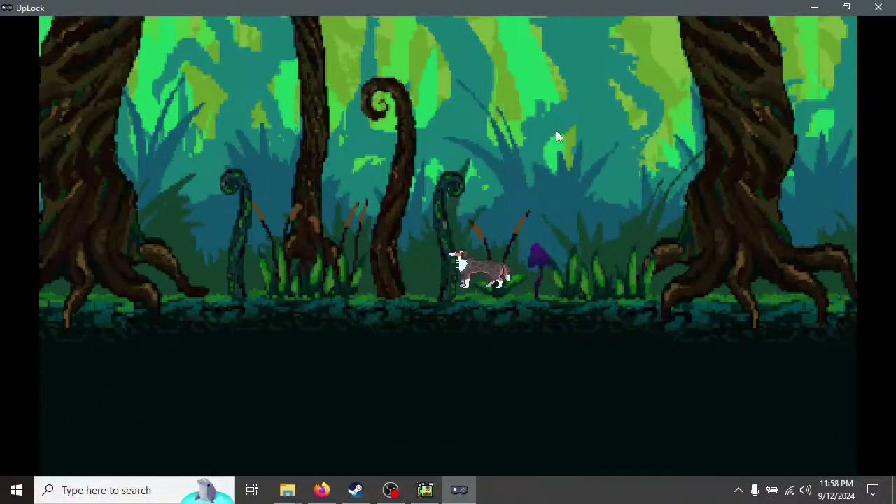
key(Left)
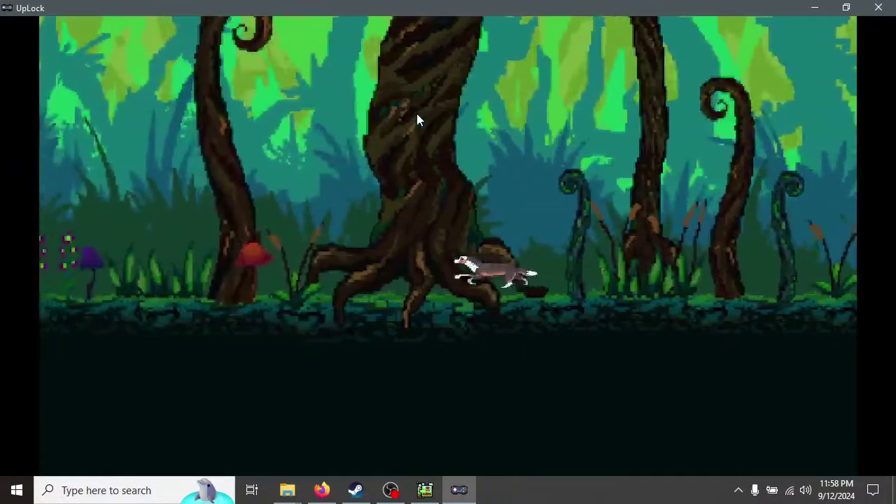
key(Right)
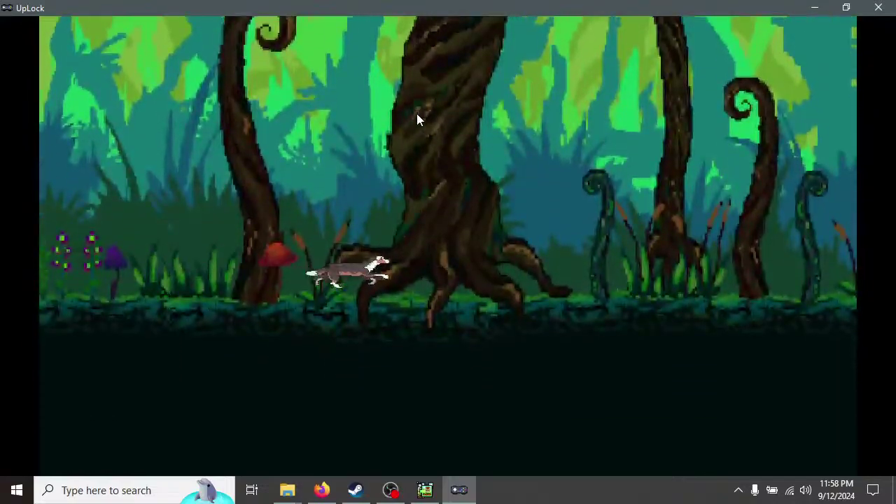
key(Right)
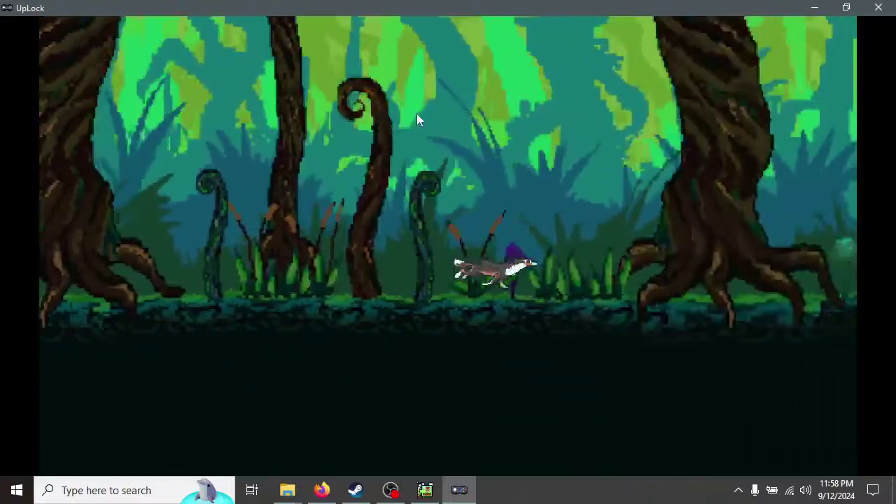
key(Left)
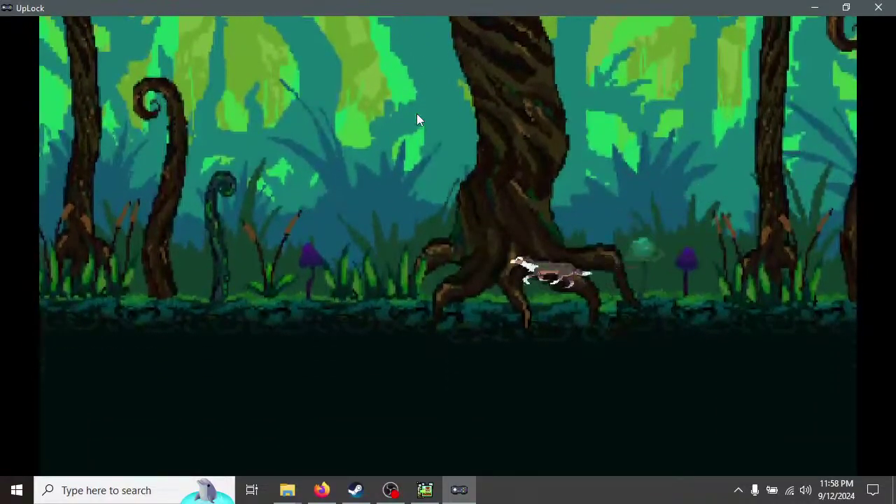
key(Left)
key(Left)
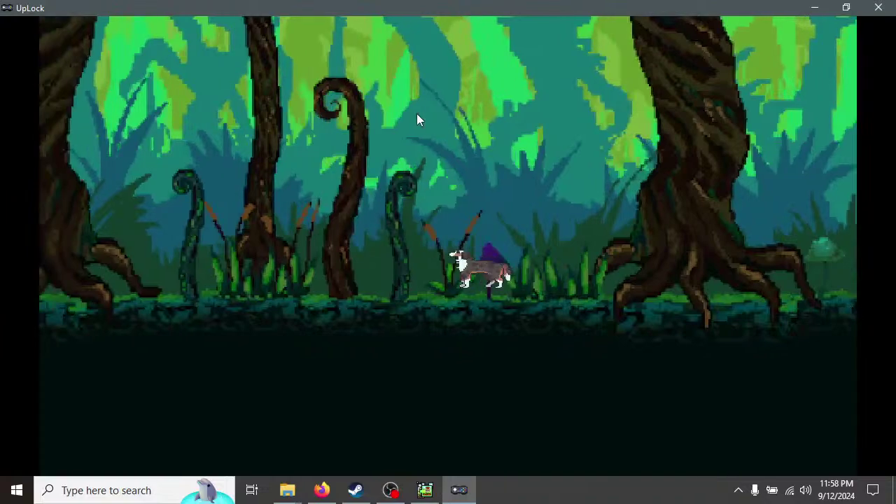
key(Left)
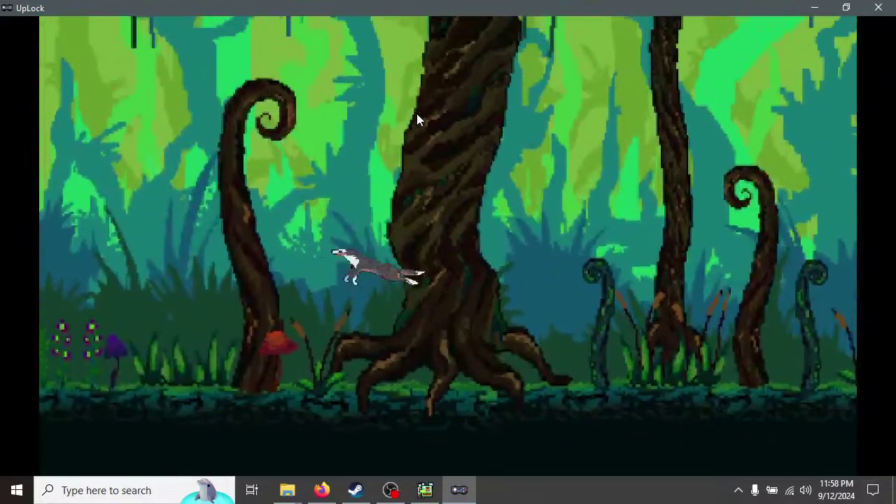
key(Right)
key(Right)
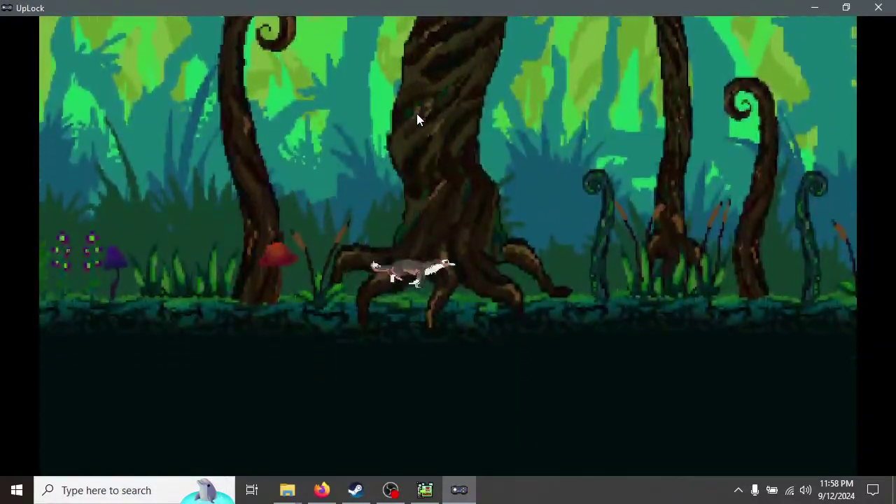
key(Right)
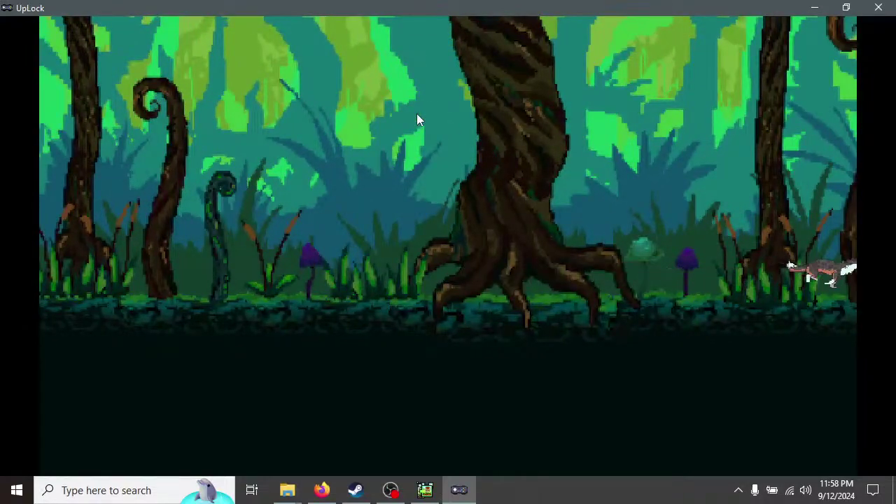
key(Right)
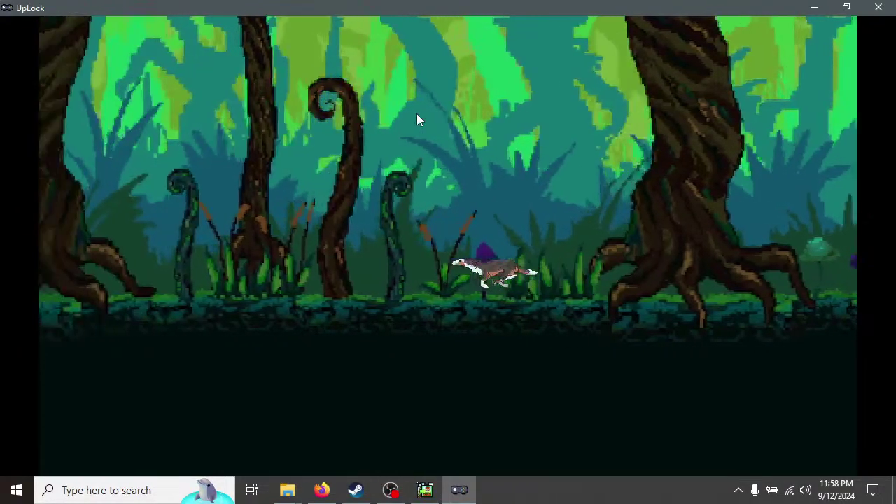
key(Left)
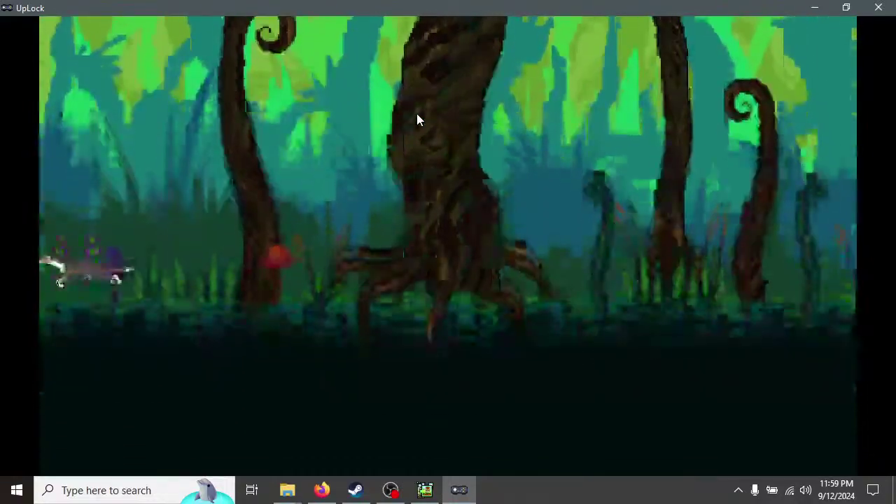
key(Right)
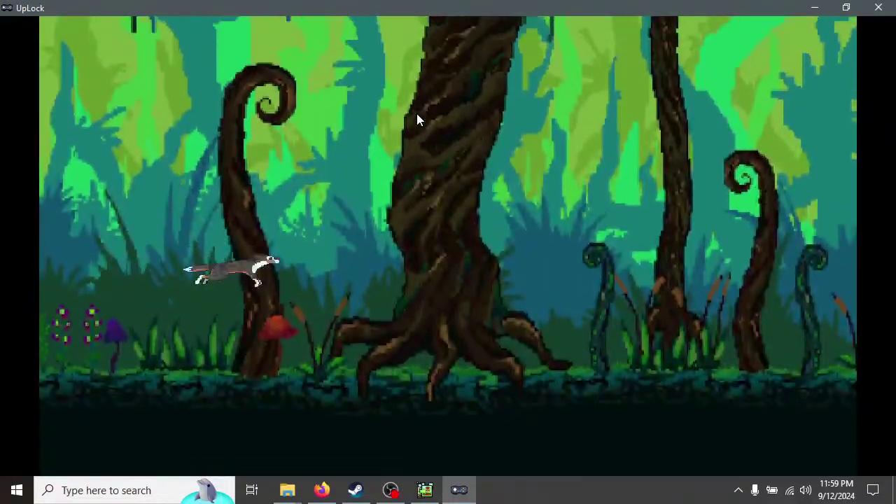
key(Right)
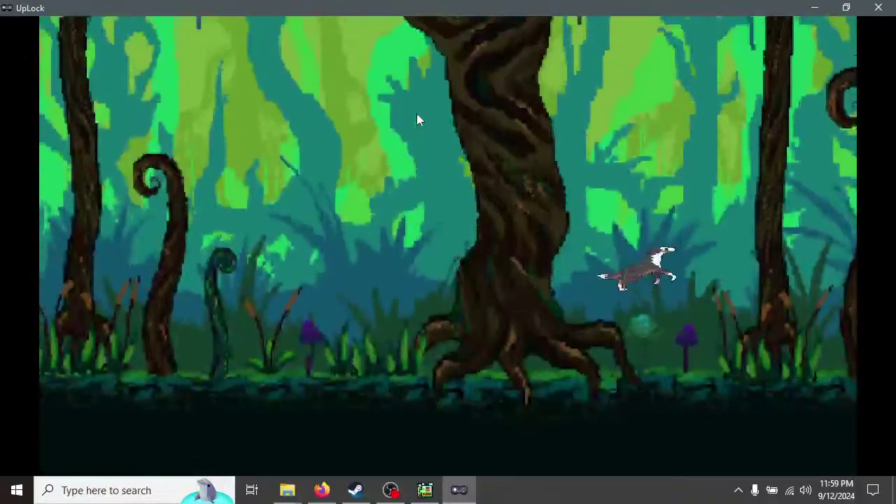
key(Left)
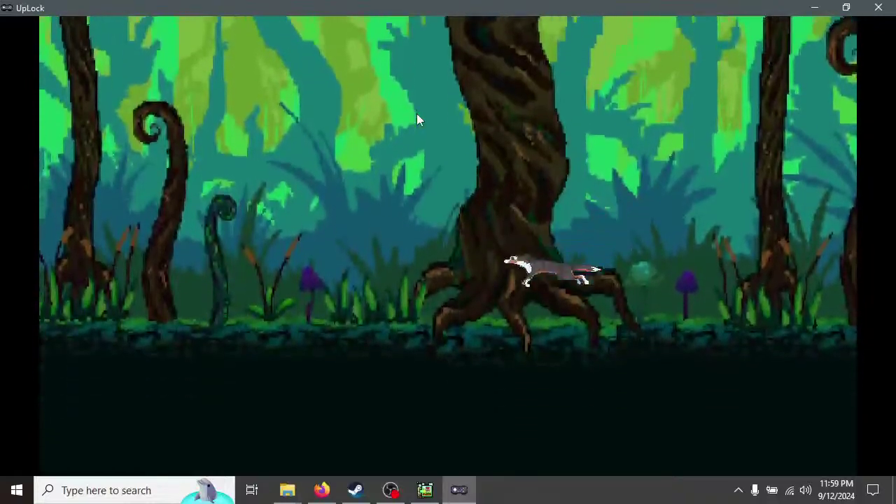
key(Left)
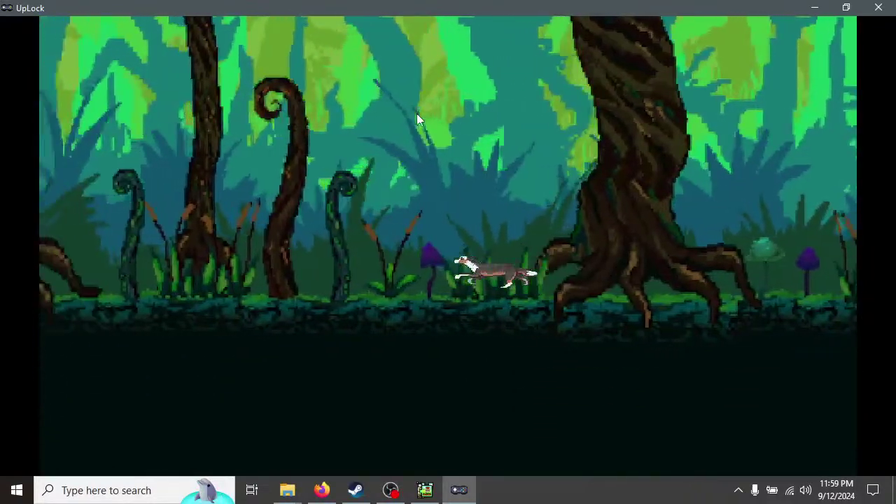
key(Left)
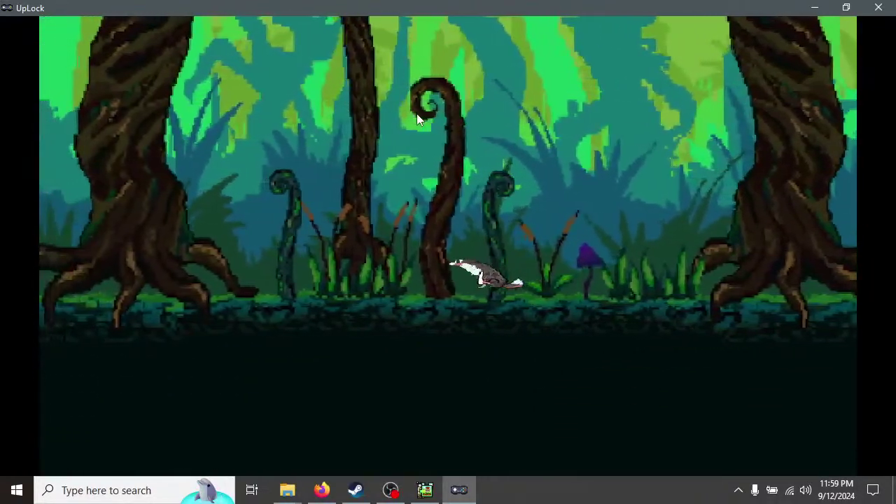
key(Left)
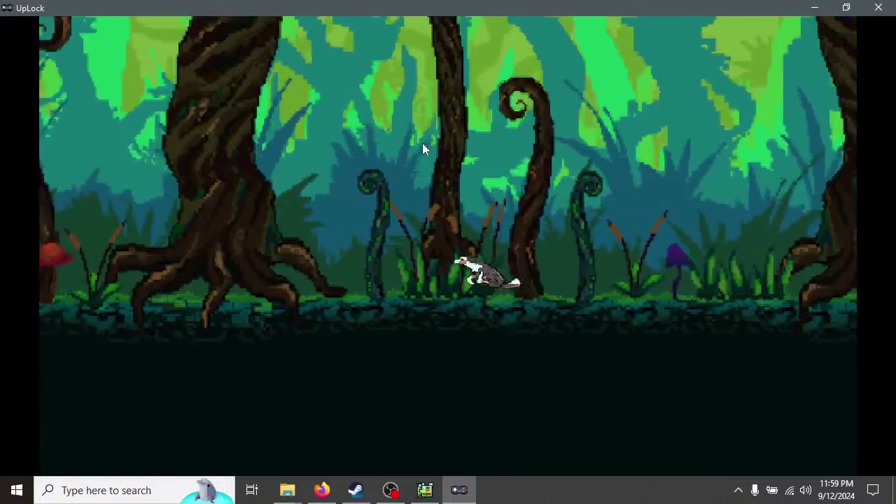
click(881, 10)
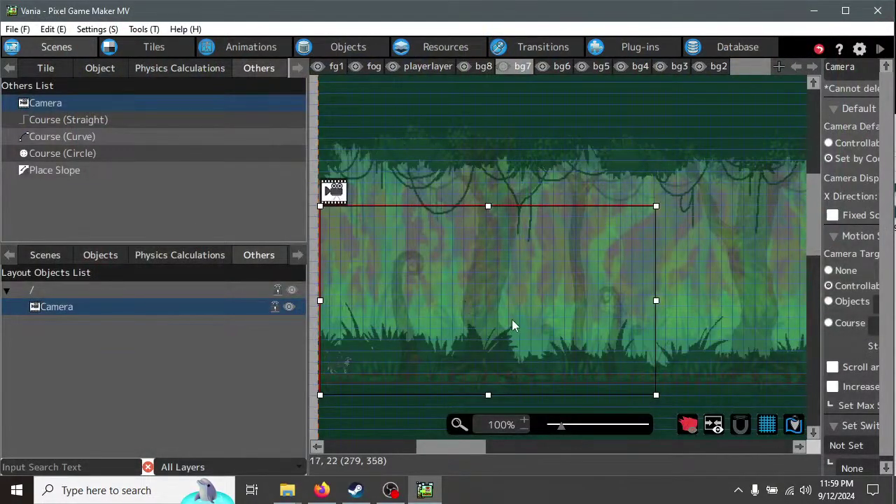
Raise the camera frame to the player's feet, enlarge it from its upper-right corner to above the tree canopy, and briefly test-play the scene.
scroll(512, 325, down, 1)
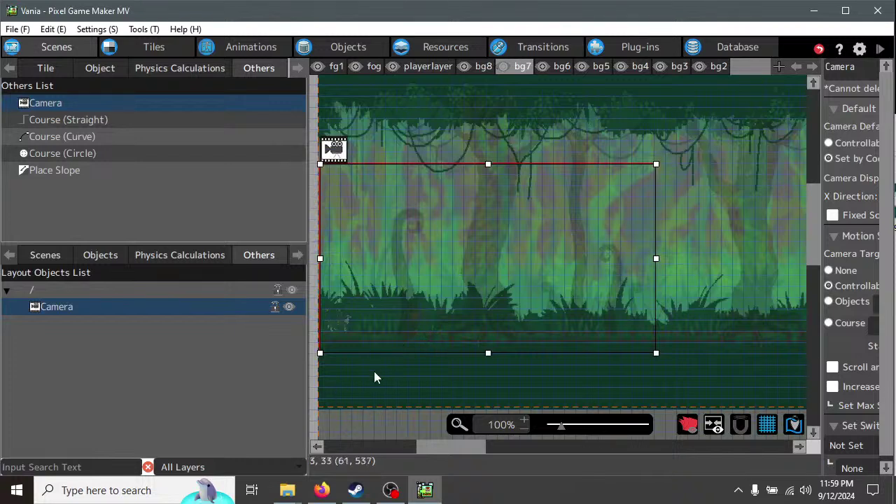
drag(427, 264, 324, 170)
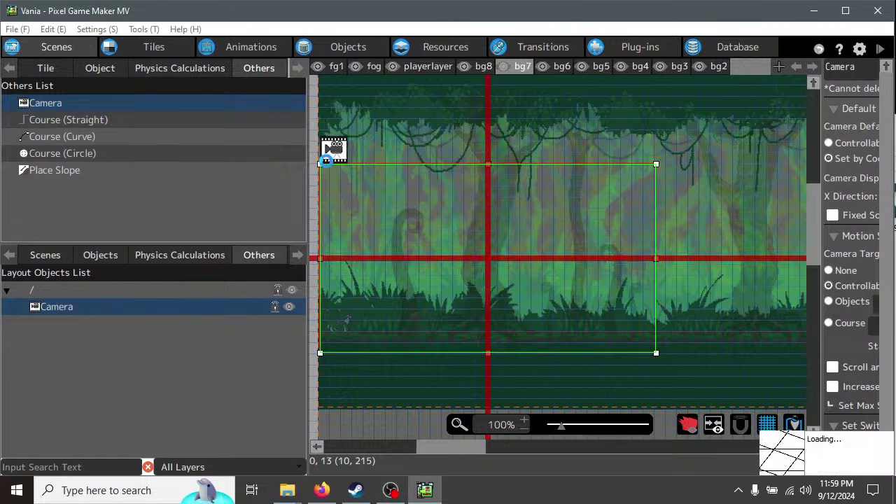
drag(327, 159, 324, 161)
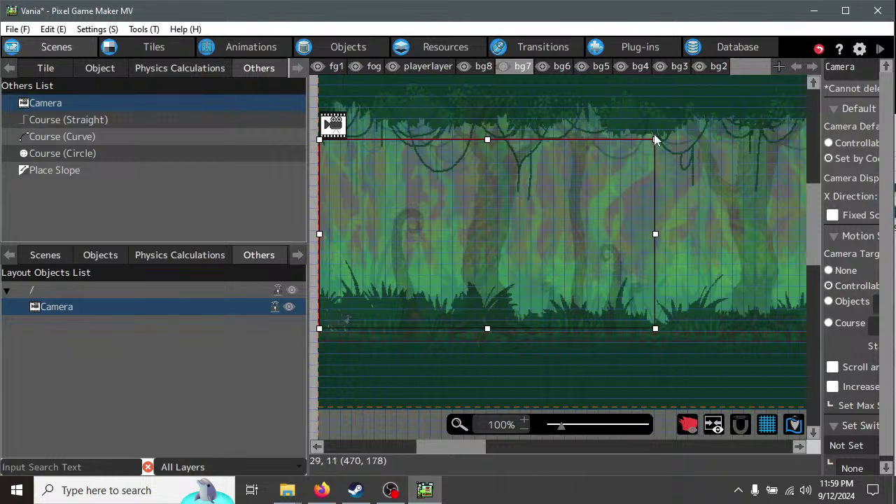
drag(656, 142, 715, 96)
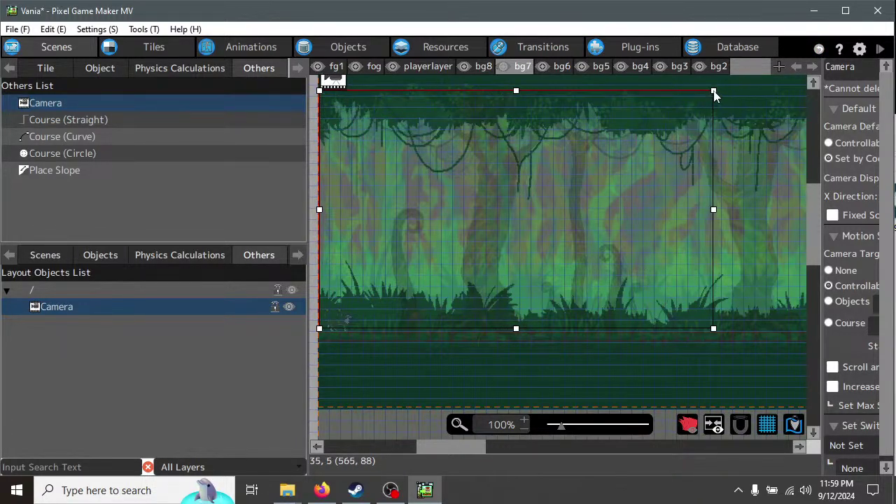
click(883, 53)
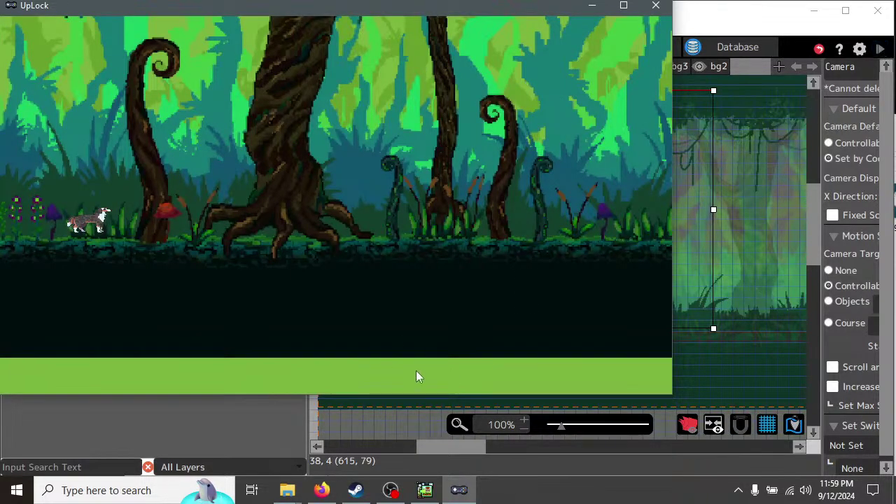
click(655, 6)
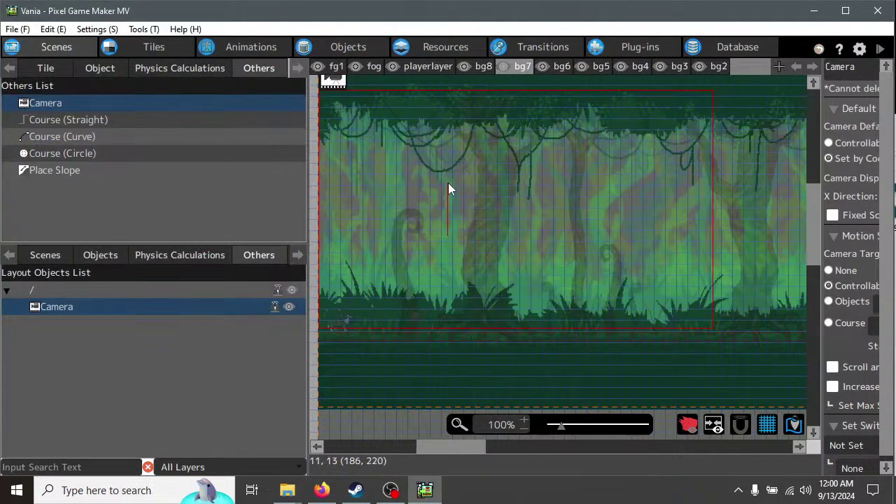
Move the camera frame slightly higher along the scene's left edge and shrink it from its upper-right corner down to the canopy's lower foliage.
click(330, 131)
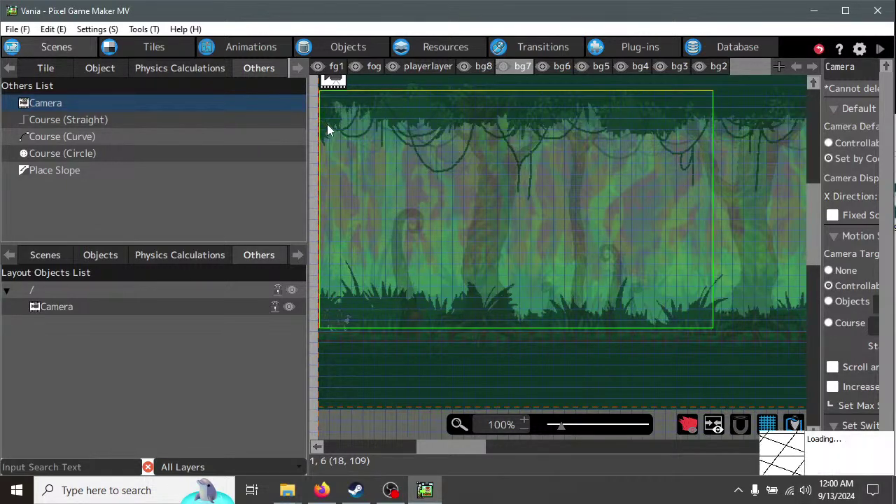
scroll(327, 124, up, 3)
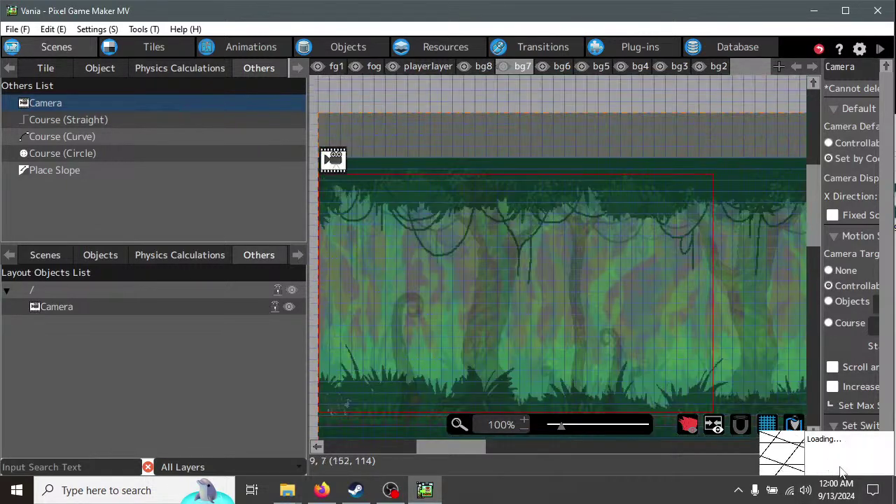
click(327, 191)
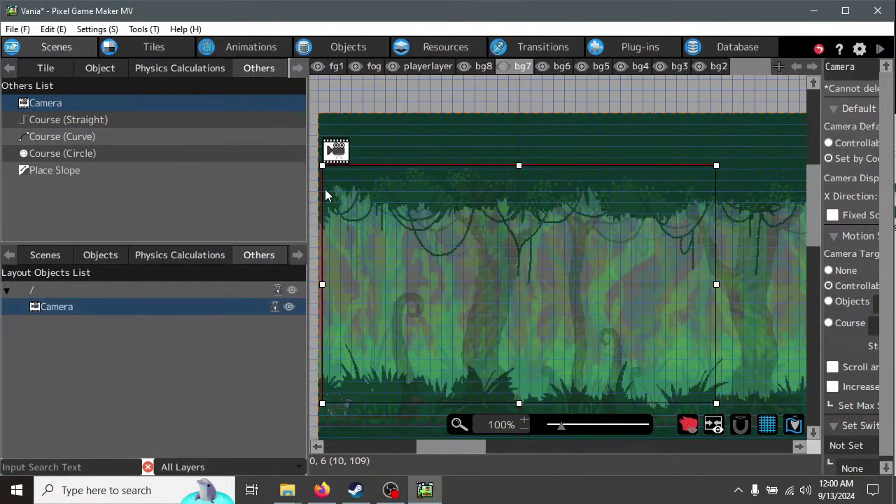
click(329, 167)
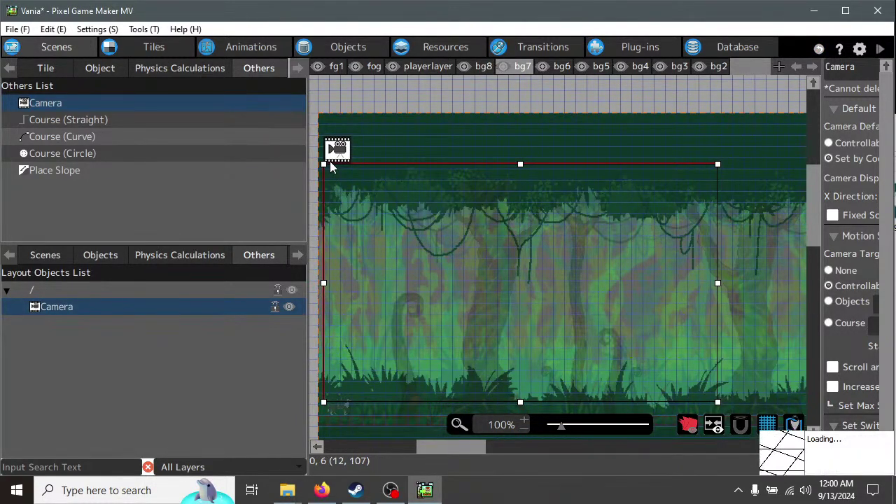
click(323, 163)
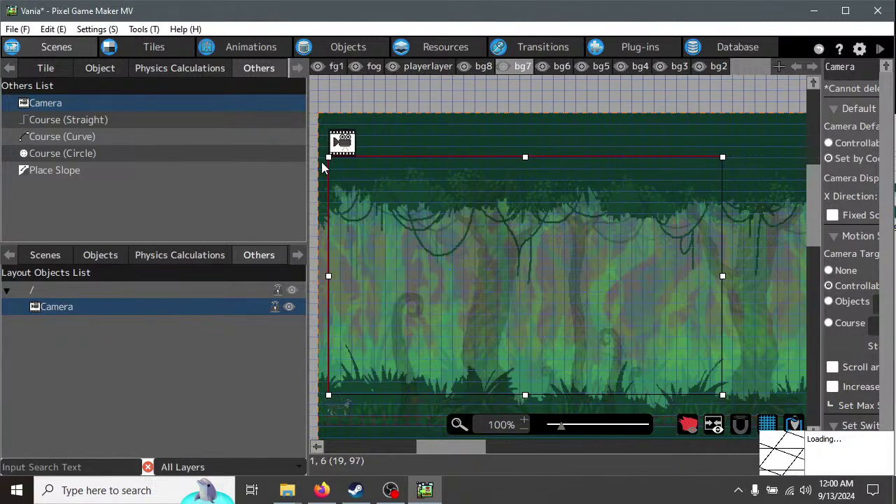
drag(323, 163, 324, 189)
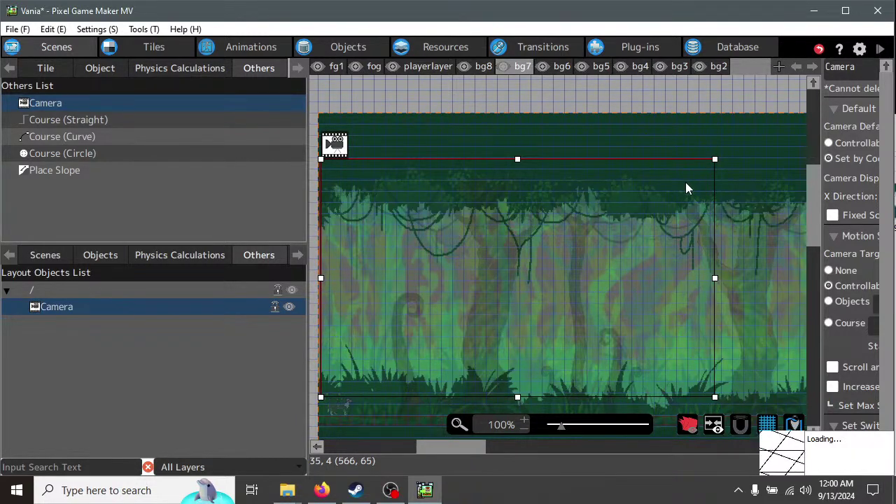
drag(715, 159, 666, 201)
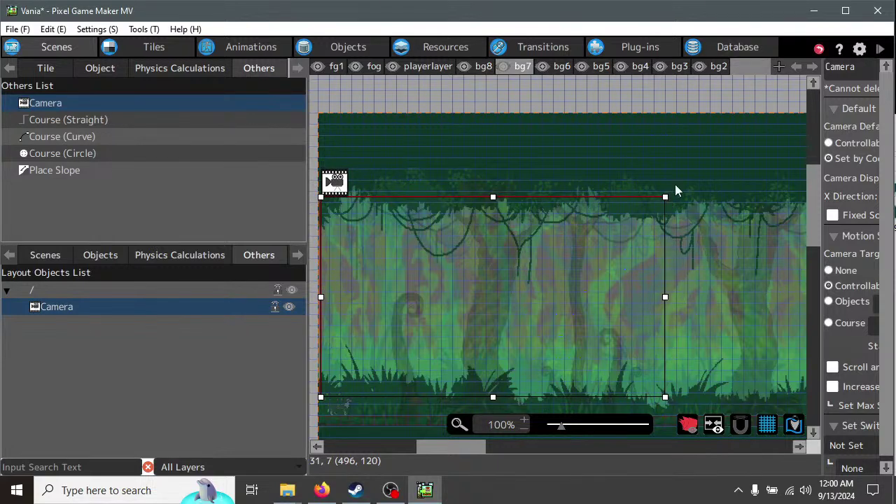
Test-play scene003 with the shrunken camera frame, running the dog right and left several times, and close the game.
click(880, 52)
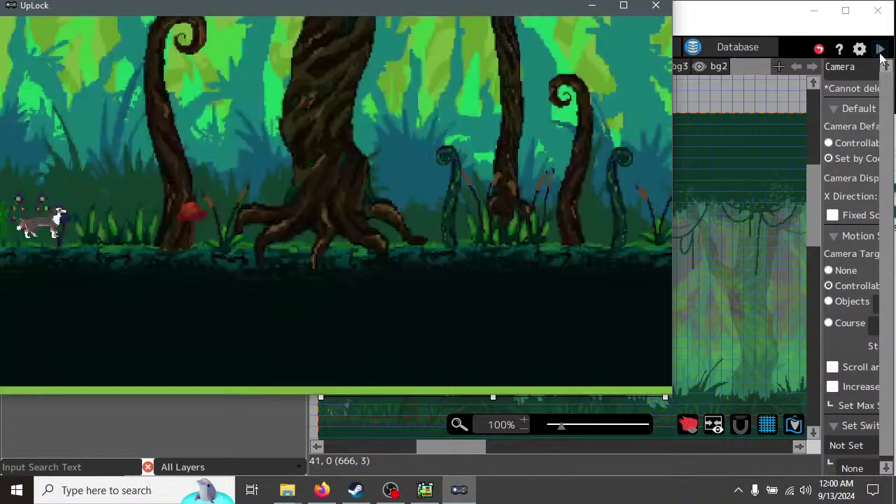
key(Right)
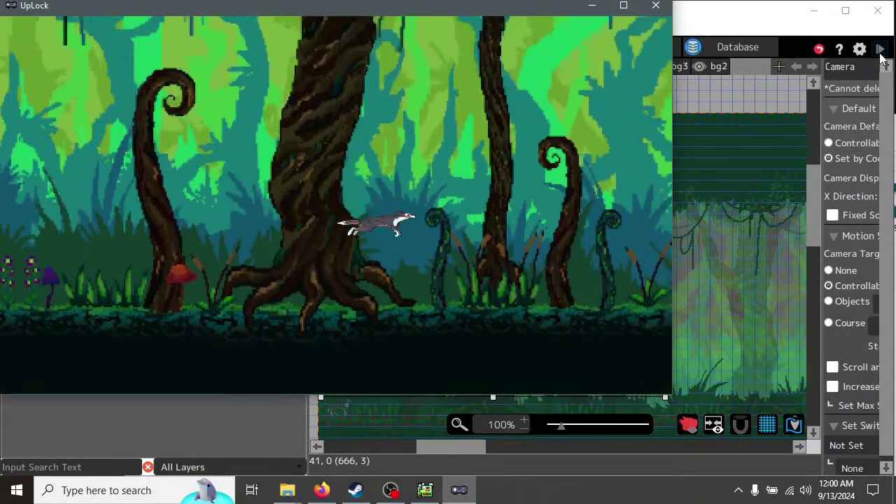
key(Right)
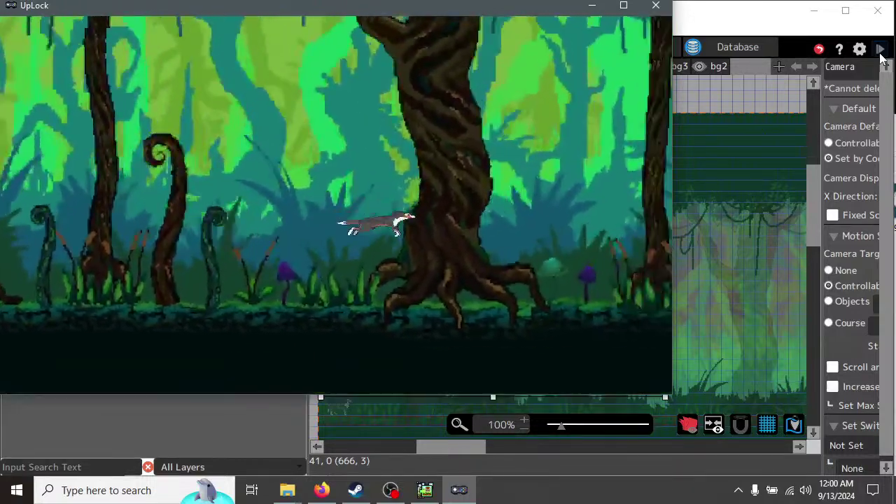
key(Left)
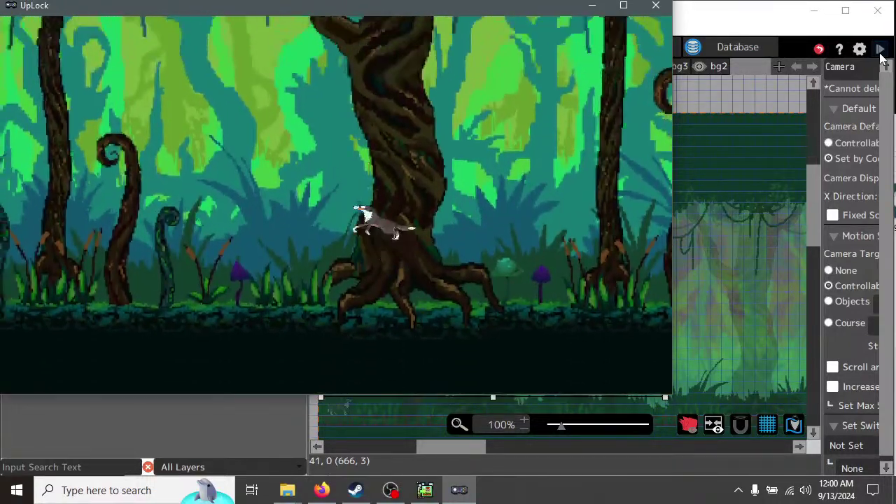
key(Left)
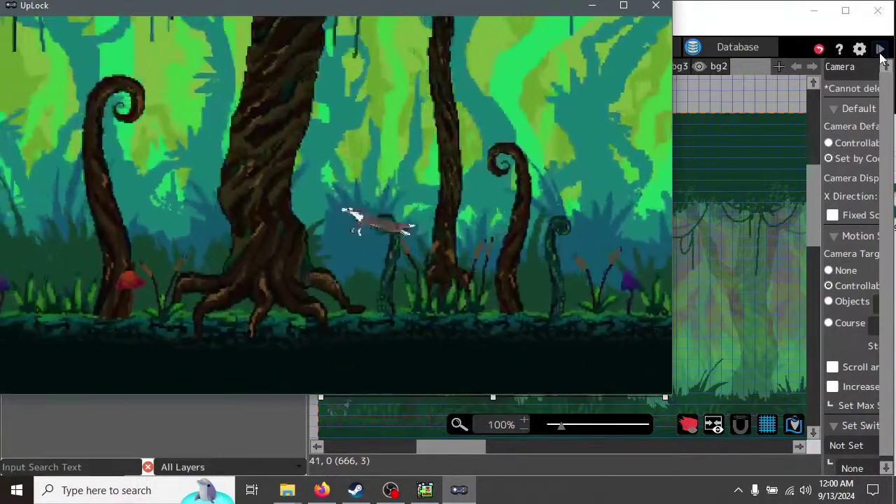
key(Right)
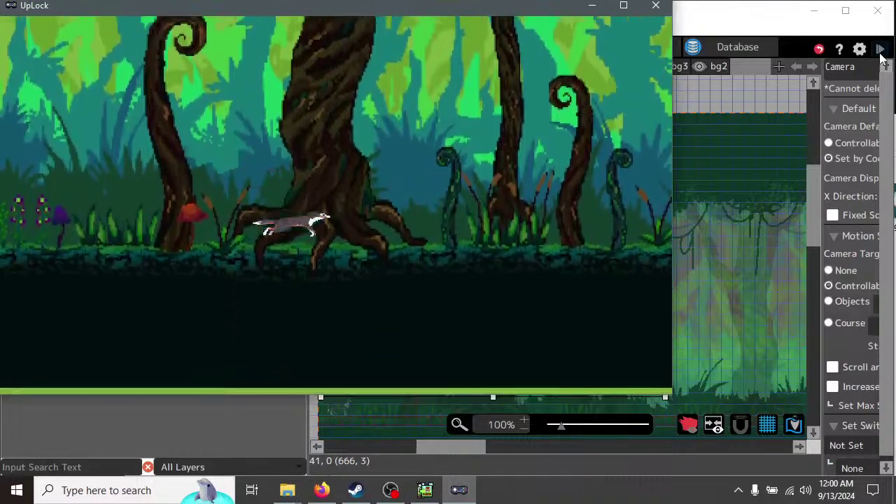
key(Right)
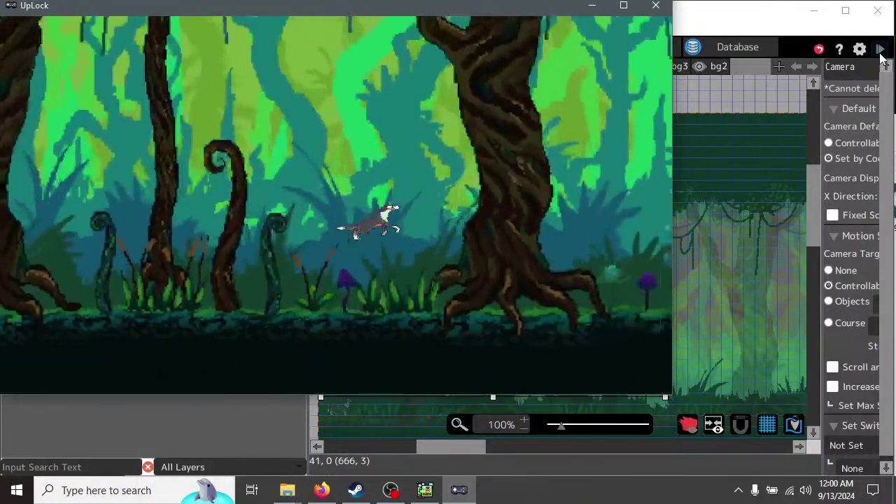
key(Left)
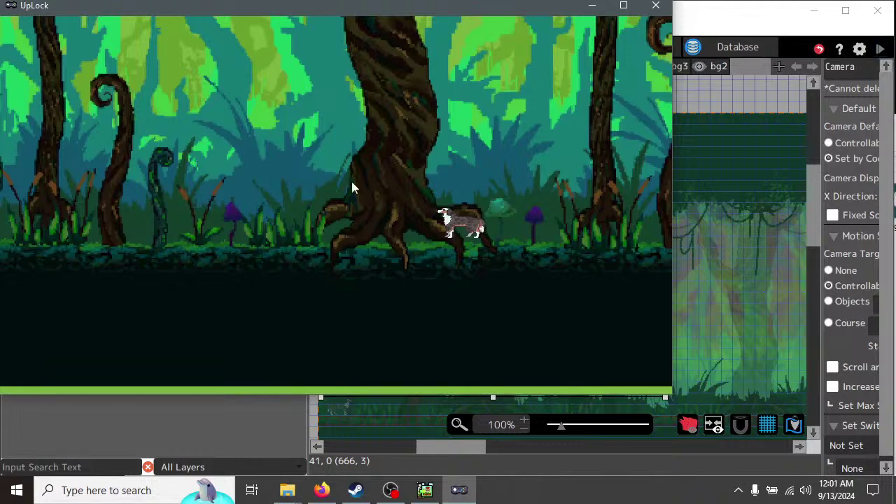
click(656, 6)
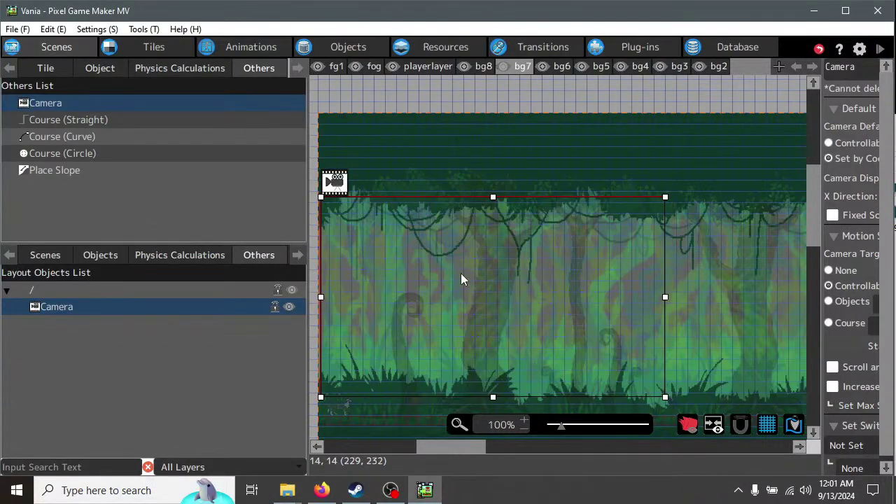
Open swamp2.png from the Swamp Kingdom Expansion #1 PNG folder in paint.net, and bring that folder back to the front.
mouse_move(293, 500)
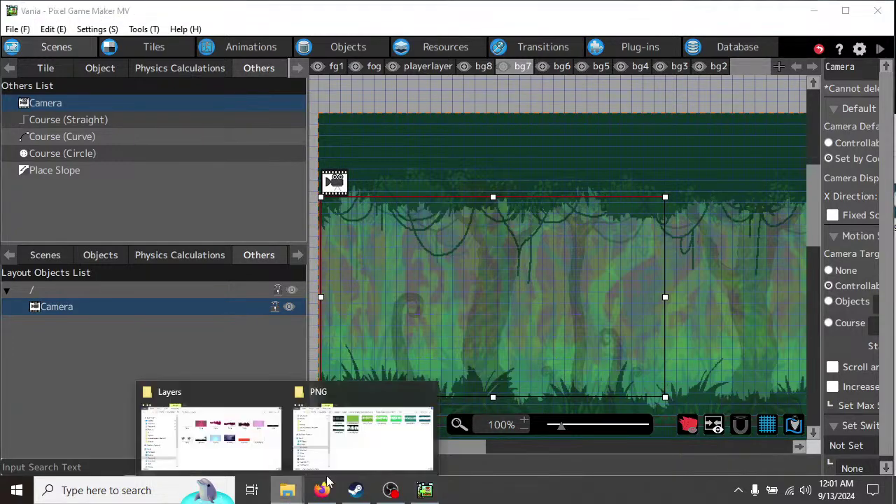
click(366, 462)
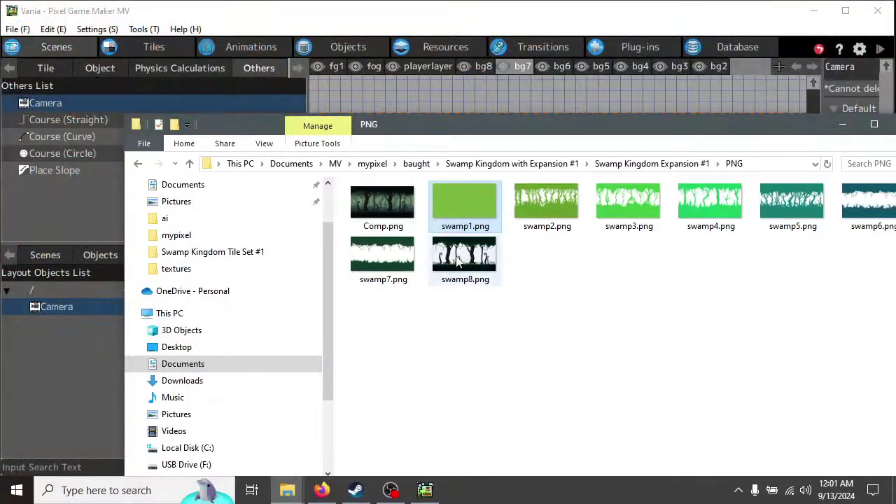
mouse_move(475, 275)
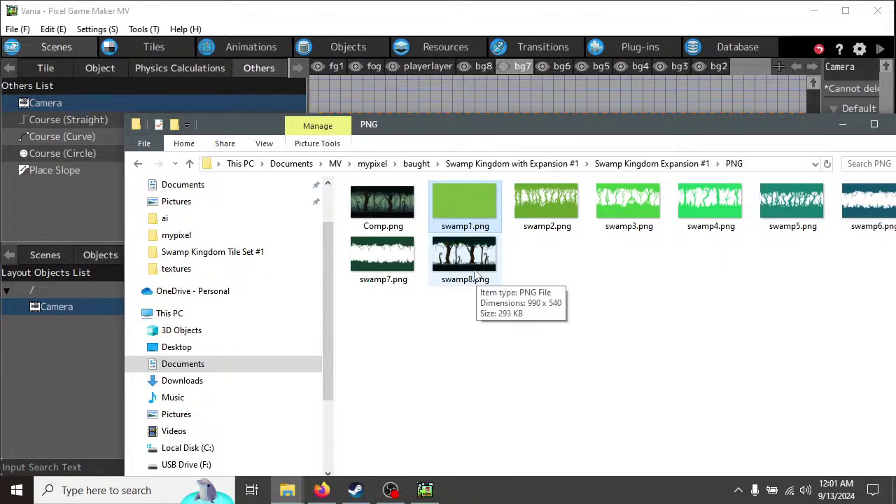
drag(558, 131, 481, 131)
click(473, 208)
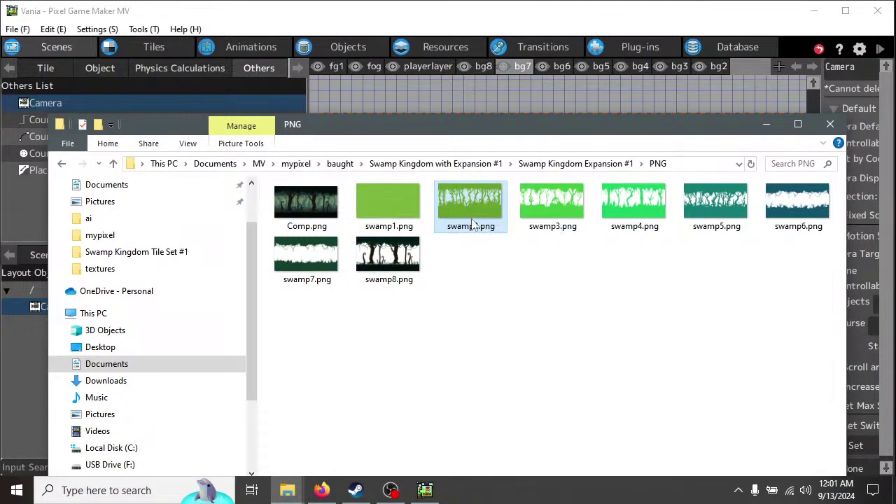
right_click(471, 213)
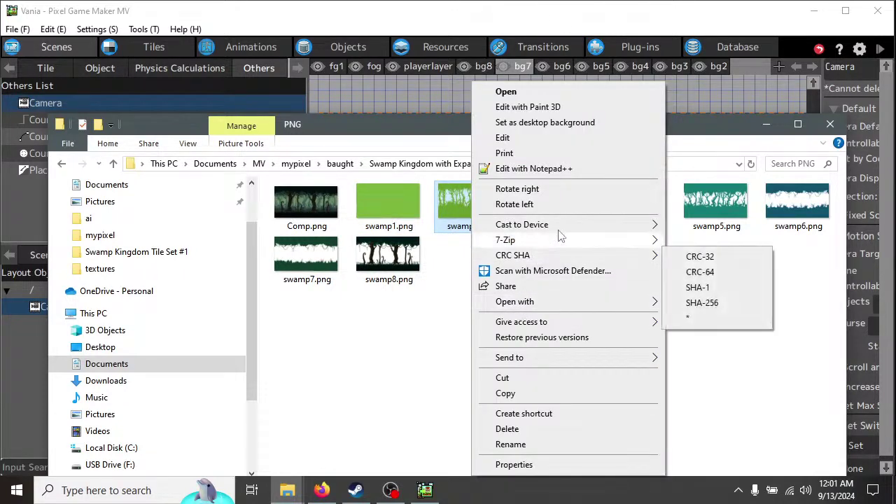
mouse_move(580, 302)
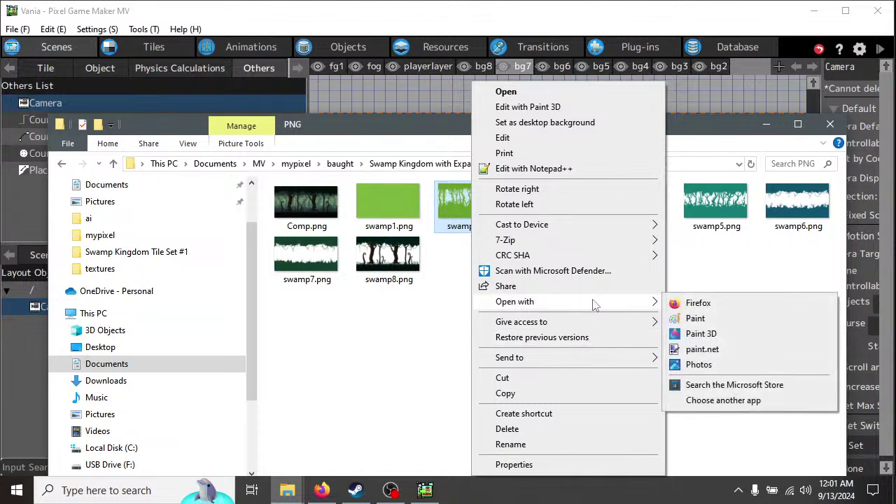
click(701, 350)
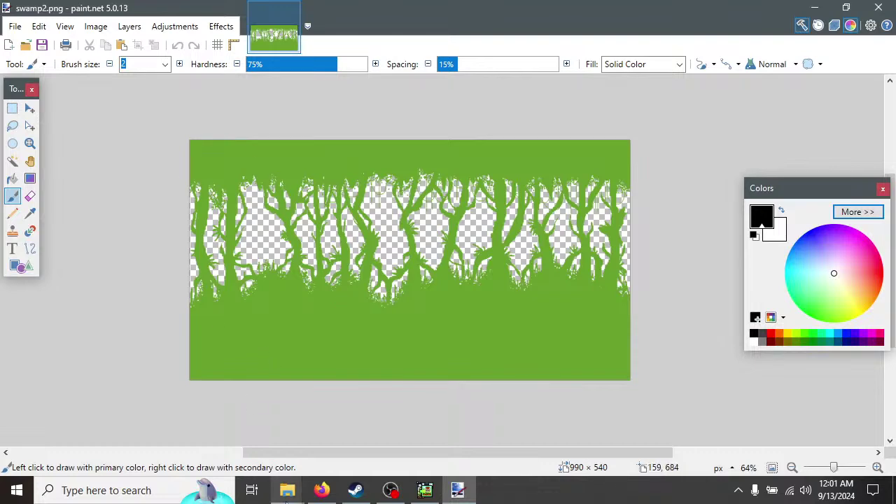
click(287, 491)
click(363, 453)
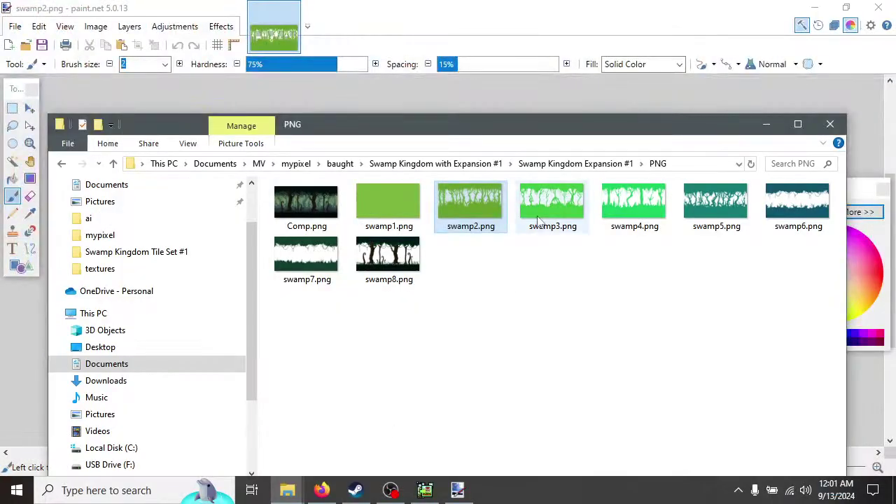
click(550, 213)
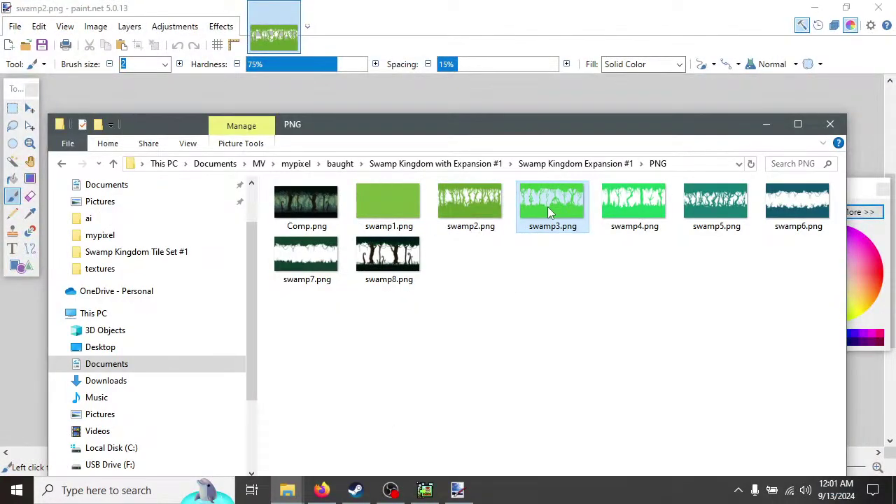
shift+click(324, 269)
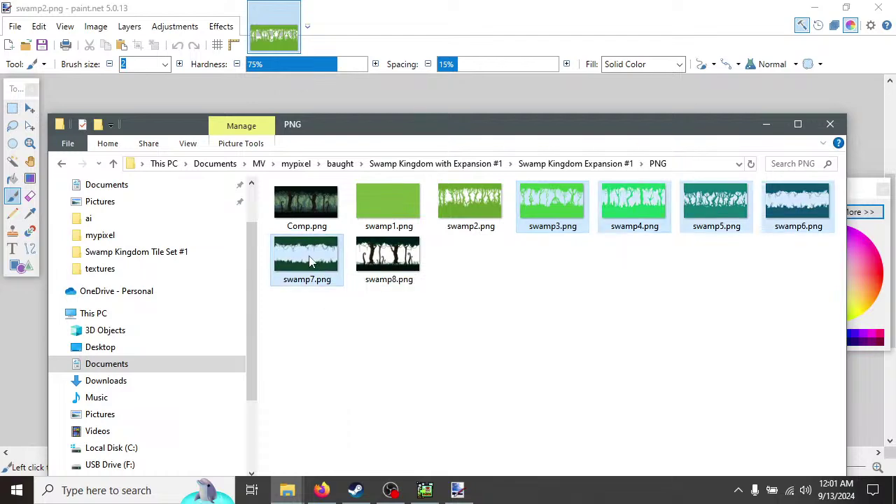
double_click(544, 207)
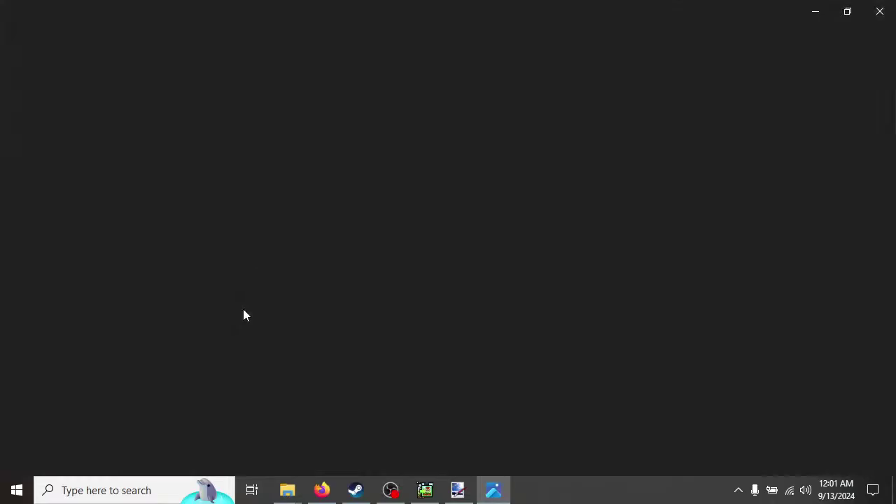
click(879, 11)
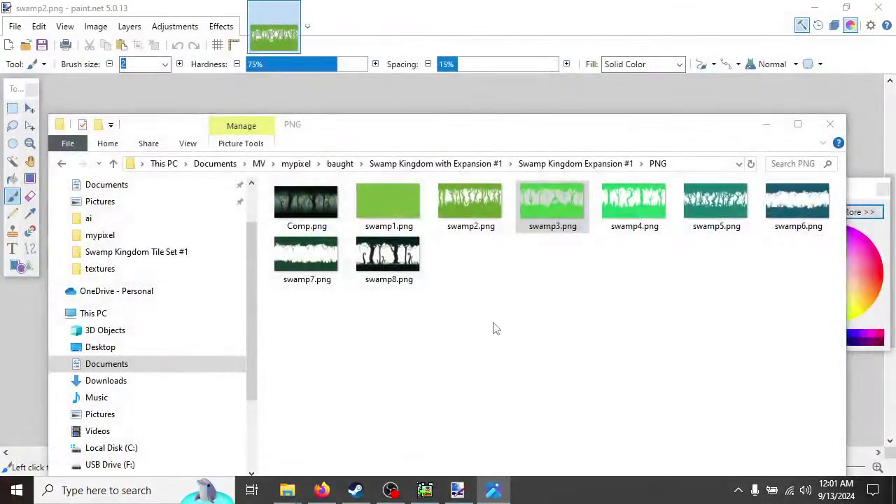
drag(441, 130, 536, 89)
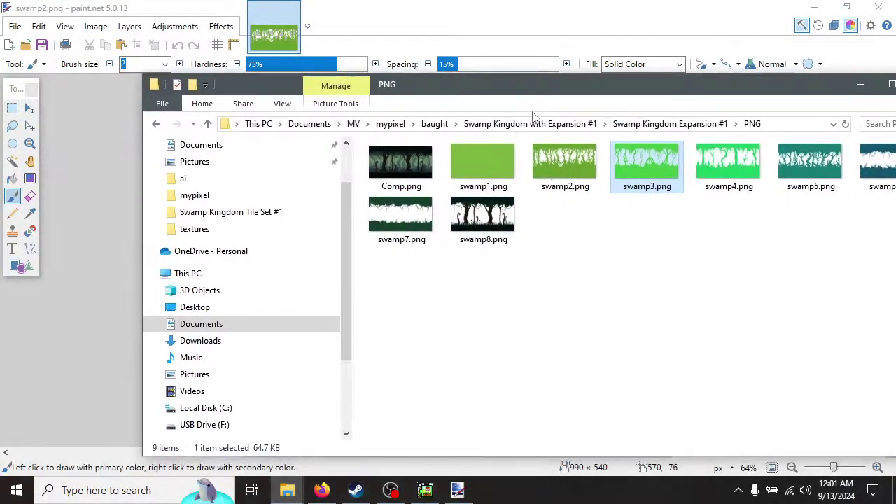
shift+click(404, 221)
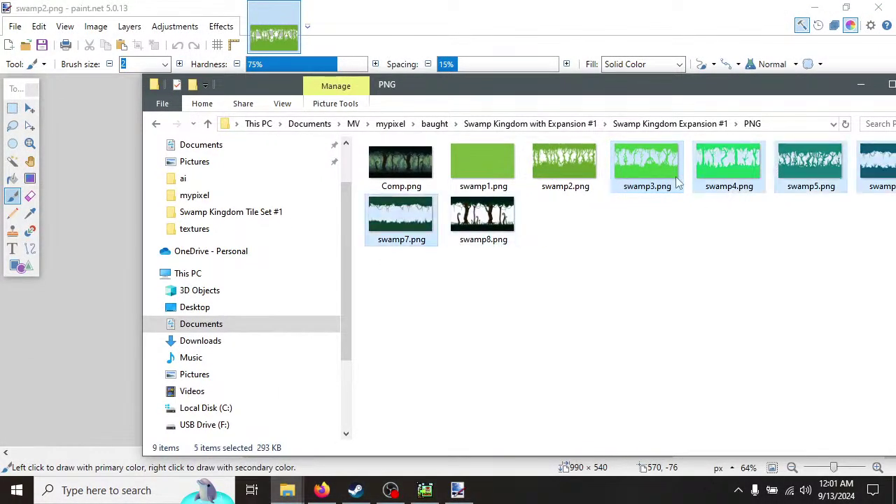
double_click(654, 169)
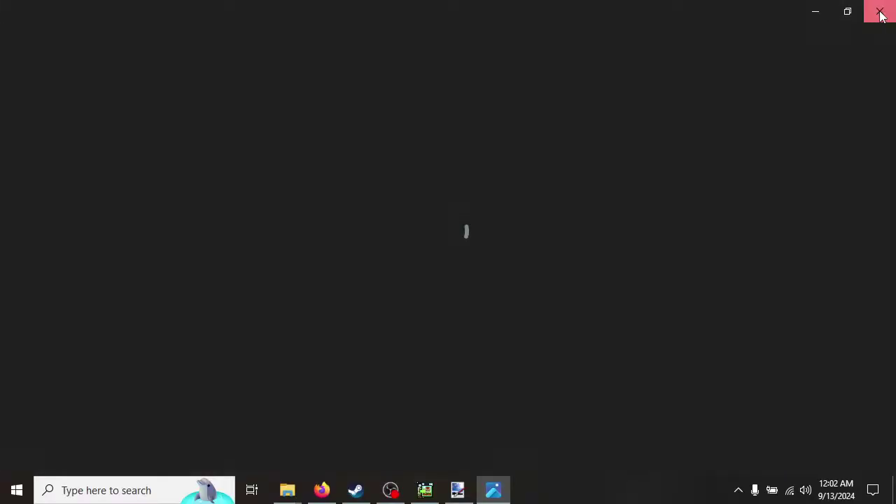
click(880, 11)
double_click(662, 91)
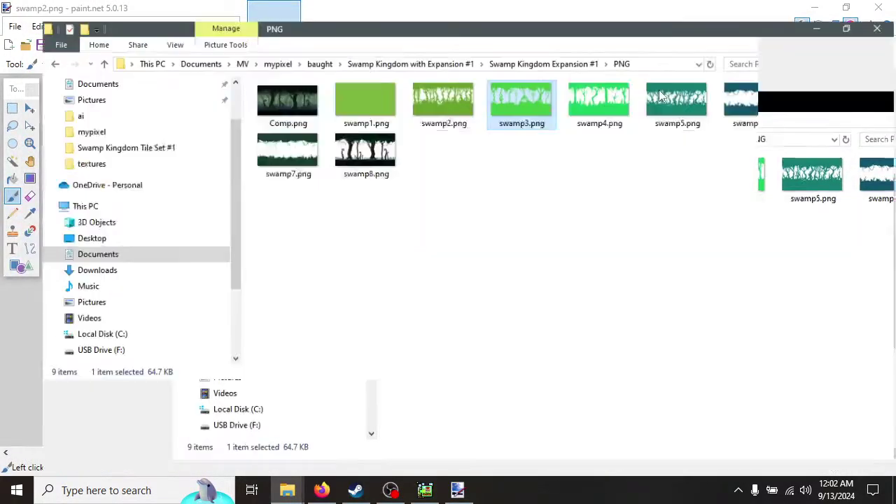
click(655, 91)
click(847, 10)
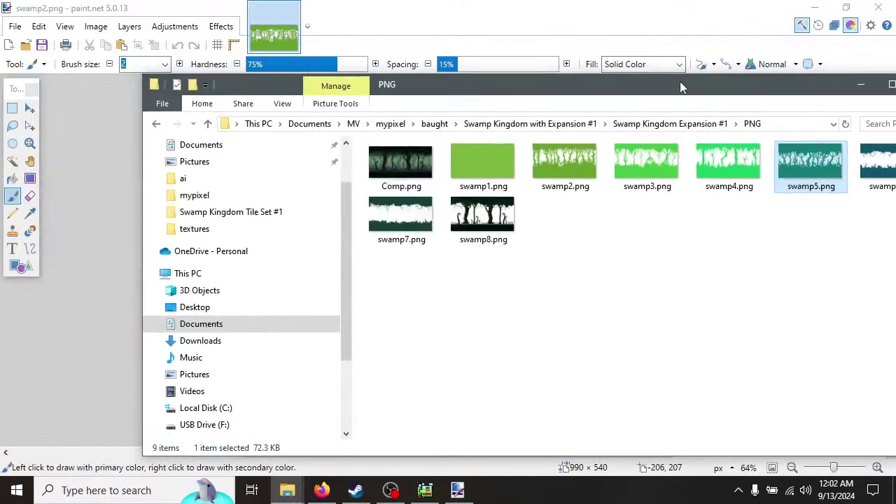
Open swamp3.png through swamp7.png together as separate images in paint.net and move swamp7 to the end of the image order.
drag(680, 81, 669, 47)
click(545, 140)
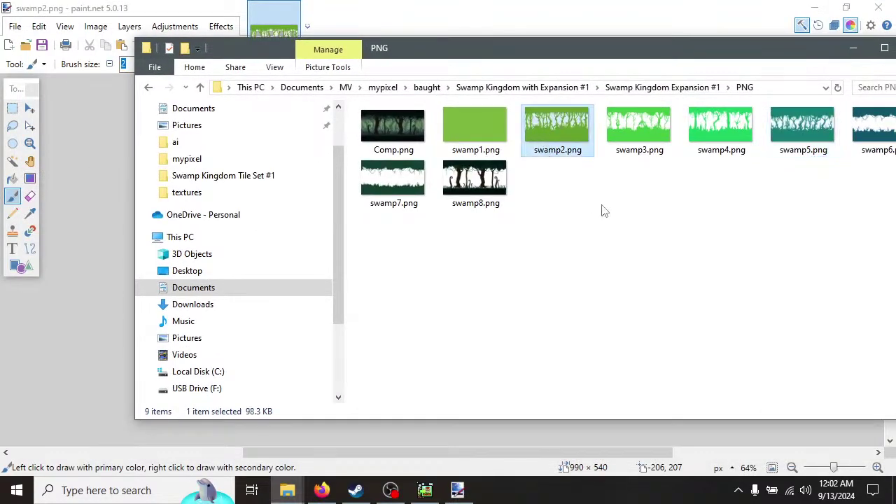
click(631, 135)
shift+click(401, 190)
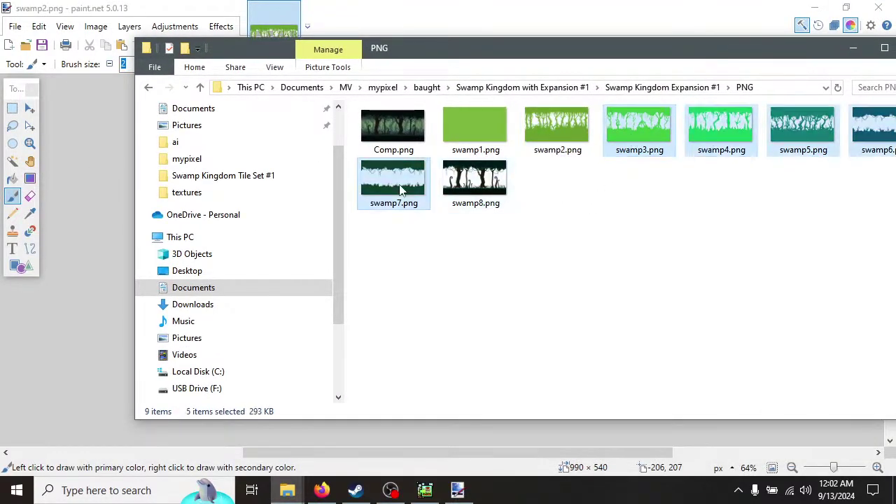
mouse_move(366, 204)
mouse_down()
mouse_move(88, 234)
mouse_move(86, 224)
mouse_up()
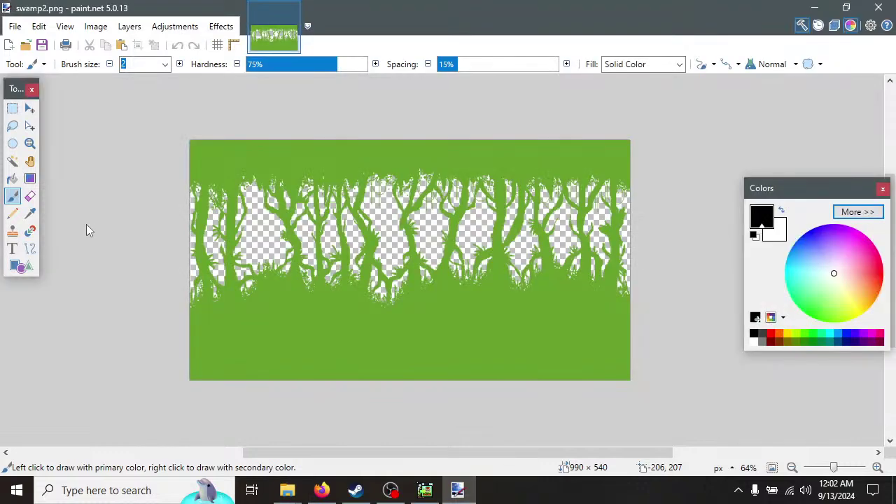
click(406, 254)
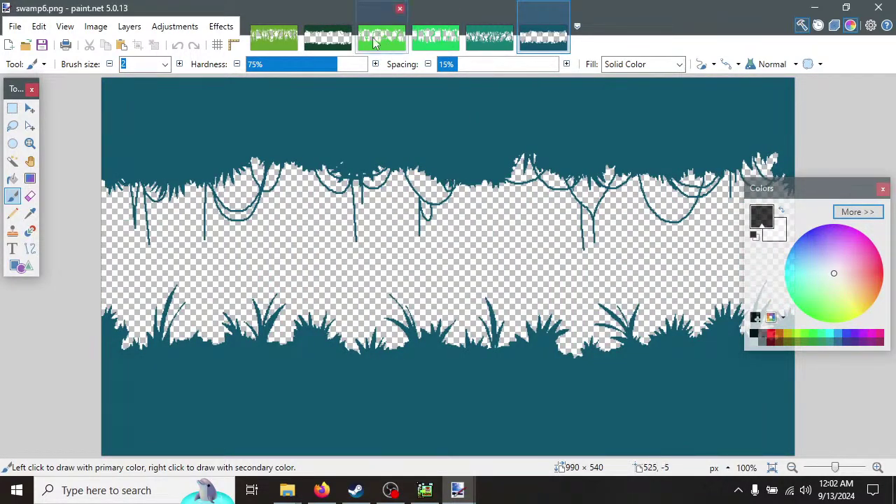
drag(330, 21, 613, 25)
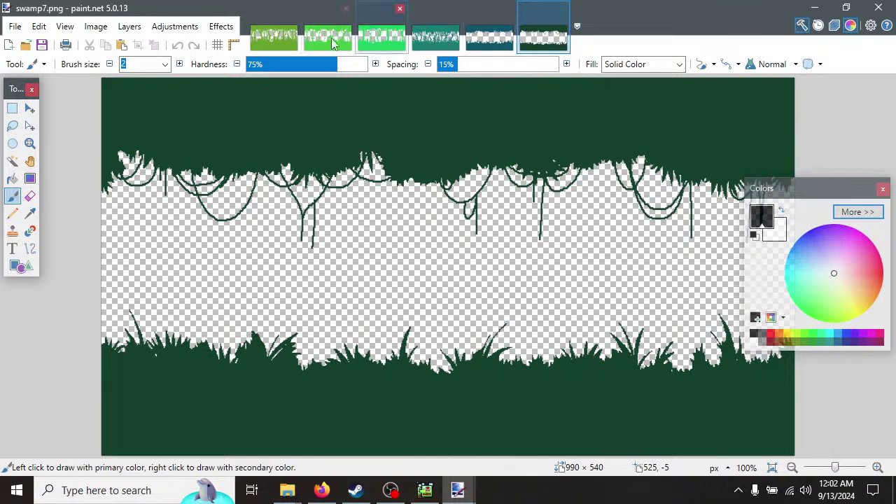
Examine the open swamp2 to swamp6 images one after another, comparing their tree, canopy and ground shapes.
click(322, 17)
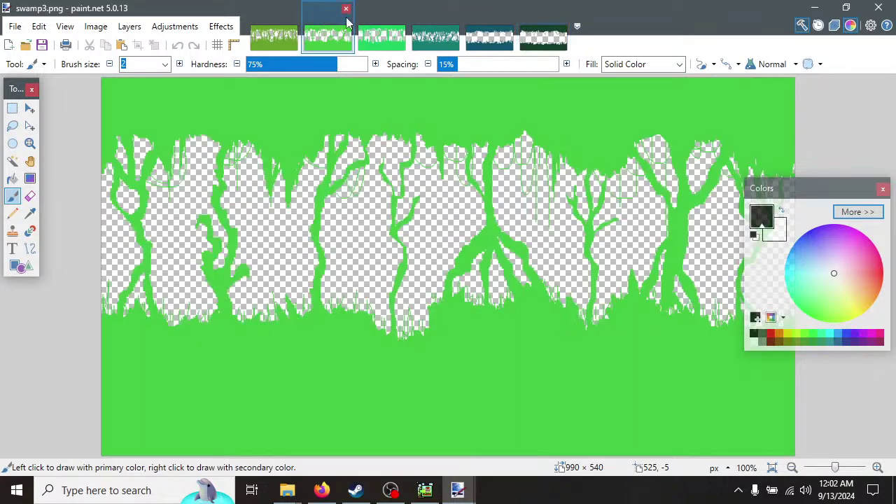
click(298, 23)
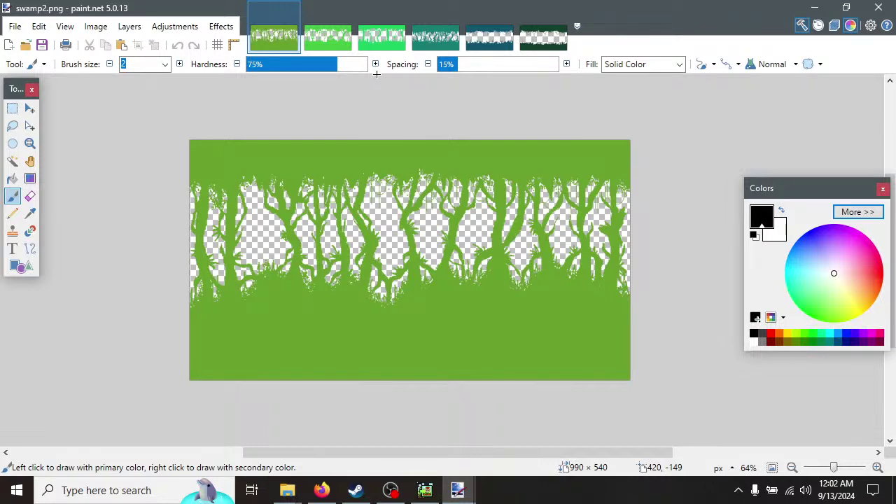
click(317, 15)
click(375, 23)
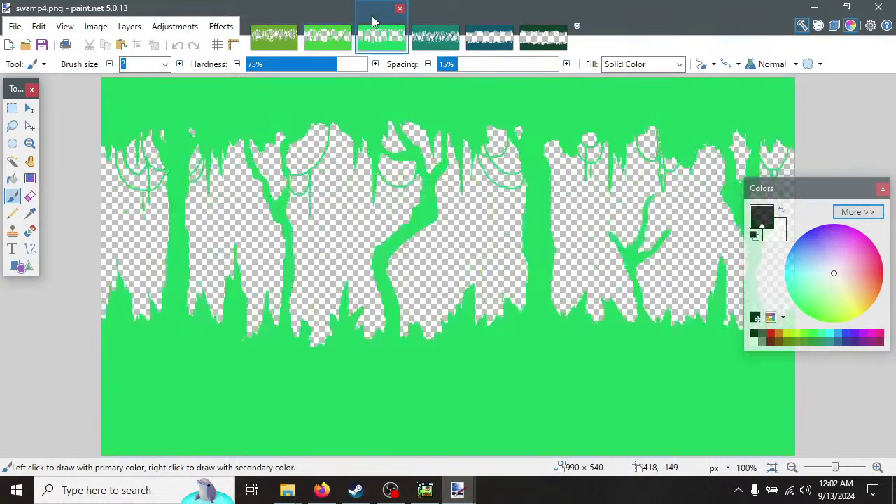
click(438, 23)
click(510, 32)
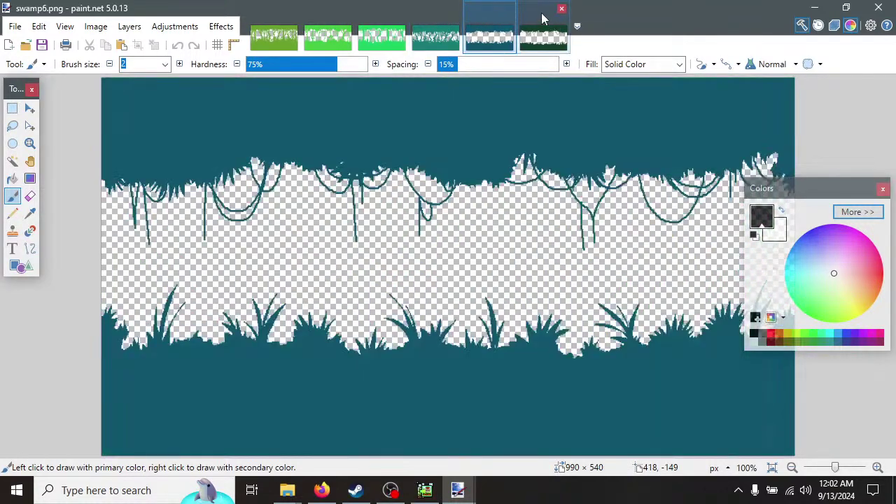
Look at swamp7, return to swamp2 and apply a Bokeh blur to it with a radius of 10.
click(542, 18)
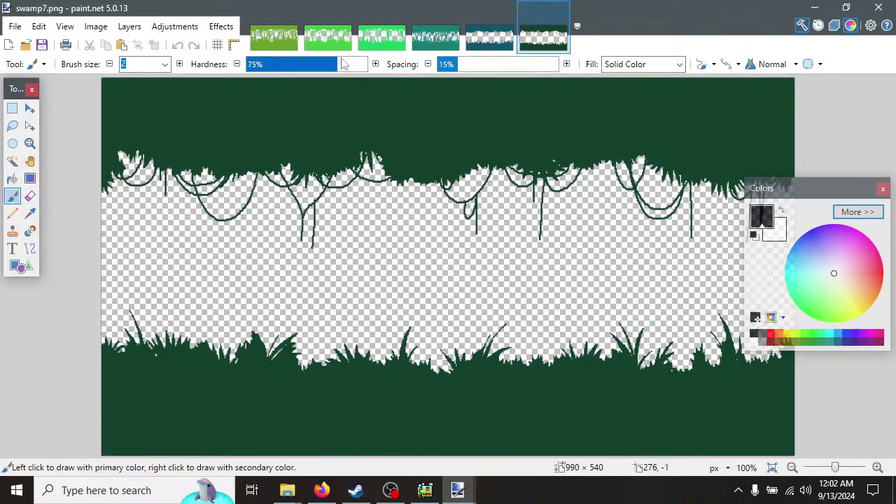
click(288, 21)
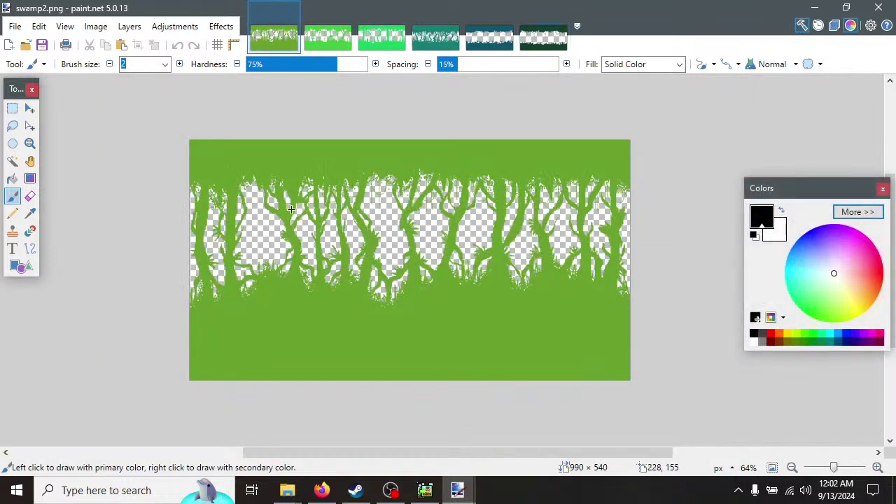
click(221, 26)
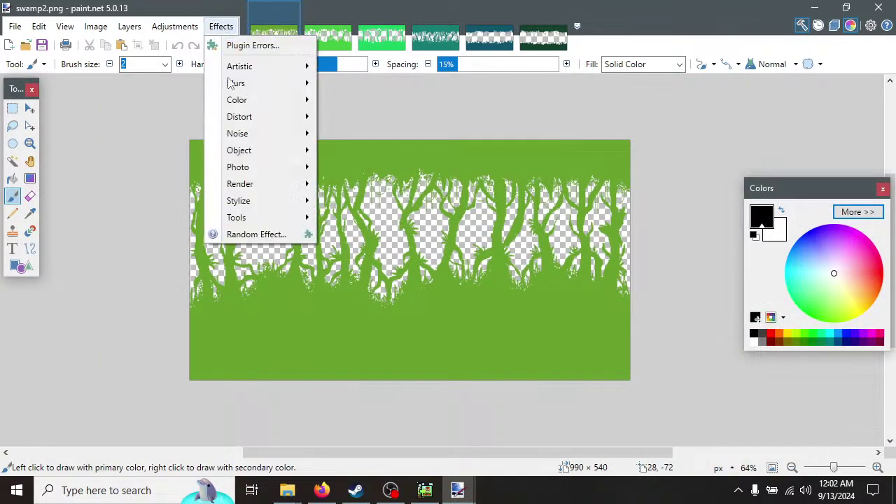
mouse_move(253, 124)
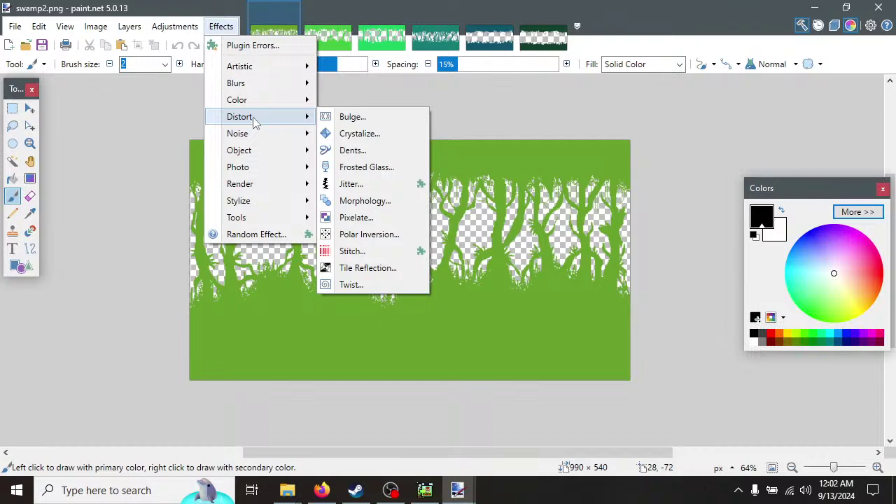
click(375, 140)
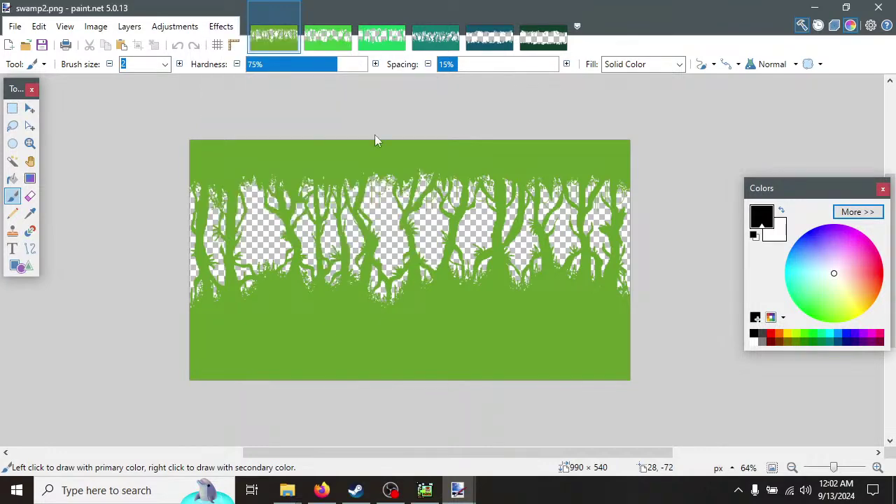
drag(444, 155, 547, 152)
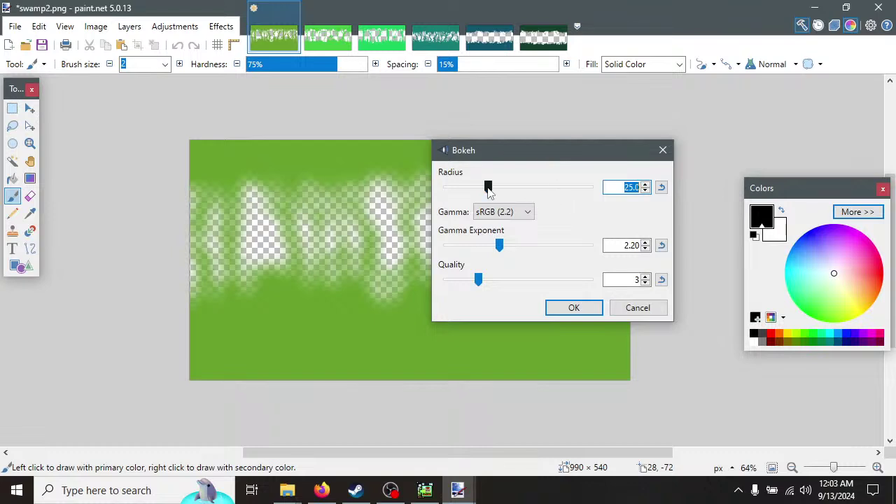
drag(488, 190, 445, 189)
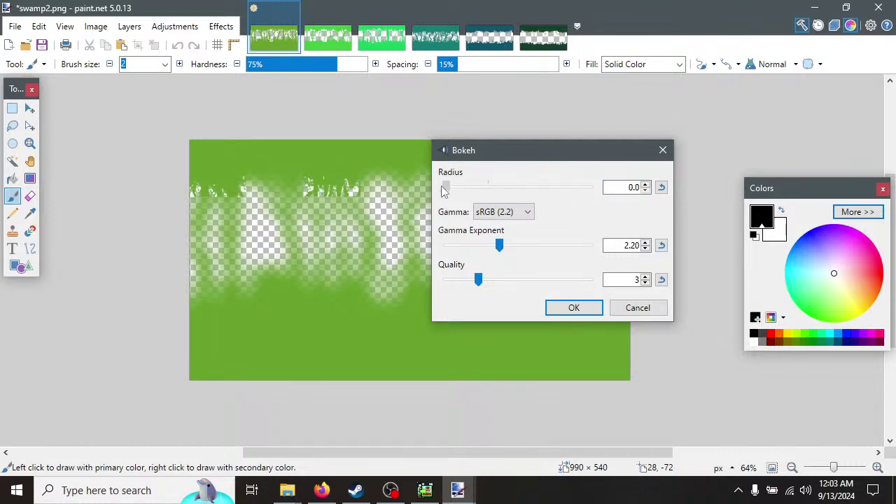
click(646, 186)
click(647, 186)
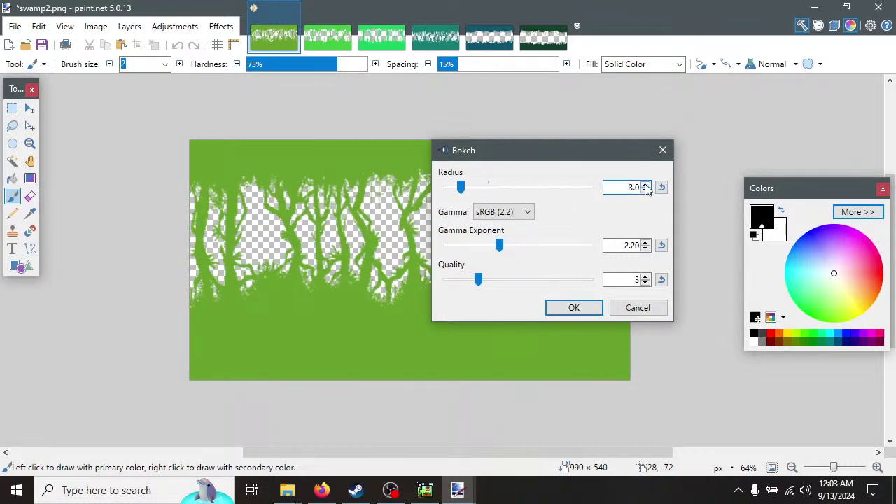
click(646, 186)
click(646, 186)
click(646, 186)
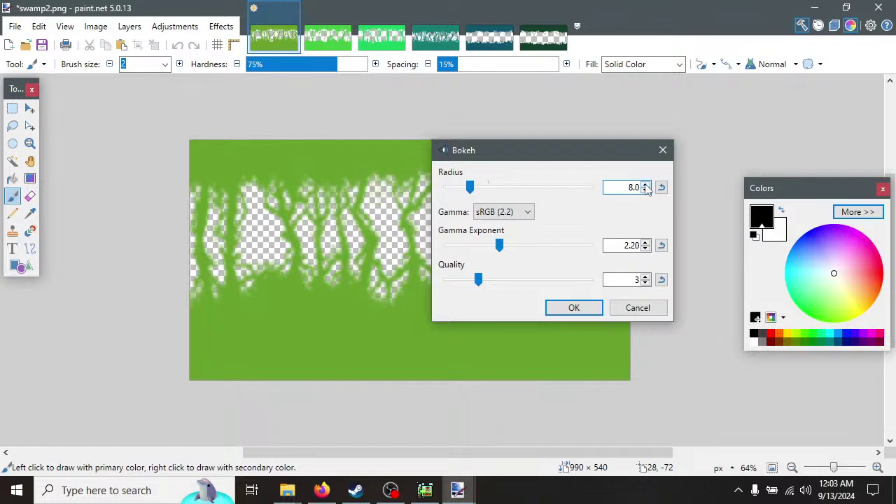
drag(534, 157, 585, 195)
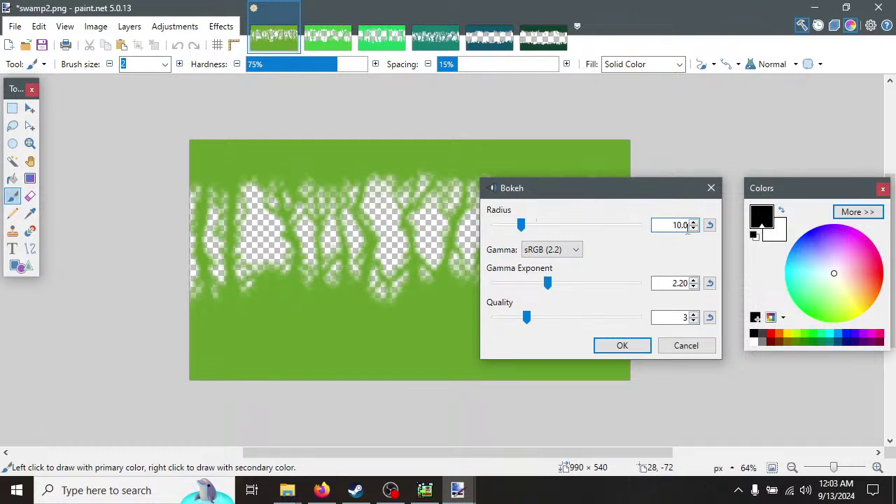
click(621, 345)
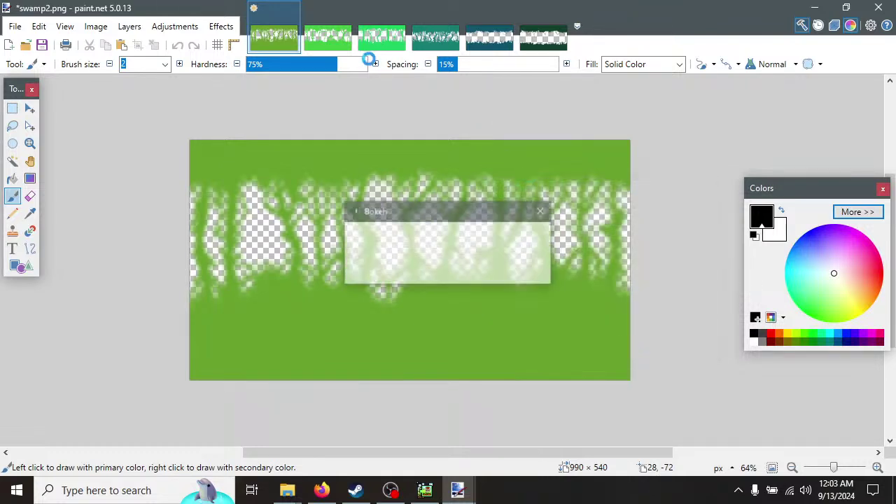
Apply a Bokeh blur with a radius of 9 to the swamp3 image.
click(327, 28)
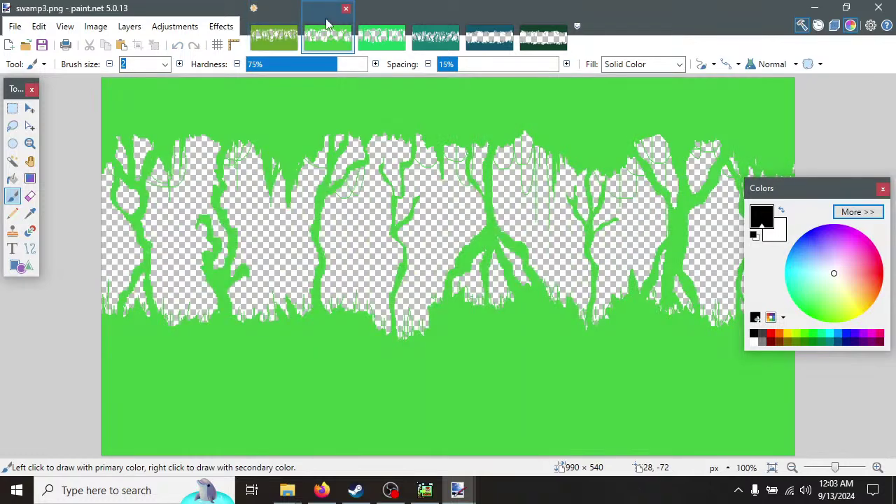
click(221, 26)
mouse_move(237, 106)
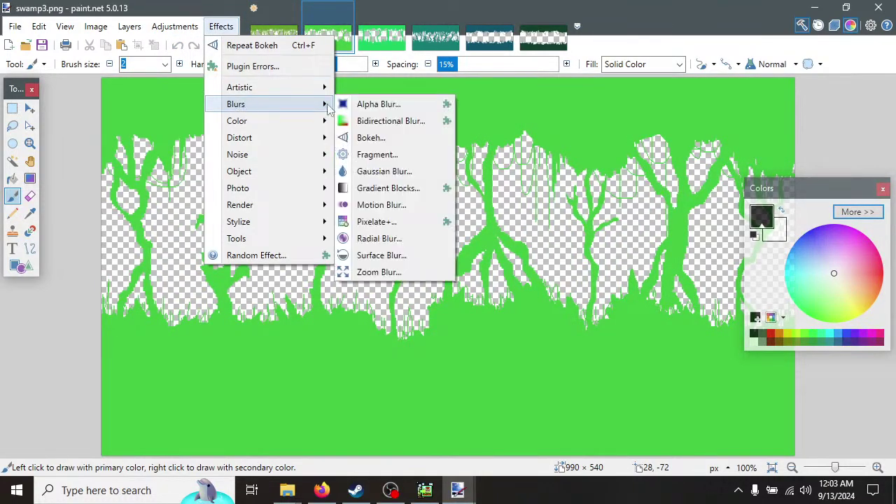
click(362, 138)
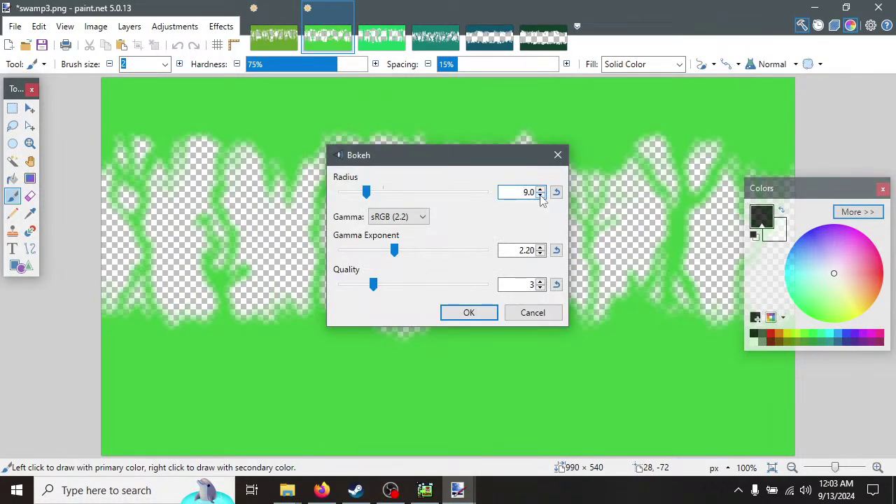
click(468, 313)
Apply a Bokeh blur with a radius of 8 to the swamp4 image.
click(380, 17)
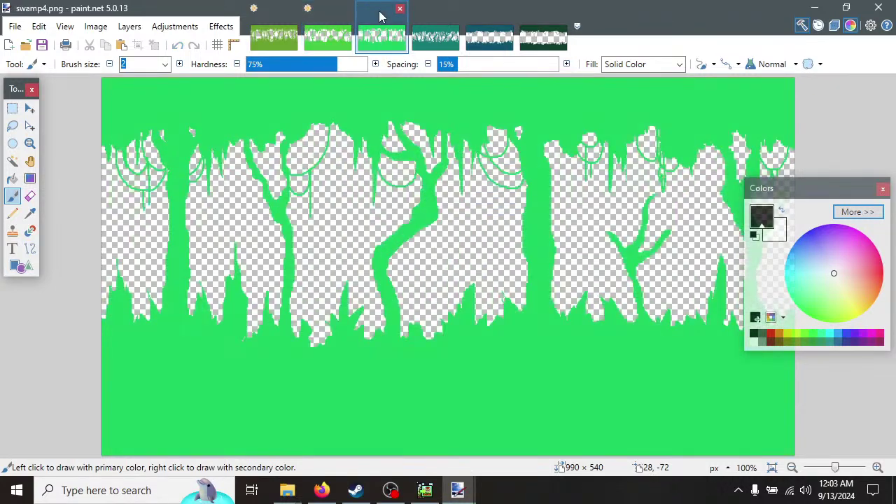
click(221, 26)
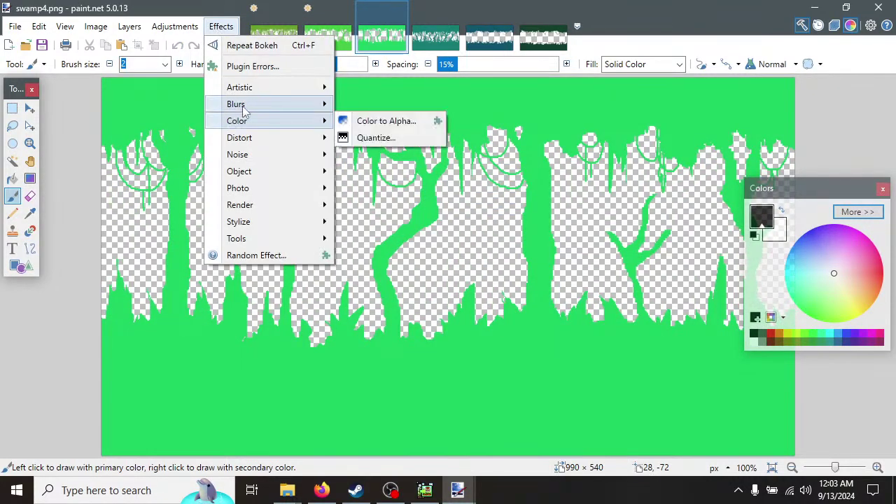
mouse_move(237, 105)
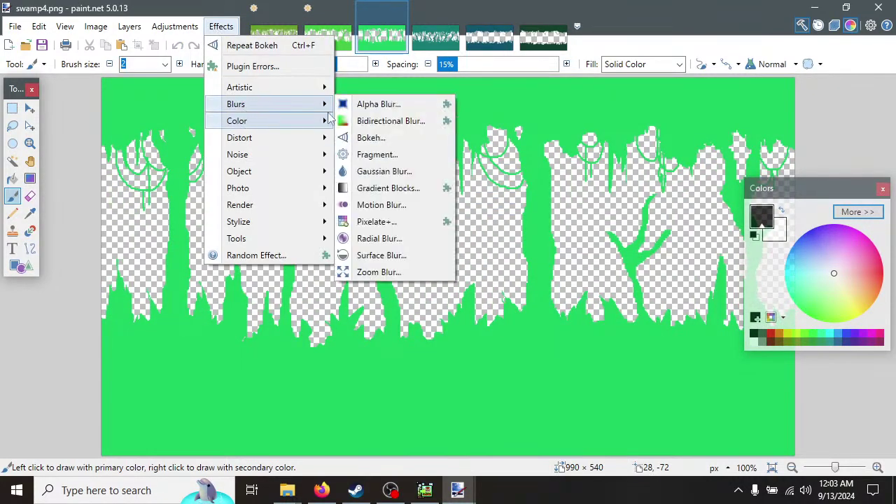
click(371, 138)
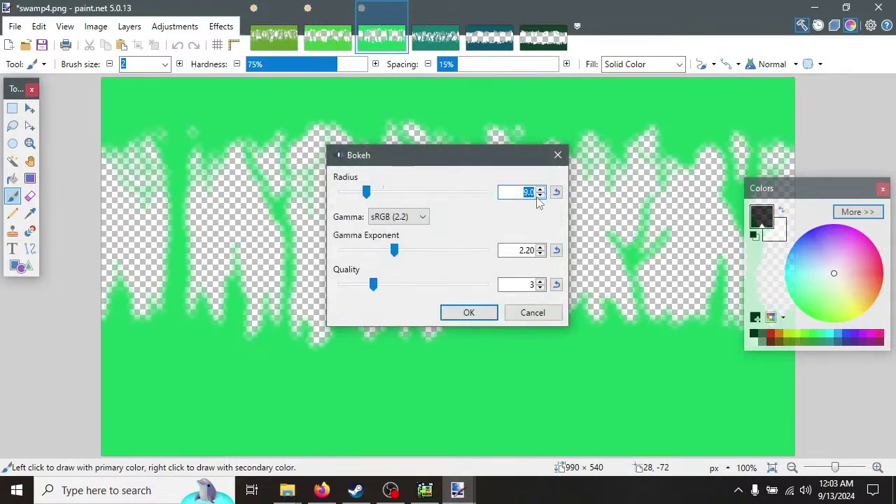
click(540, 196)
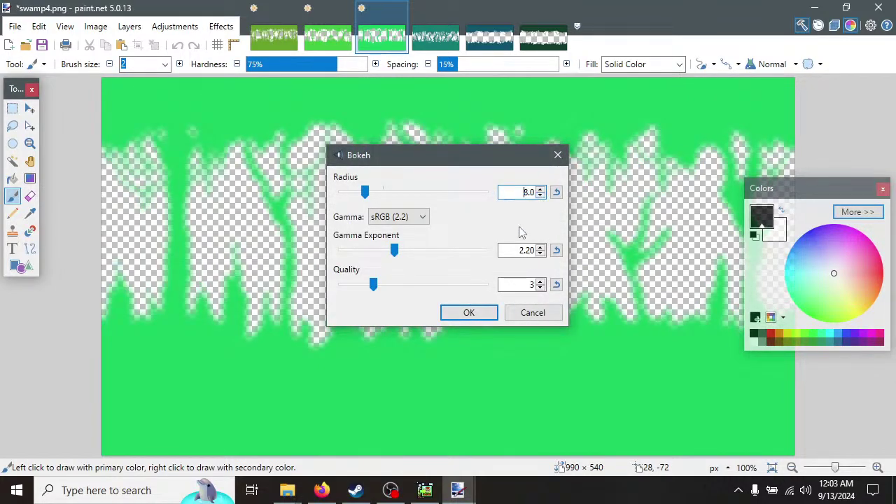
click(468, 312)
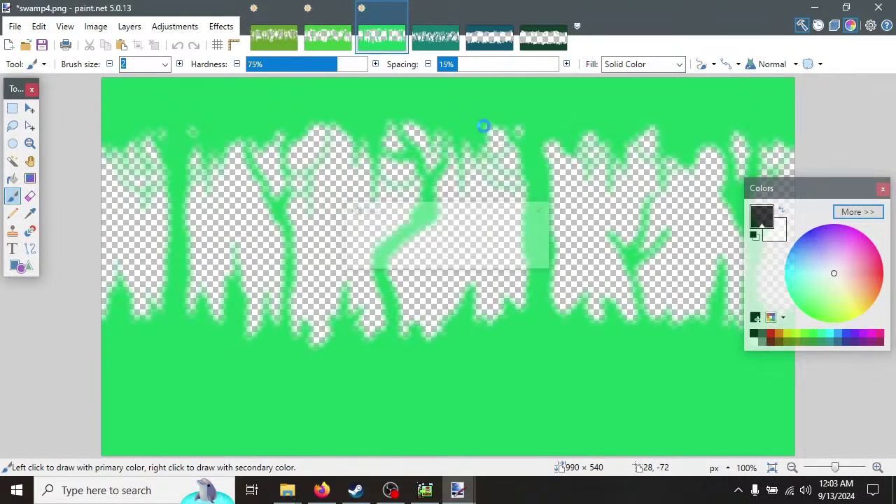
Compare the blurred swamp2 and swamp4 images, and apply a Bokeh blur with a radius of 7 to swamp5.
click(435, 19)
click(220, 26)
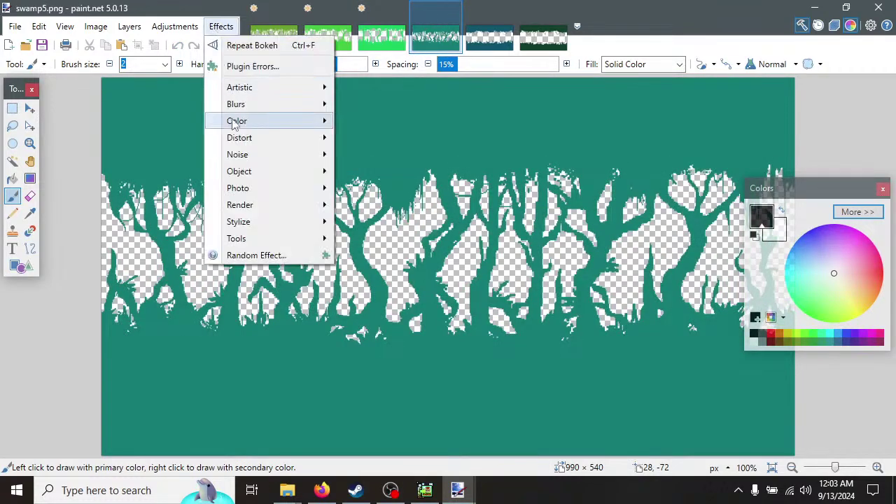
mouse_move(235, 123)
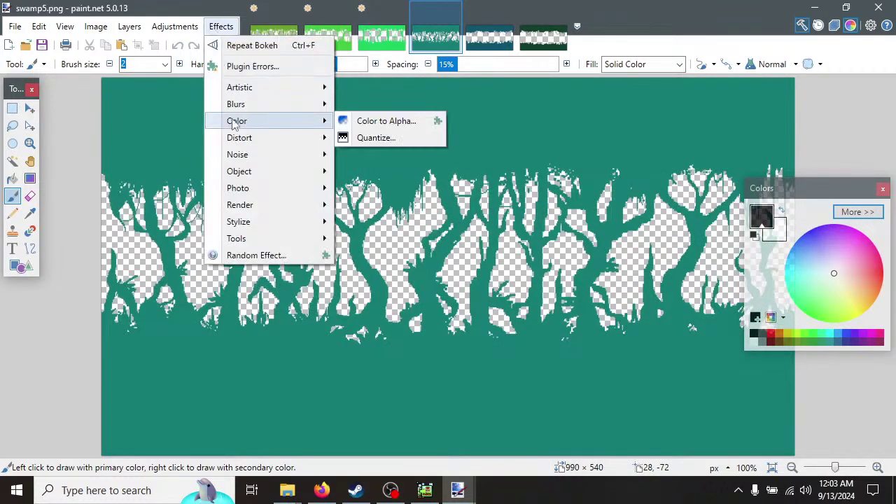
click(272, 9)
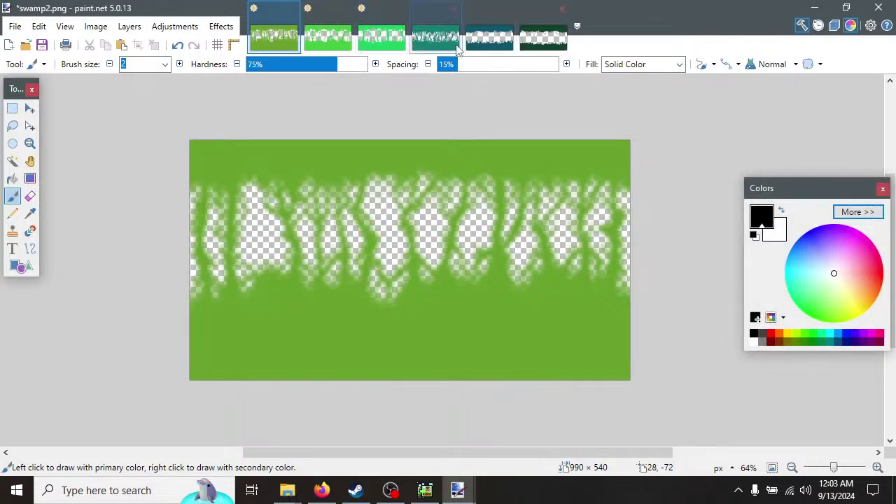
click(390, 24)
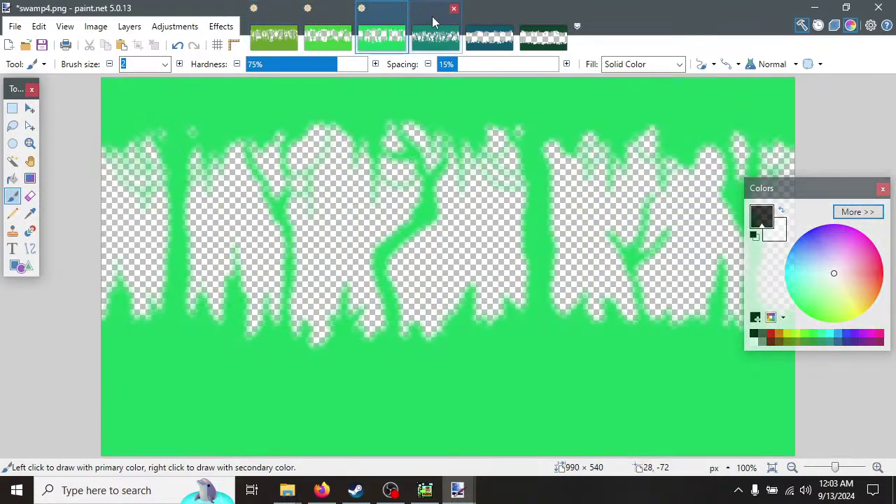
click(434, 21)
click(233, 25)
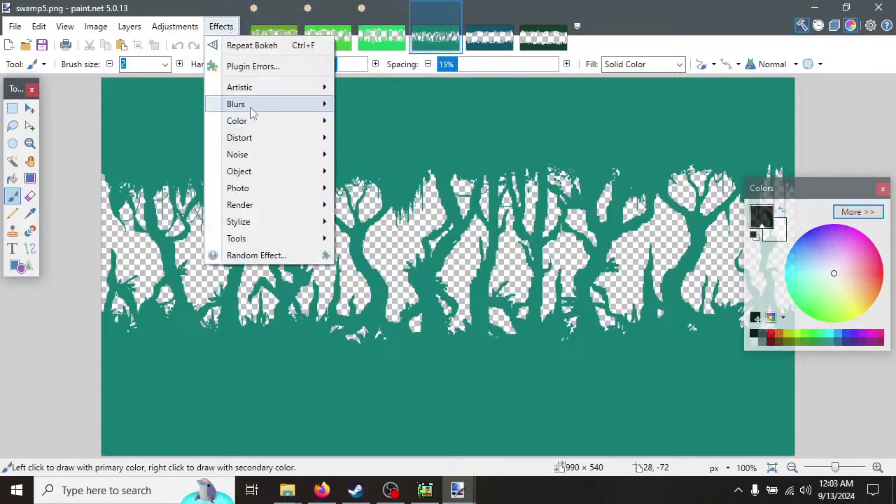
mouse_move(278, 106)
click(382, 138)
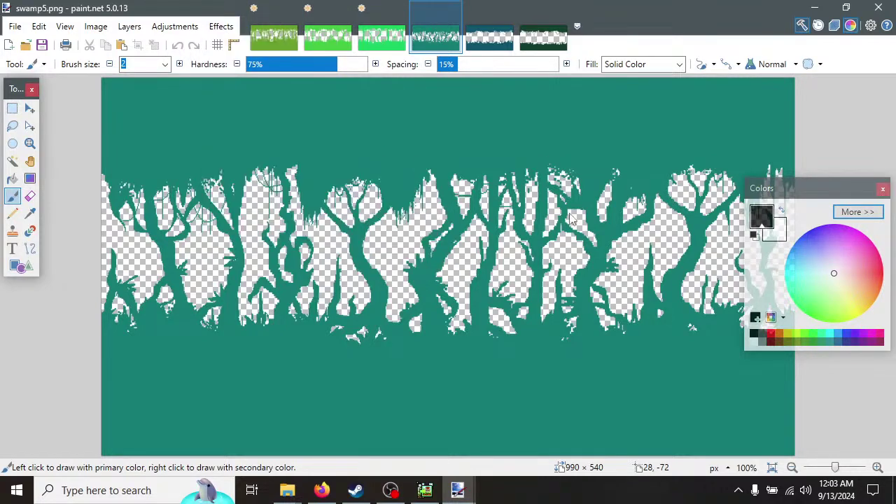
click(540, 196)
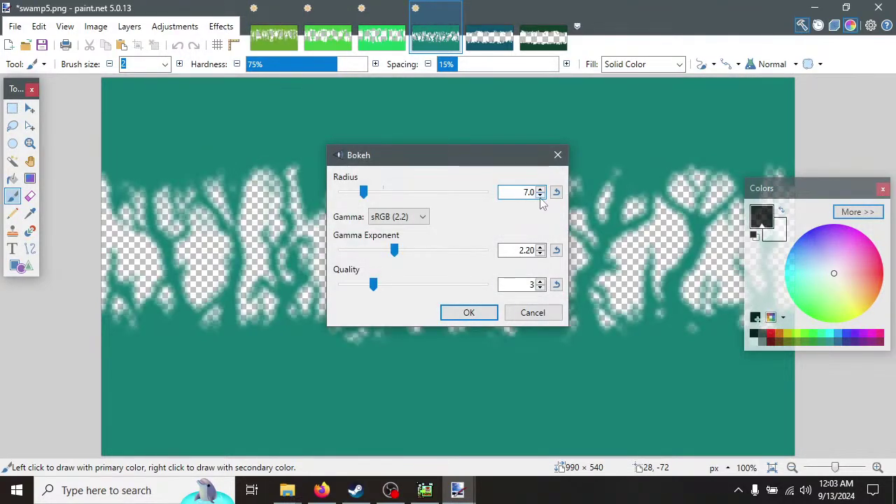
click(469, 313)
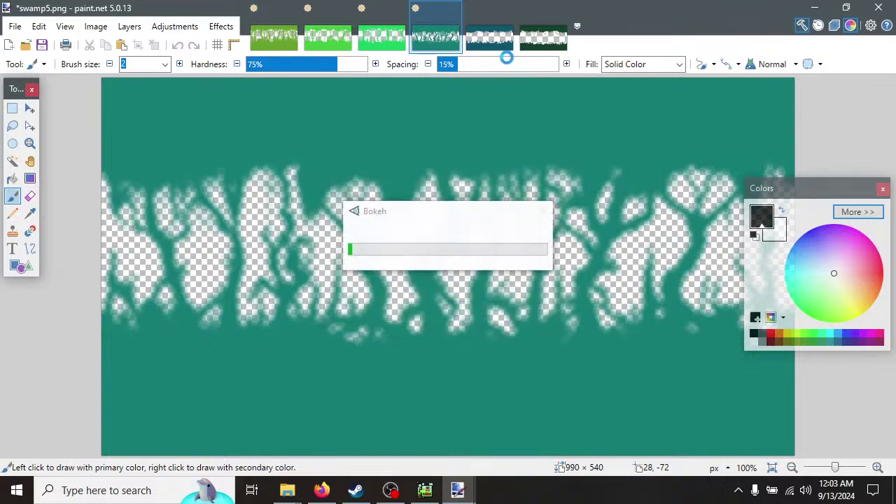
Apply a Bokeh blur with a radius of 6 to the swamp6 image.
click(488, 28)
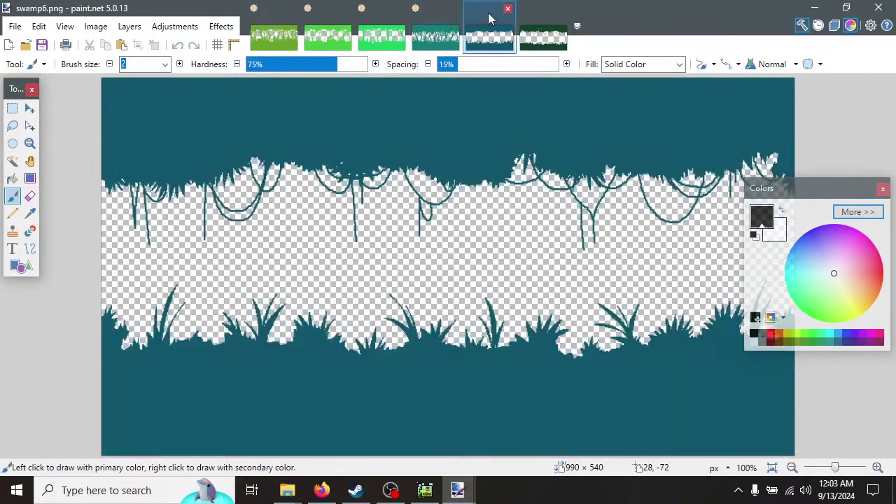
click(219, 28)
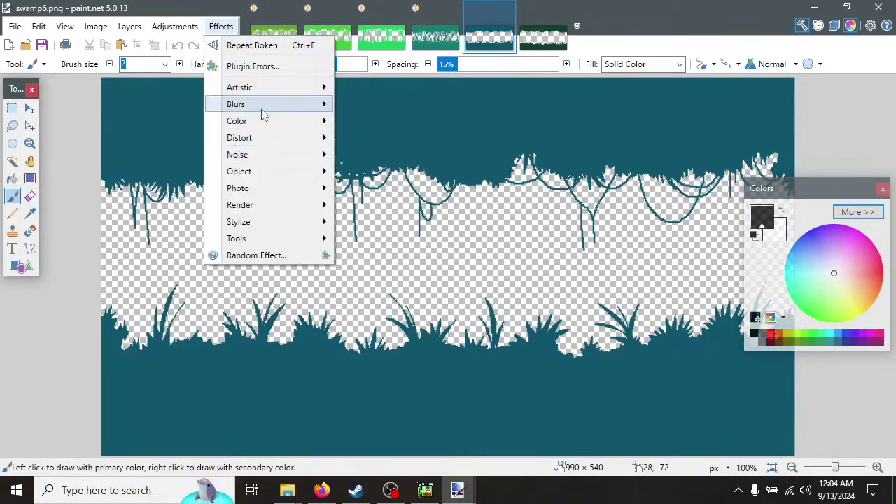
mouse_move(261, 105)
click(370, 138)
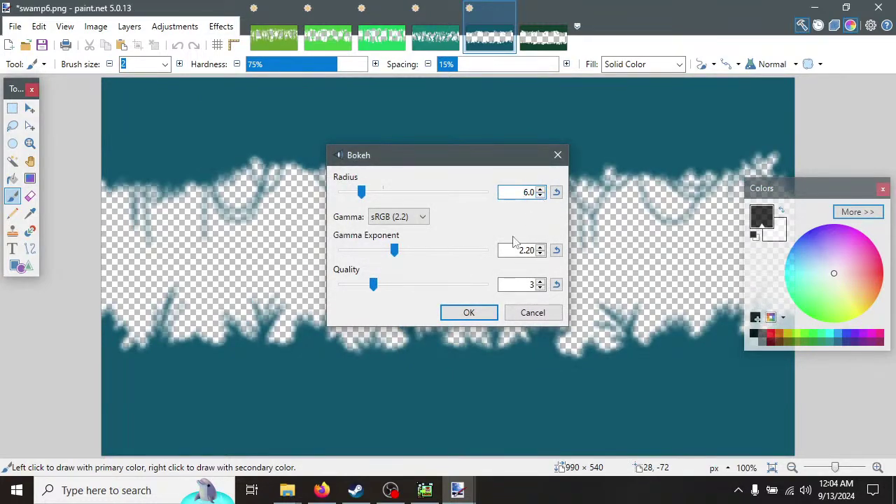
click(468, 313)
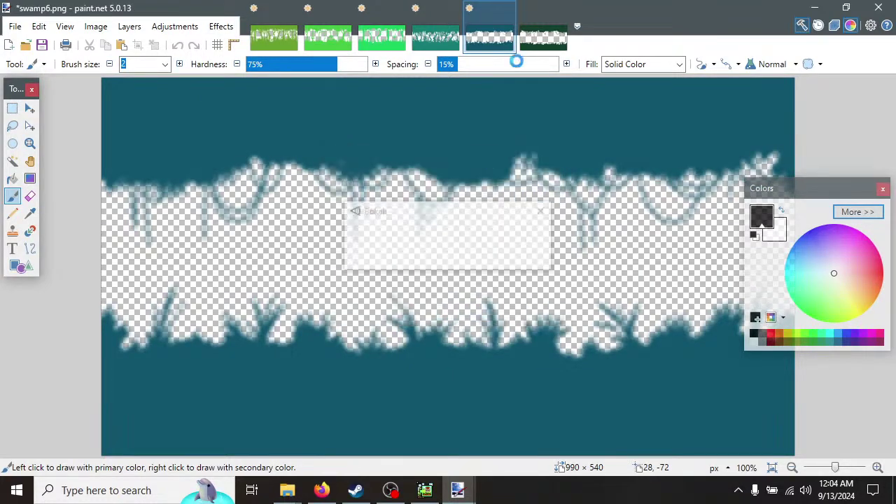
Apply a Bokeh blur with a radius of 4 to the swamp7 image.
click(543, 28)
click(220, 26)
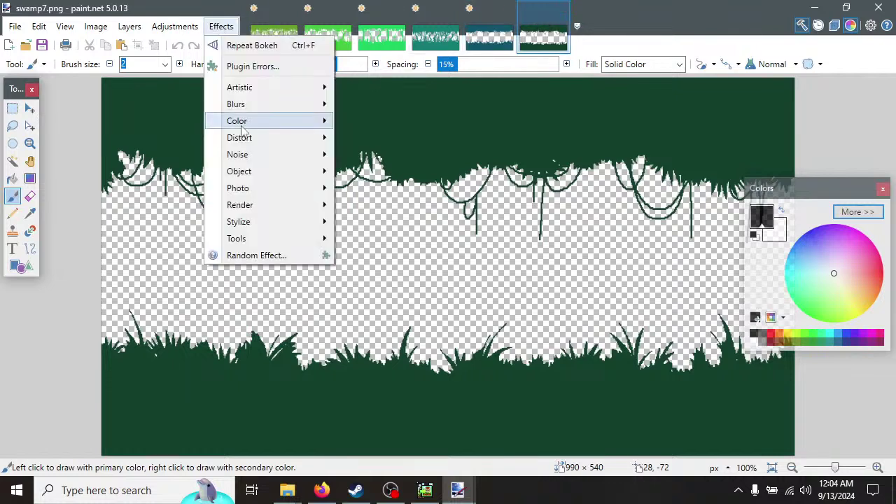
mouse_move(270, 105)
click(359, 145)
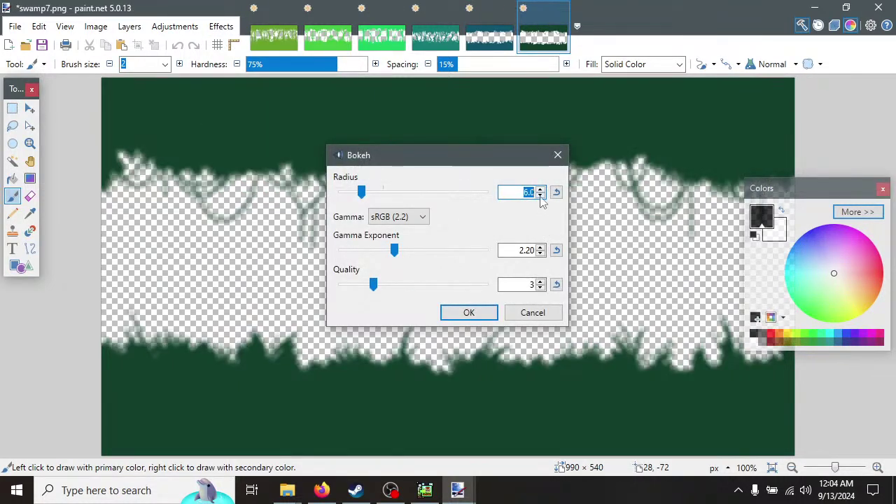
click(540, 196)
click(540, 196)
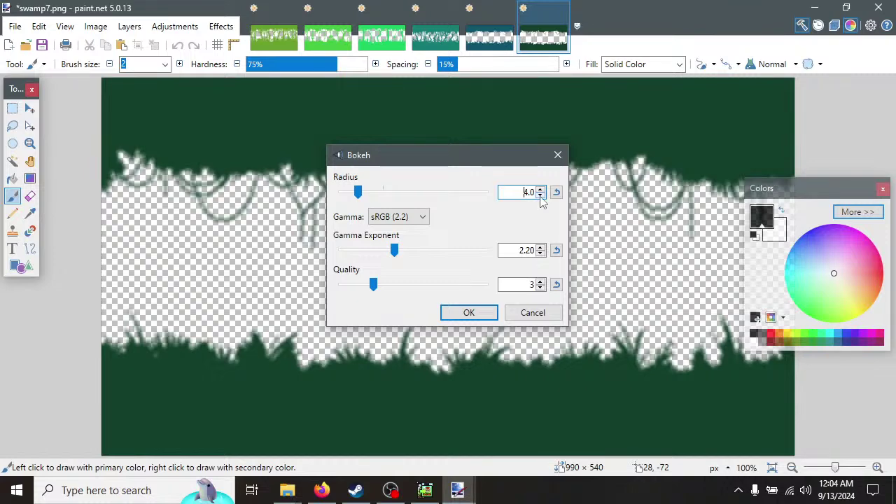
click(469, 312)
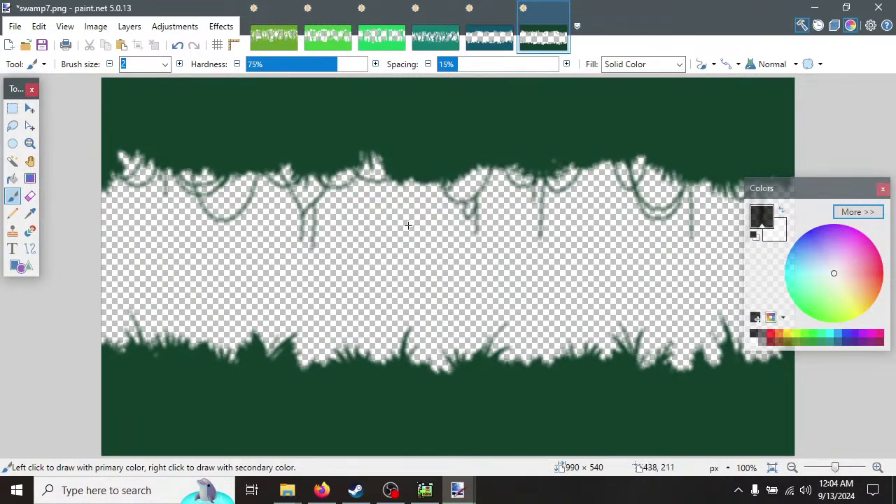
Save the blurred swamp7 and swamp6 images with the default PNG settings and close both.
key(ctrl+s)
click(646, 458)
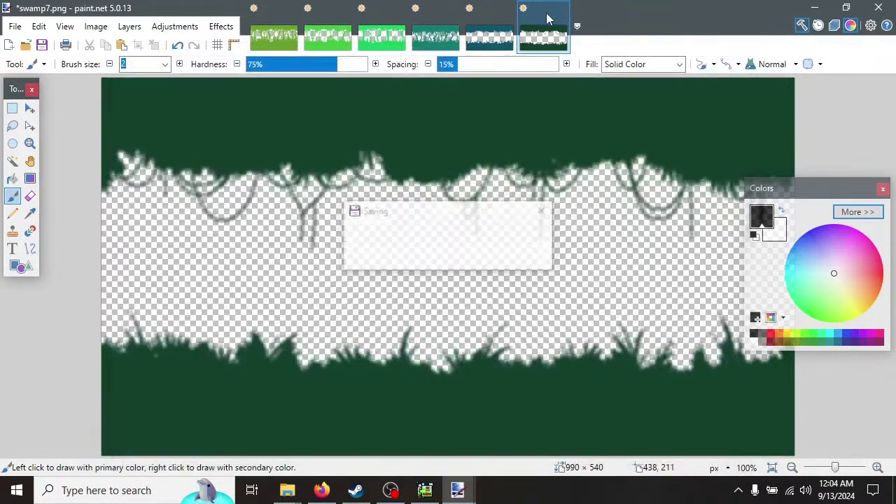
click(565, 10)
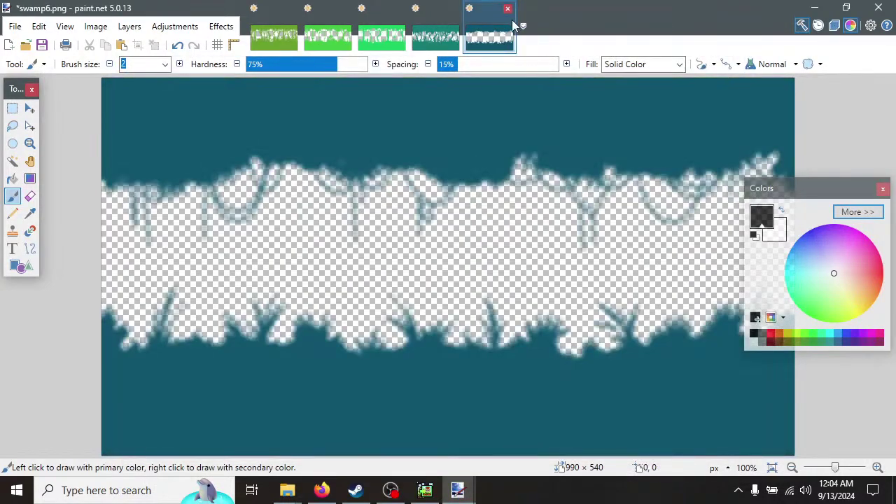
key(ctrl+s)
key(Return)
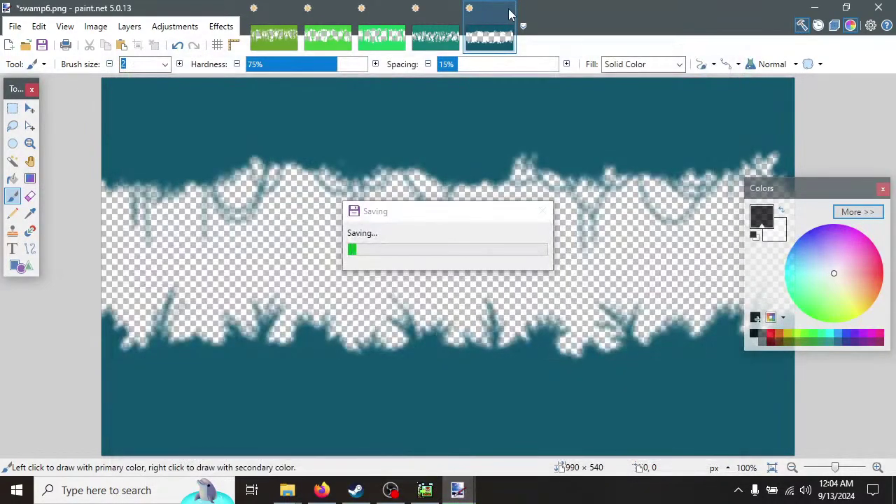
click(508, 10)
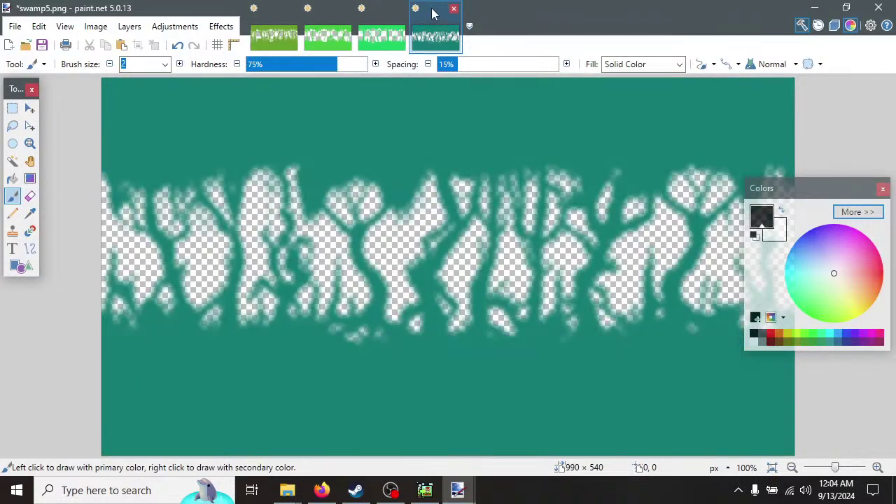
Save the blurred swamp5 and swamp4 images with the default PNG settings and close both.
key(ctrl+s)
click(642, 457)
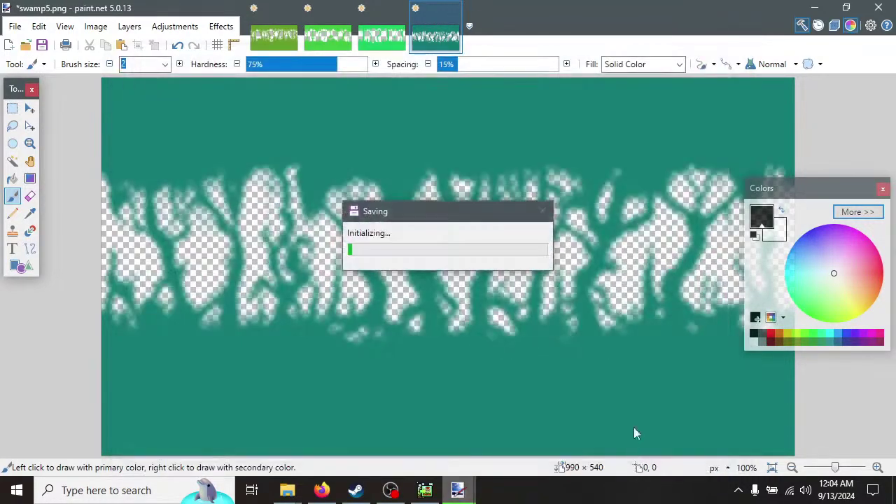
click(454, 9)
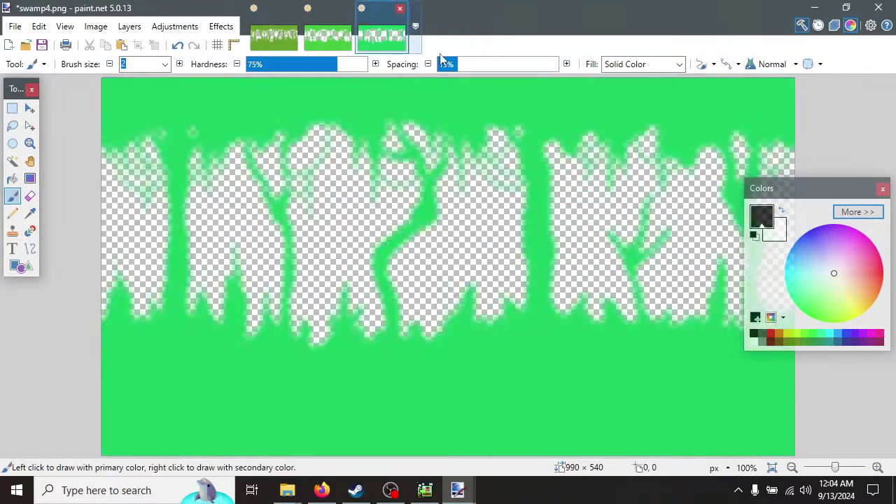
key(ctrl+s)
click(643, 457)
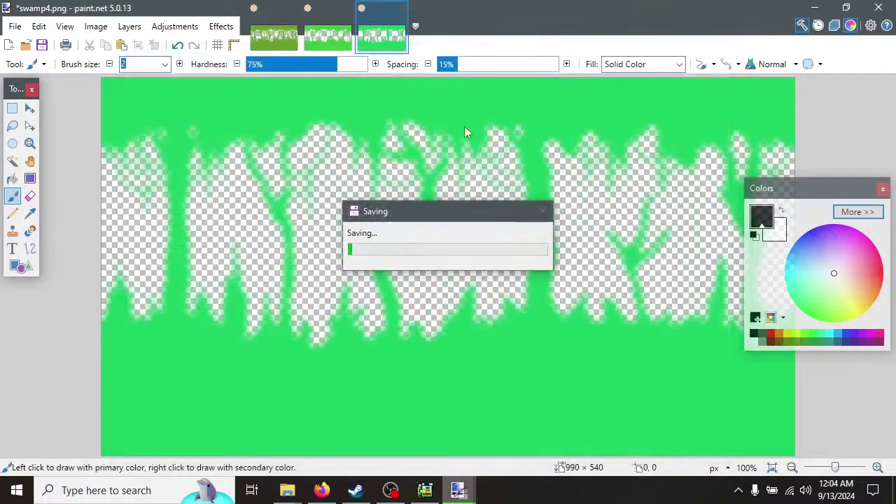
click(401, 9)
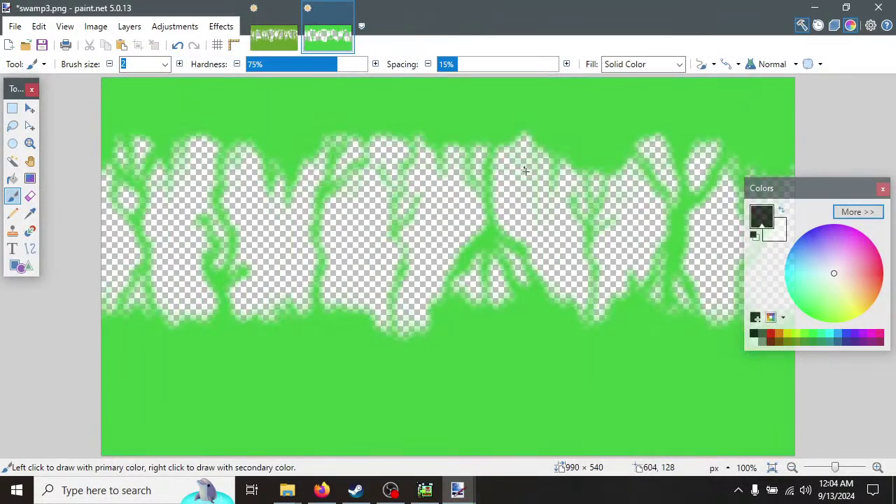
Save the blurred swamp3 and swamp2 images with the default PNG settings and close both.
key(ctrl+s)
click(642, 457)
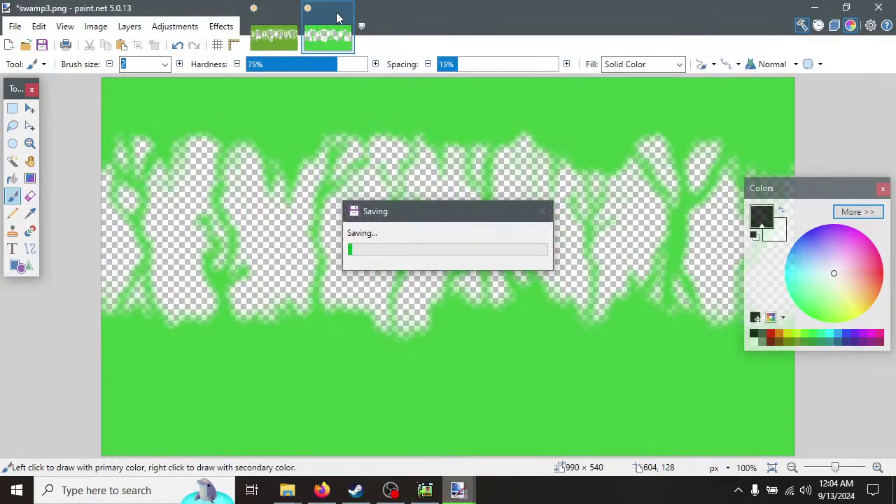
click(346, 8)
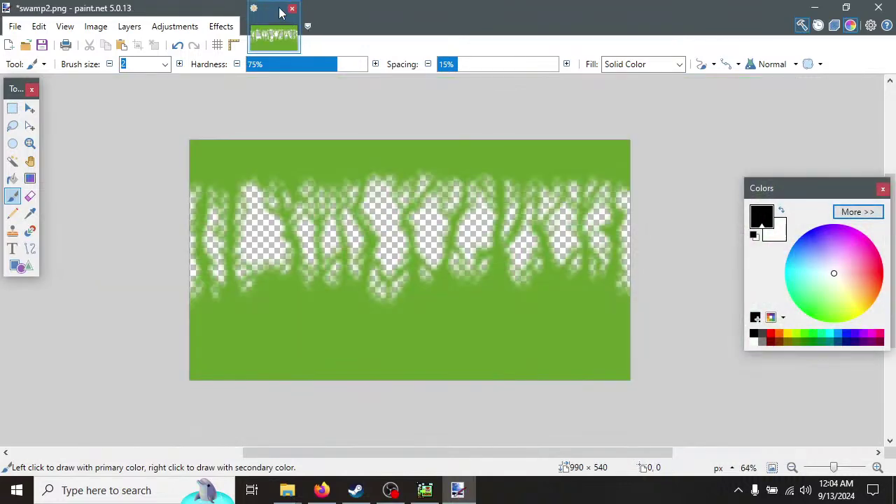
key(ctrl+s)
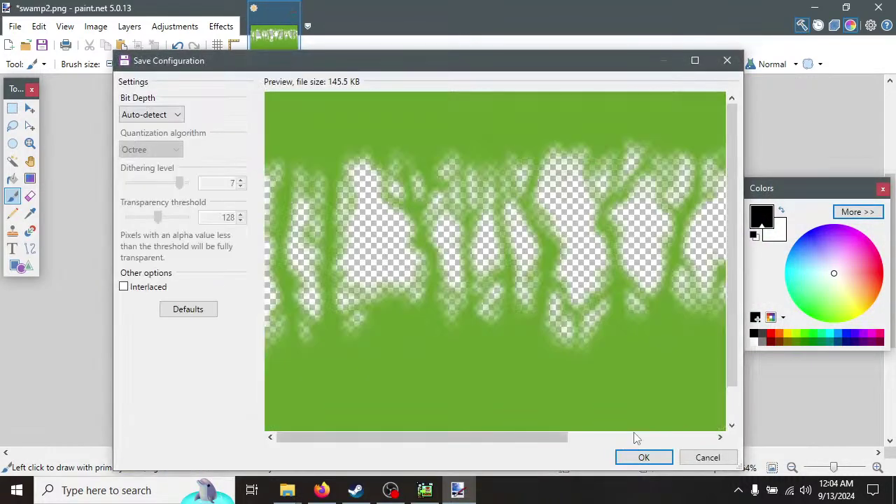
click(642, 458)
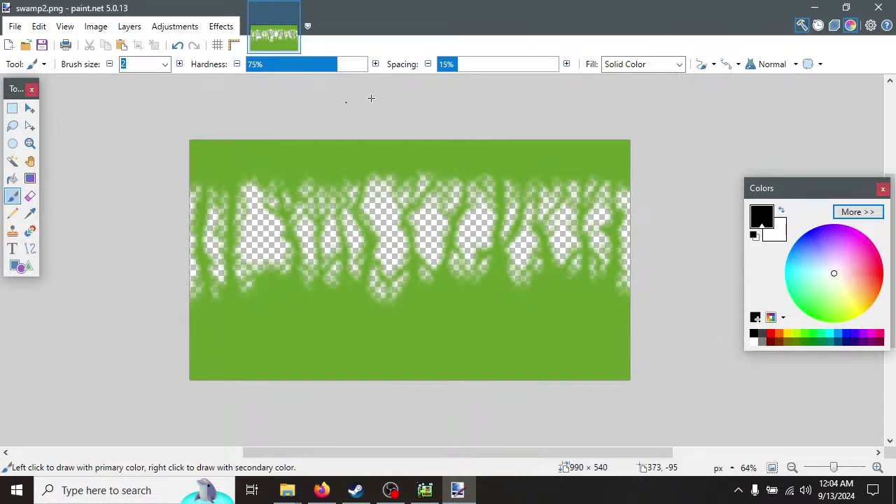
click(292, 9)
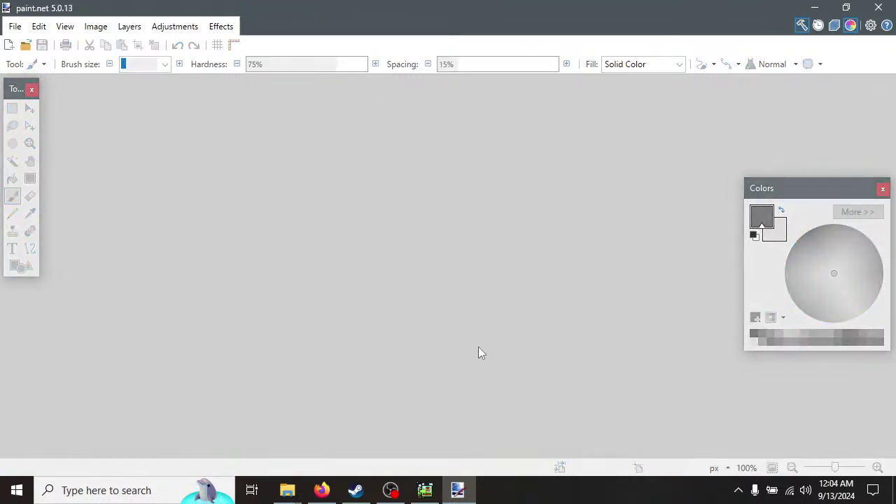
Switch to Pixel Game Maker MV and update the swamp2 and swamp3 image resources from their source files.
click(425, 490)
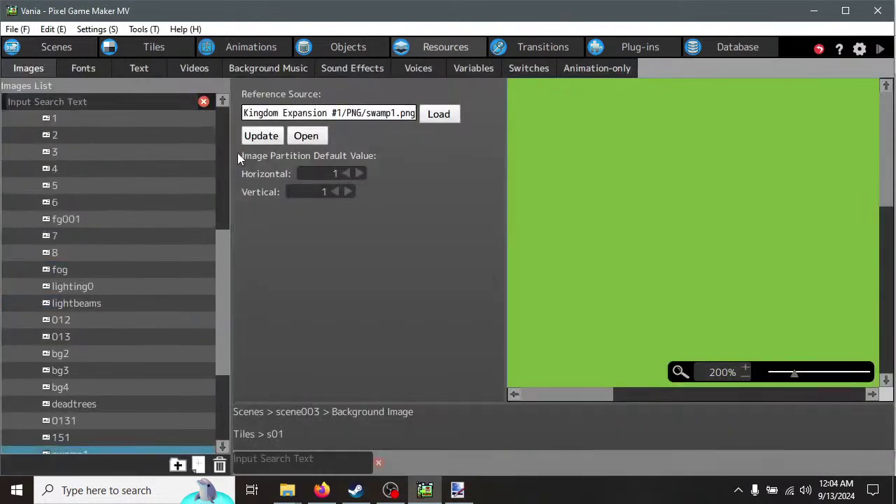
drag(225, 302, 233, 376)
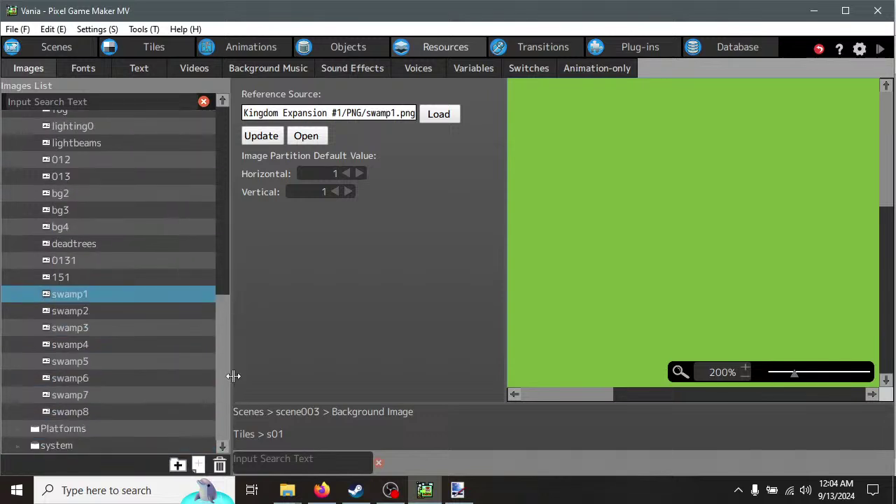
click(68, 315)
click(255, 135)
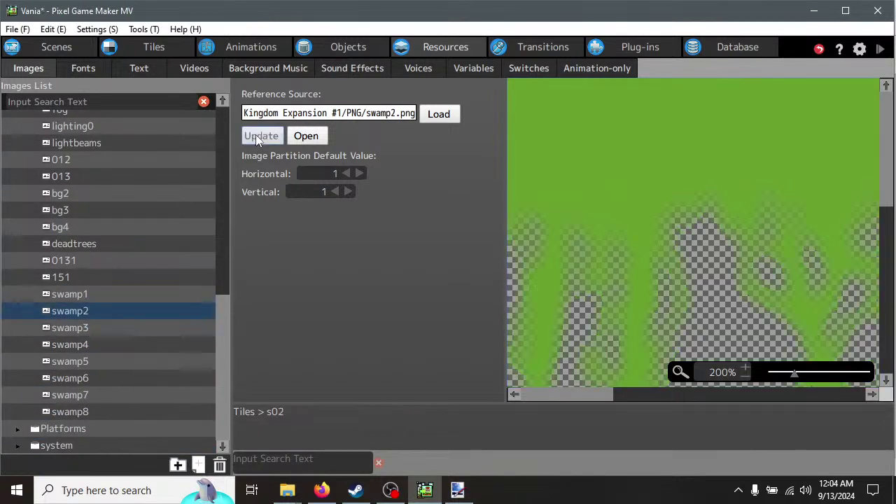
click(73, 327)
click(256, 139)
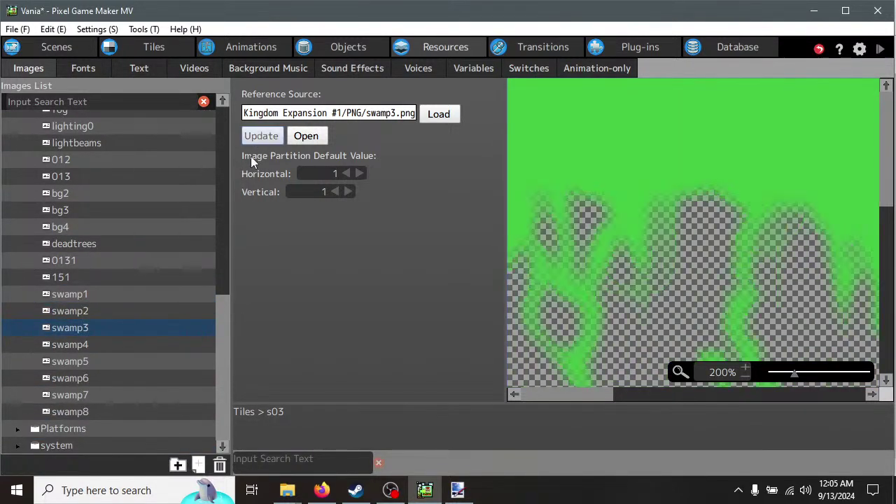
Update the swamp4, swamp5, swamp6, swamp7 and swamp8 image resources from their source files.
click(75, 344)
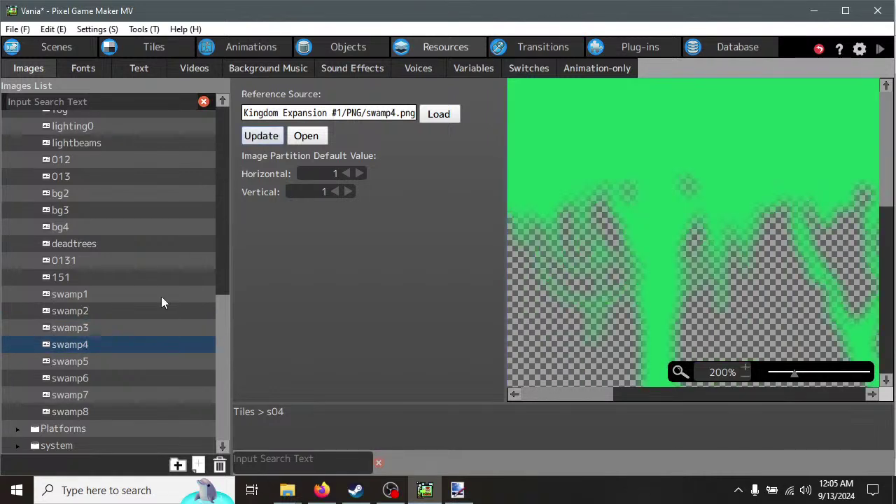
click(79, 361)
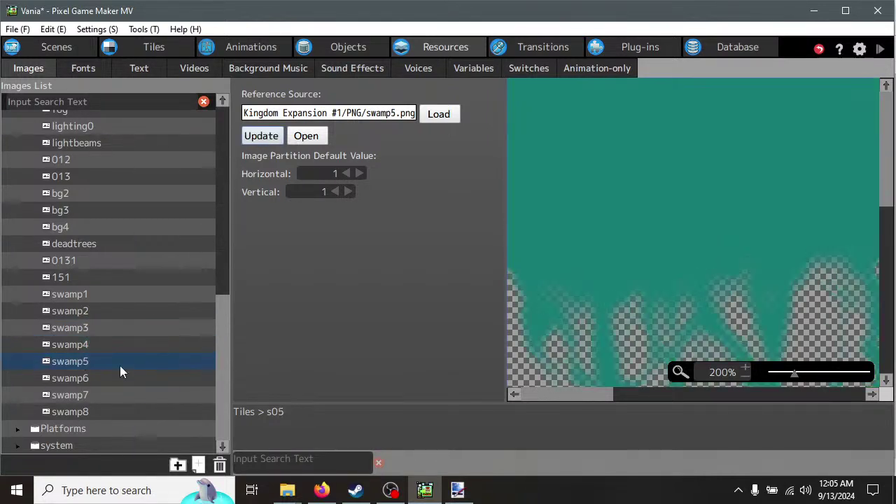
click(79, 378)
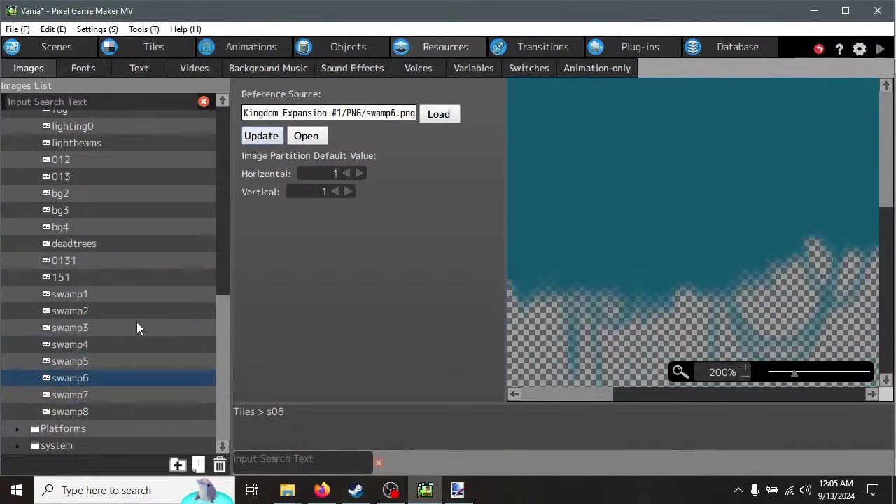
click(71, 395)
click(269, 136)
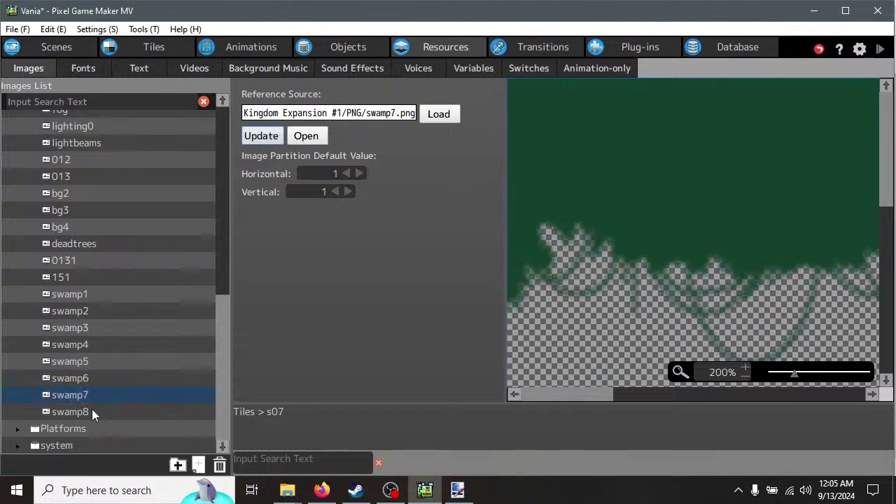
click(91, 410)
click(269, 136)
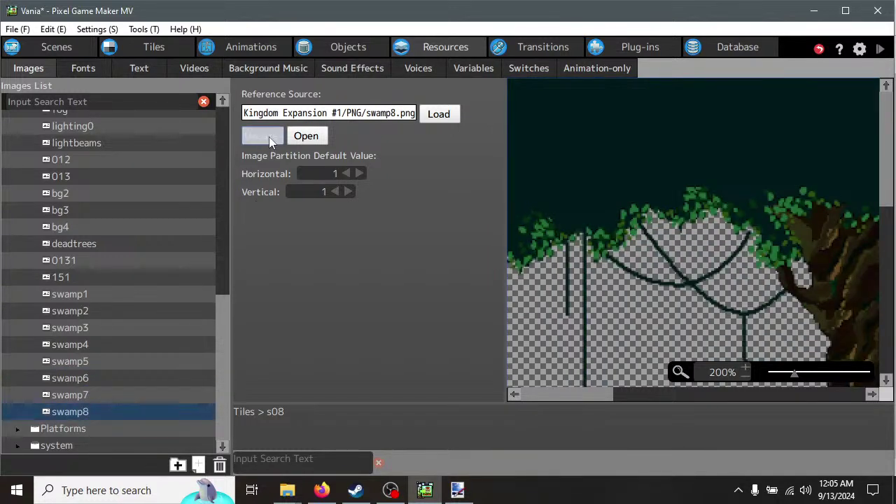
Return to the scene editor and test-play the game in a maximized window to examine the blurred background layers and camera framing.
click(53, 47)
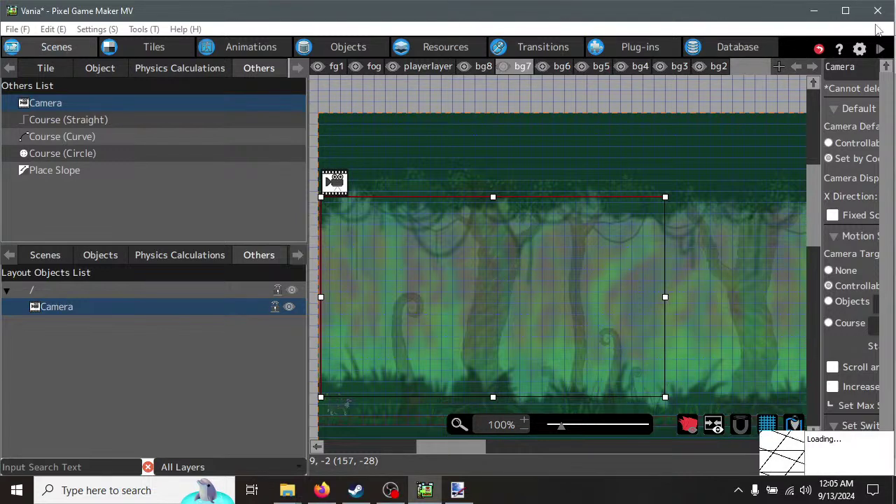
click(883, 53)
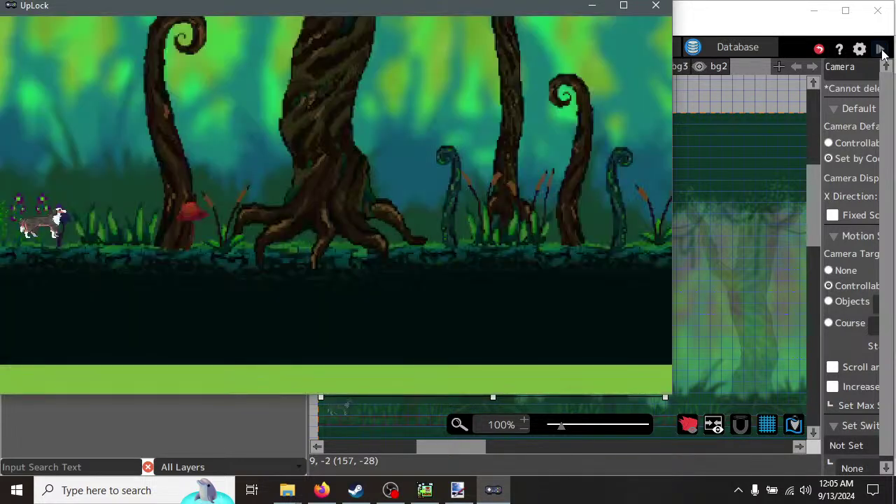
click(623, 6)
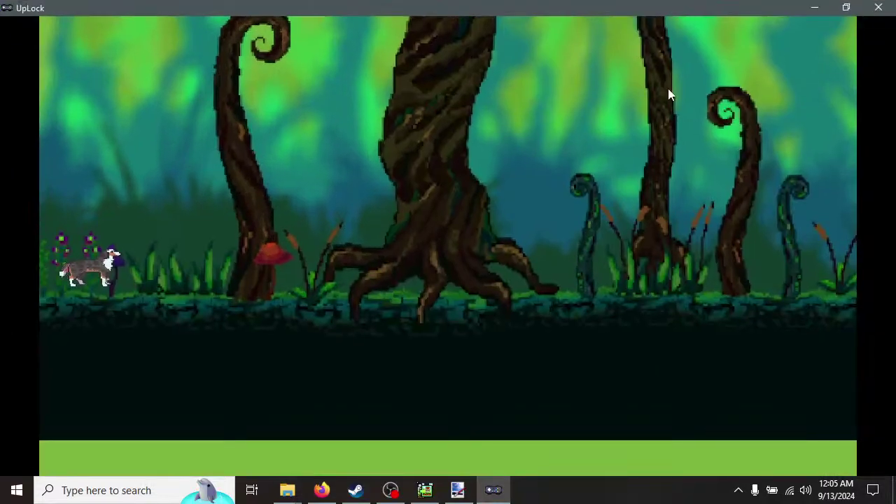
click(879, 7)
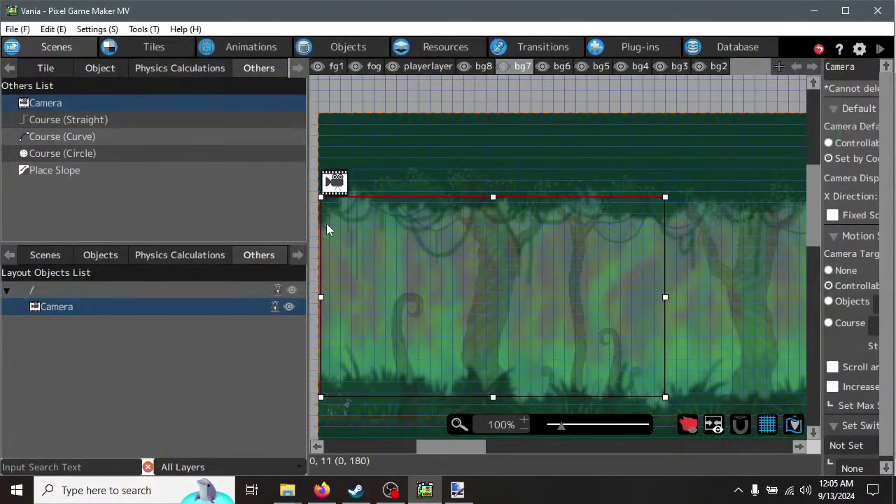
Move the camera frame up to the scene's upper-left corner, at about X 7, Y 13.
click(325, 183)
click(327, 214)
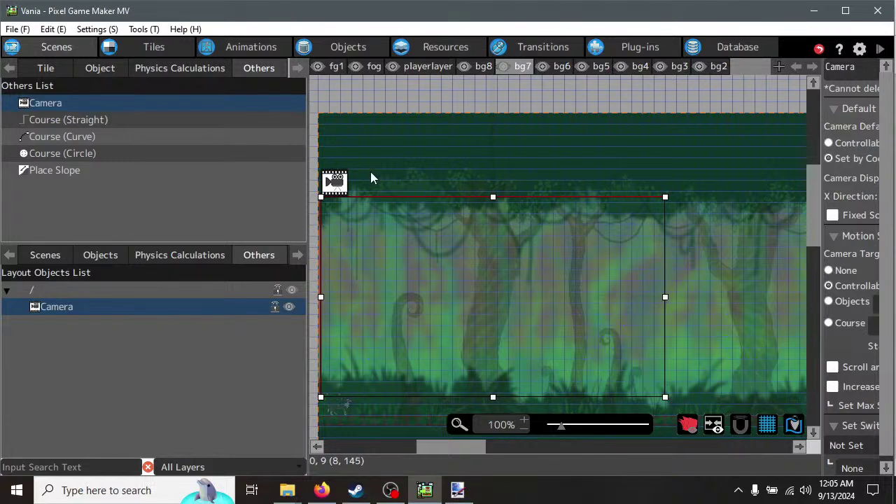
click(320, 257)
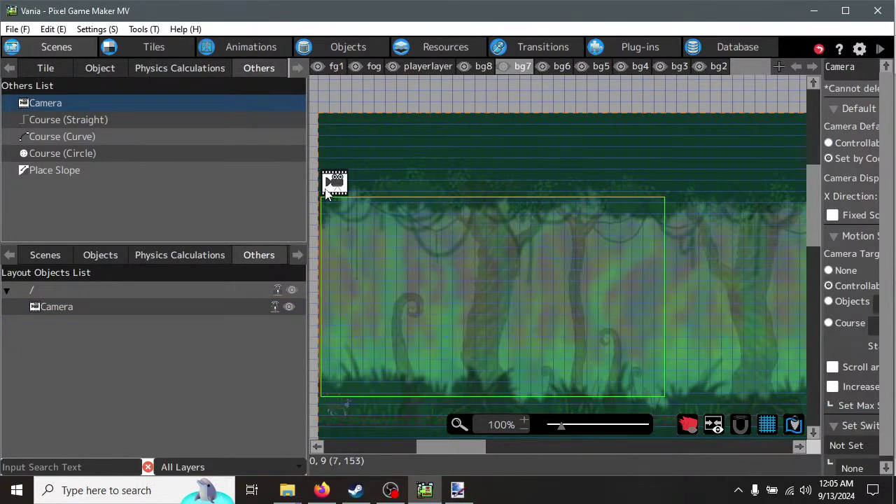
drag(327, 195, 324, 150)
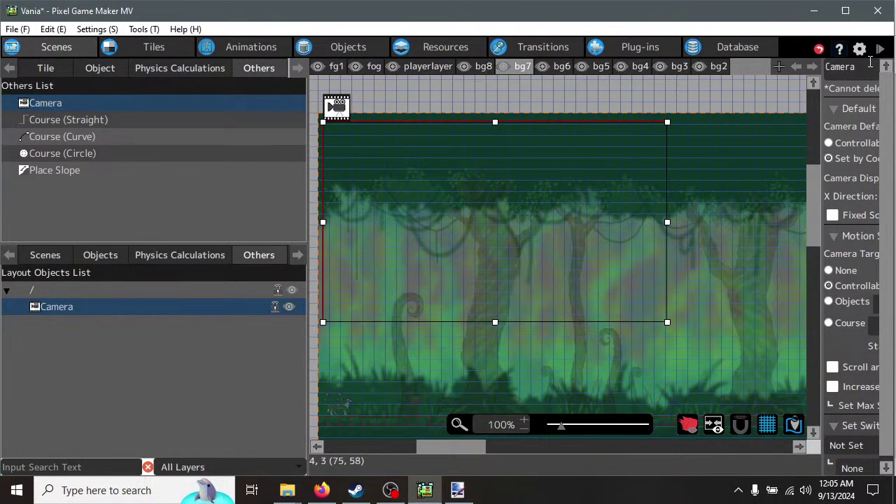
Test-play the scene with the raised camera and check the camera's default position, display size and motion settings.
click(881, 50)
drag(823, 221, 473, 239)
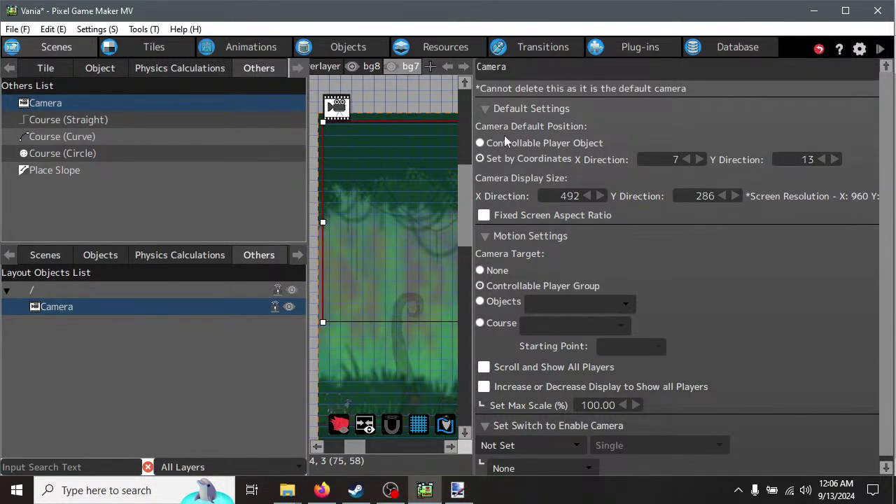
drag(473, 145, 770, 140)
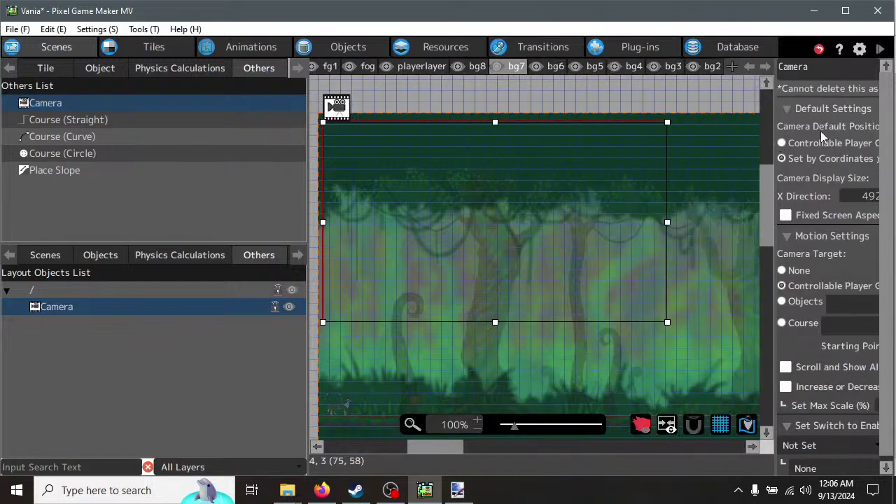
Test-play the scene briefly, then examine the camera frame's coverage and its full position, display size and motion settings.
click(882, 56)
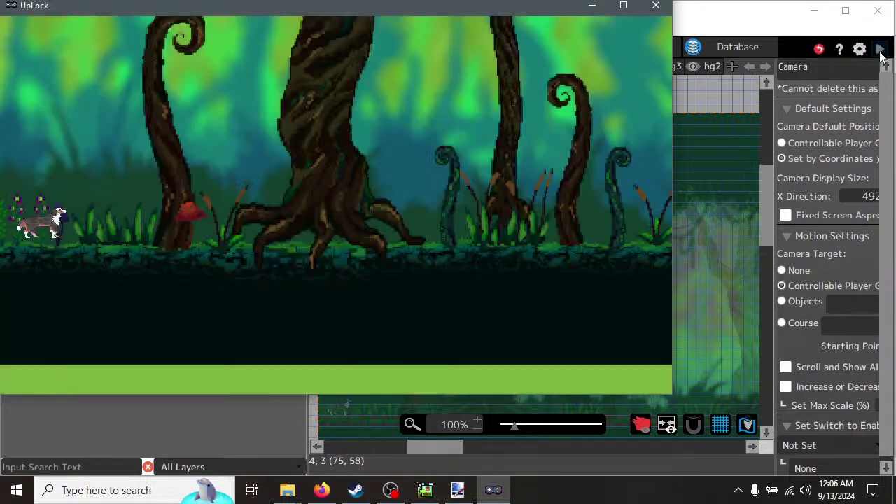
click(655, 5)
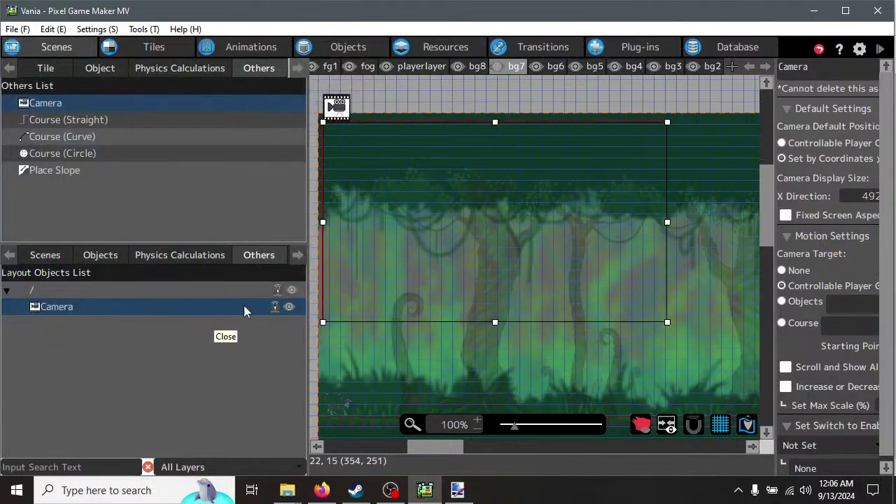
scroll(502, 370, down, 4)
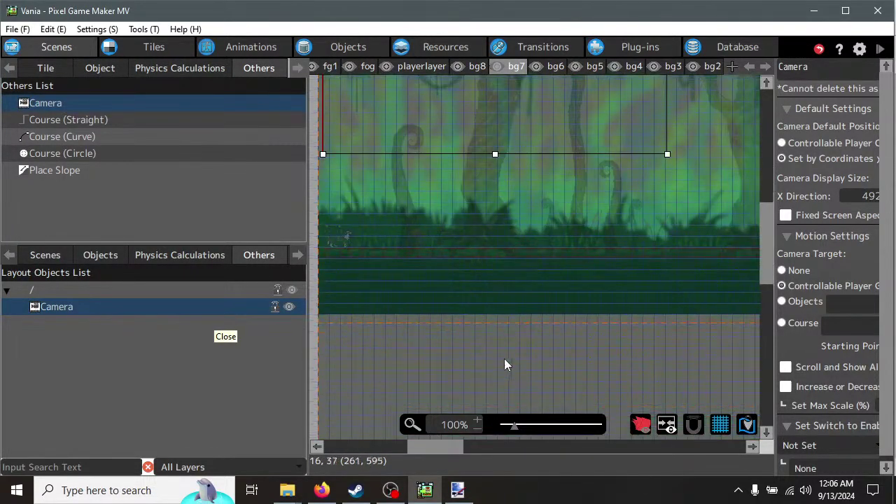
scroll(420, 204, up, 3)
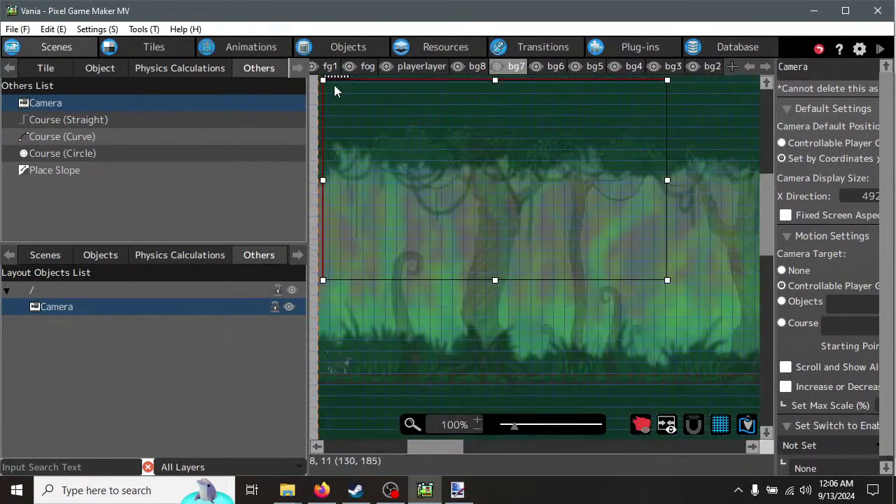
scroll(362, 168, up, 2)
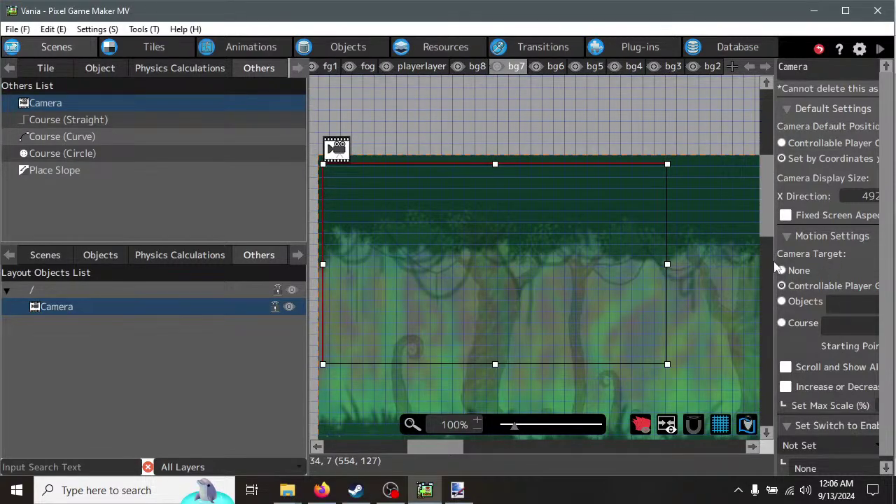
drag(776, 262, 511, 258)
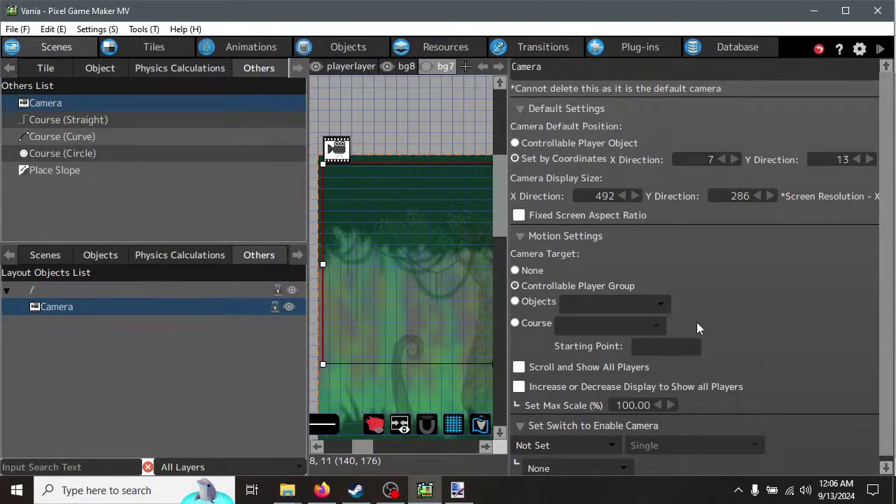
scroll(746, 331, down, 1)
scroll(753, 335, up, 2)
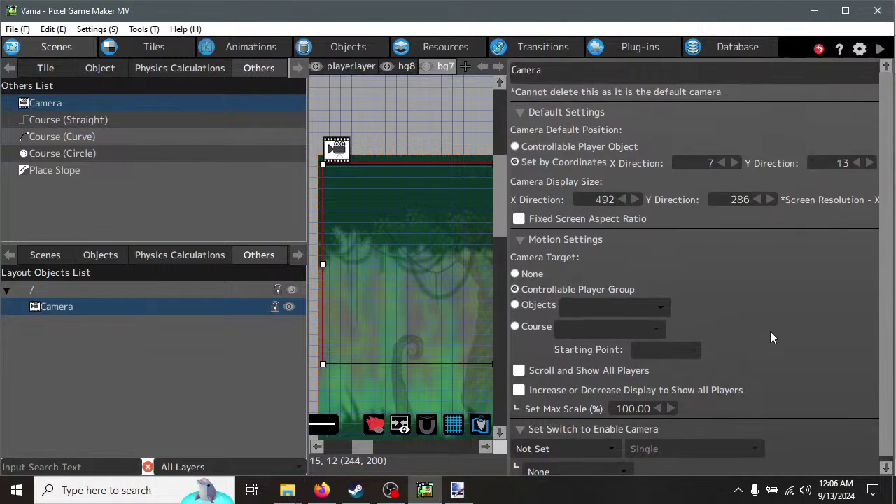
scroll(767, 336, down, 1)
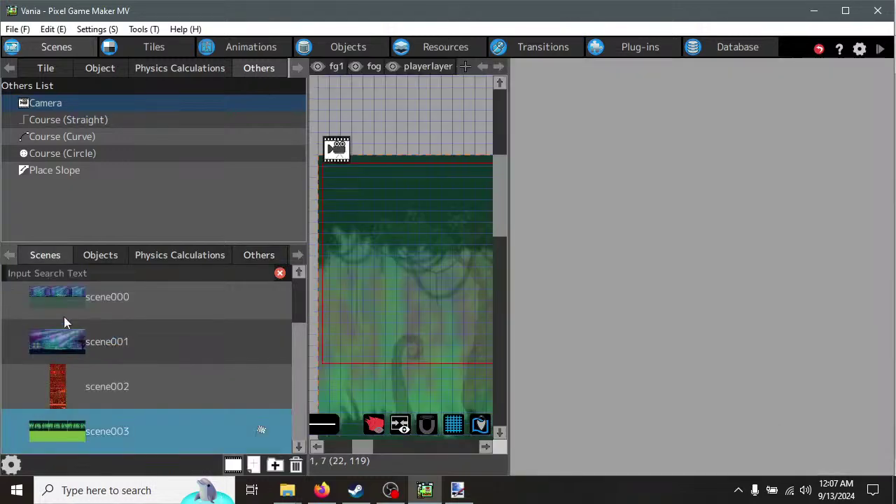
Check the camera default position and display size used in scene000 and scene001 for comparison.
click(111, 304)
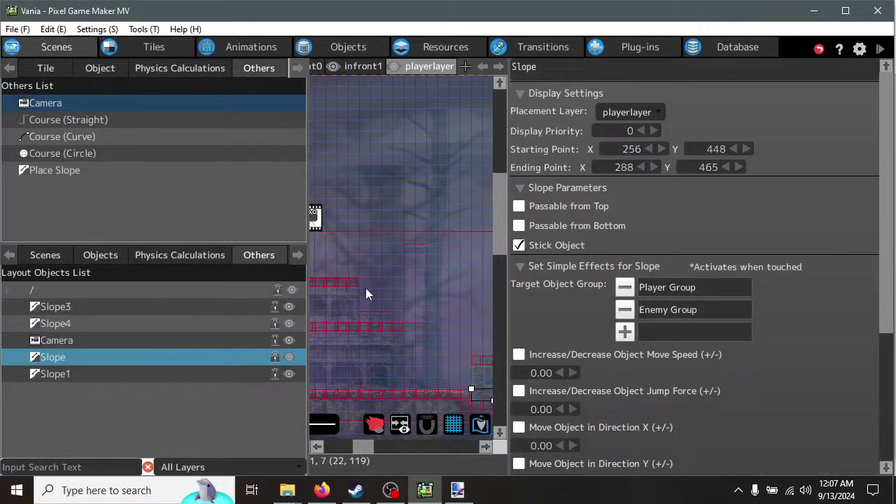
click(56, 339)
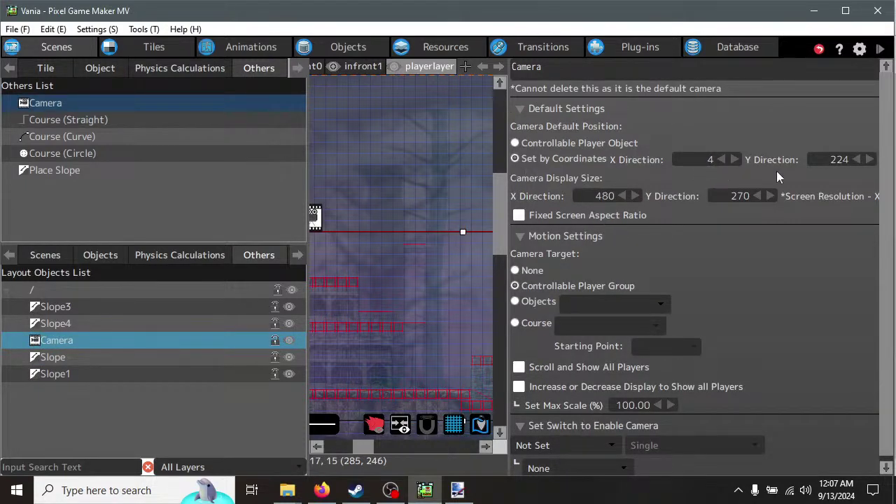
click(710, 161)
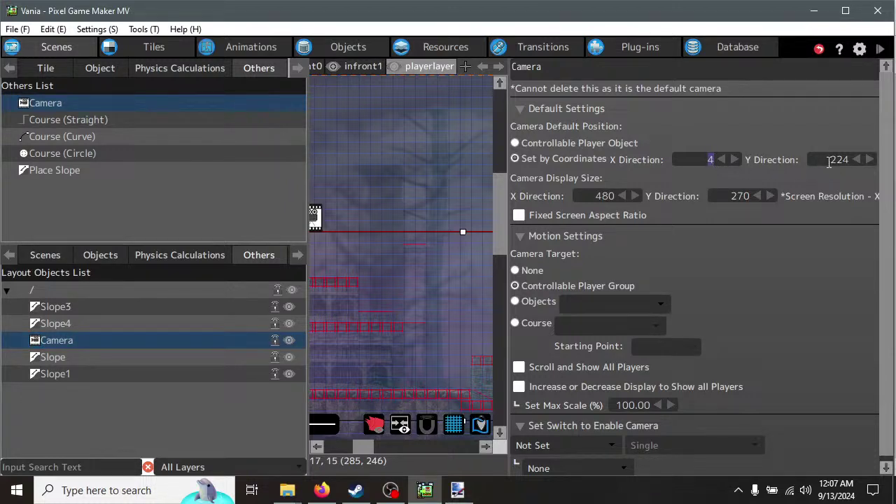
click(835, 160)
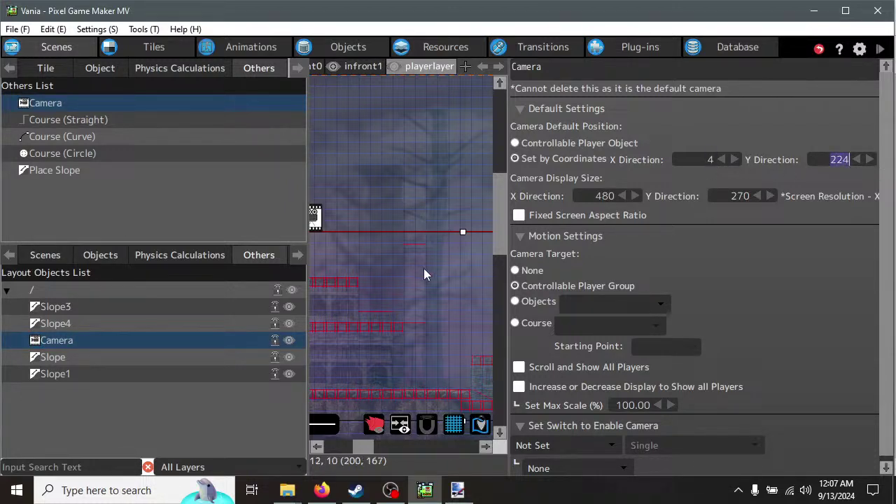
scroll(382, 245, down, 5)
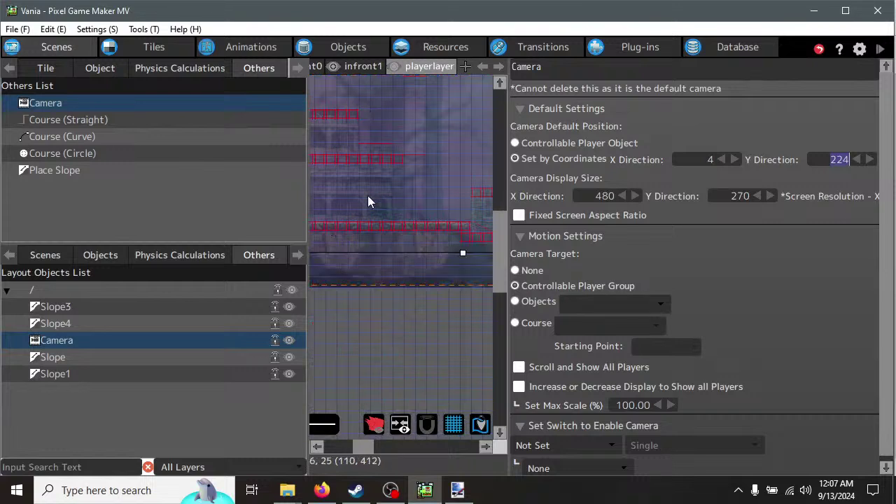
scroll(368, 196, up, 3)
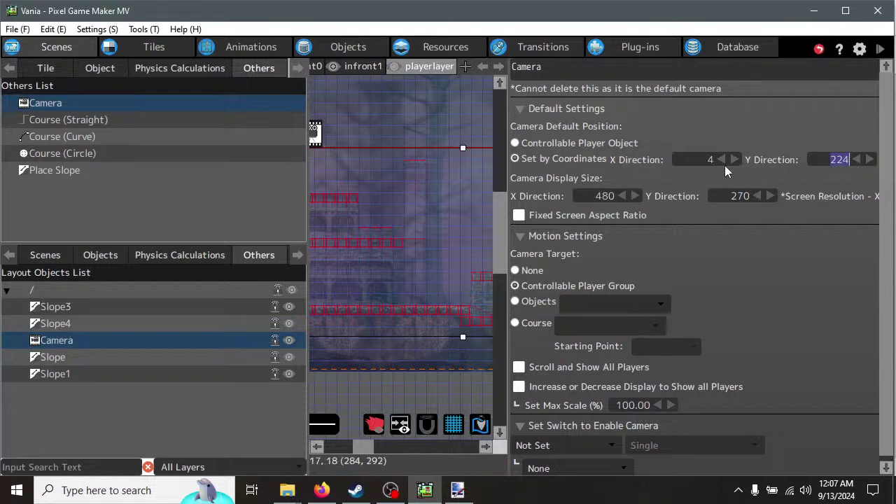
double_click(834, 161)
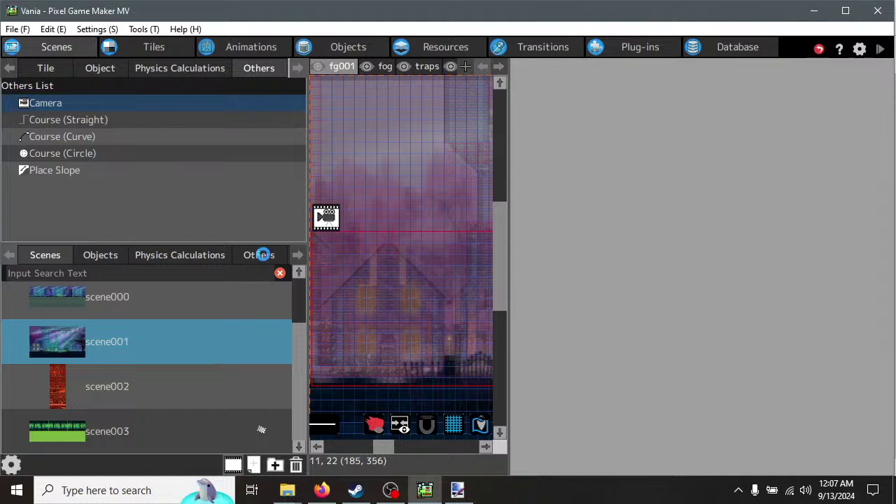
click(260, 256)
scroll(140, 371, down, 1)
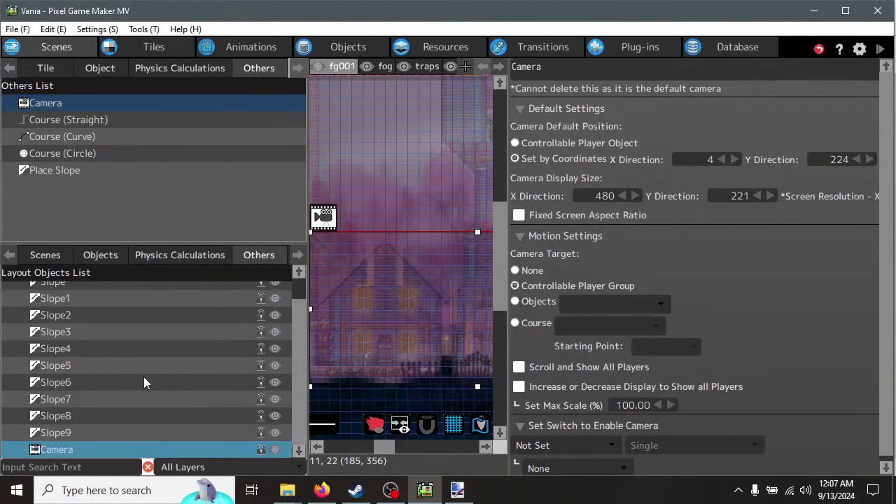
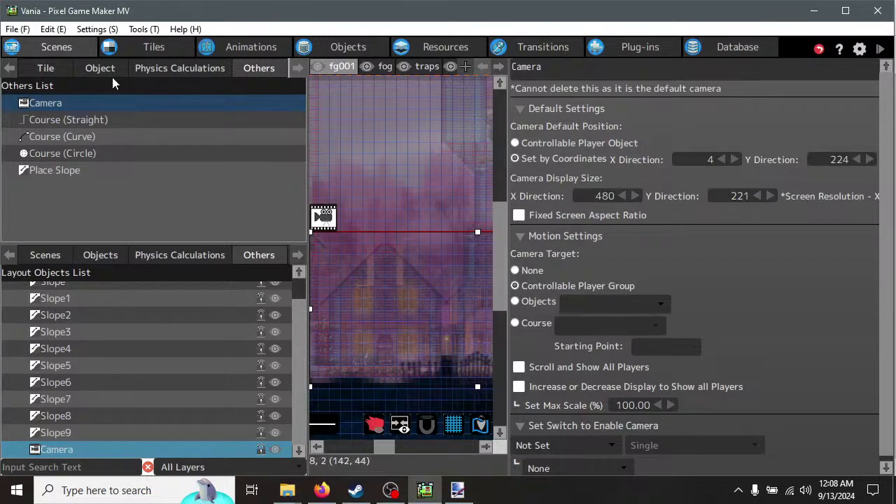
Return to scene003 and enlarge its camera frame from the lower-right corner until it reaches just below the ground line.
click(44, 255)
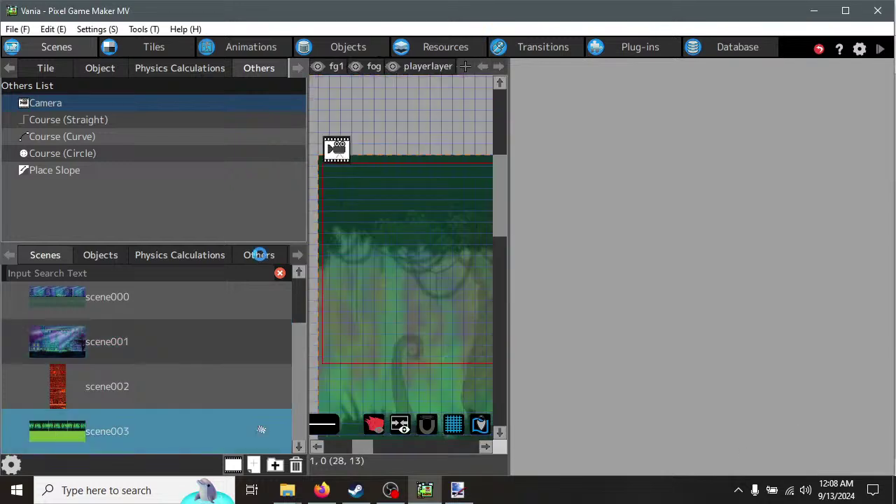
click(259, 255)
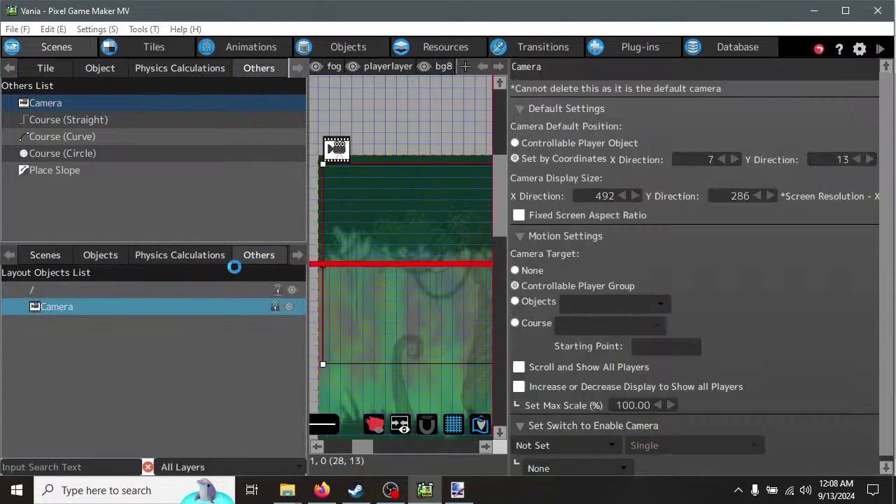
click(605, 197)
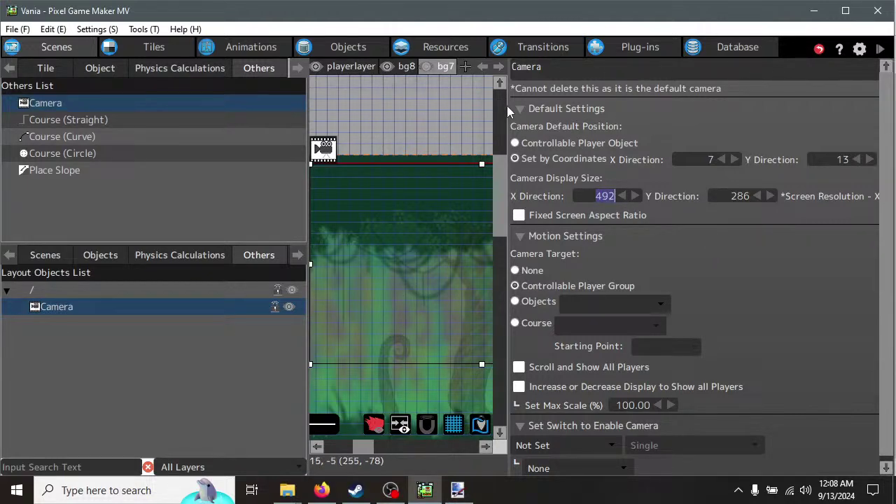
drag(508, 108, 812, 131)
scroll(541, 273, down, 3)
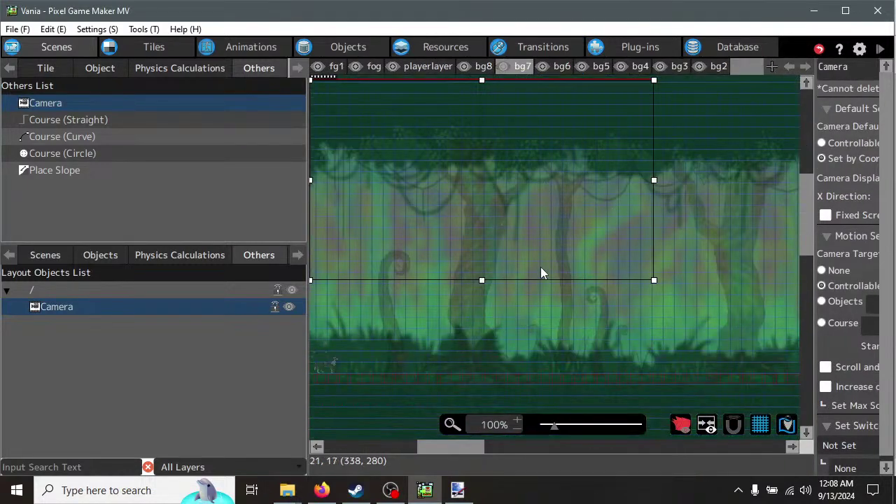
drag(653, 280, 669, 299)
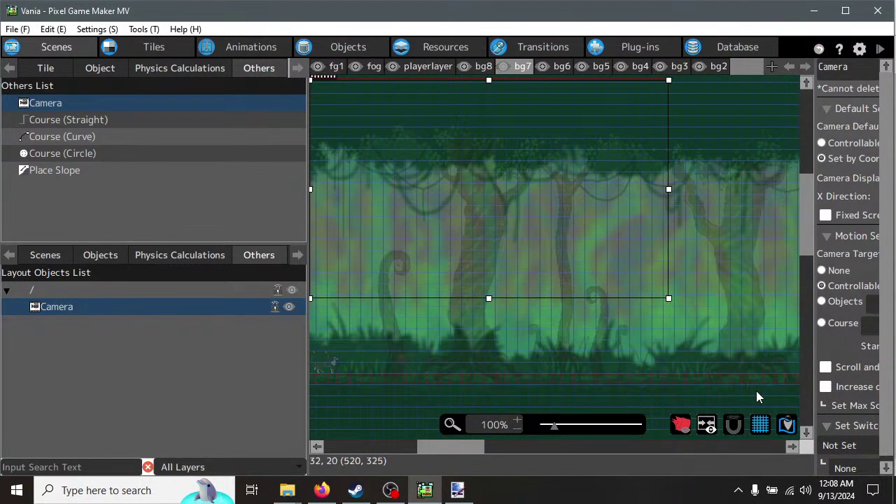
drag(757, 394, 751, 388)
scroll(649, 320, down, 4)
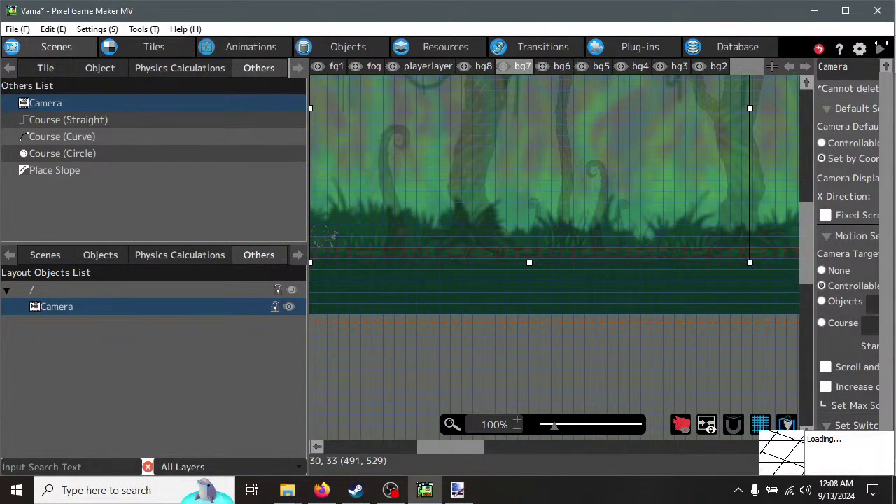
Test-play the scene in a maximized window, running and jumping the character both ways to examine the enlarged camera framing.
click(880, 49)
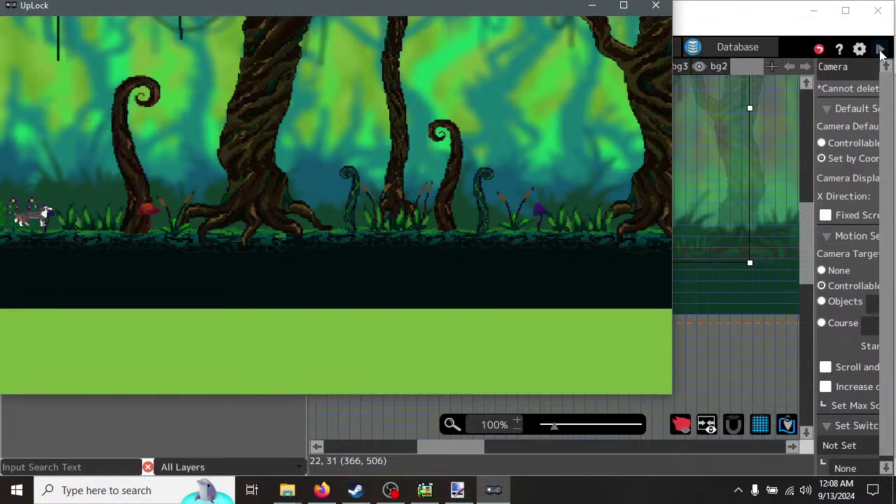
click(623, 5)
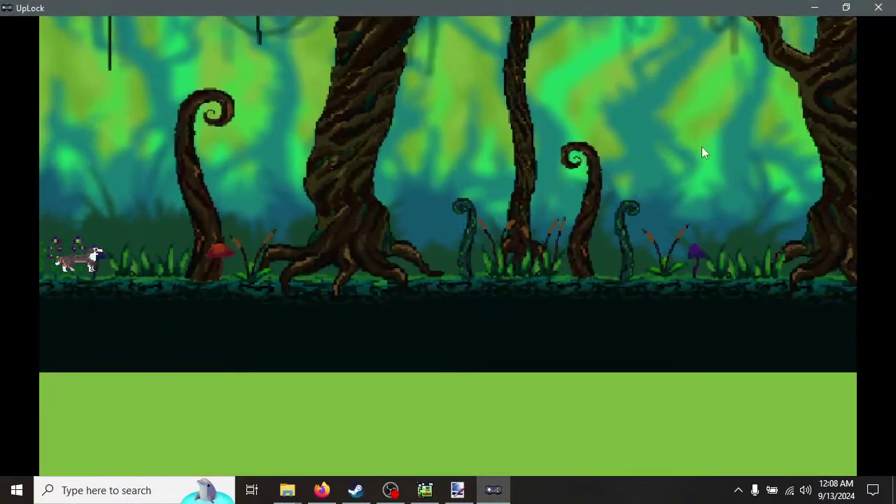
key(Right)
key(Right)
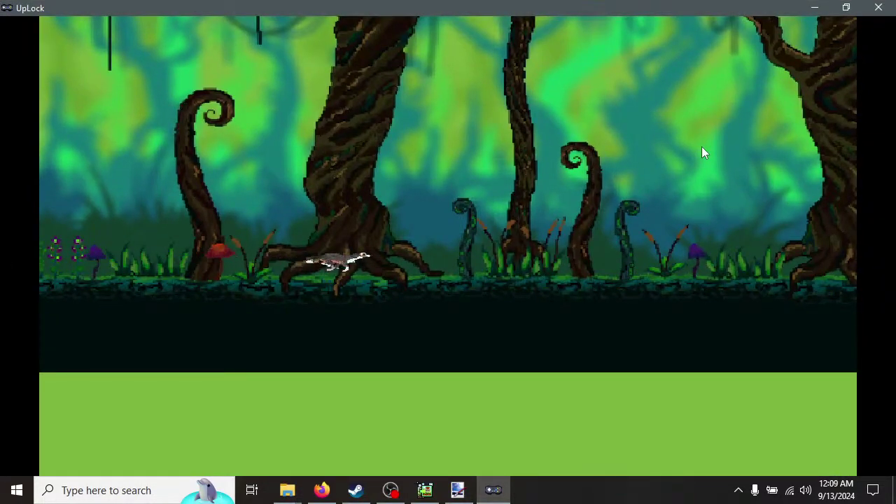
key(Right)
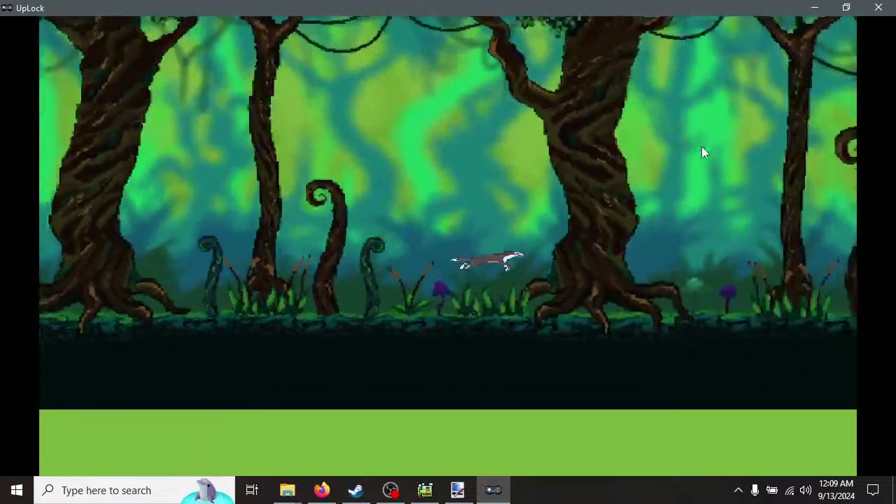
key(Right)
key(Left)
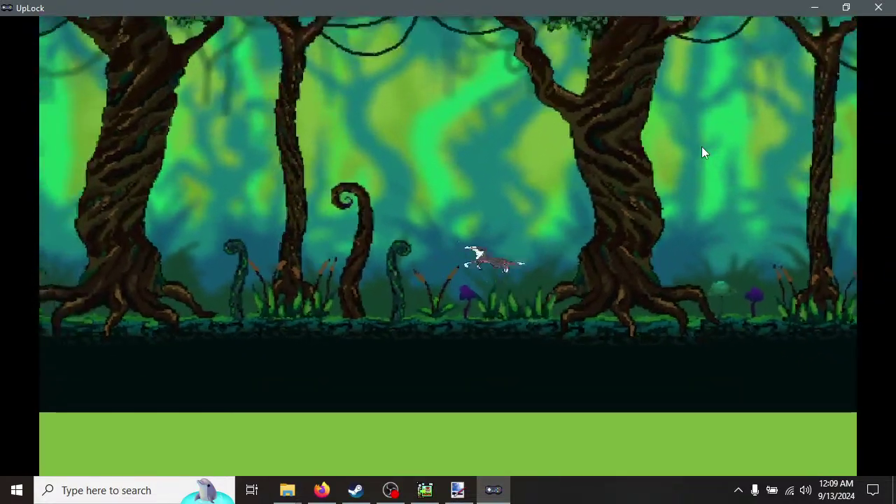
key(Left)
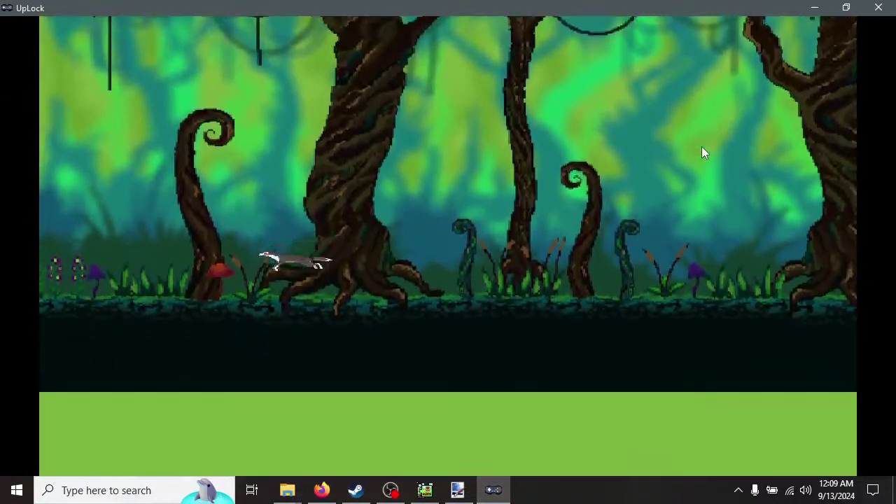
key(Right)
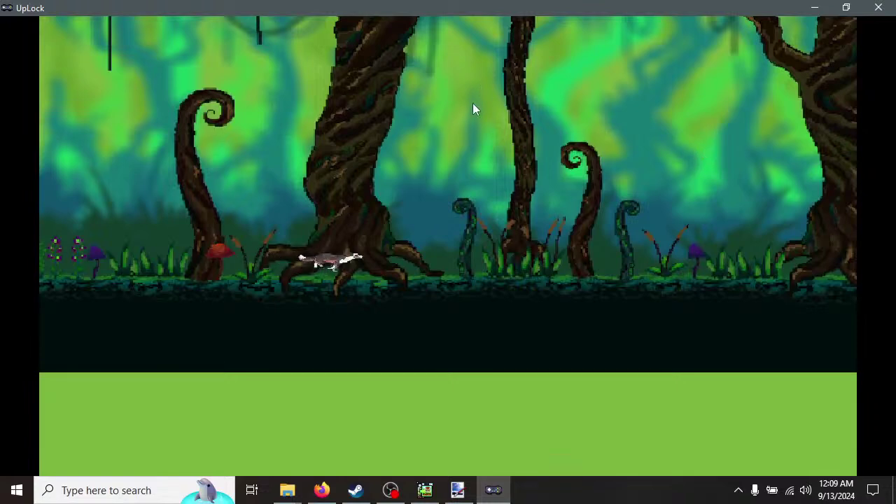
key(Right)
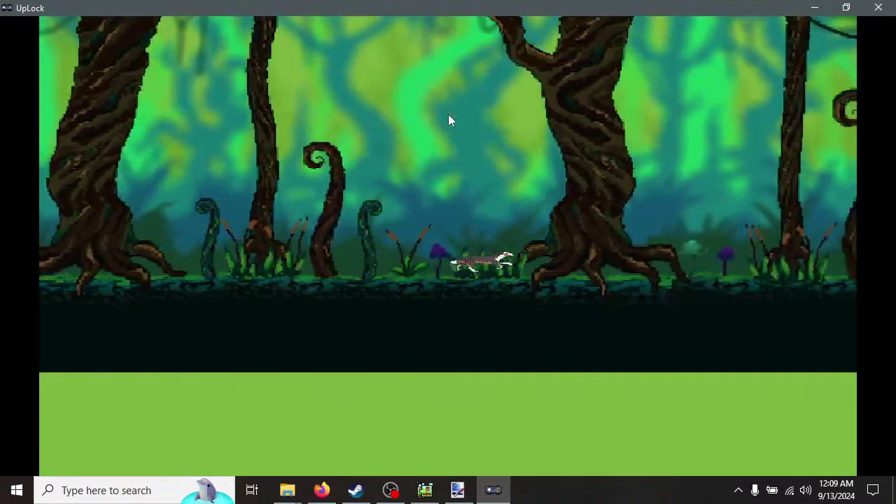
key(Right)
key(Left)
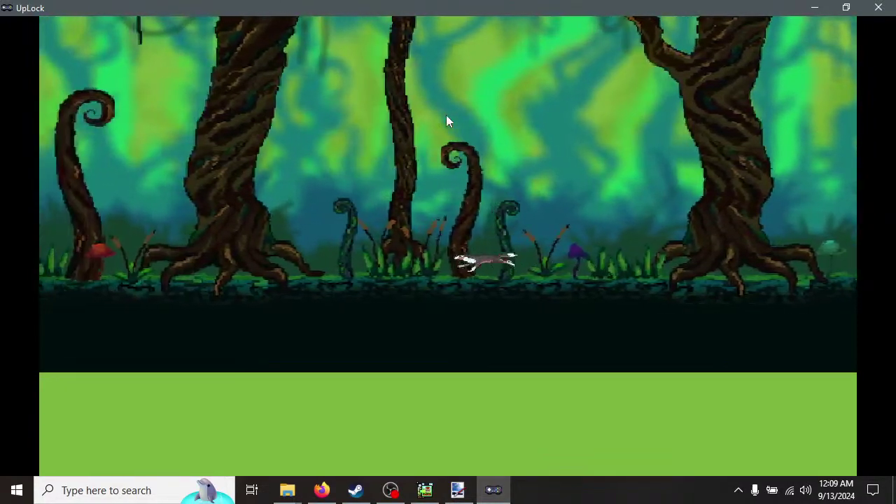
key(Right)
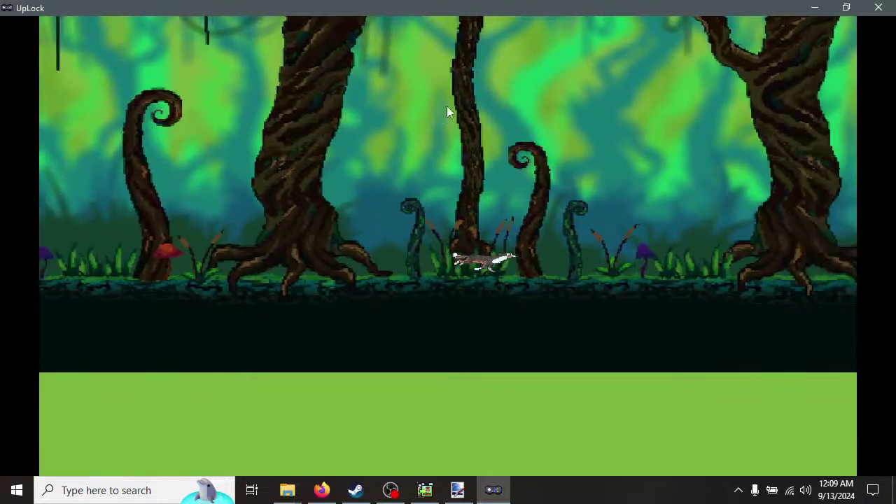
key(Left)
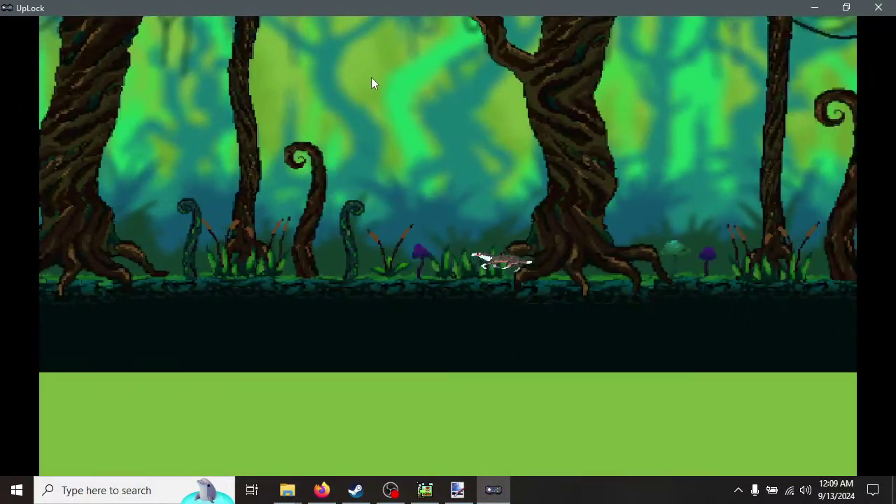
key(Right)
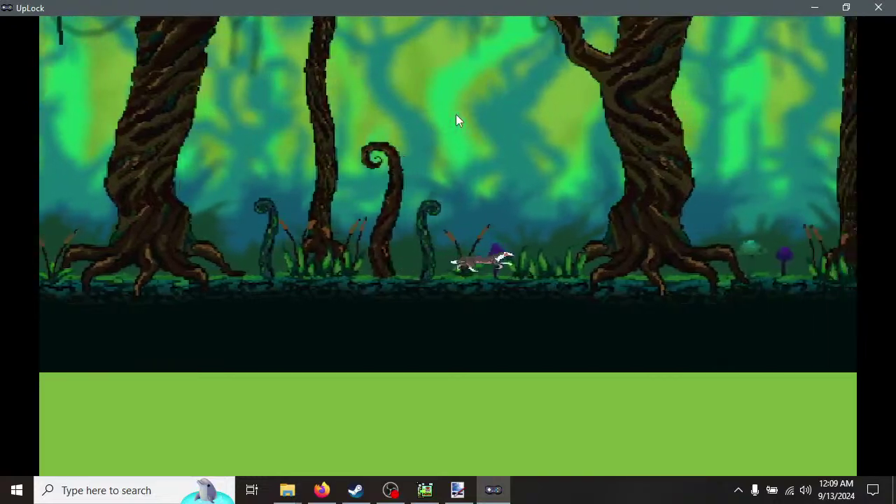
Close the test play, check the recently opened images in paint.net, and exit paint.net to return to the scene editor.
click(879, 7)
click(457, 490)
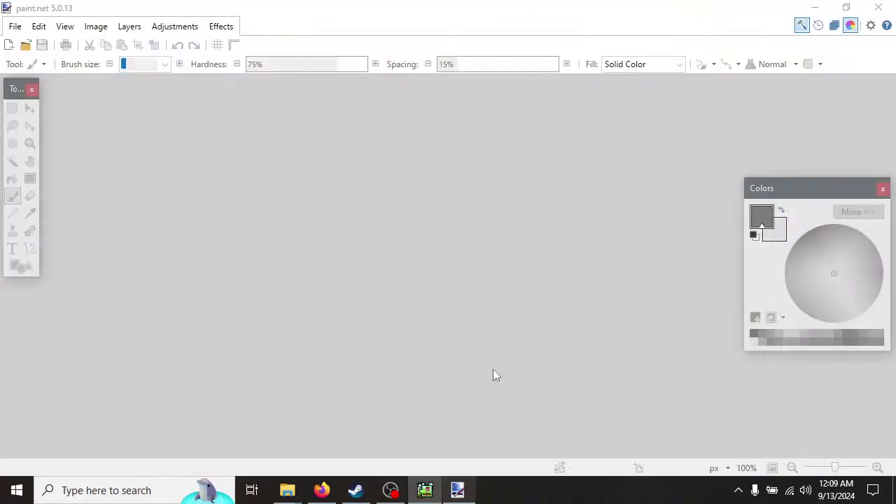
click(15, 28)
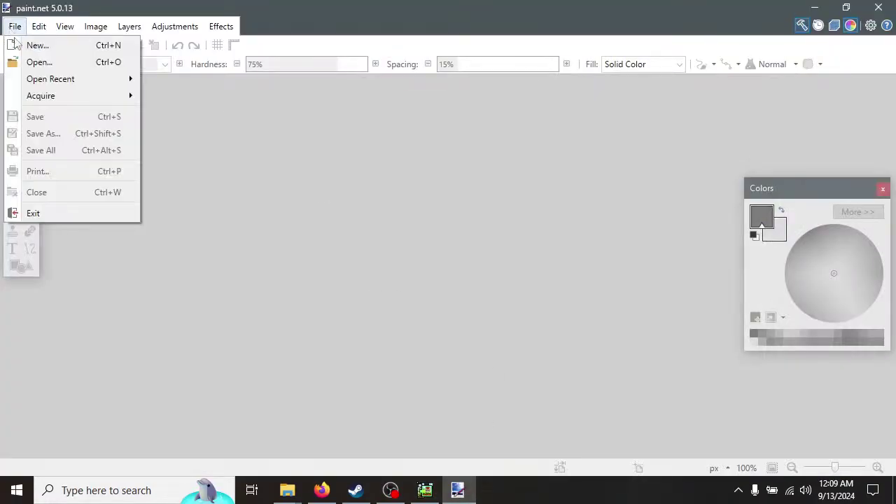
mouse_move(43, 83)
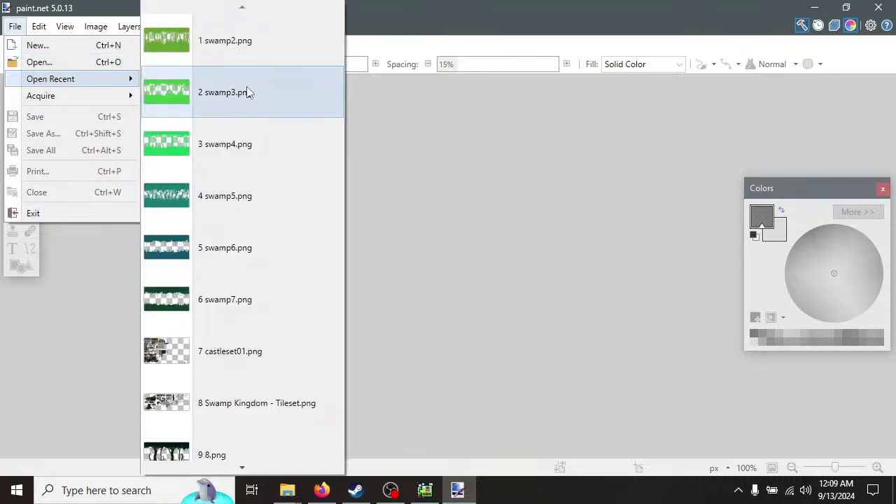
click(528, 11)
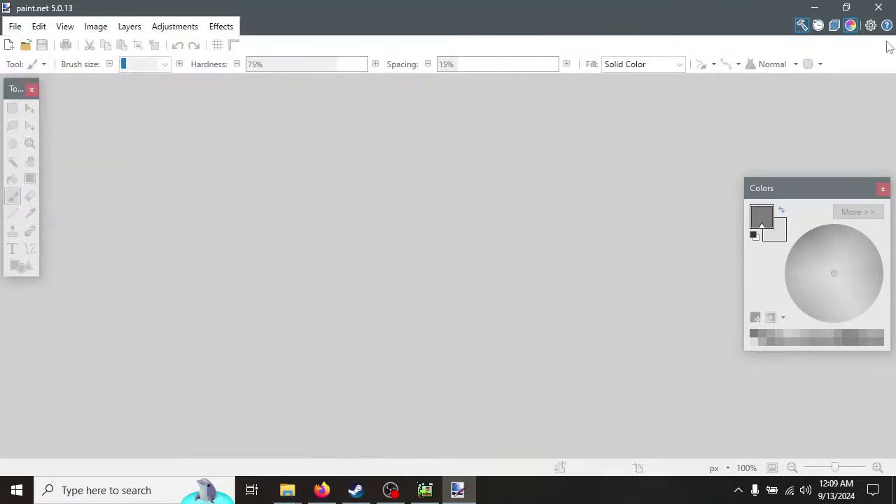
click(879, 7)
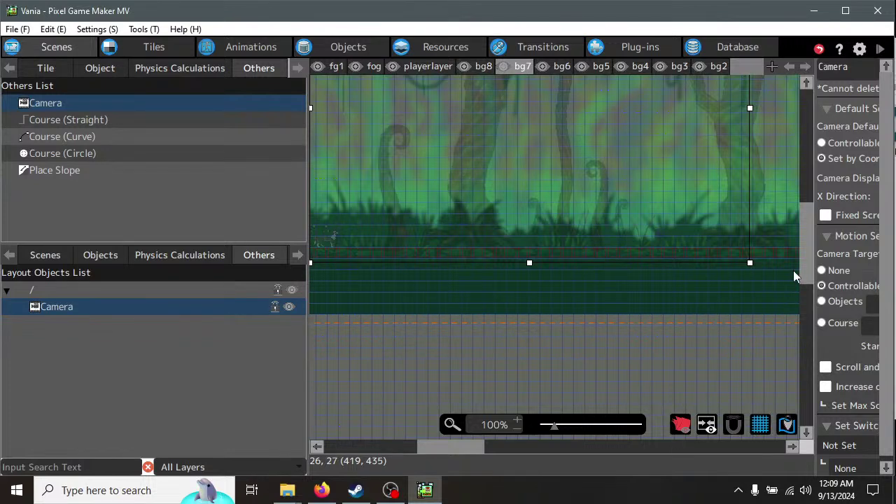
mouse_move(750, 268)
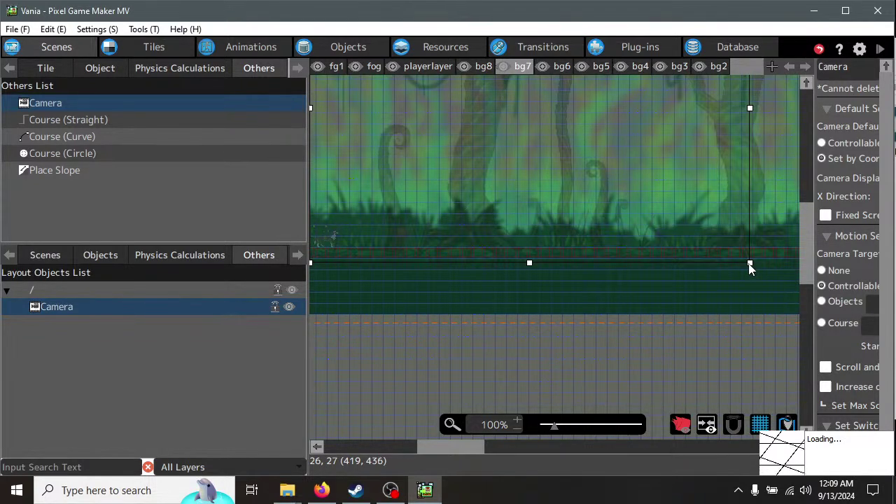